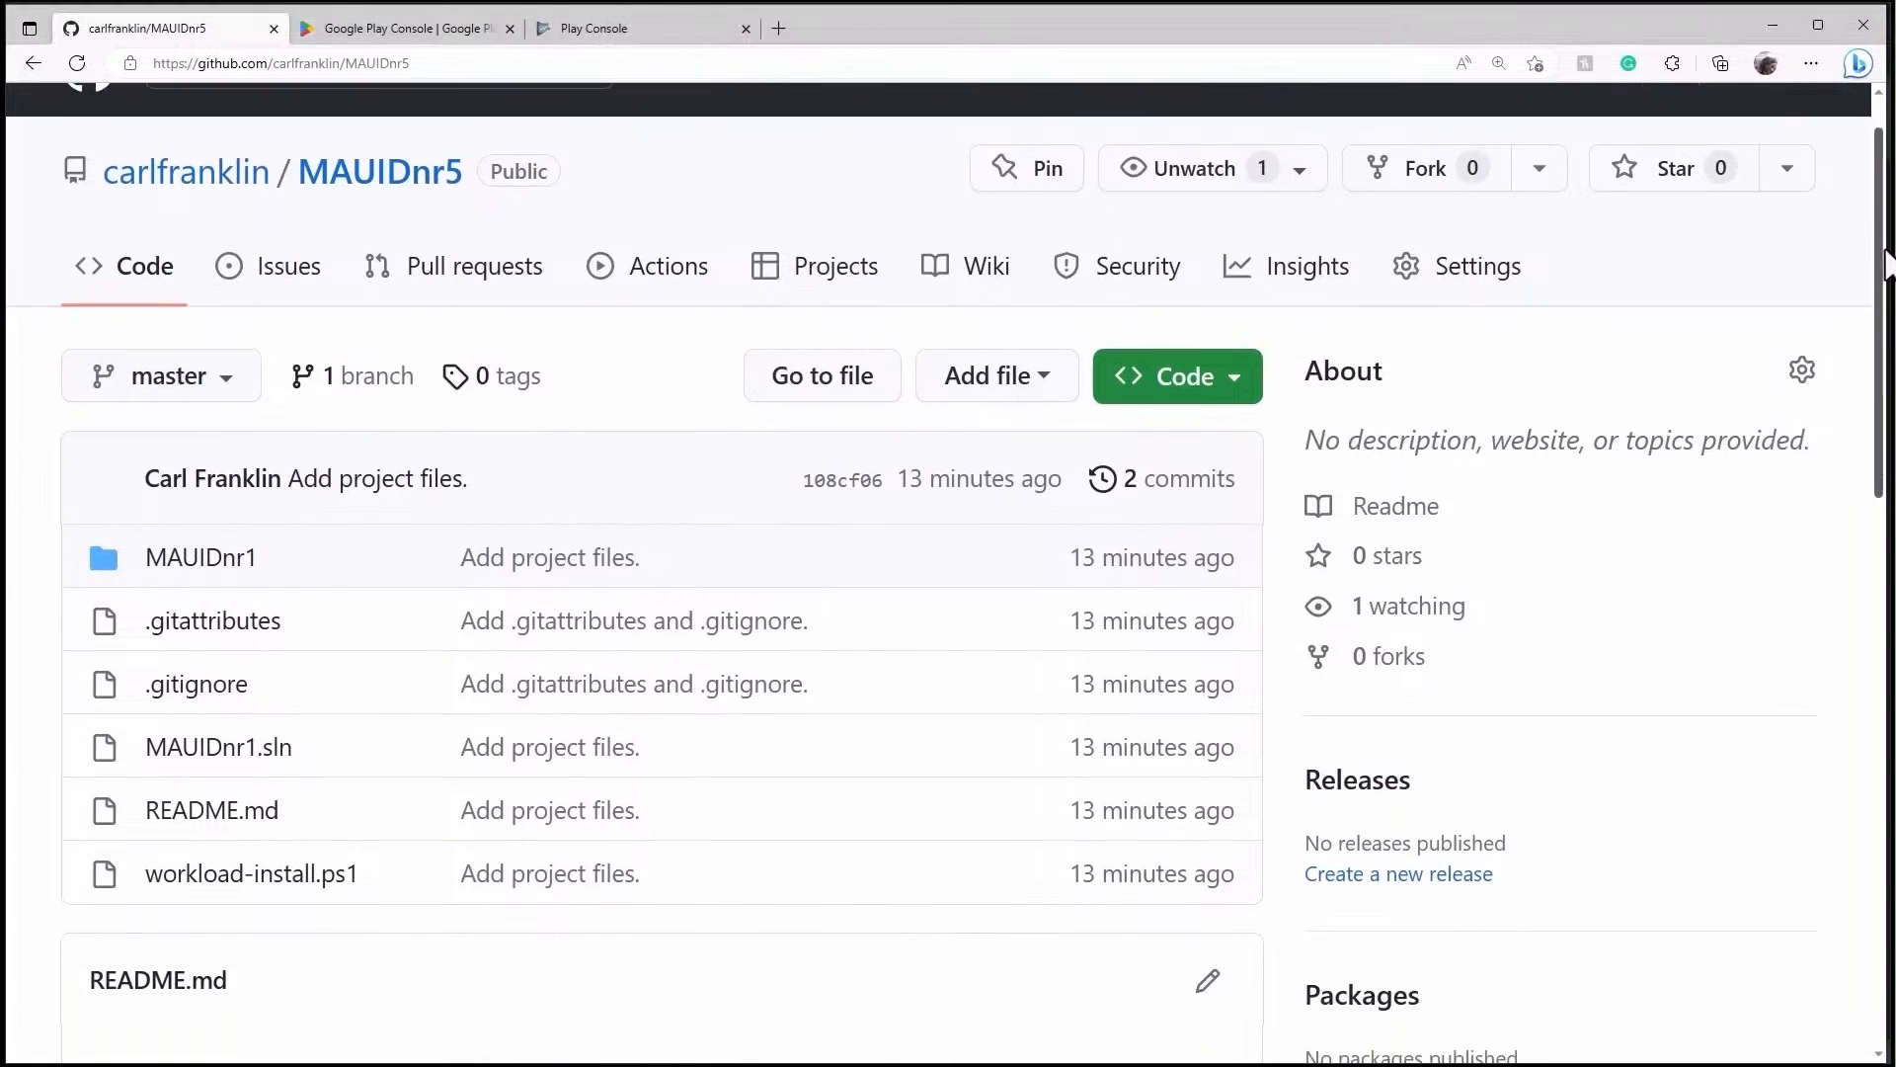
- Read the Part 5 updates in the GitHub README, then minimize the browser to reveal Visual Studio
left_click_drag(1894, 535, 1891, 552)
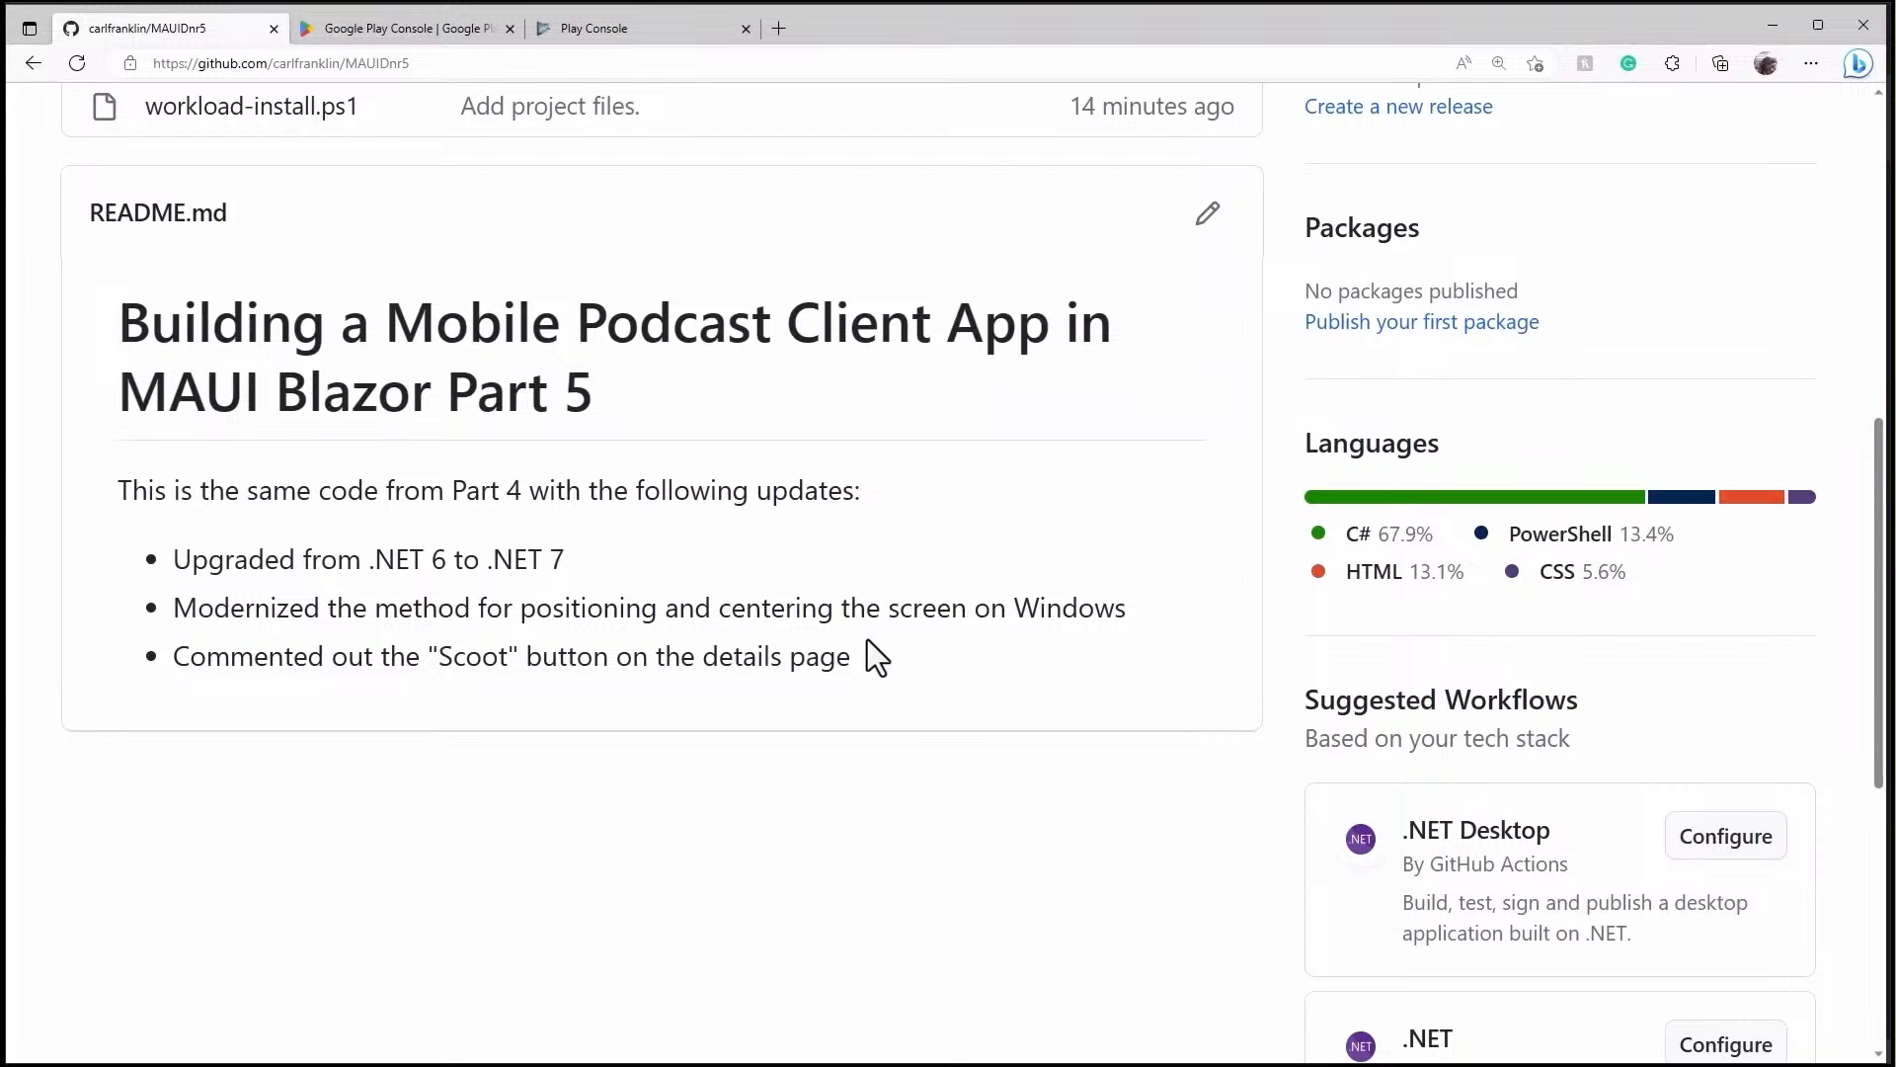
left_click(1779, 27)
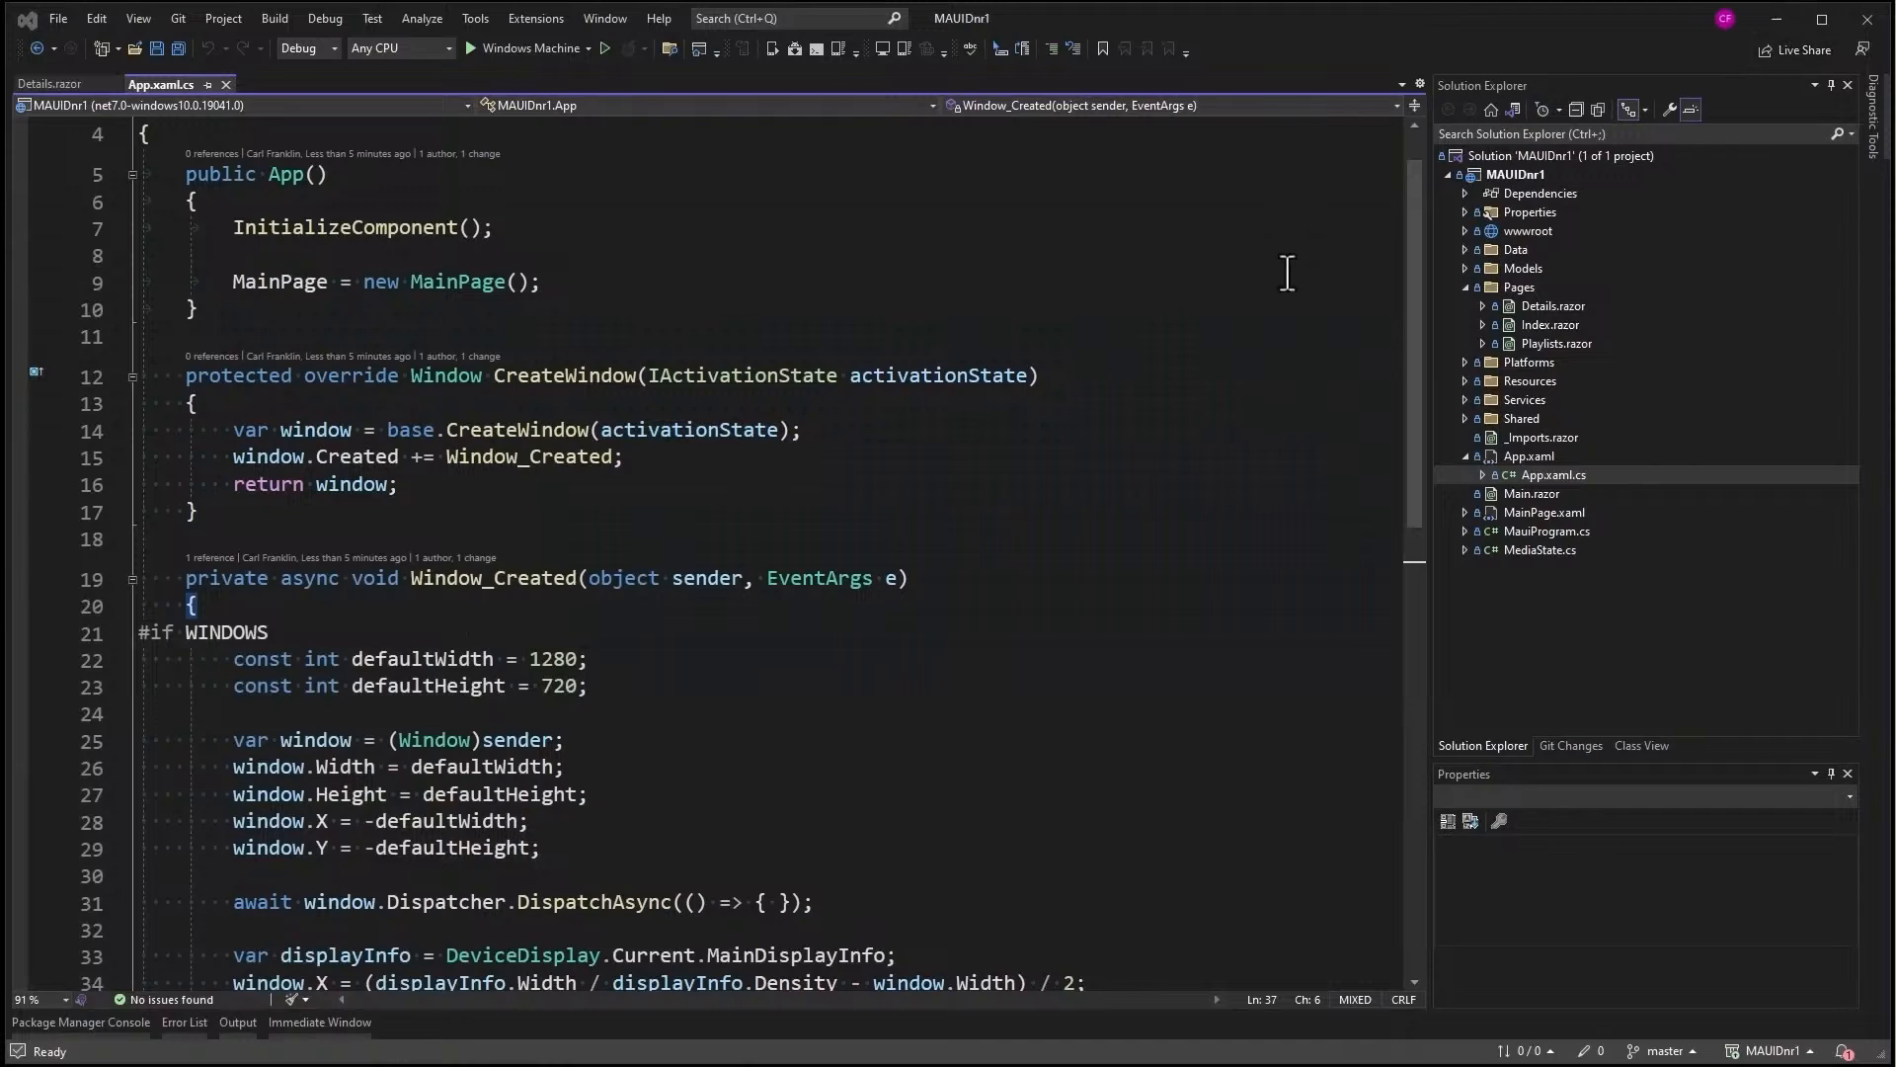
- Review App.xaml.cs's Window_Created code that sizes the window to 1280×720 and centers it with DeviceDisplay
left_click_drag(1414, 401, 1431, 314)
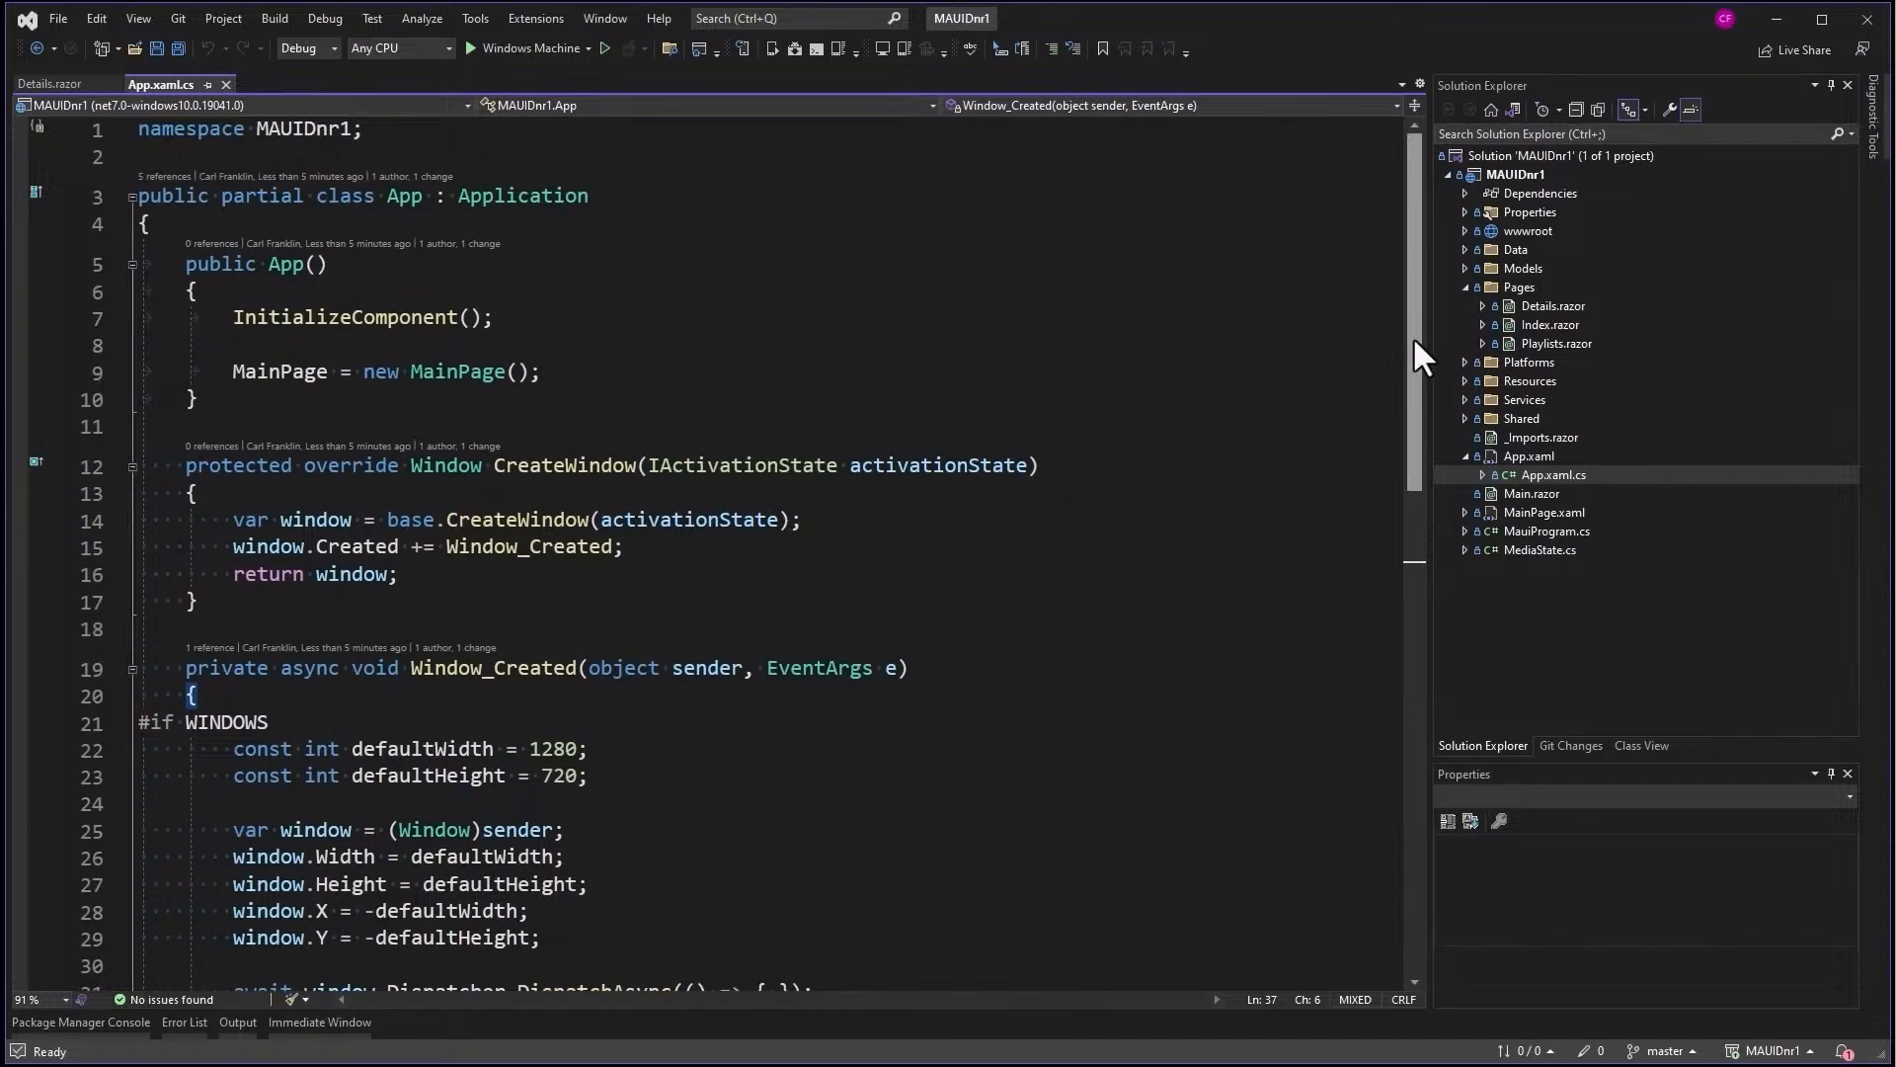
left_click_drag(1414, 335, 1407, 423)
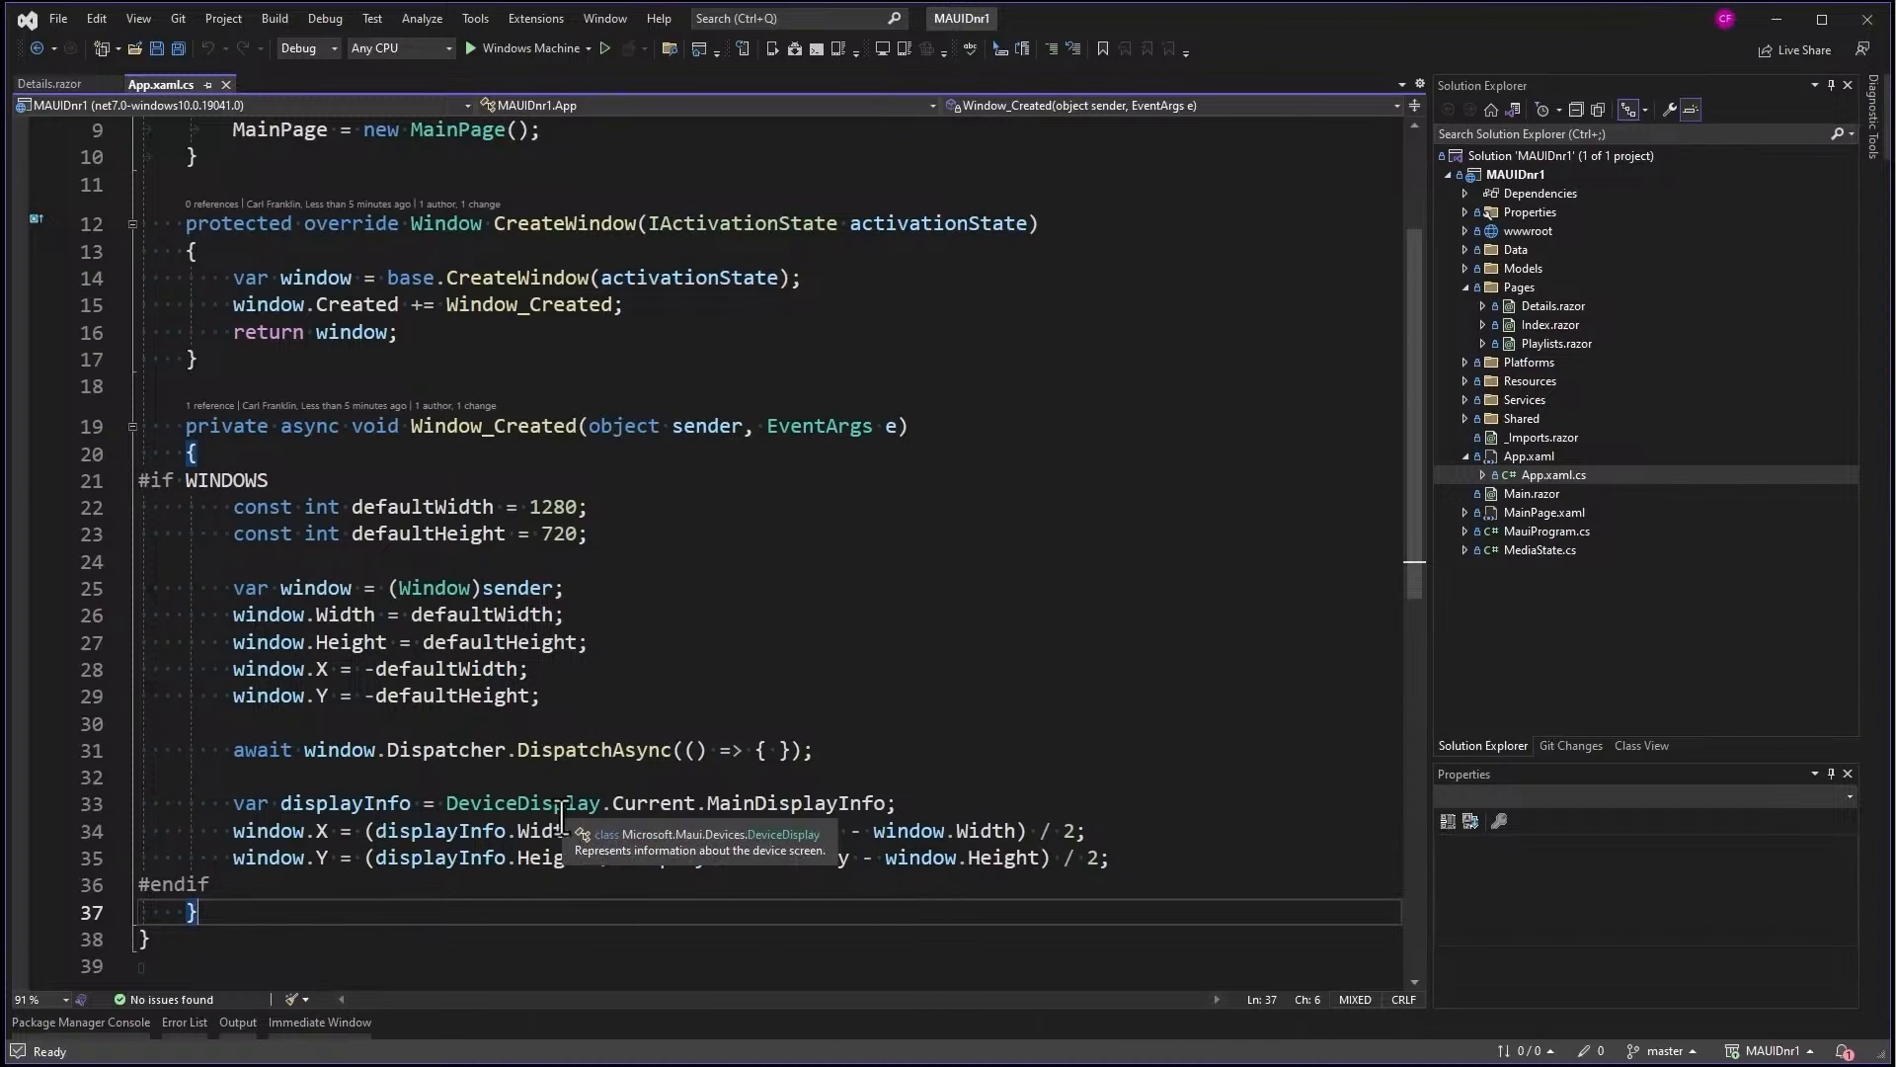
mouse_move(536, 827)
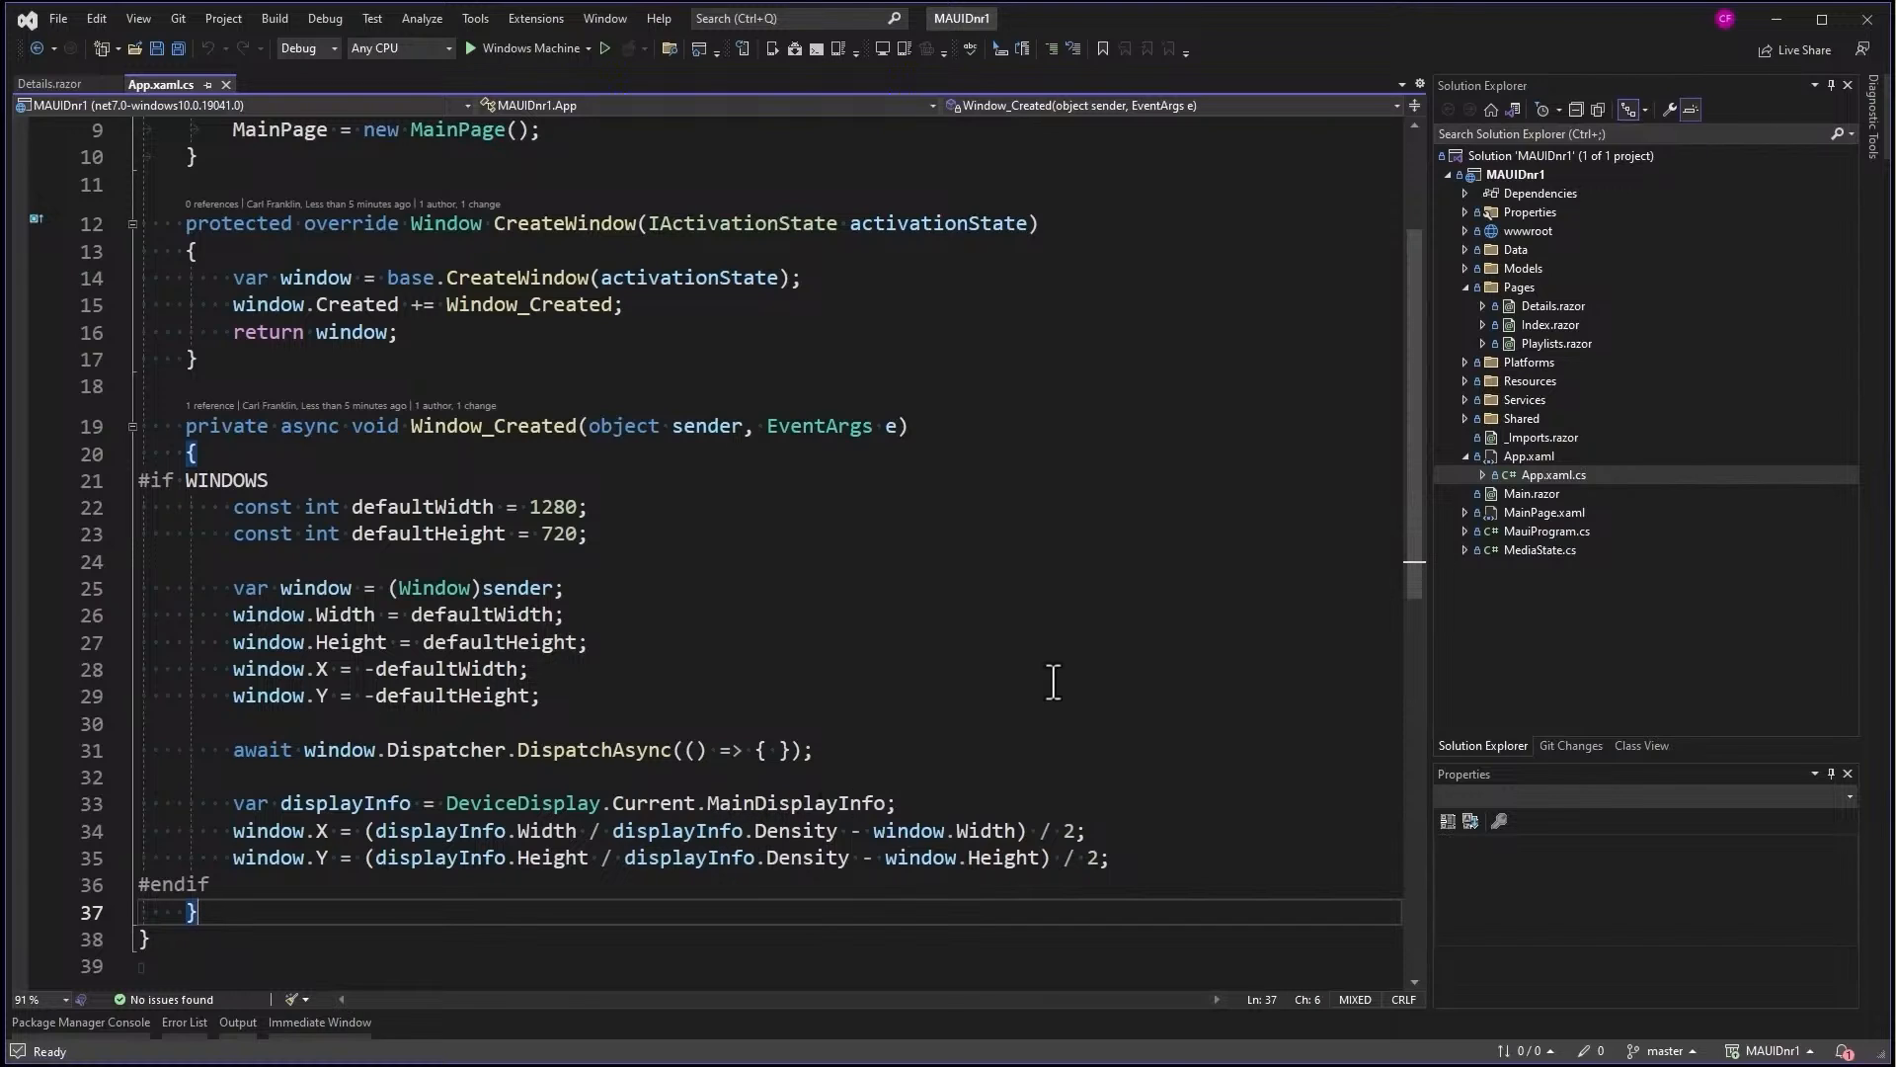
- Run the podcast app on Windows Machine, open the first episode's details and play its audio
left_click(522, 39)
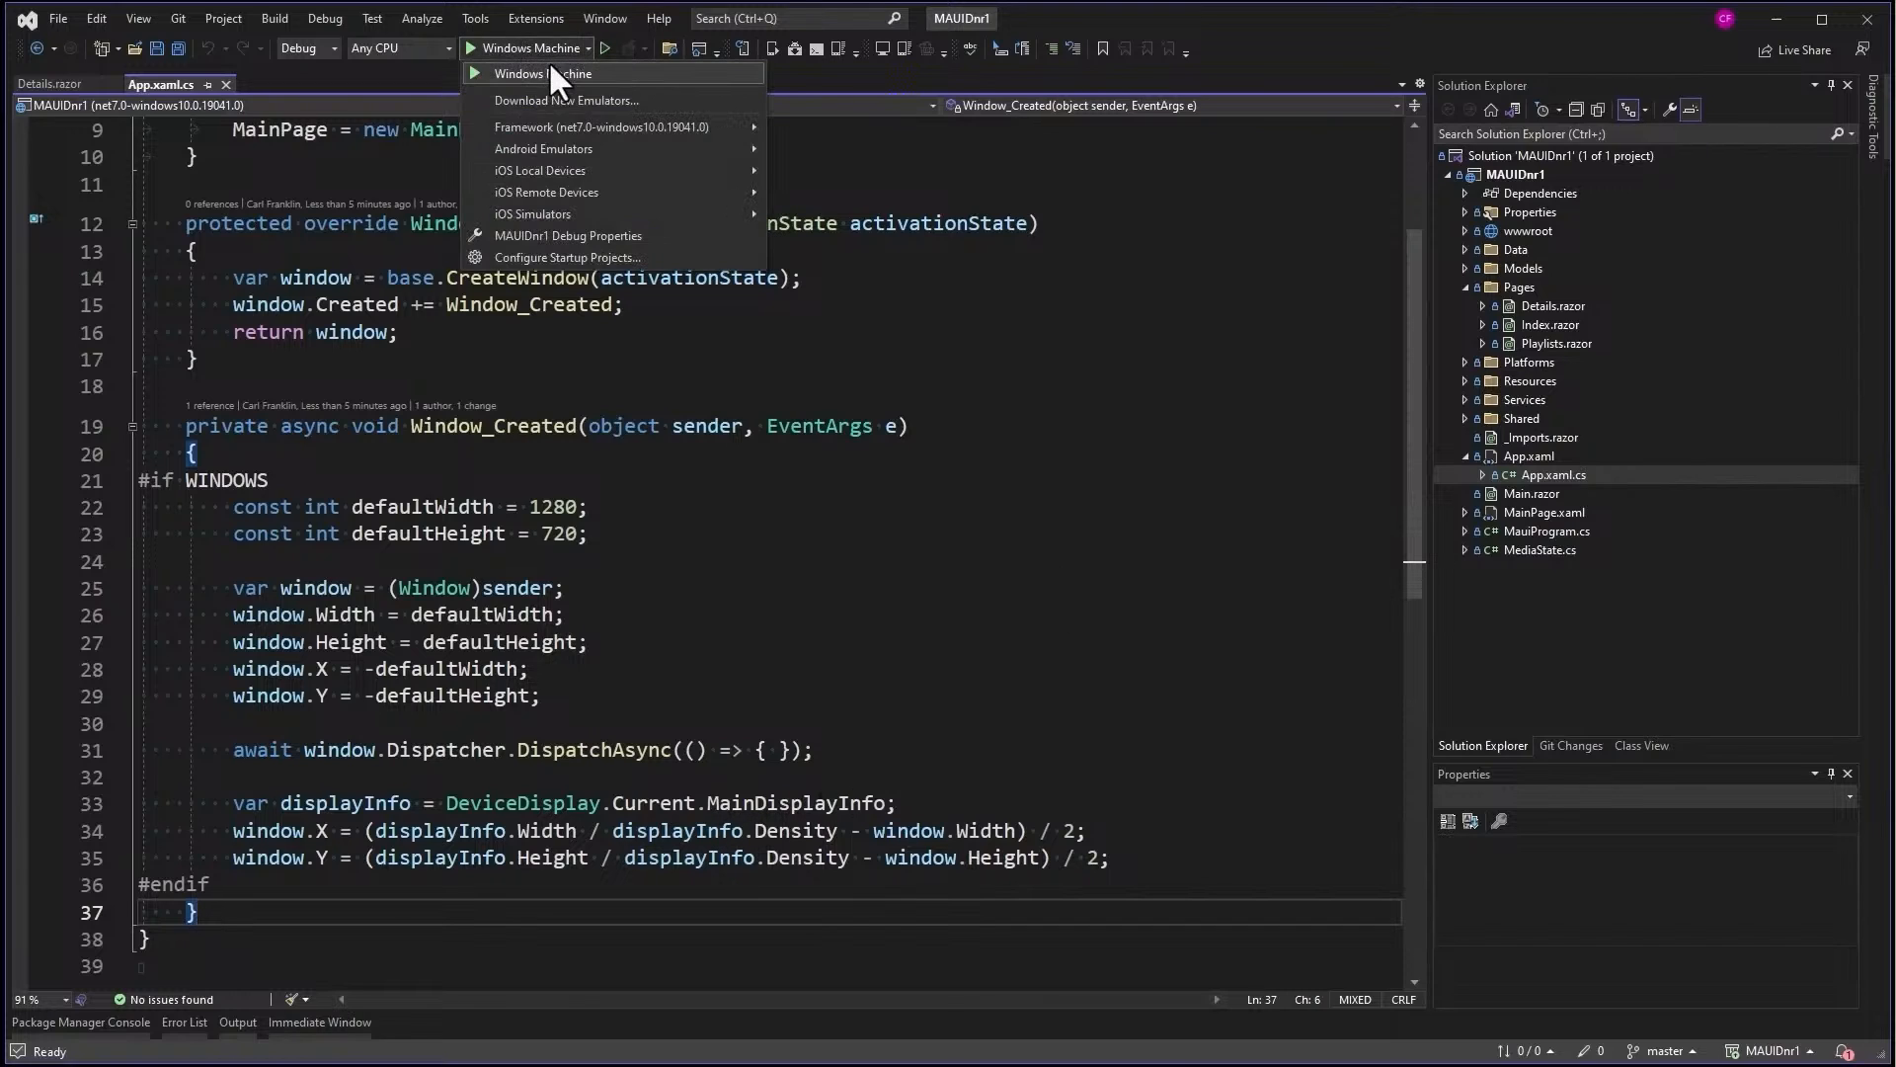
left_click(542, 74)
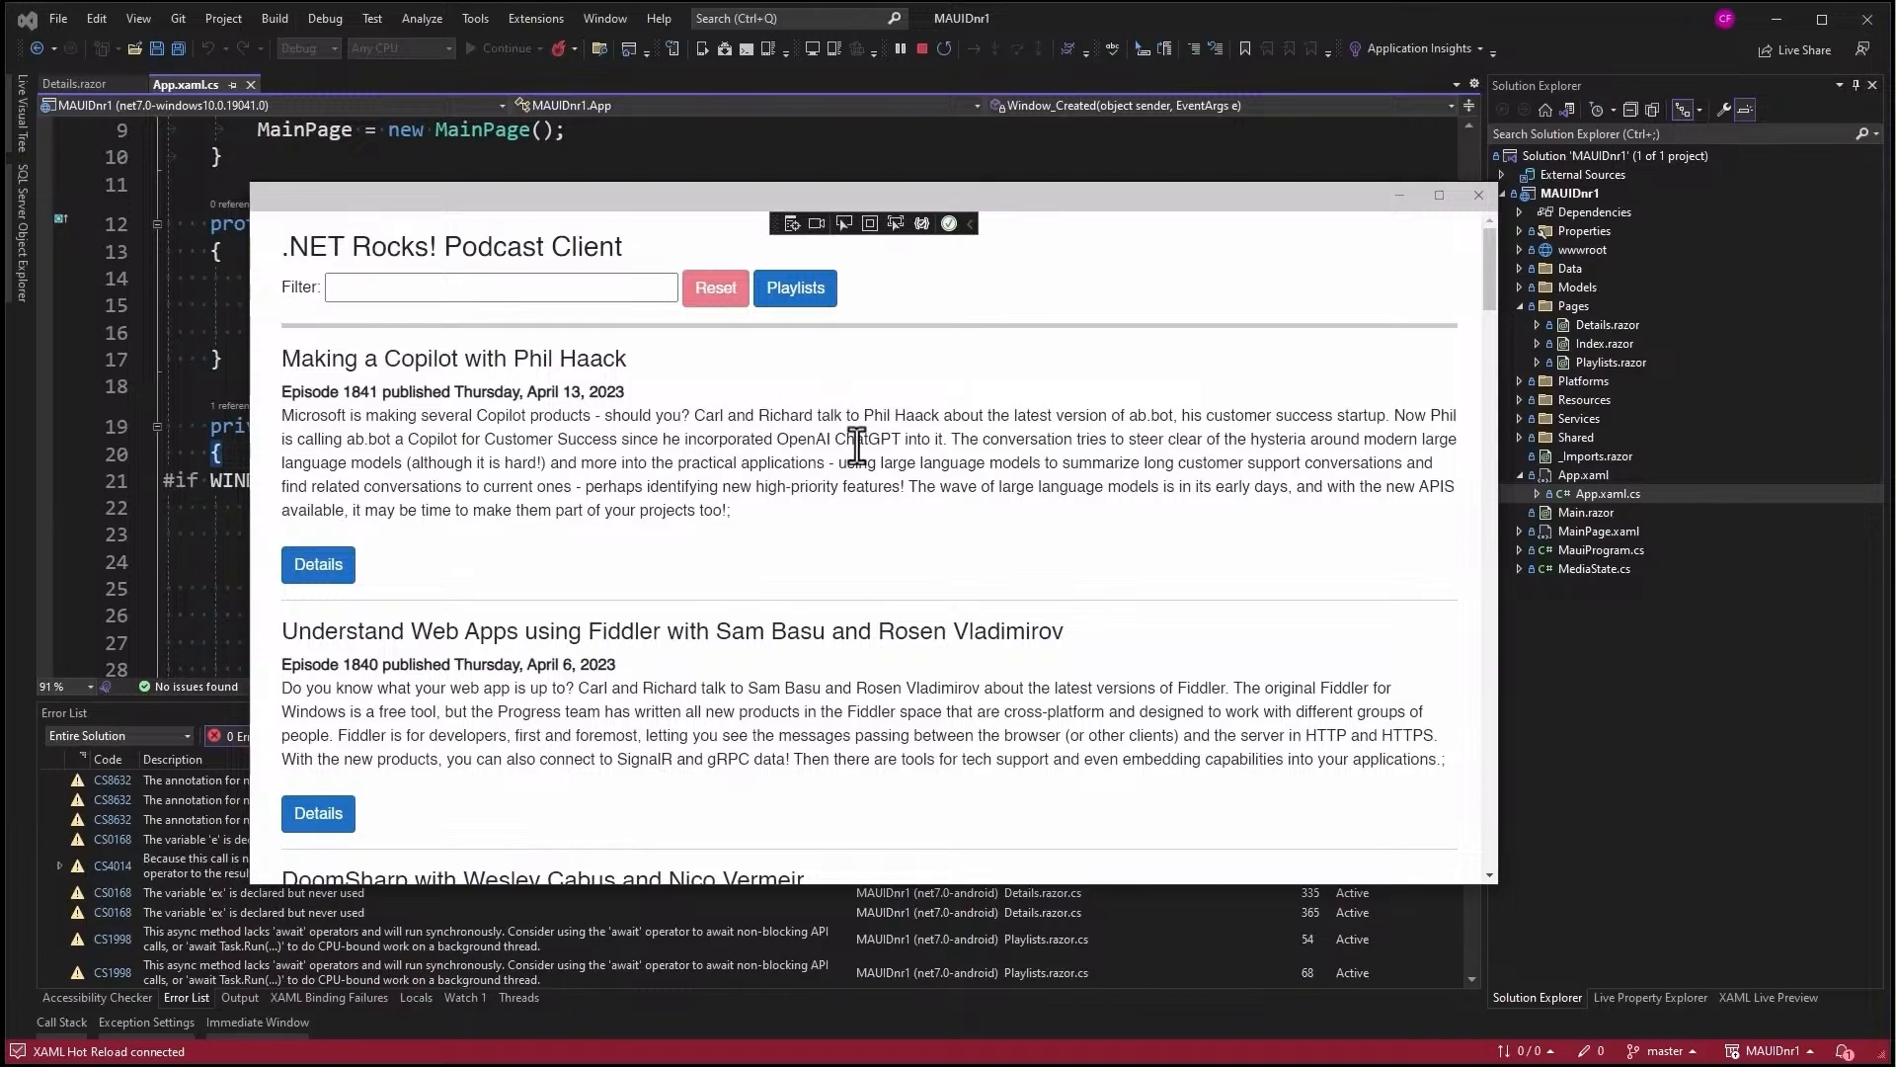
scroll(860, 444, "down", 6)
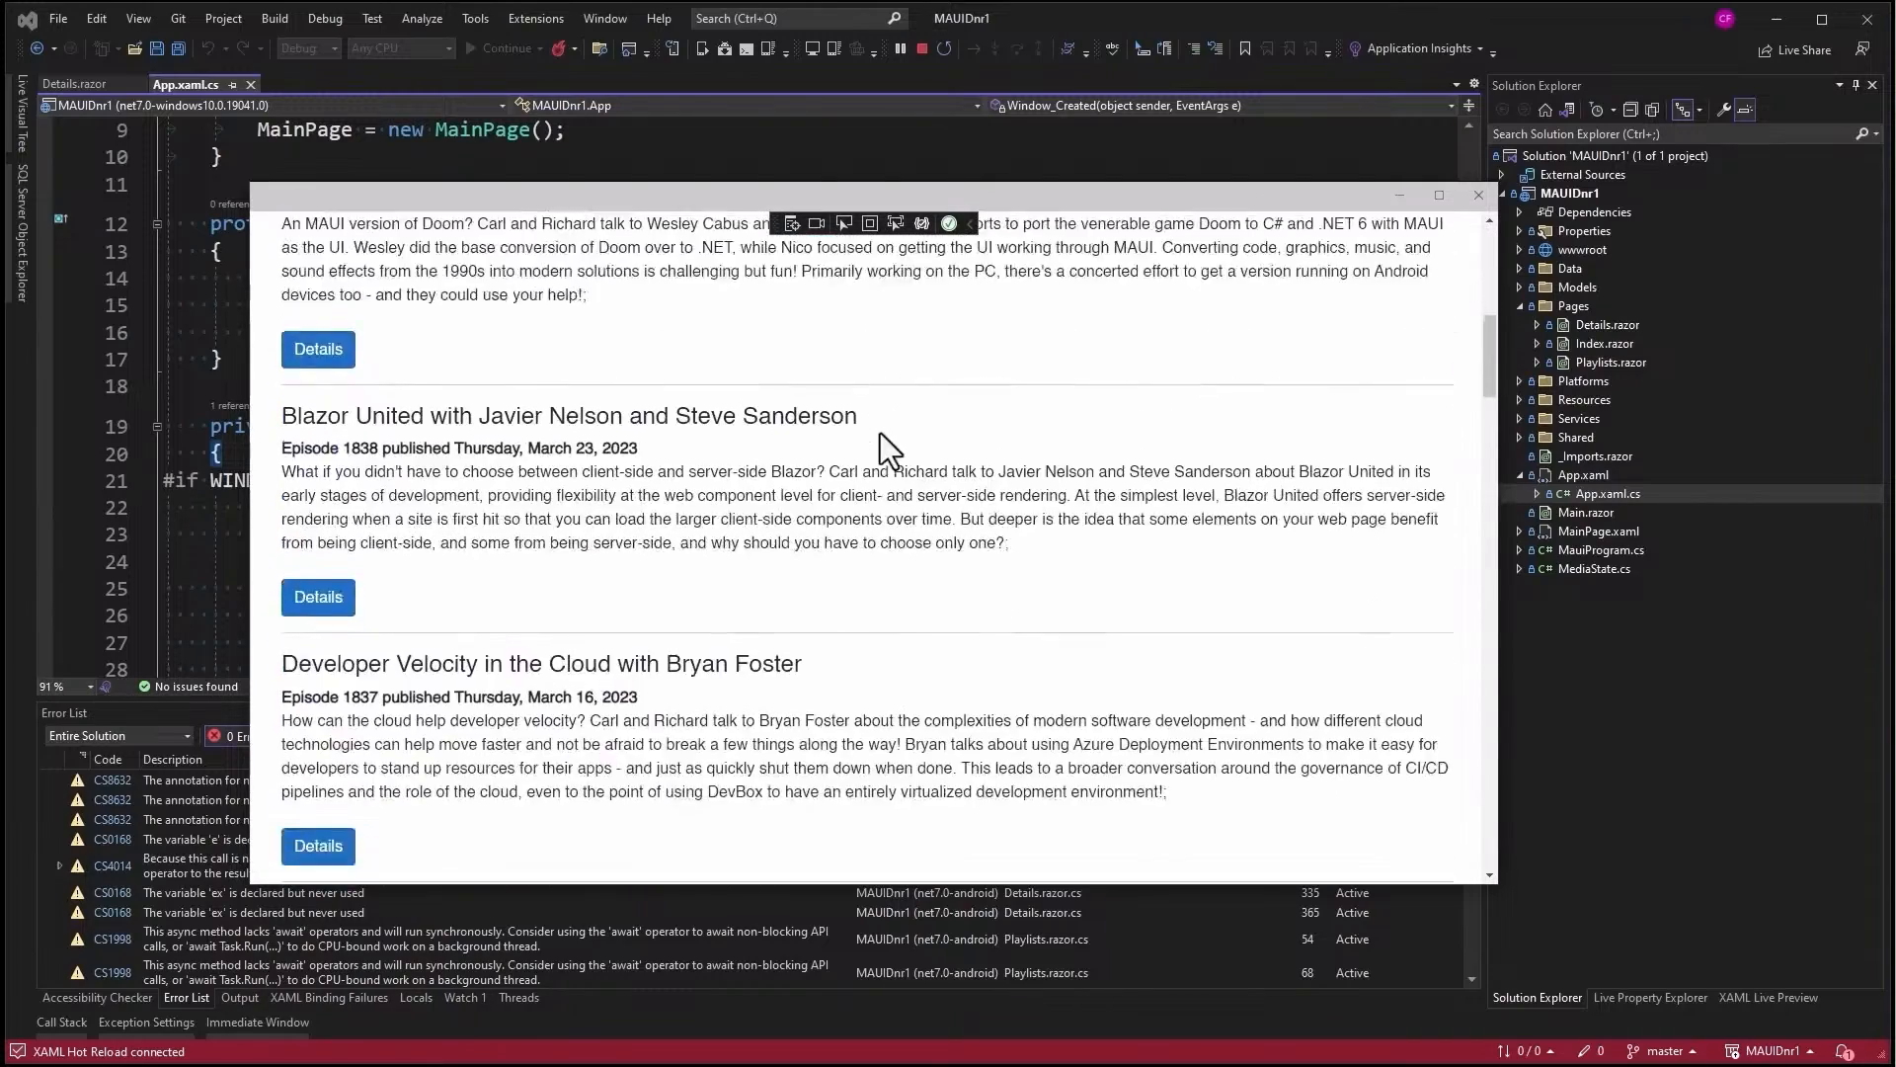
scroll(880, 433, "up", 6)
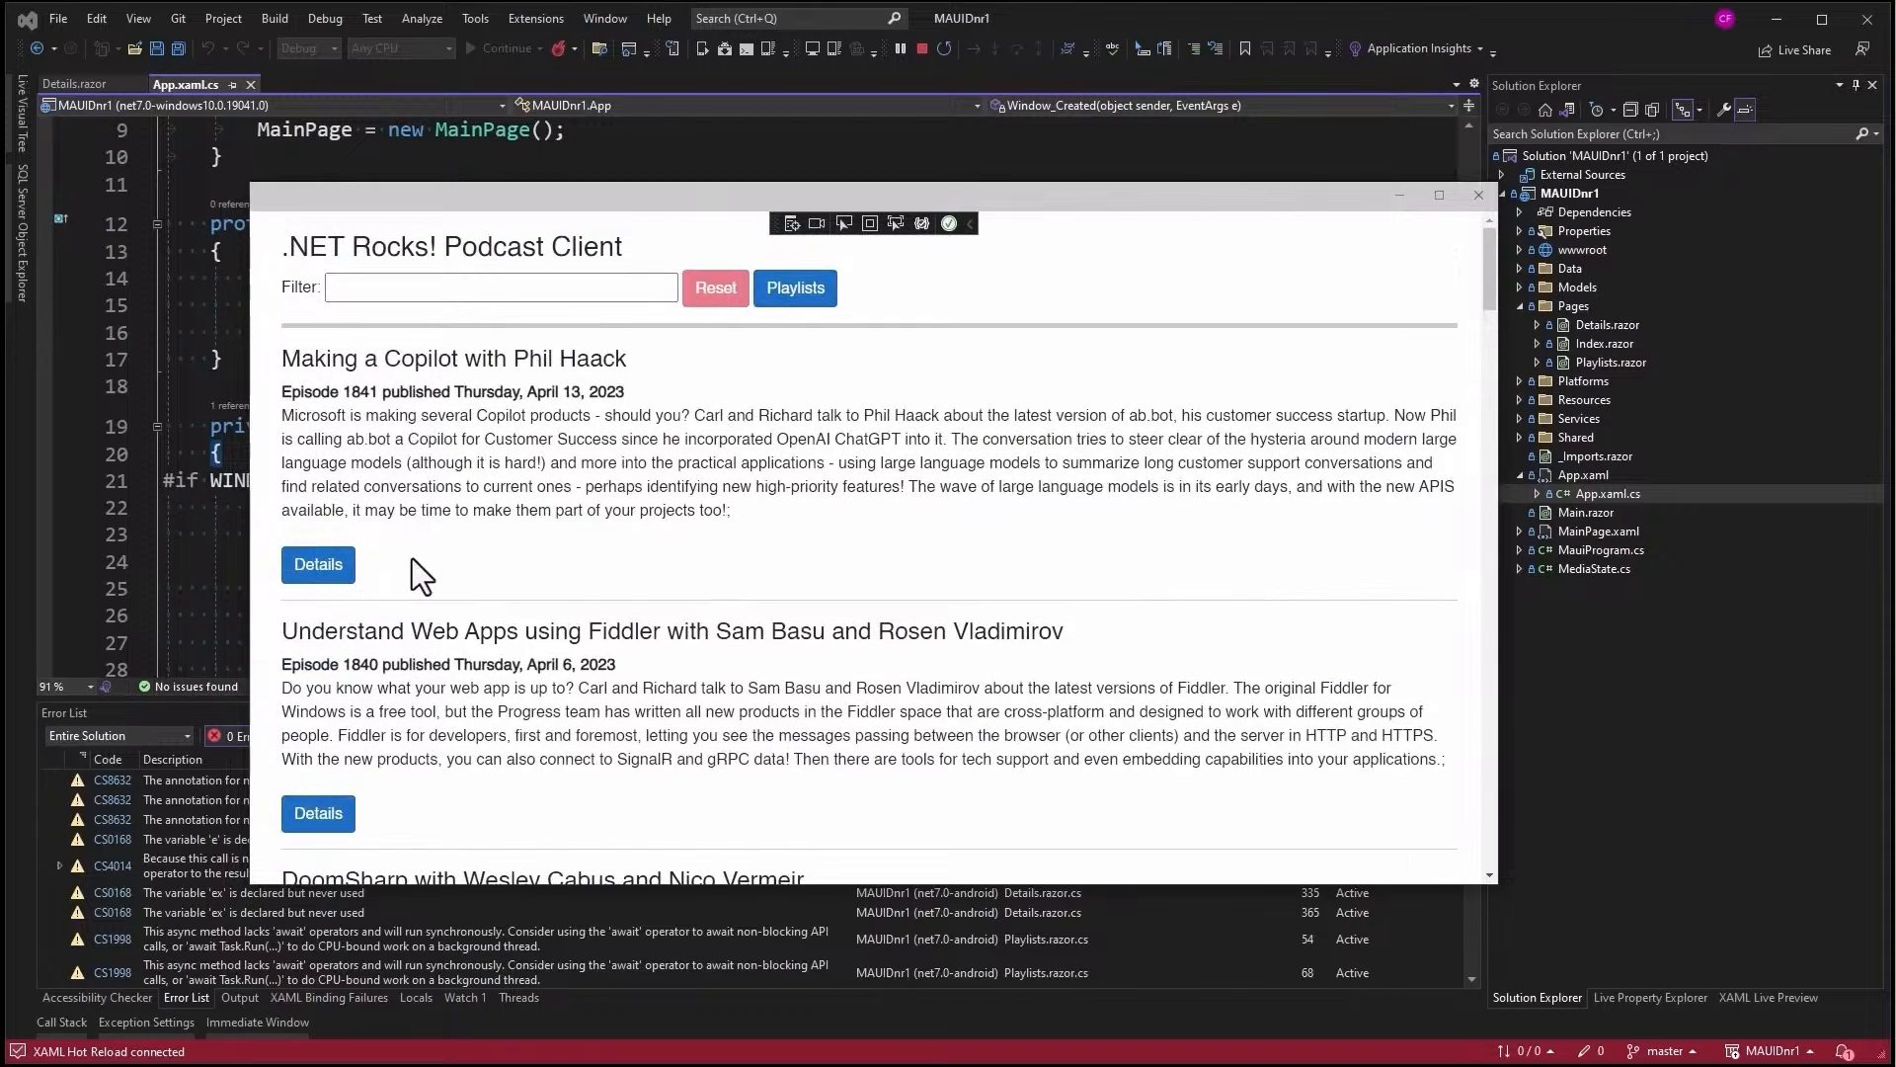
left_click(318, 571)
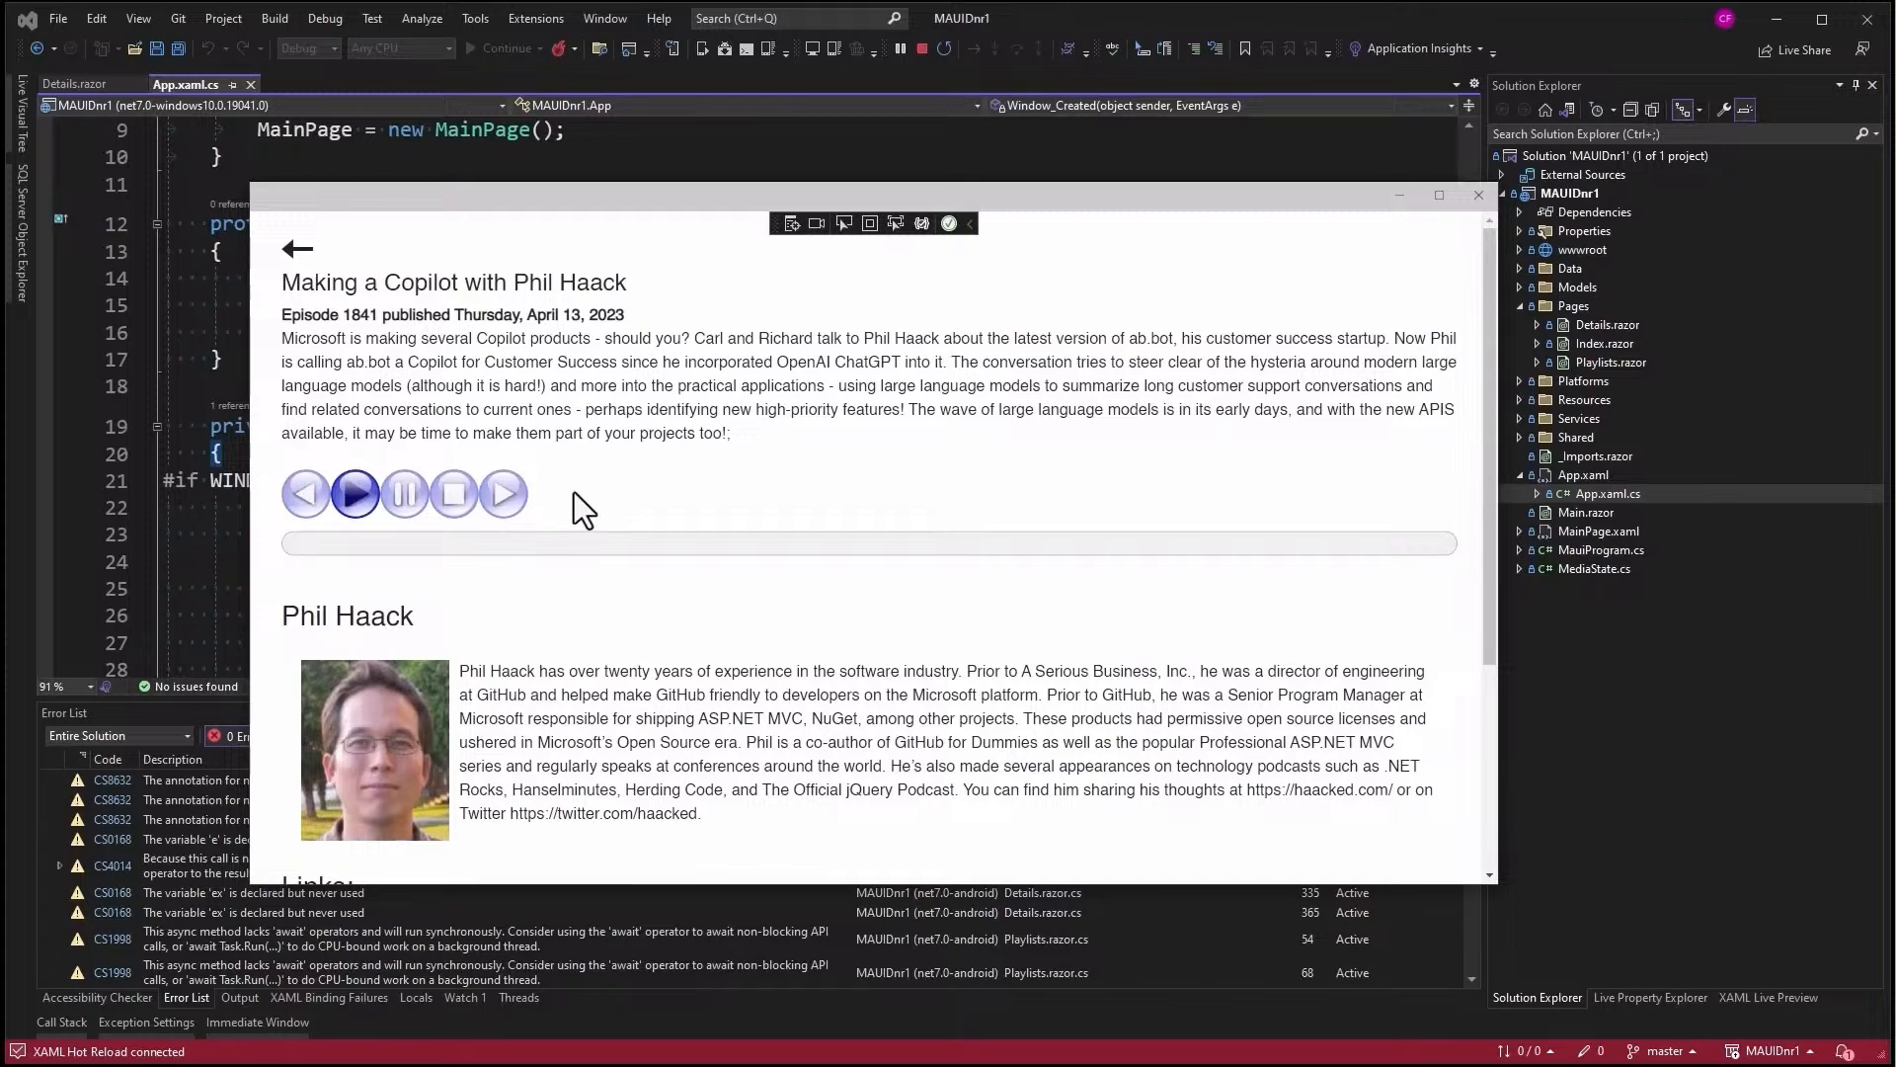
left_click(354, 494)
- Stop debugging and inspect the commented-out Scoot button handler on line 45 of Details.razor
left_click(1472, 204)
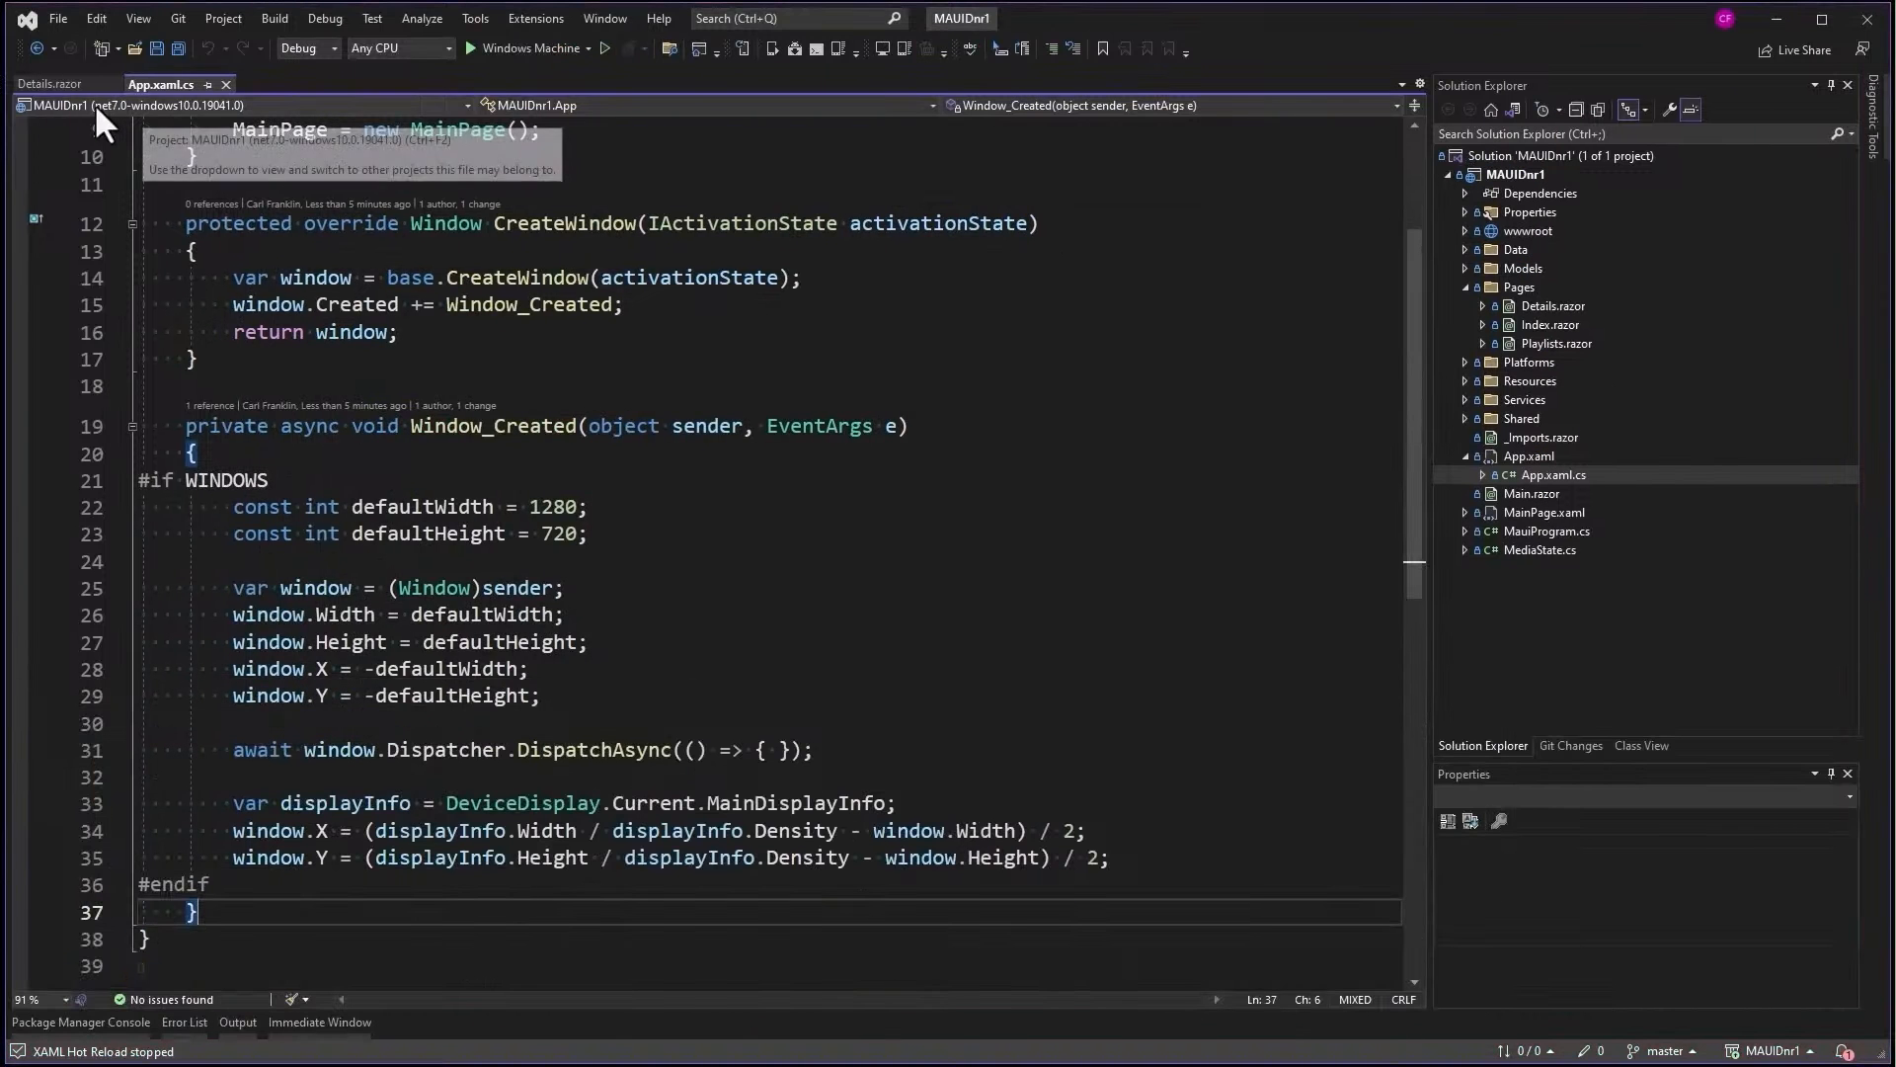
left_click(79, 86)
scroll(1173, 411, "down", 5)
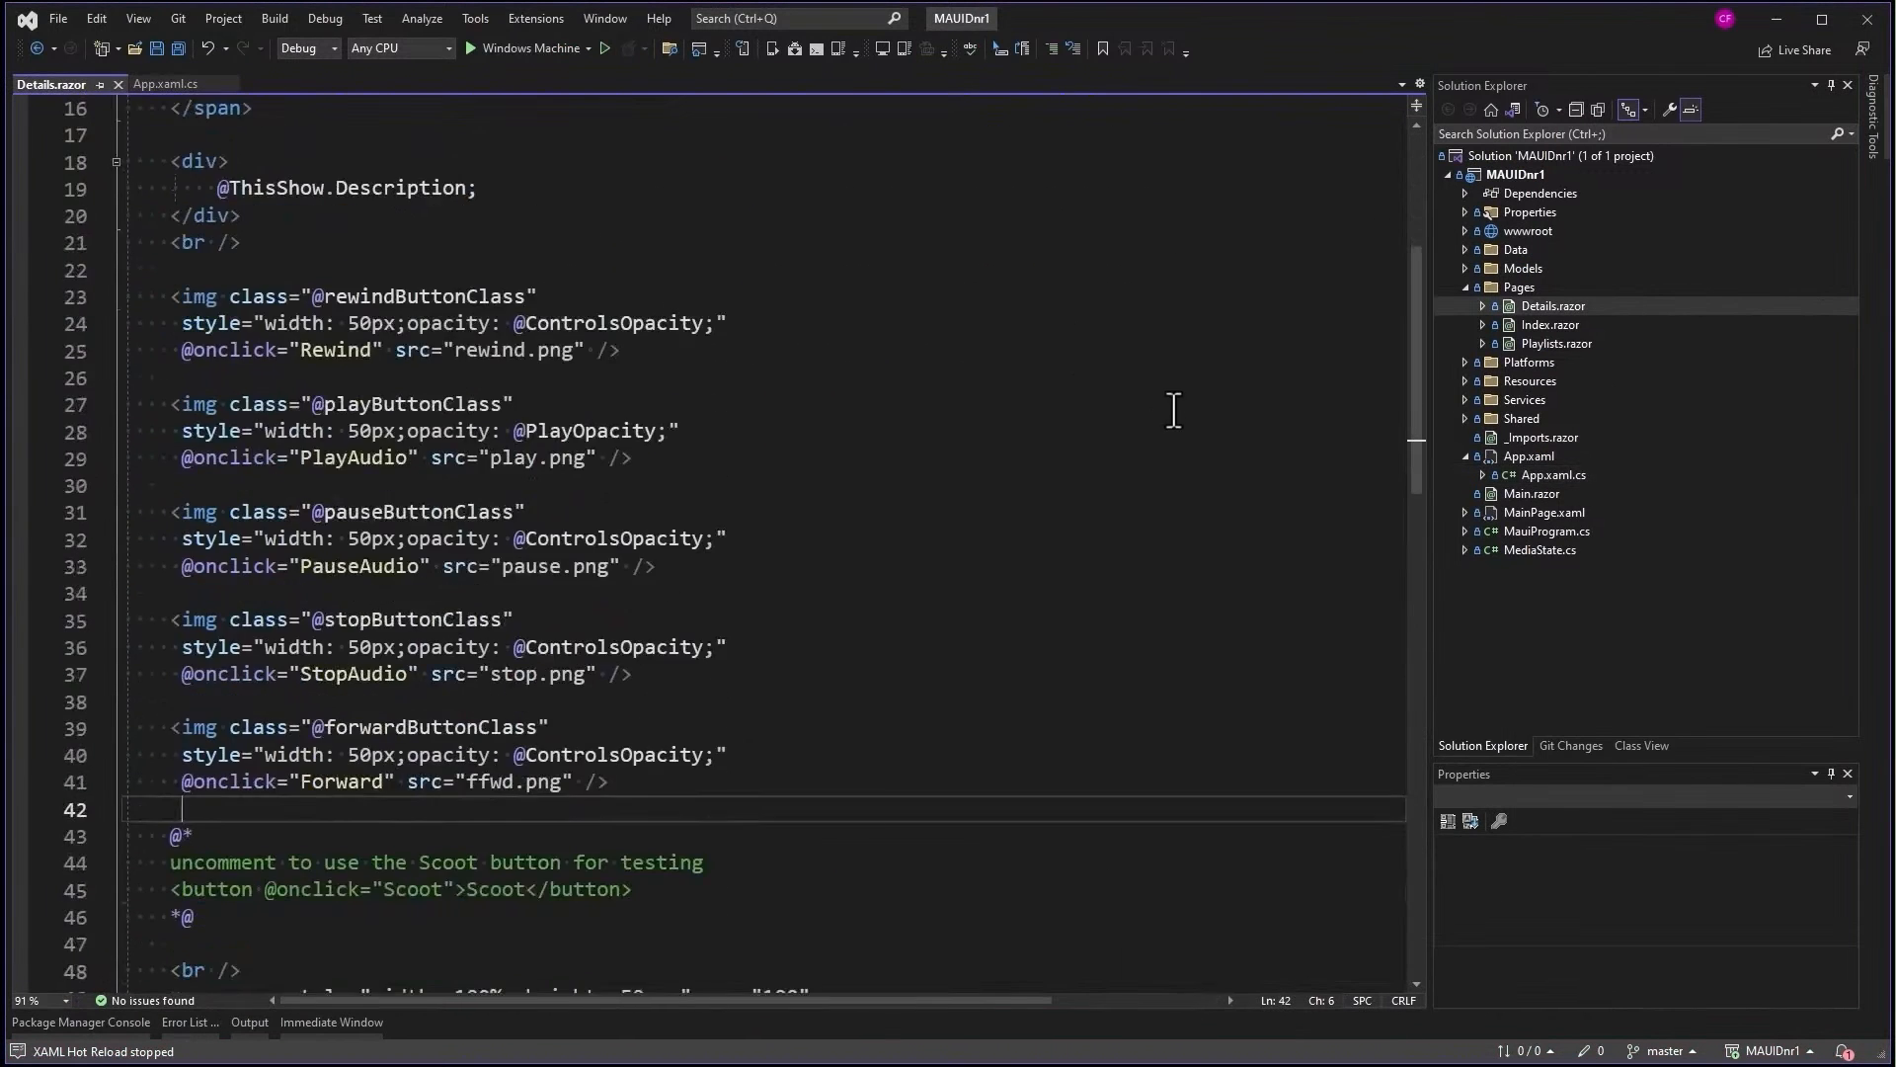
scroll(1173, 411, "down", 3)
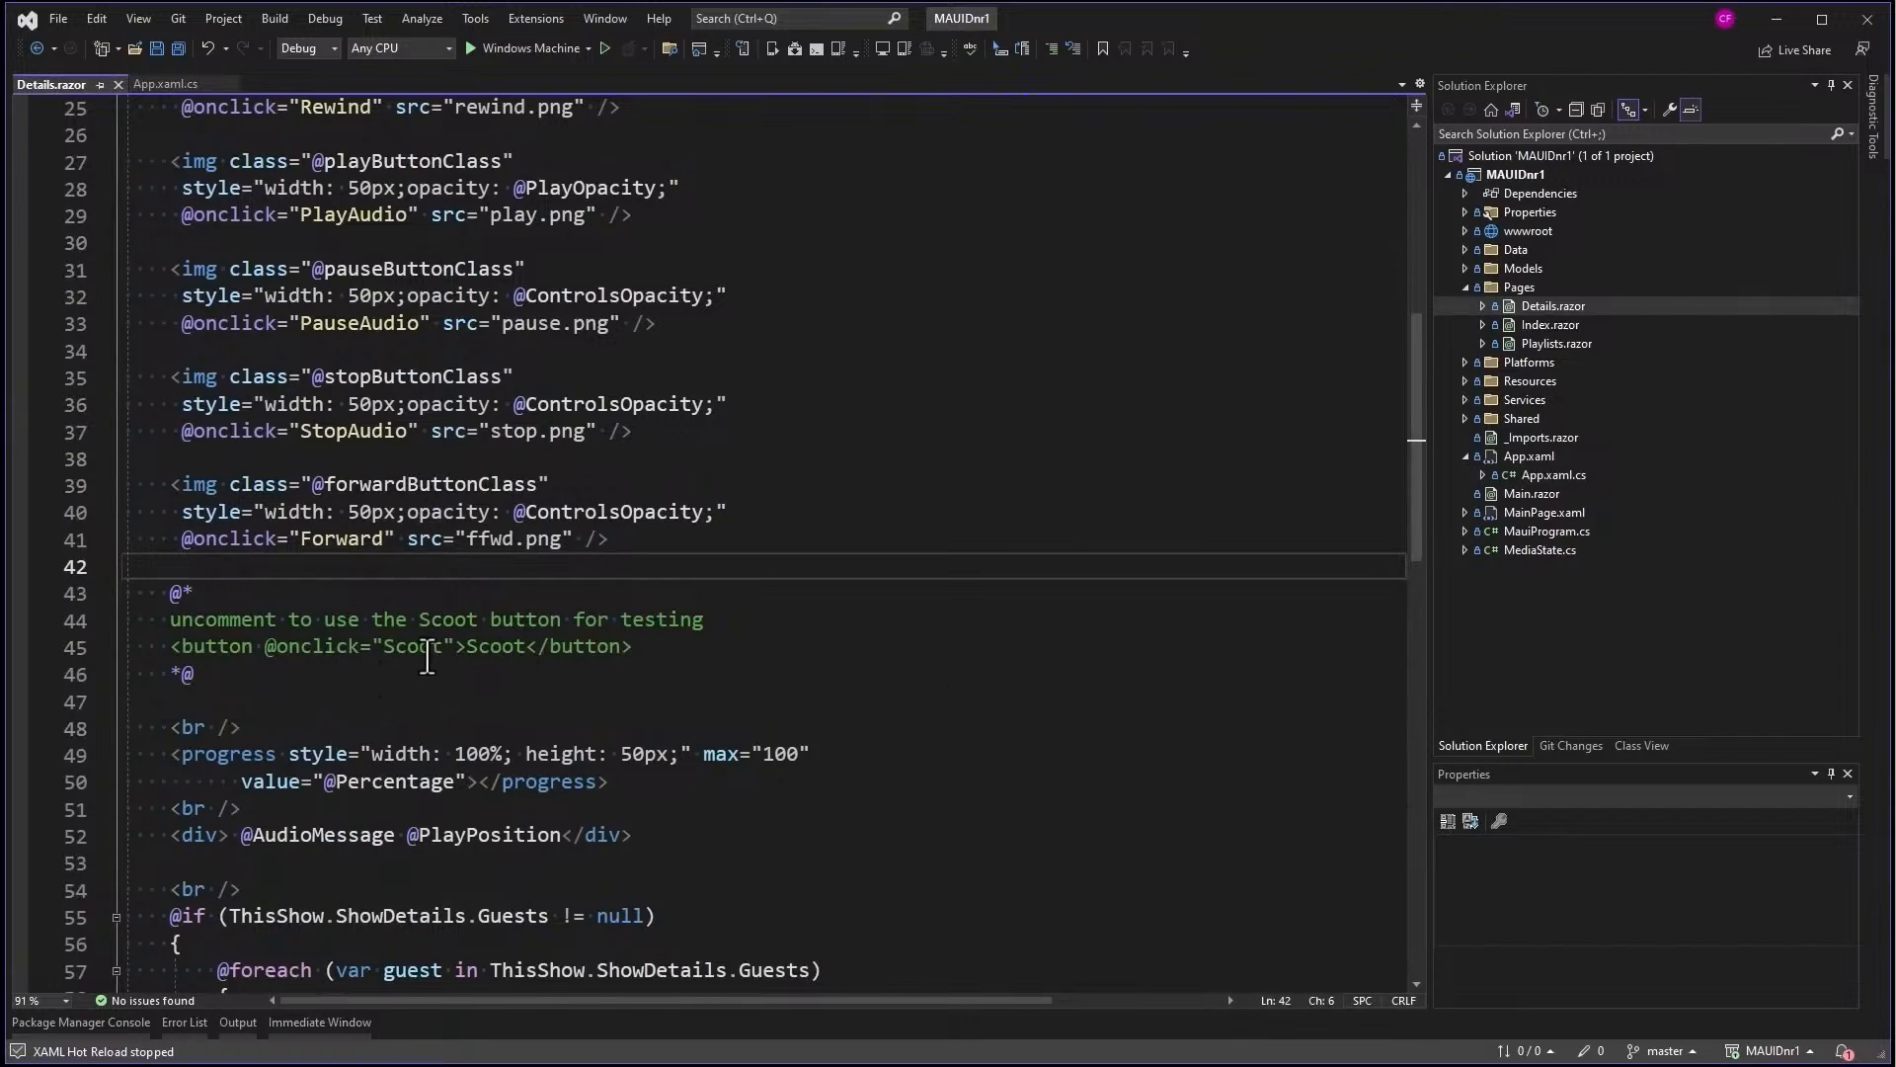
double_click(427, 652)
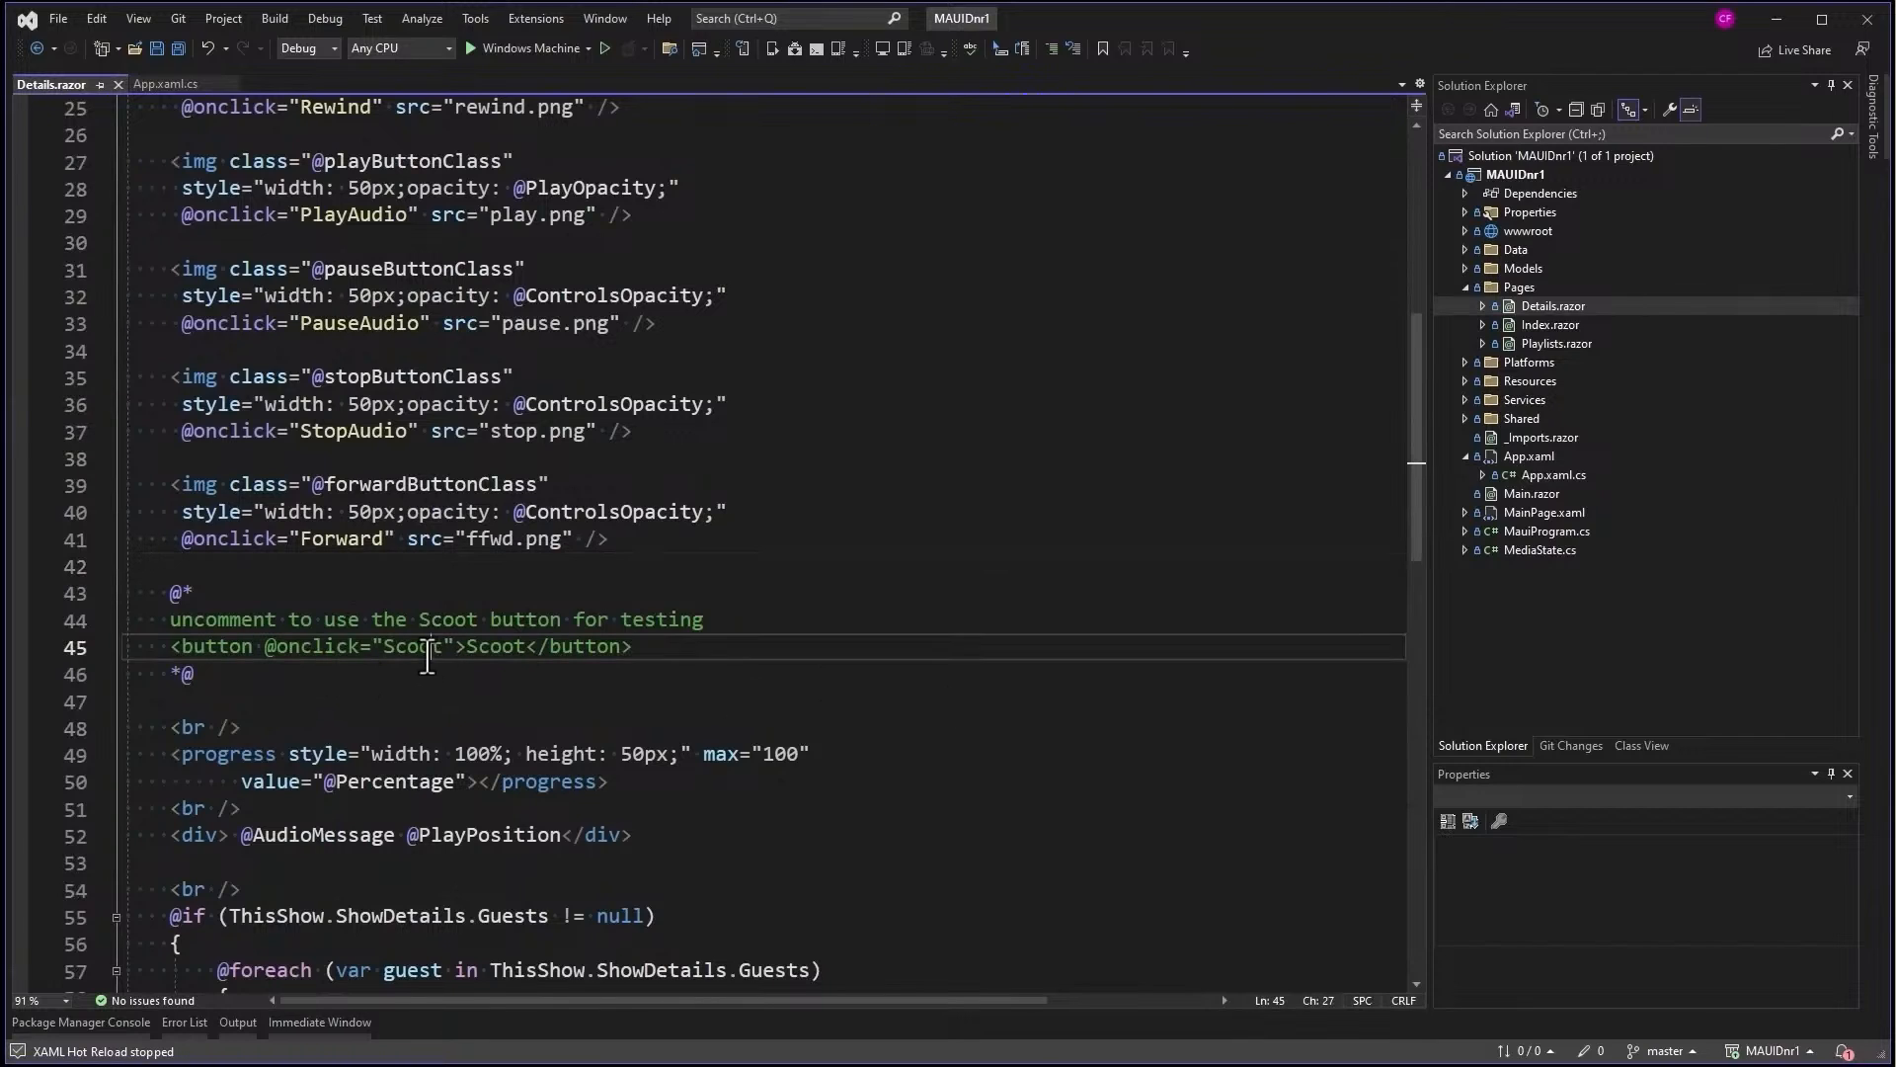
left_click(679, 652)
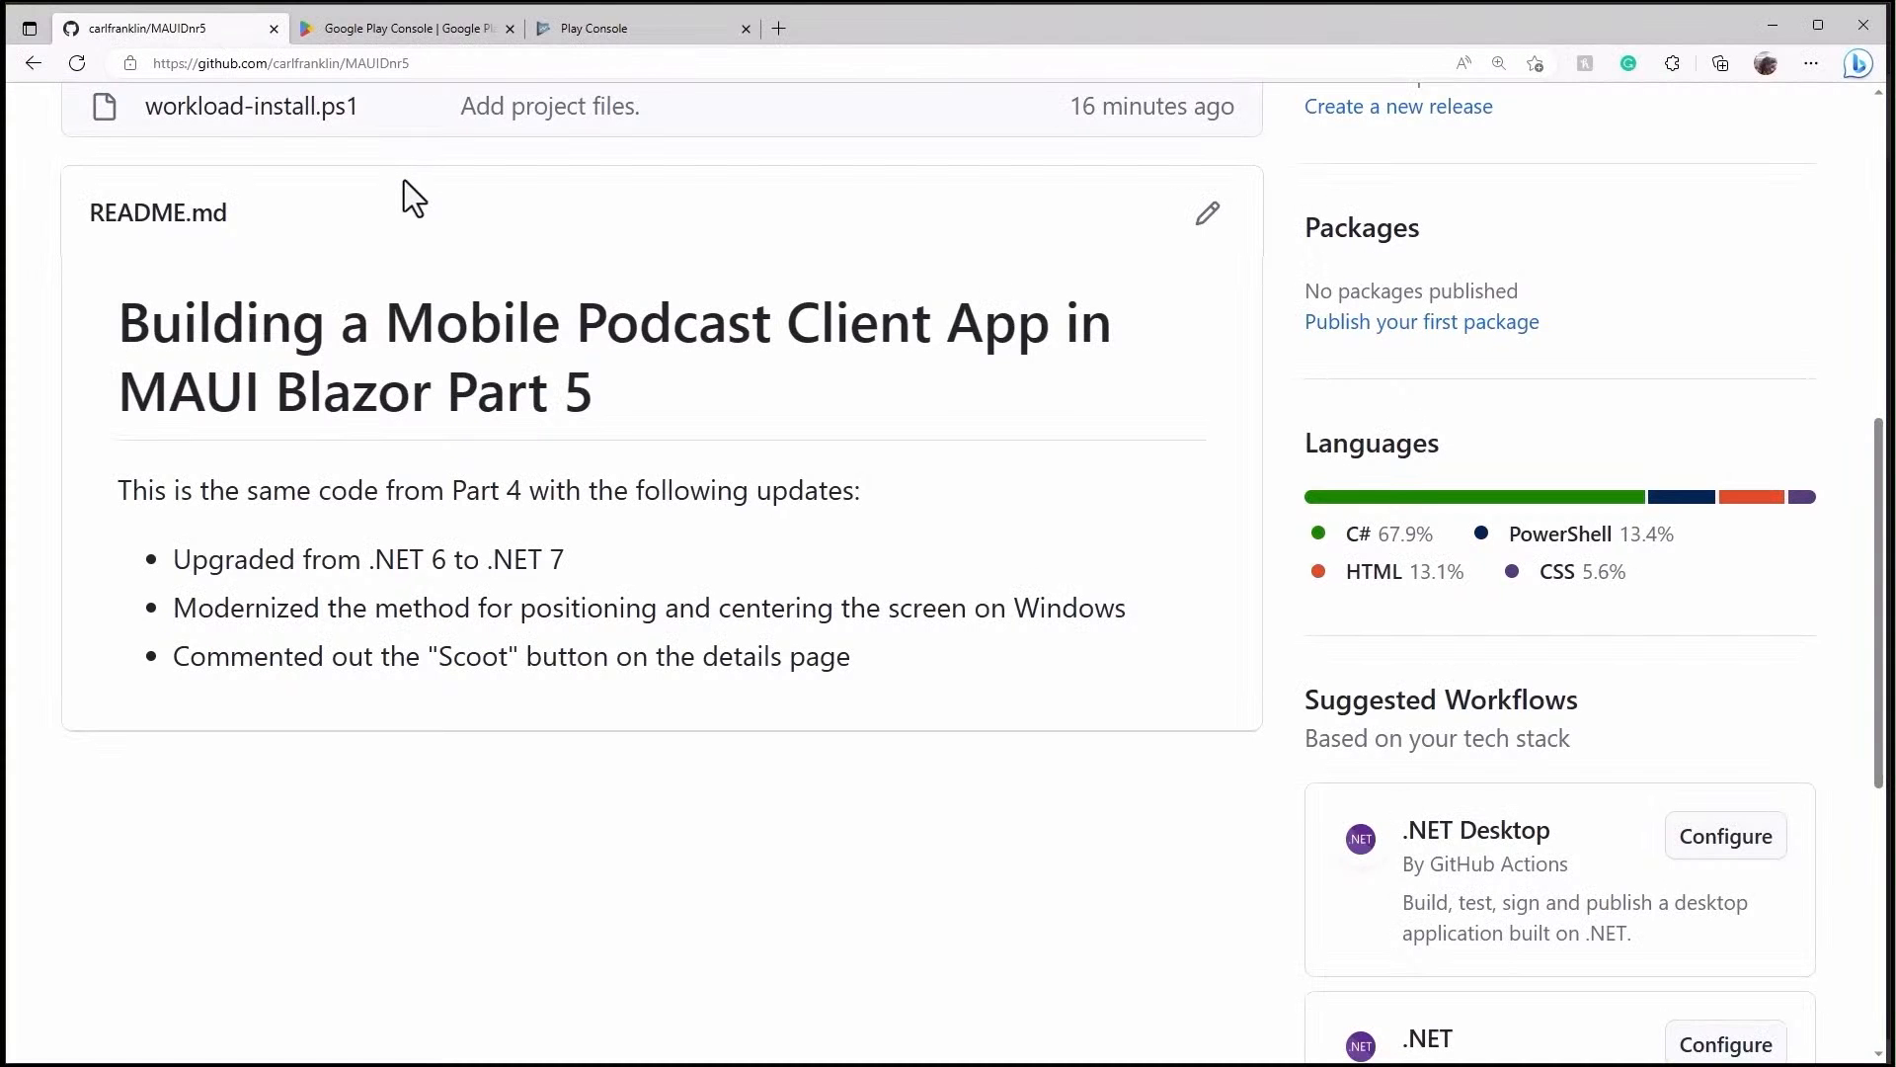
- Enter Play Console and open The .NET Show developer account's empty All apps list
left_click(440, 28)
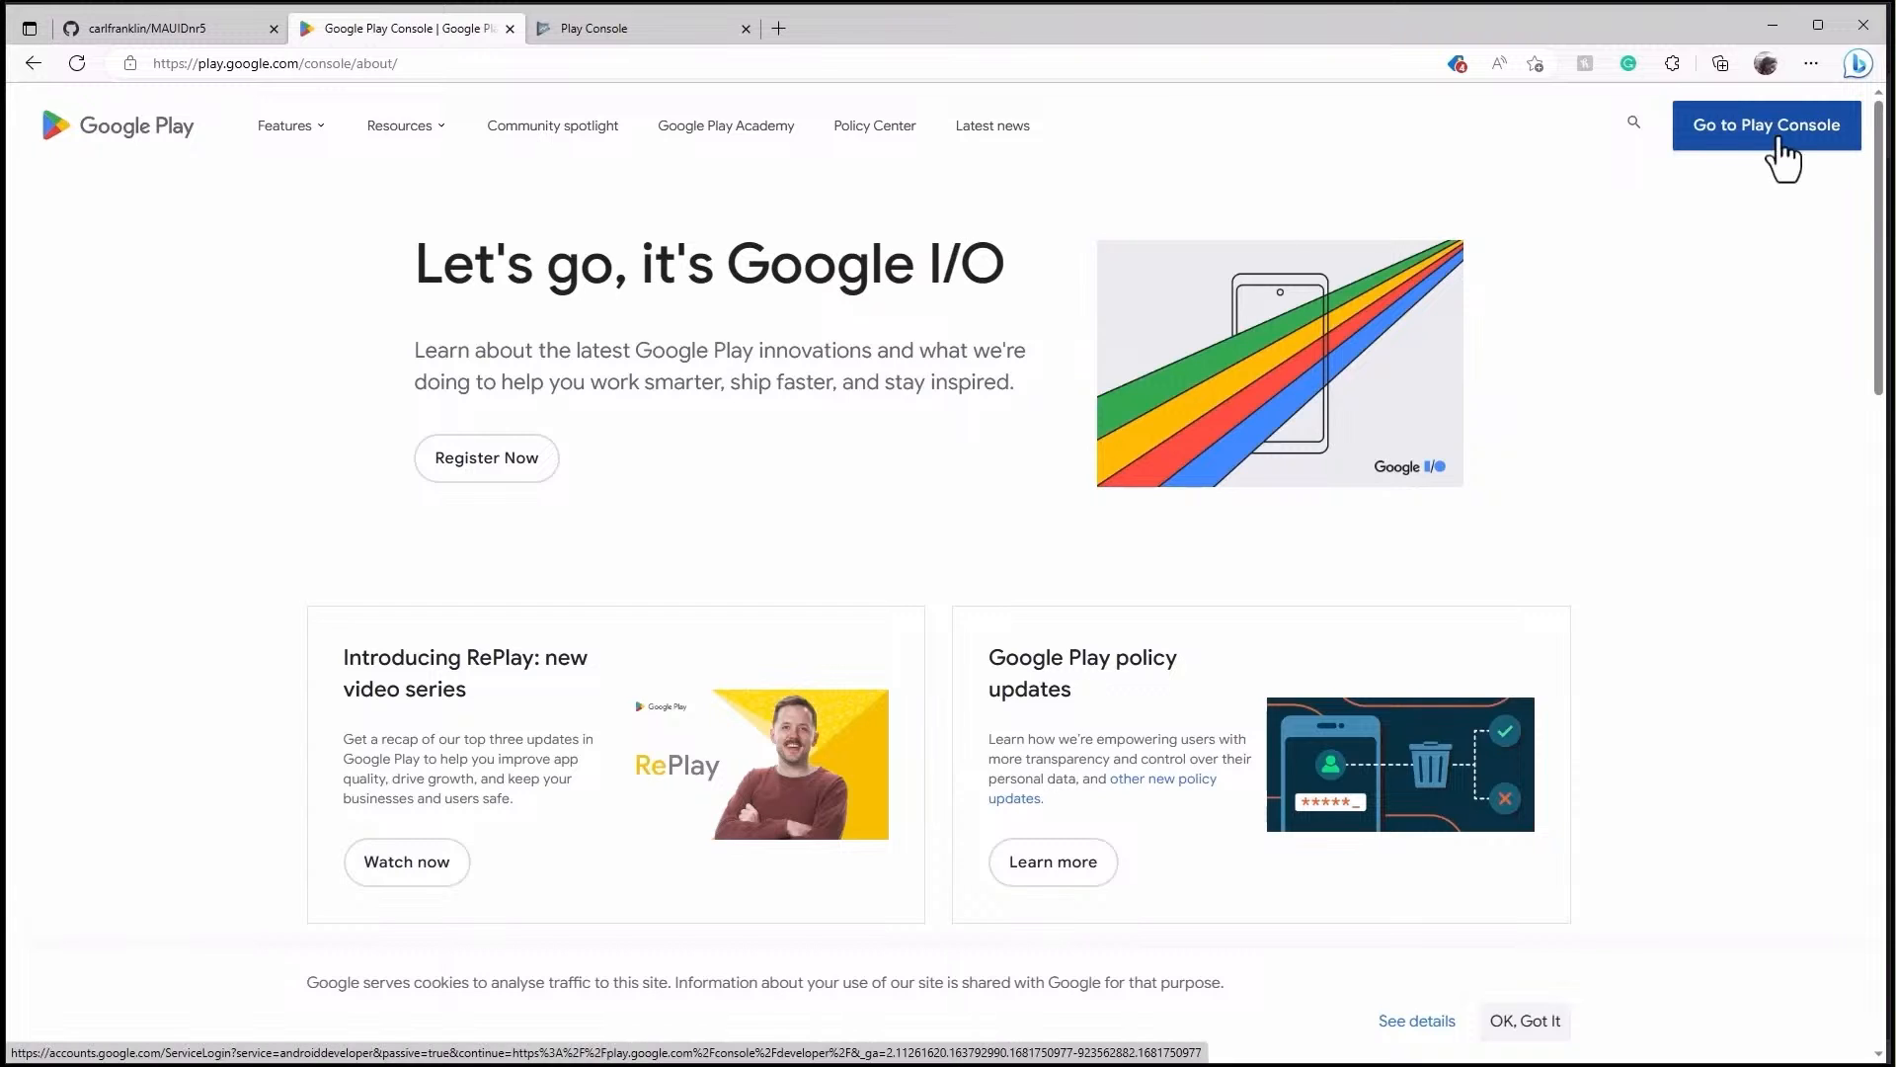
left_click(626, 36)
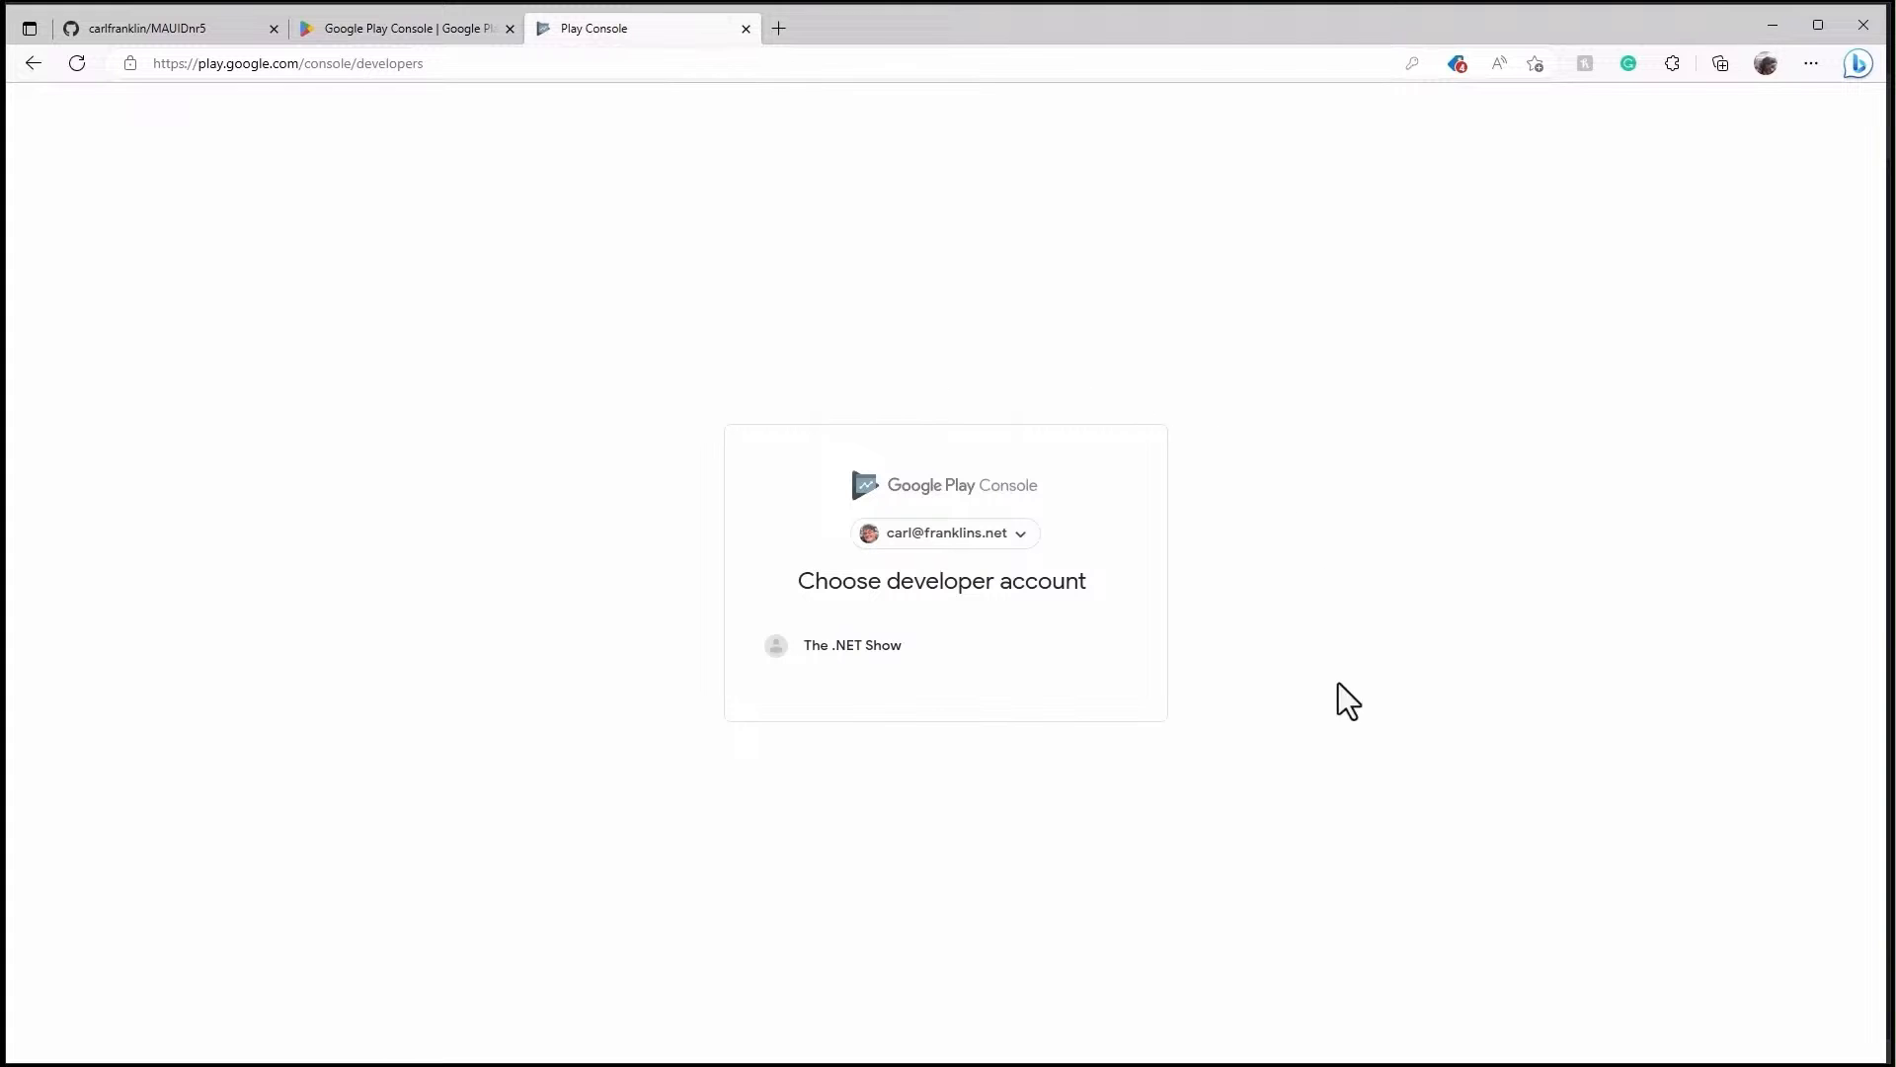
left_click(869, 649)
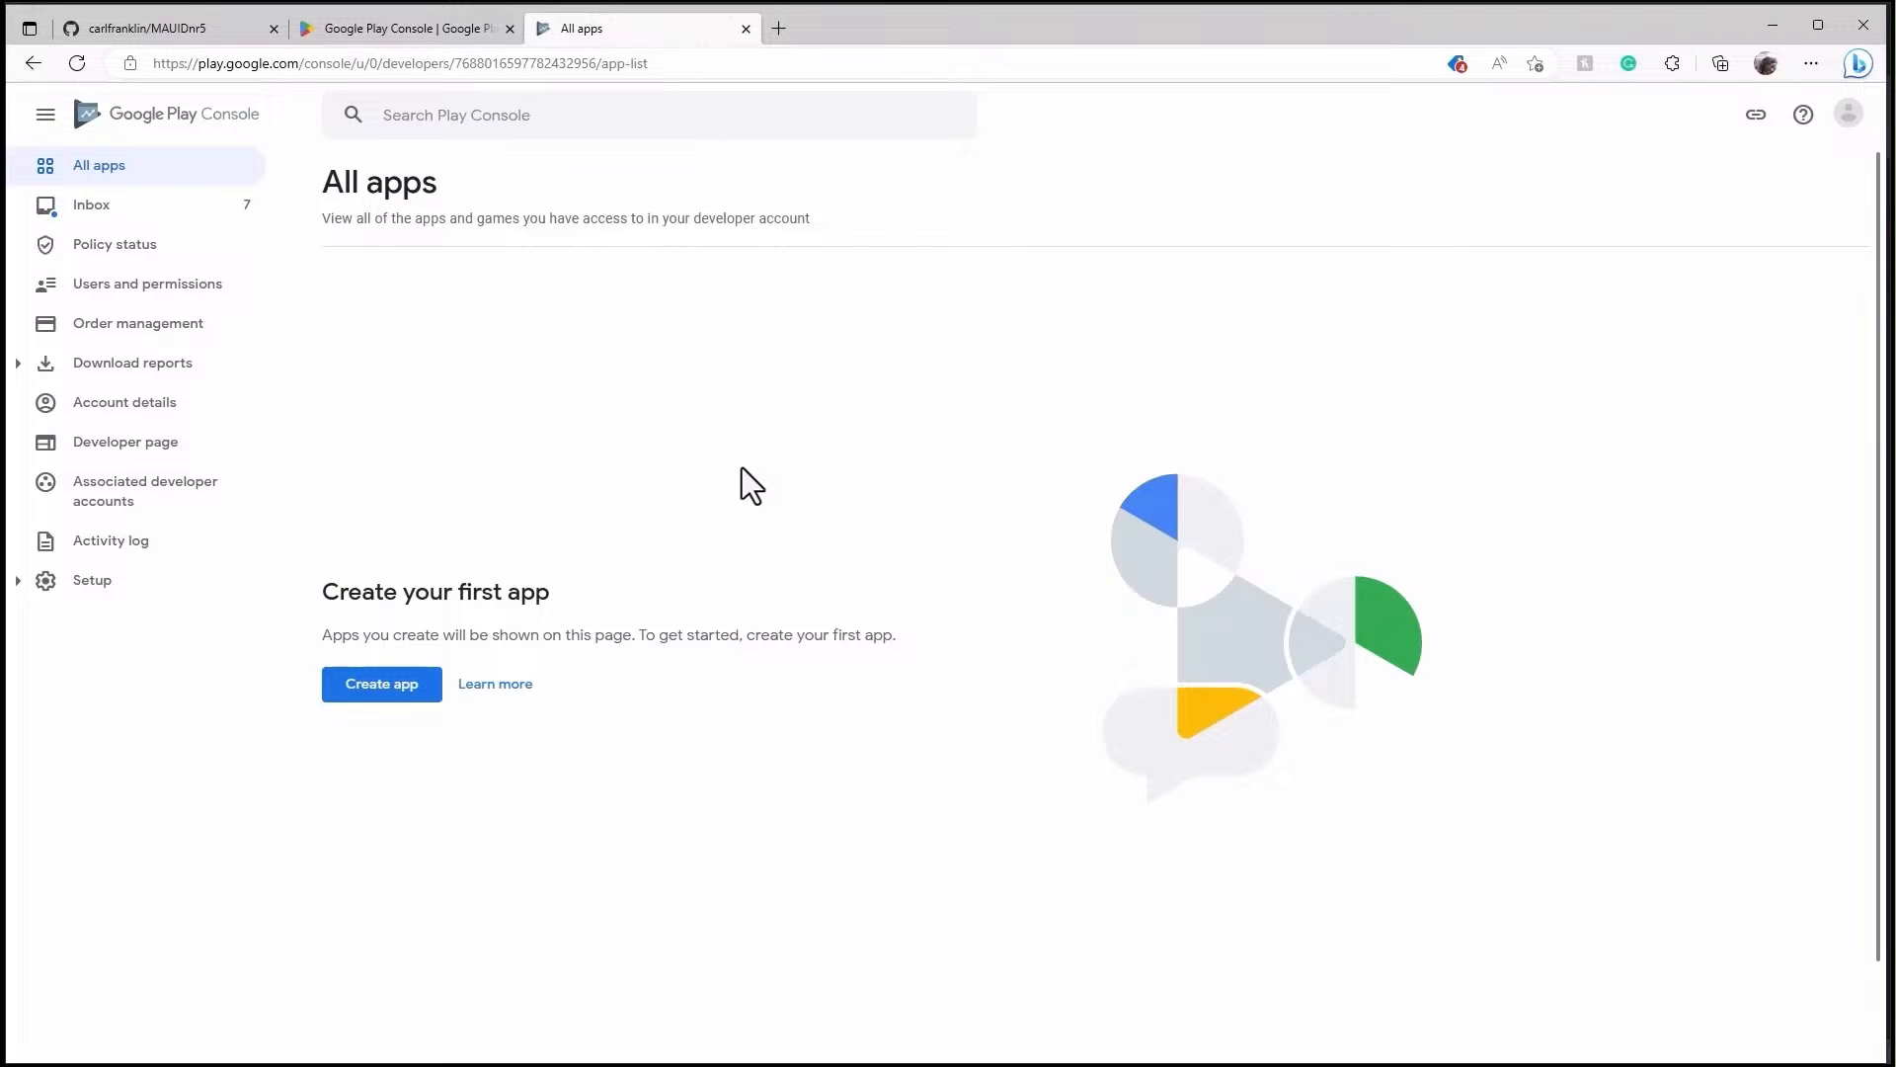
- Start a new app named '.NET Rocks!', typed as App and priced Free
left_click(411, 718)
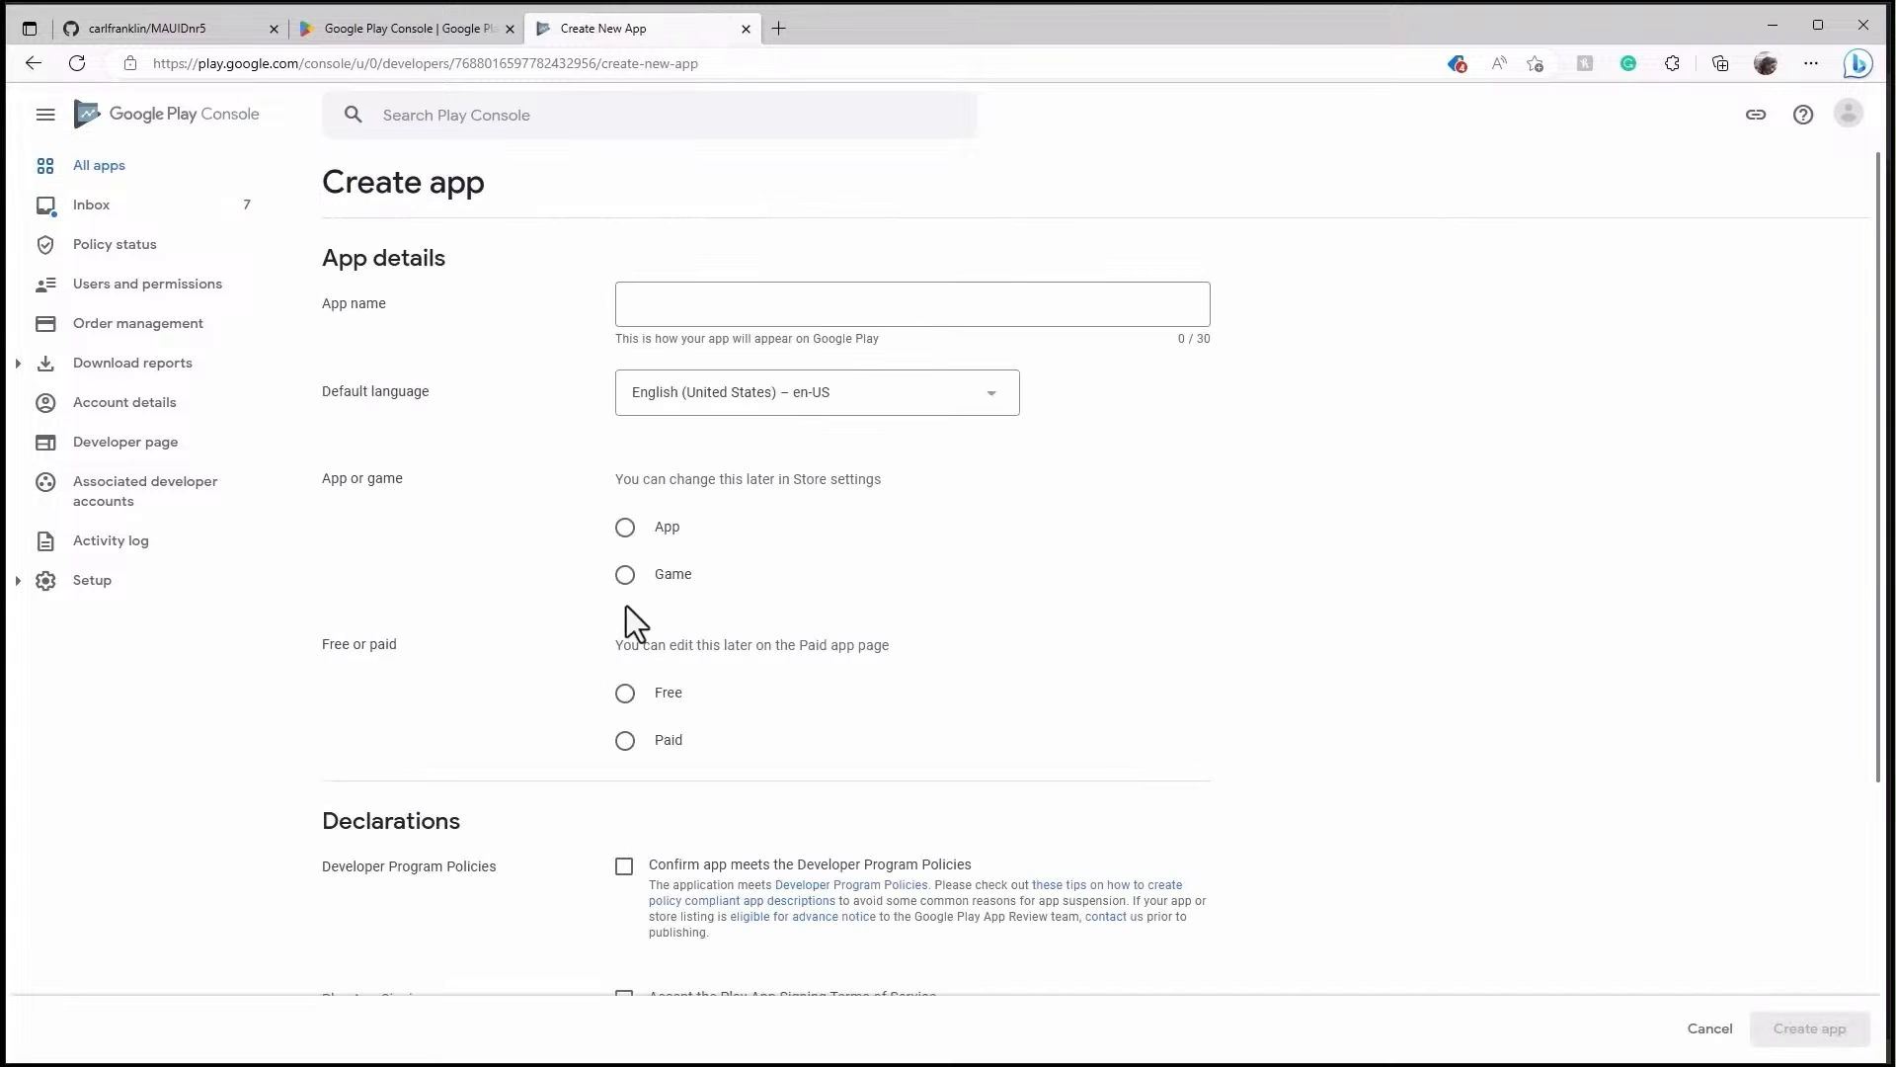
left_click(810, 312)
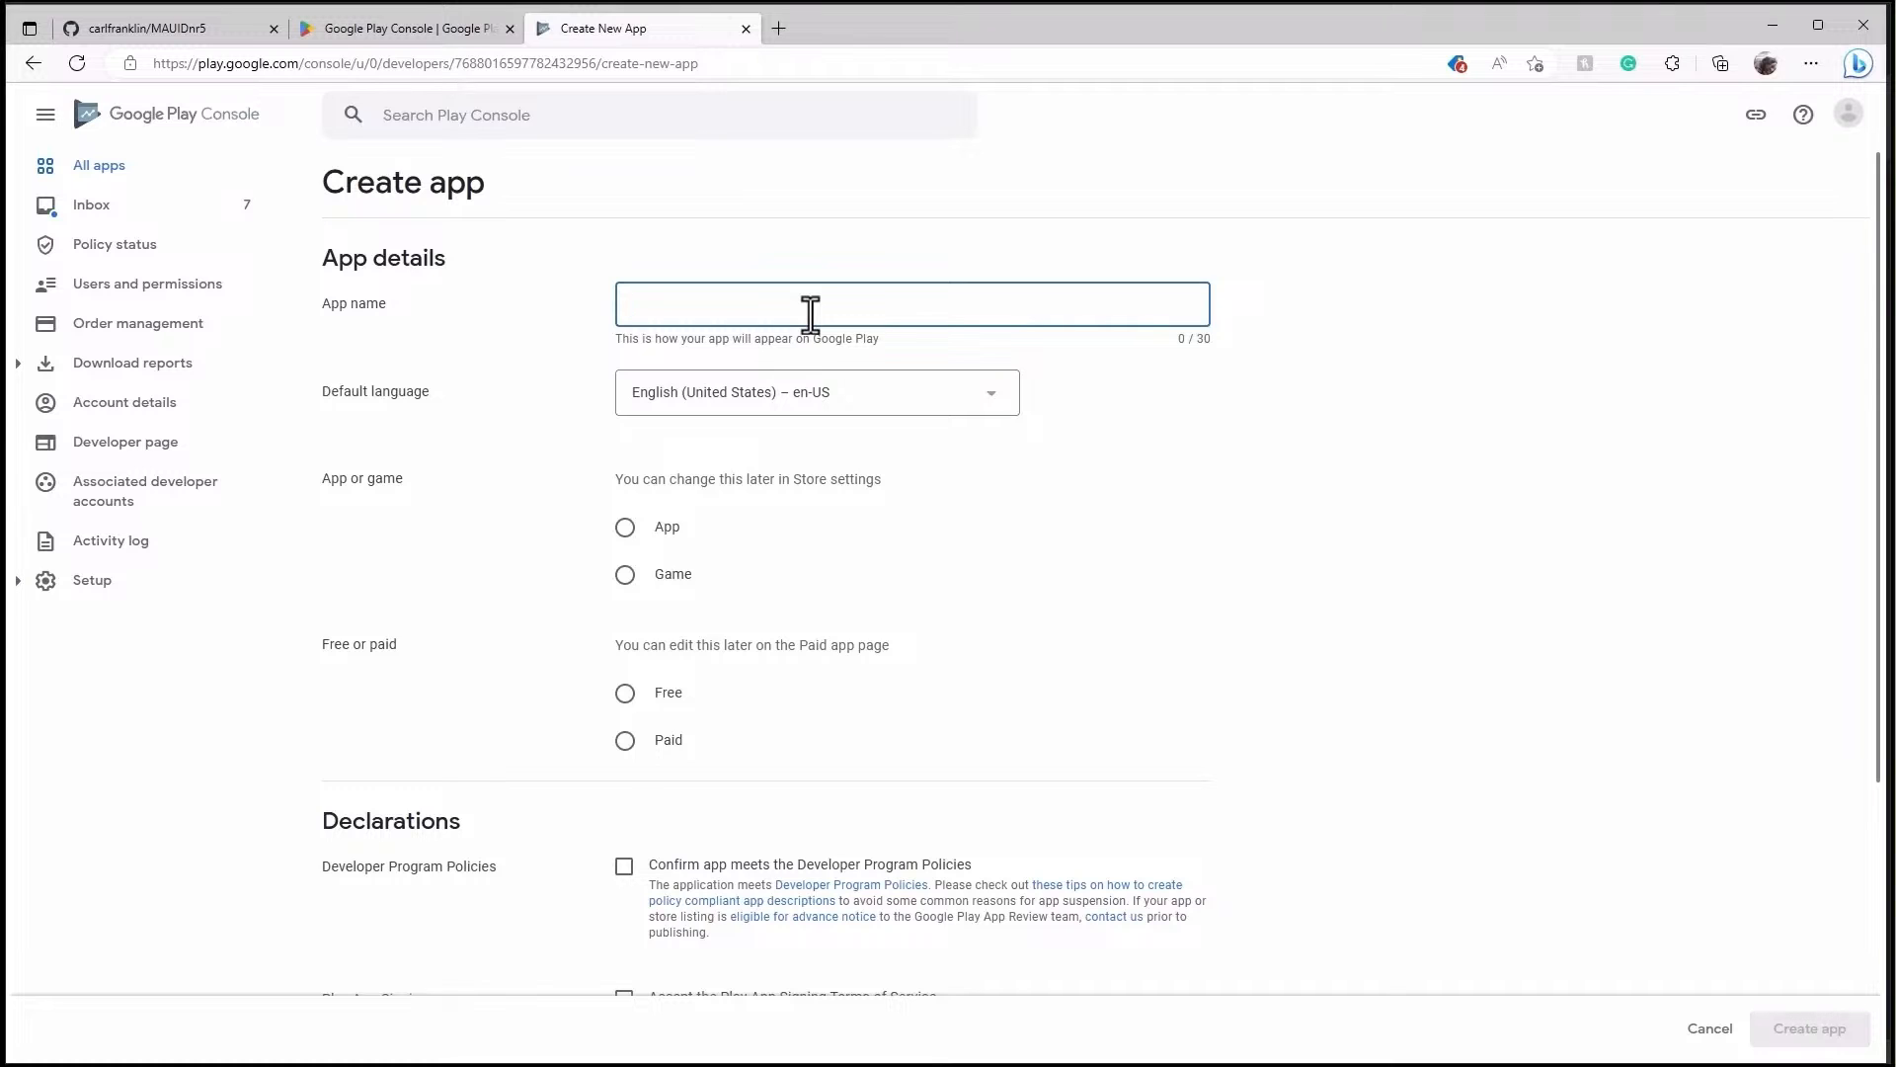
type(".NE")
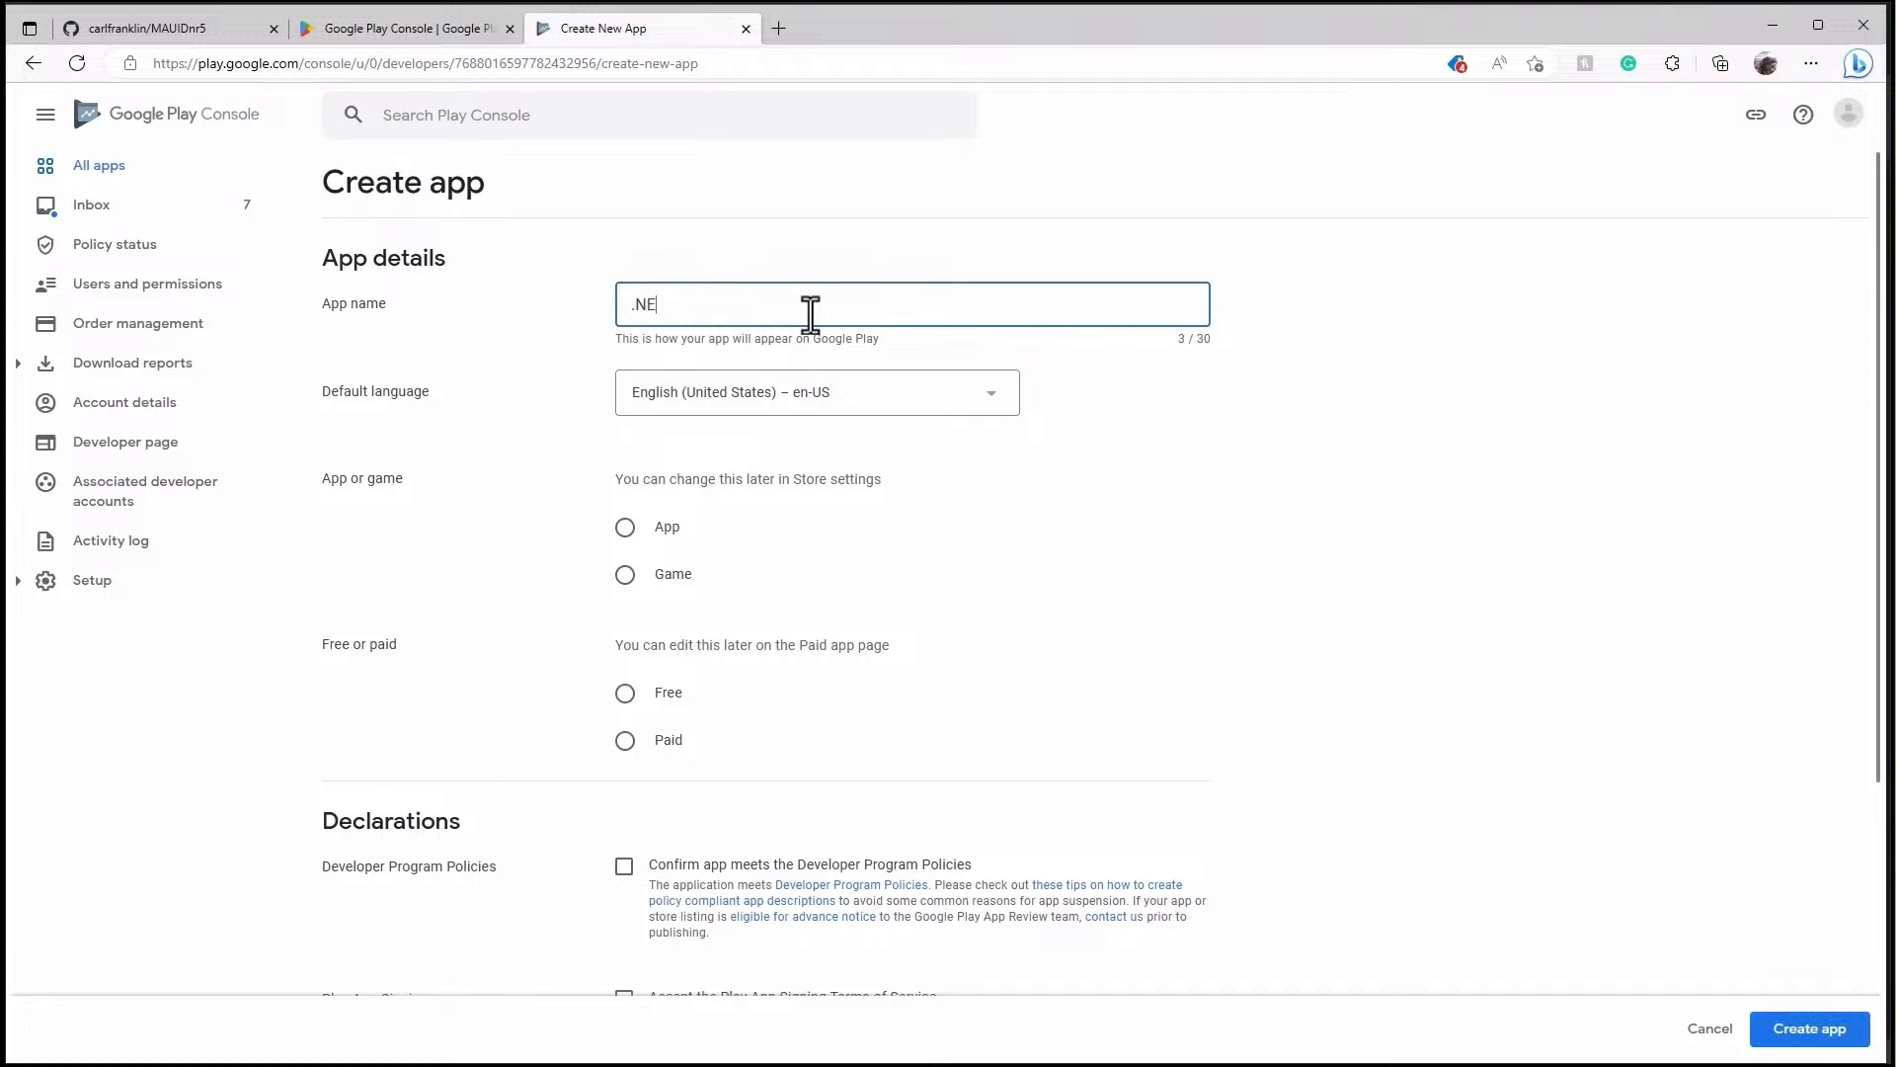
type("T Rocks!")
left_click(626, 532)
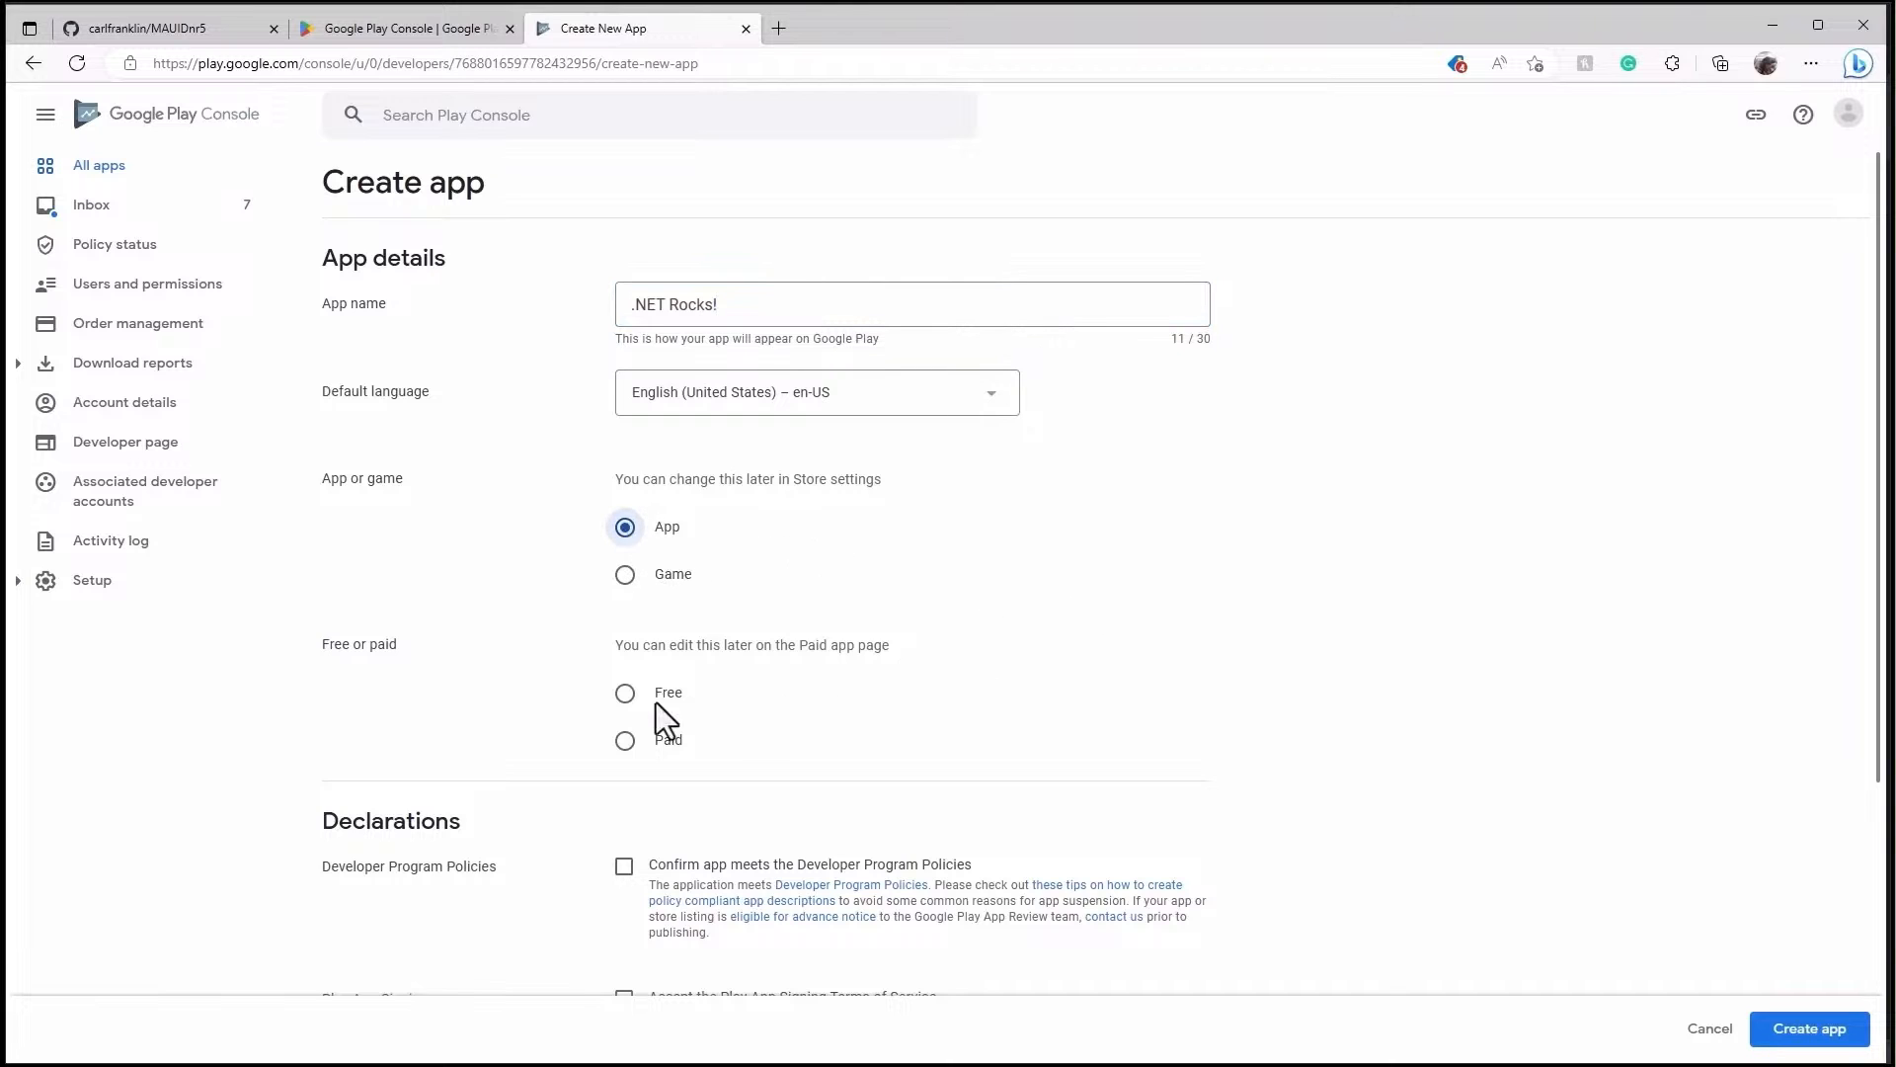
left_click(625, 695)
scroll(843, 609, "down", 3)
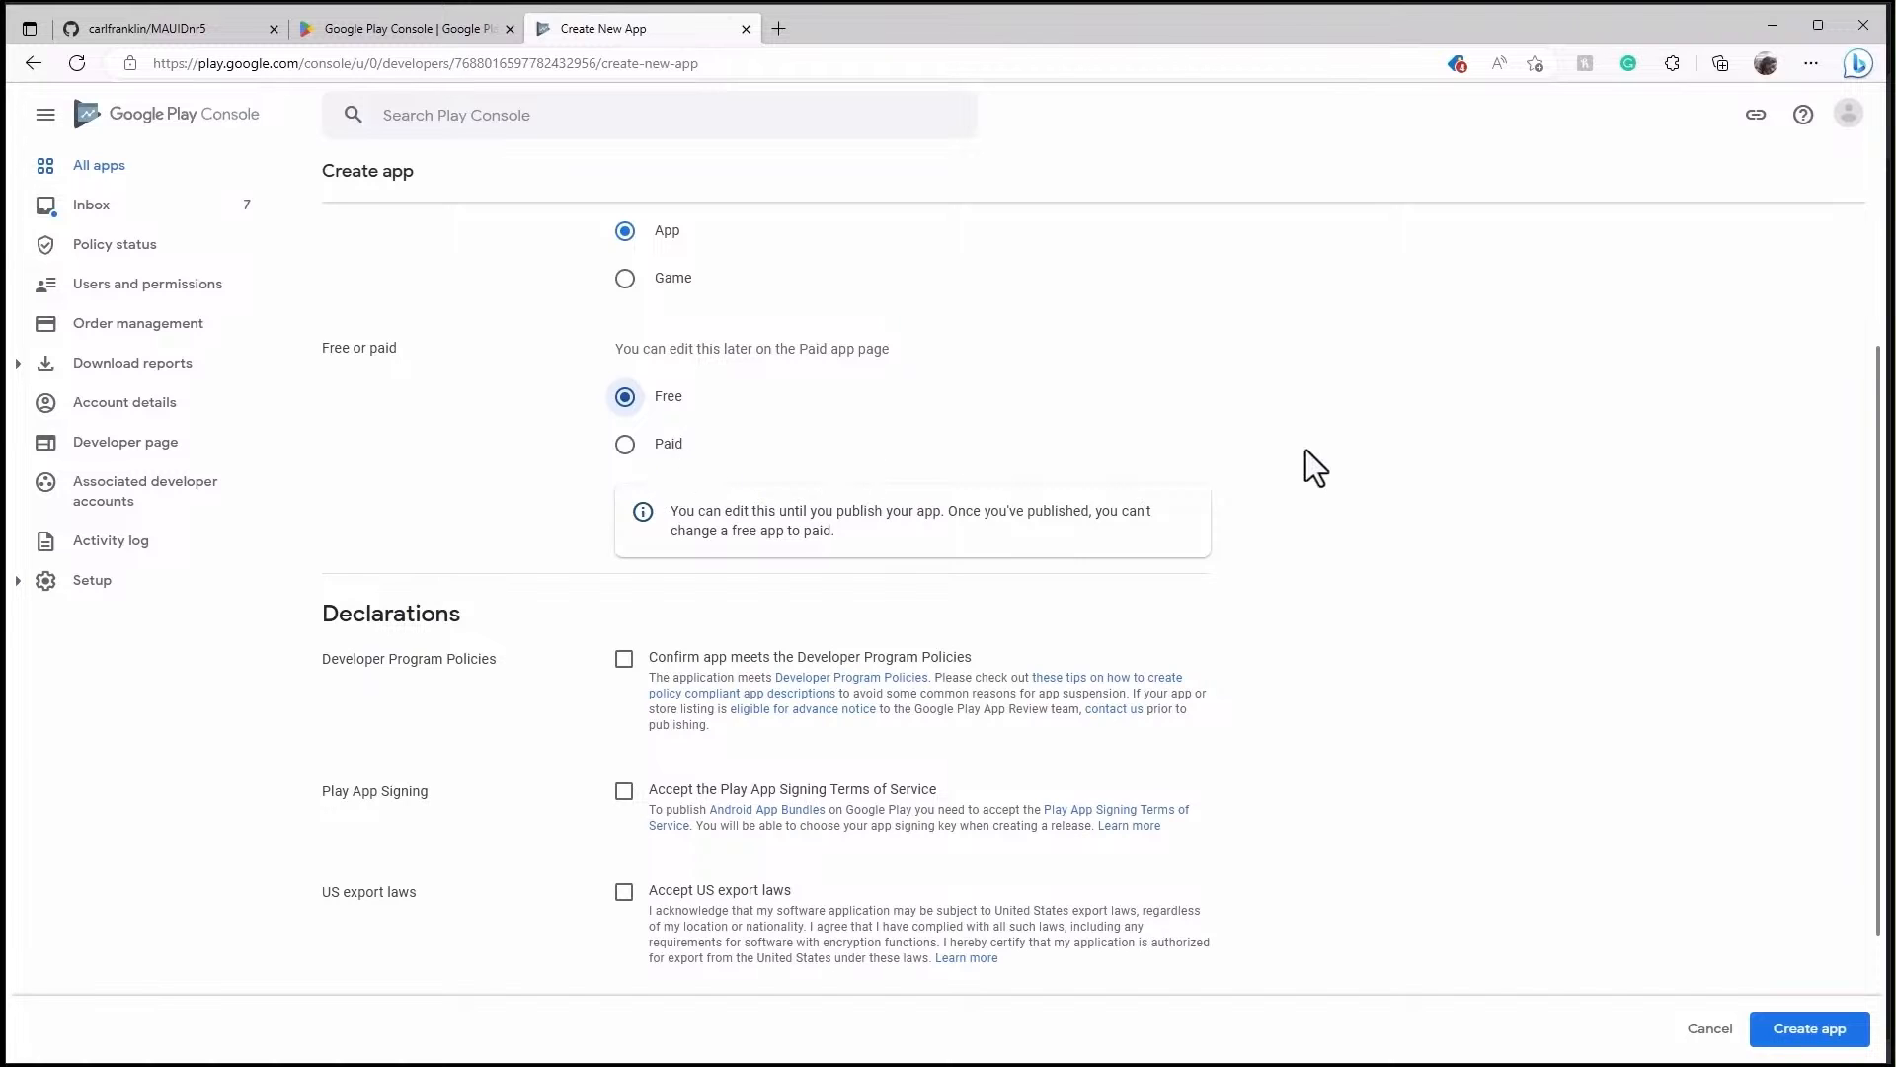
scroll(1482, 451, "down", 2)
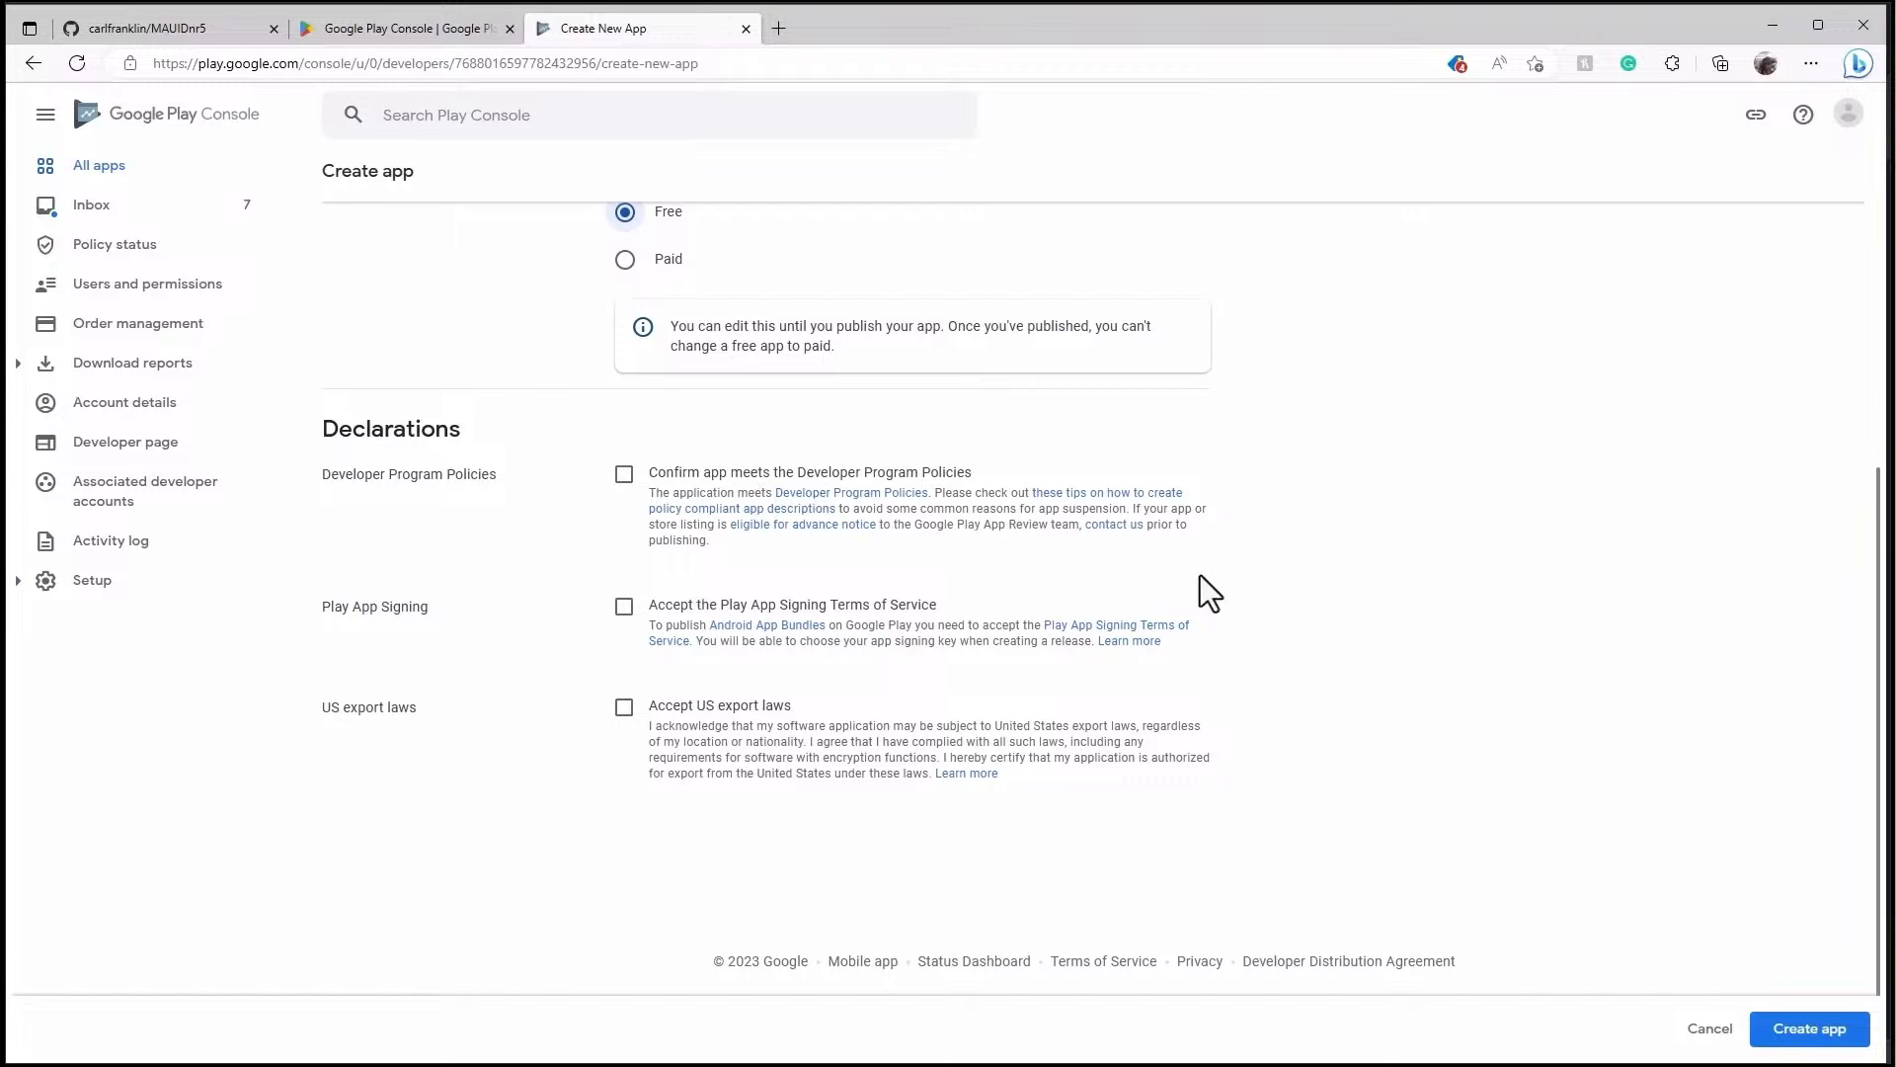
- Zoom the page to 150%, accept the Play App Signing and US export declarations, and create the app
key("ctrl+plus")
key("ctrl+plus")
key("ctrl+plus")
scroll(1300, 612, "down", 3)
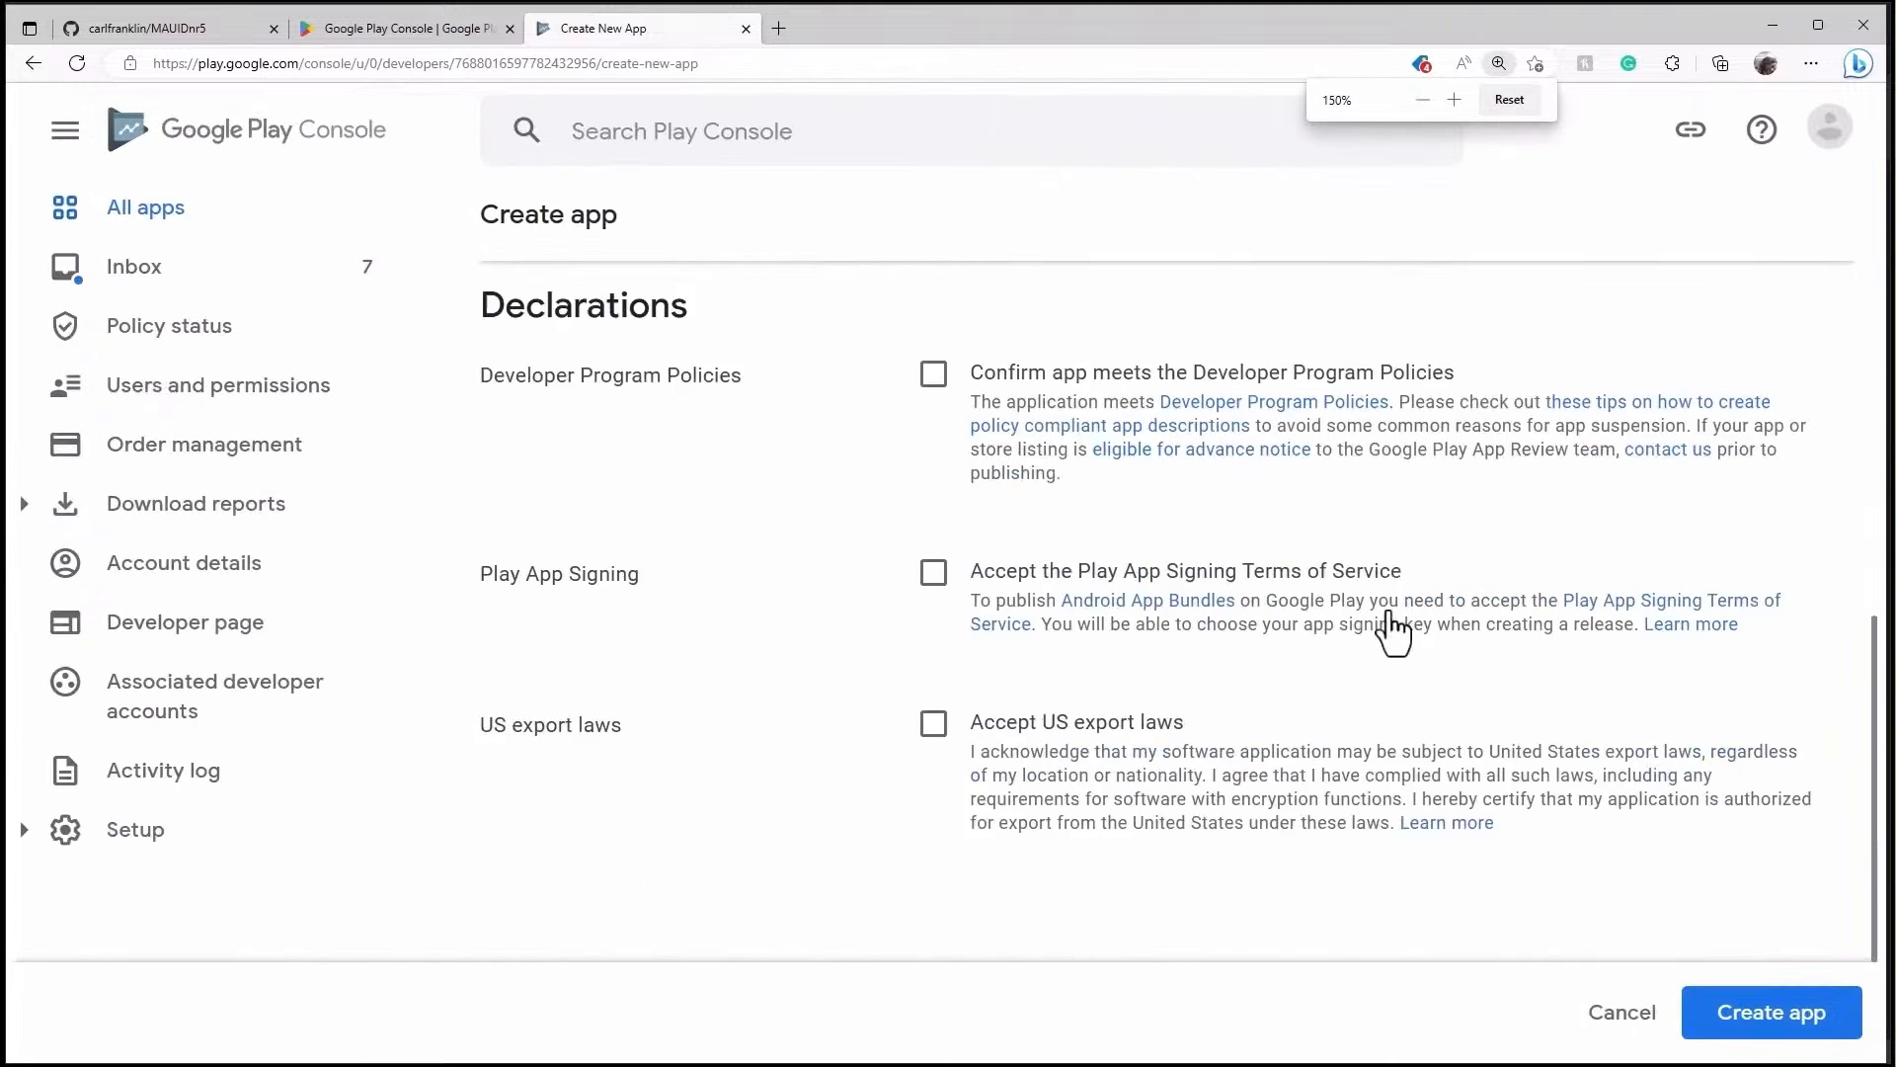
scroll(1397, 628, "up", 1)
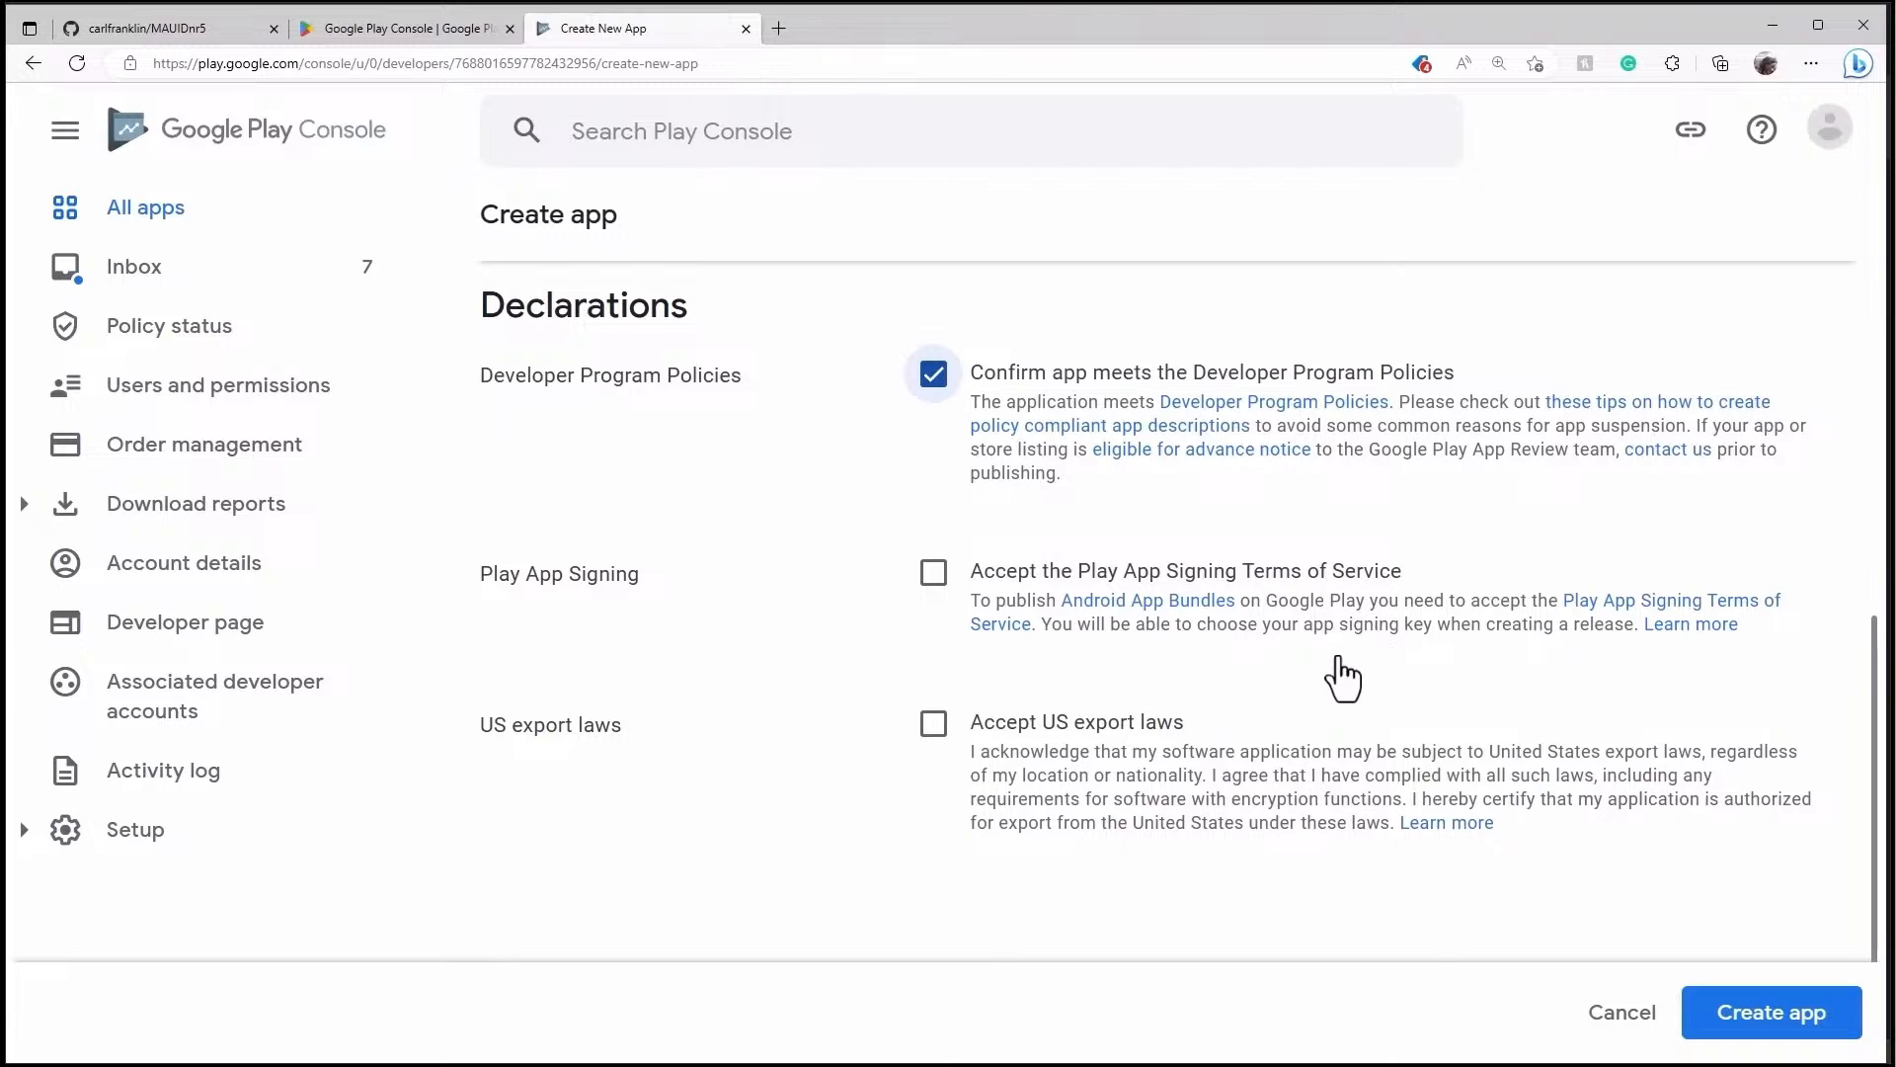
left_click(934, 573)
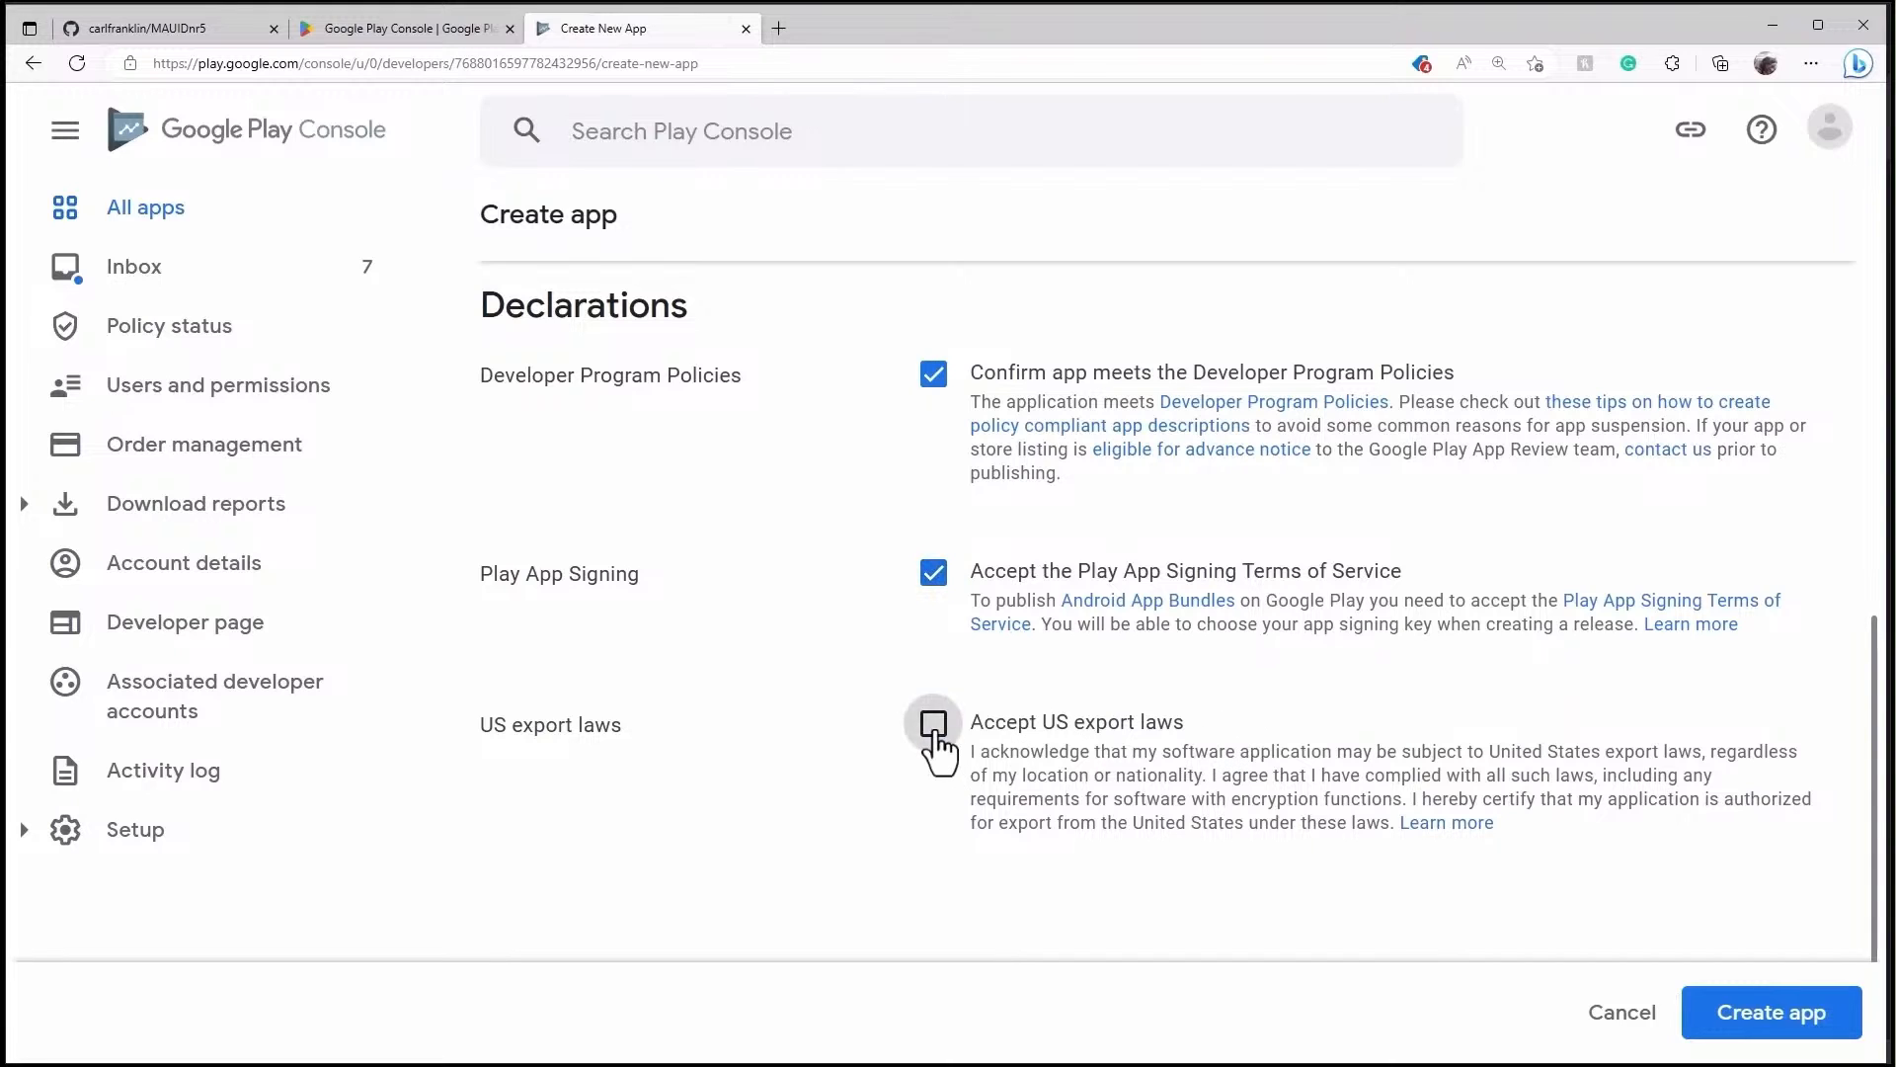
left_click(933, 727)
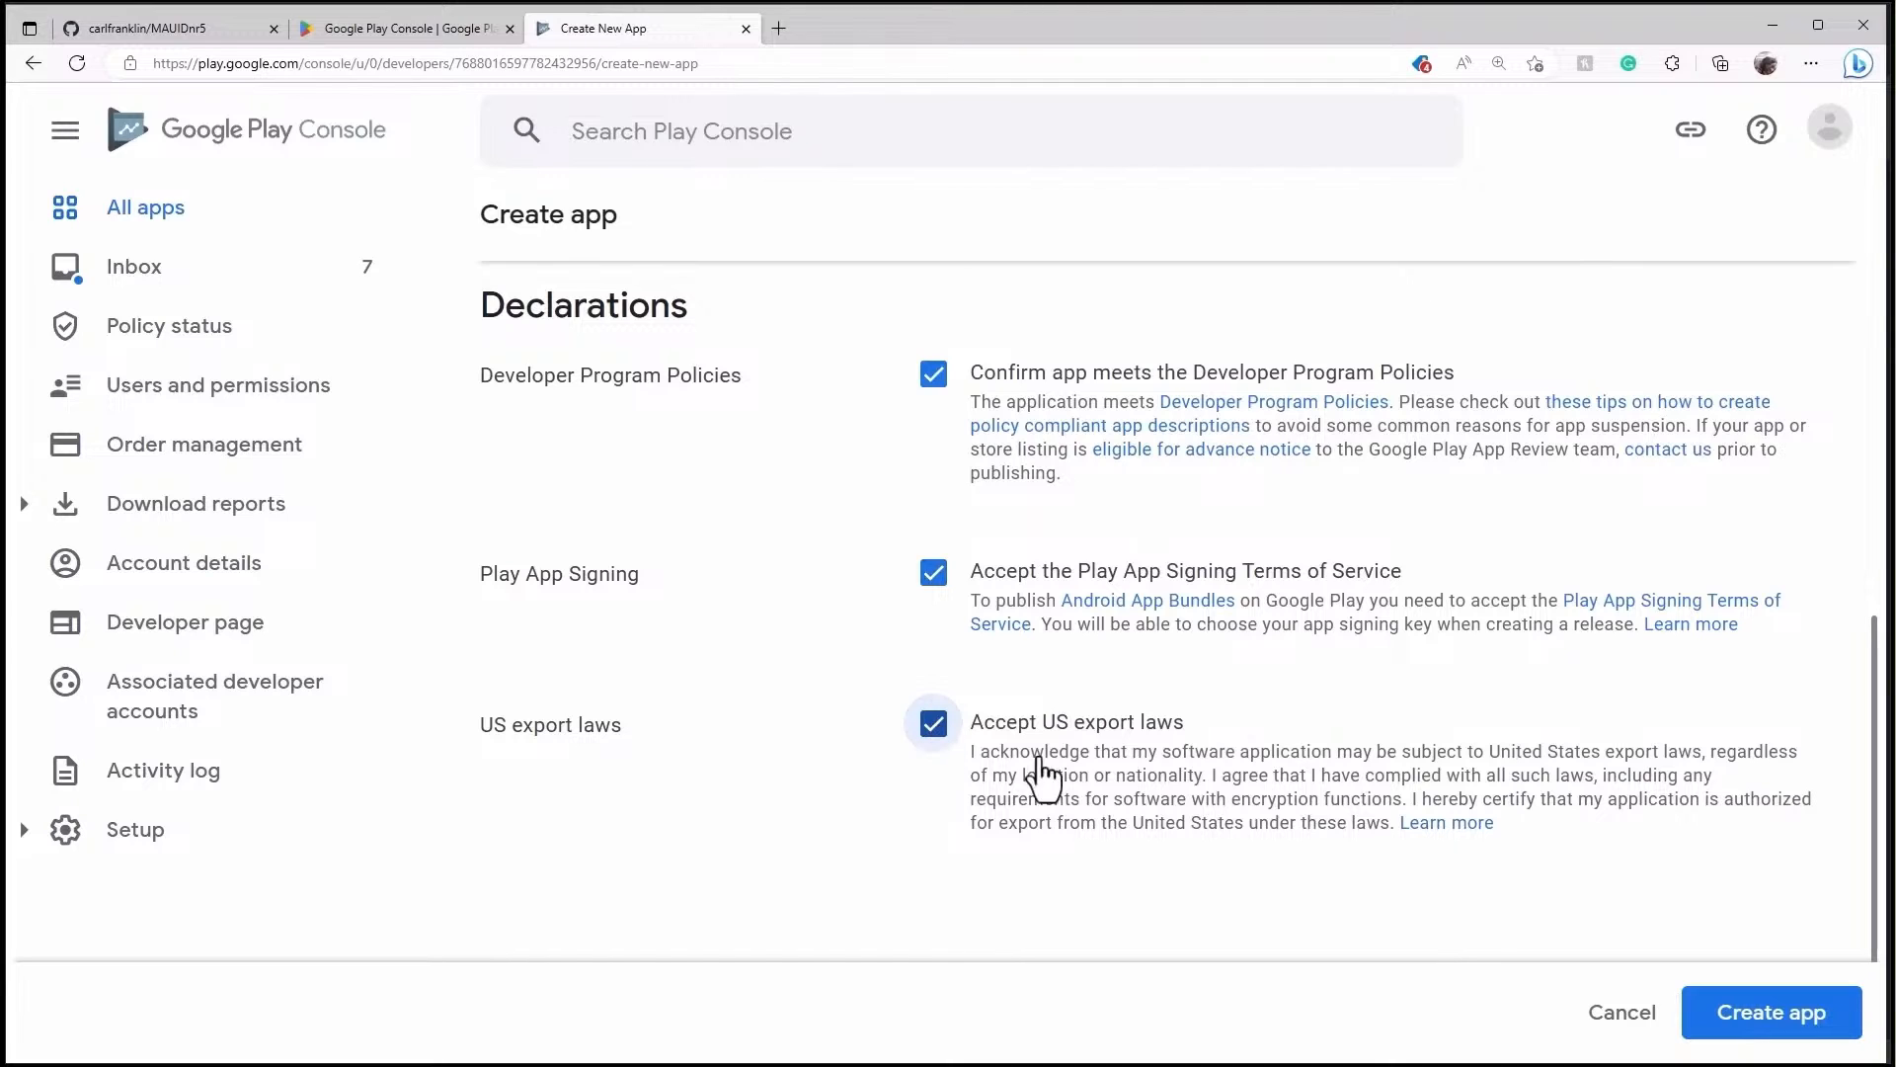
left_click(1754, 1020)
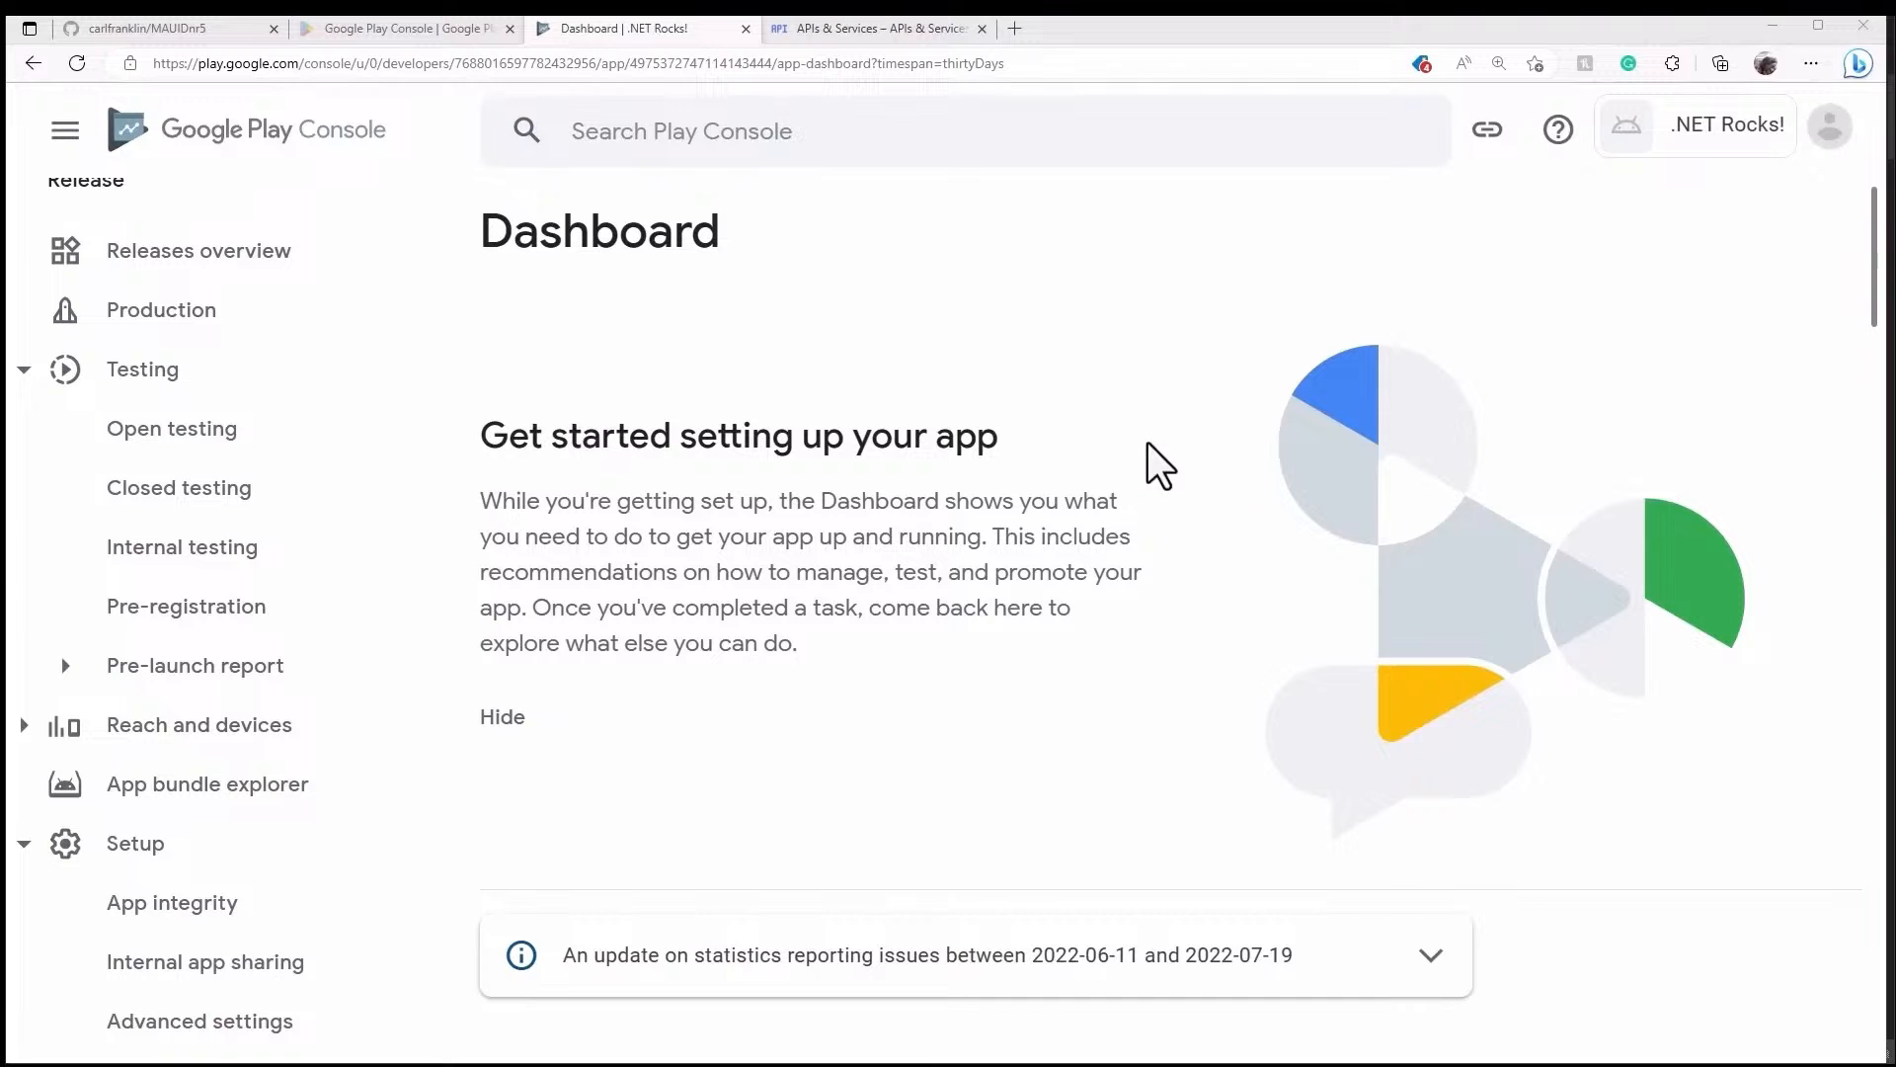
- Scroll the Dashboard to 'Set up your app', then collapse and re-expand its task list
scroll(1153, 446, "down", 5)
scroll(1155, 450, "down", 7)
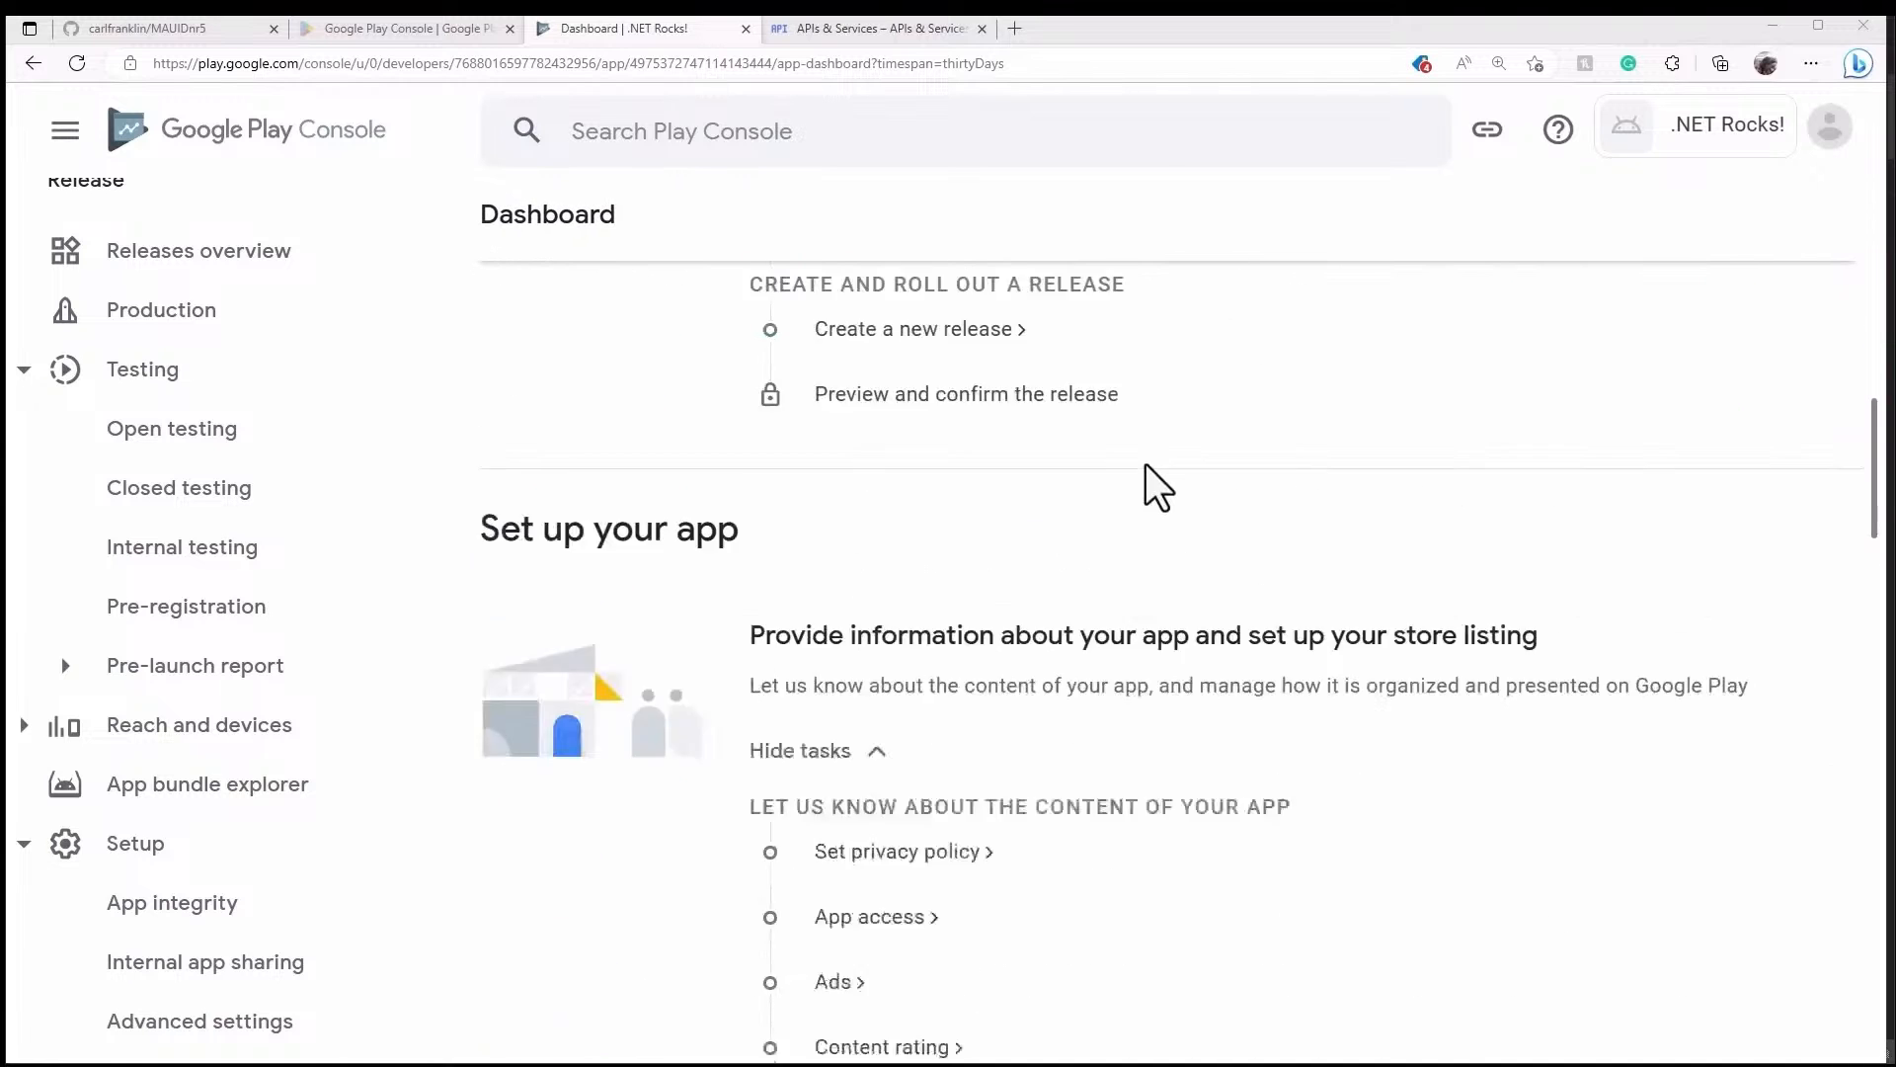
scroll(1146, 464, "down", 1)
scroll(1146, 464, "down", 1)
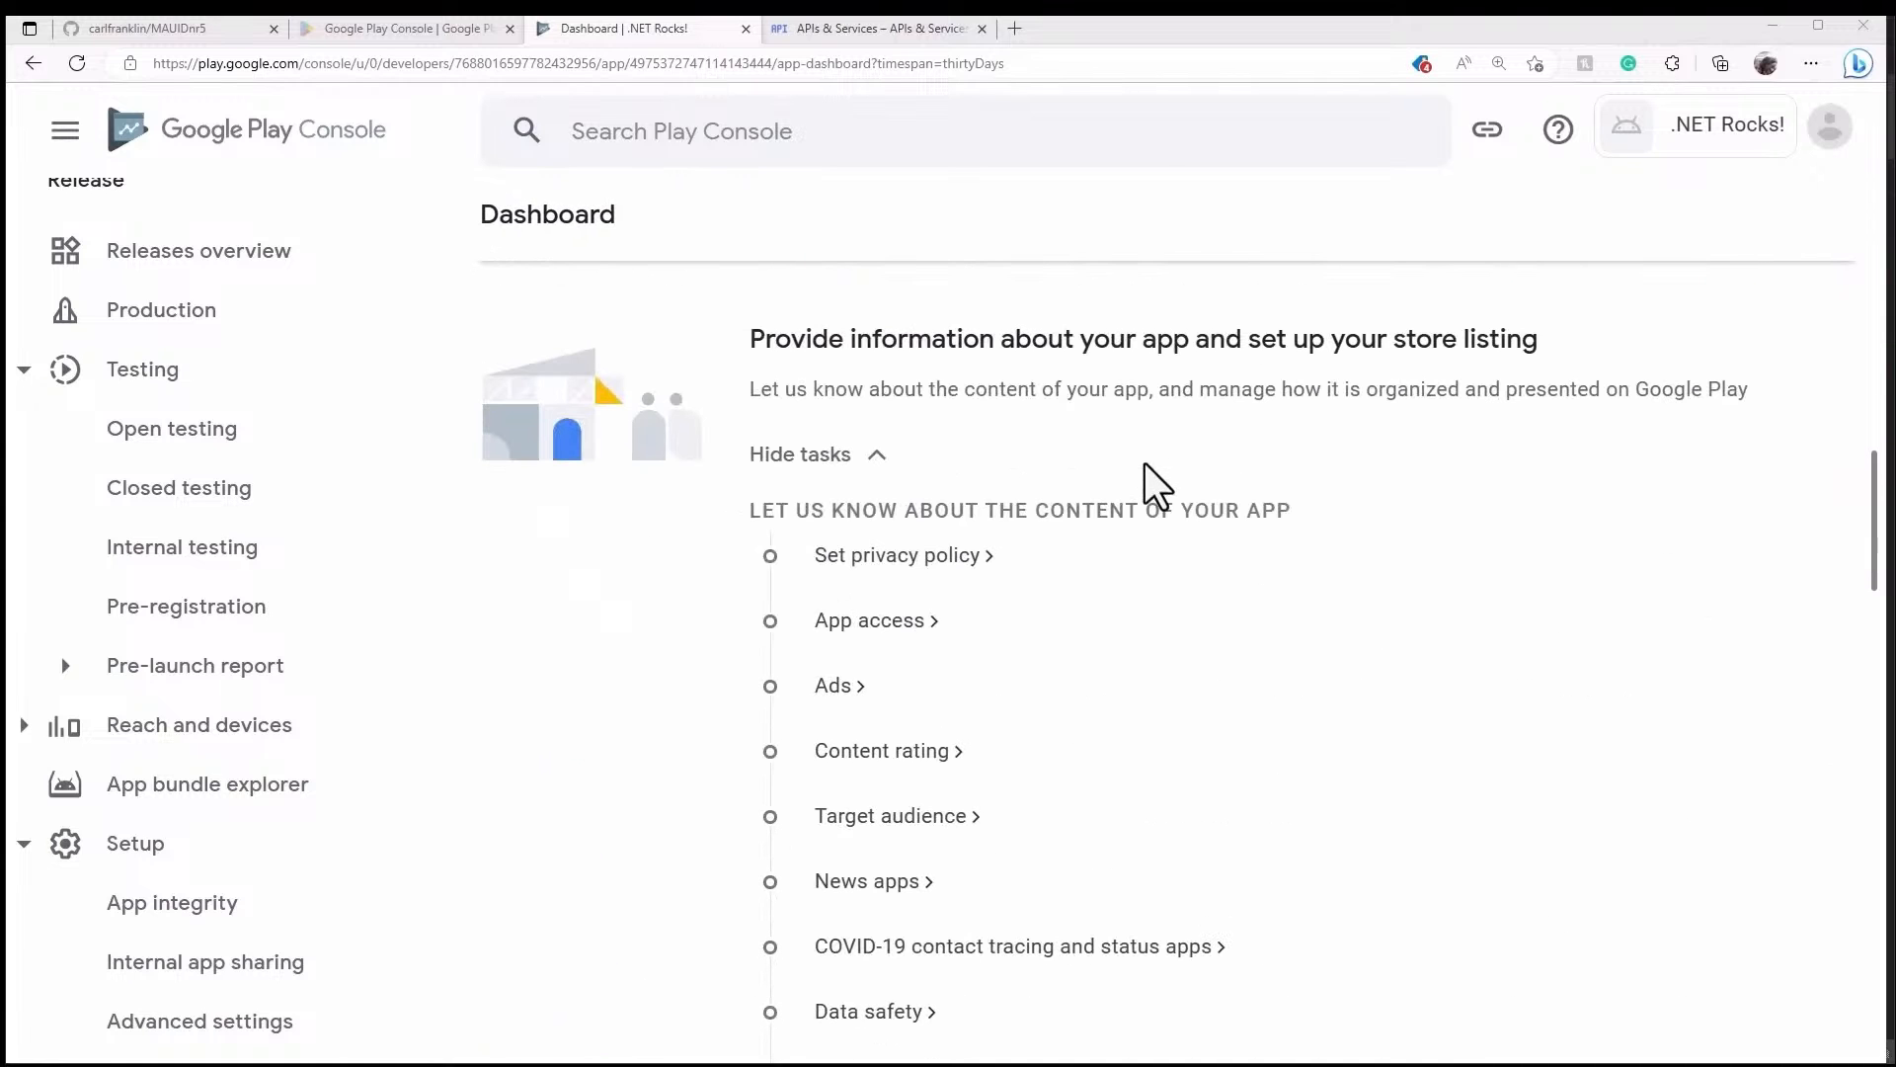
scroll(1047, 447, "down", 1)
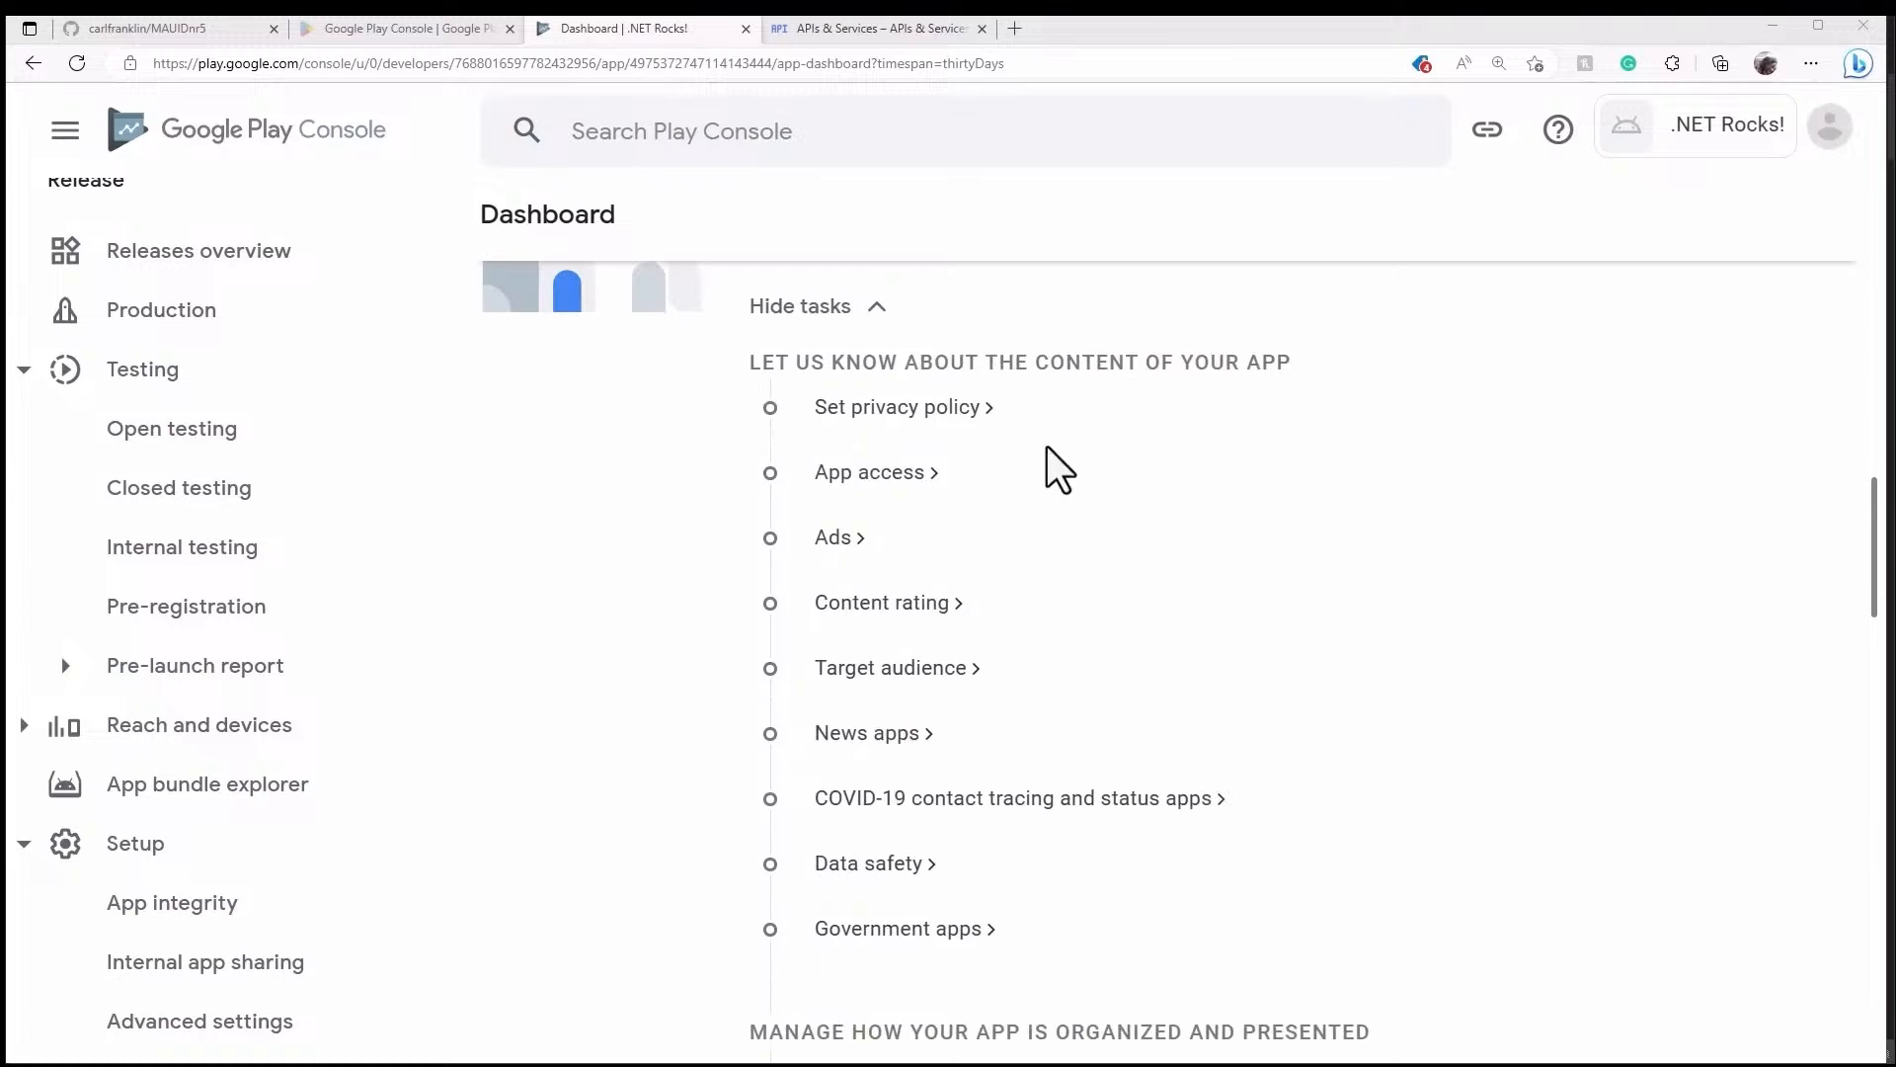
left_click(878, 309)
scroll(939, 427, "up", 2)
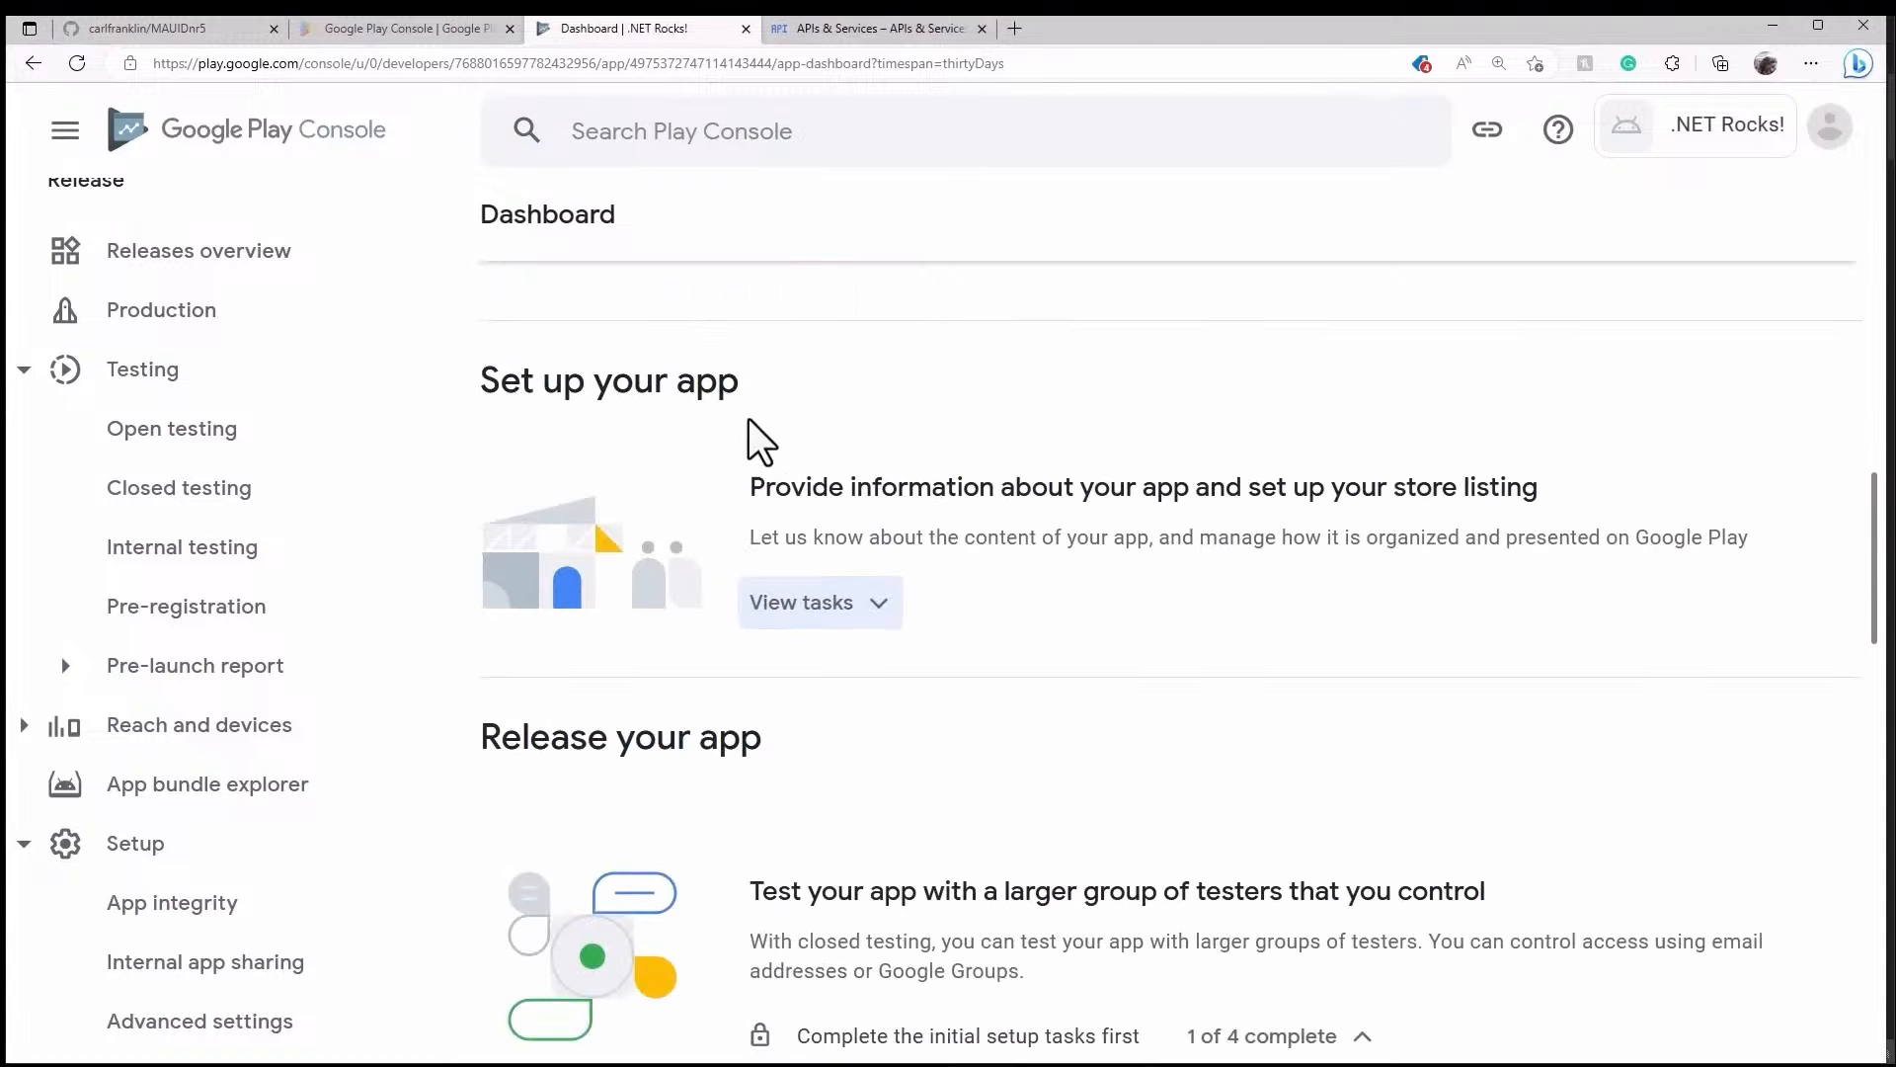
left_click(874, 607)
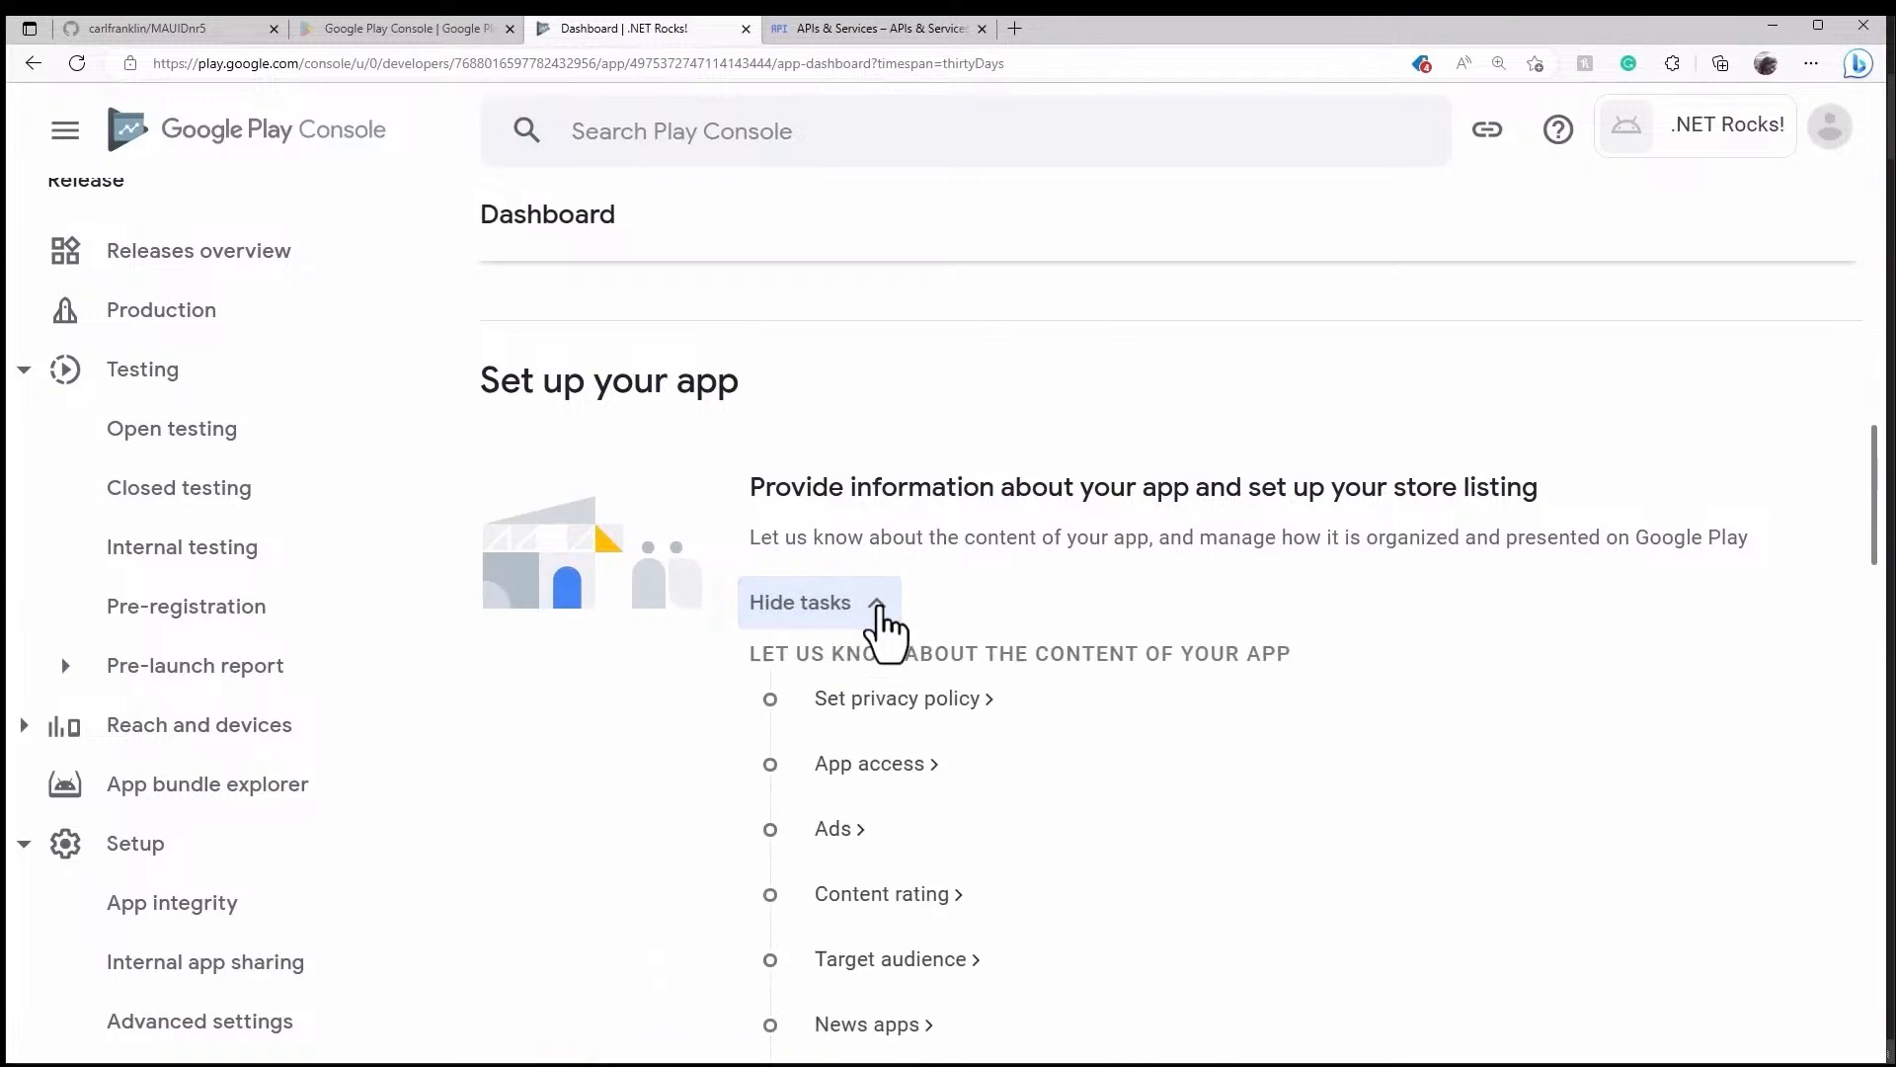
scroll(1251, 604, "down", 2)
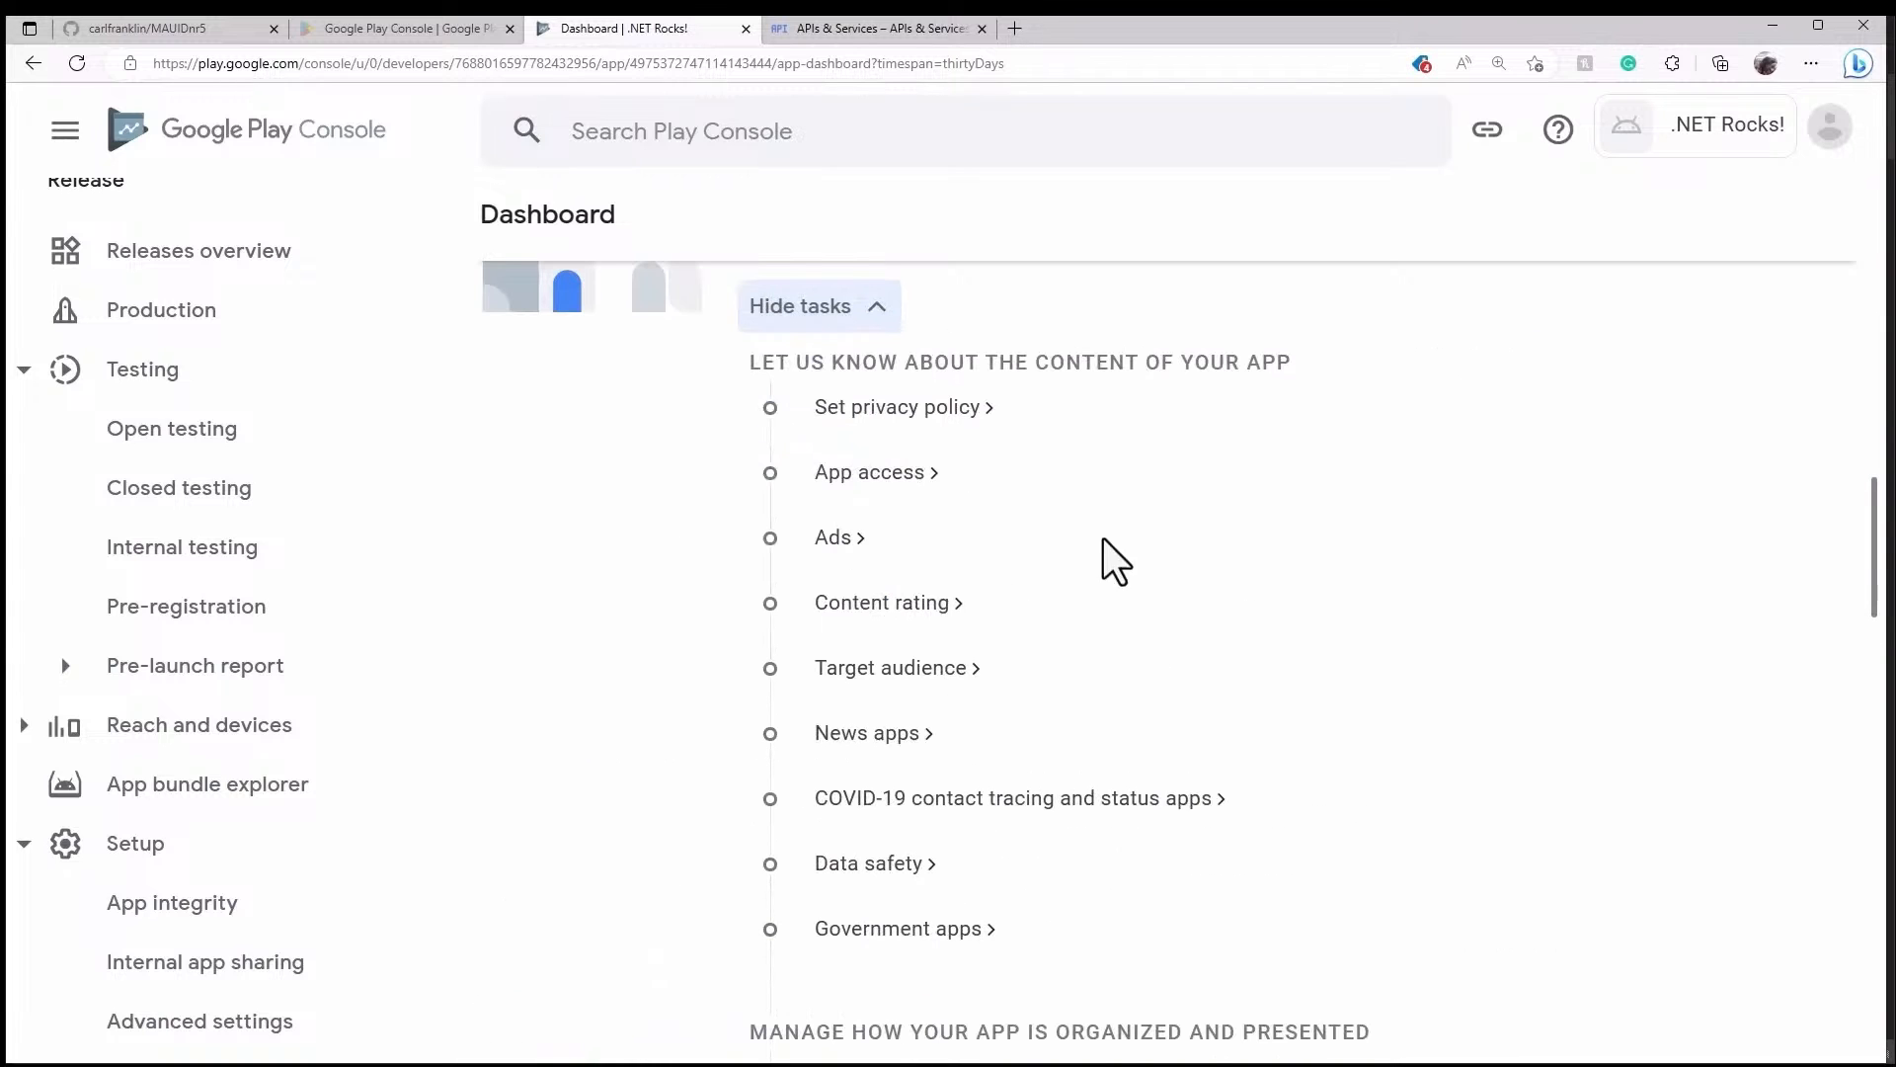
left_click(949, 410)
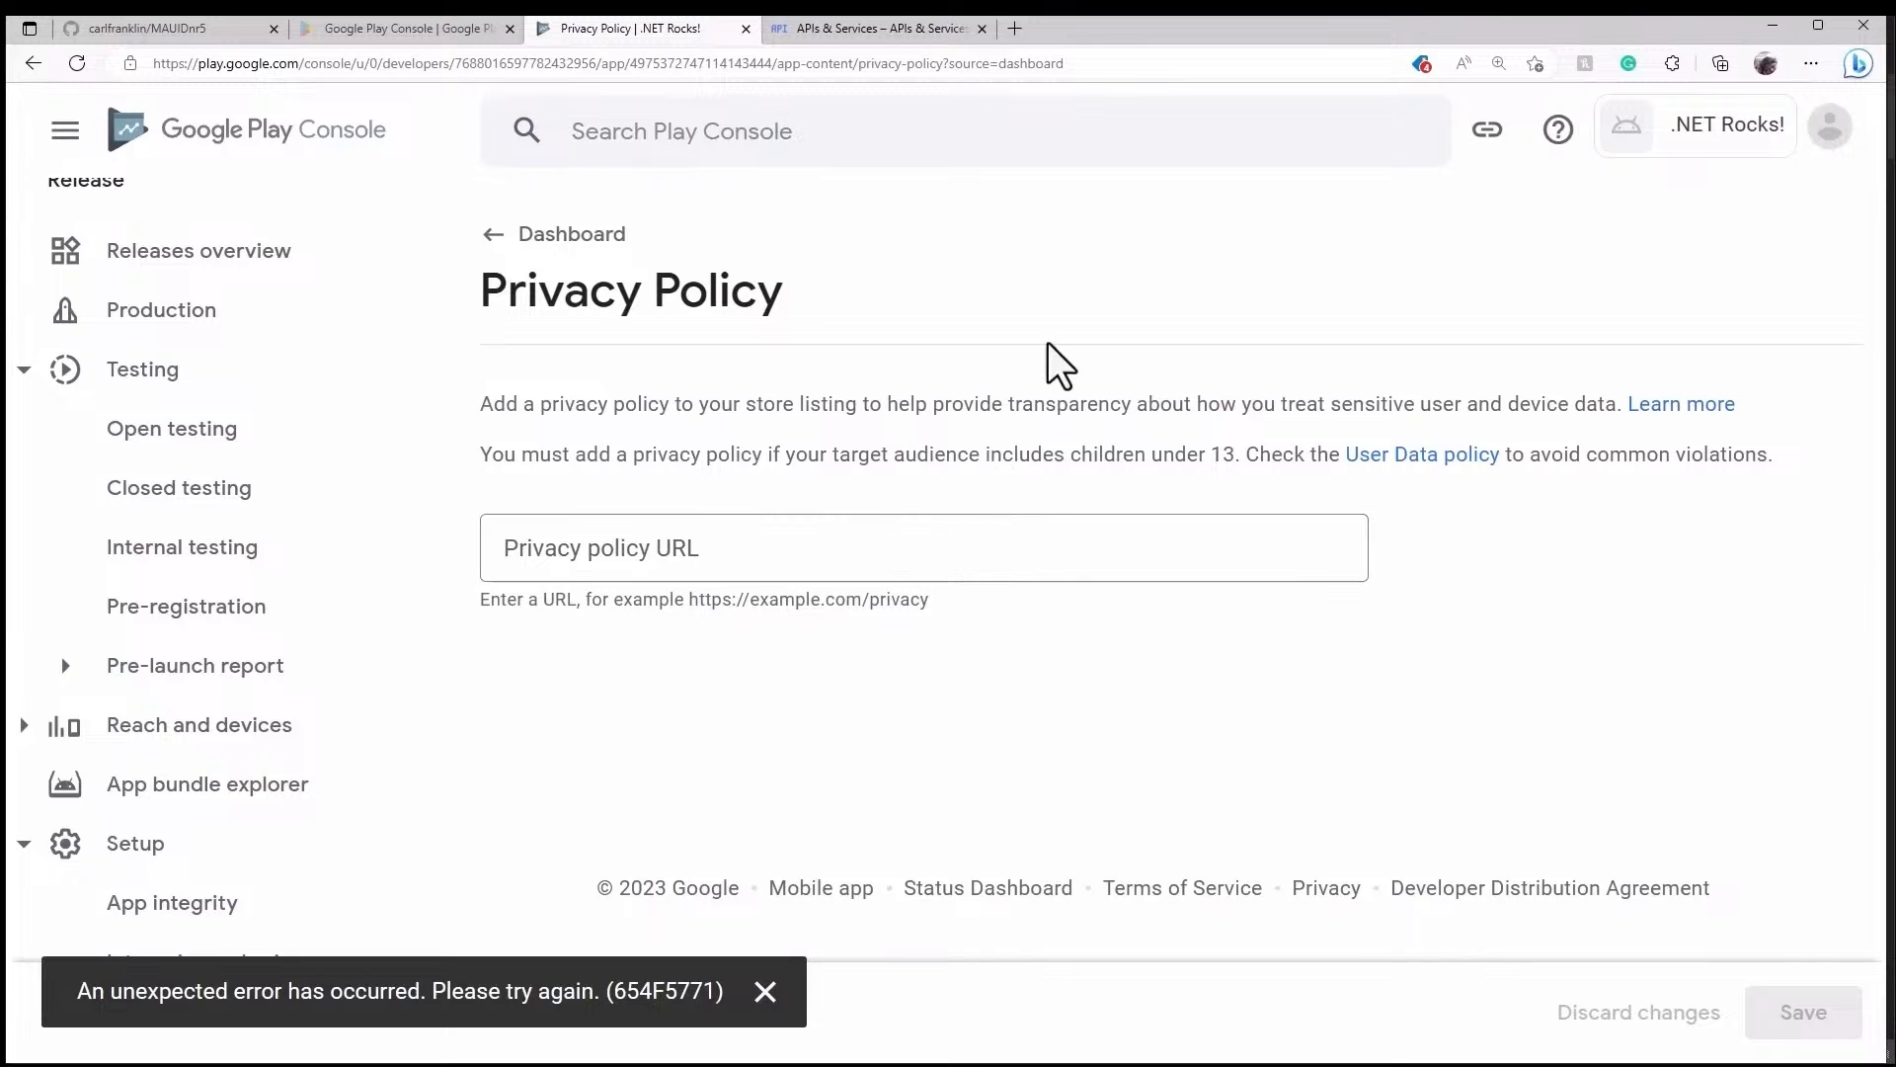
left_click(1012, 32)
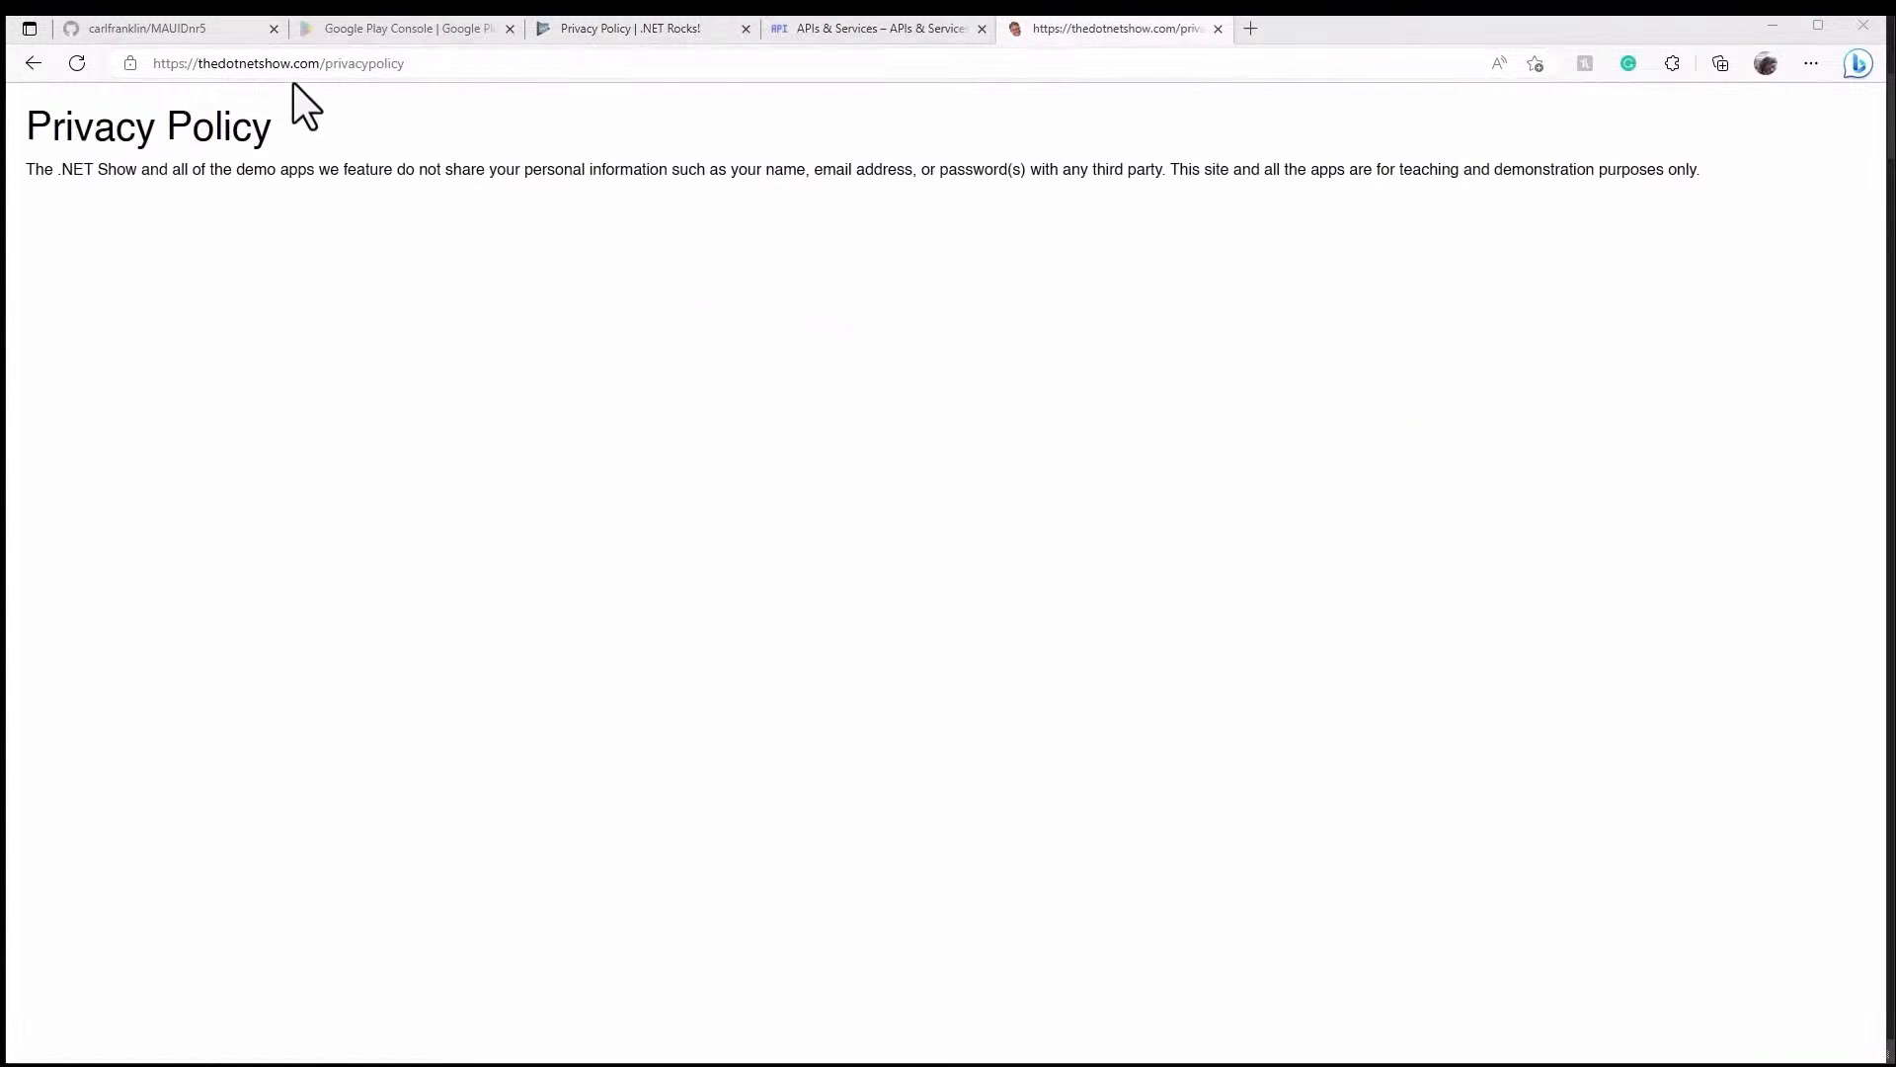
left_click(514, 68)
key("ctrl+c")
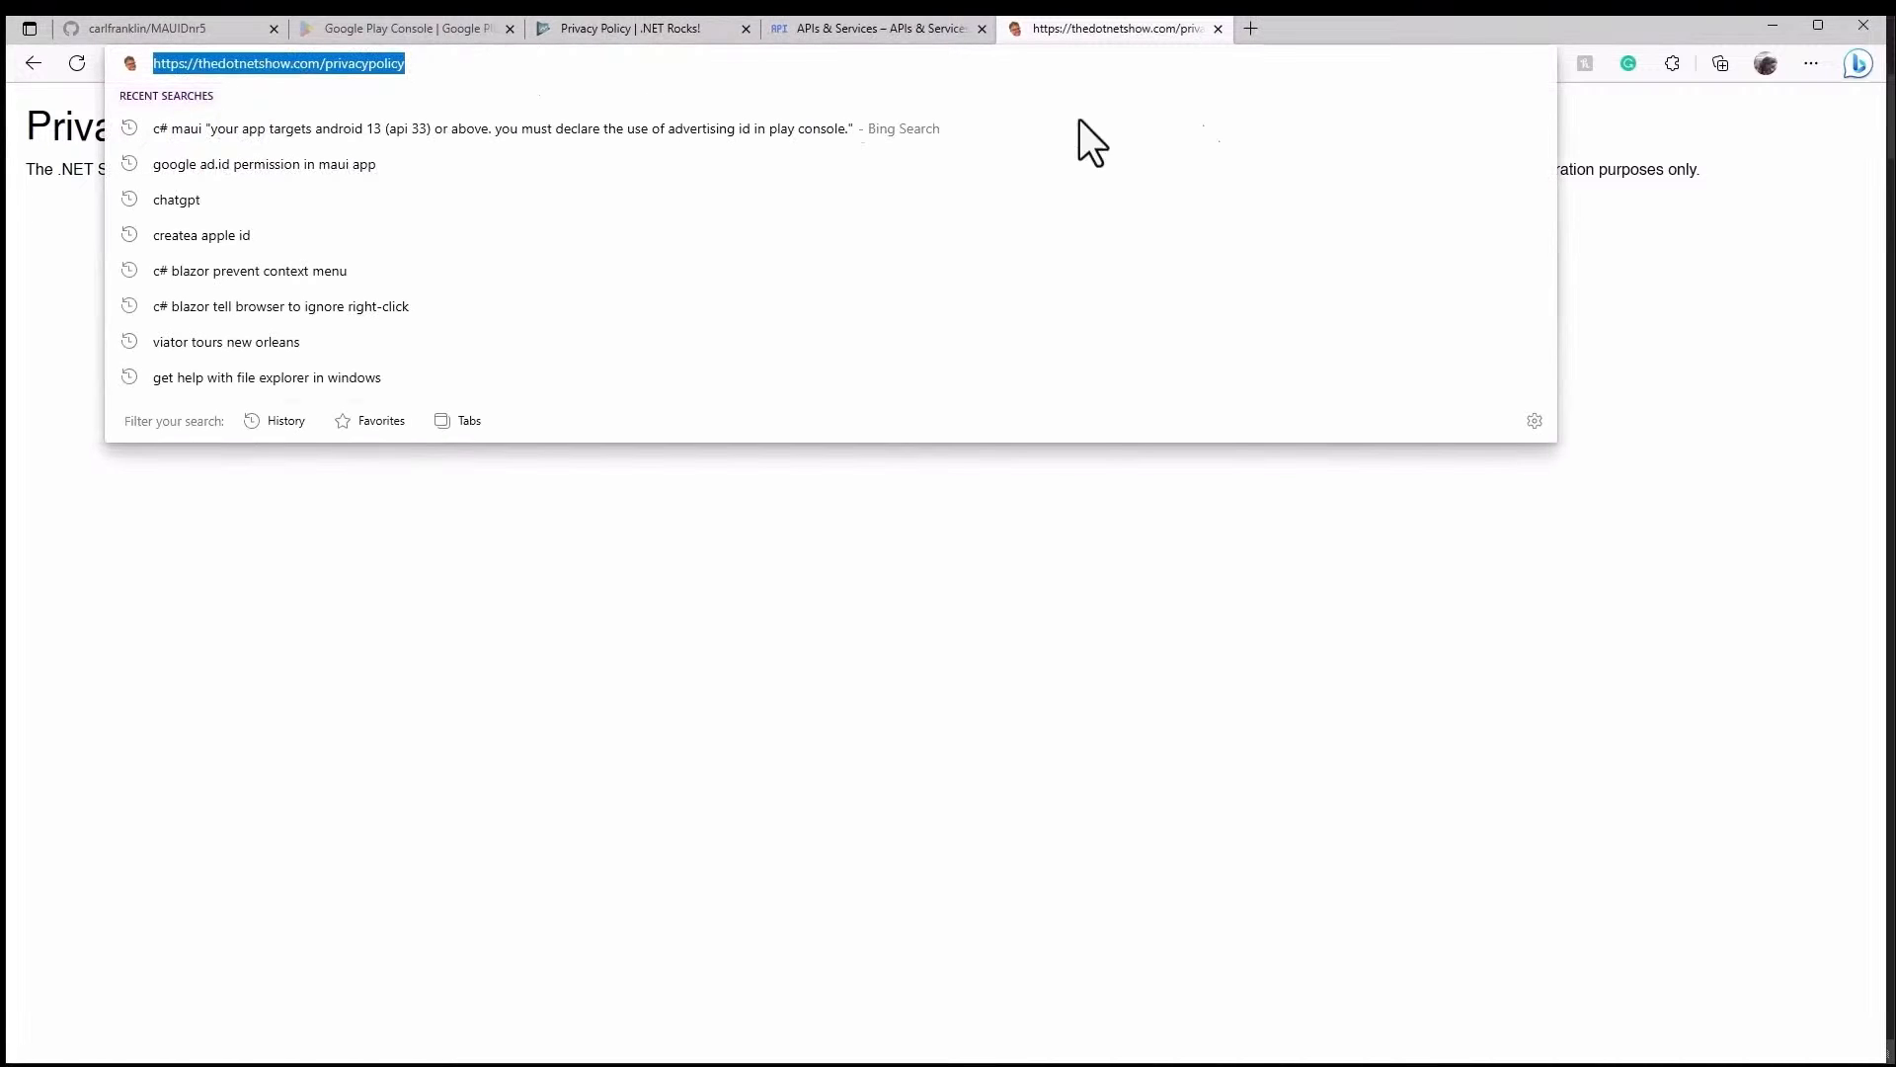
left_click(1531, 599)
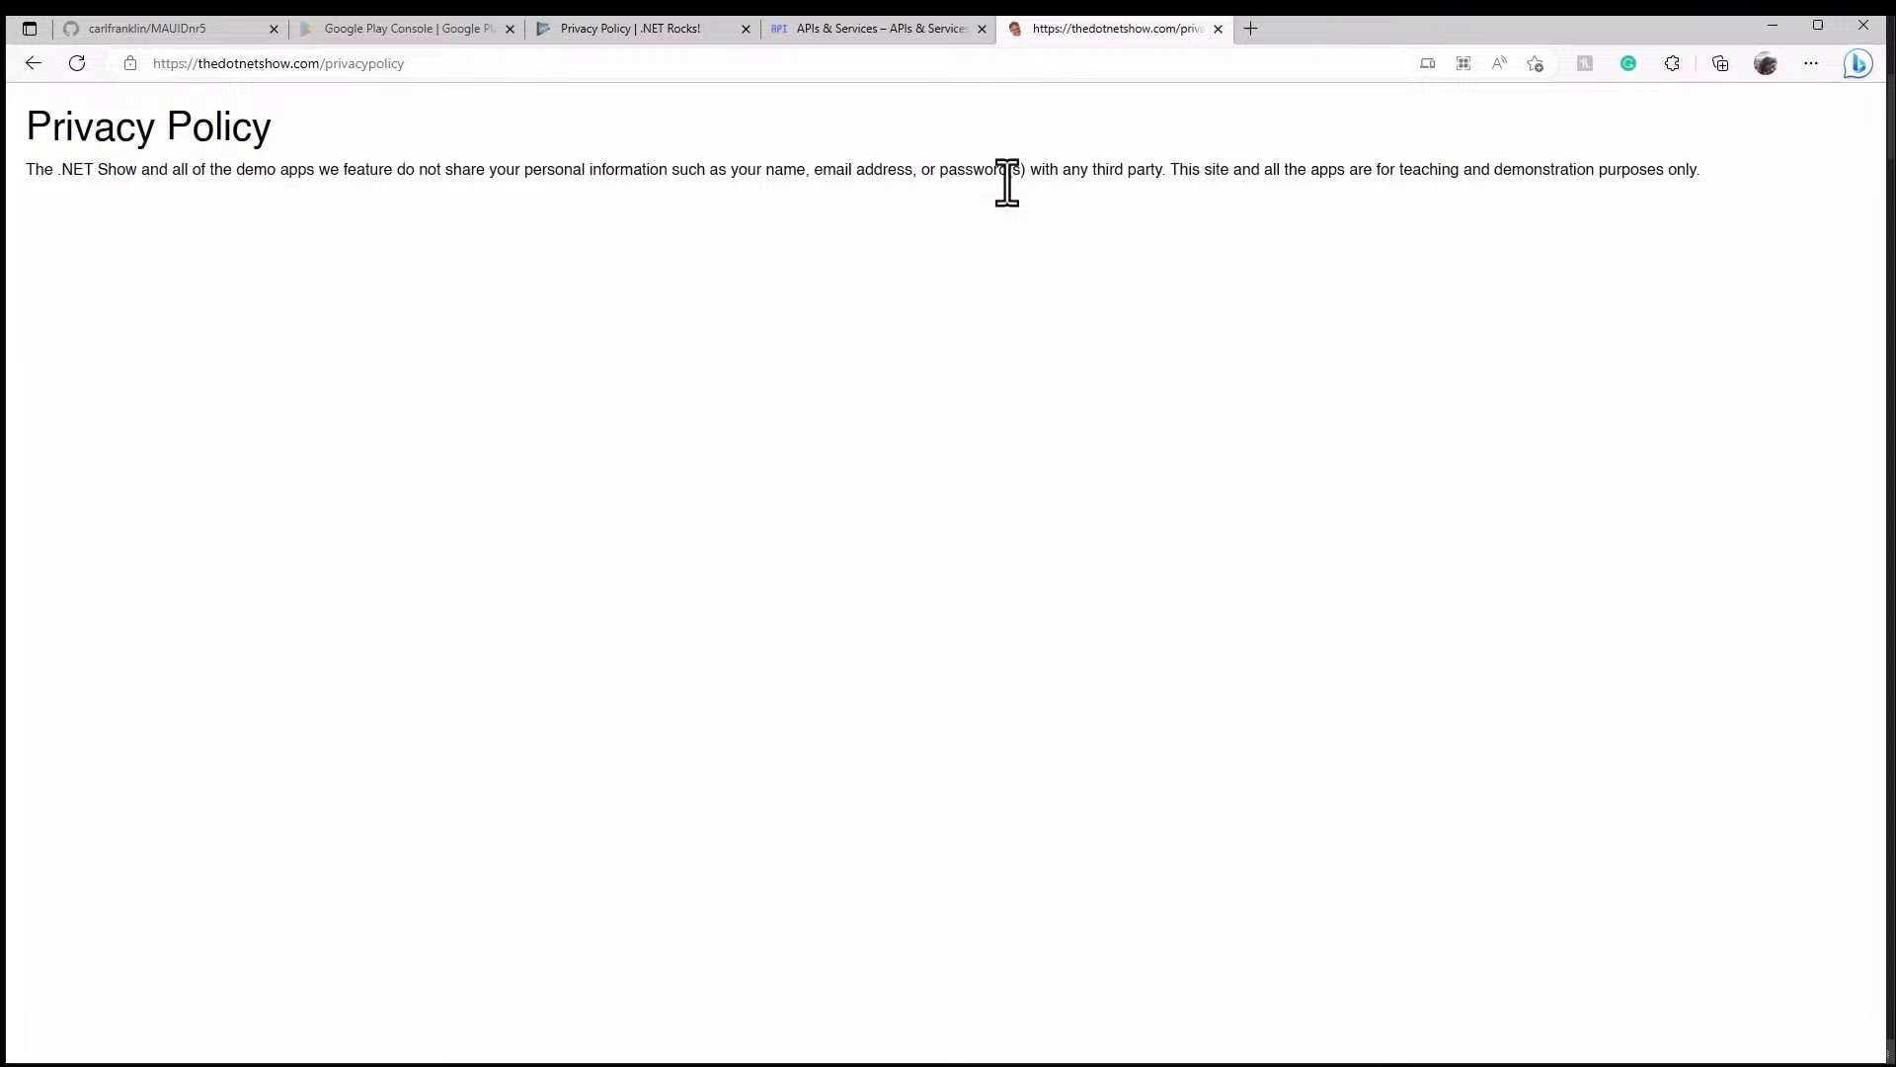
left_click(689, 33)
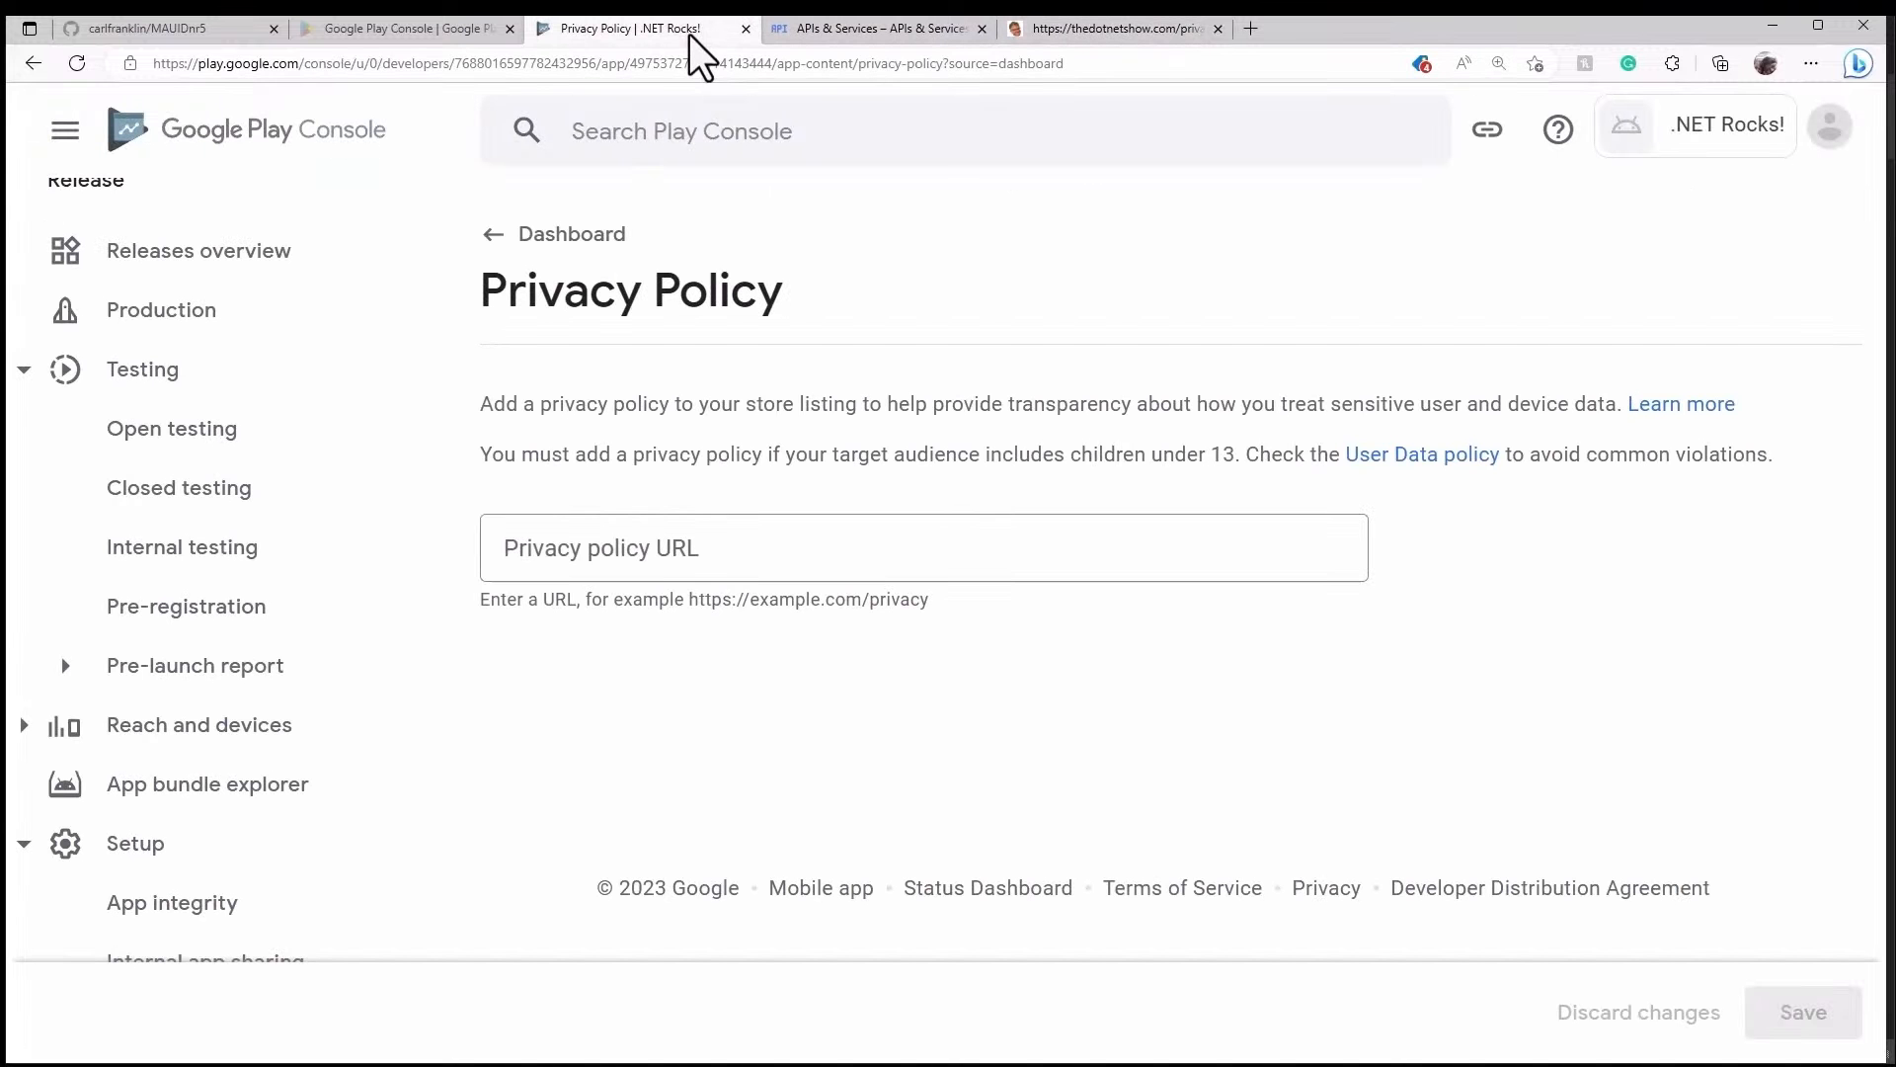
- Paste the address into Privacy policy URL, save it, and return to the Dashboard
left_click(665, 553)
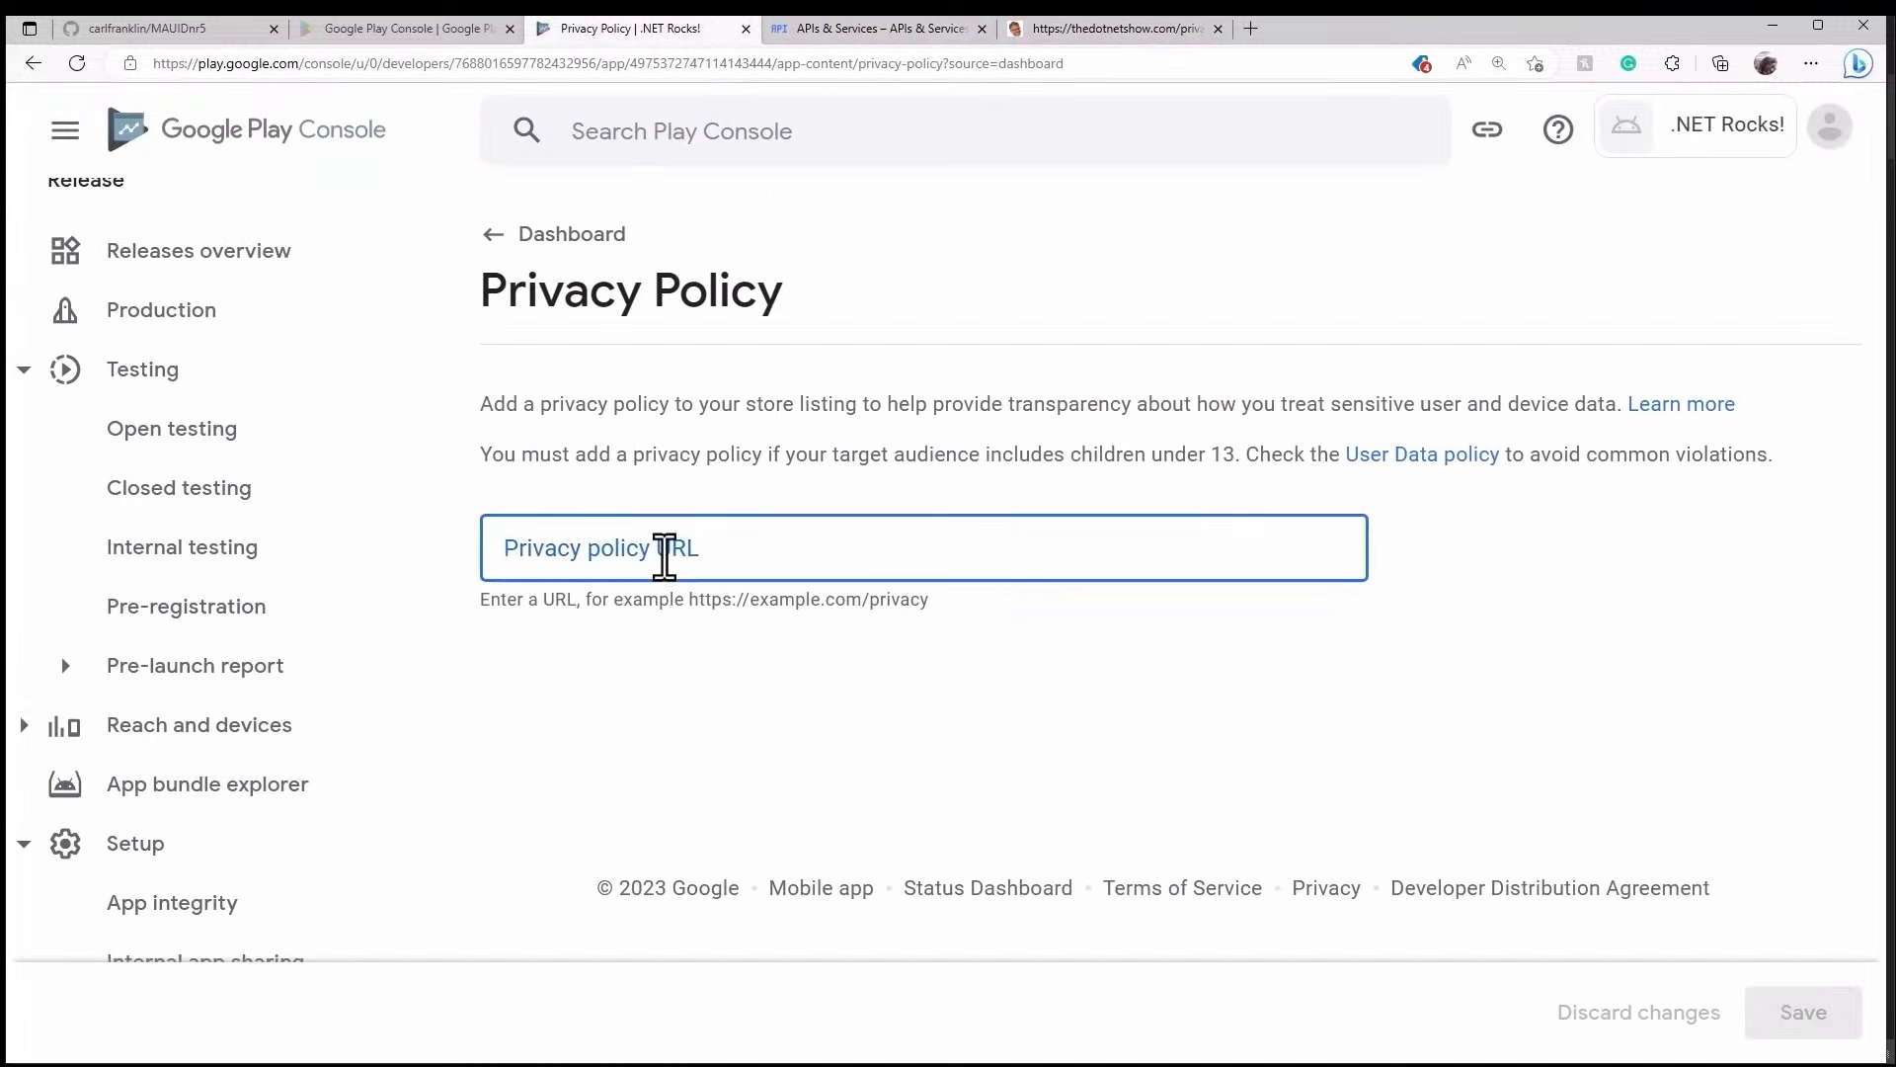
key("ctrl+v")
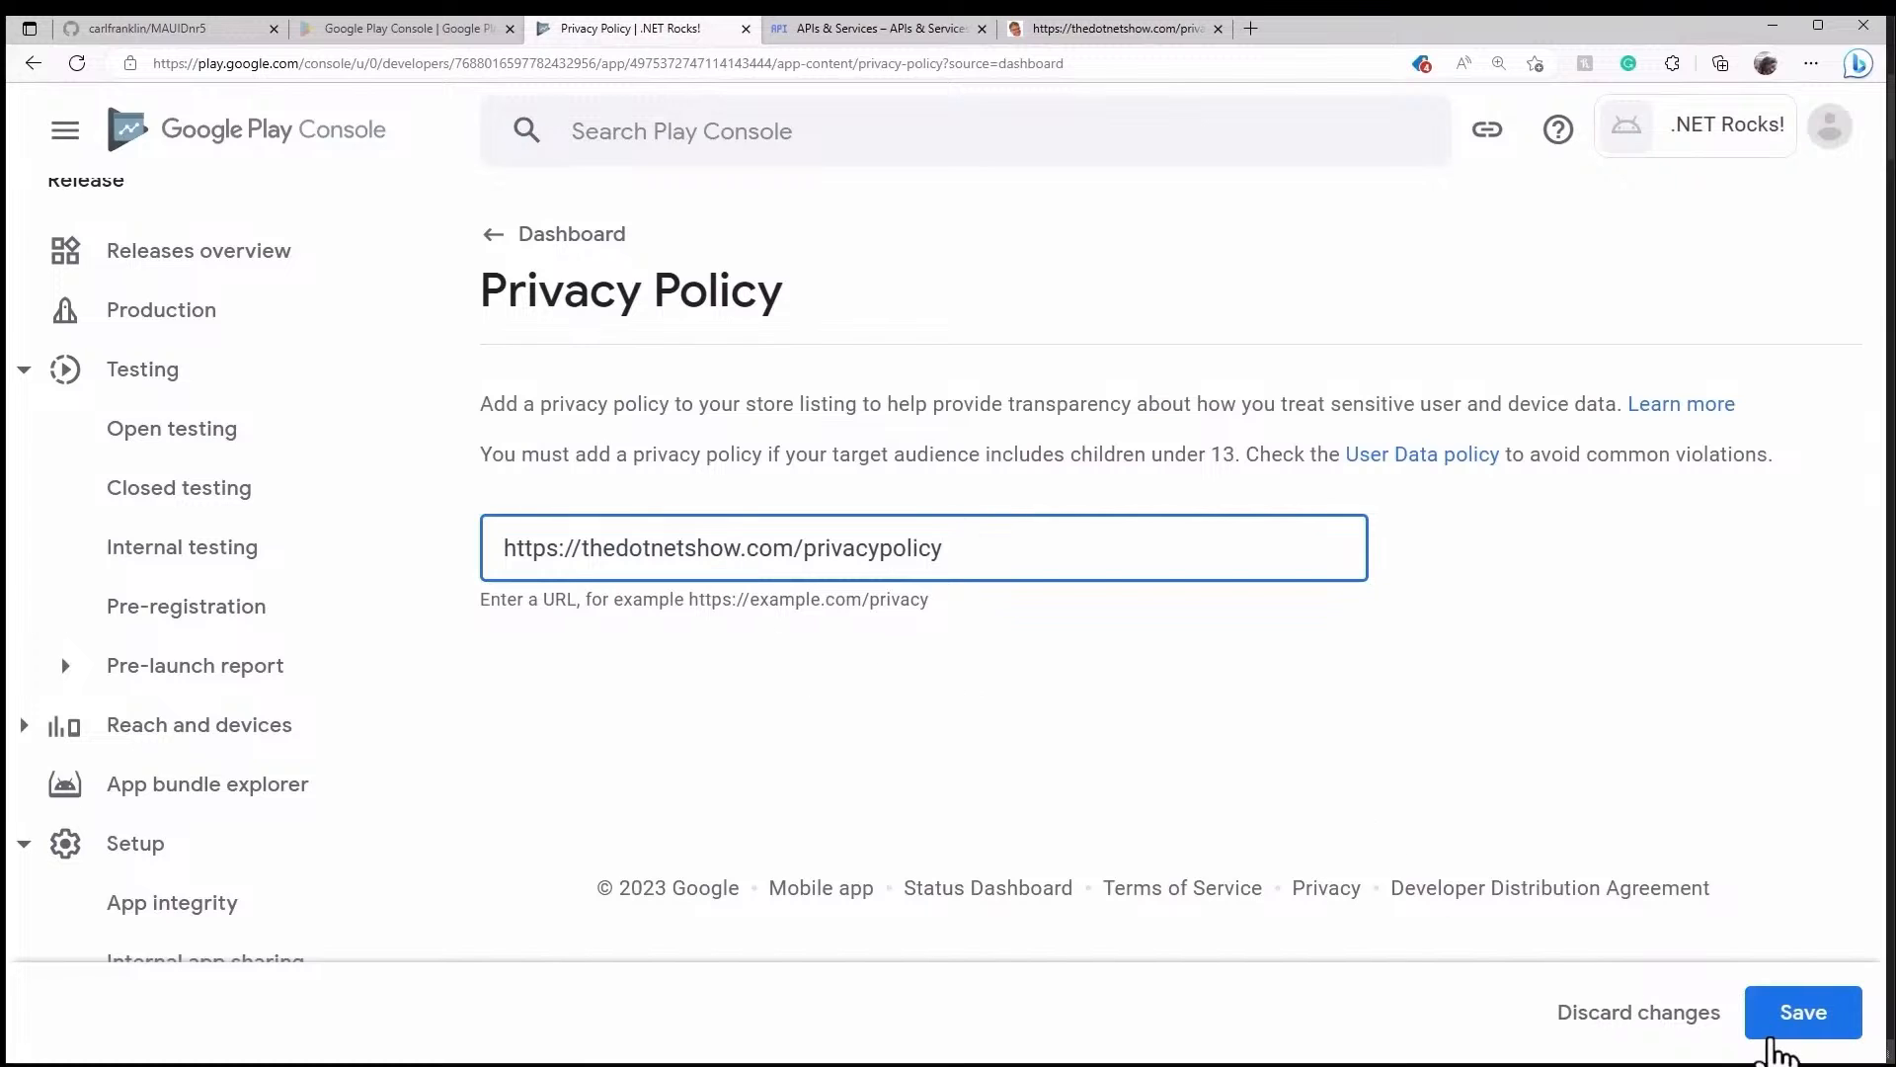
left_click(1776, 1029)
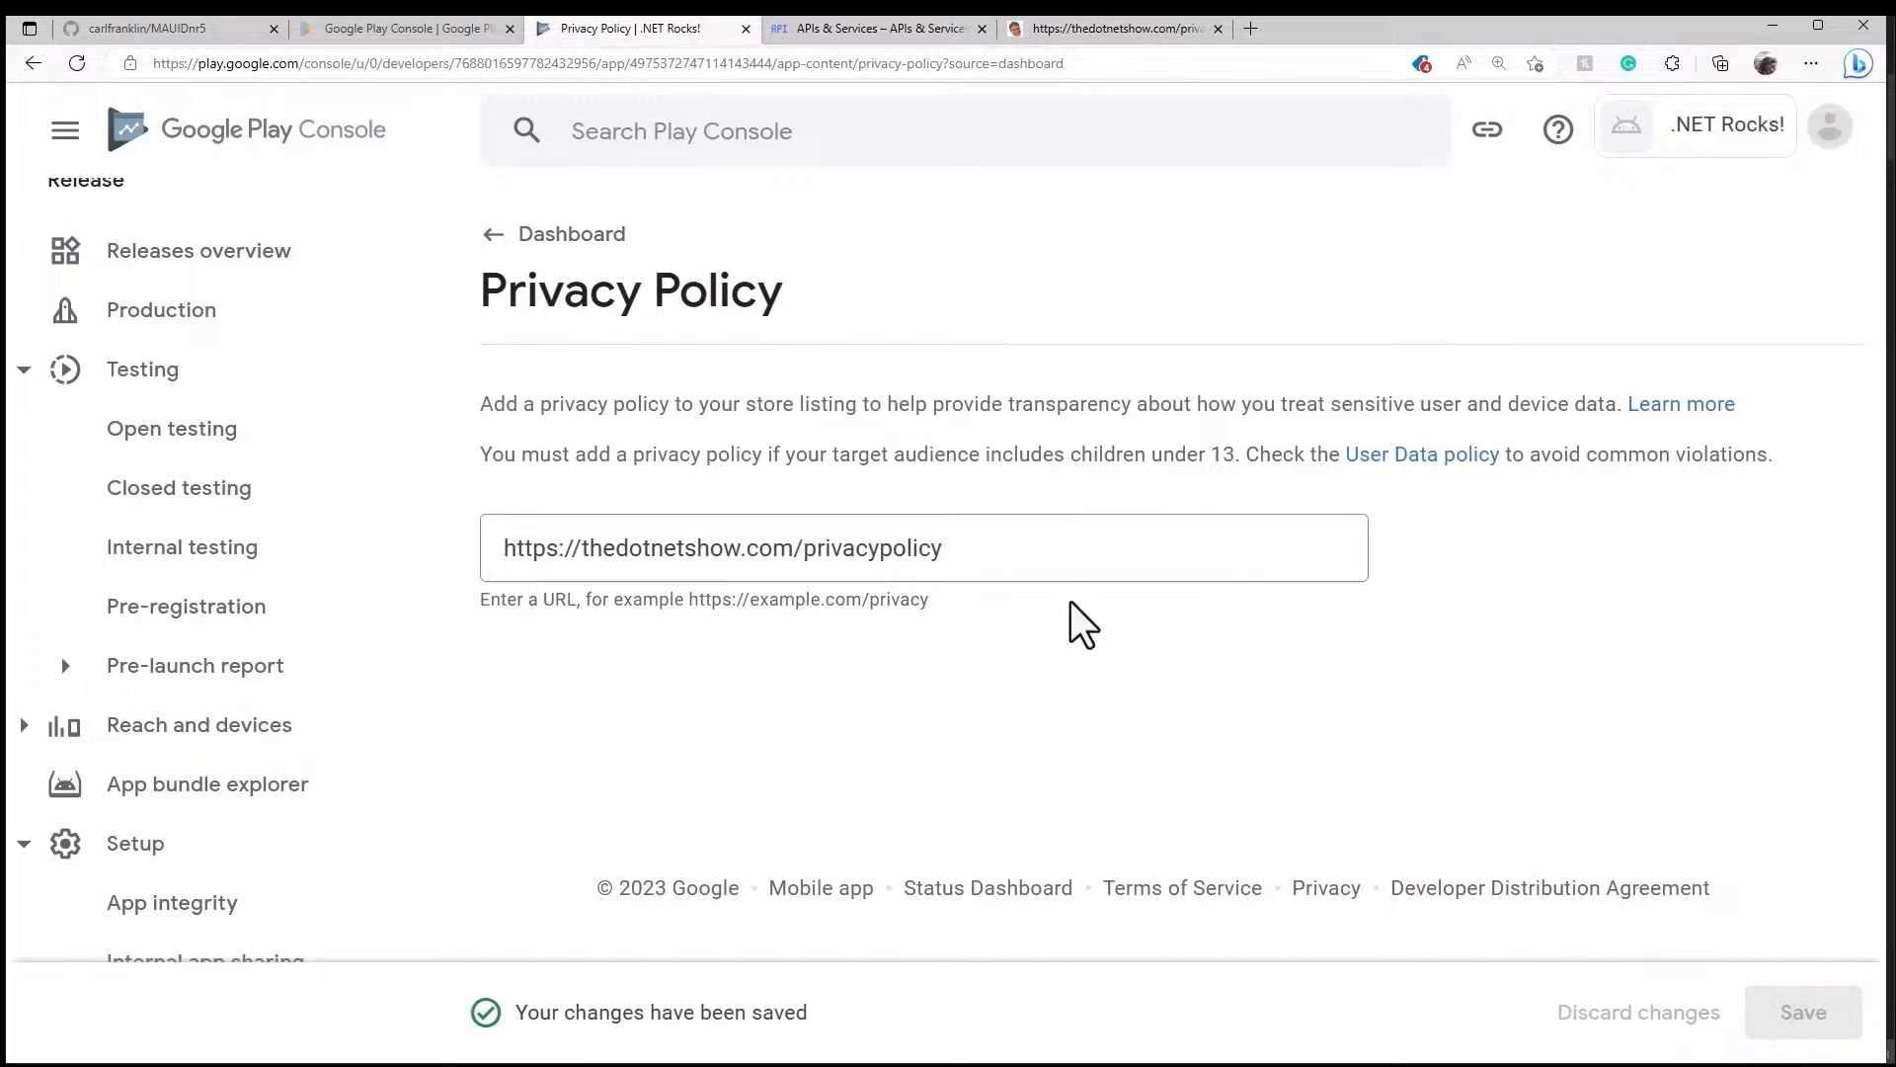
left_click(575, 235)
scroll(1118, 618, "down", 10)
scroll(1122, 619, "up", 3)
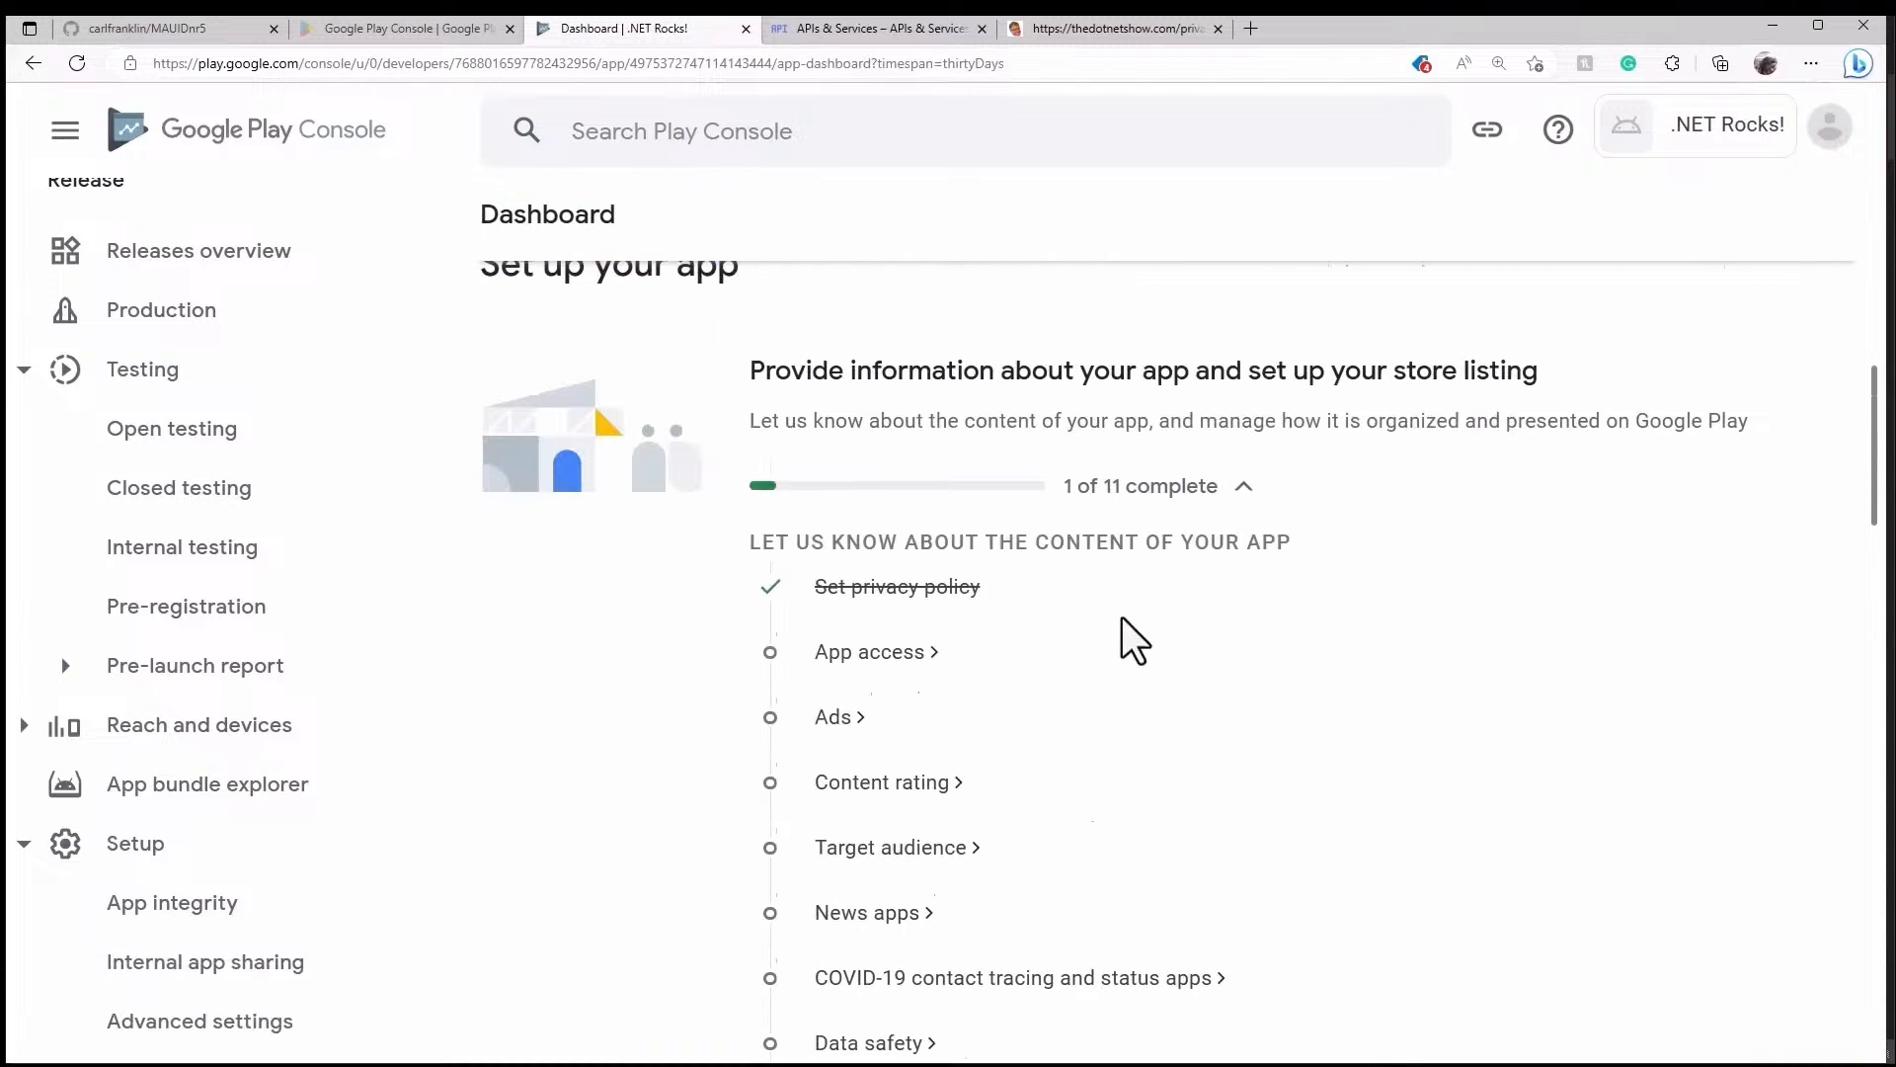
- Declare App access as all functionality available without restrictions, save, and return to the Dashboard
left_click(914, 654)
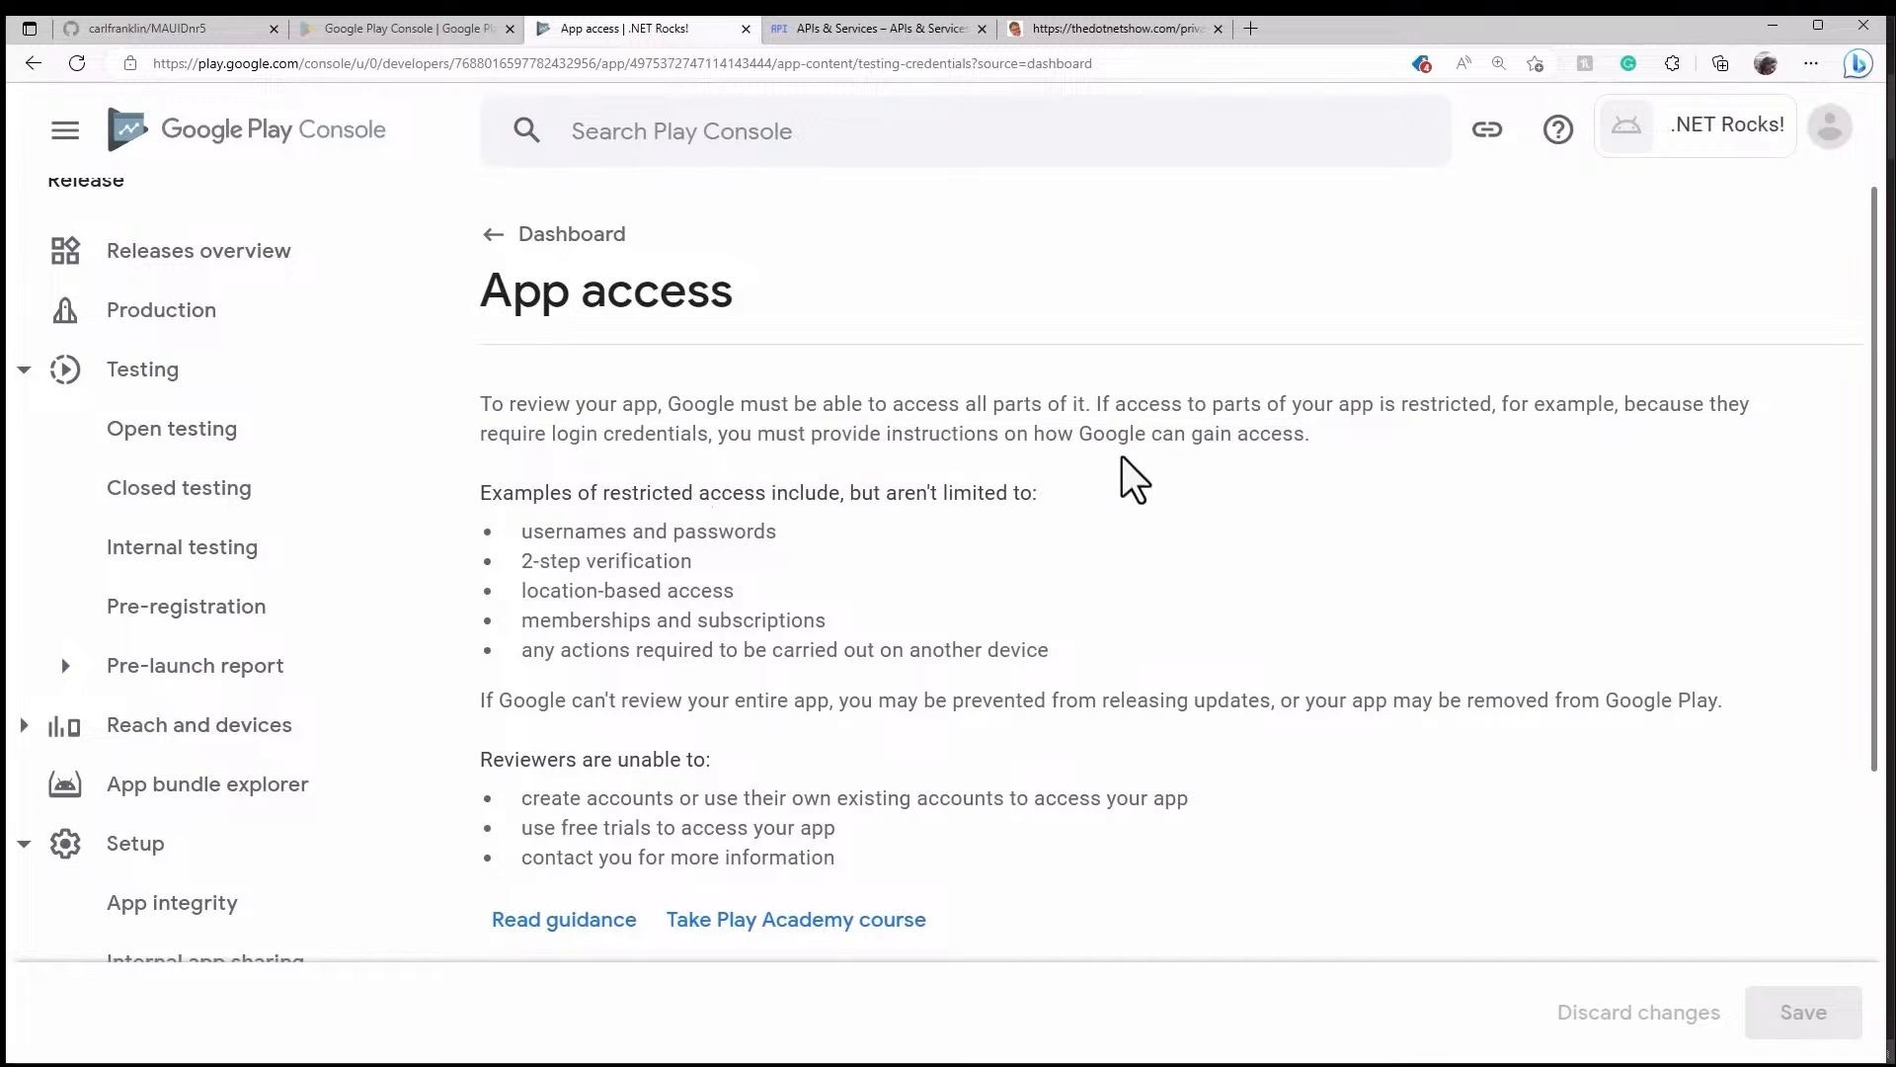
scroll(1130, 456, "down", 4)
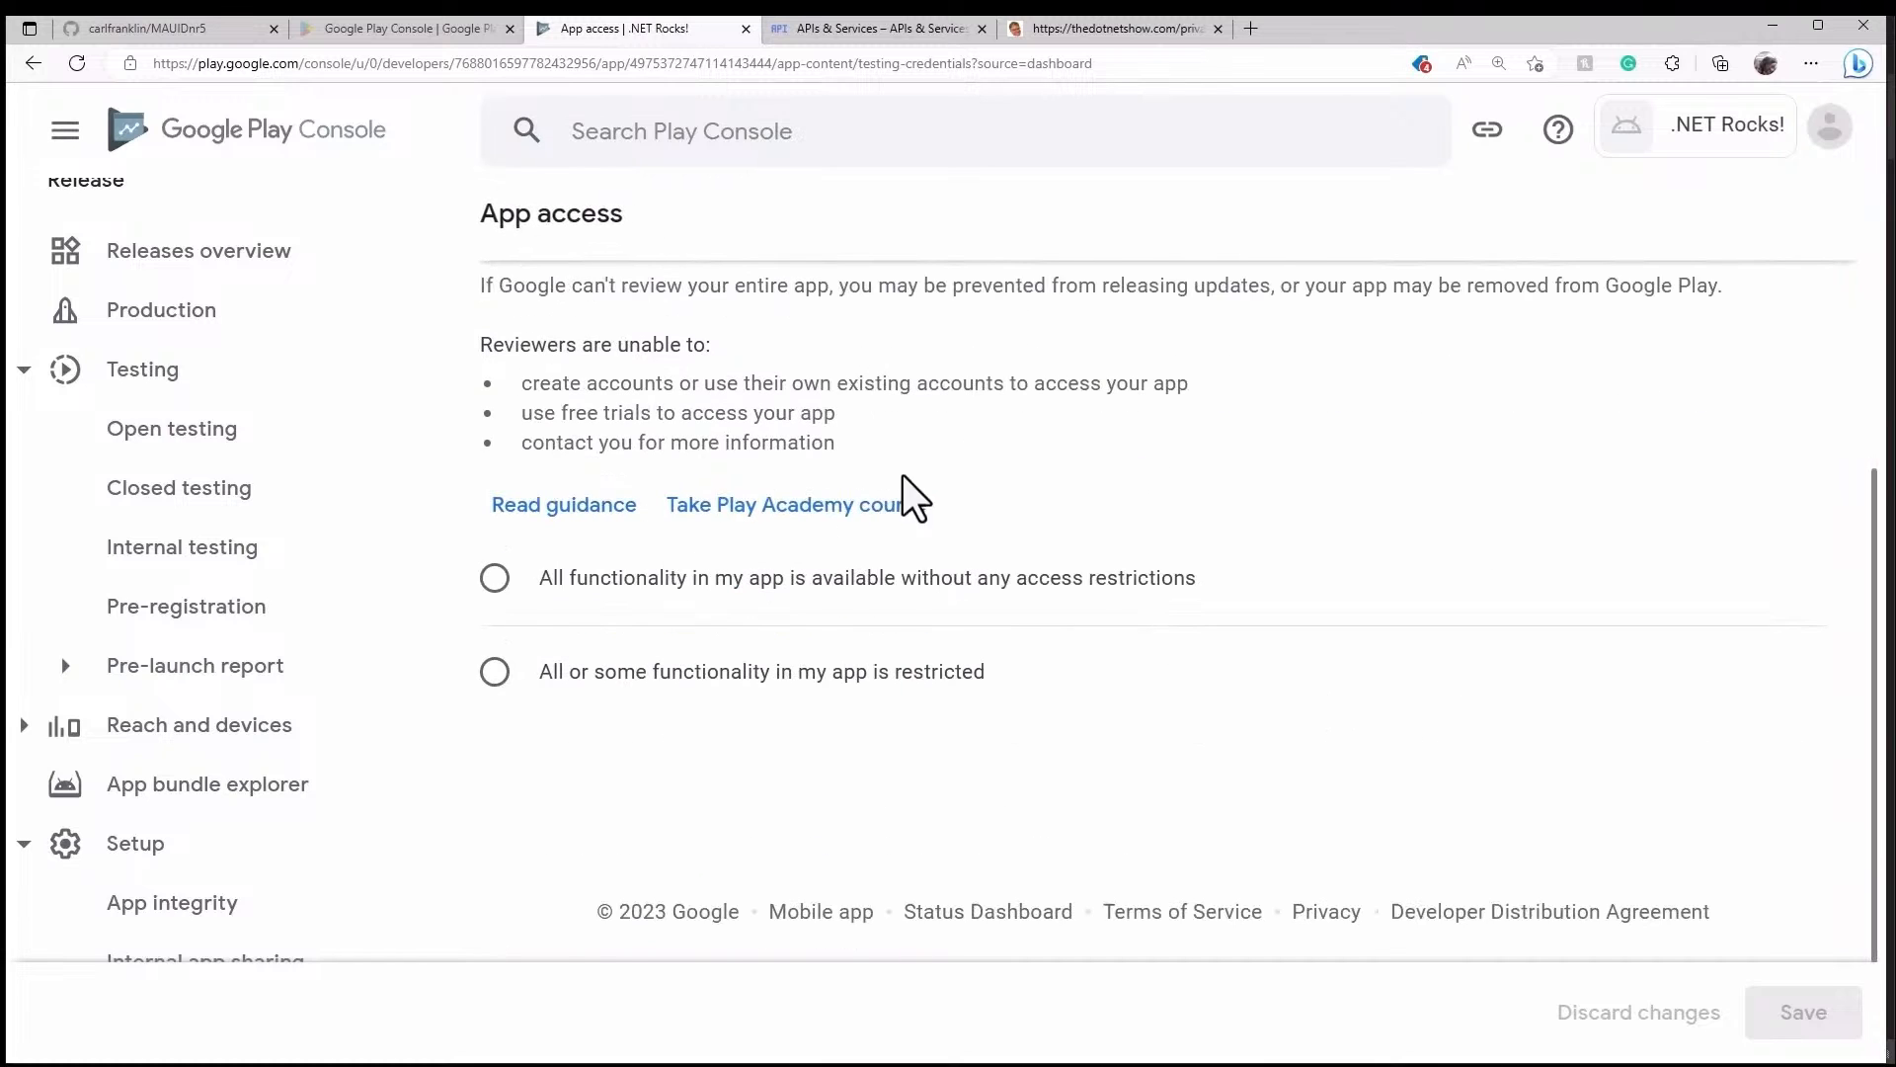
left_click(497, 583)
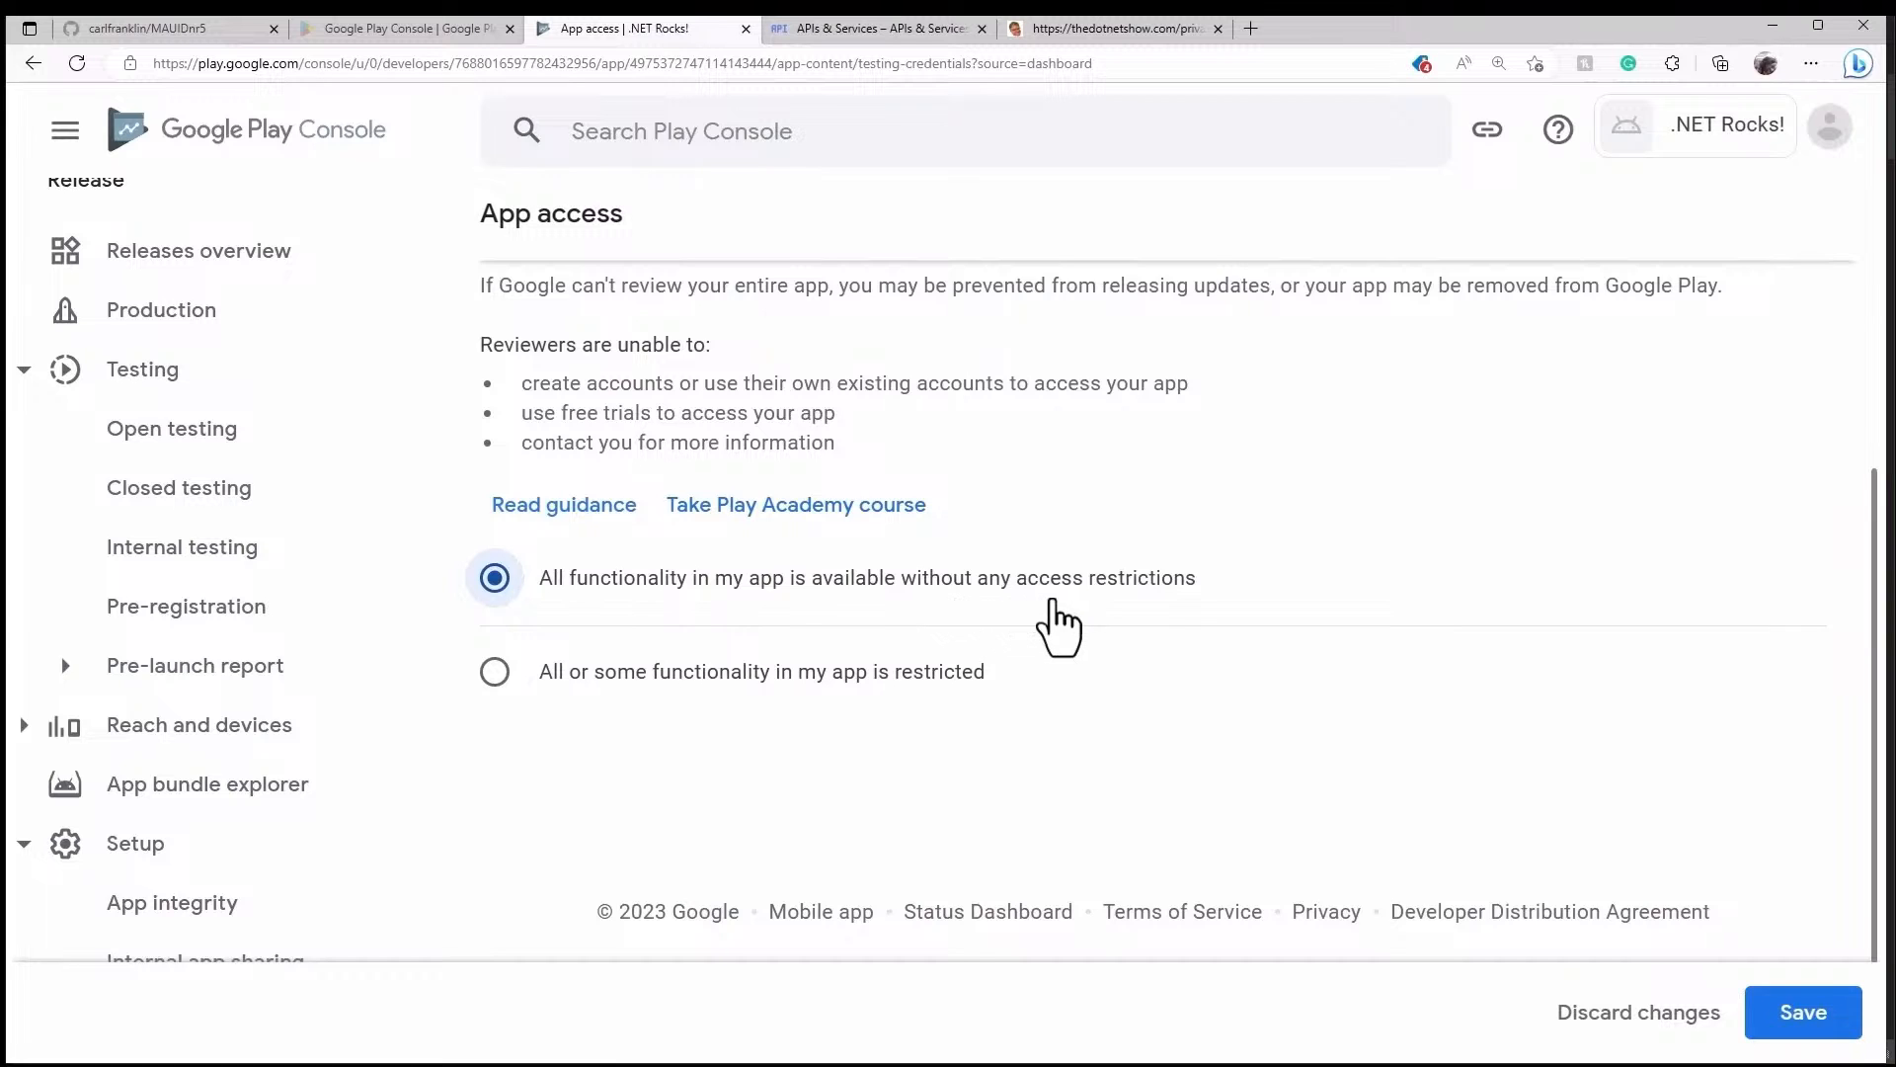
left_click(1807, 1017)
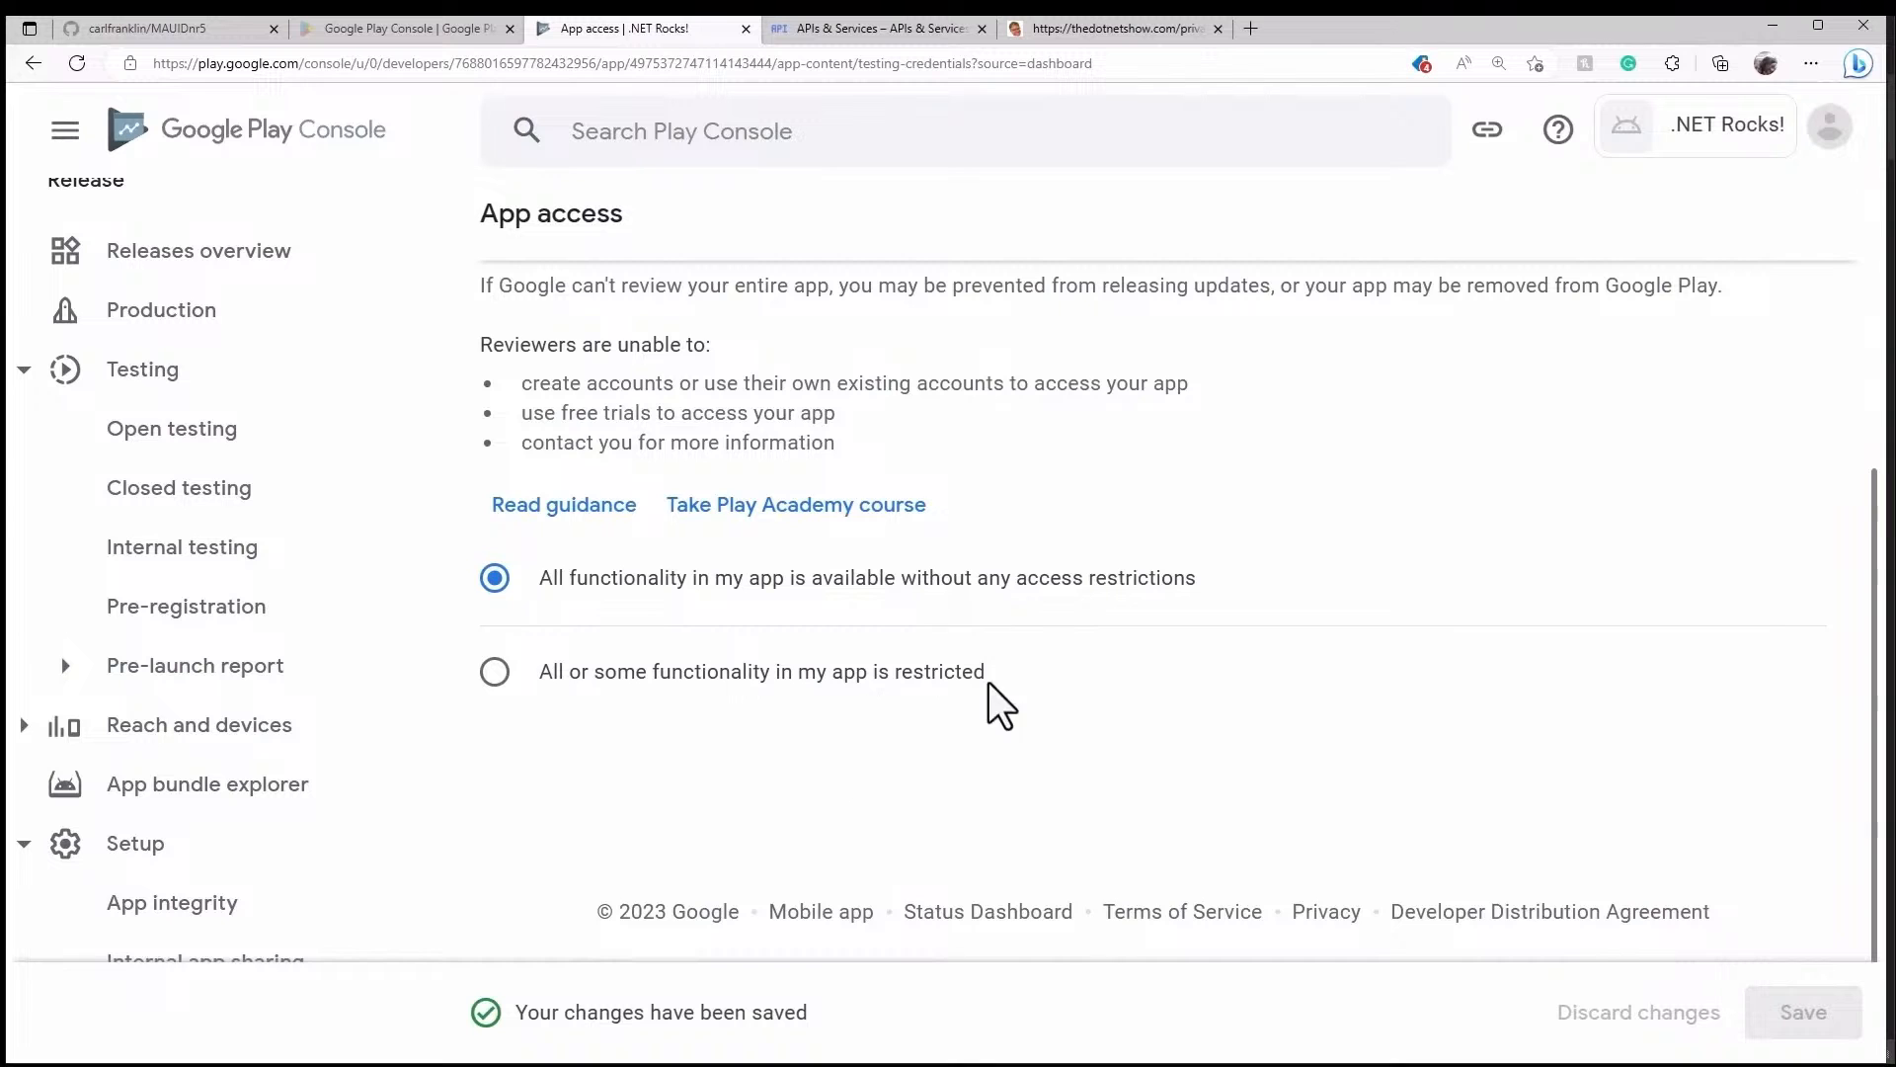
scroll(1003, 699, "up", 5)
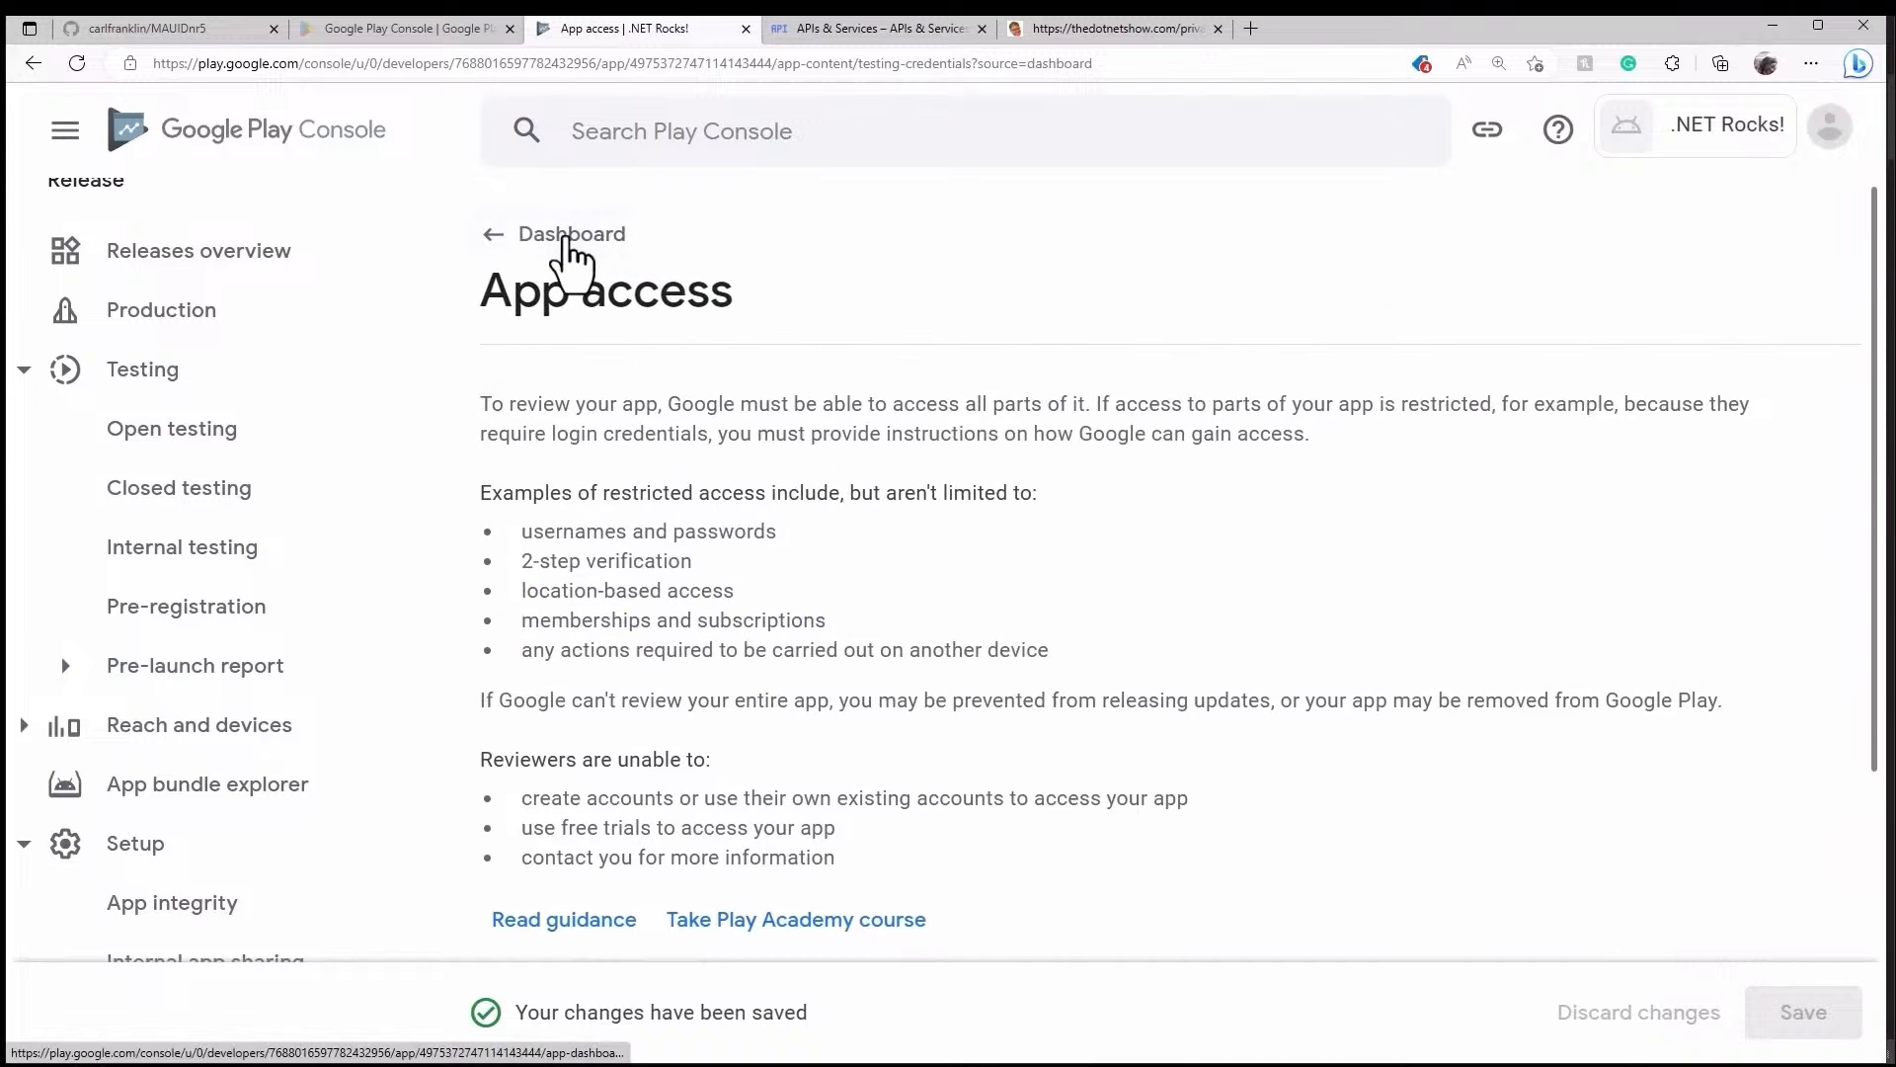
left_click(569, 235)
- Declare in the Ads task that the app contains no ads, save it, and return to the Dashboard
scroll(1175, 642, "down", 10)
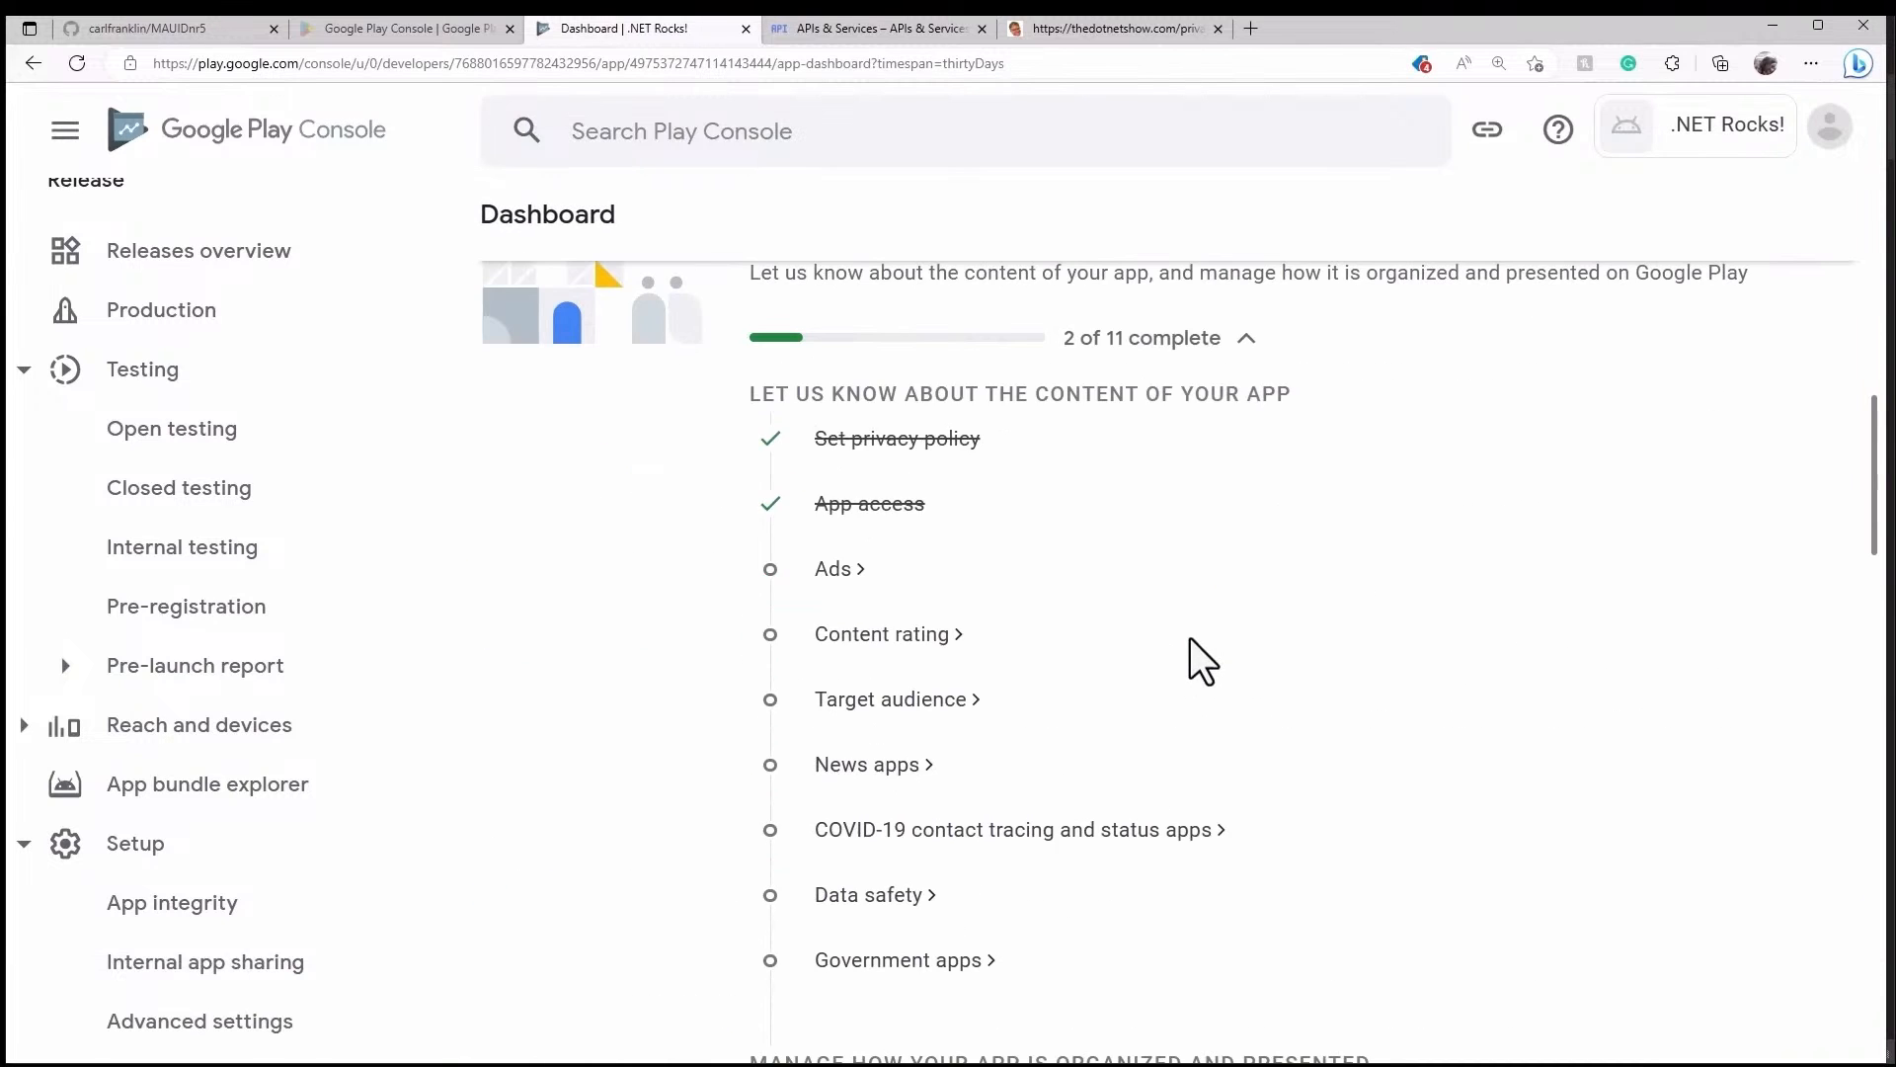
left_click(844, 578)
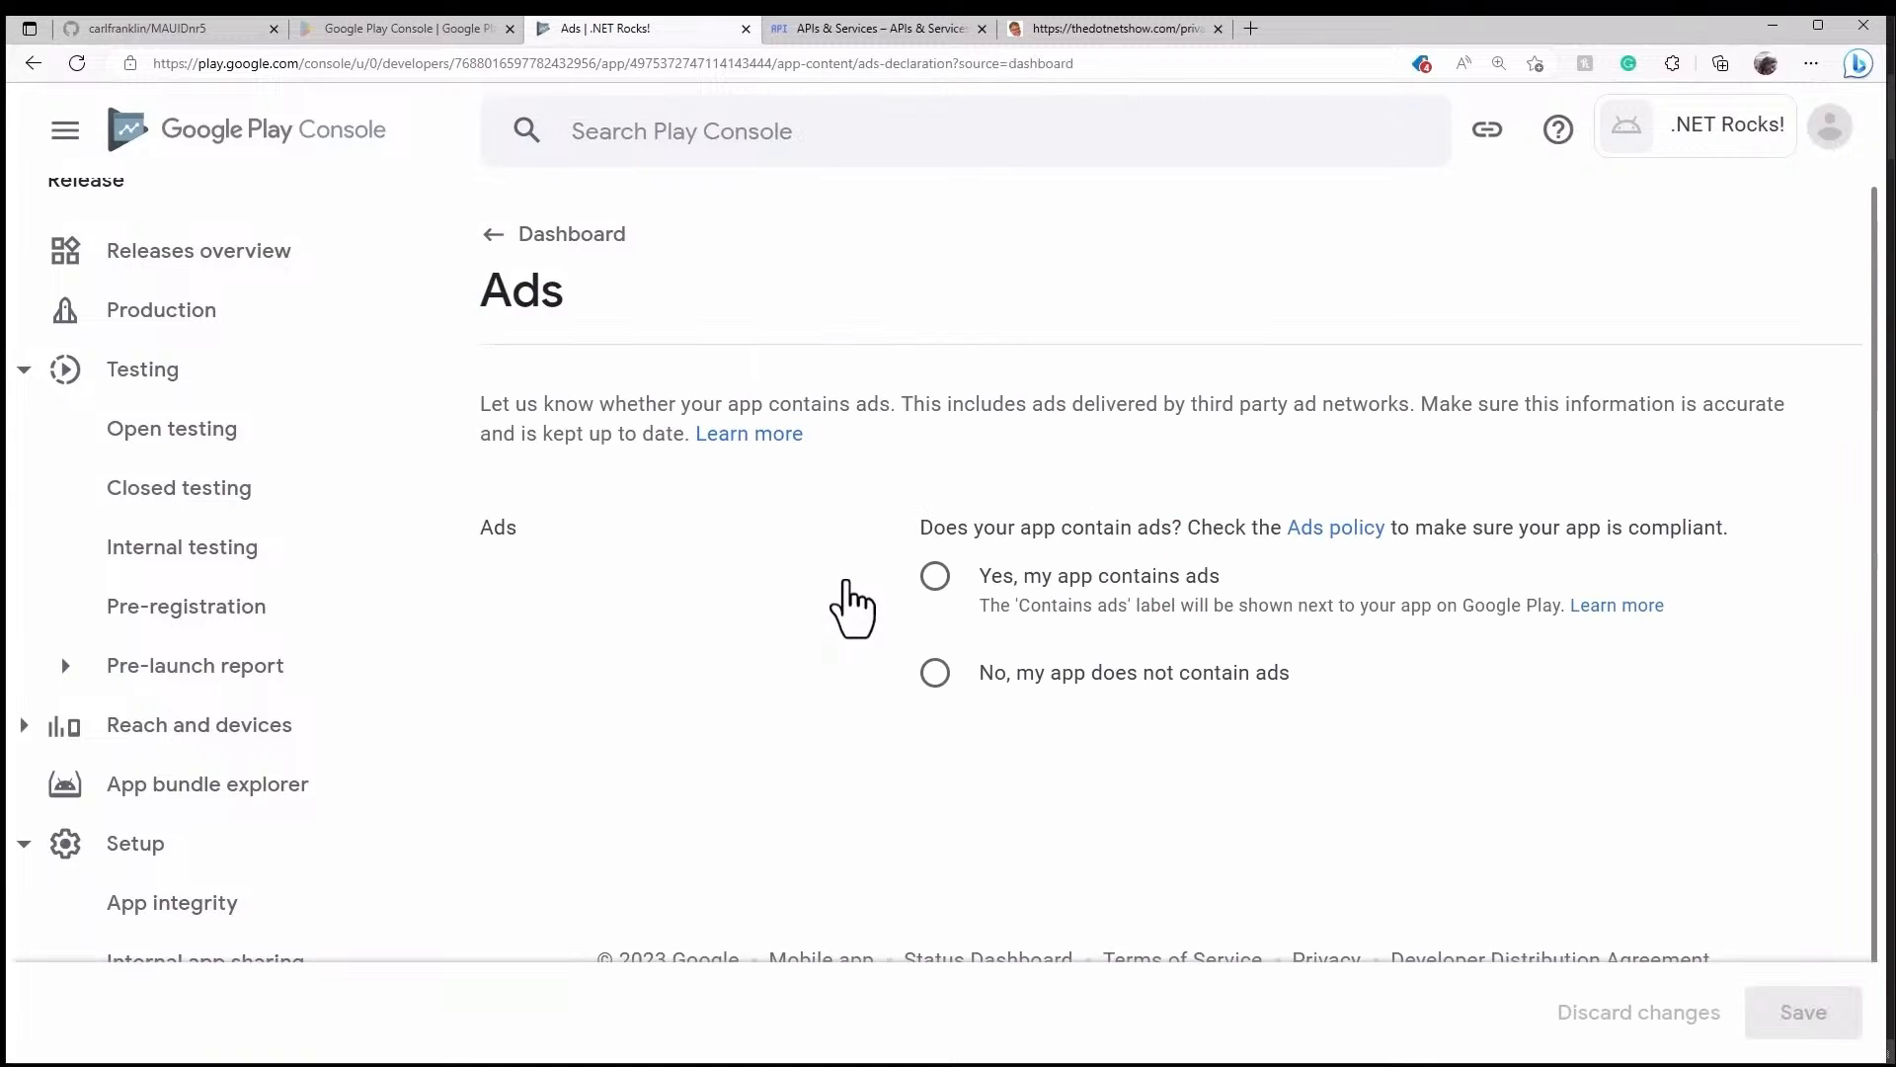
left_click(935, 673)
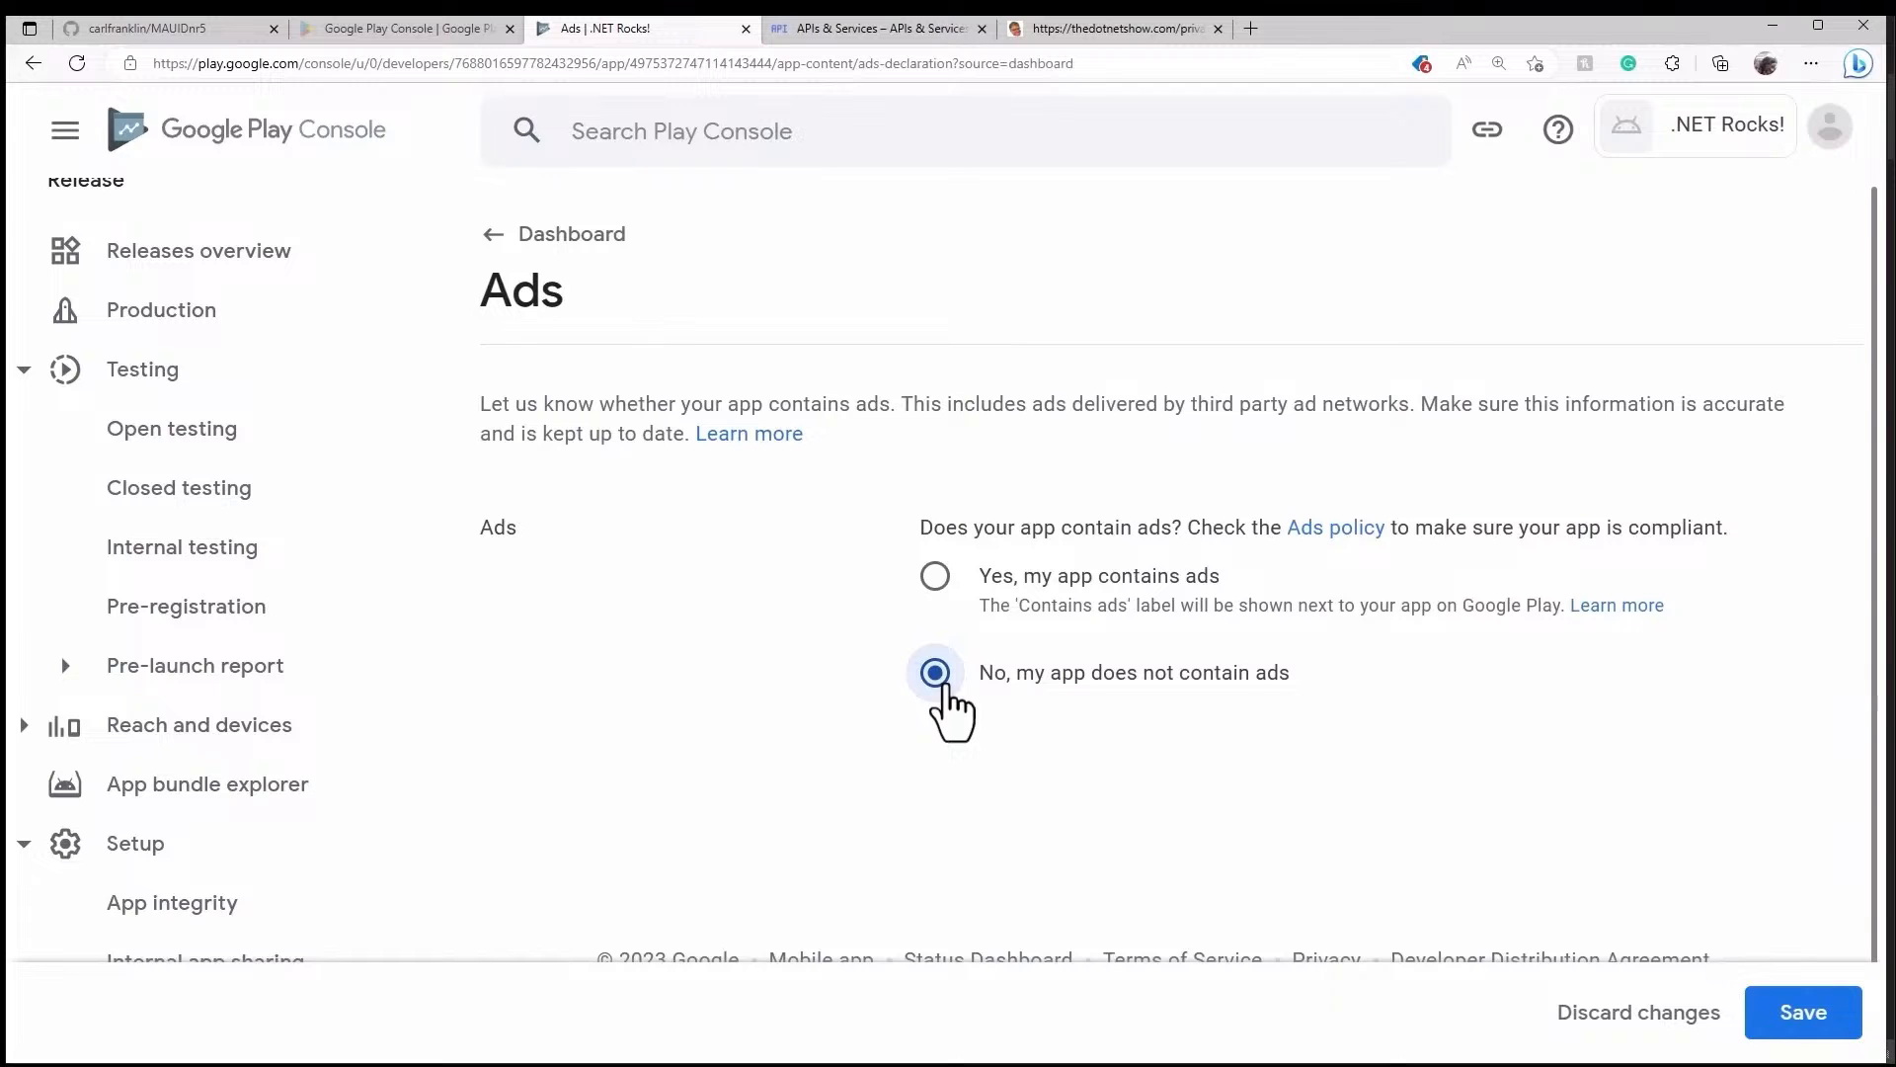
left_click(1807, 1014)
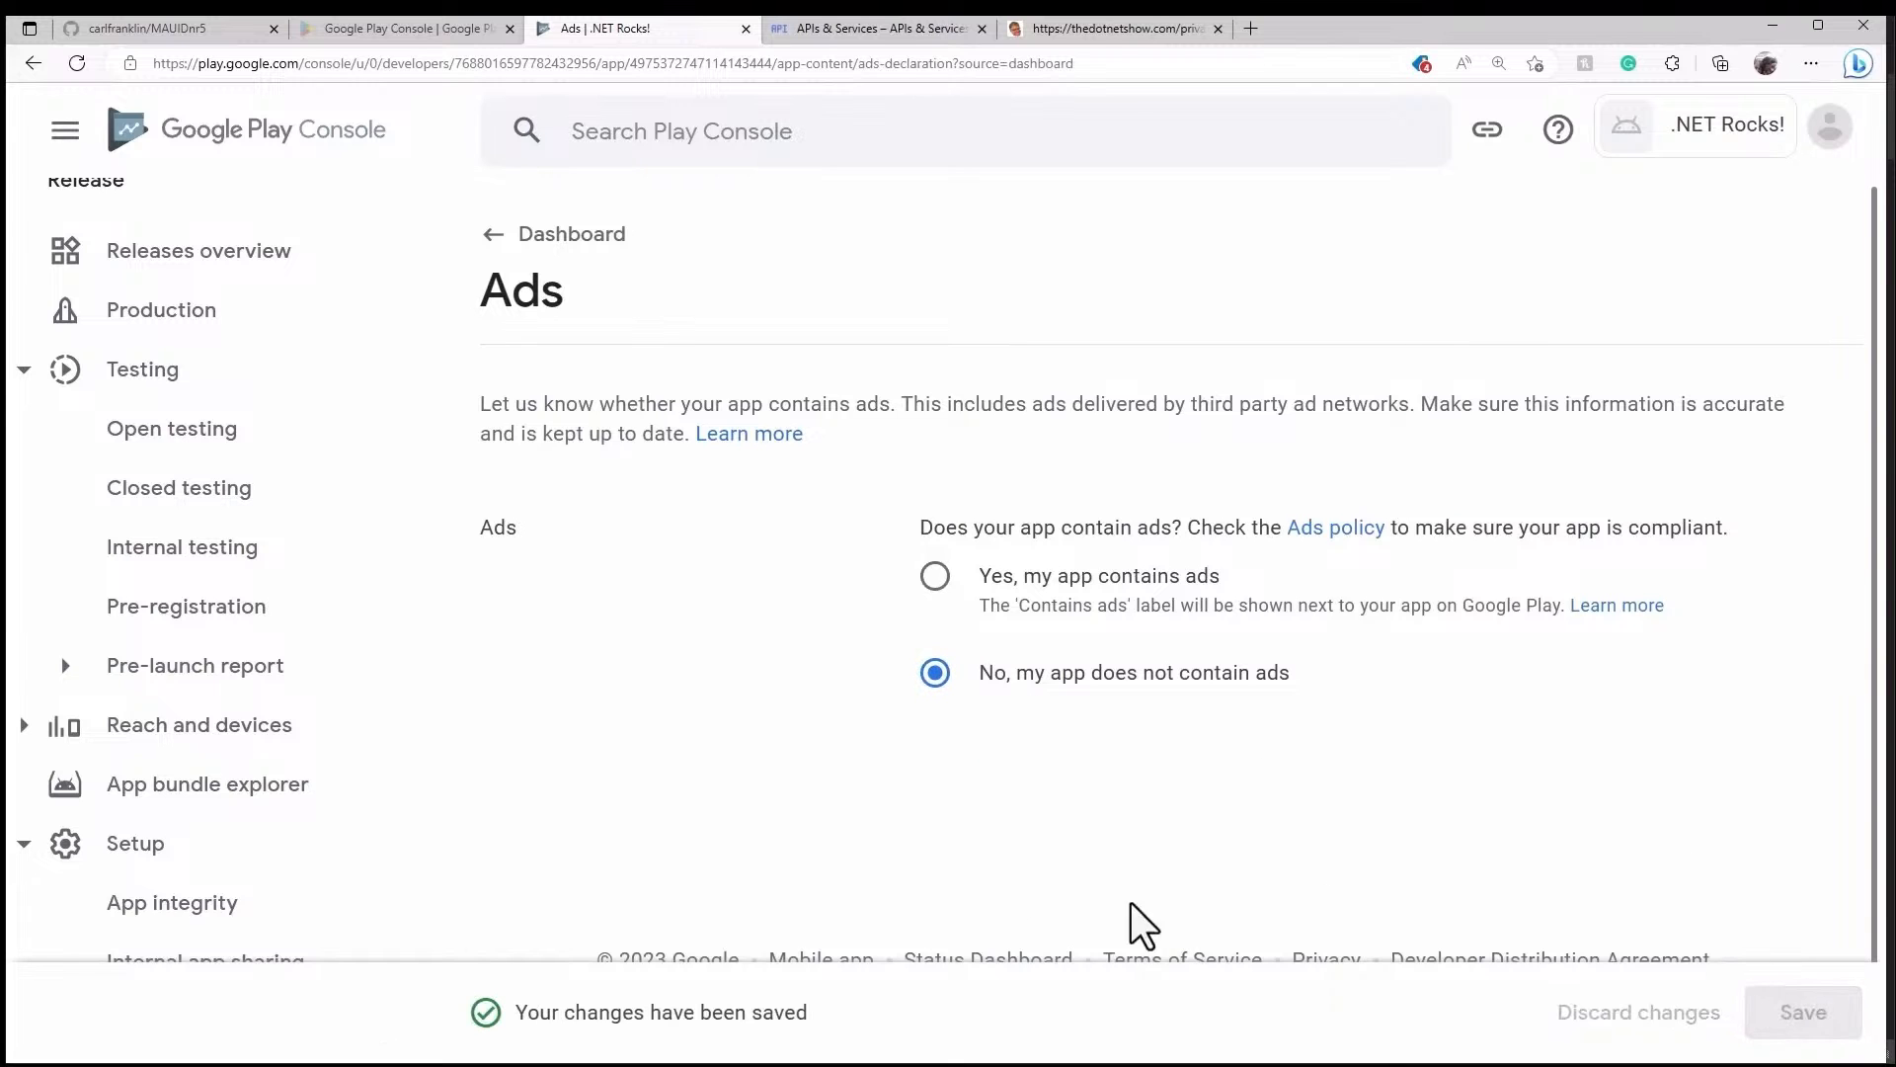
left_click(603, 237)
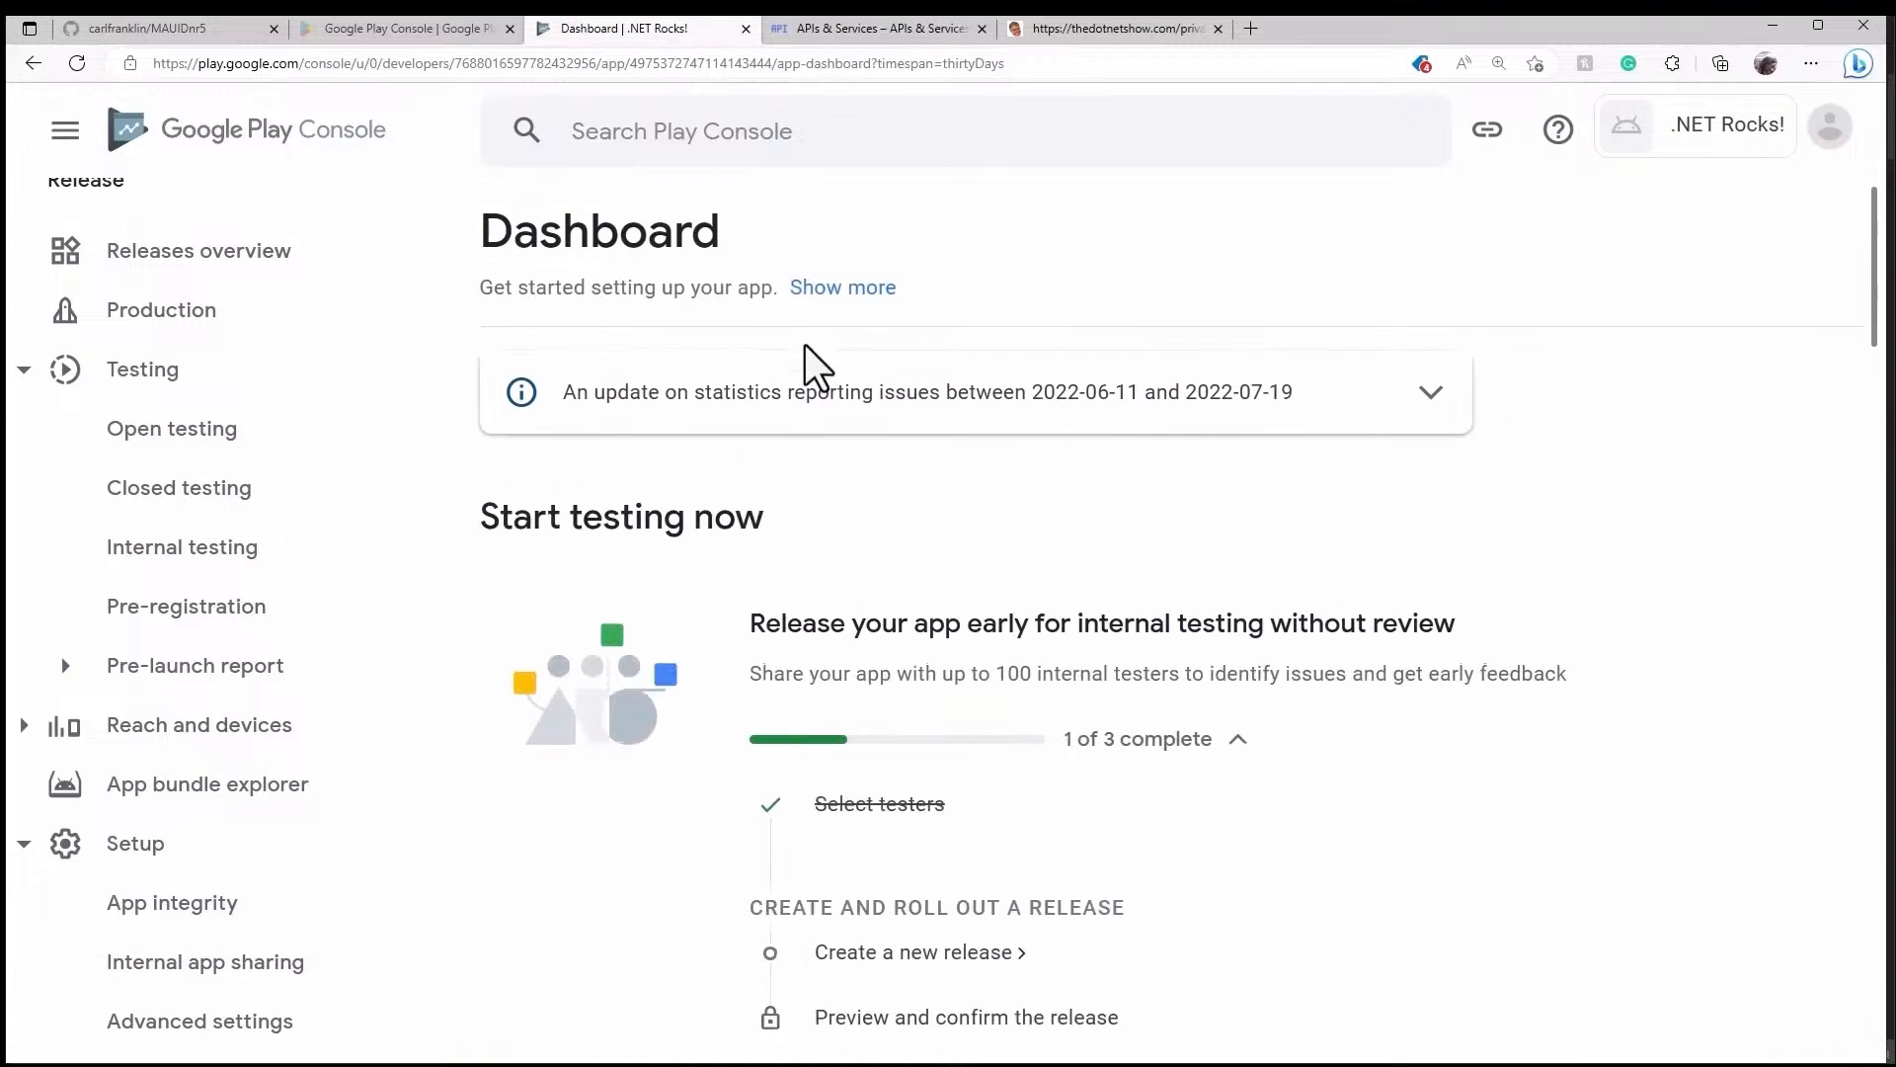
scroll(889, 415, "down", 4)
scroll(1006, 519, "down", 6)
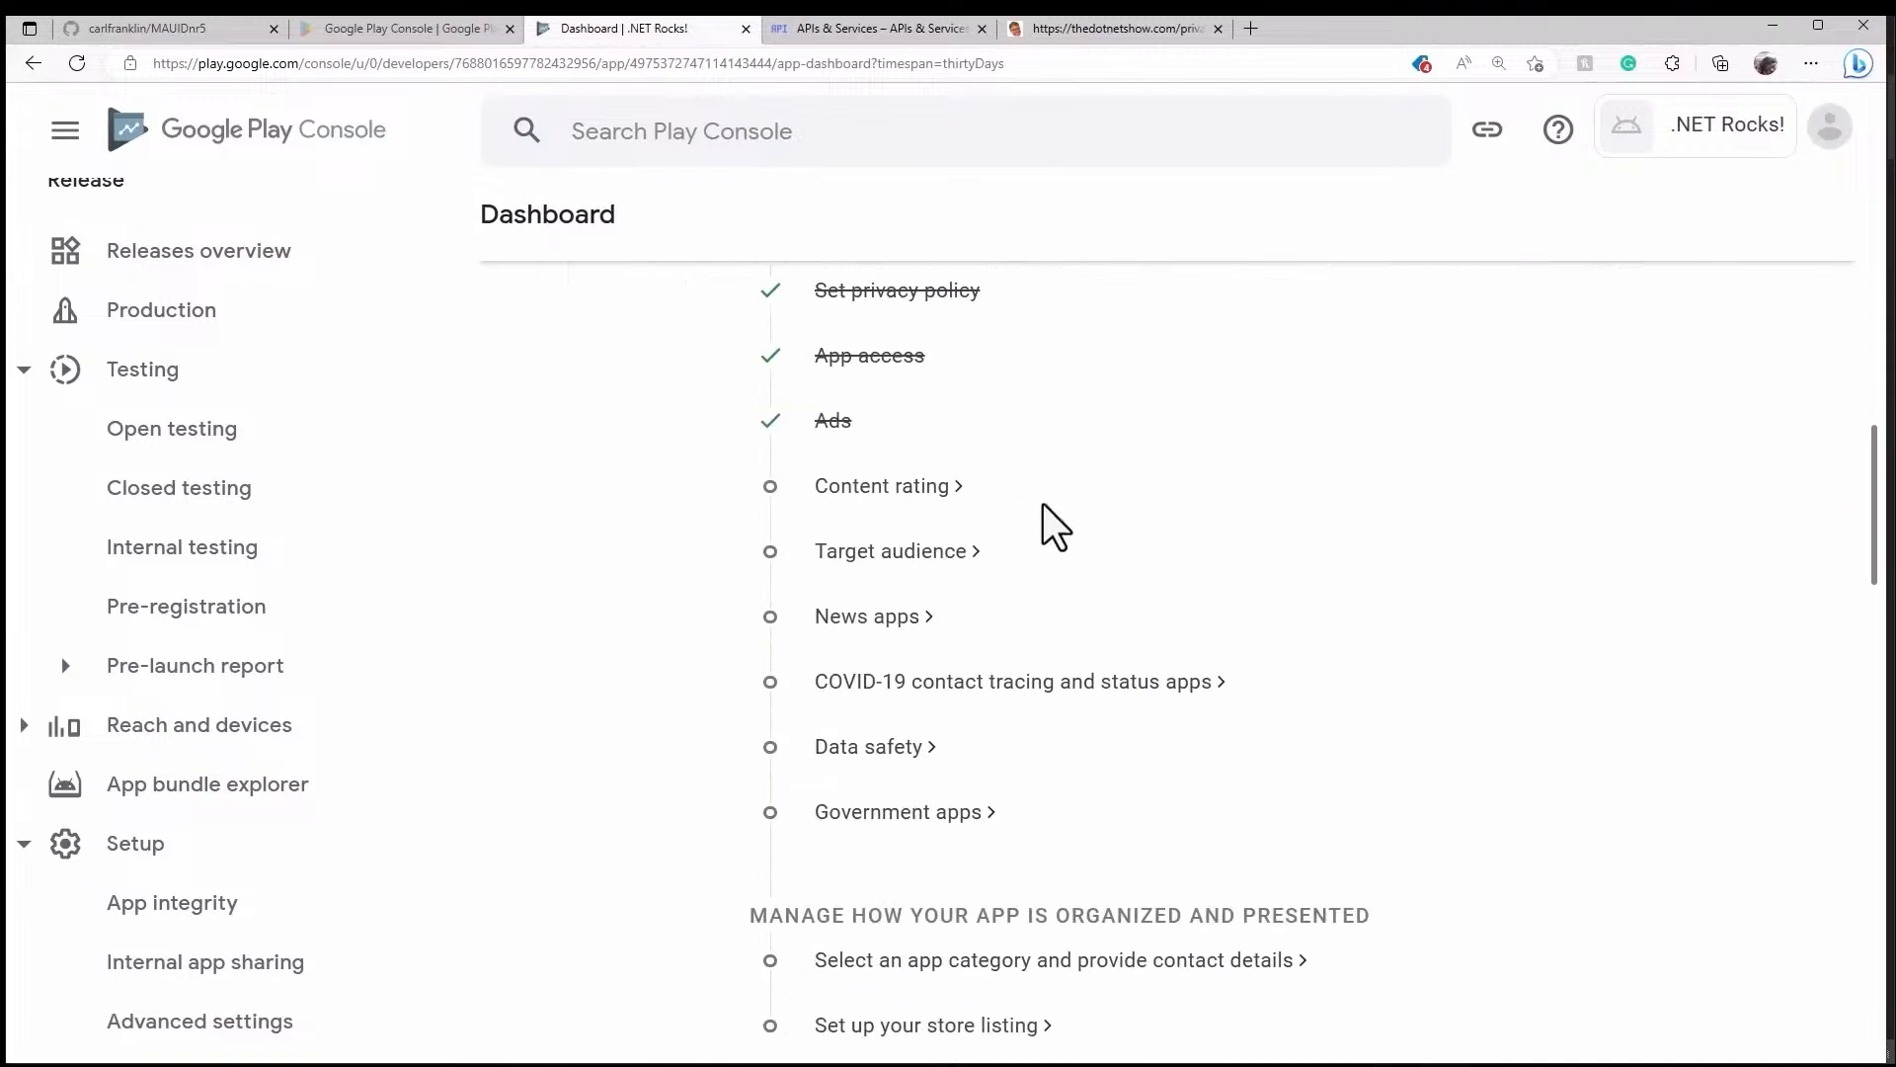
- Start the content rating questionnaire with the contact email address and the All Other App Types category
left_click(946, 491)
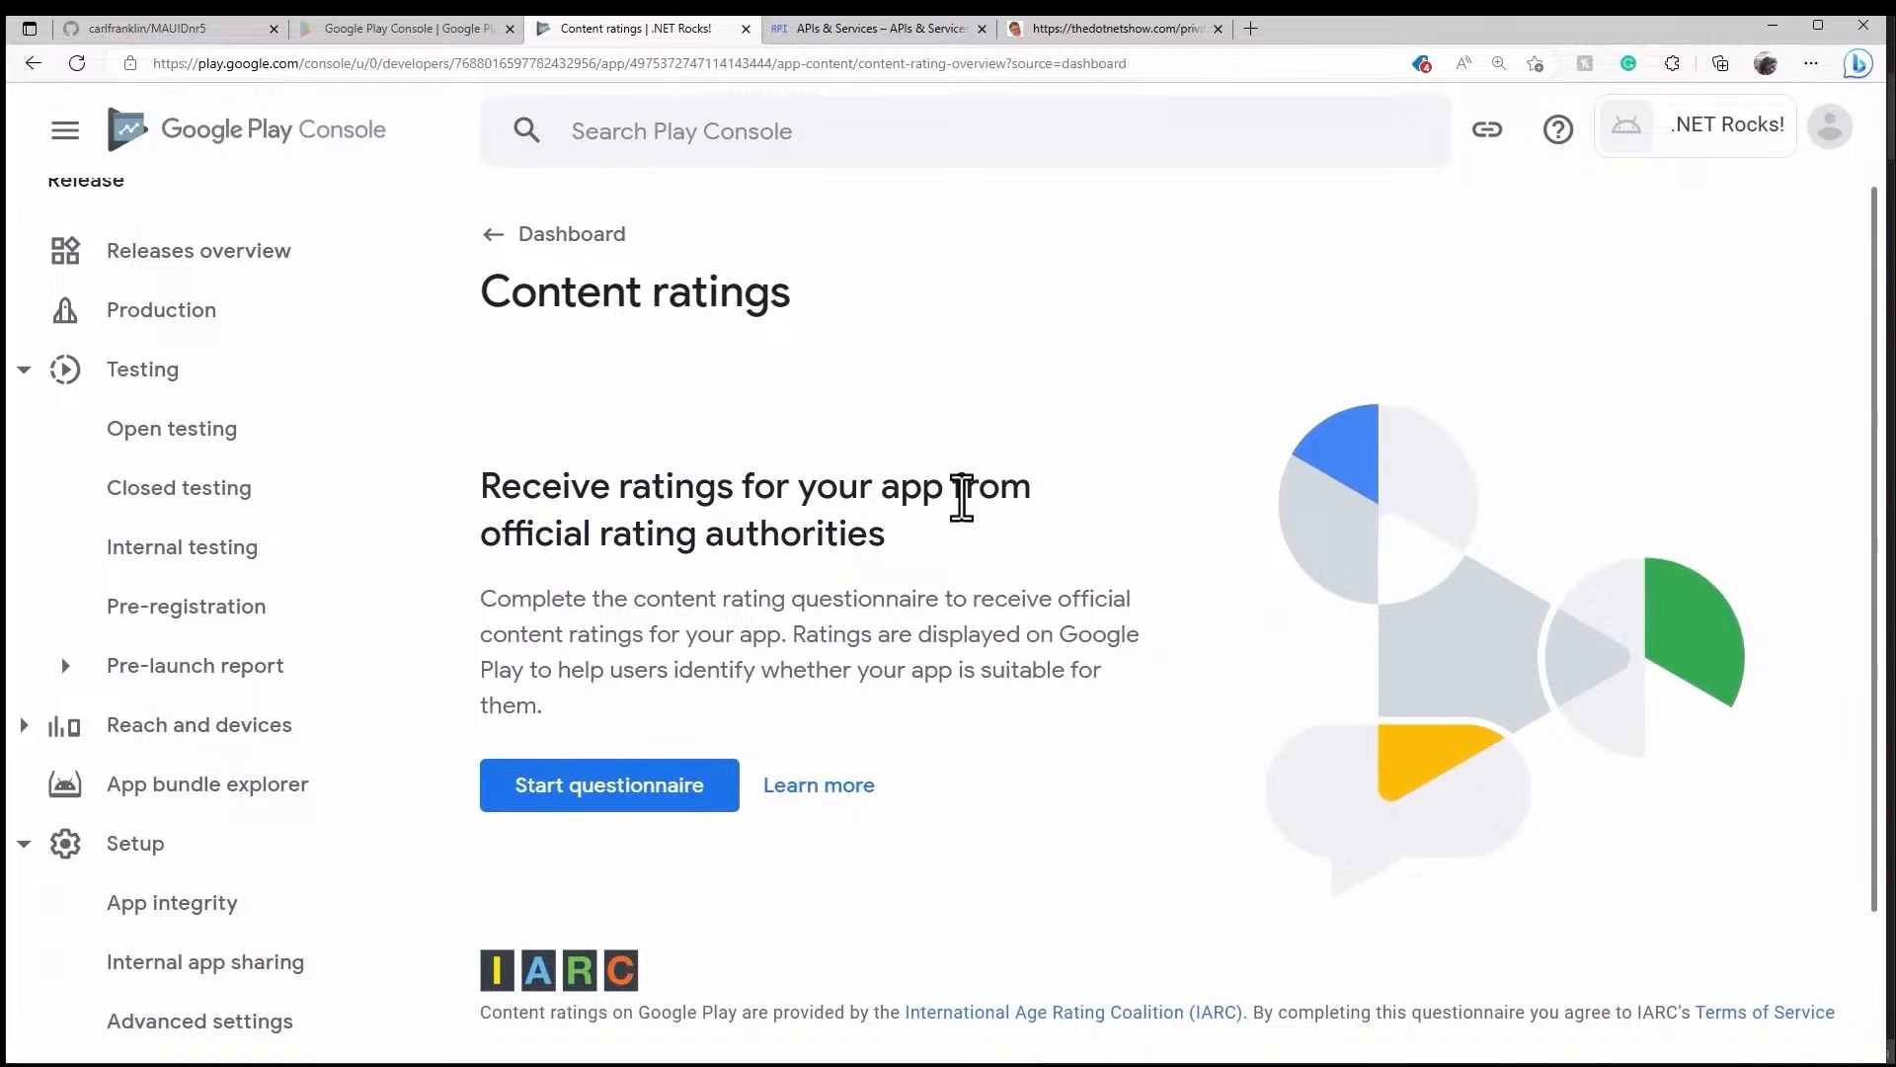
left_click(689, 798)
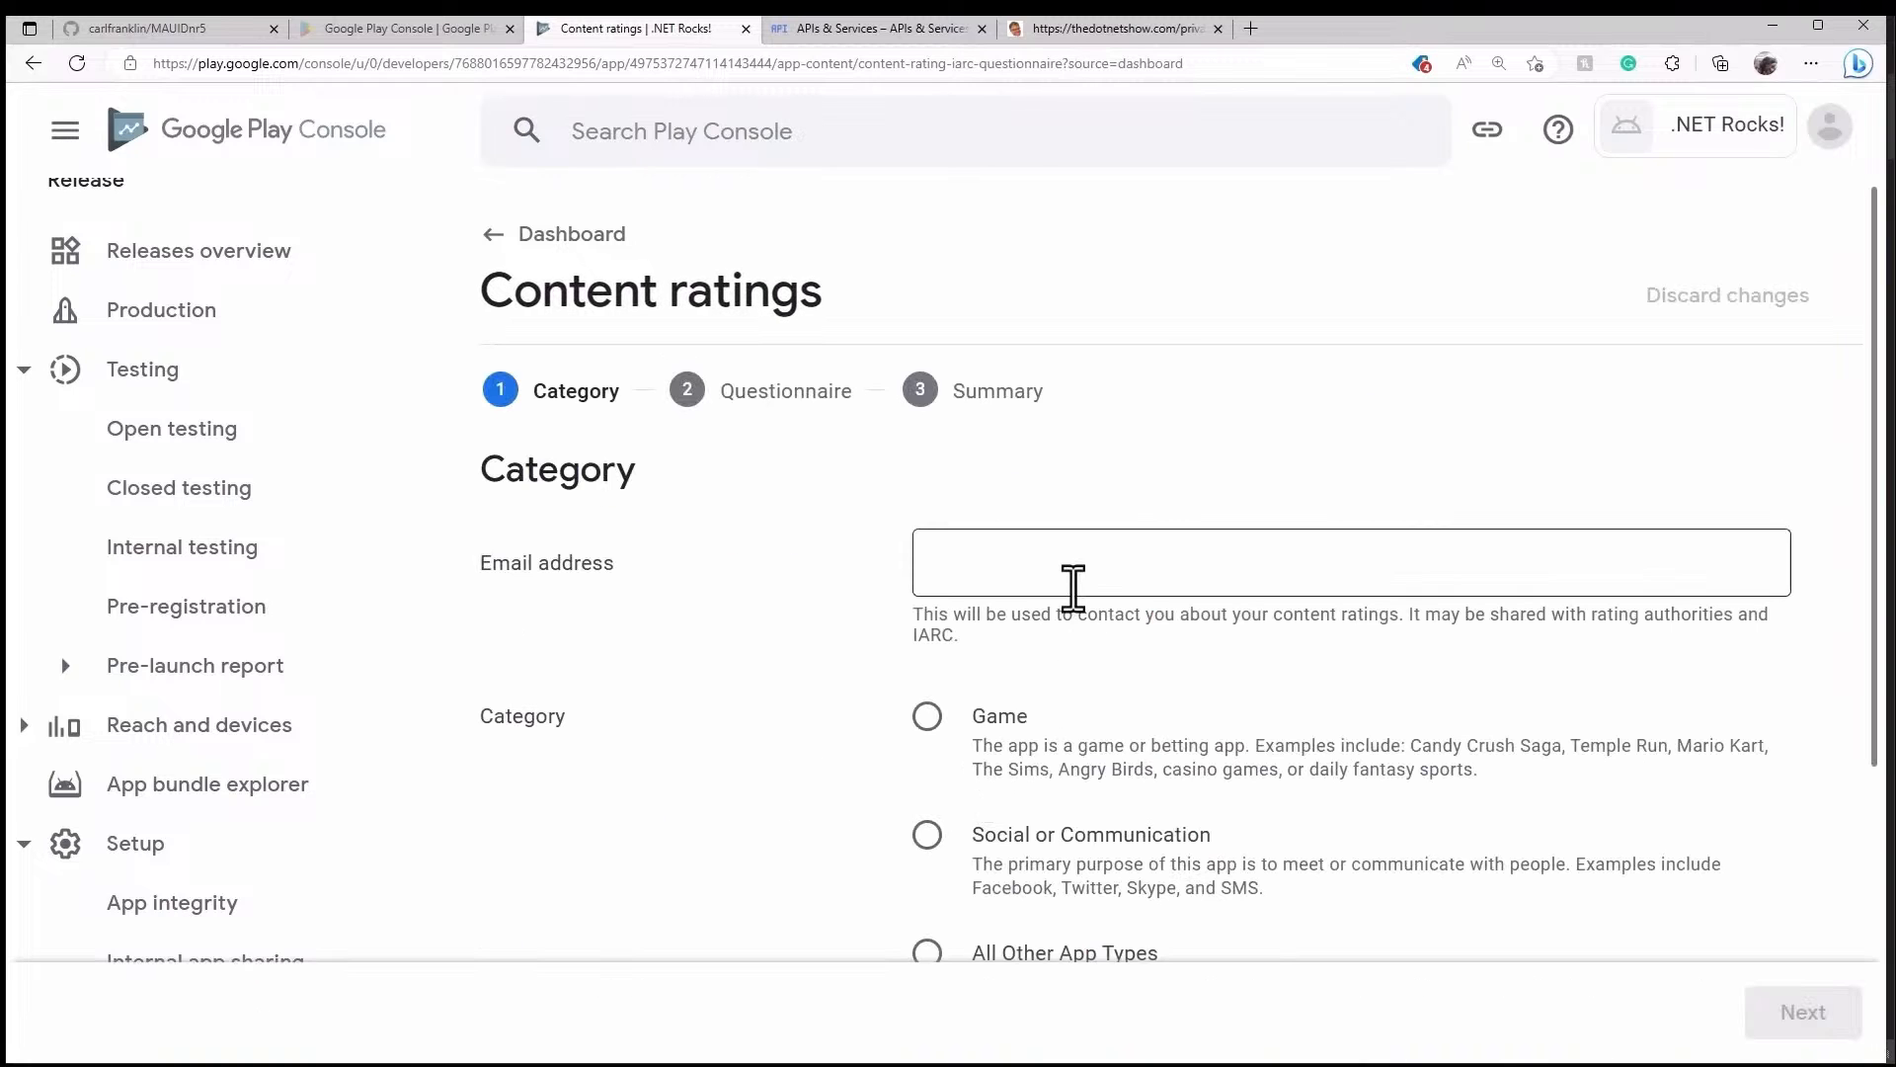
left_click(1071, 583)
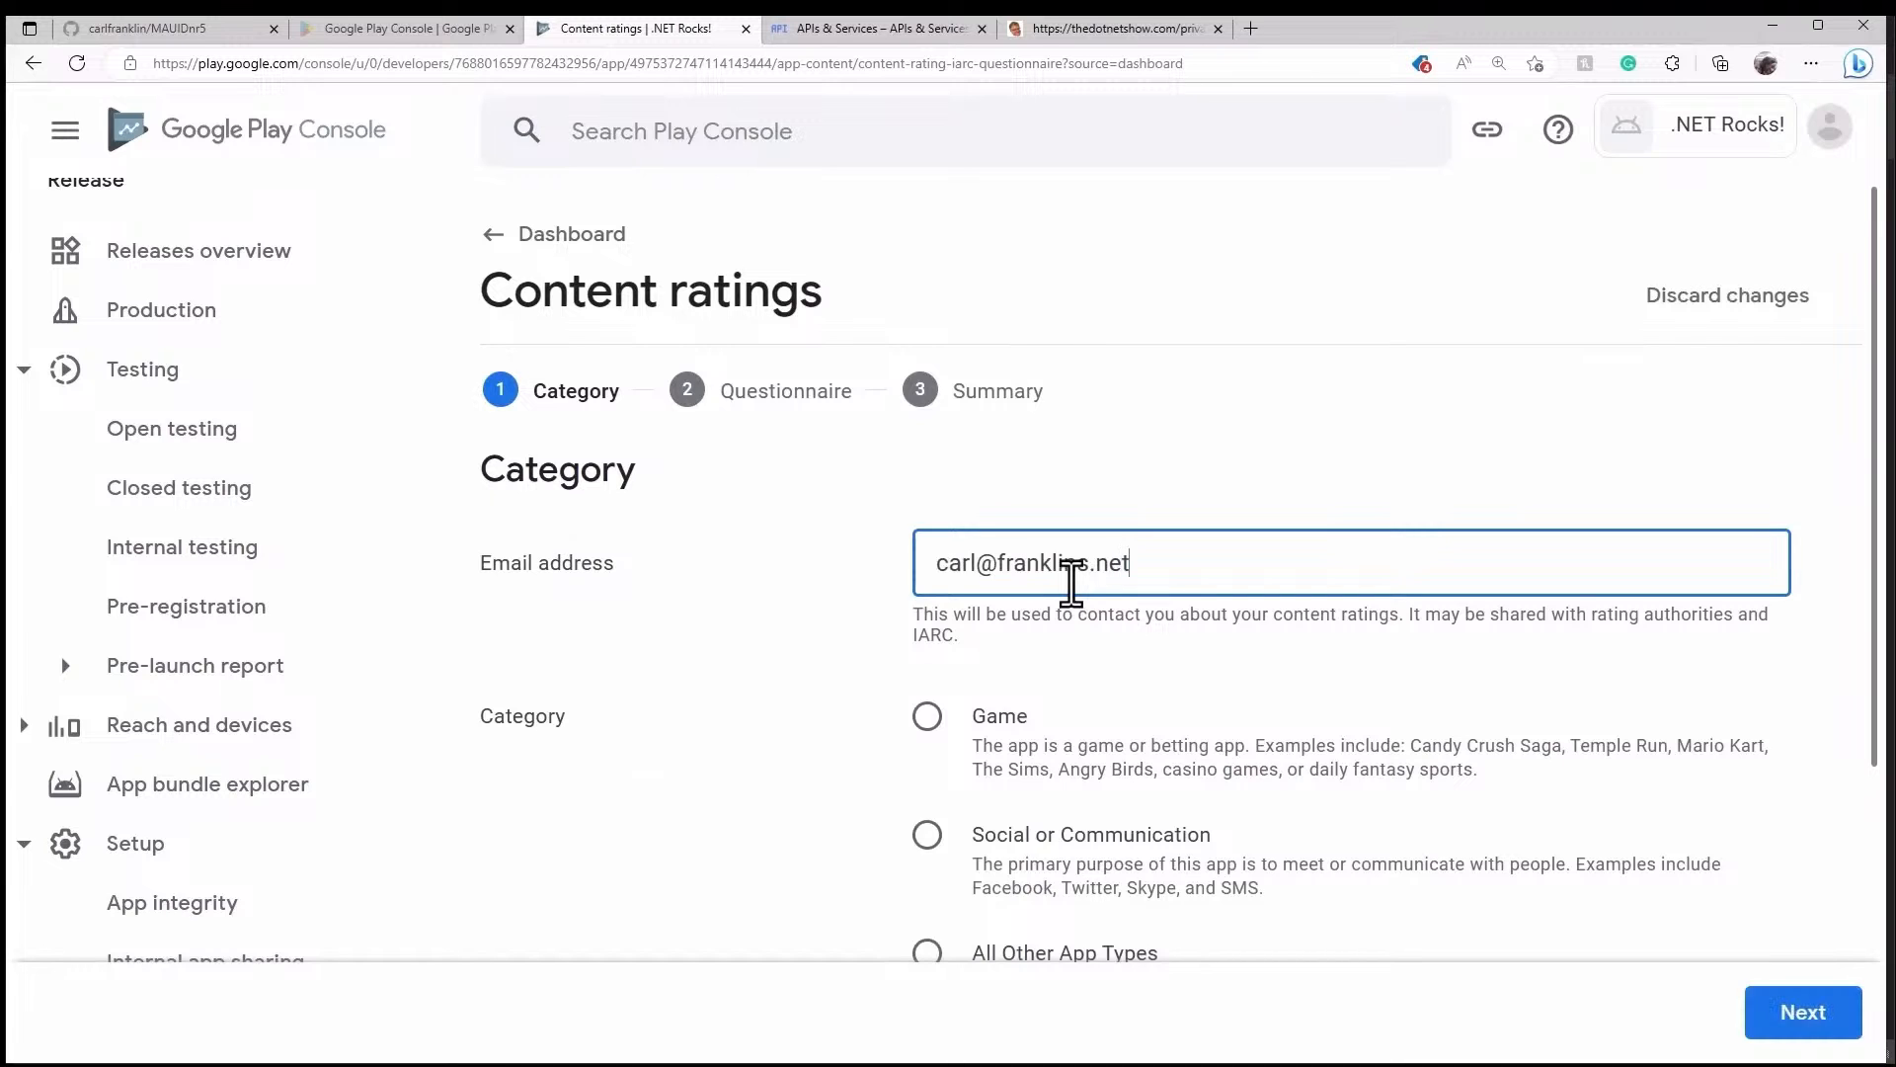
scroll(1159, 637, "down", 3)
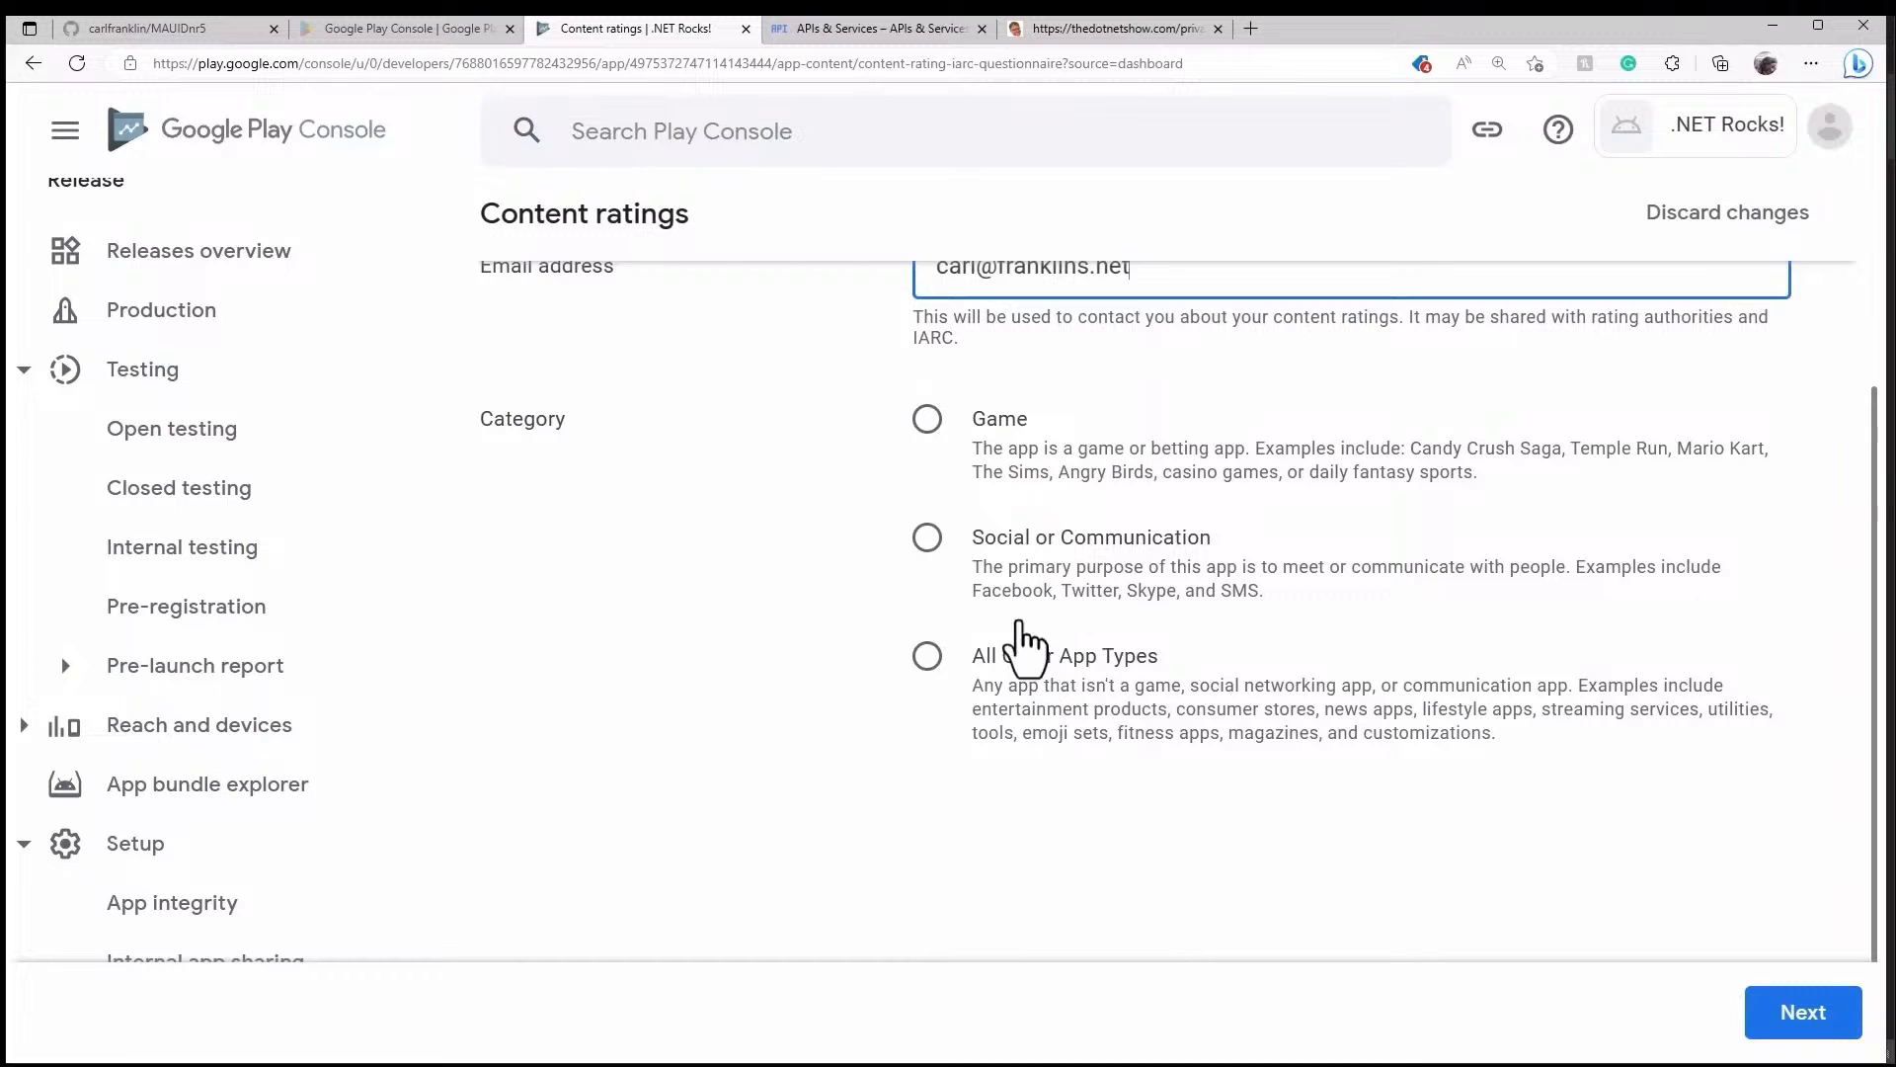
scroll(1031, 596, "up", 2)
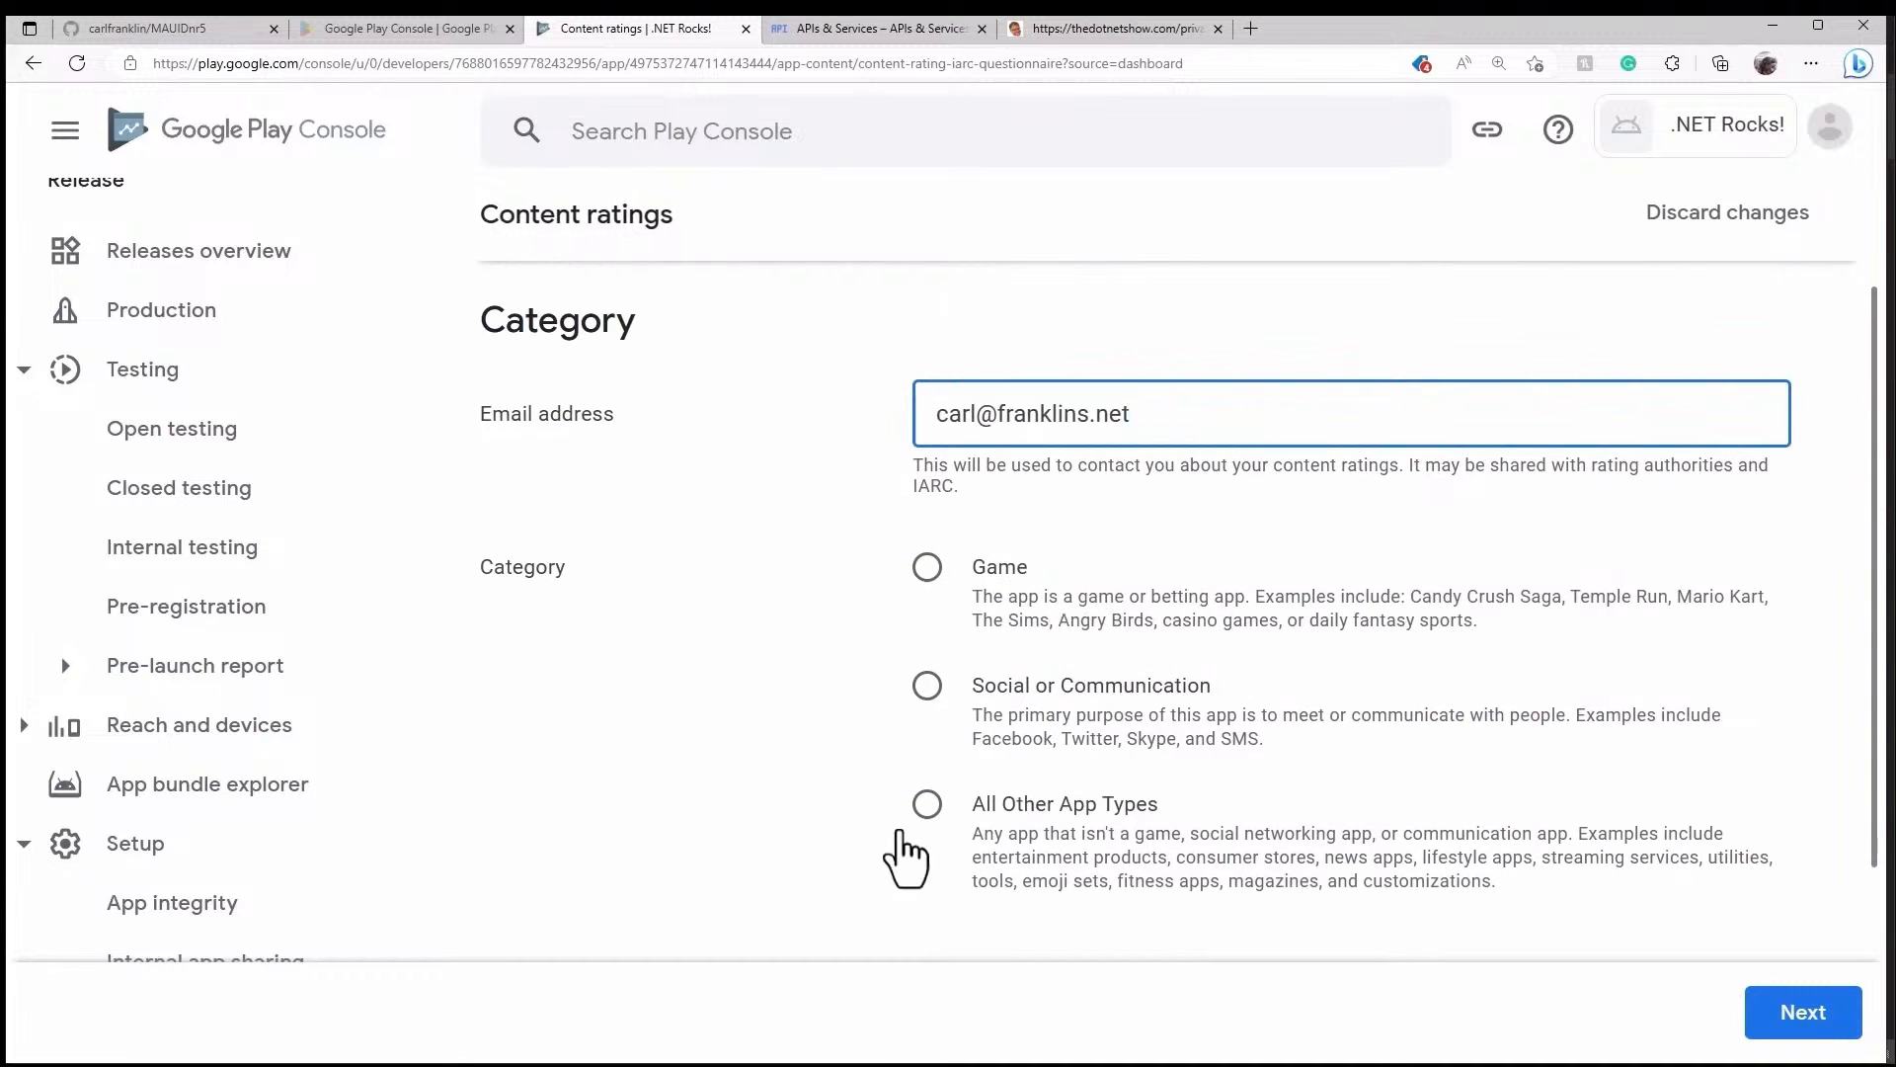
left_click(929, 818)
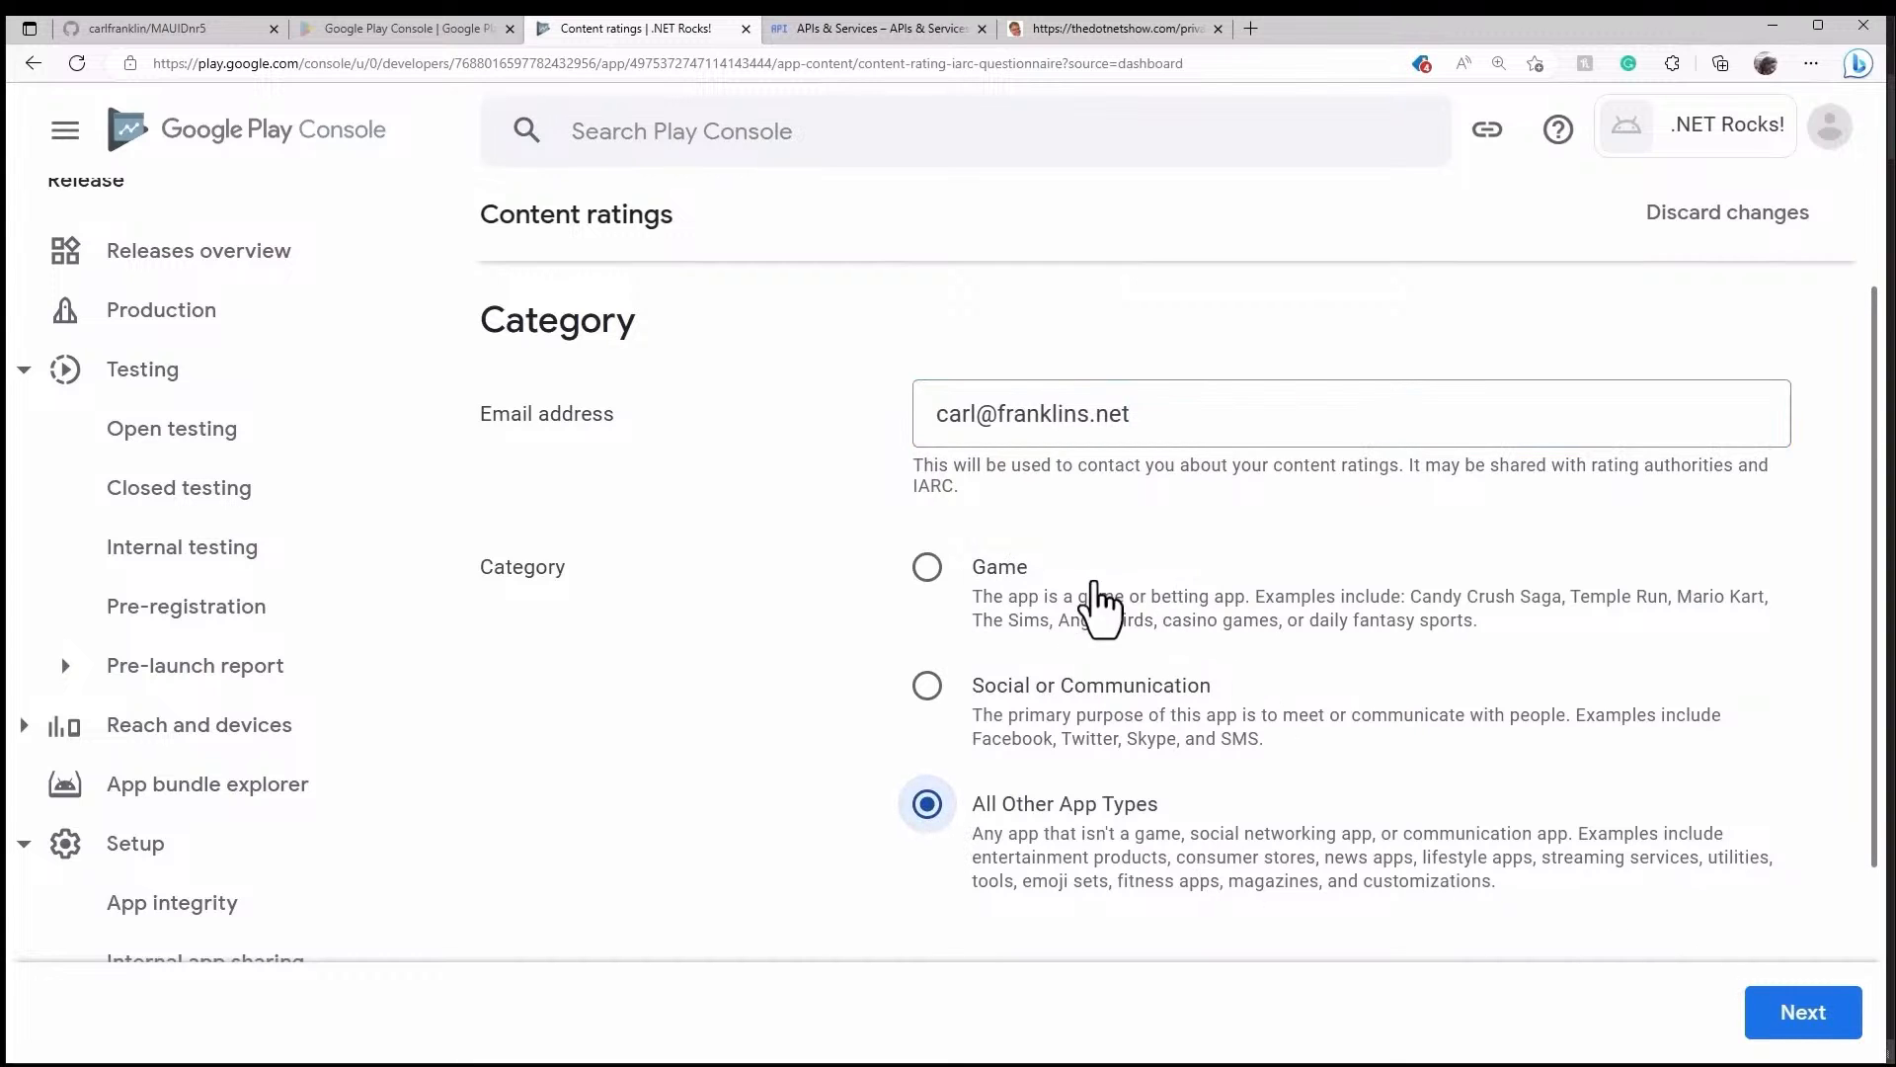
left_click(1760, 1006)
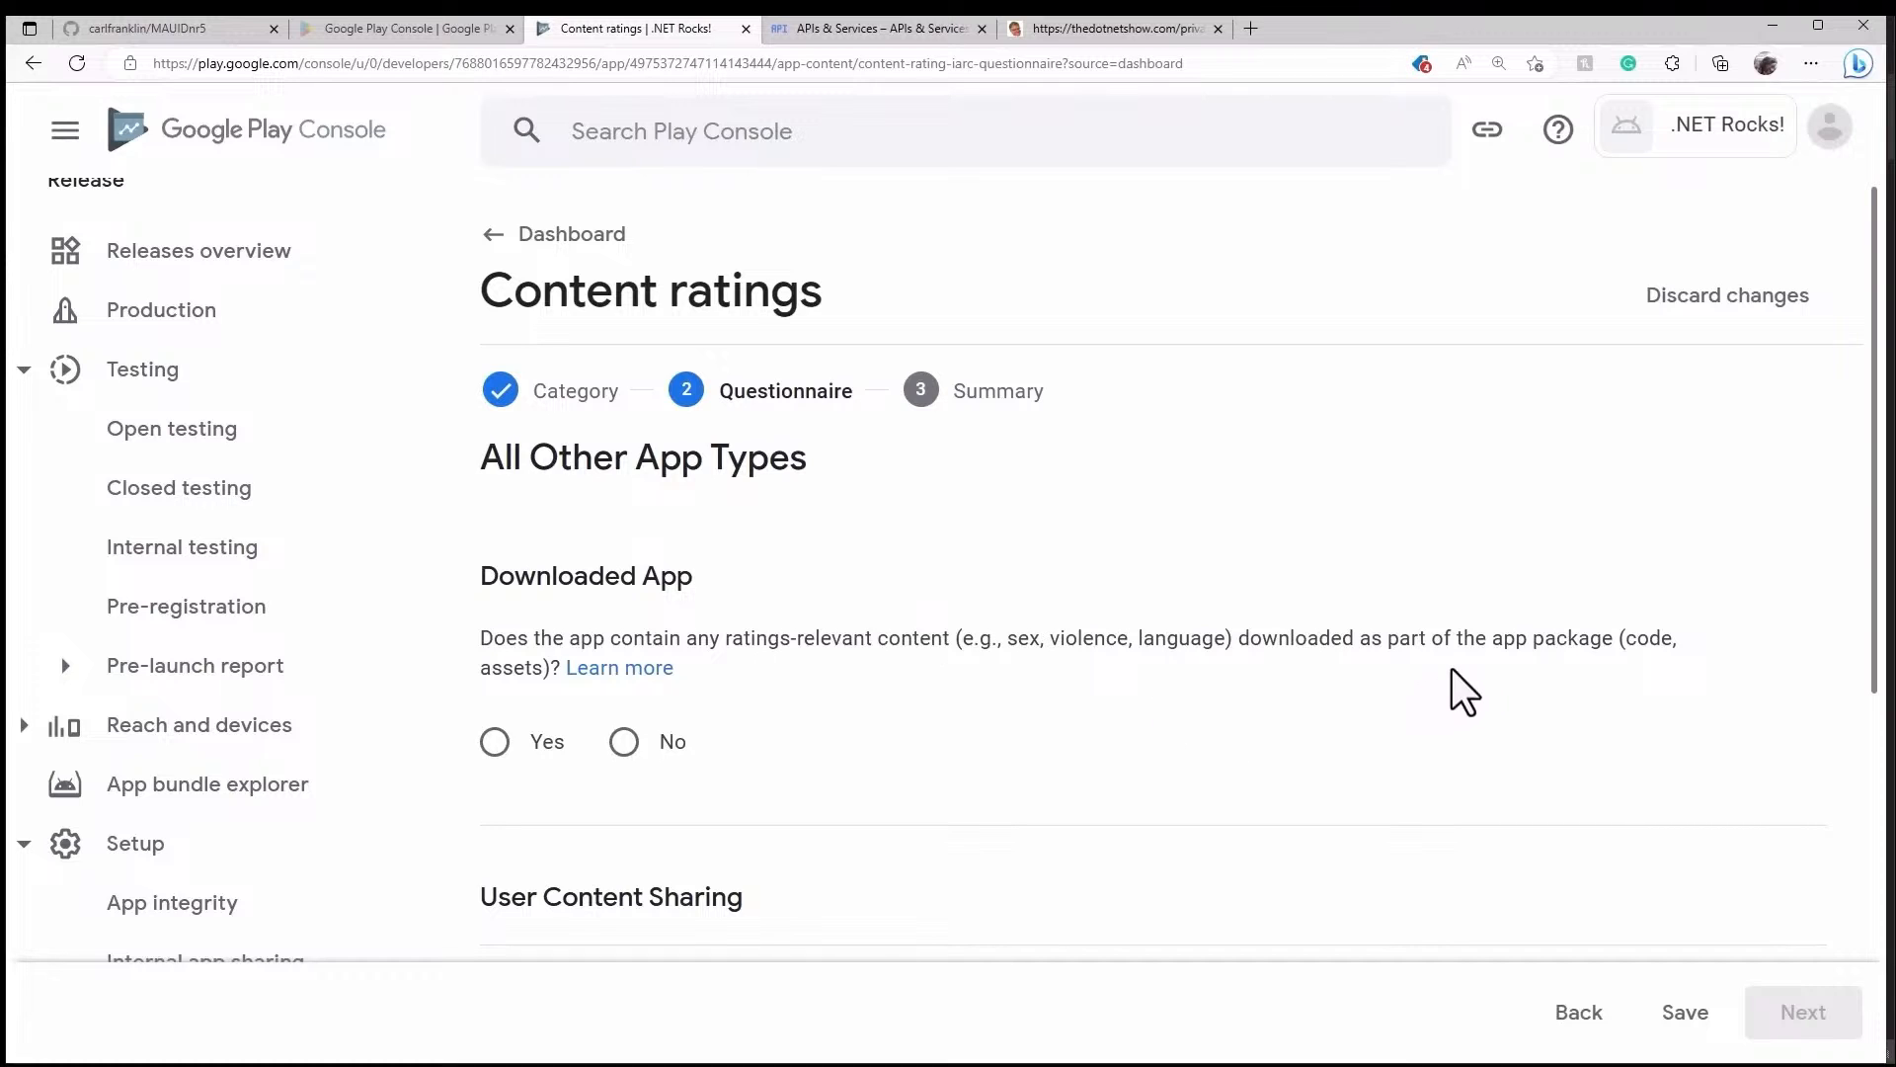
- Answer No to downloaded content, user sharing, violence, sexual material and offensive language; Yes to online content
left_click(628, 747)
scroll(1003, 726, "down", 4)
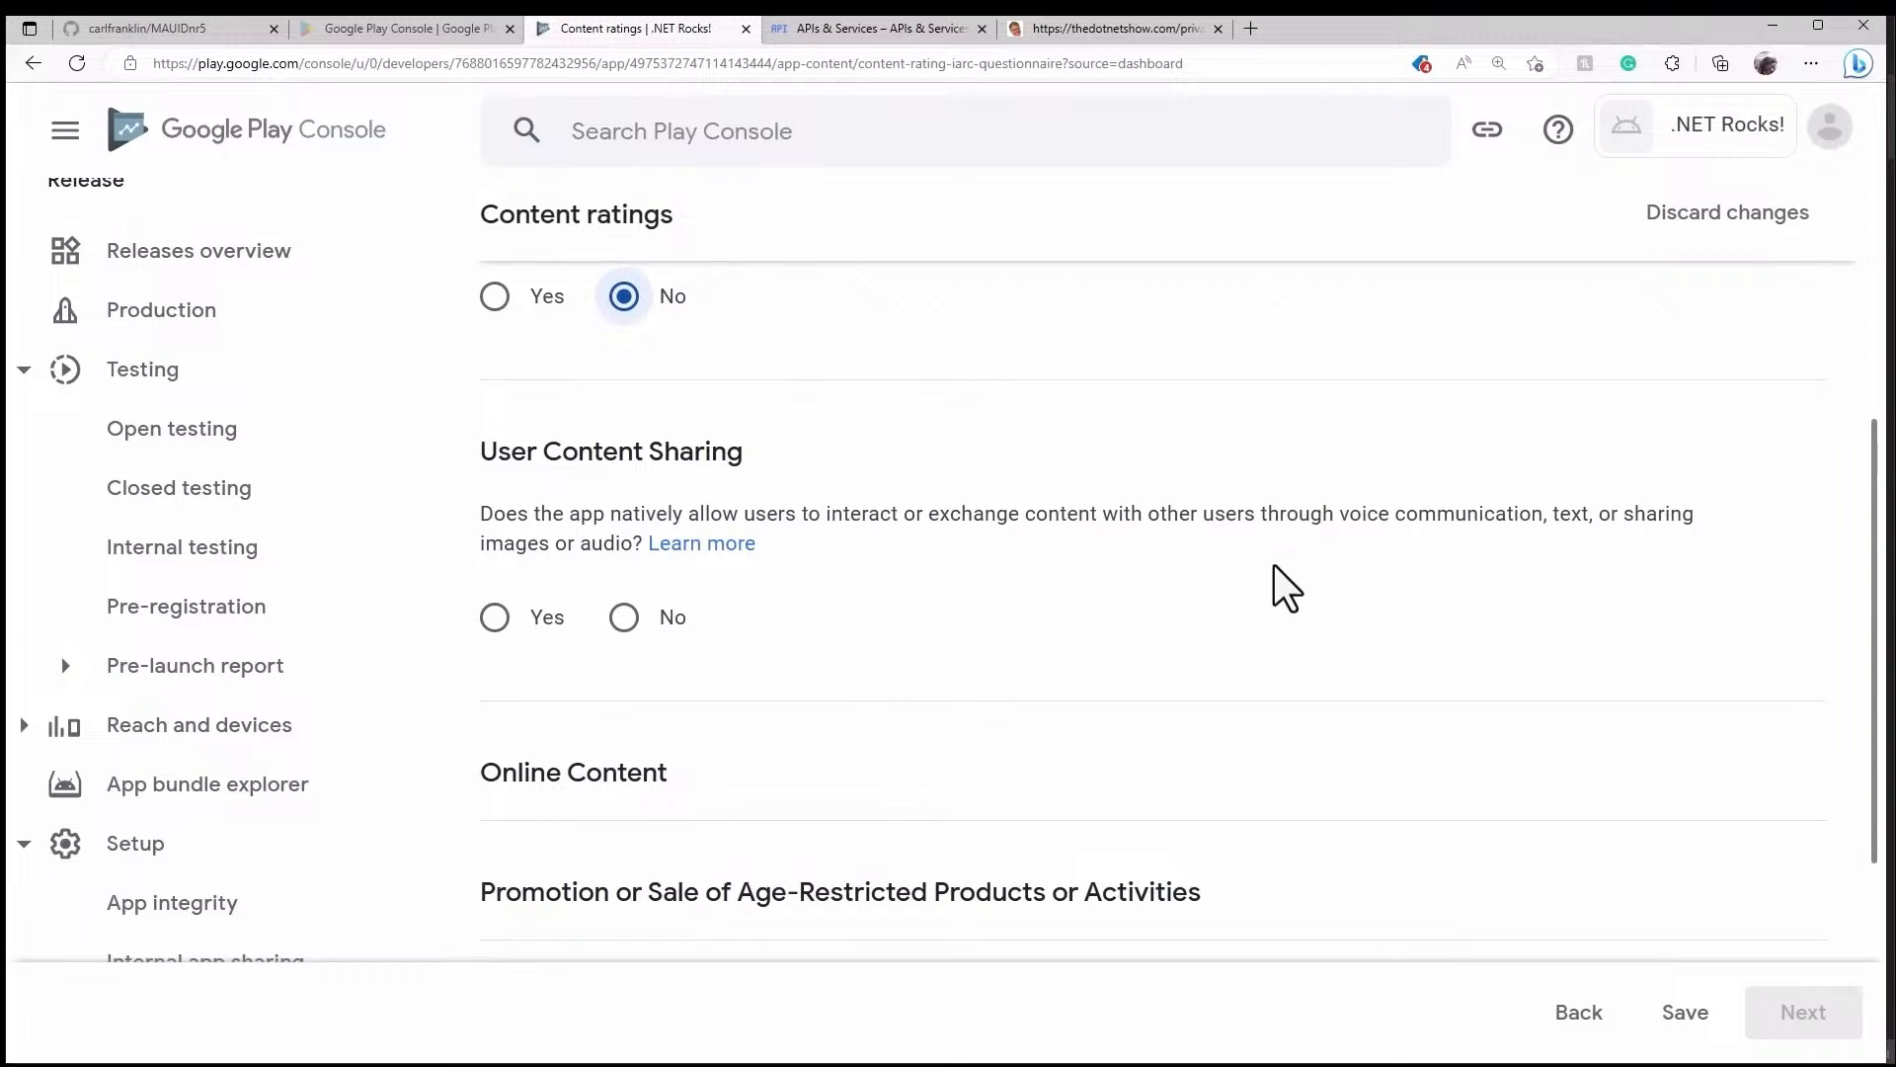
left_click(632, 640)
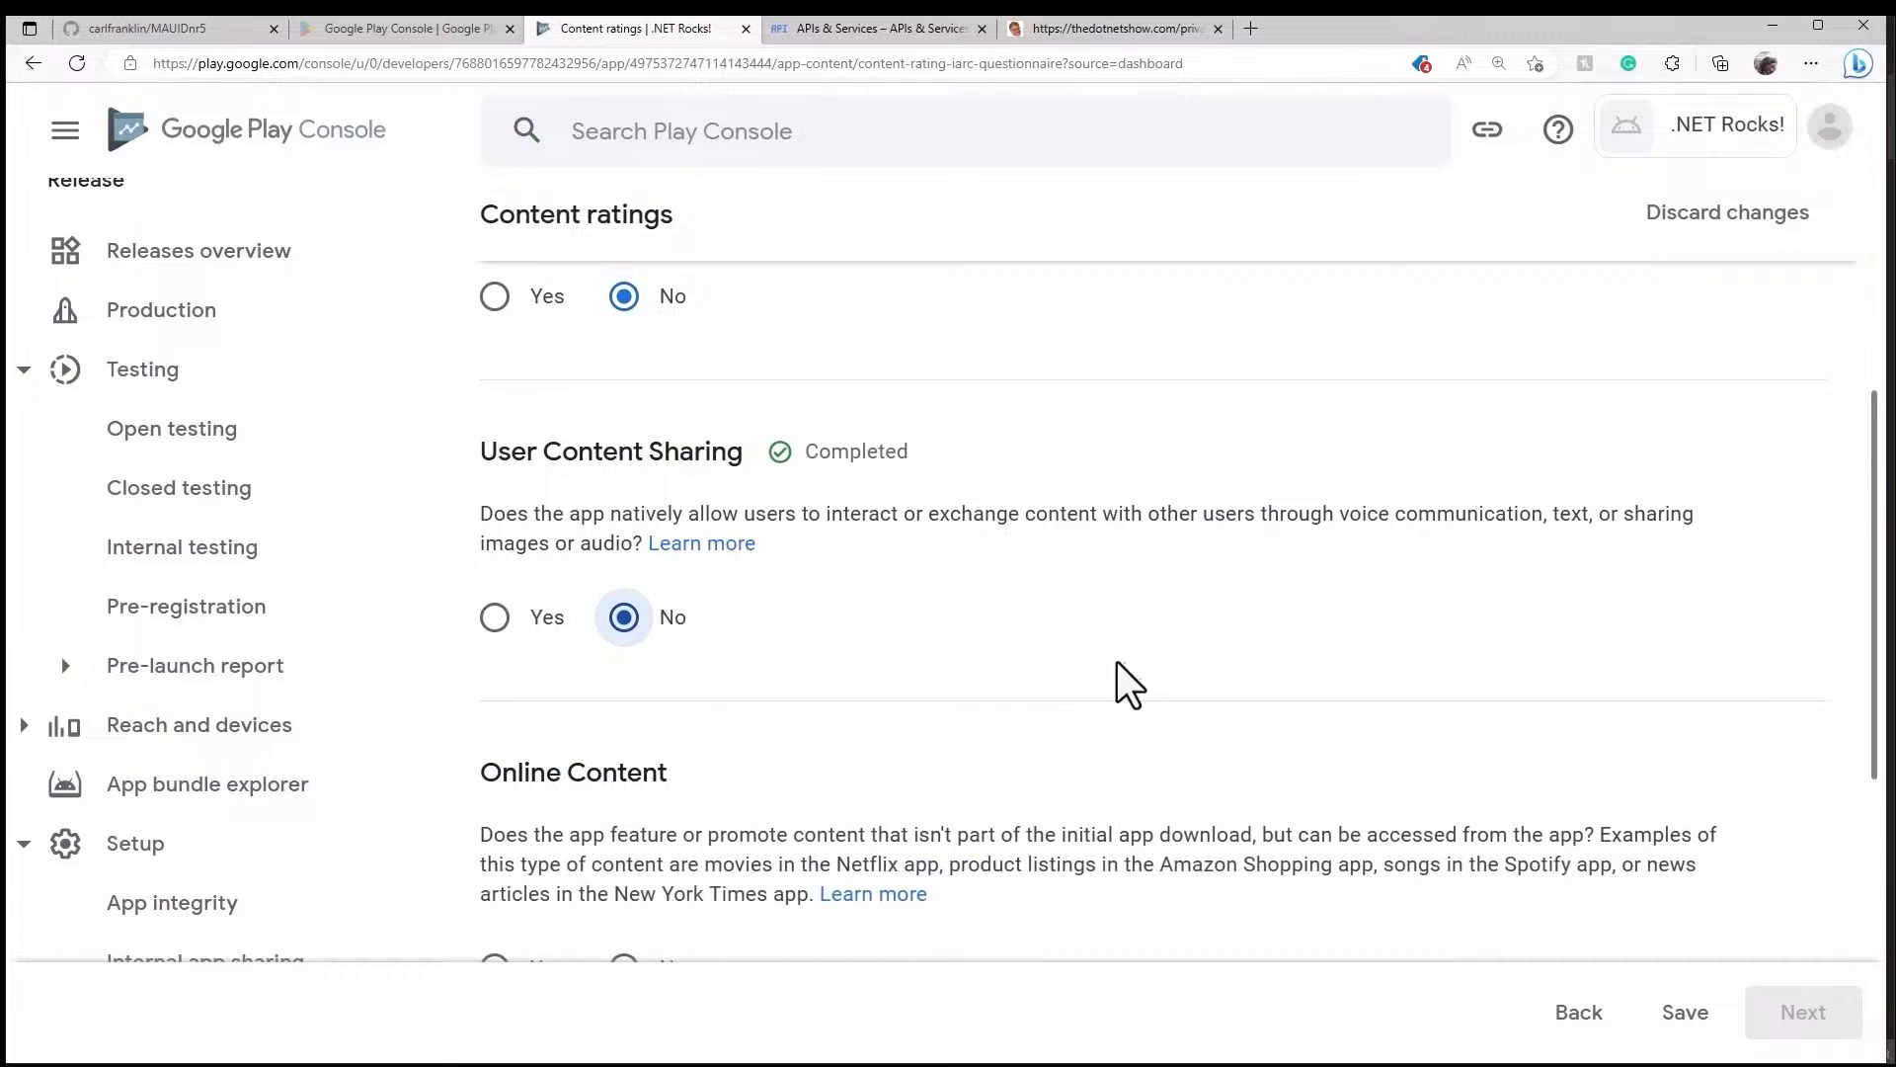
scroll(1140, 666, "down", 4)
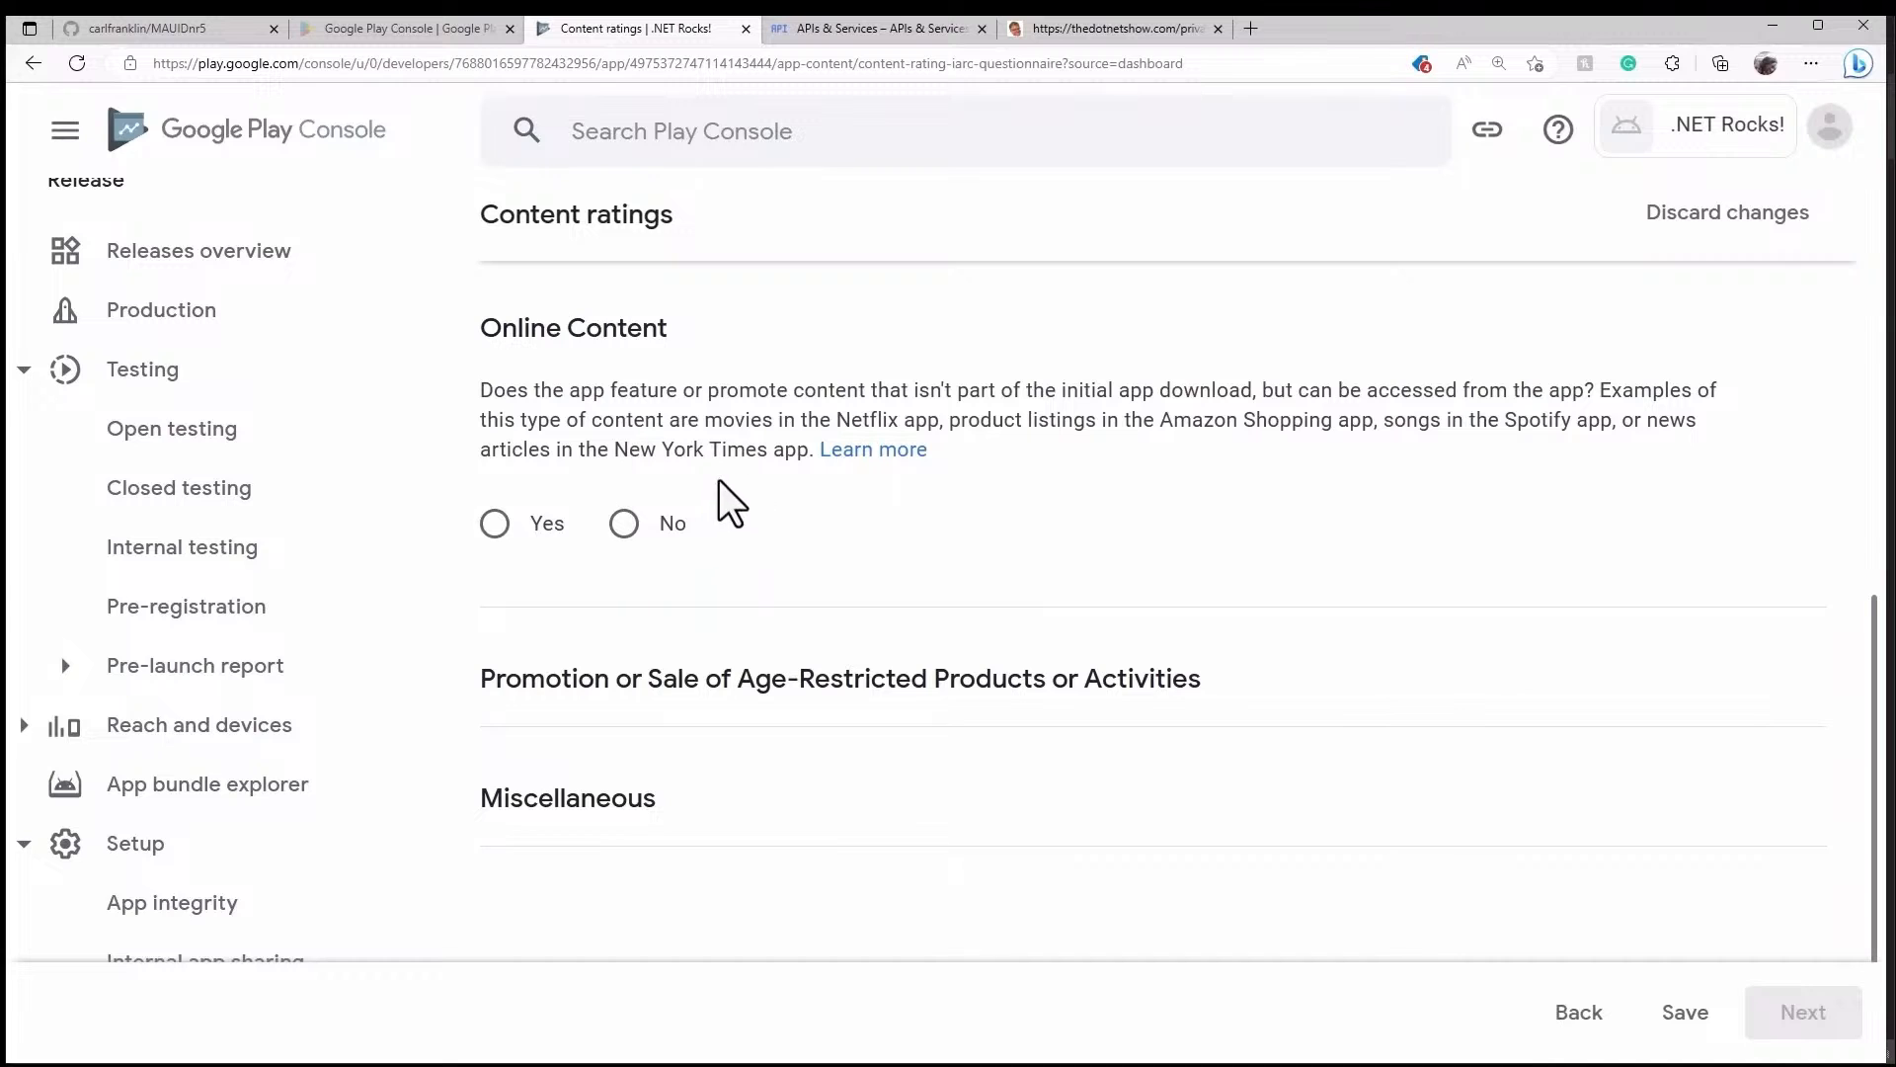
left_click(494, 523)
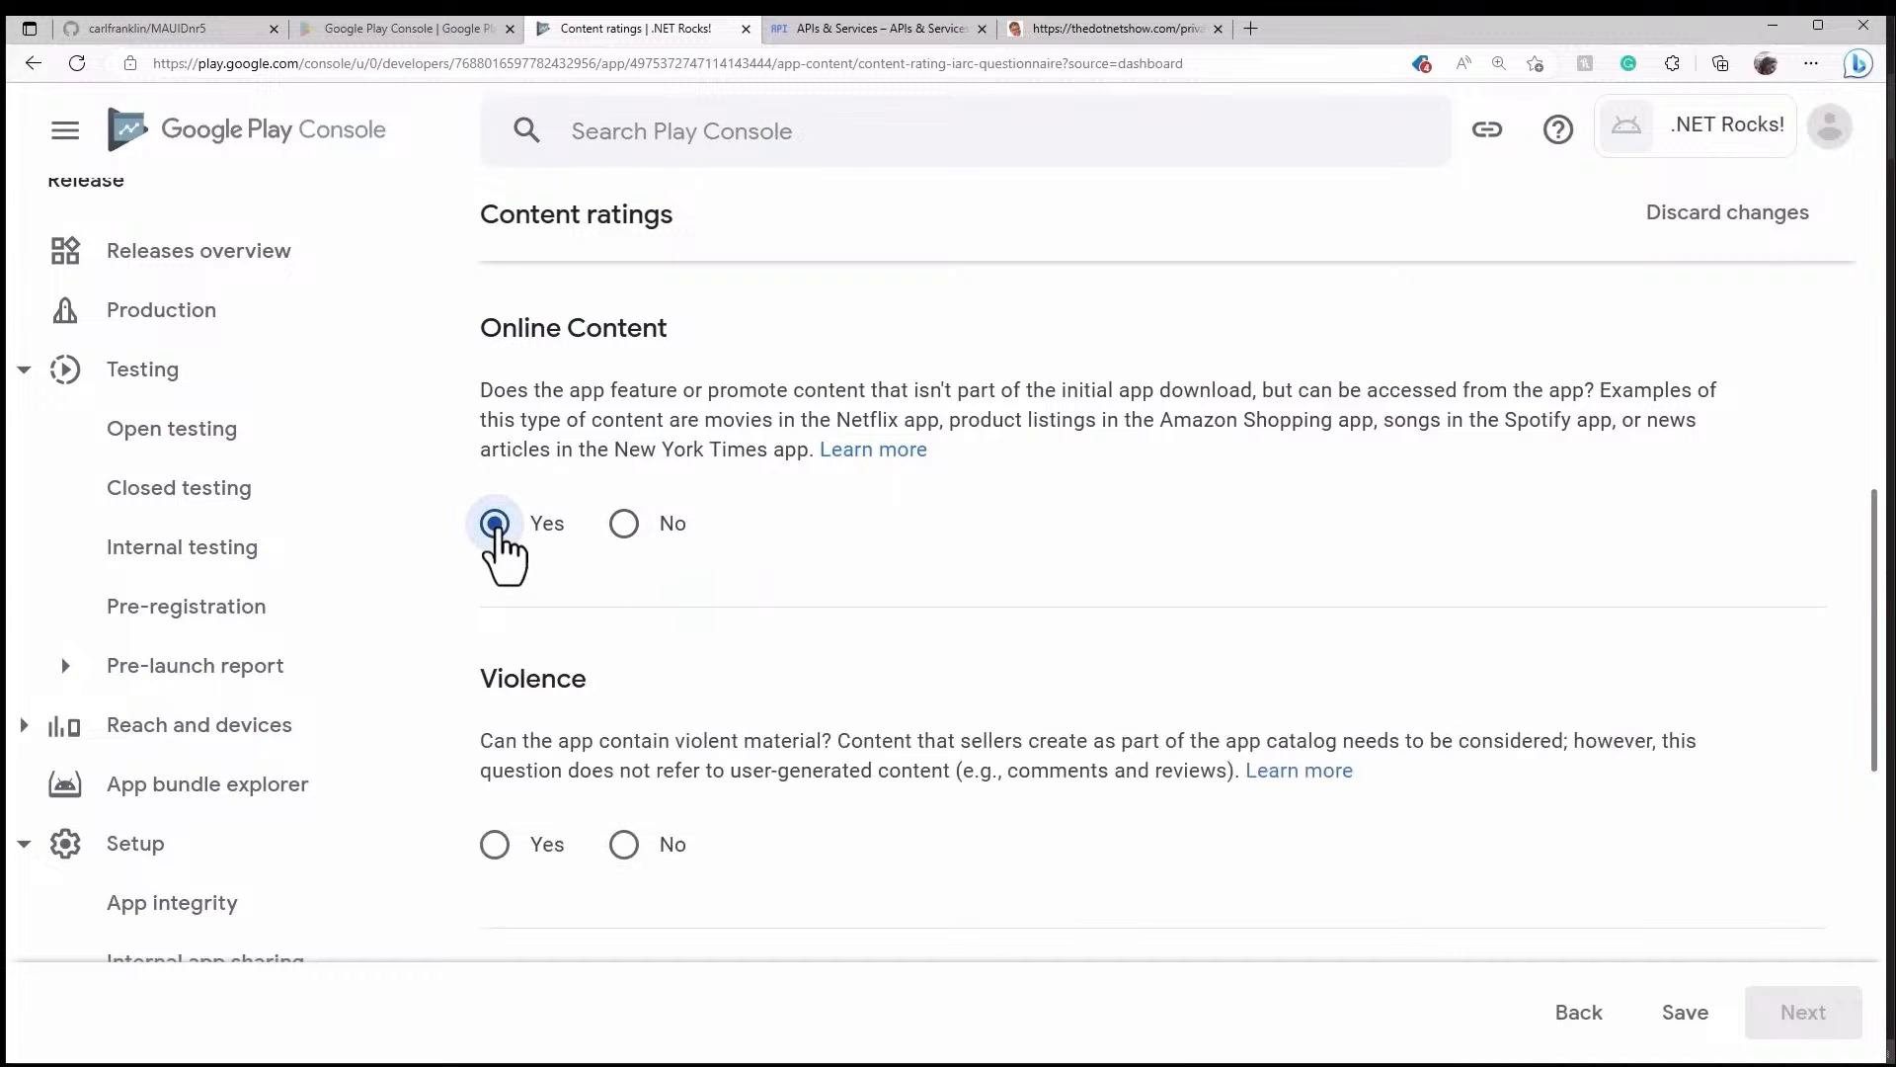
scroll(864, 582, "down", 3)
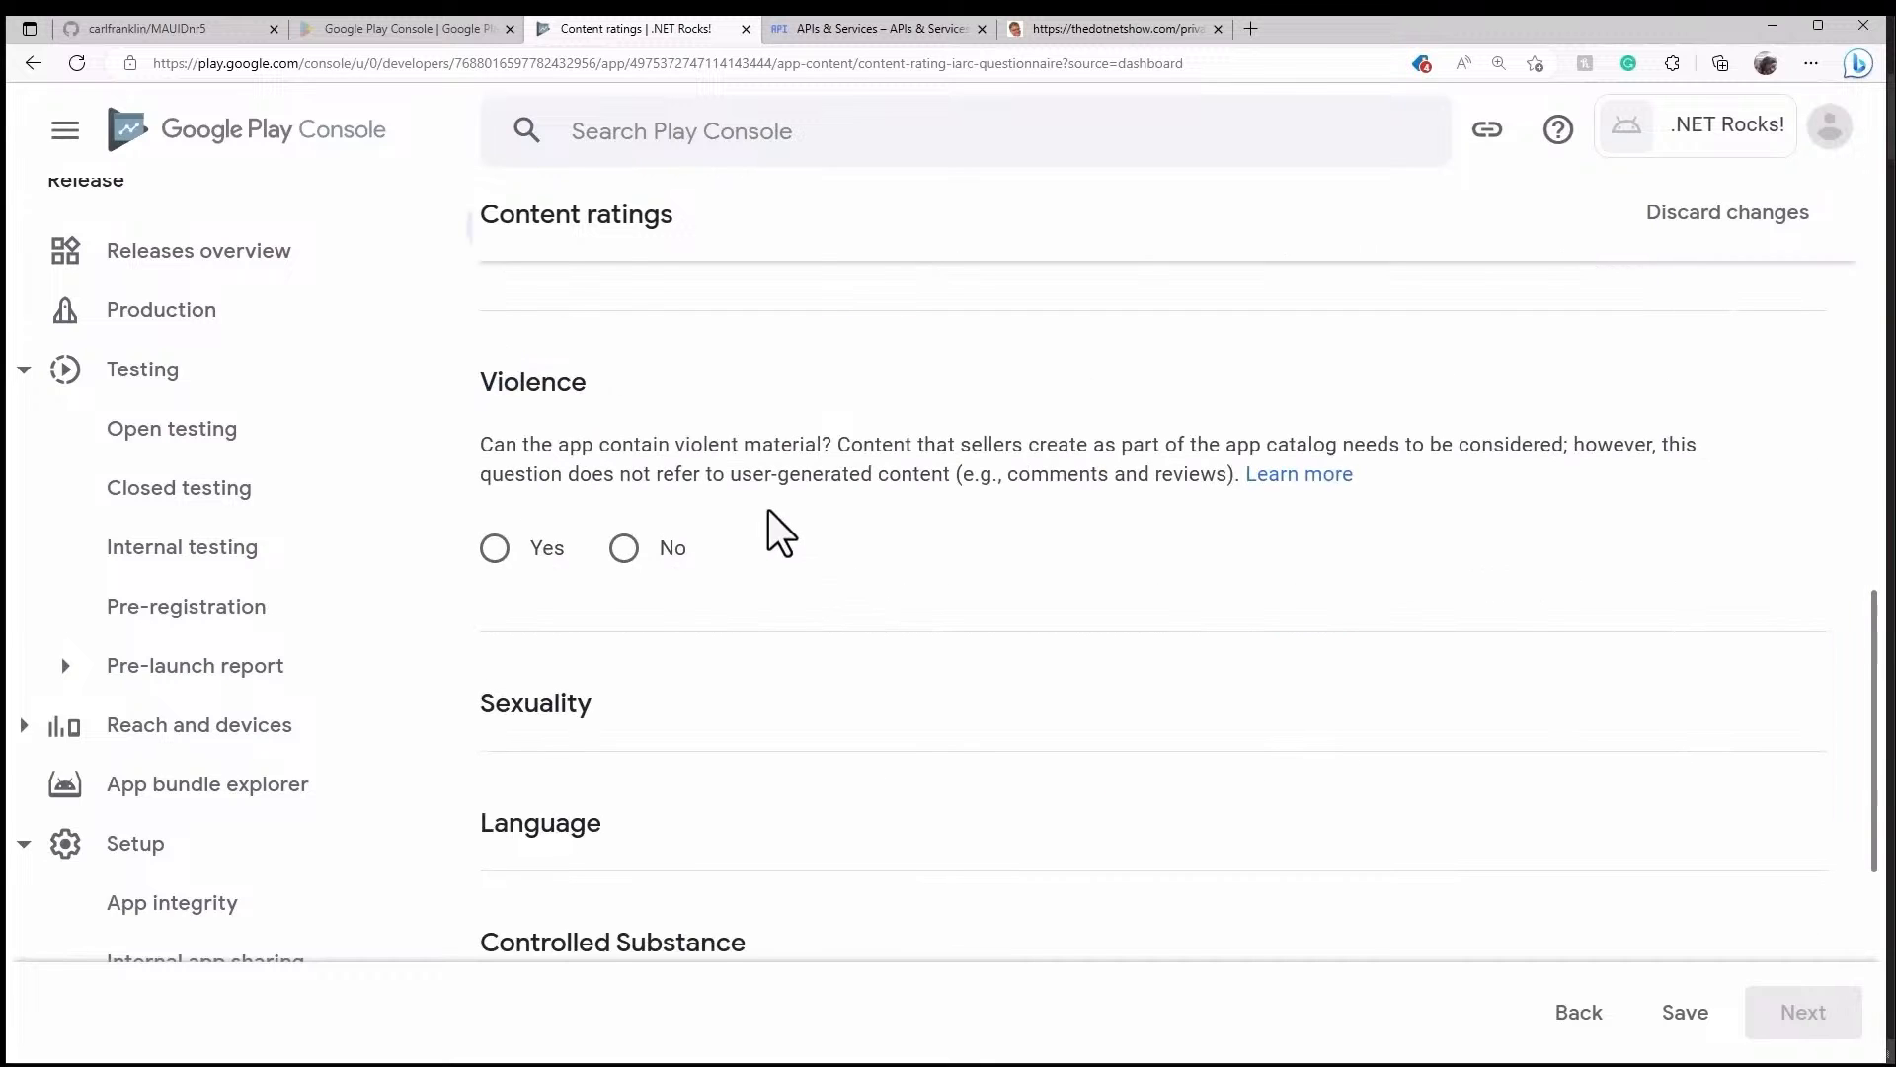
left_click(624, 548)
scroll(845, 553, "down", 3)
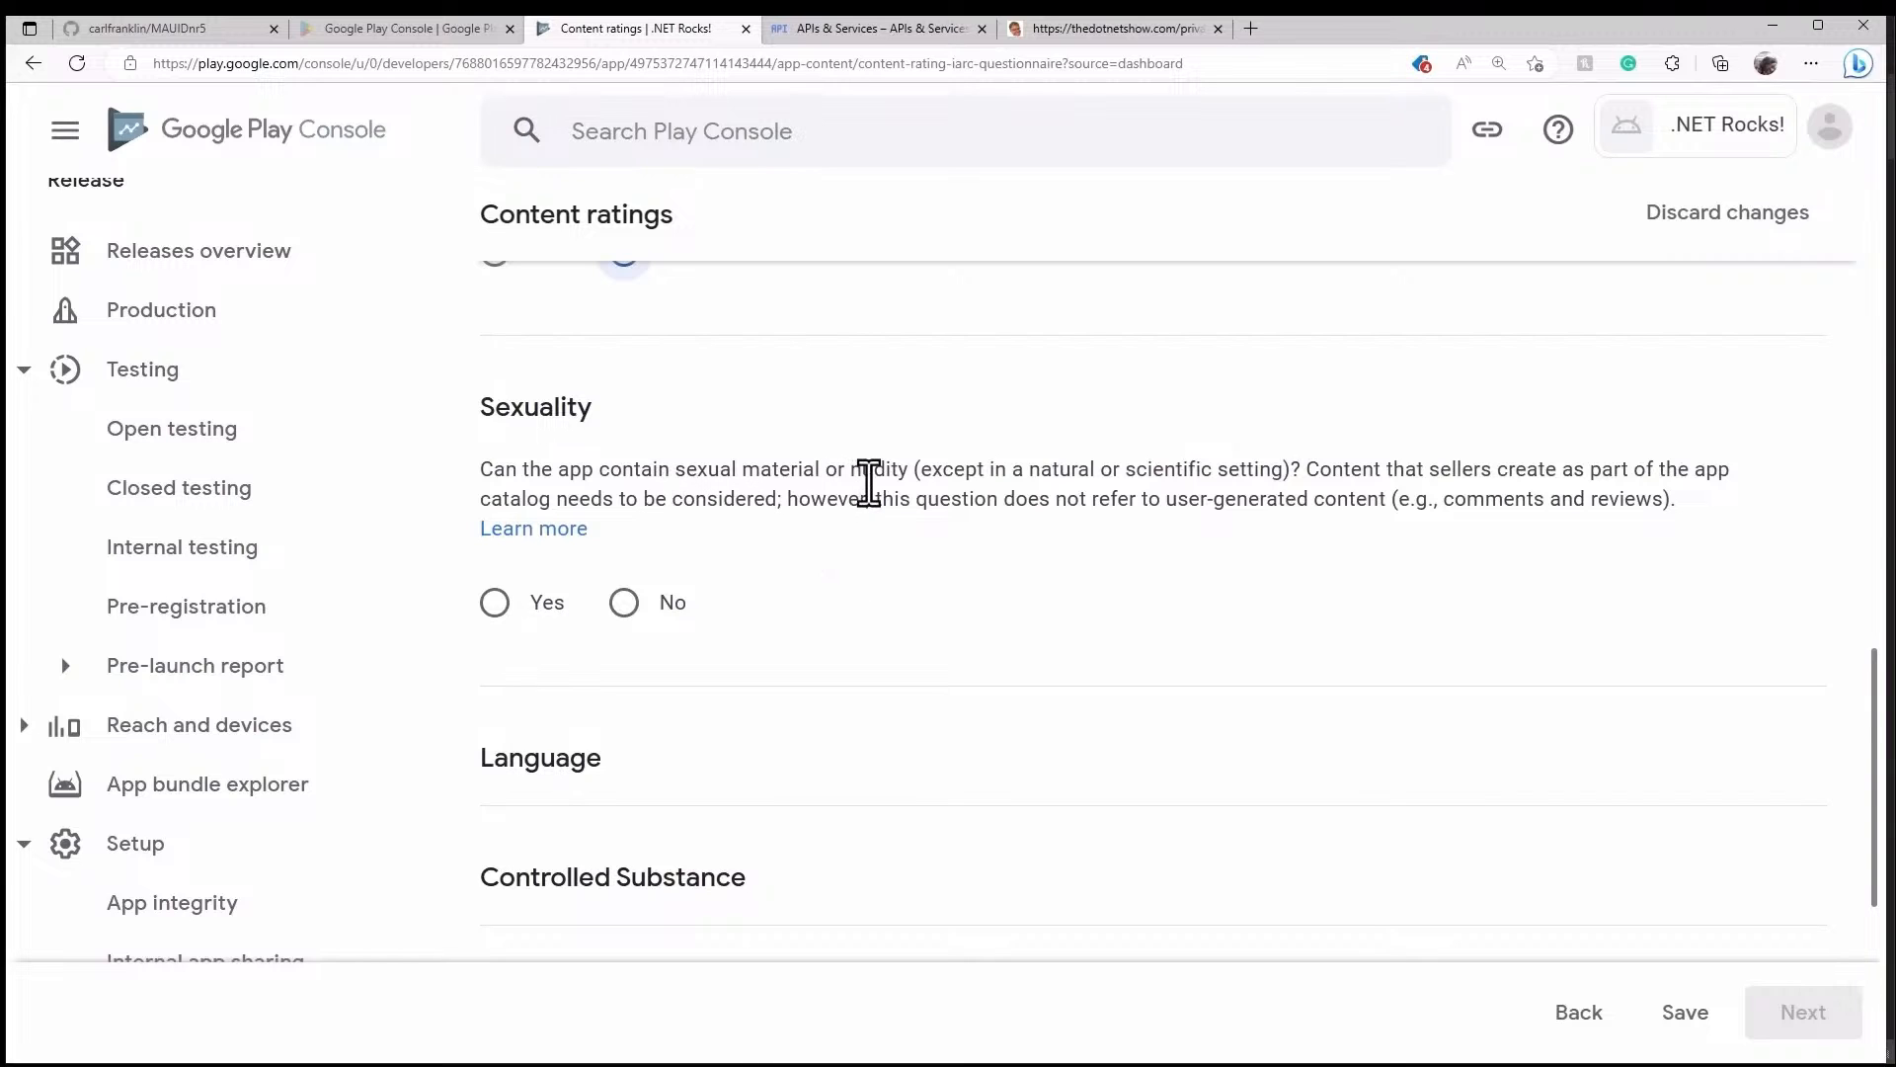
left_click(624, 603)
scroll(870, 583, "down", 3)
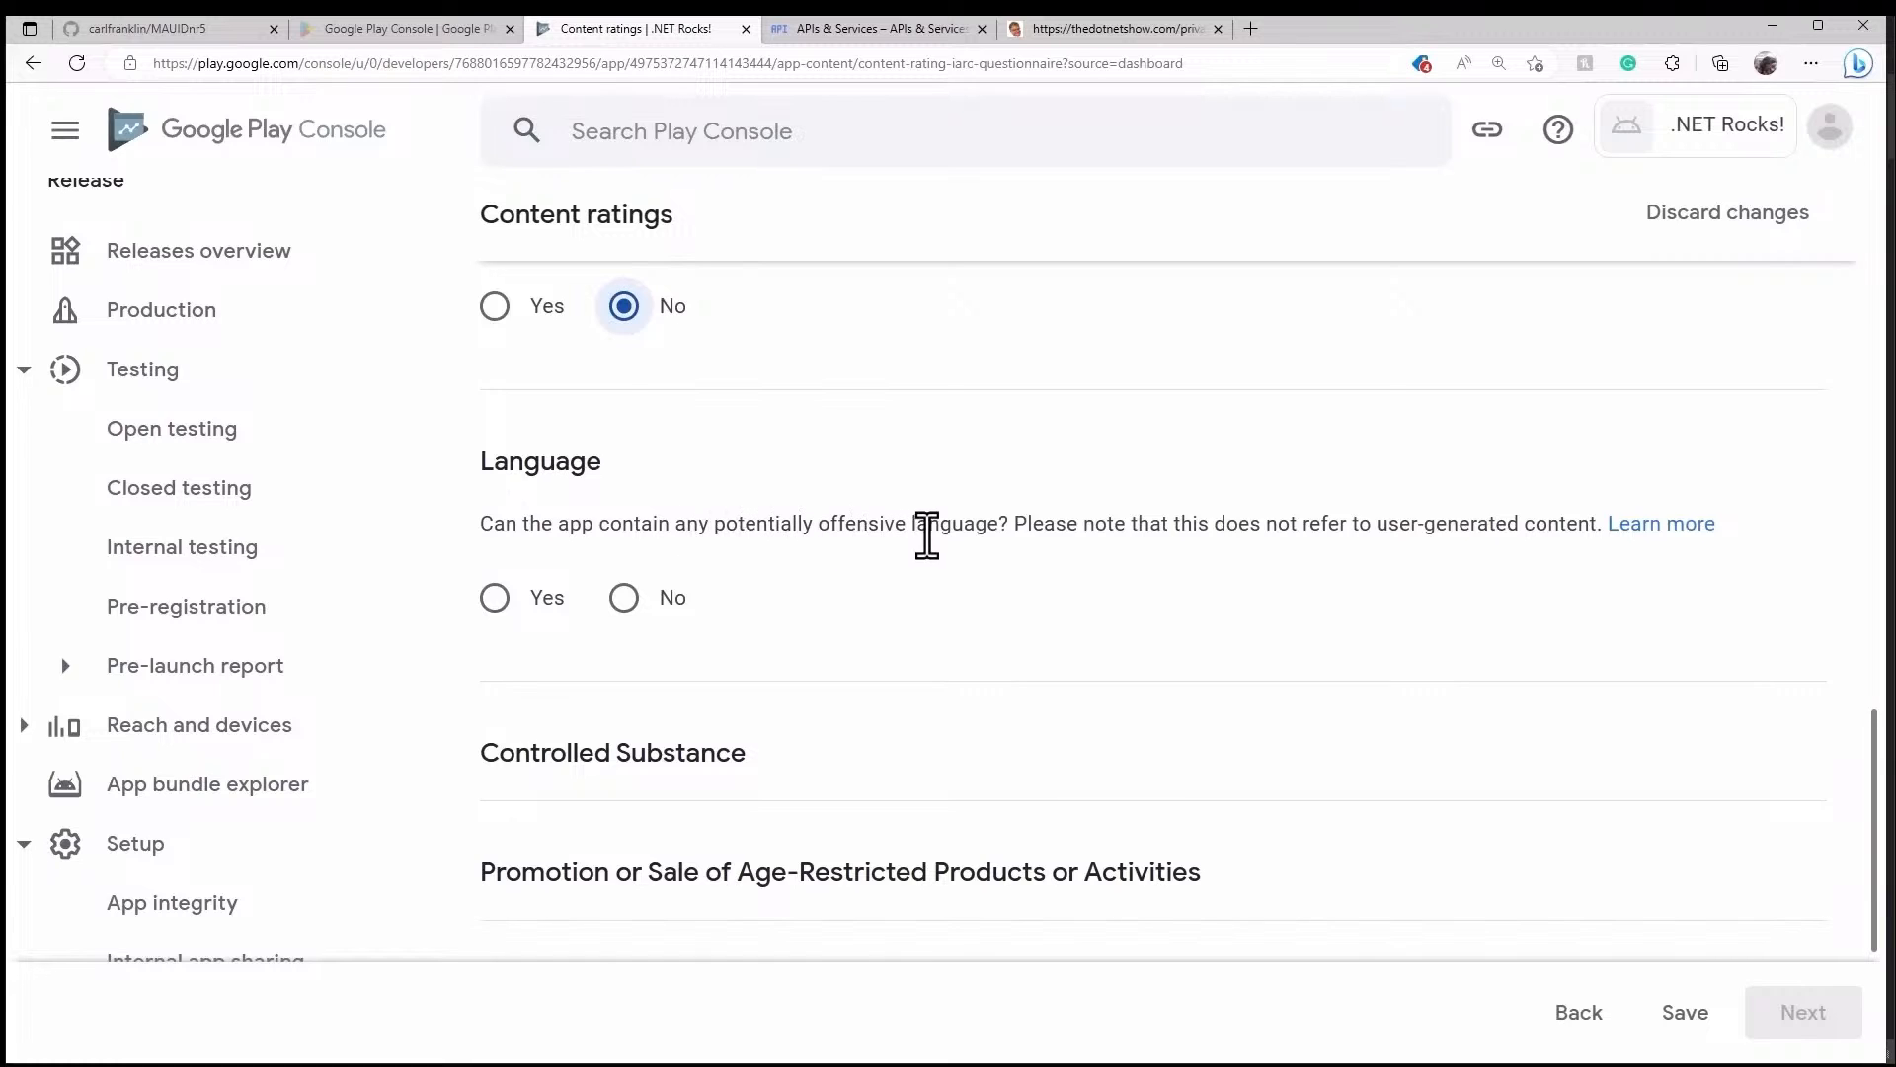
left_click(625, 599)
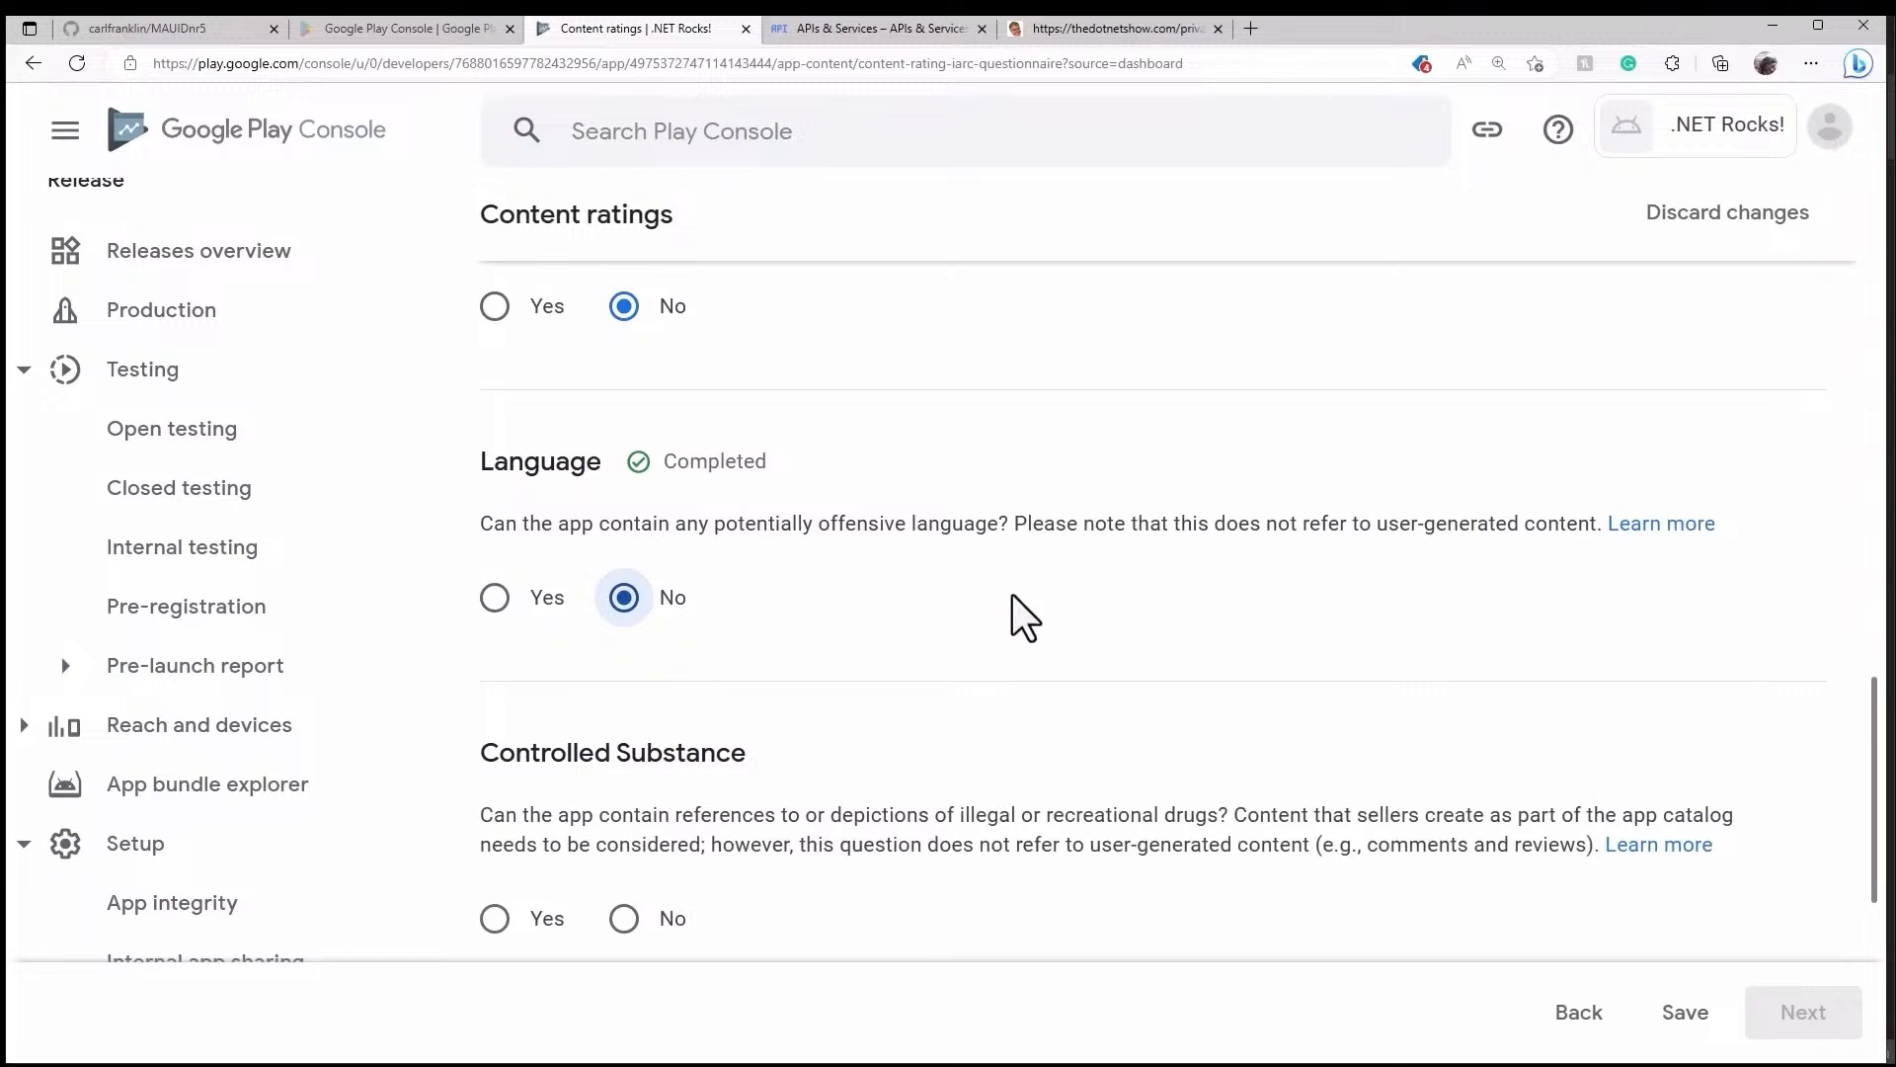
scroll(1013, 594, "down", 3)
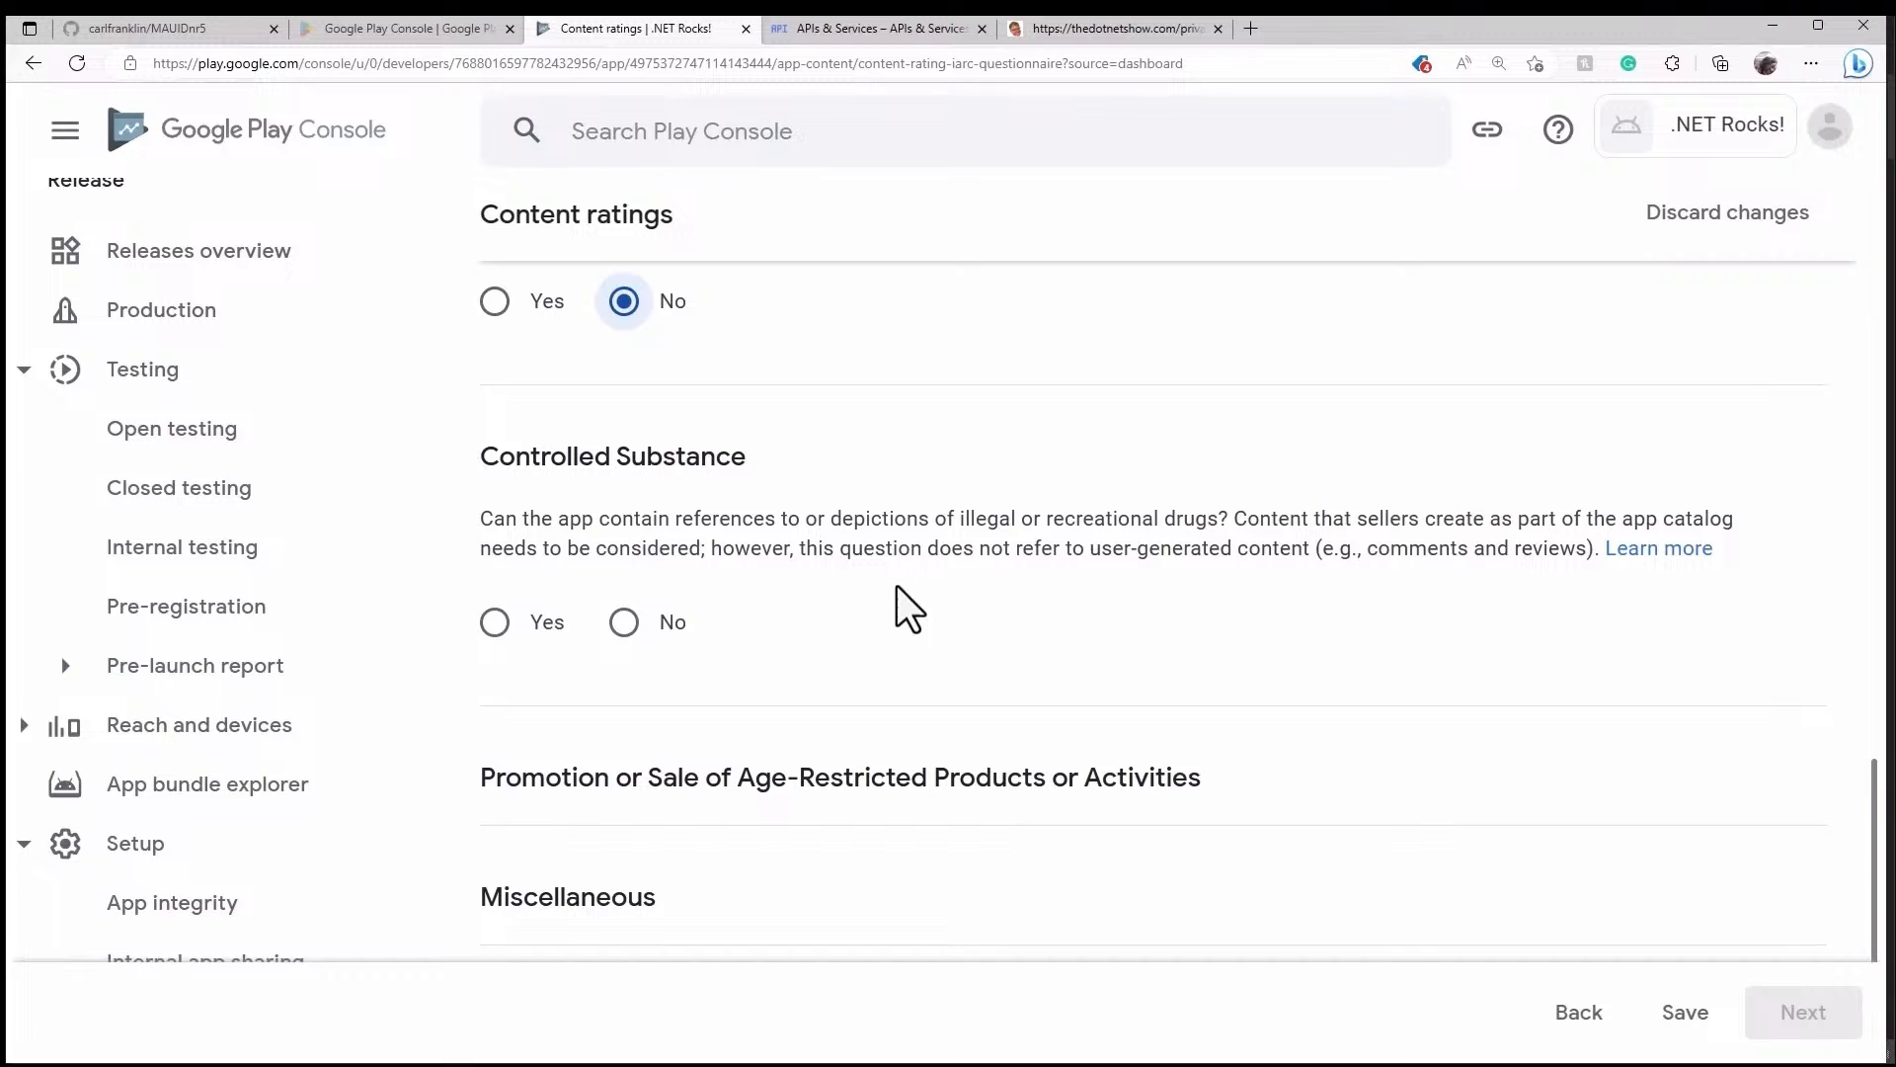
- Answer No to controlled substances, age-restricted products, location sharing, digital purchases and browser; Yes to news/educational
left_click(625, 624)
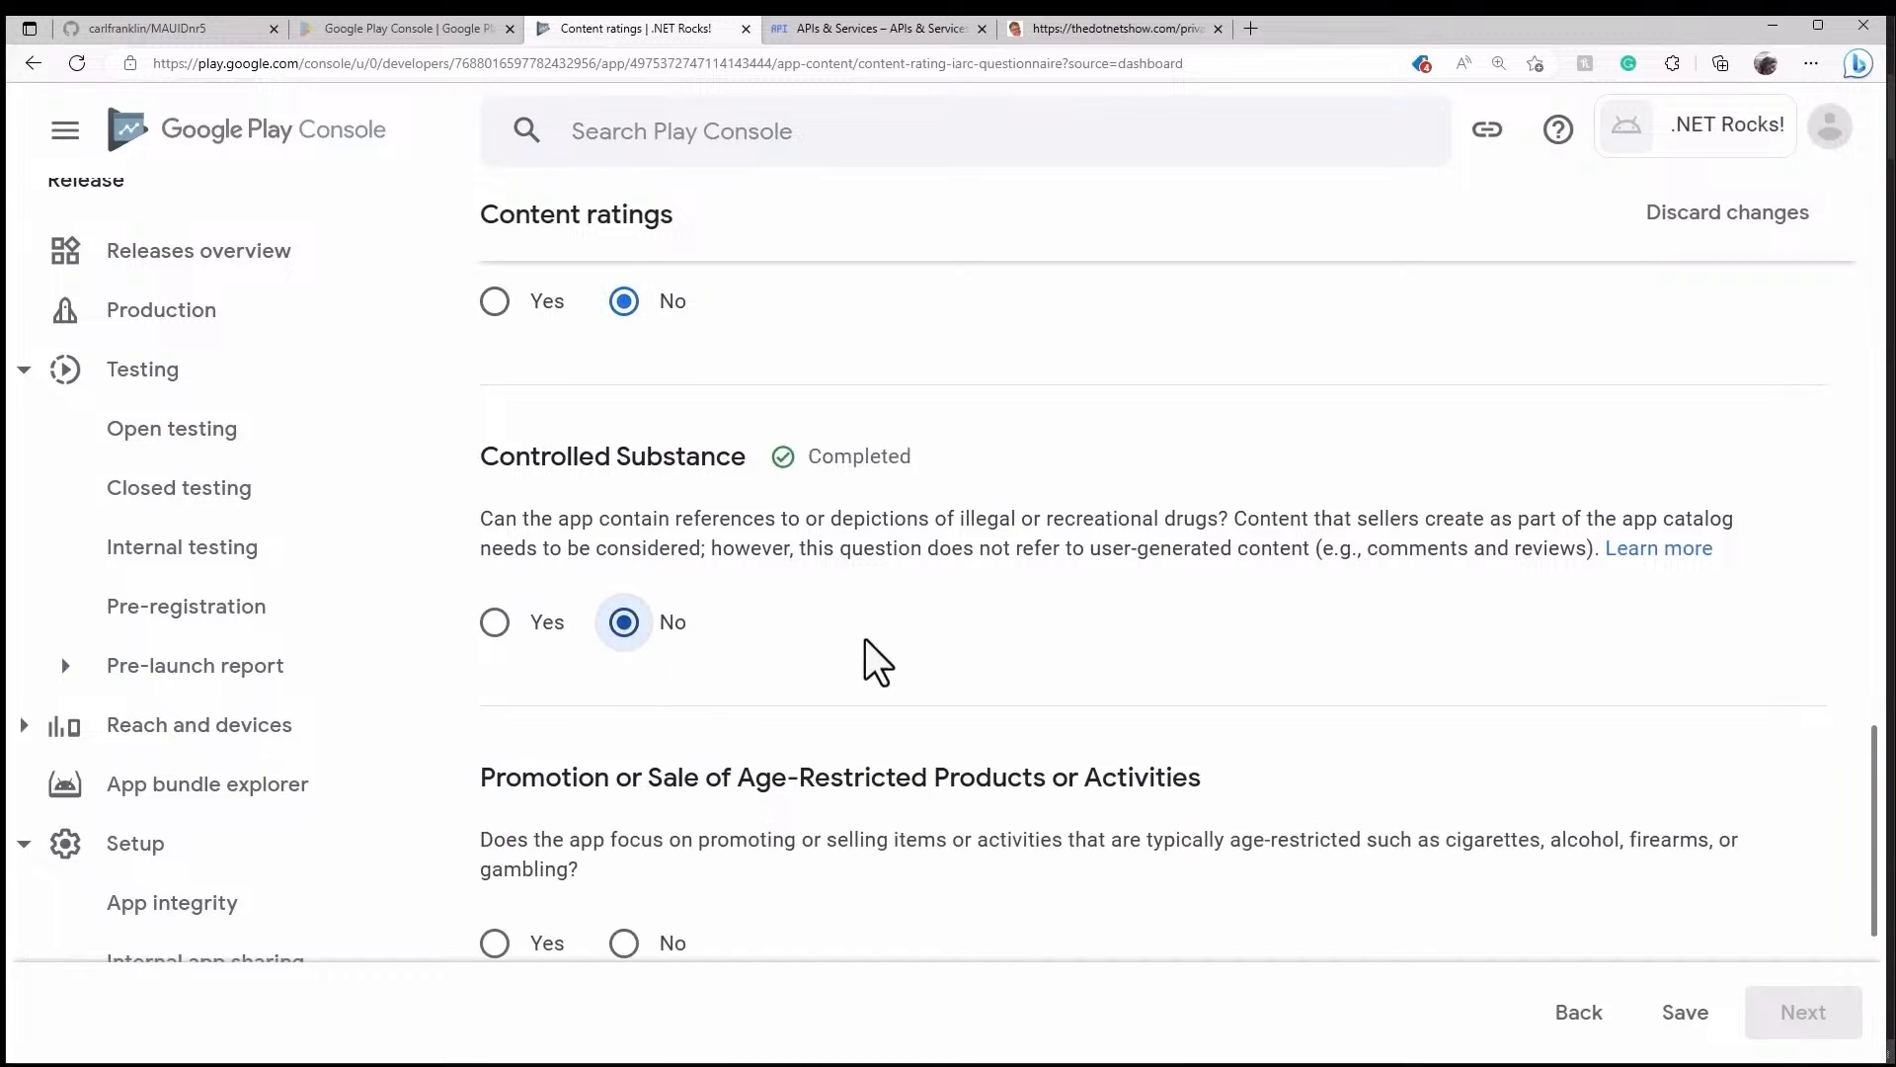
scroll(869, 632, "down", 3)
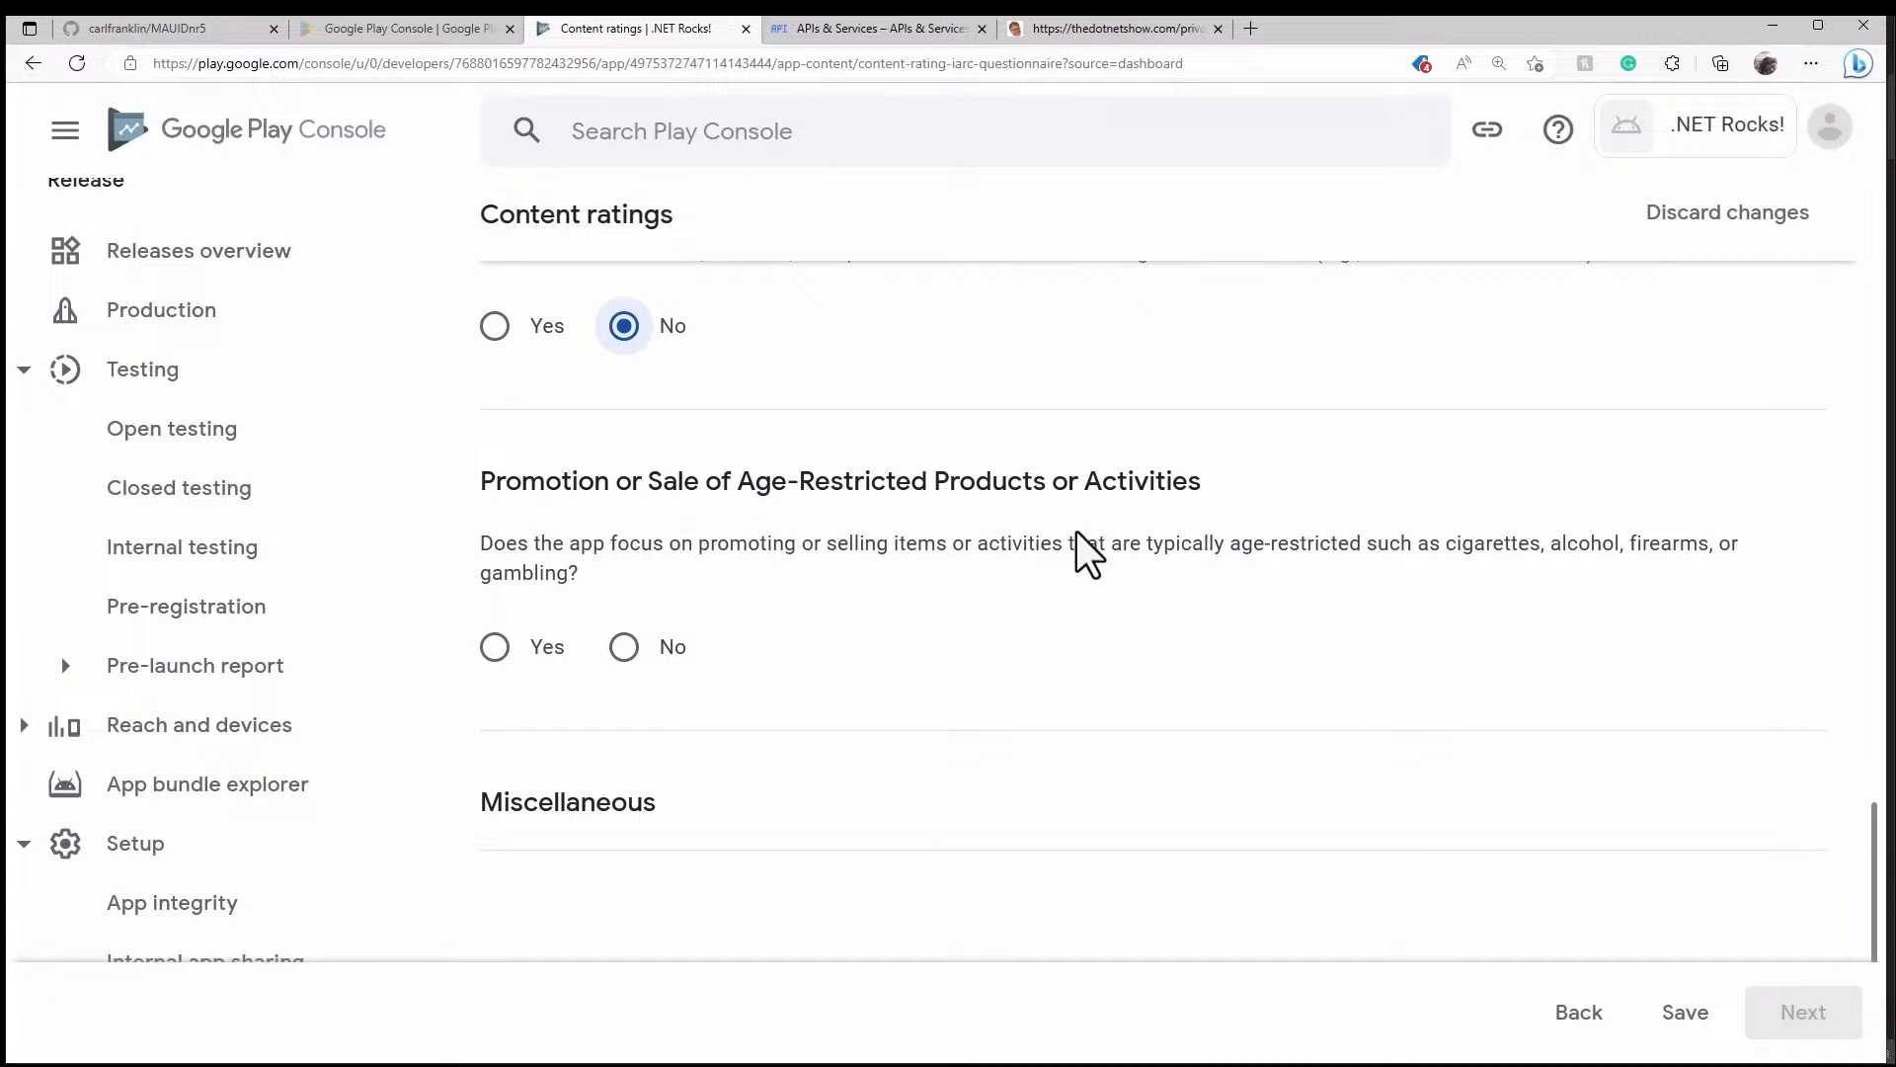
left_click(630, 652)
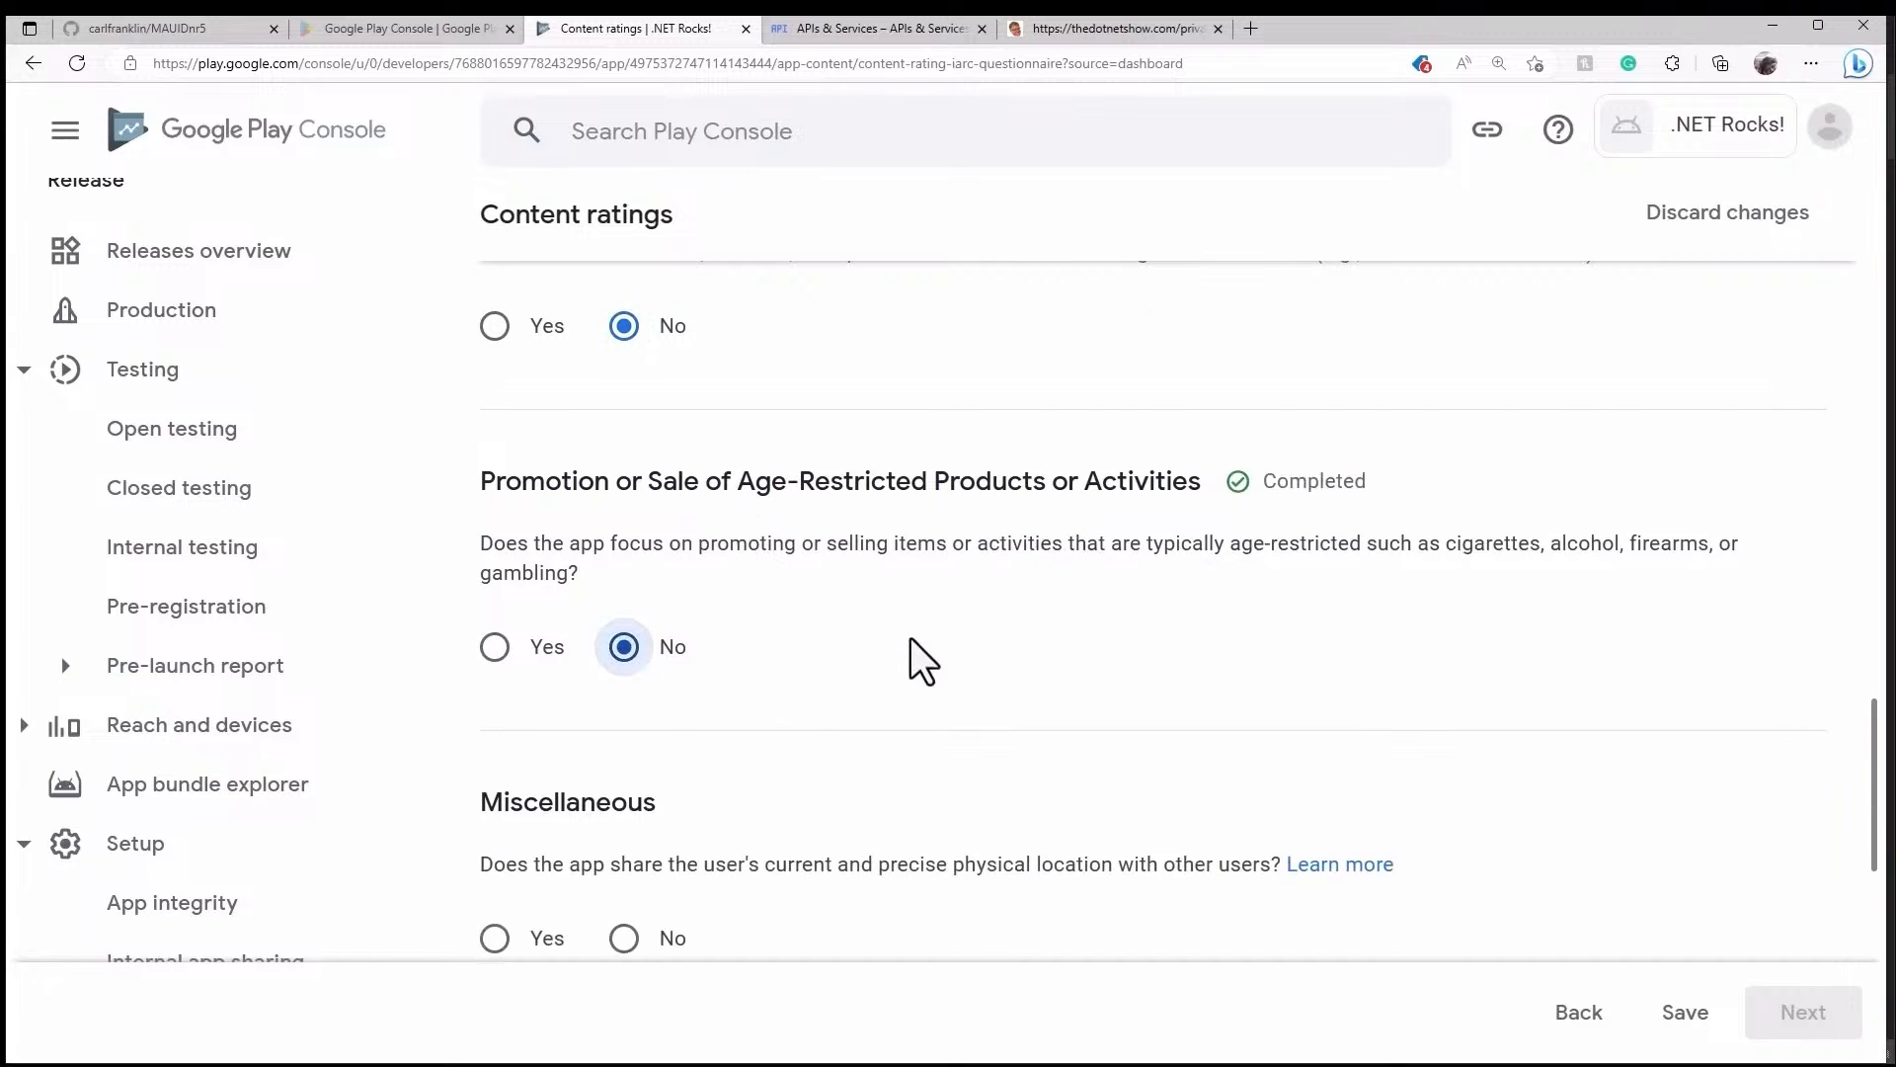
scroll(911, 638, "down", 3)
scroll(943, 617, "down", 2)
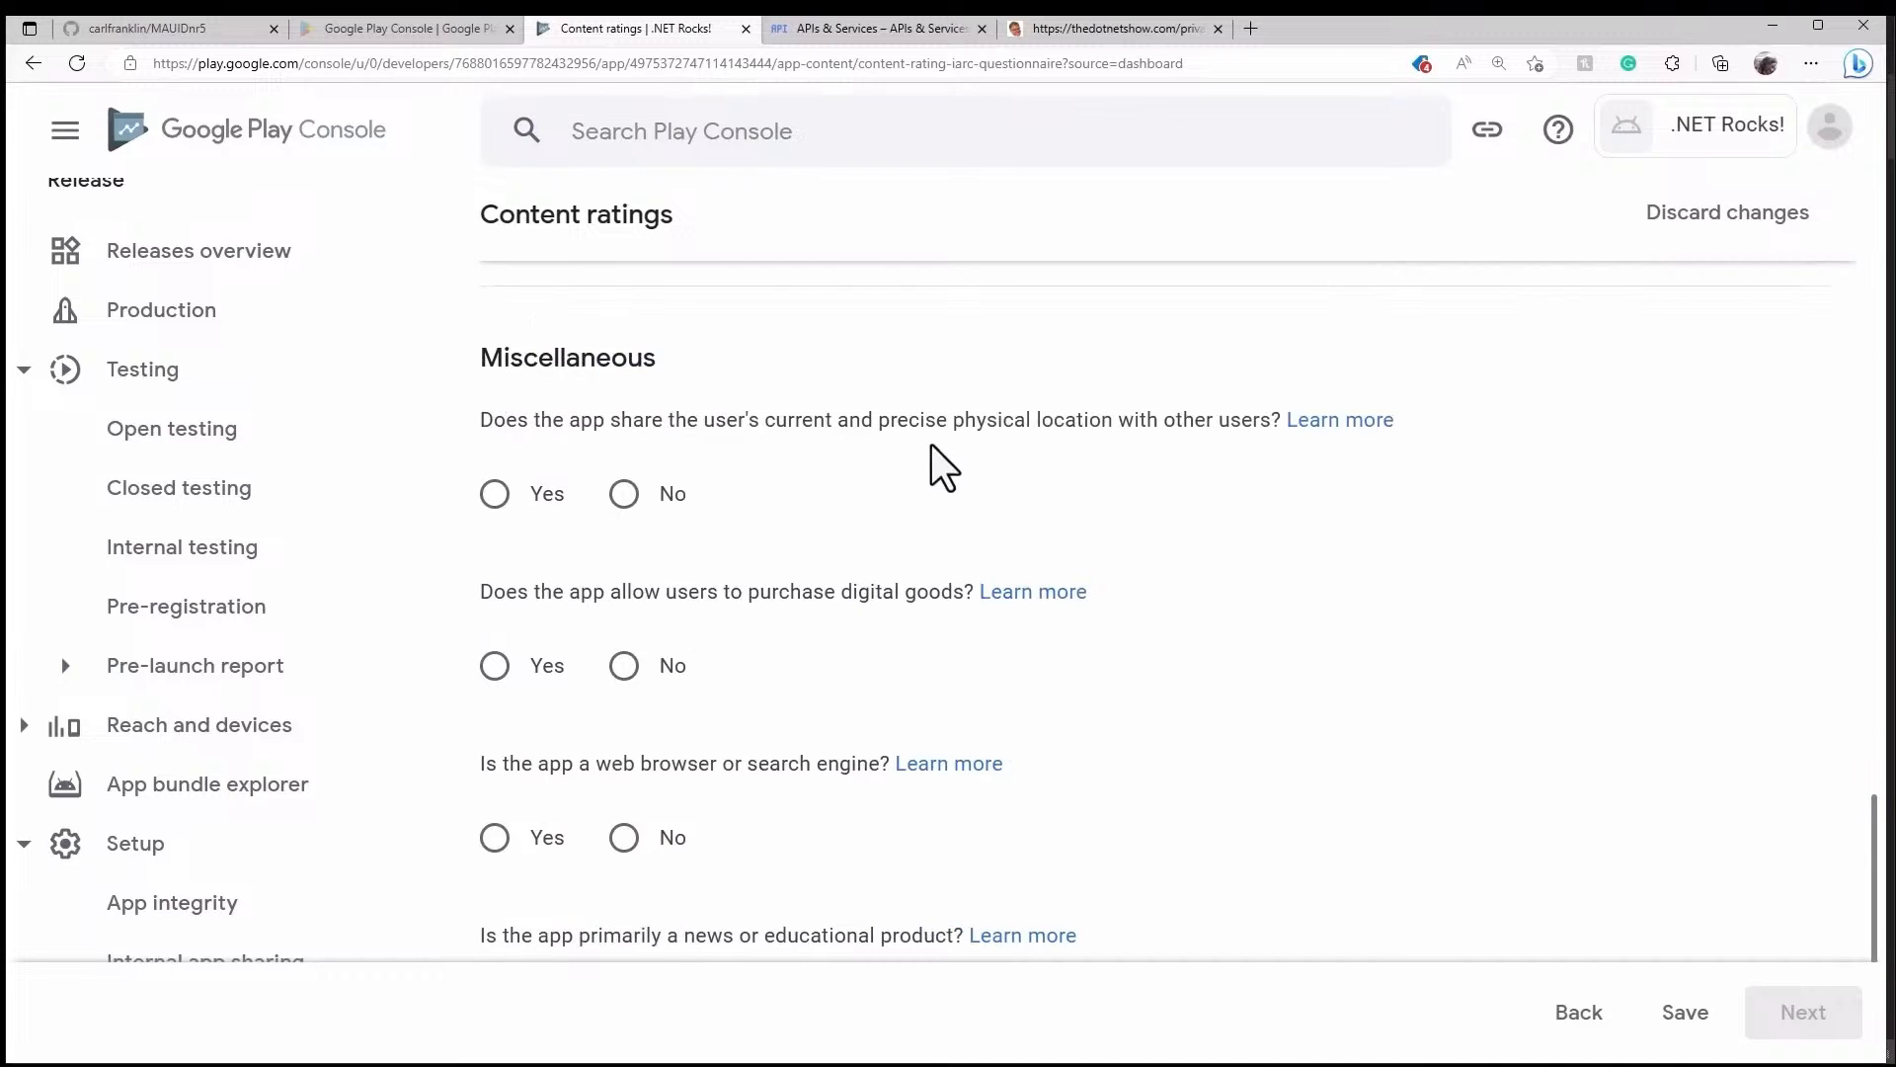
left_click(632, 495)
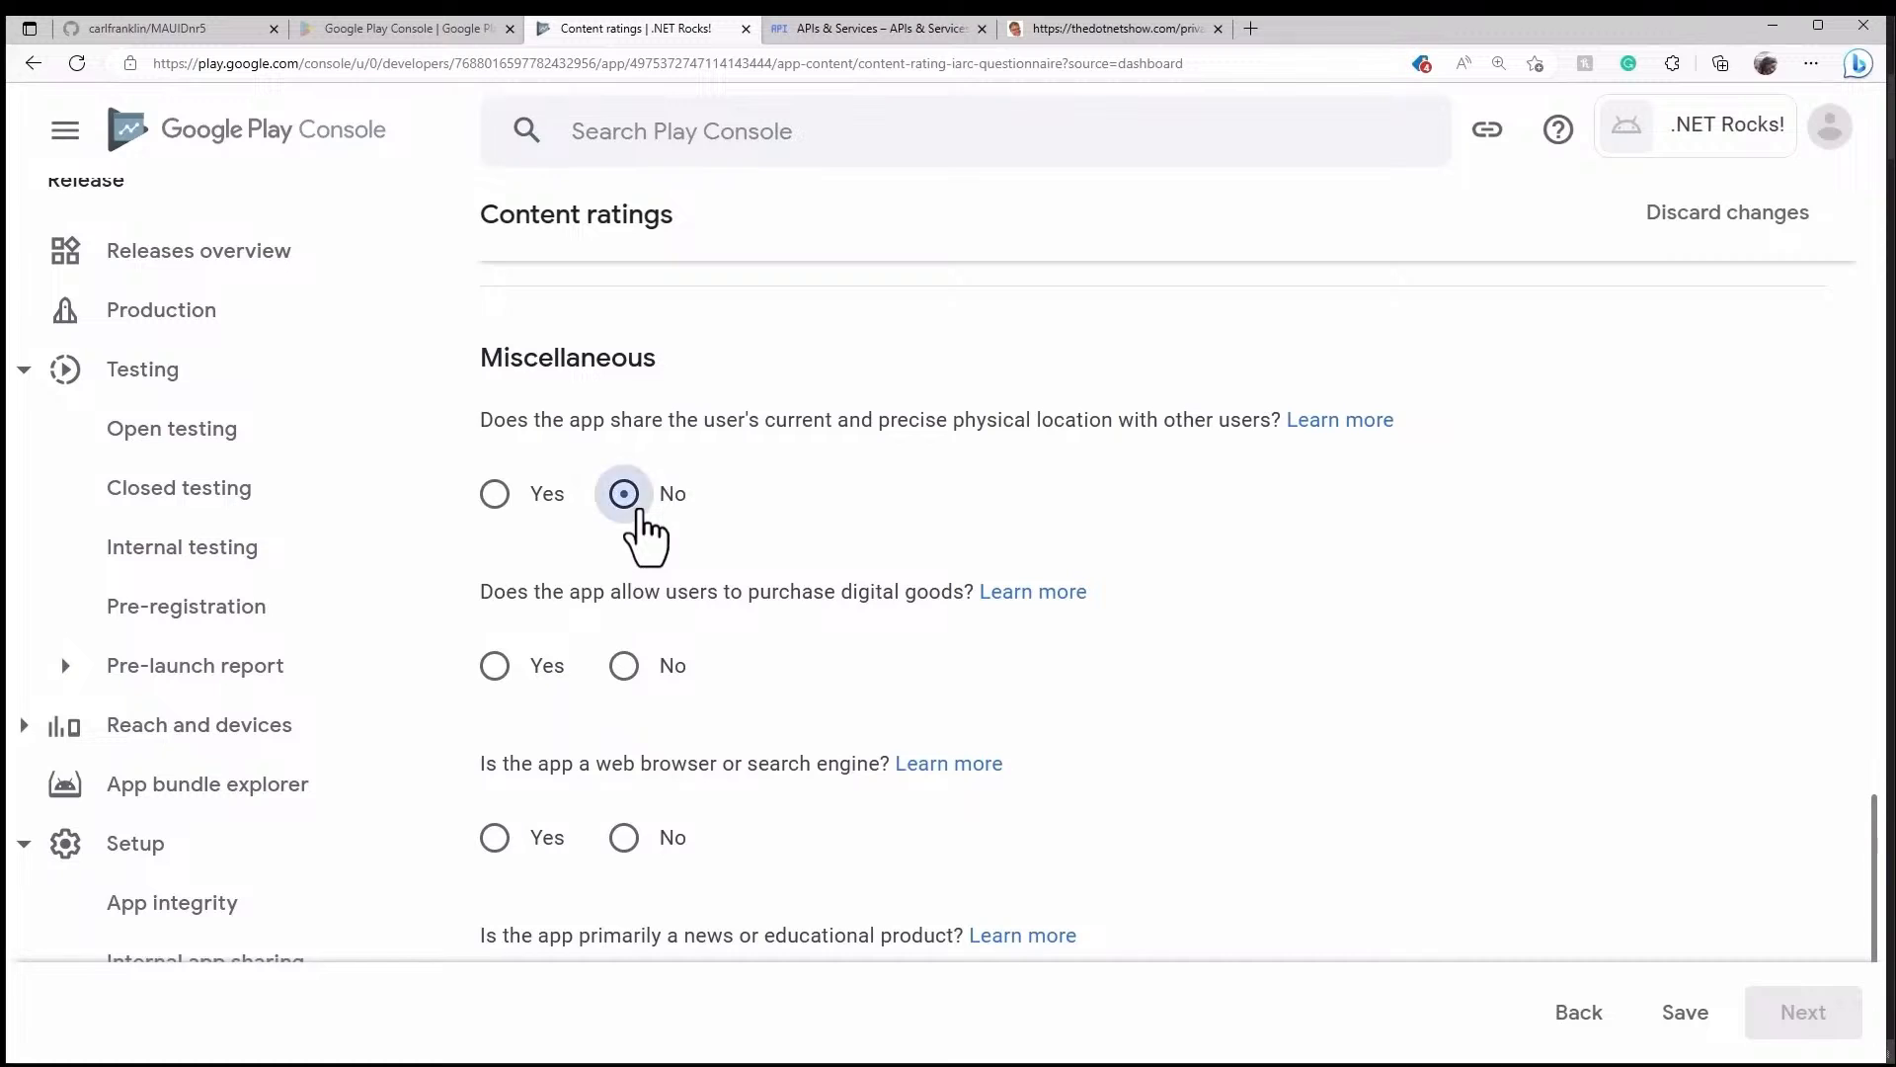
scroll(932, 505, "down", 2)
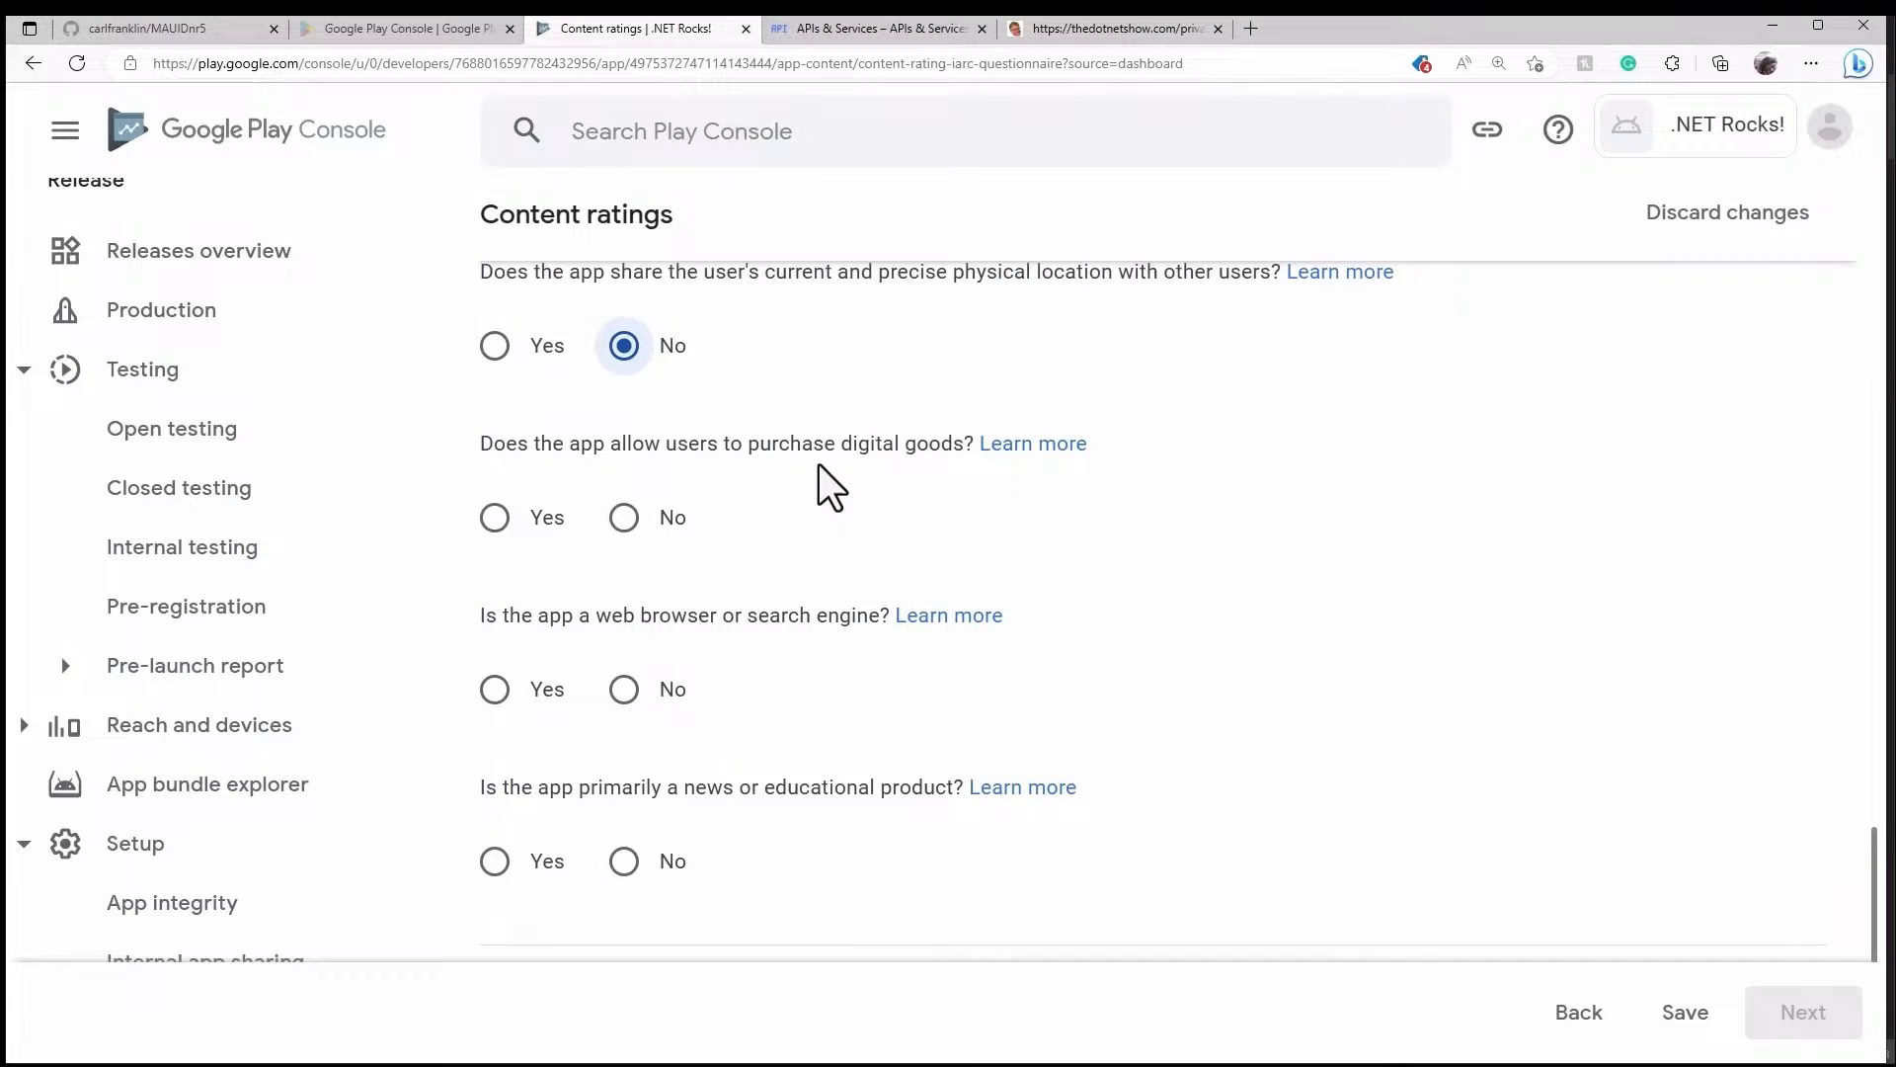
left_click(628, 516)
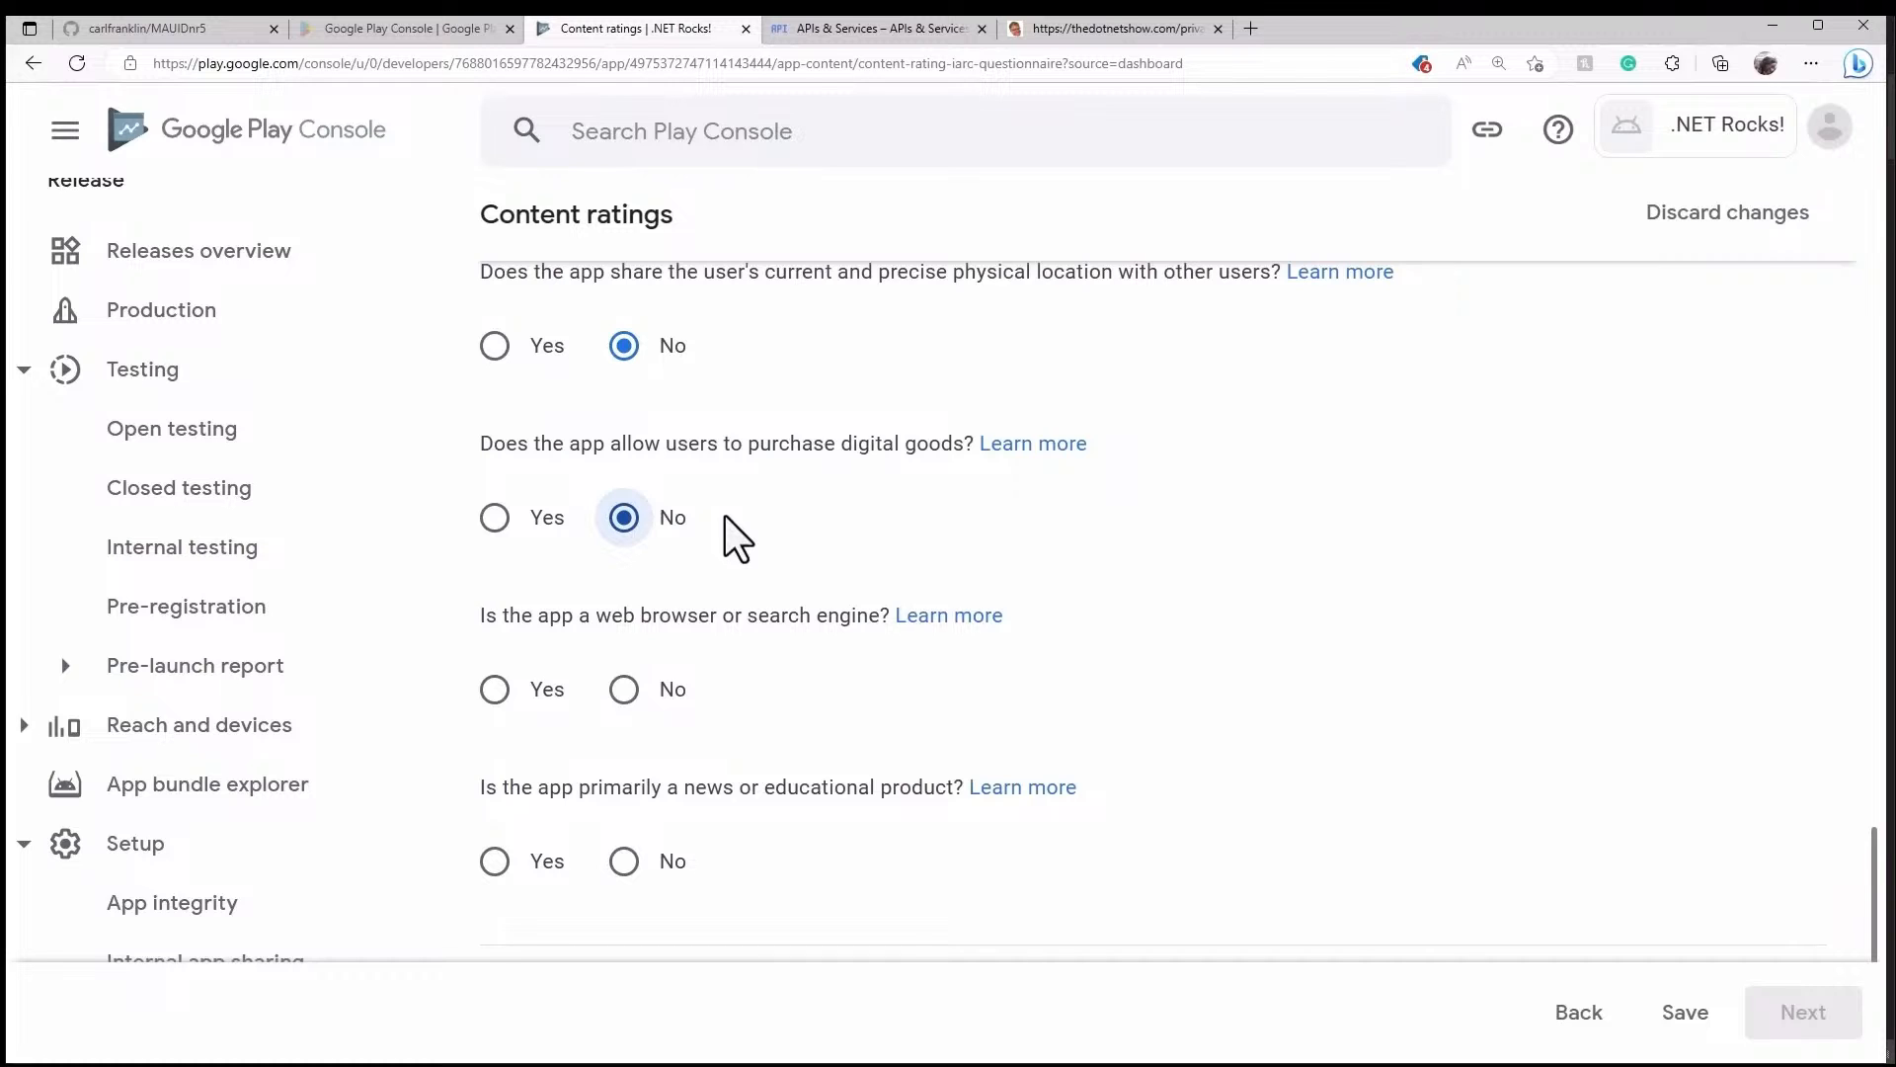
scroll(701, 484, "down", 2)
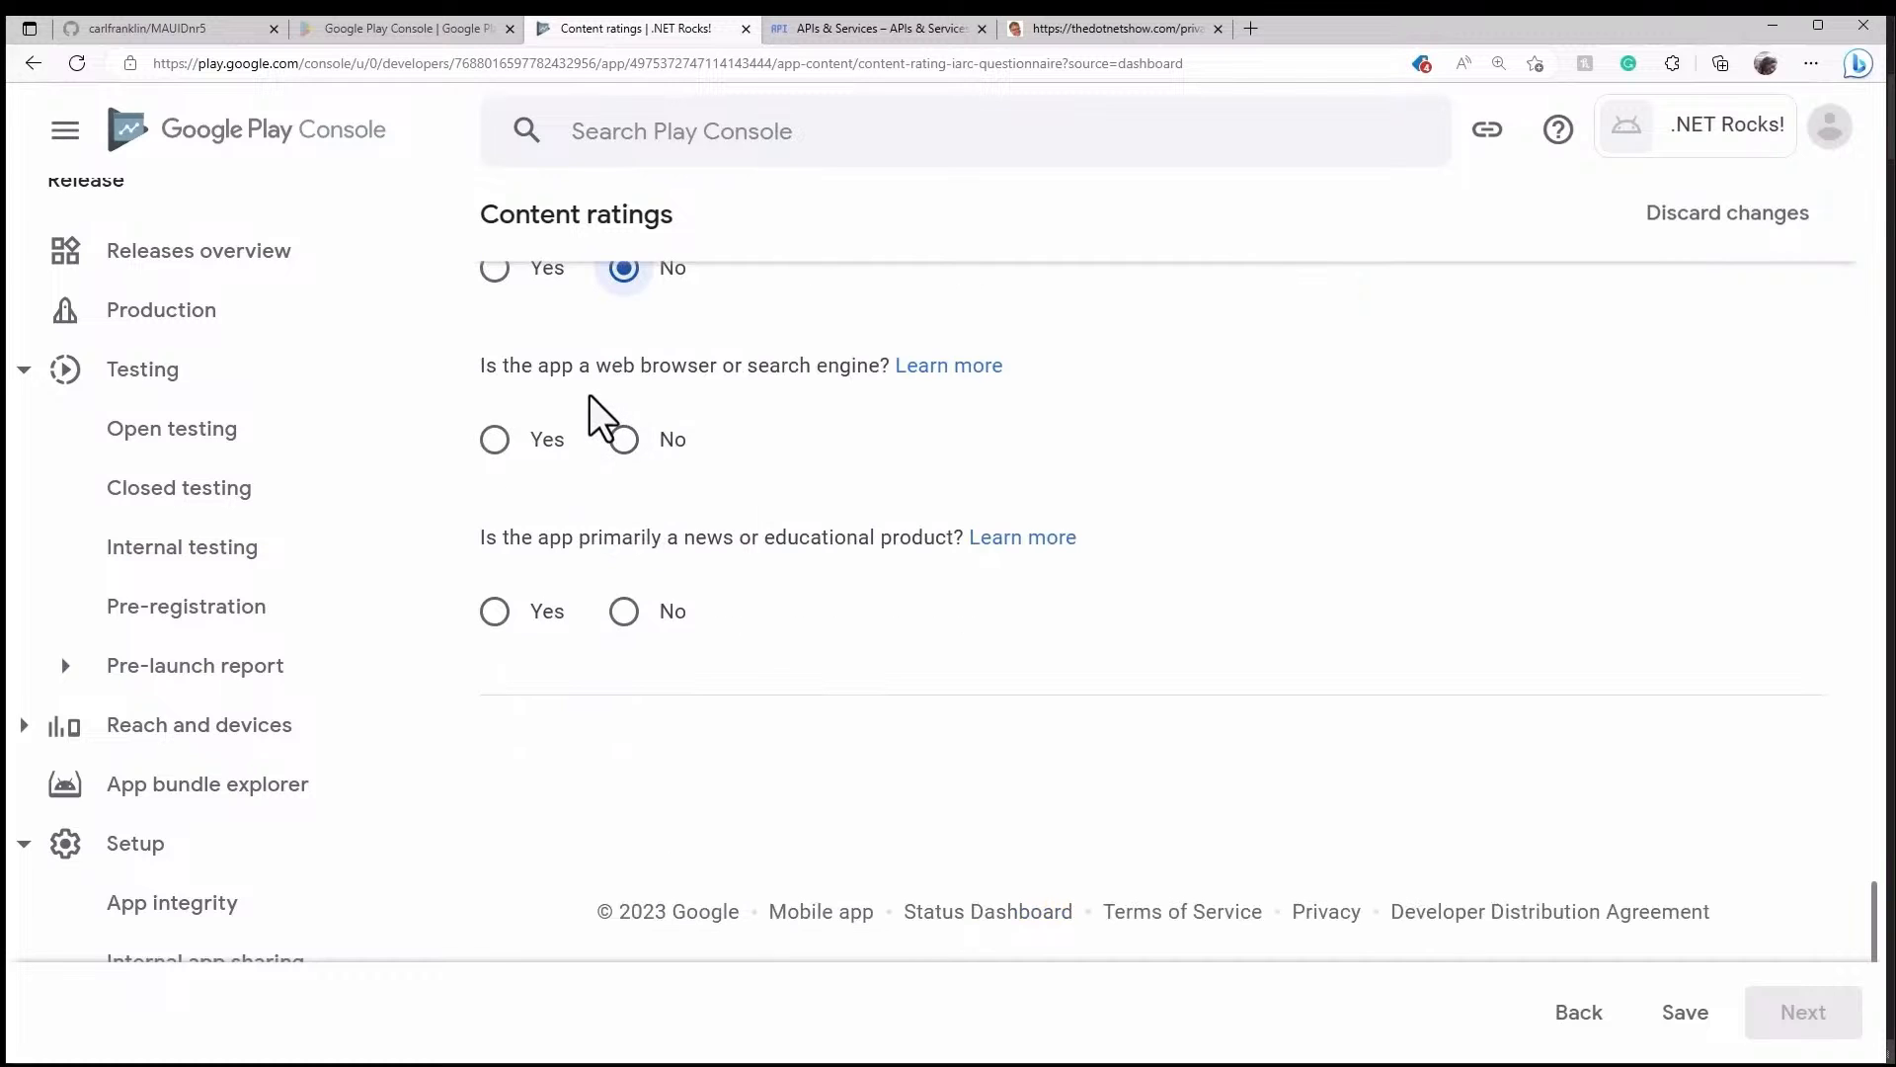
left_click(626, 443)
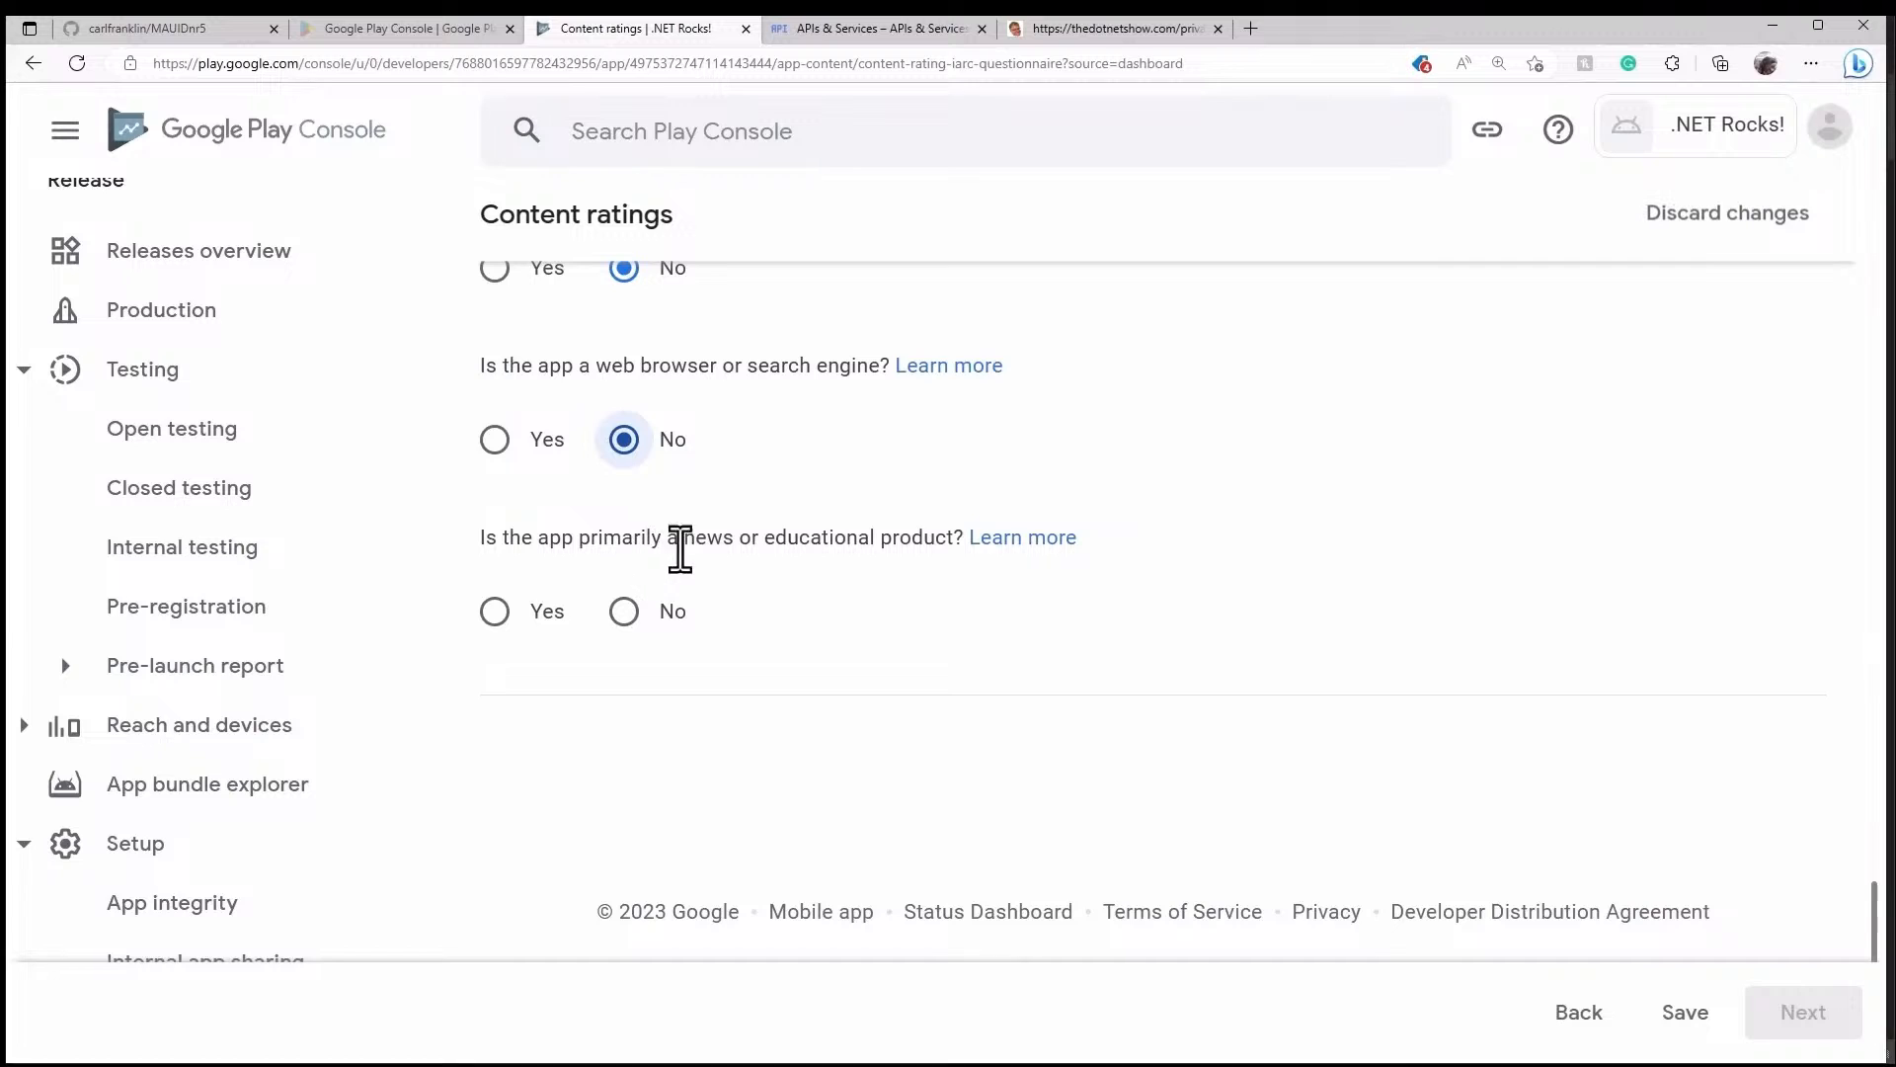
left_click(494, 618)
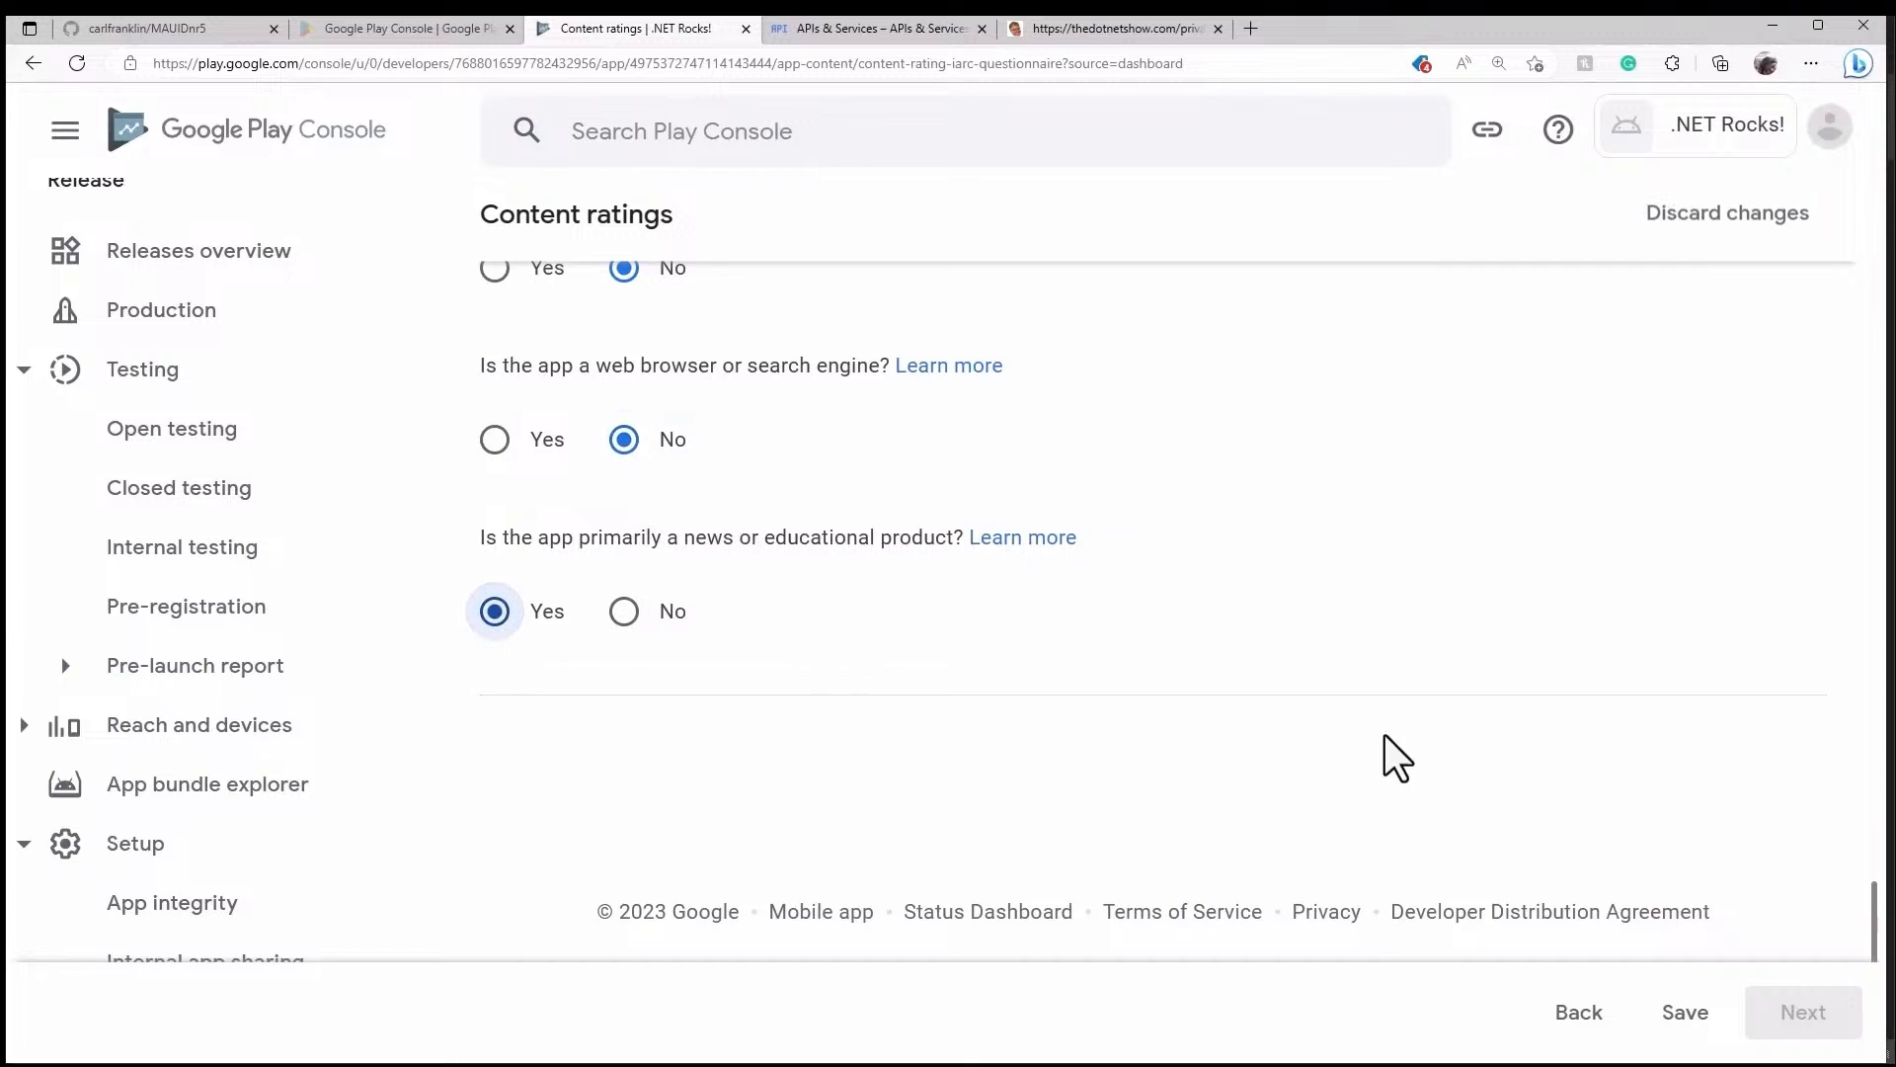
- Save the questionnaire answers and review the resulting content ratings summary
left_click(1687, 1015)
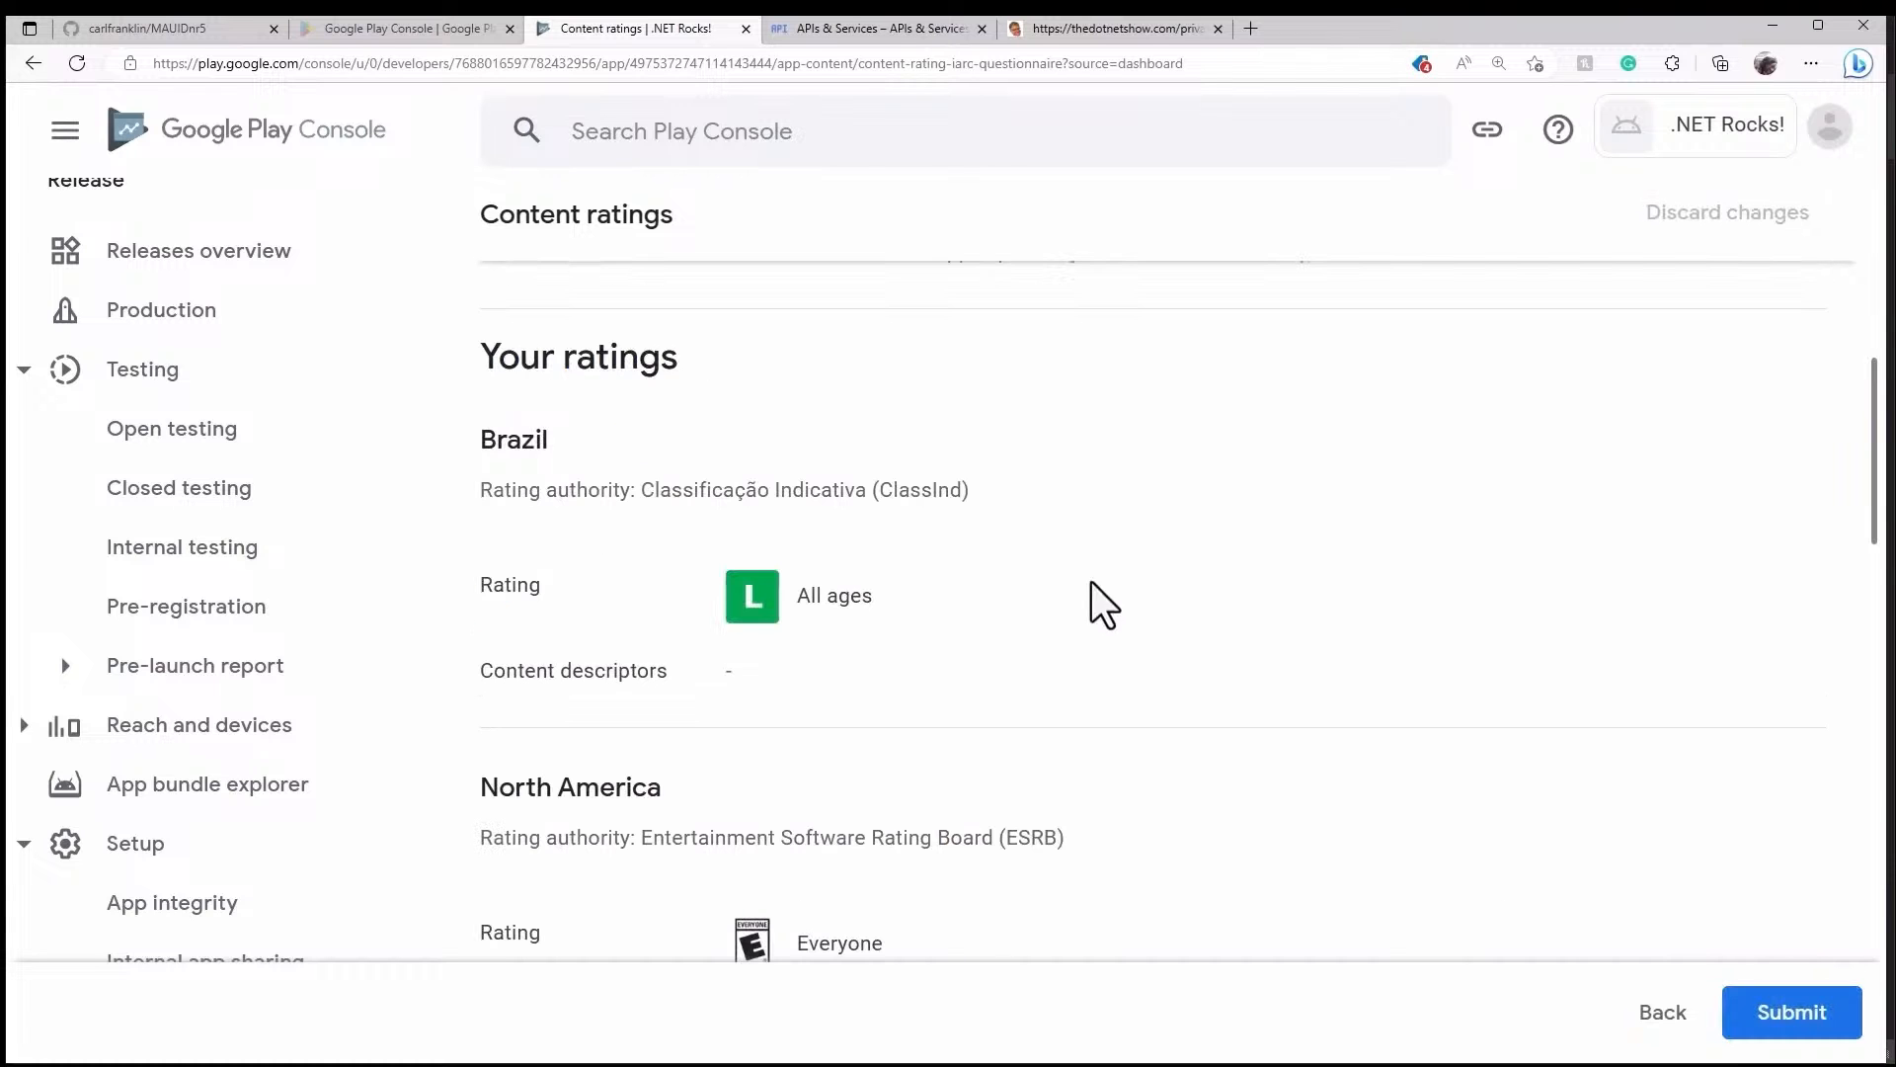
scroll(1123, 589, "down", 3)
scroll(1130, 595, "up", 7)
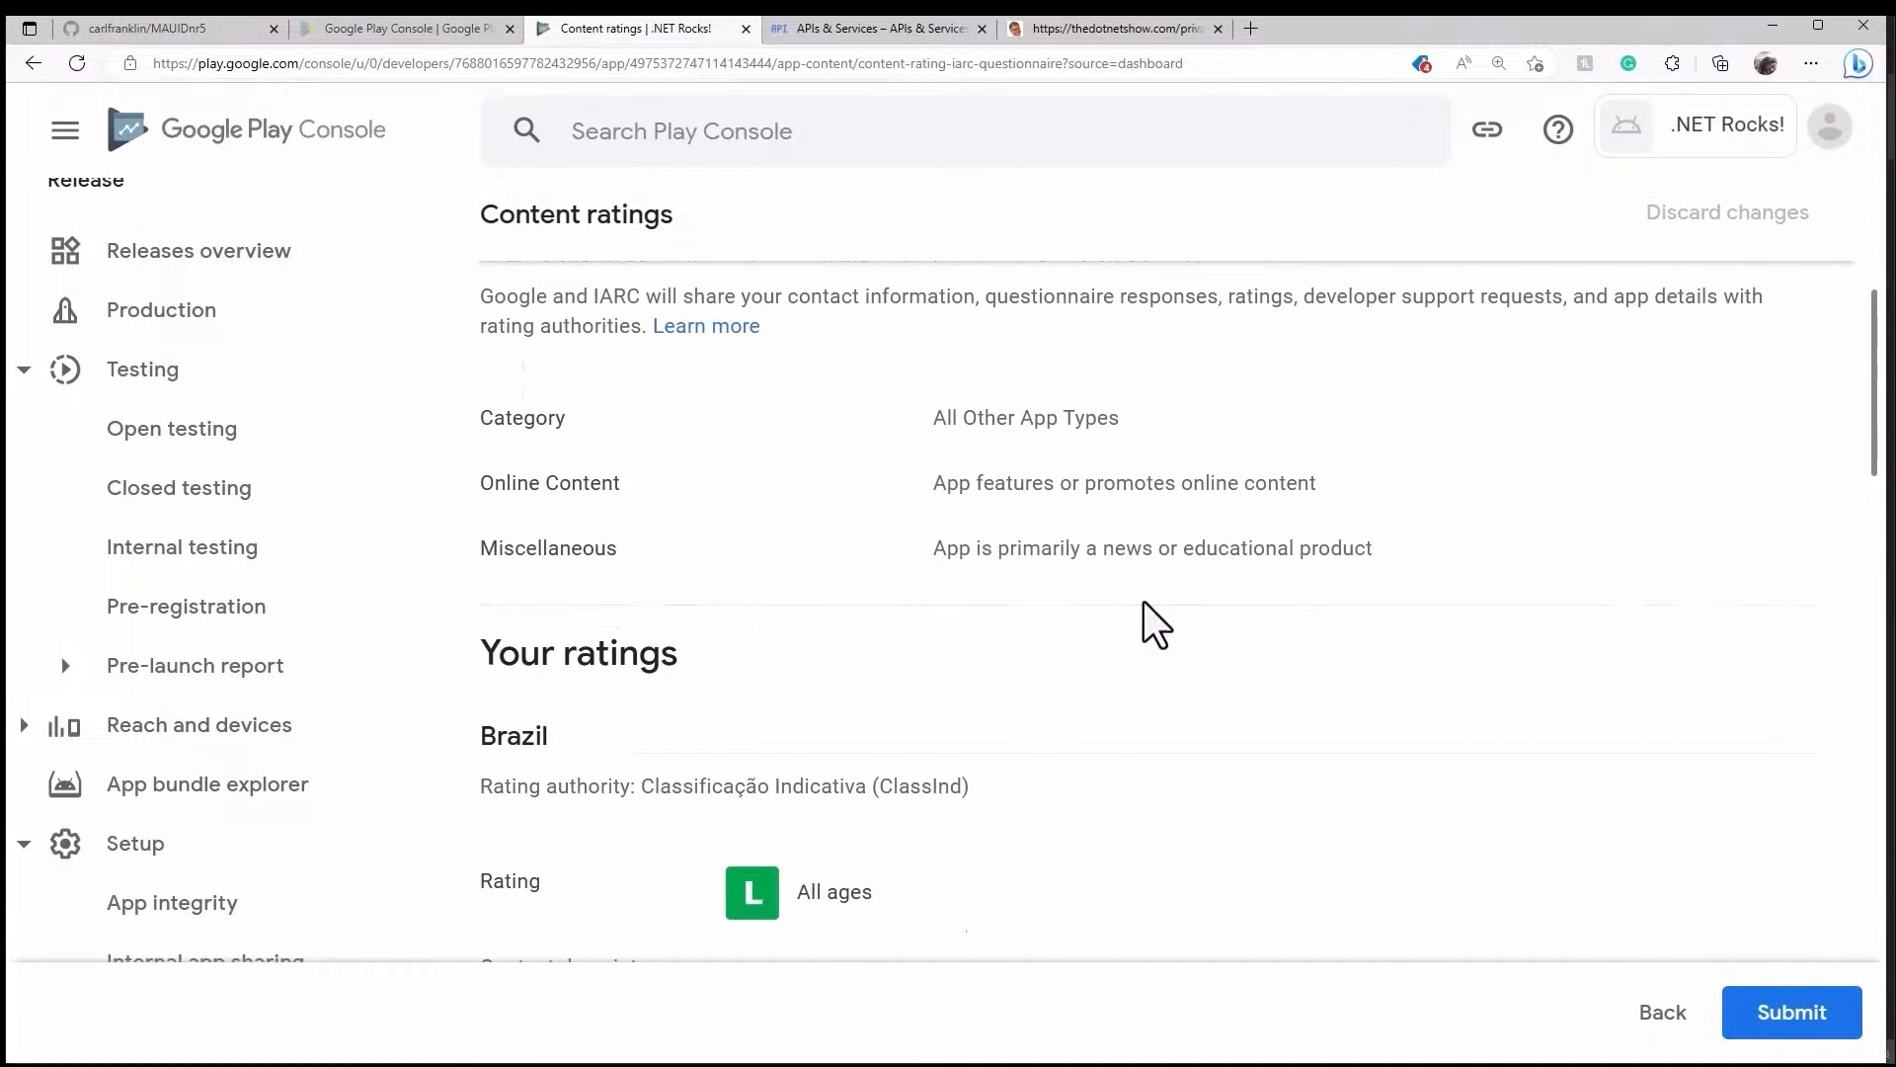
scroll(1146, 606, "down", 4)
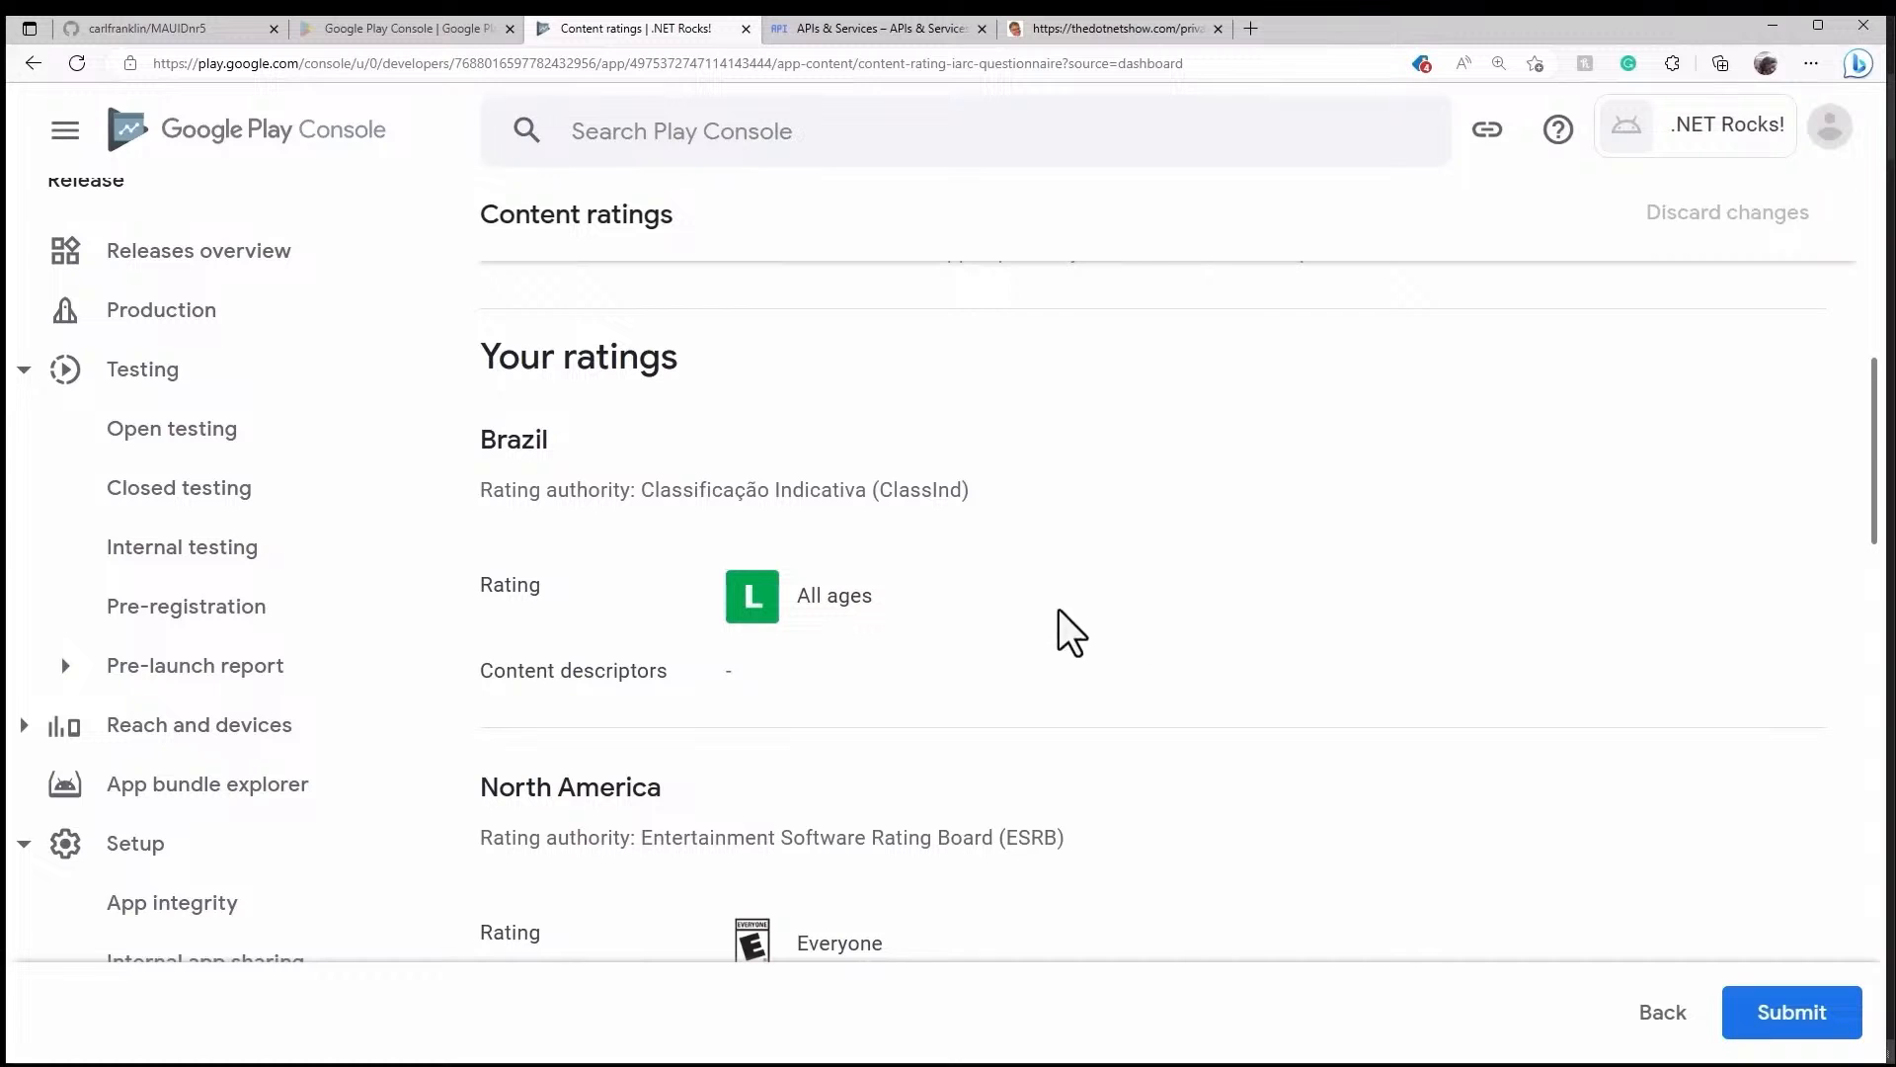
scroll(1097, 753, "down", 3)
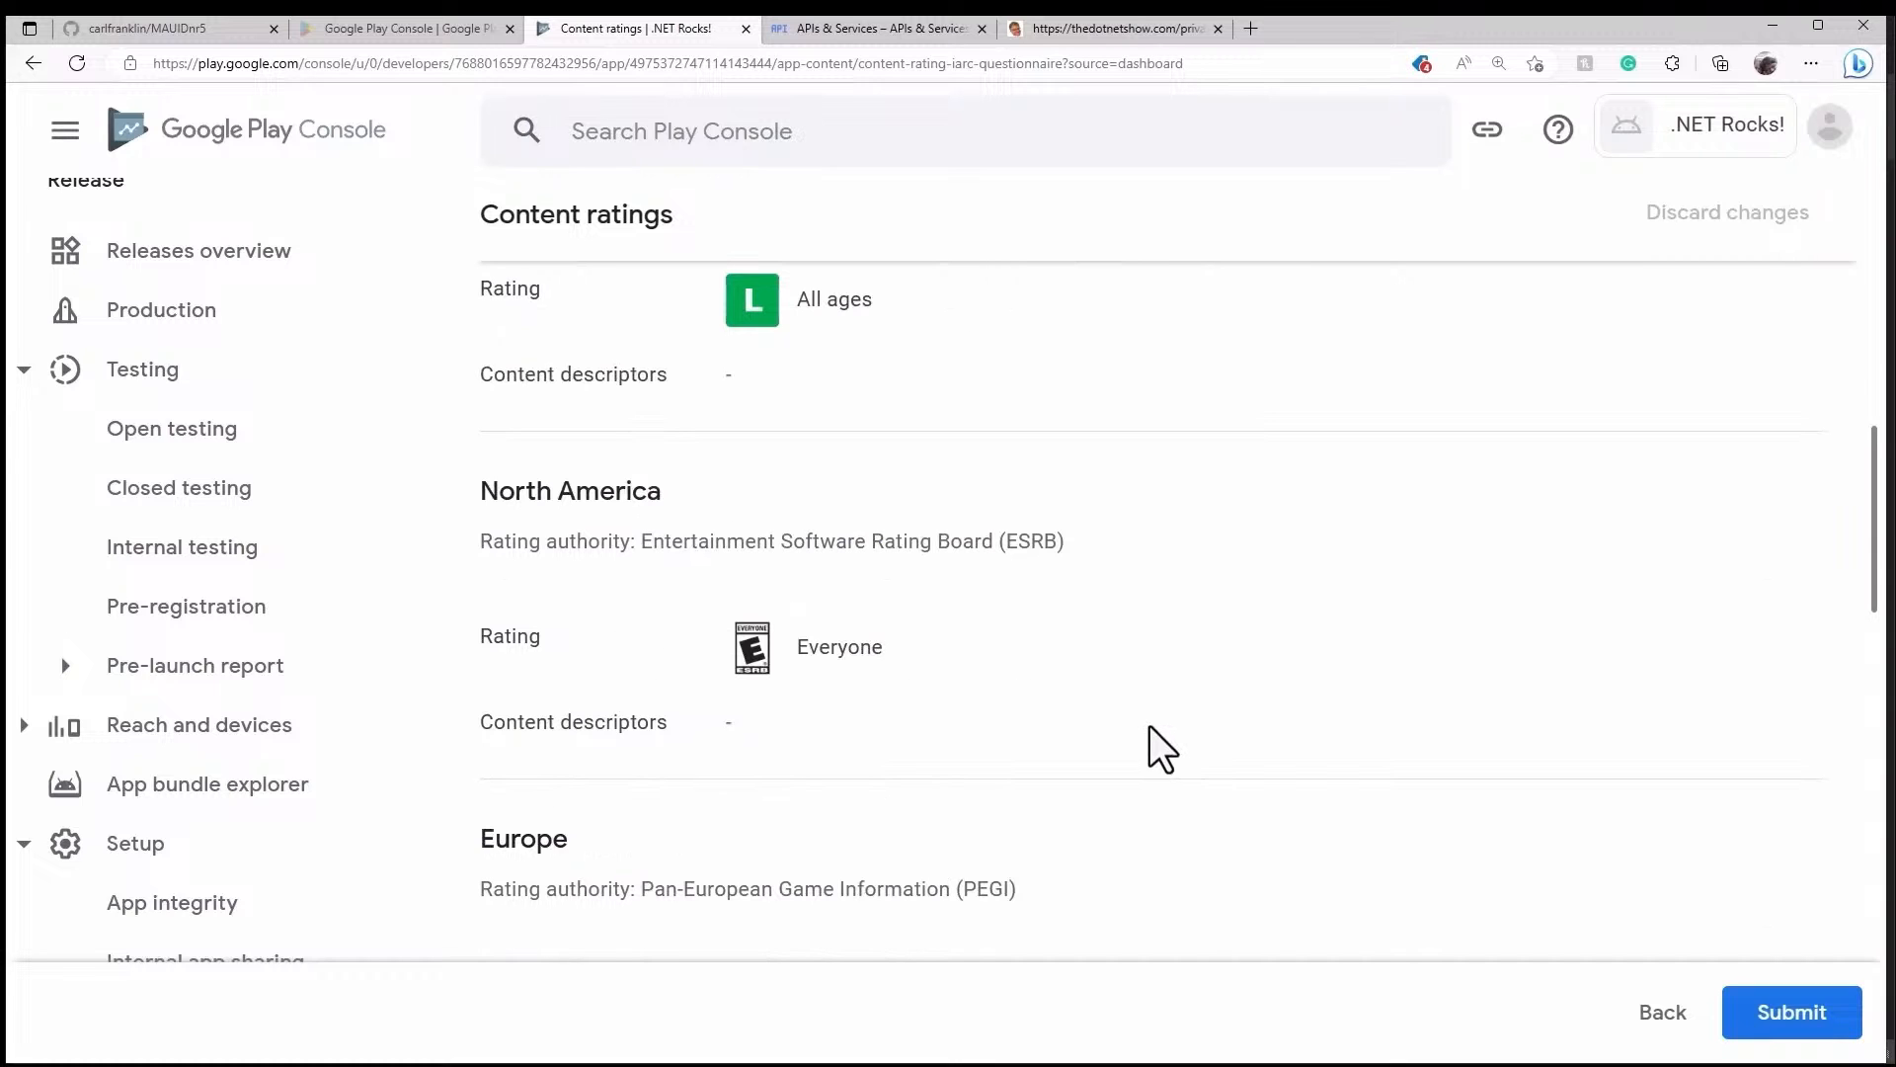
scroll(1149, 726, "down", 3)
scroll(1151, 726, "down", 6)
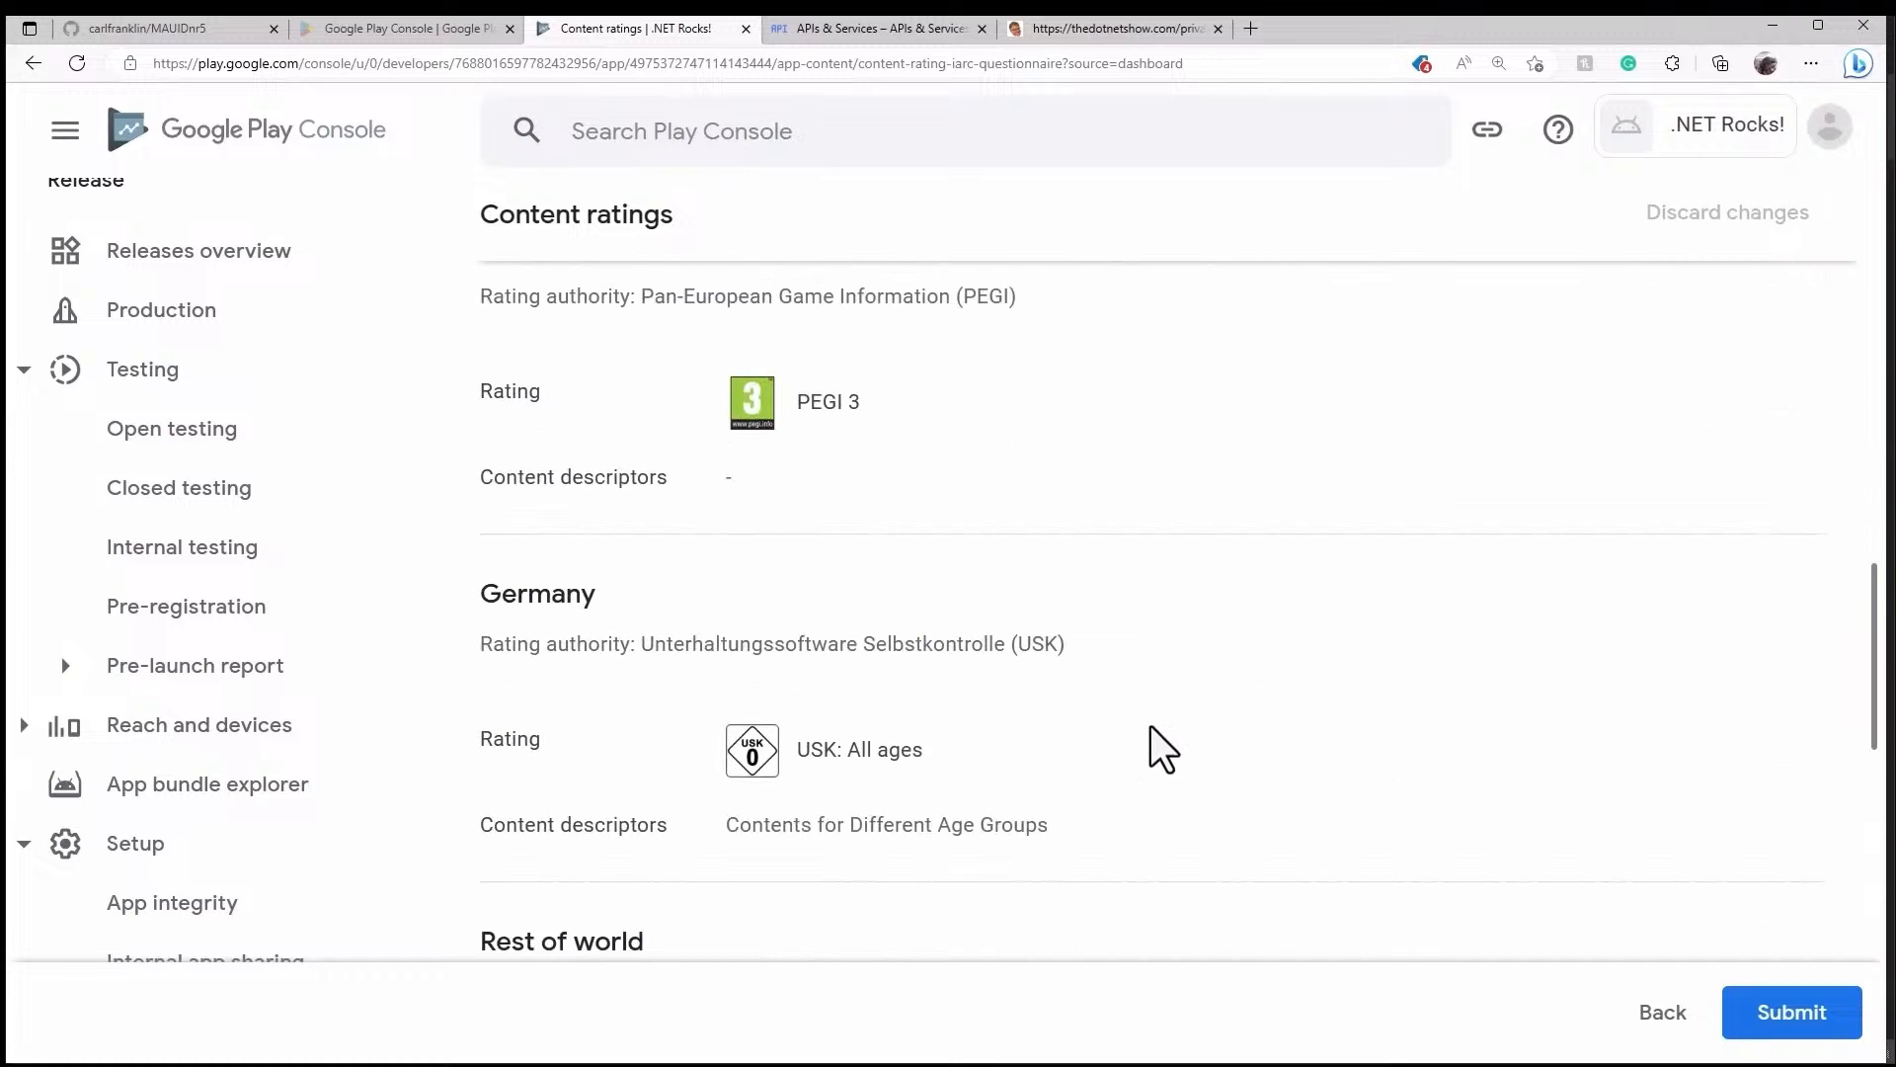
scroll(1152, 726, "down", 3)
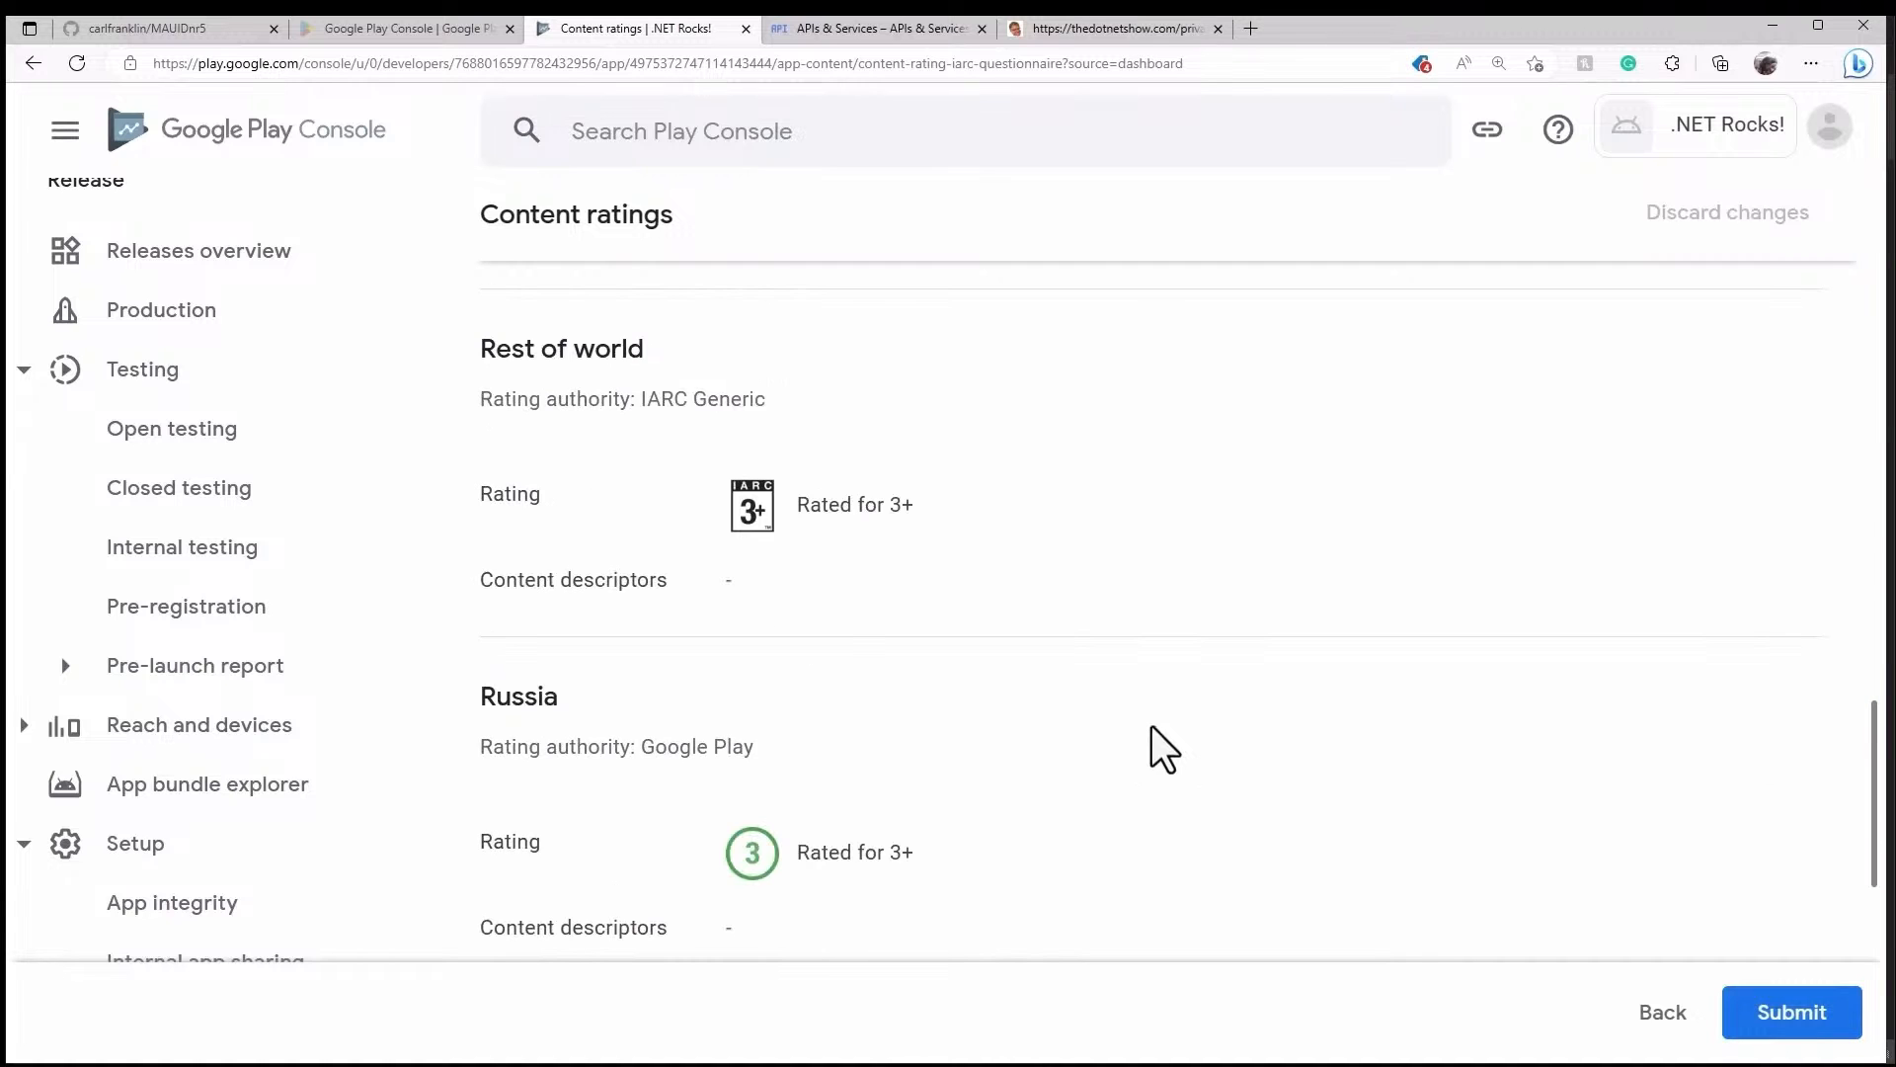
scroll(1154, 726, "down", 4)
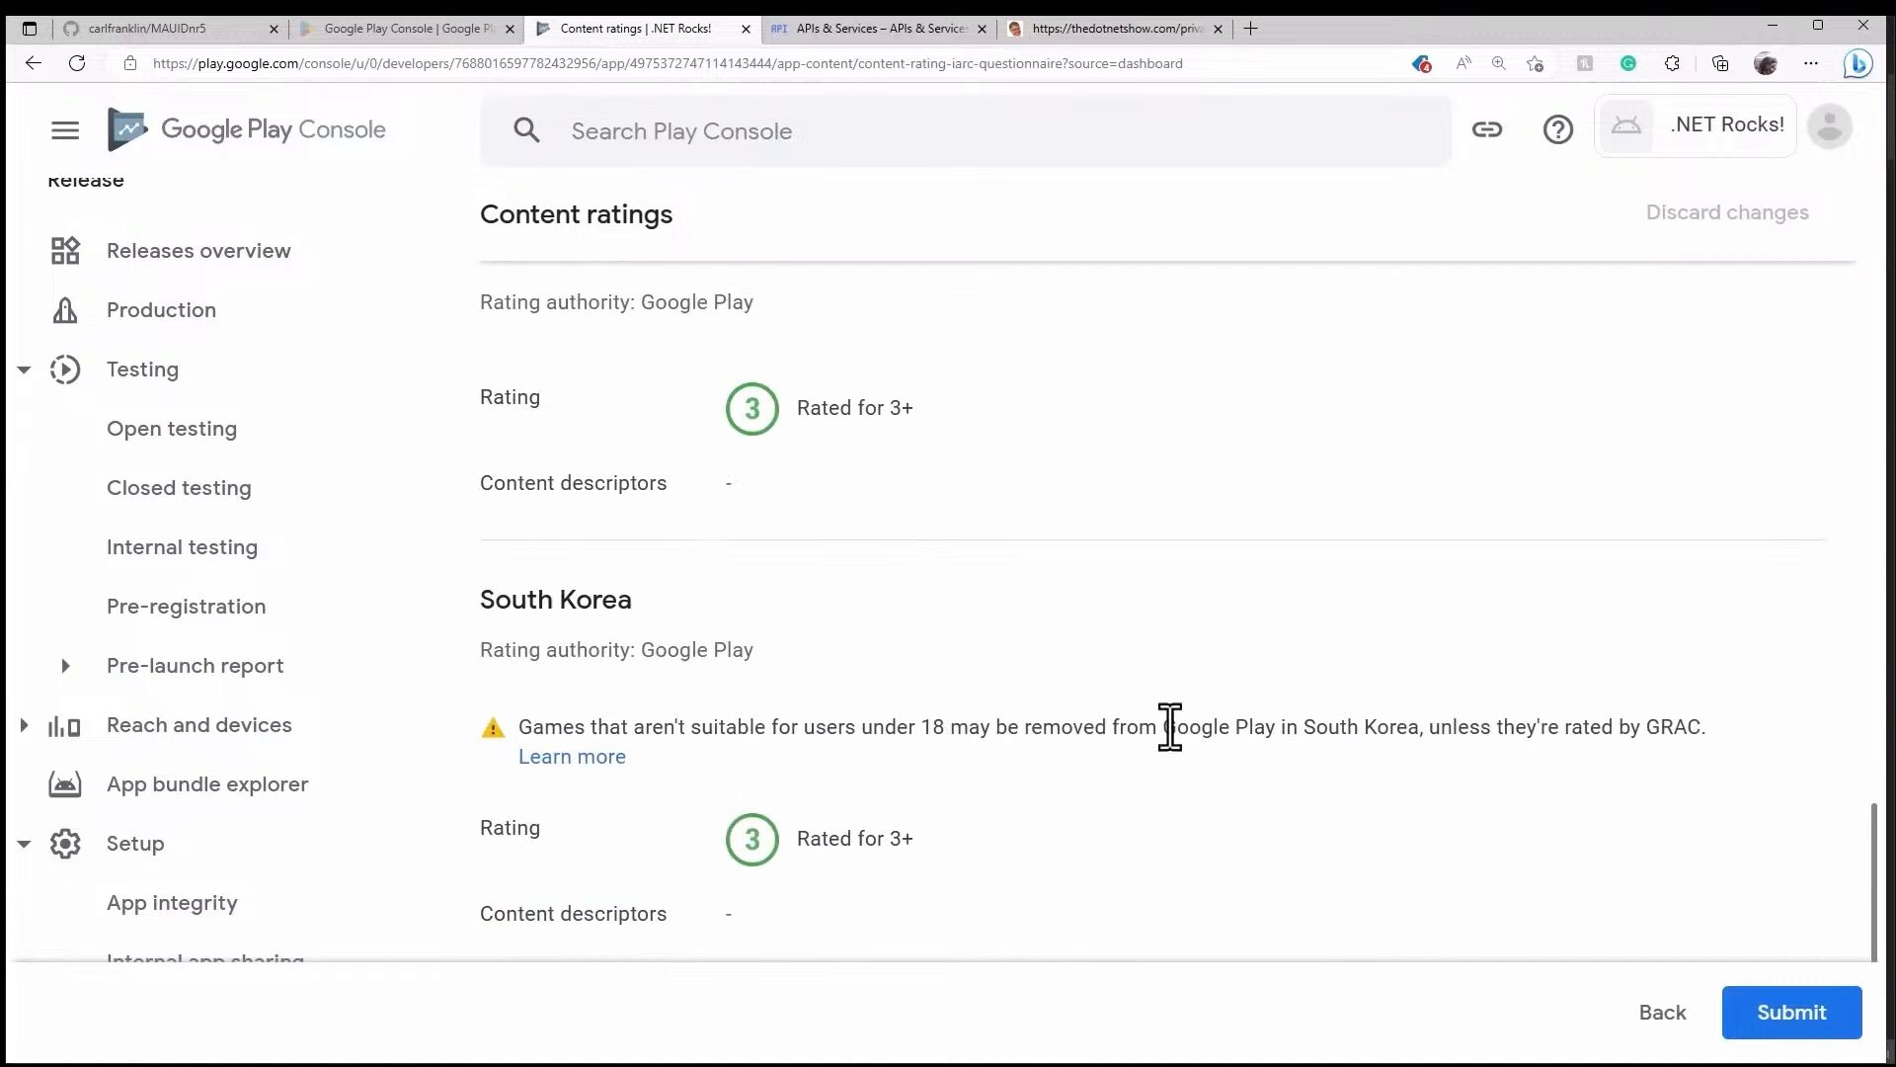
scroll(1151, 727, "down", 2)
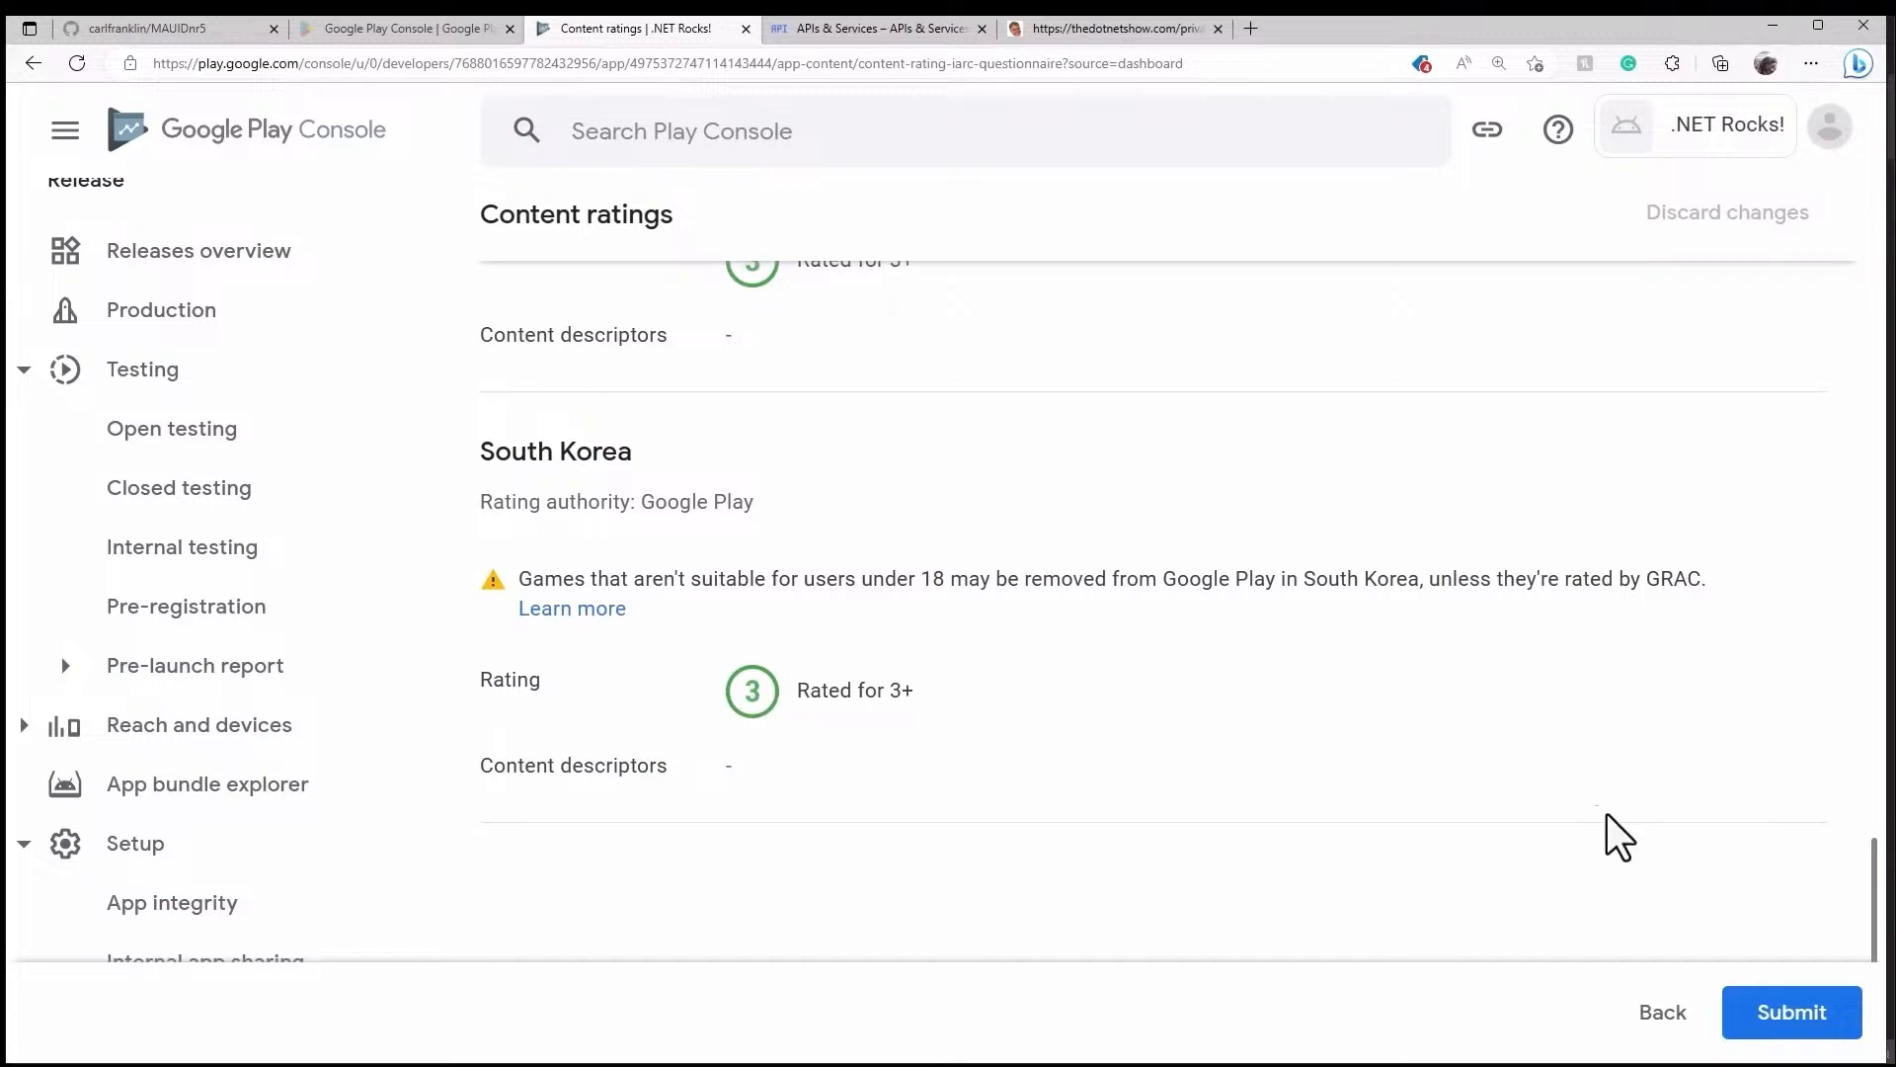
- Submit the content rating questionnaire and return to the Dashboard
left_click(1791, 1009)
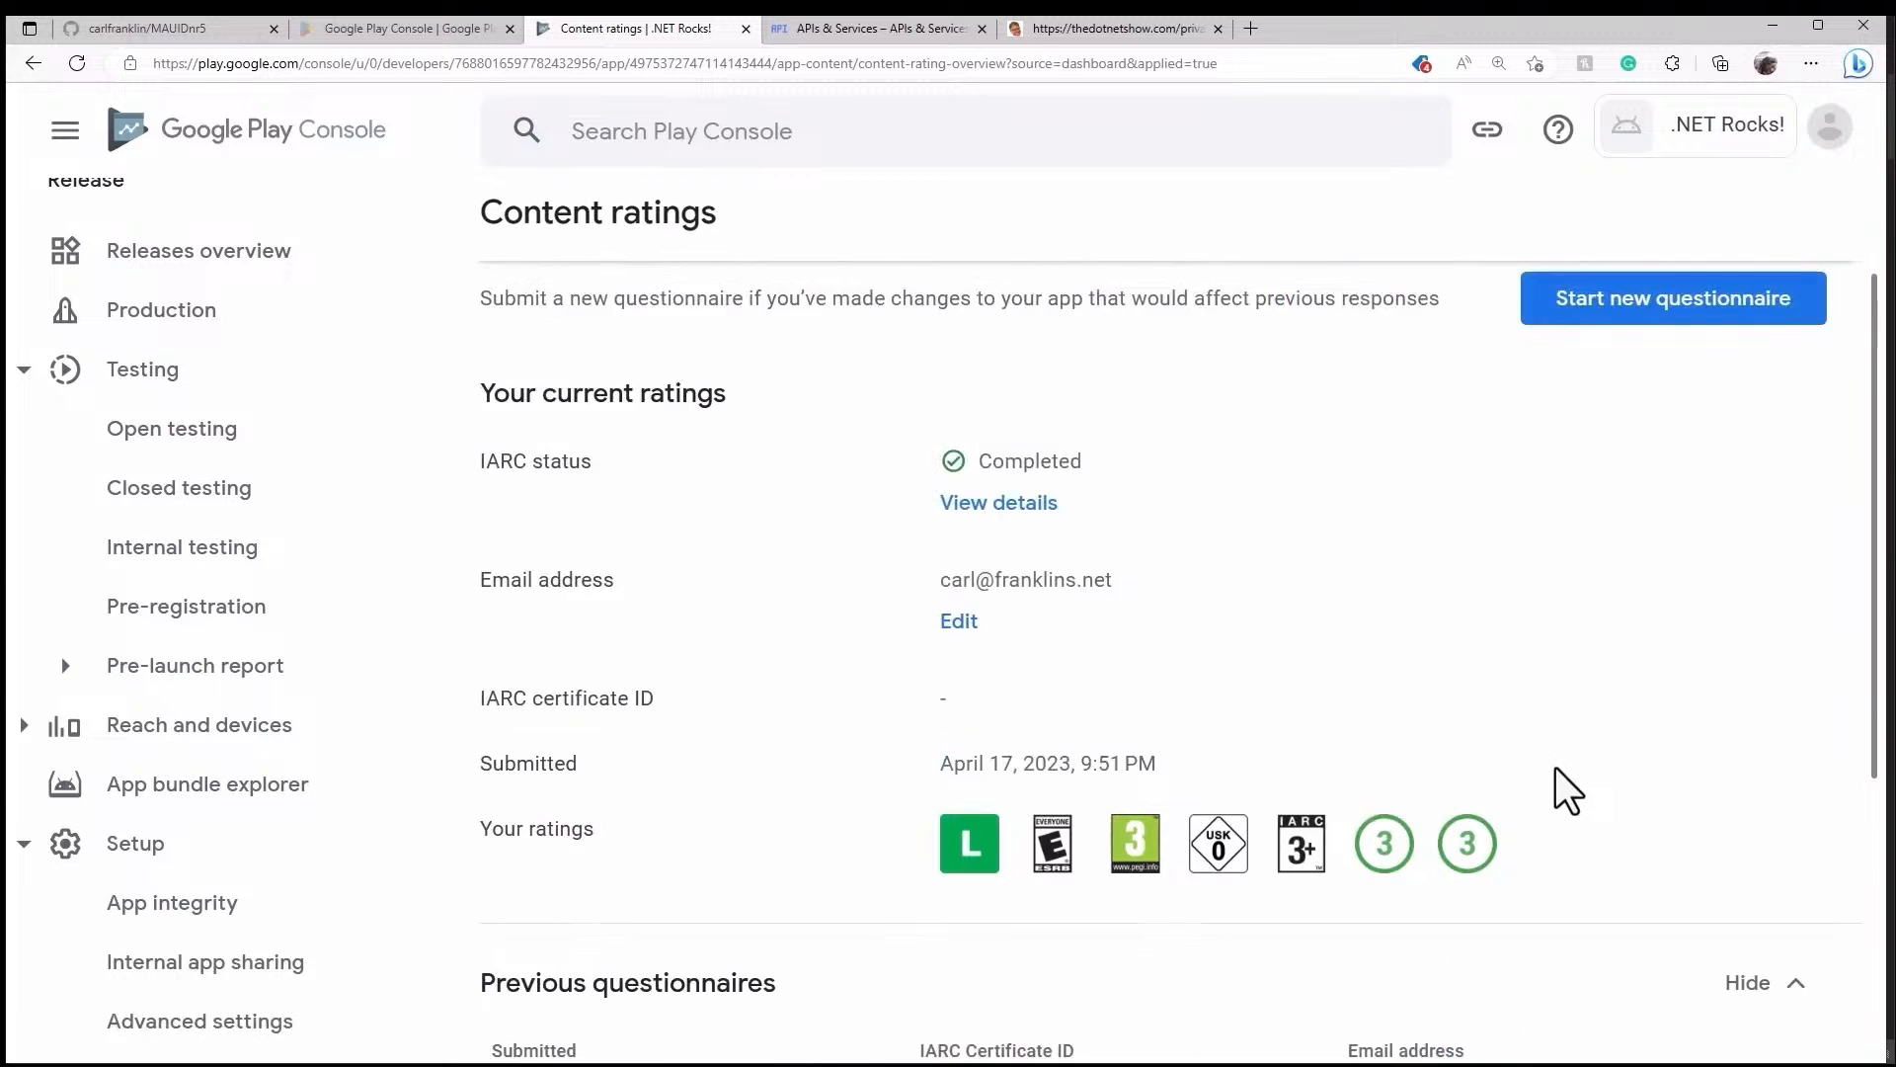
scroll(1555, 770, "down", 5)
scroll(1560, 775, "up", 5)
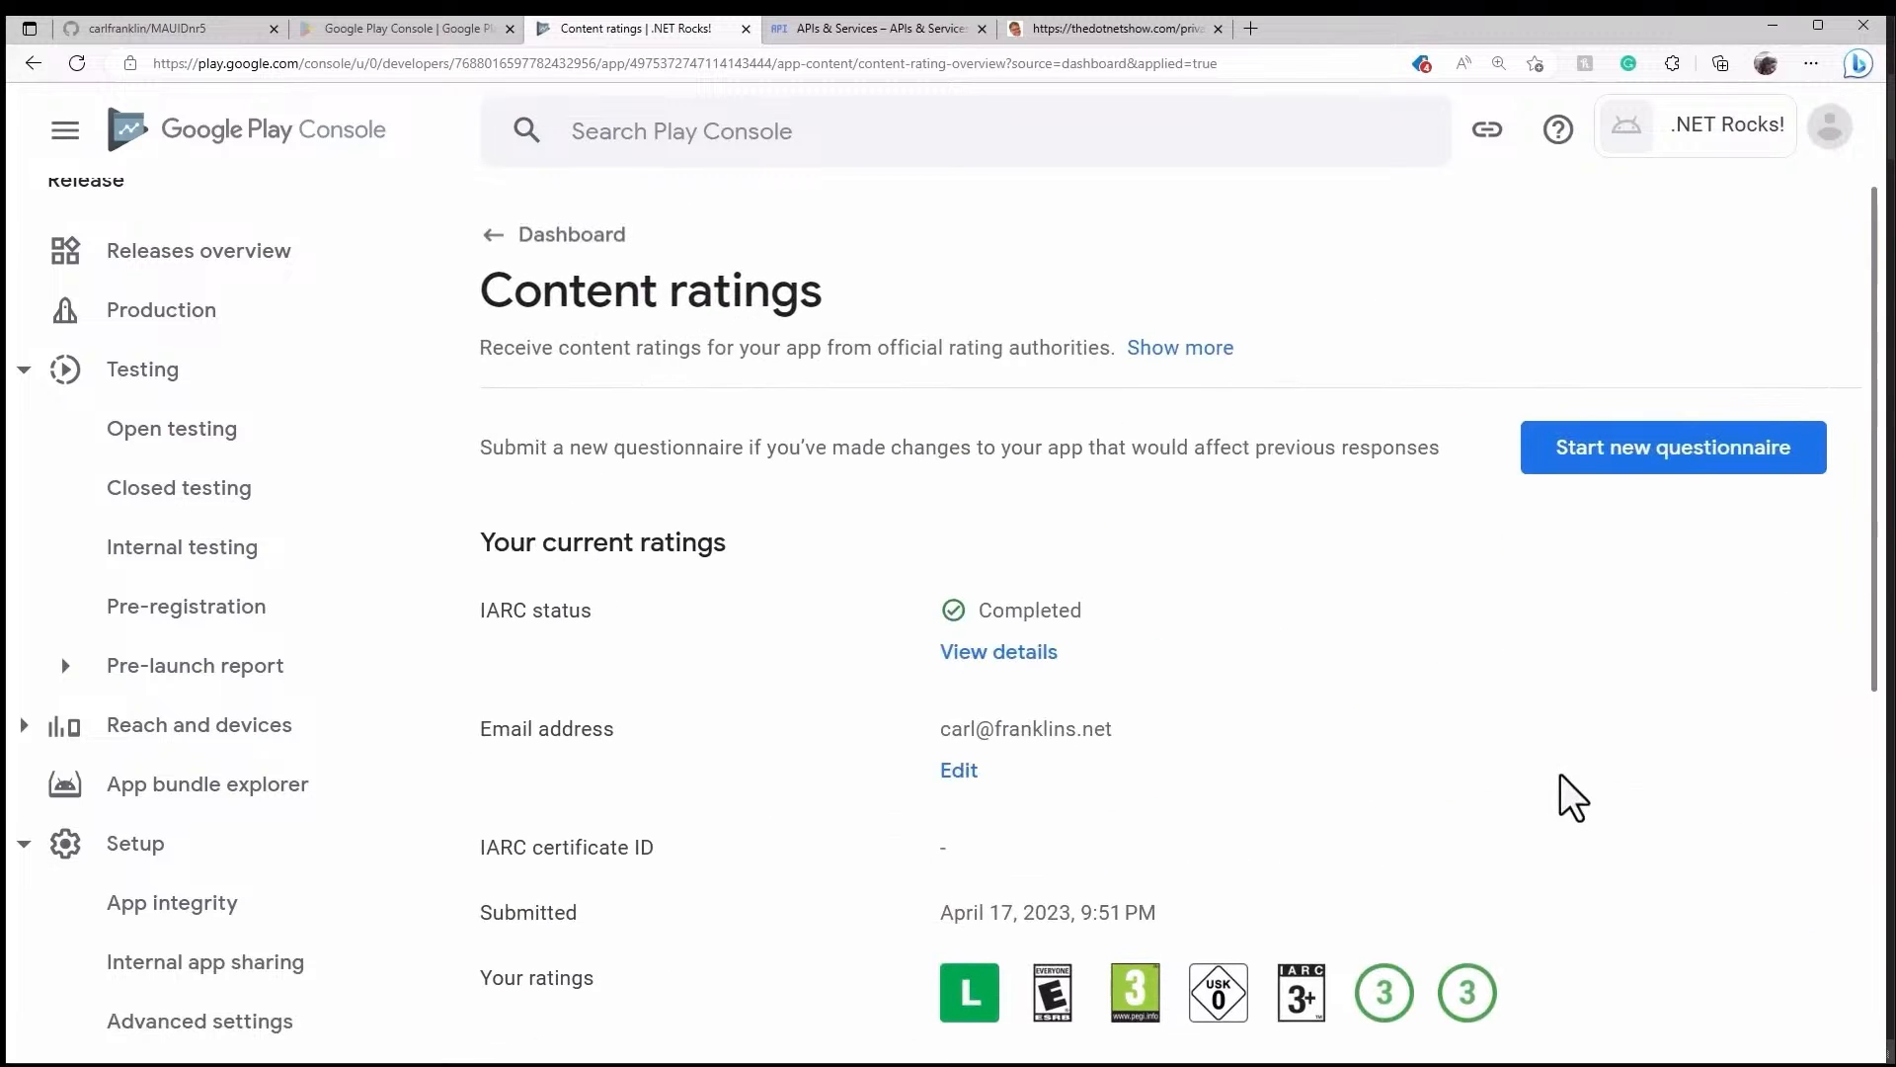
left_click(604, 242)
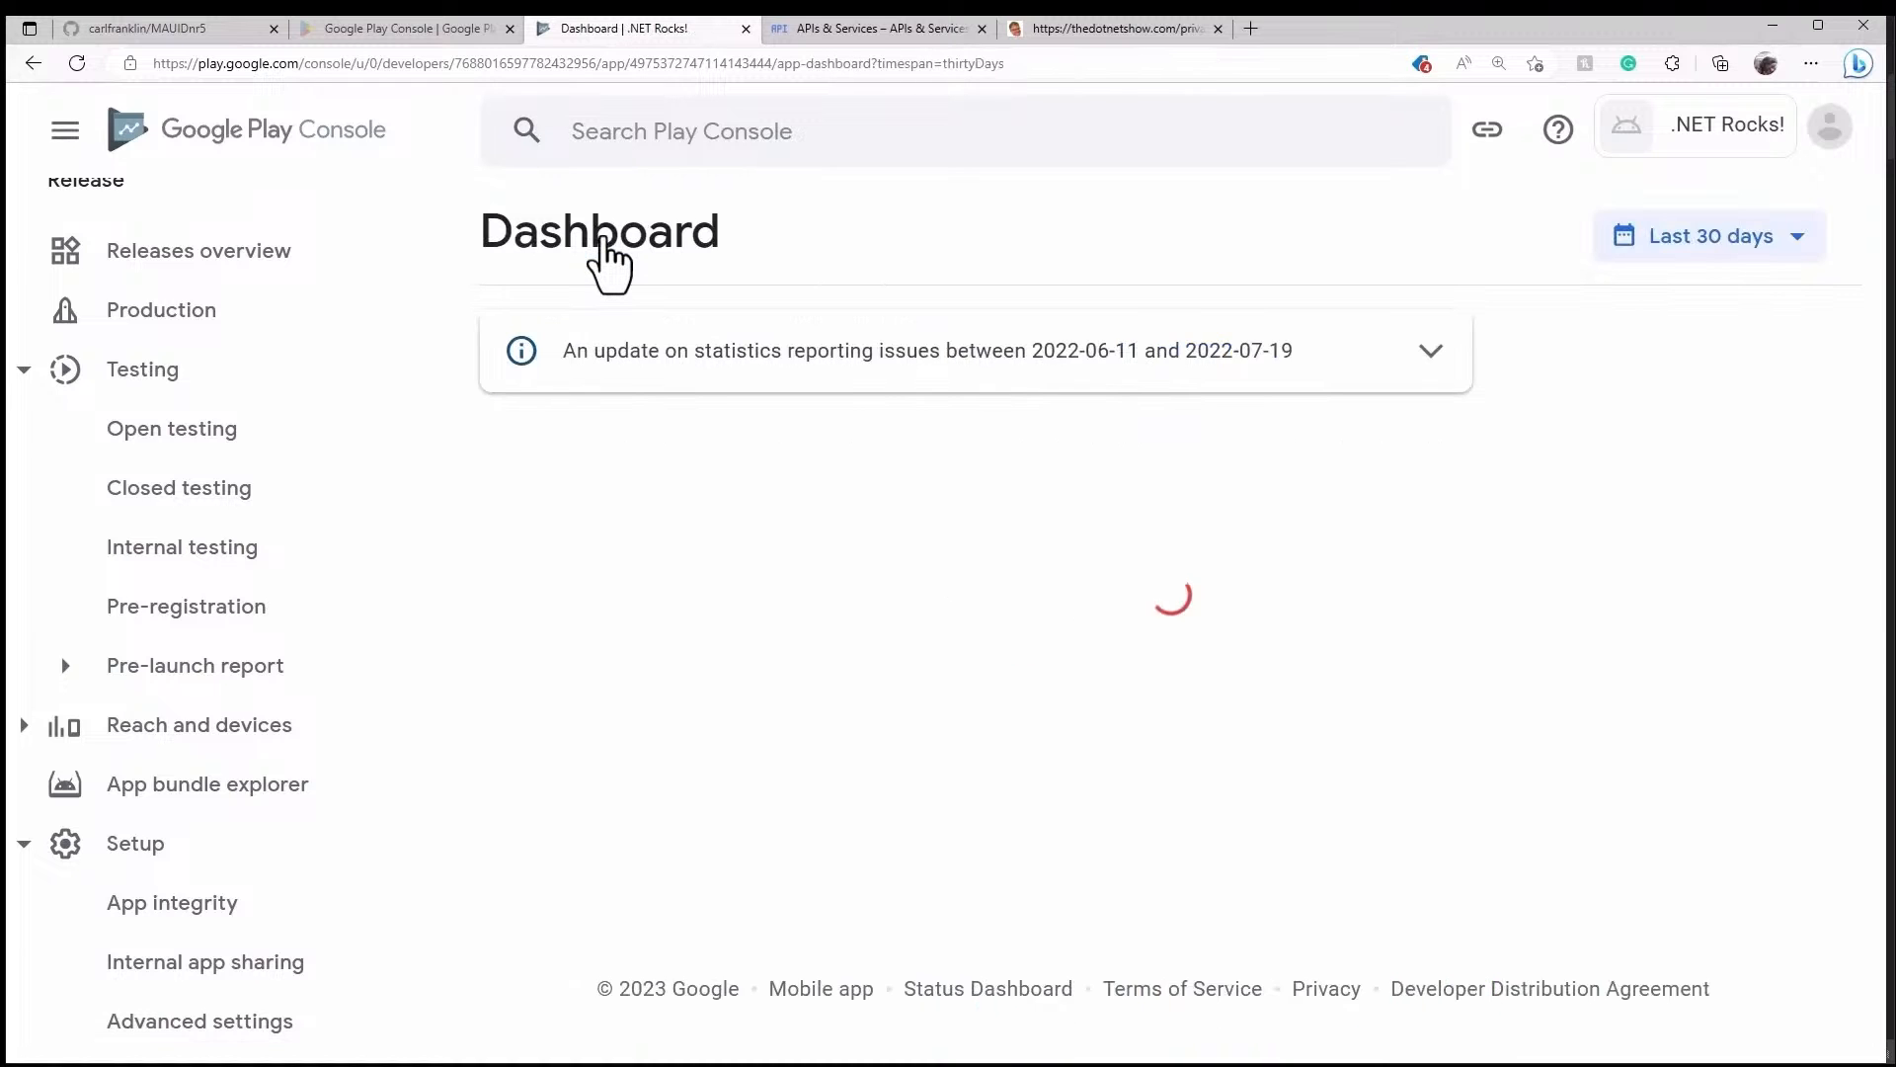
- Set the target audience age groups to 16-17 and 18 and over
scroll(1383, 593, "down", 3)
scroll(1403, 664, "down", 5)
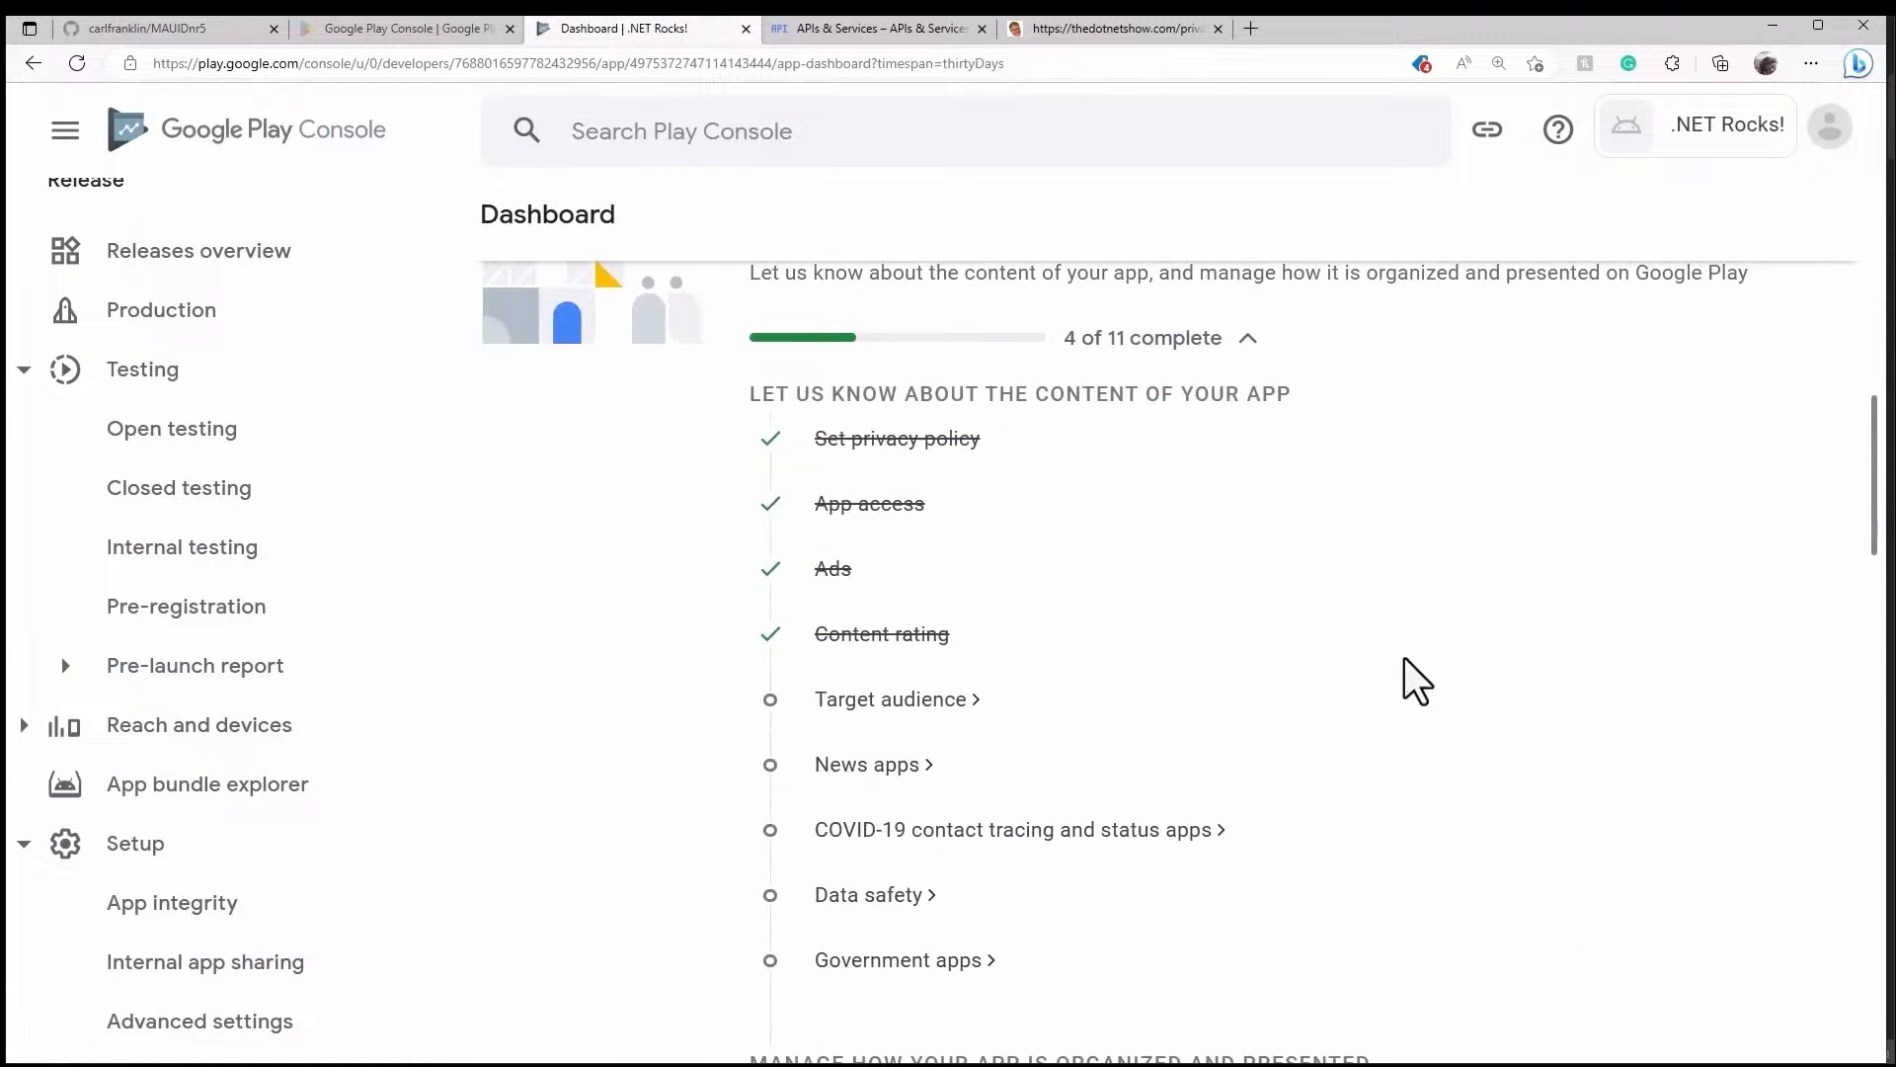
left_click(937, 704)
scroll(1328, 781, "down", 5)
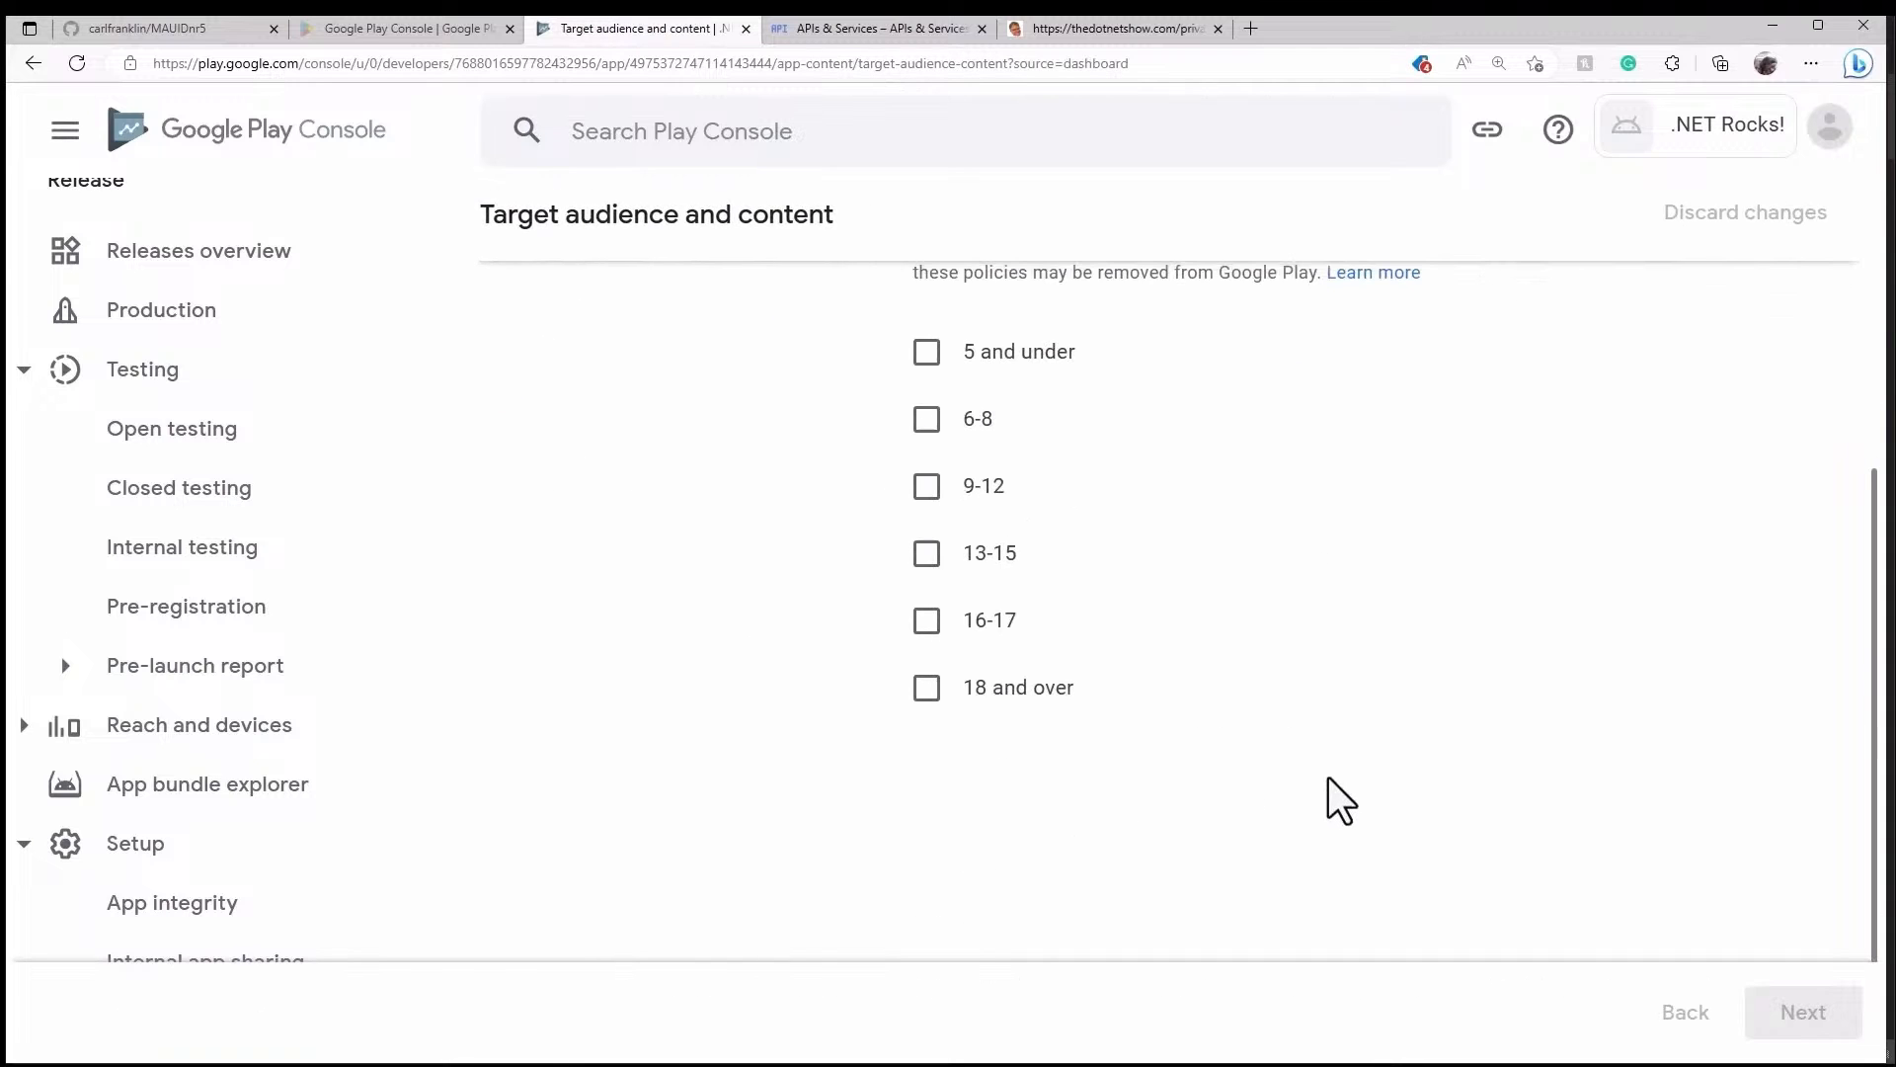
scroll(1329, 778, "up", 3)
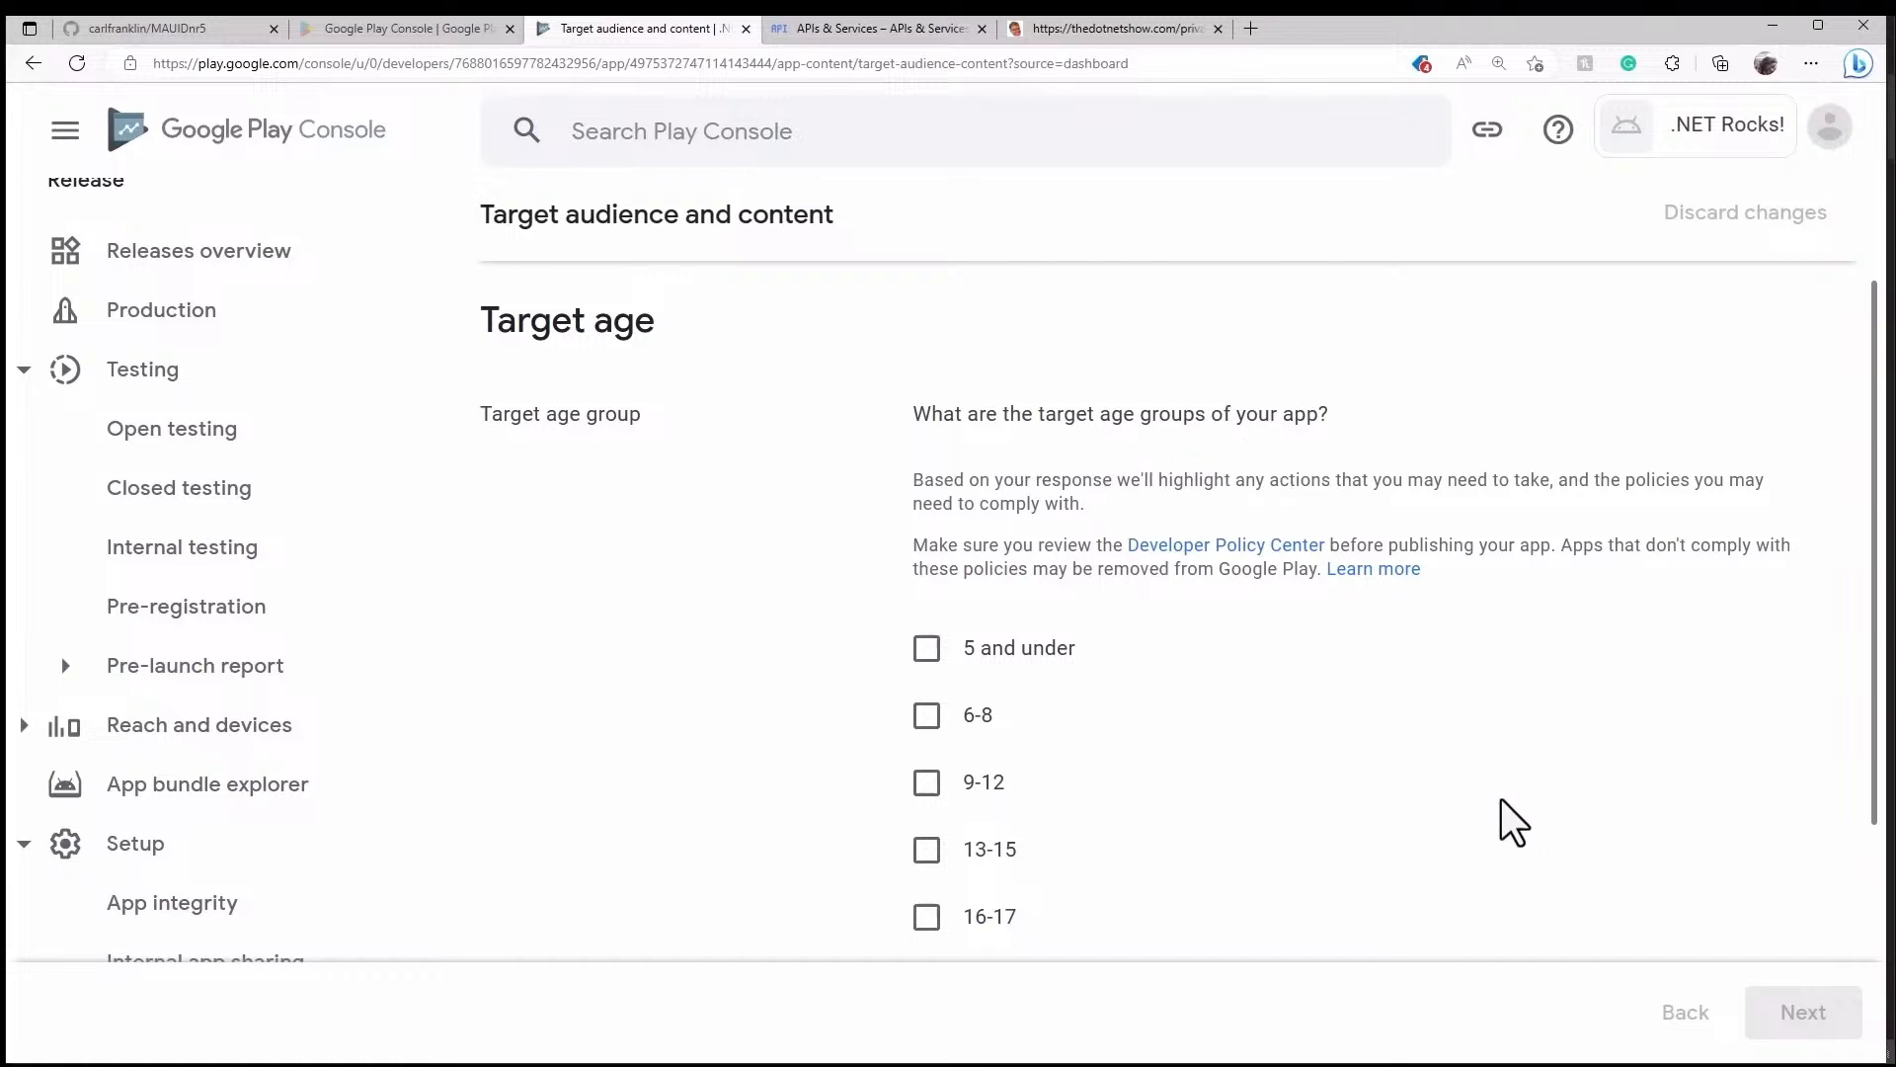
scroll(1462, 816, "down", 2)
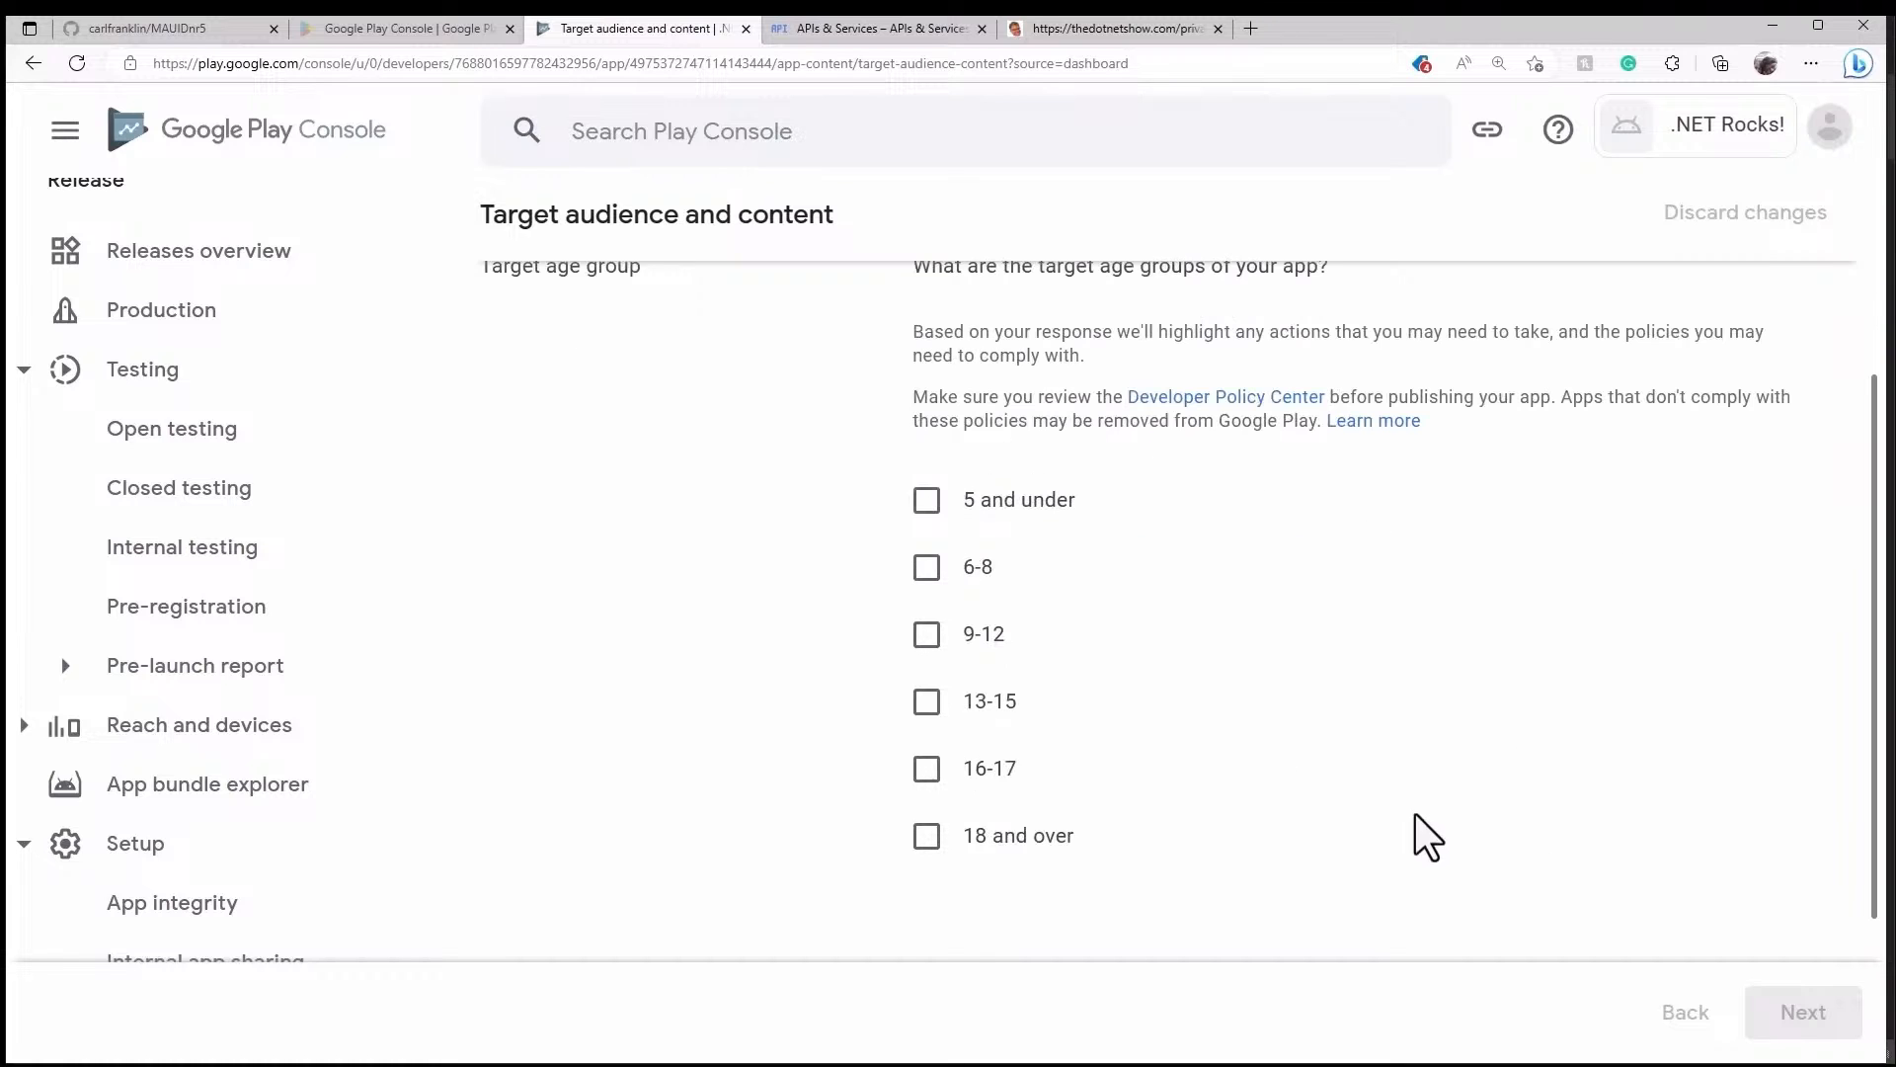
left_click(926, 836)
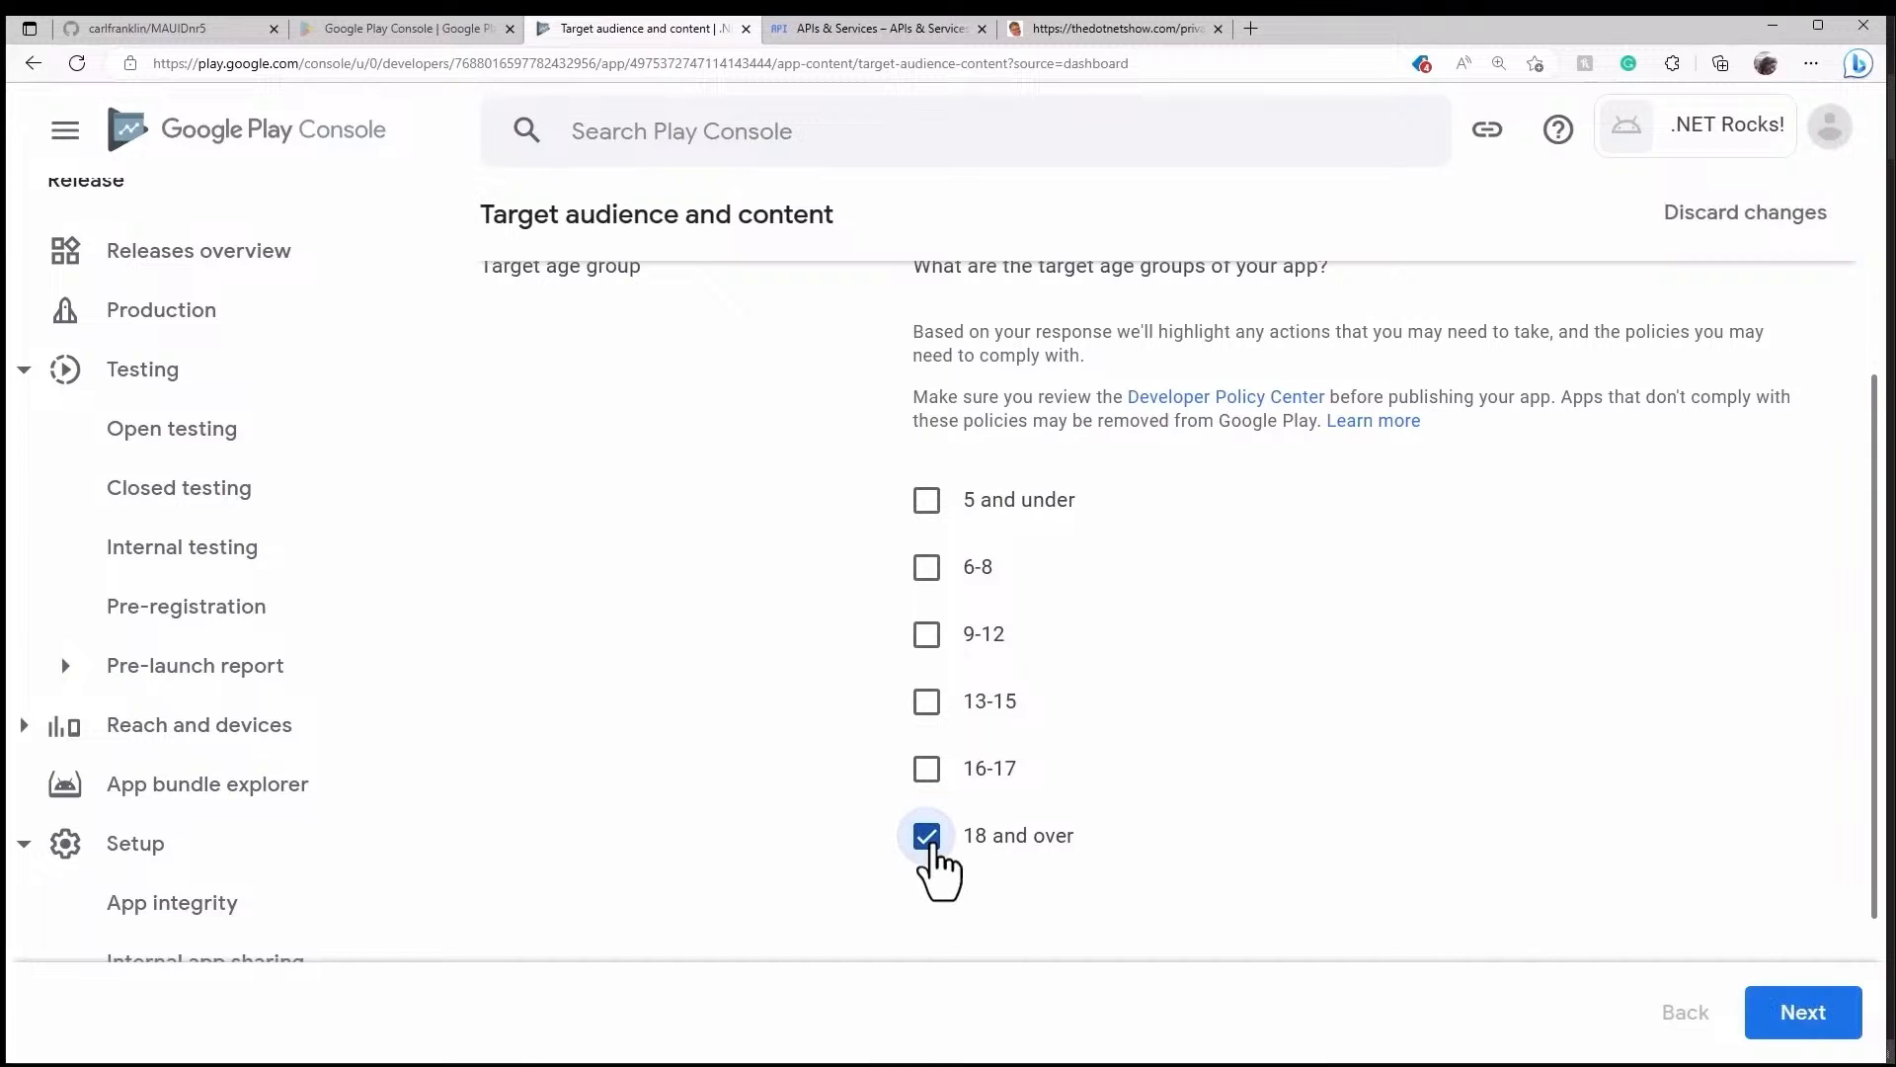
left_click(923, 773)
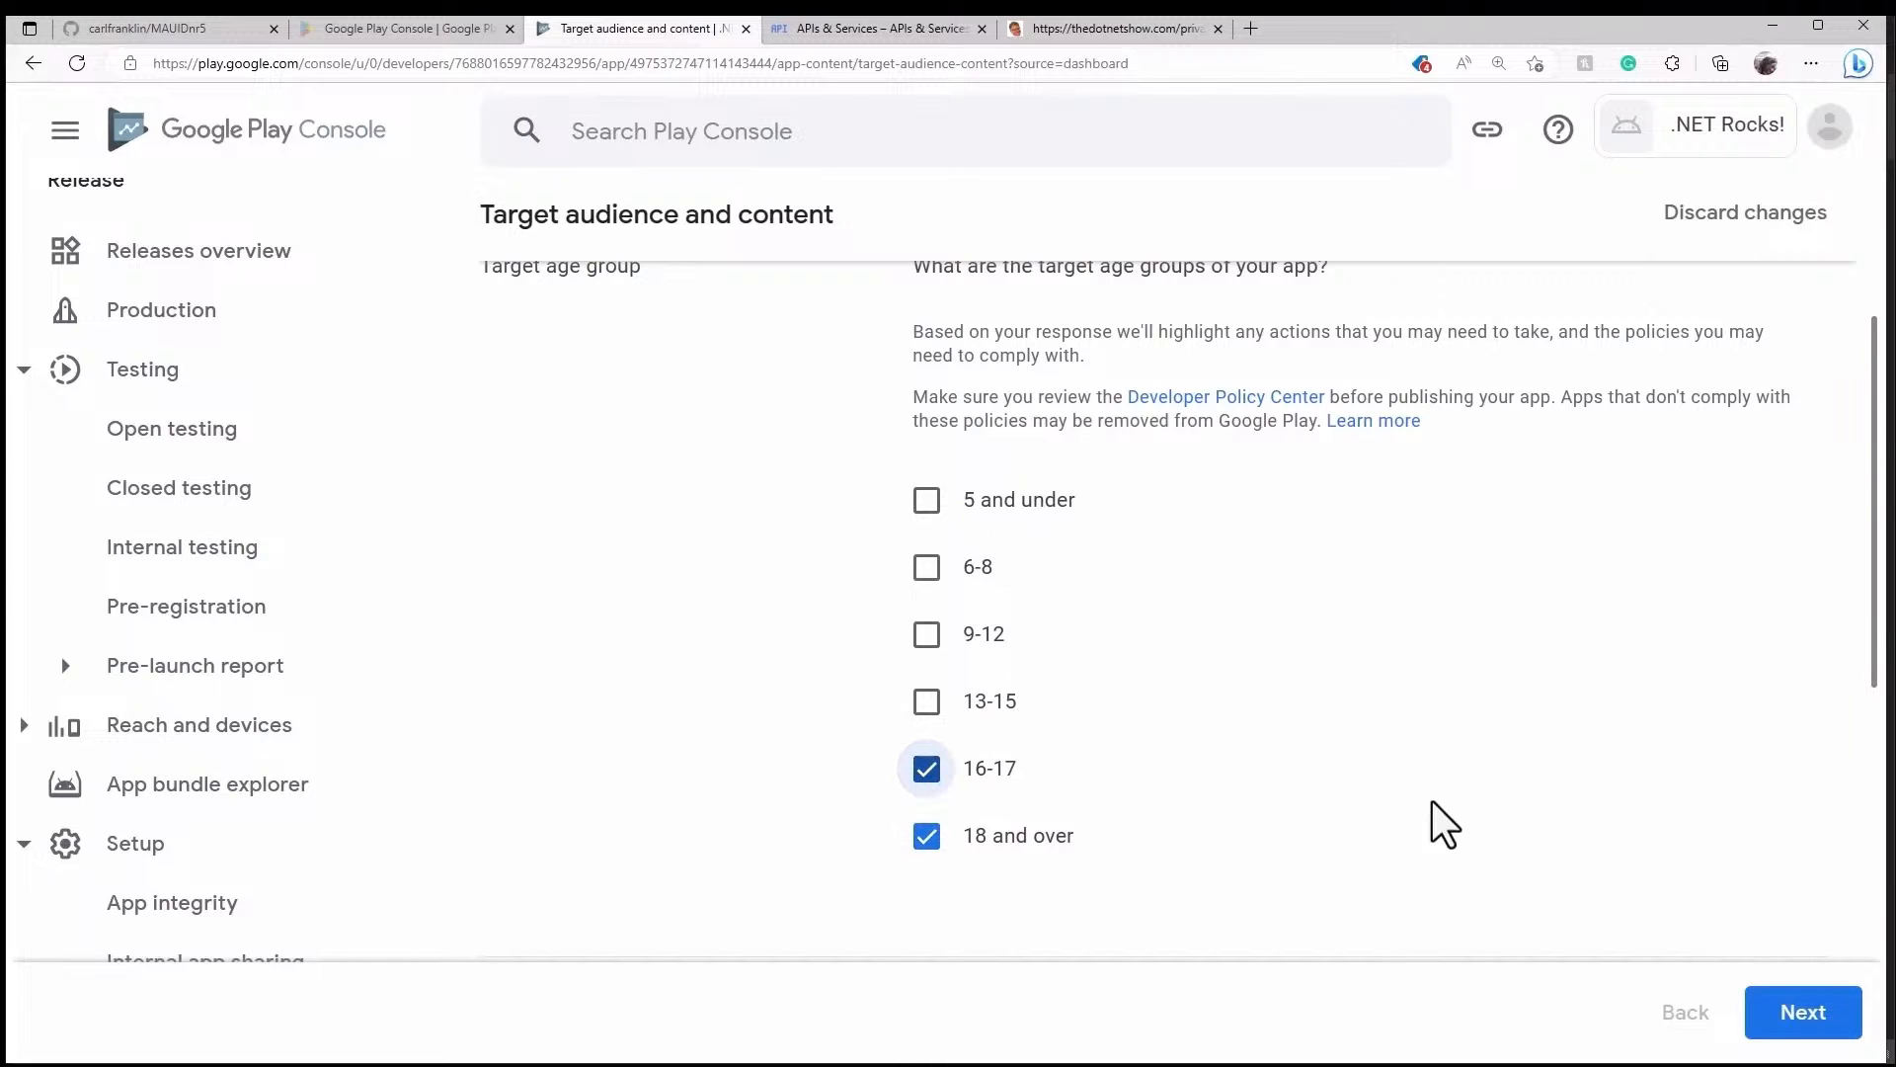
left_click(1768, 1017)
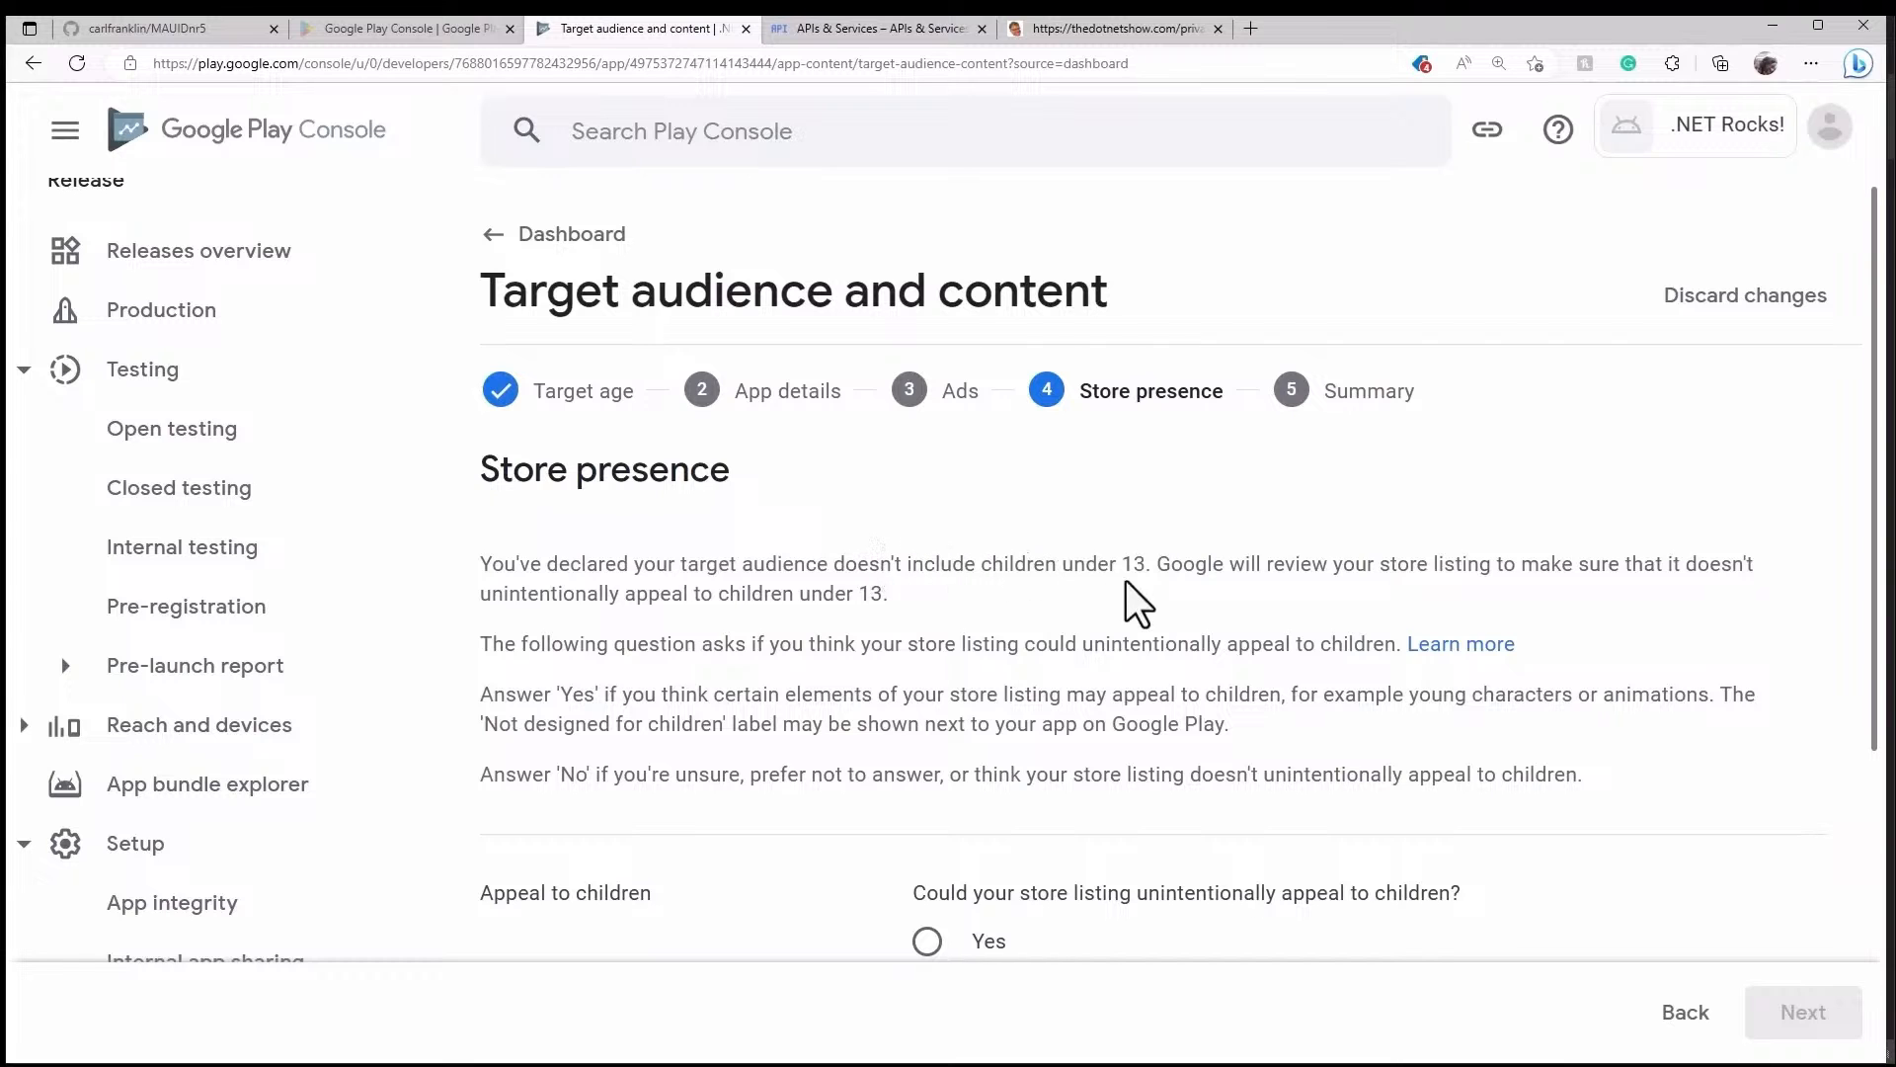
- Declare the store listing doesn't appeal to children, save the target audience, and return to the Dashboard
scroll(1158, 578, "down", 4)
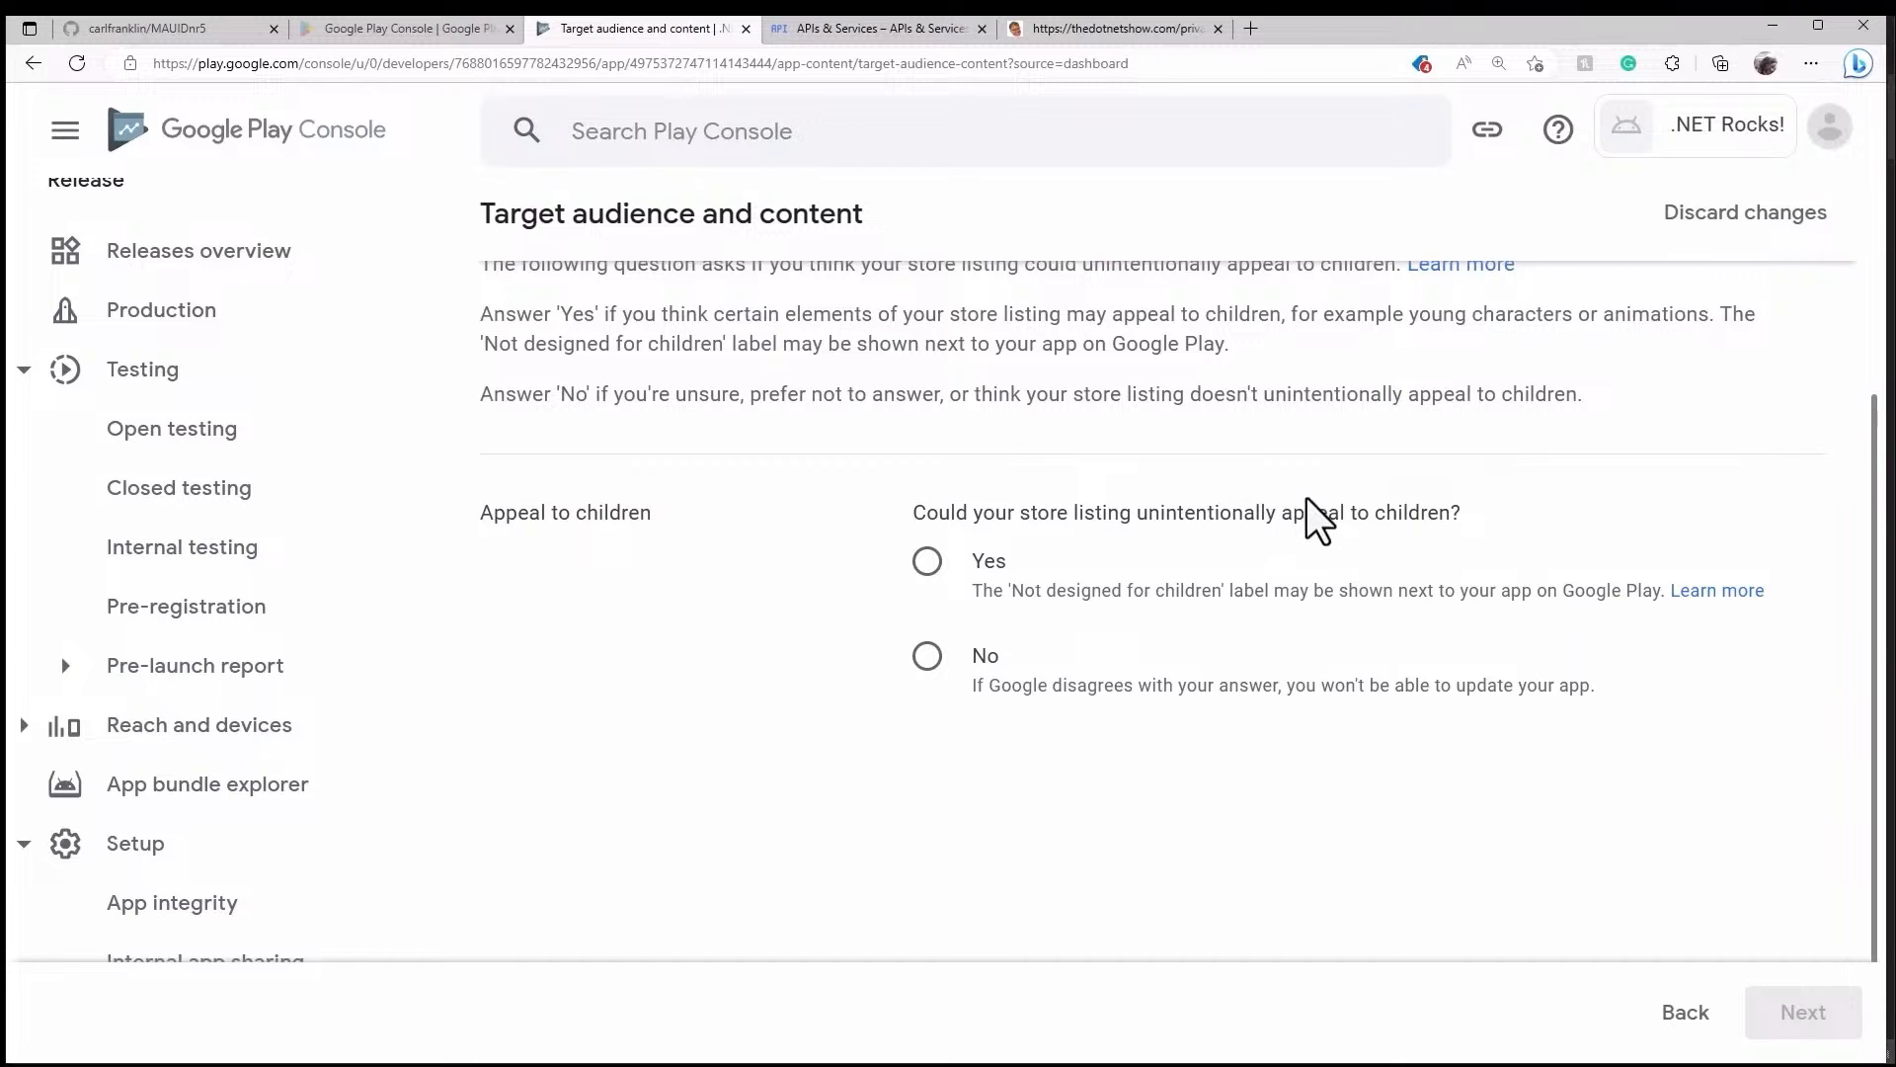
left_click(933, 666)
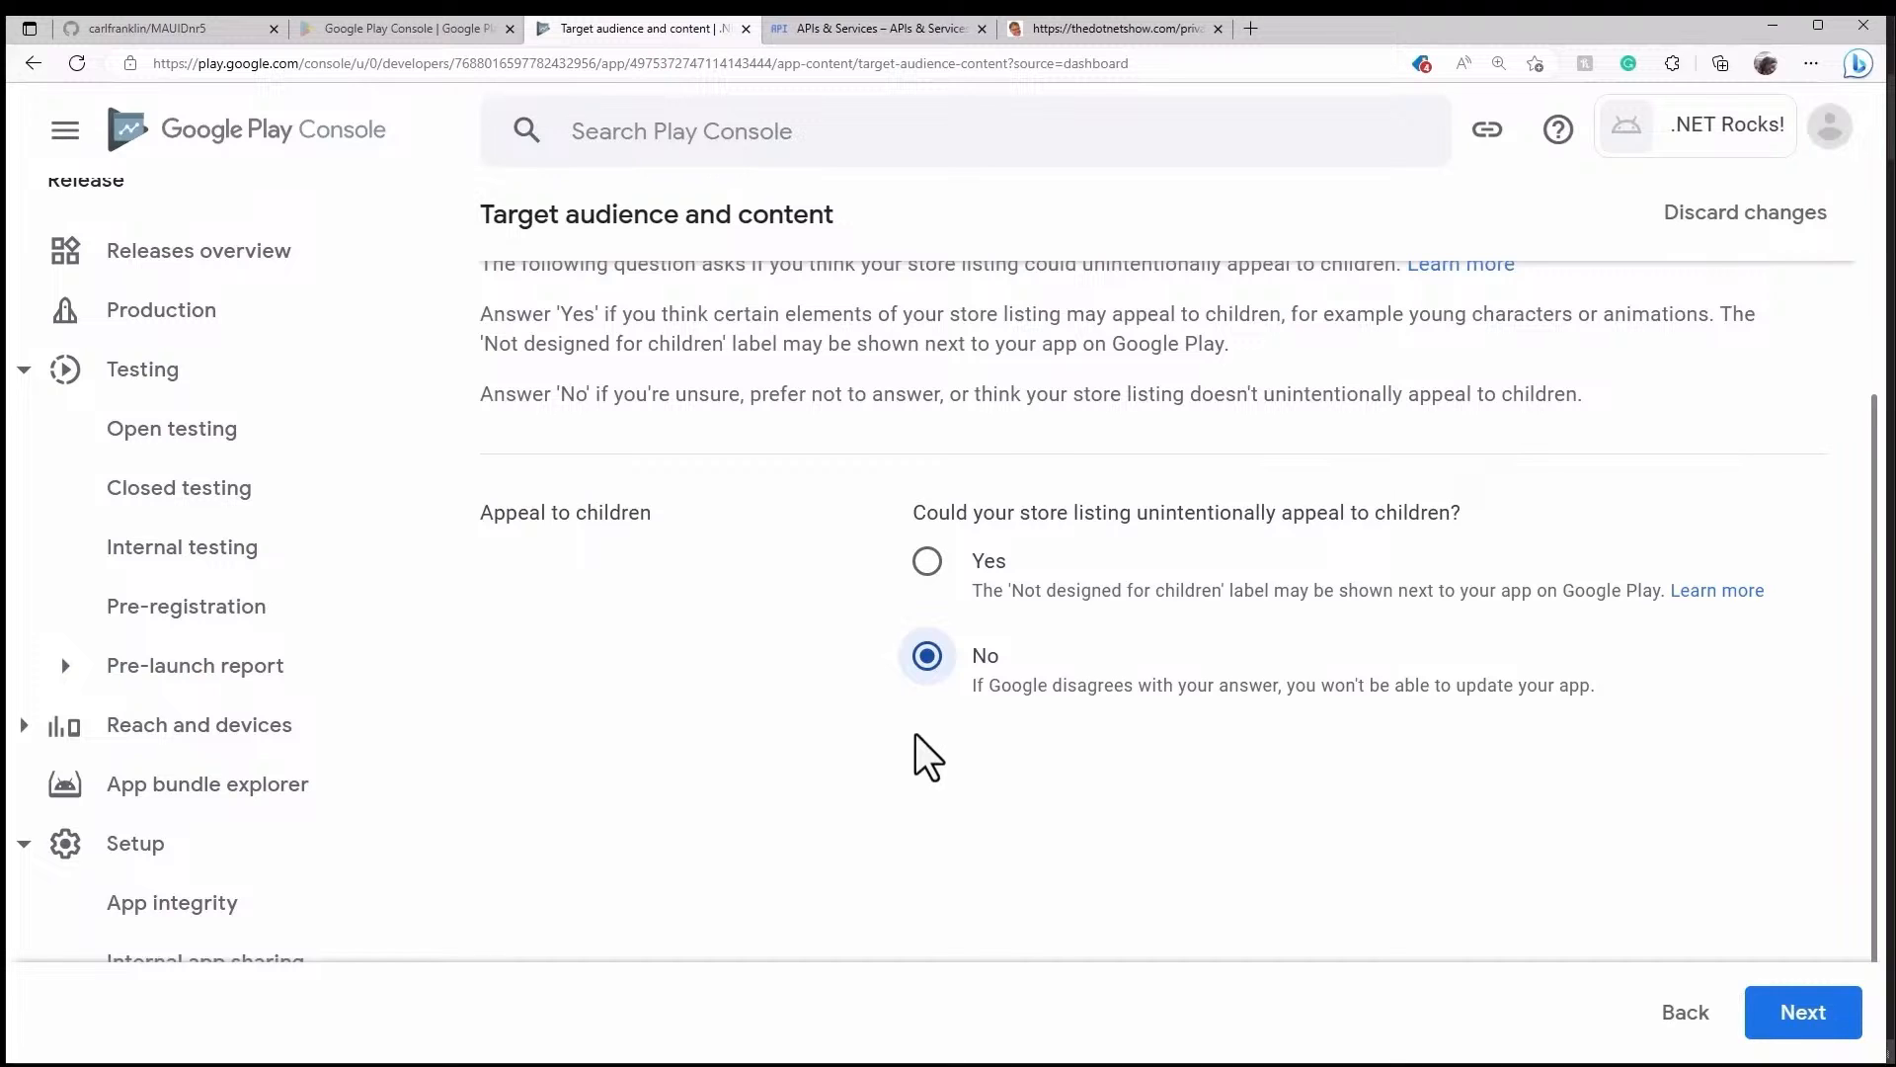
left_click(1817, 1012)
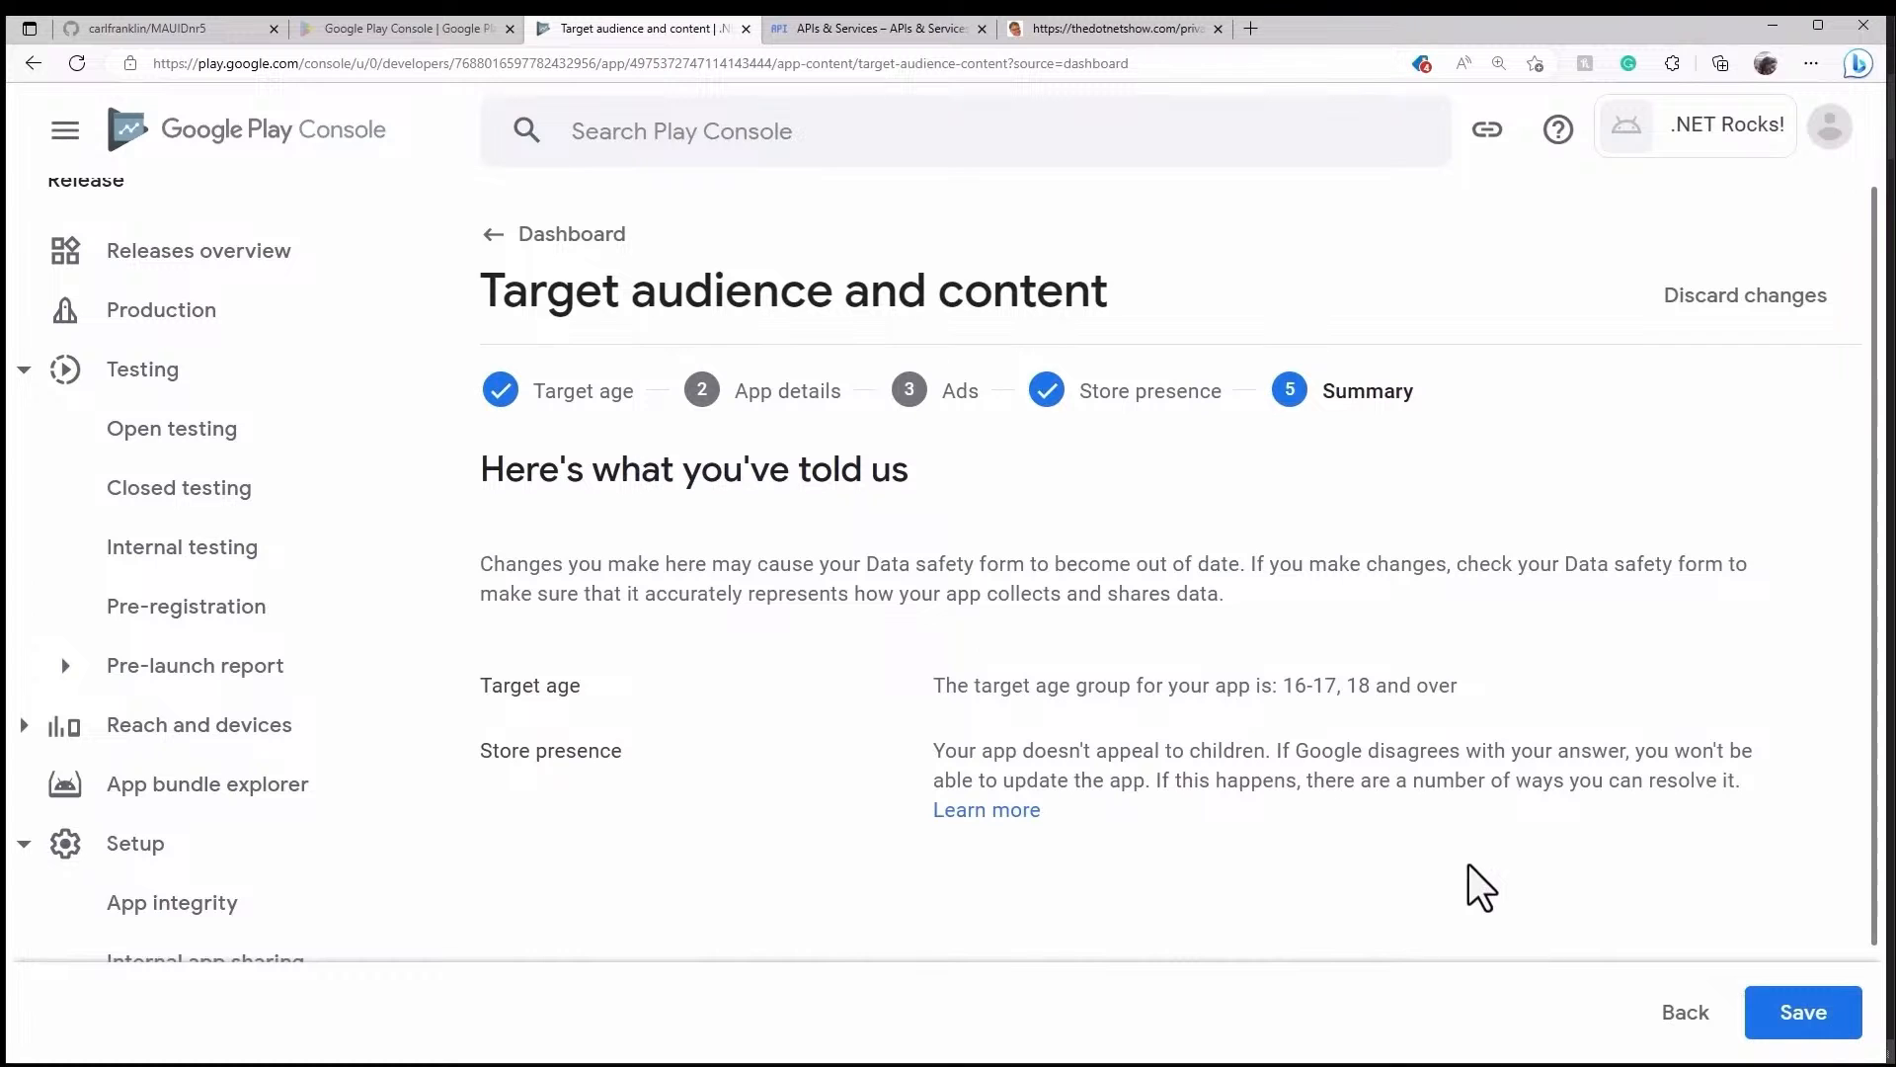
scroll(1464, 856, "down", 2)
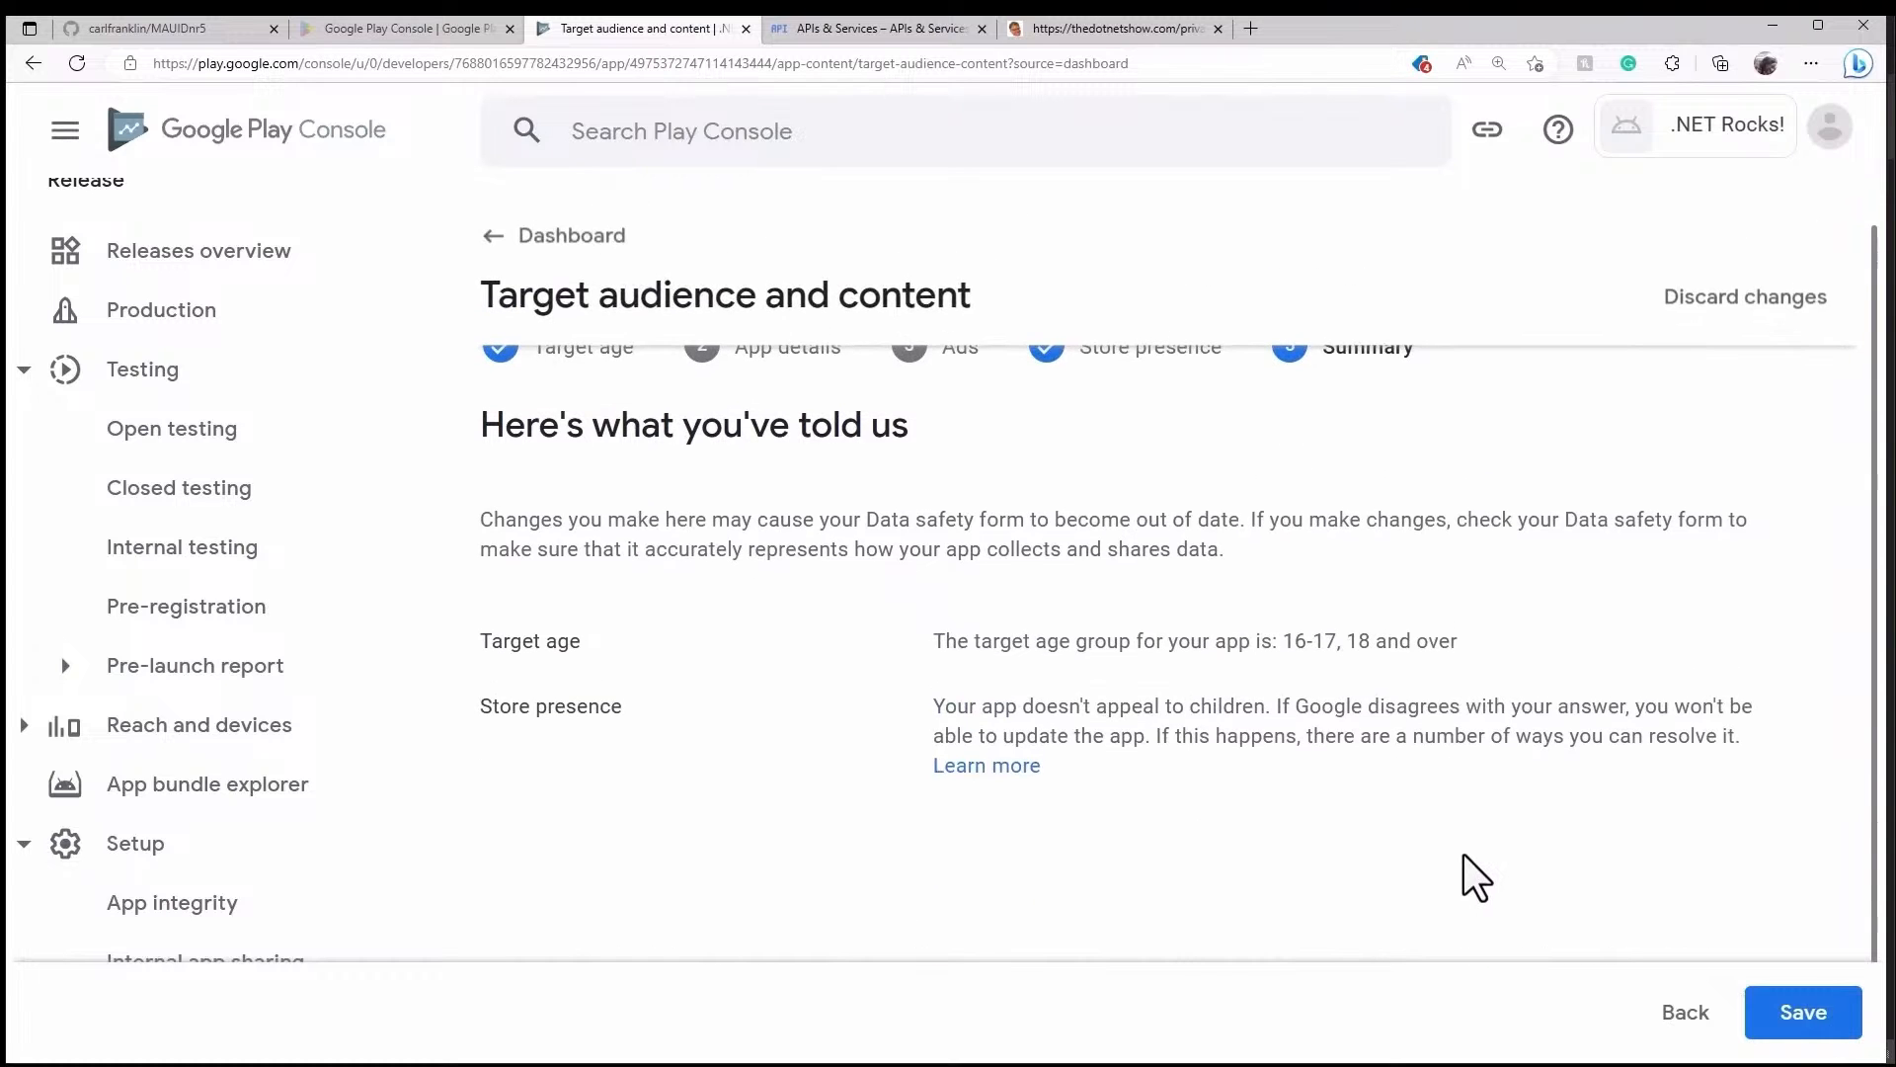
scroll(1463, 855, "up", 1)
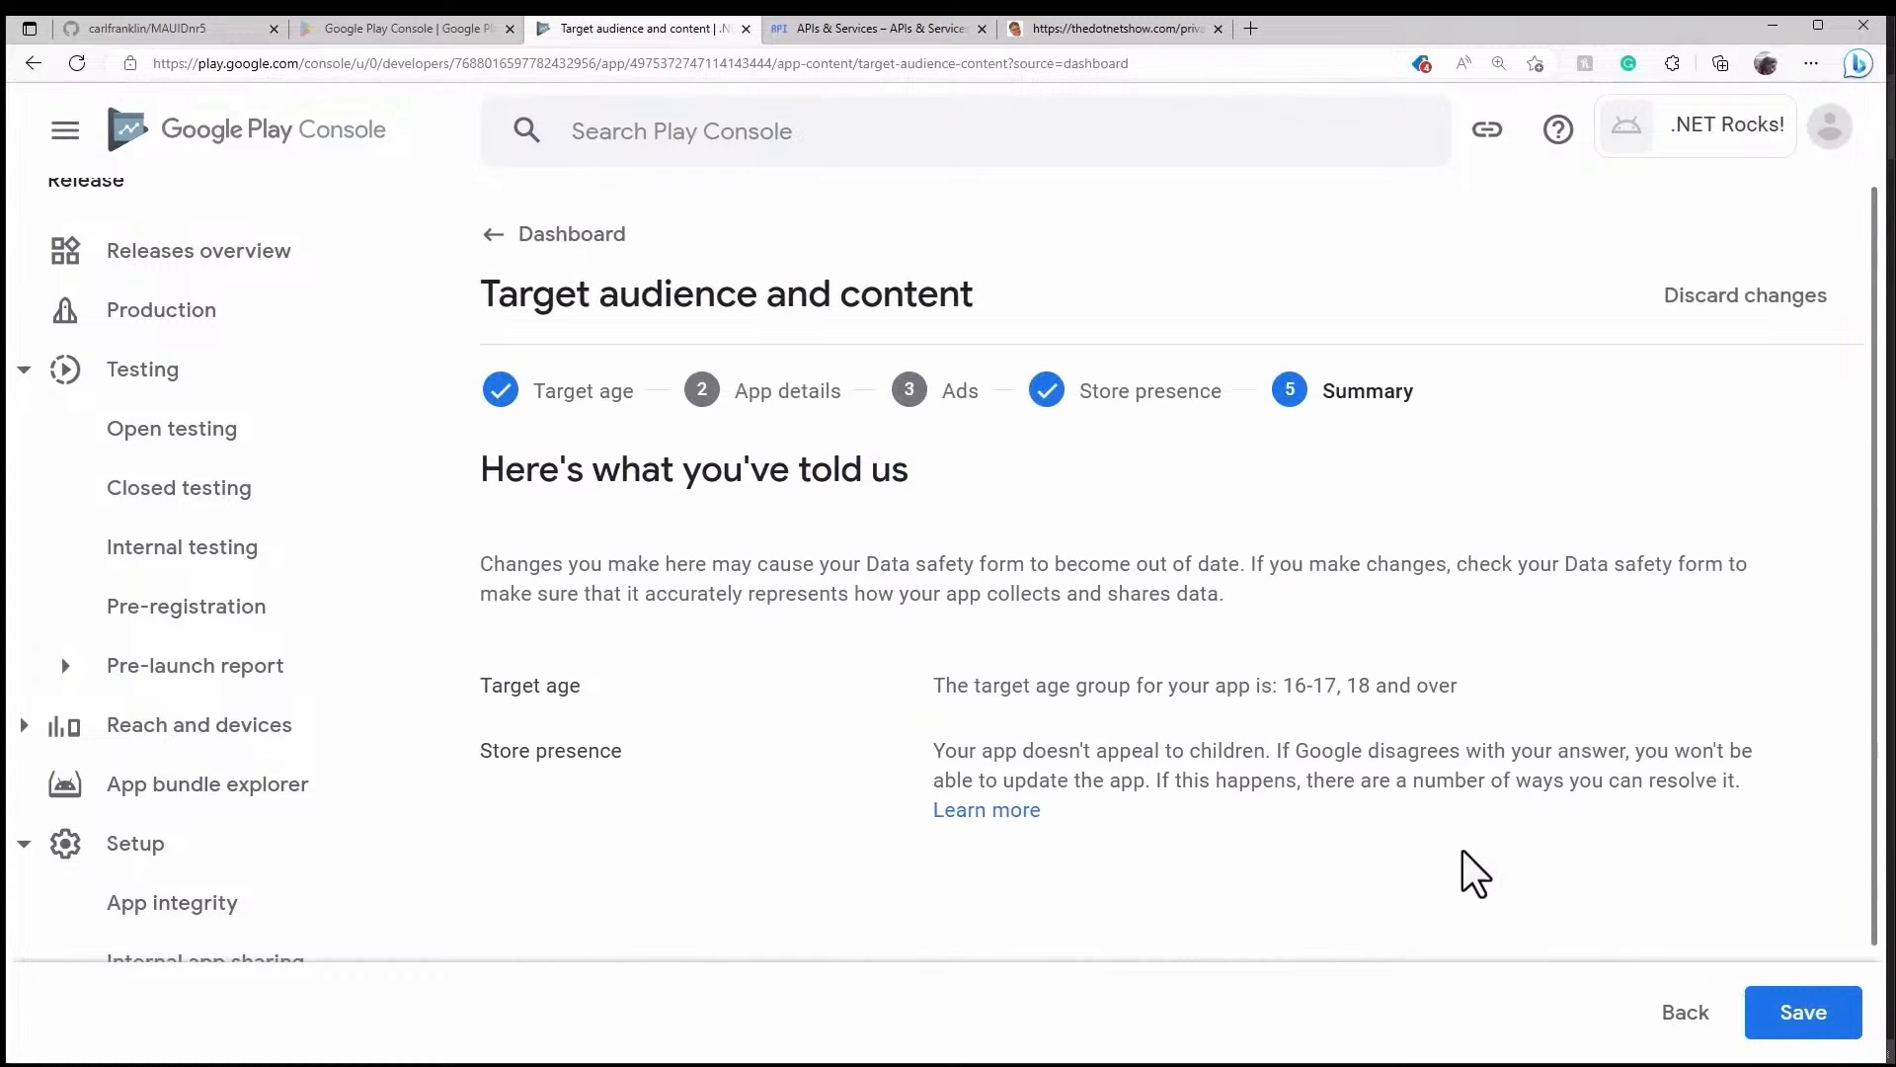
left_click(1822, 1028)
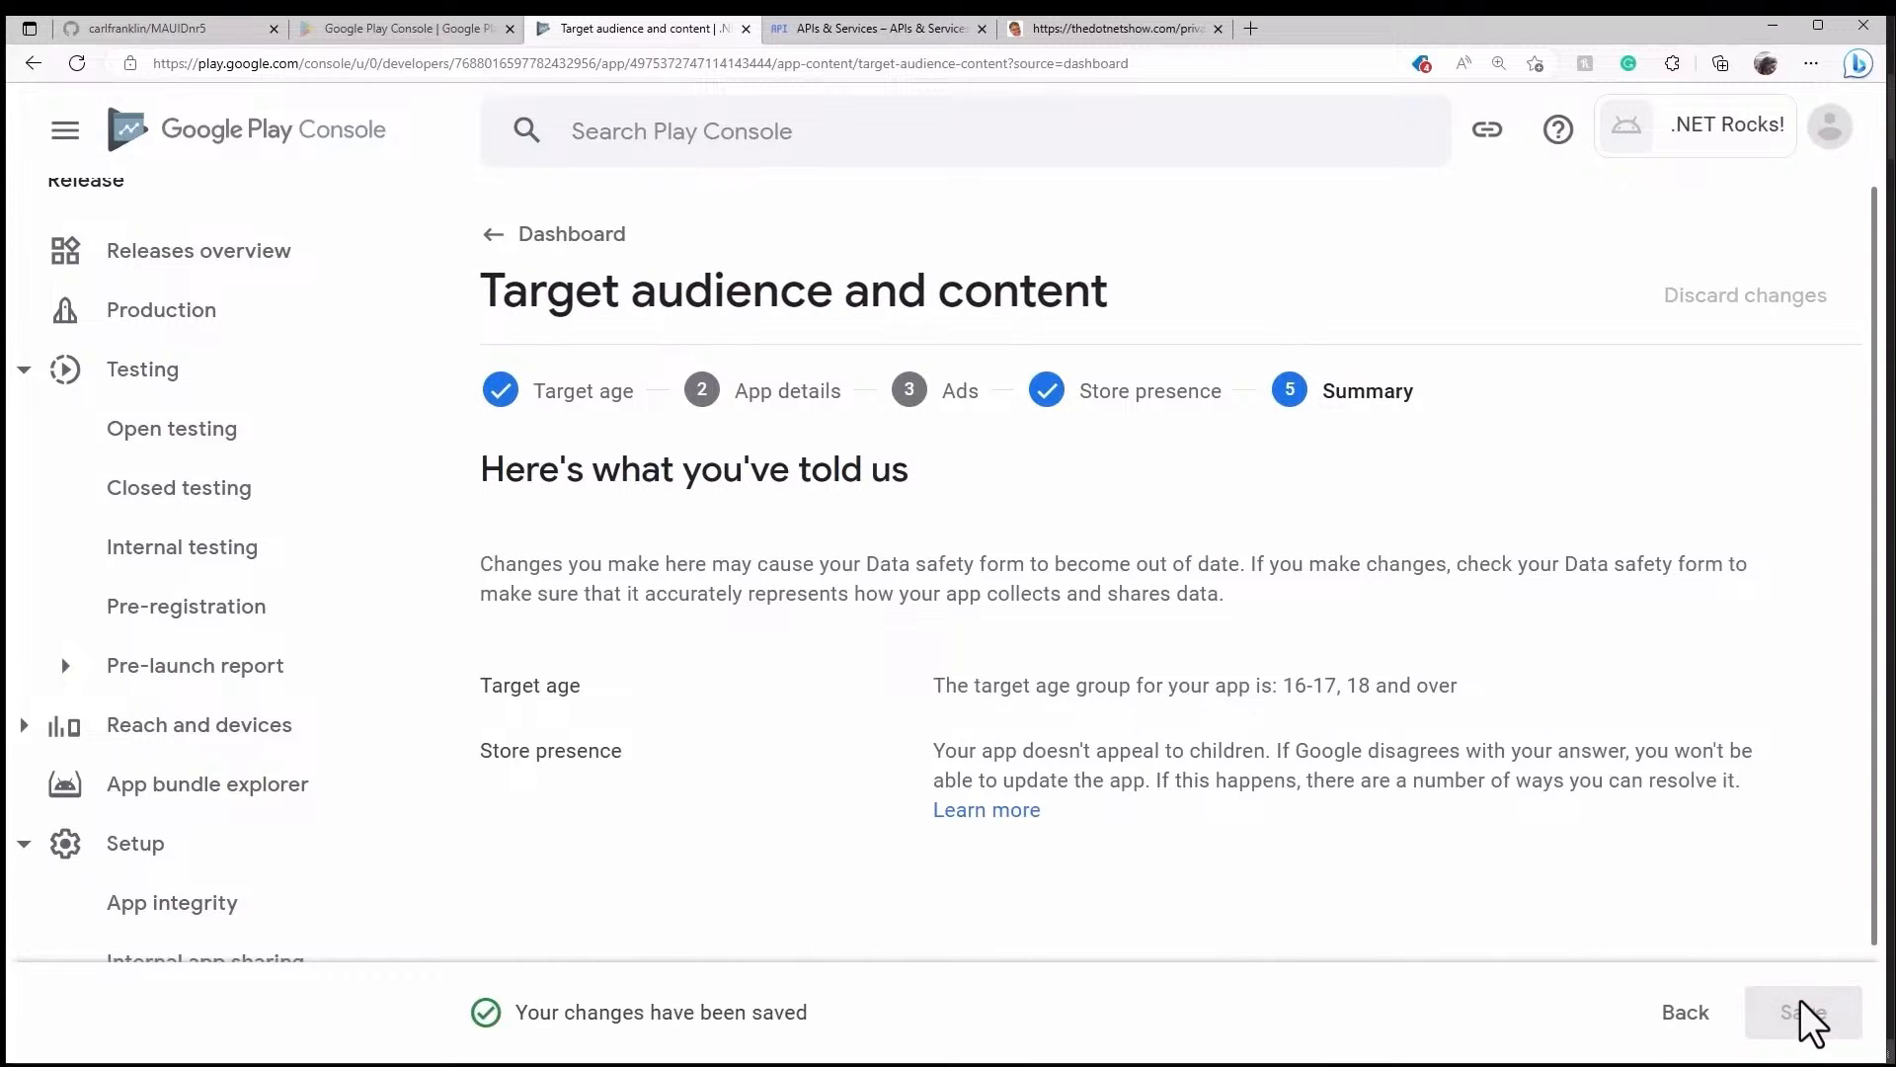
left_click(569, 237)
- Save the News apps declaration as not a news app and return to the Dashboard
scroll(937, 454, "down", 10)
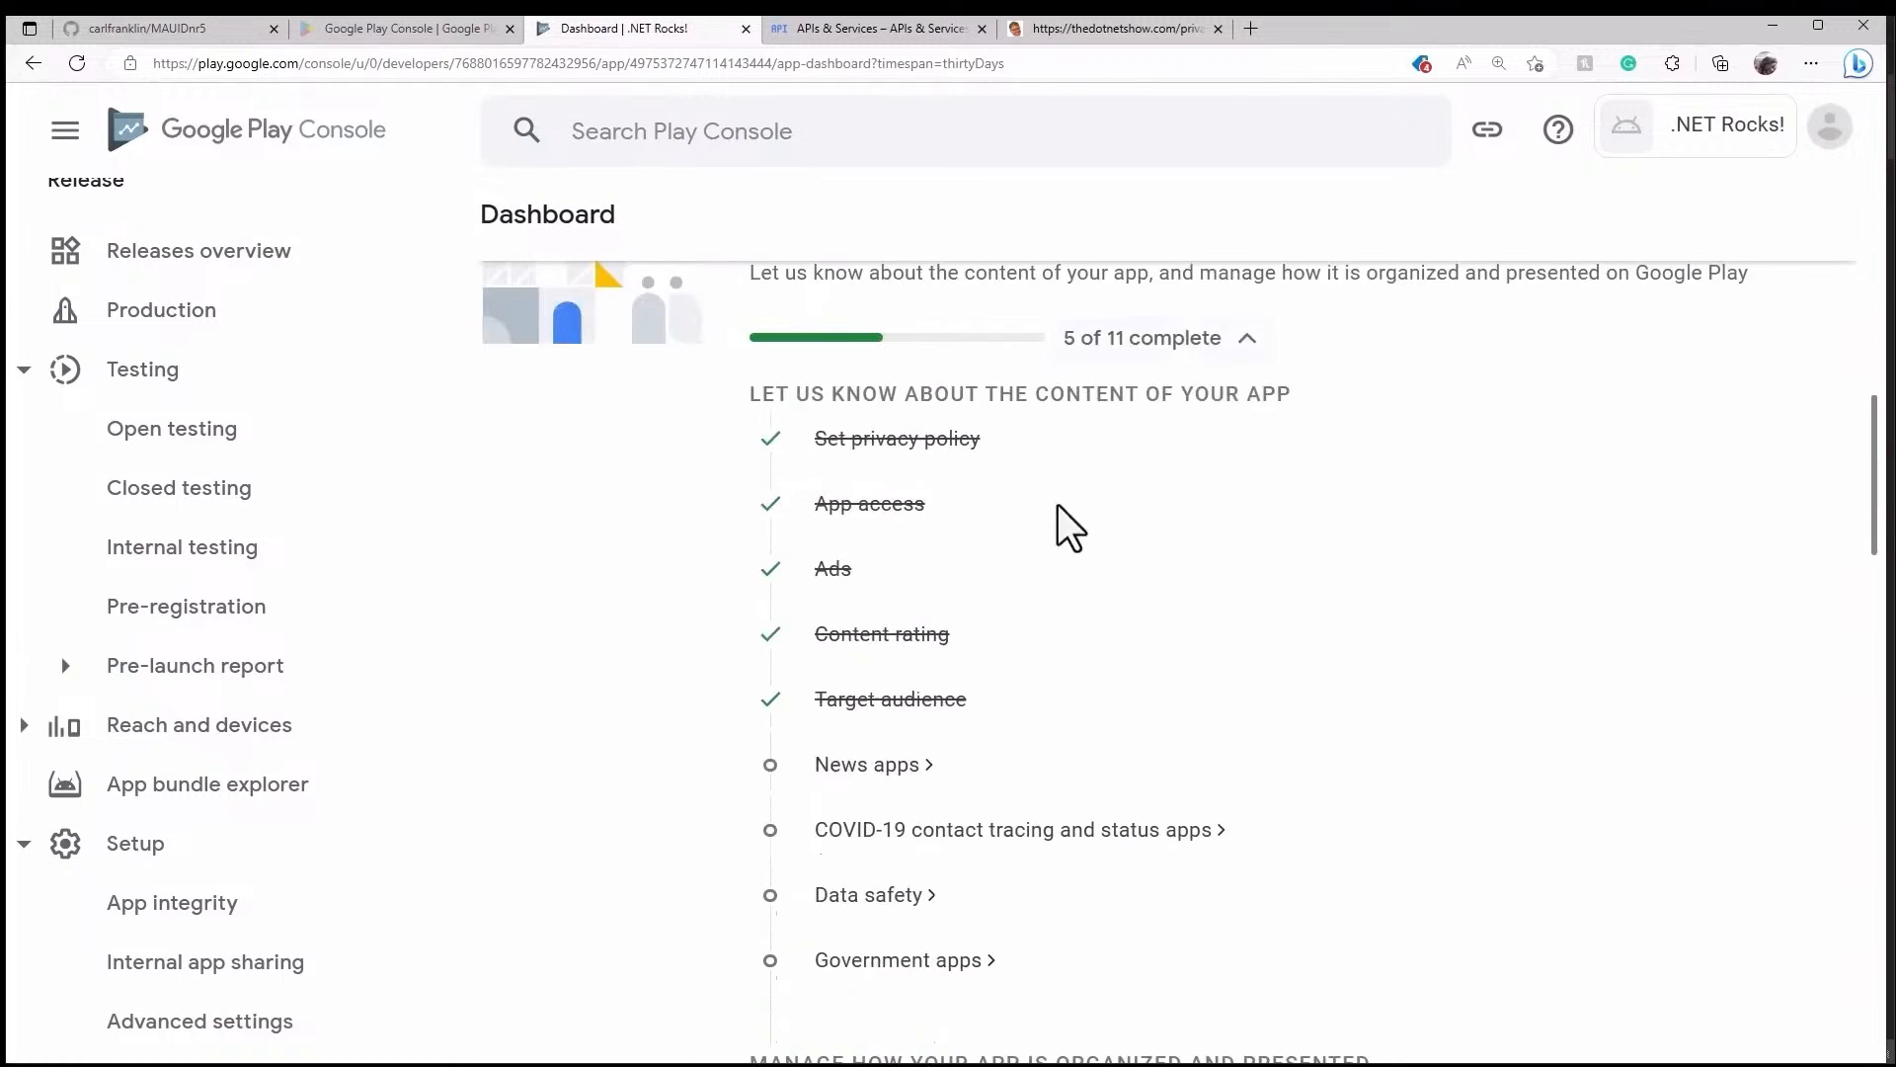
scroll(1072, 495, "down", 2)
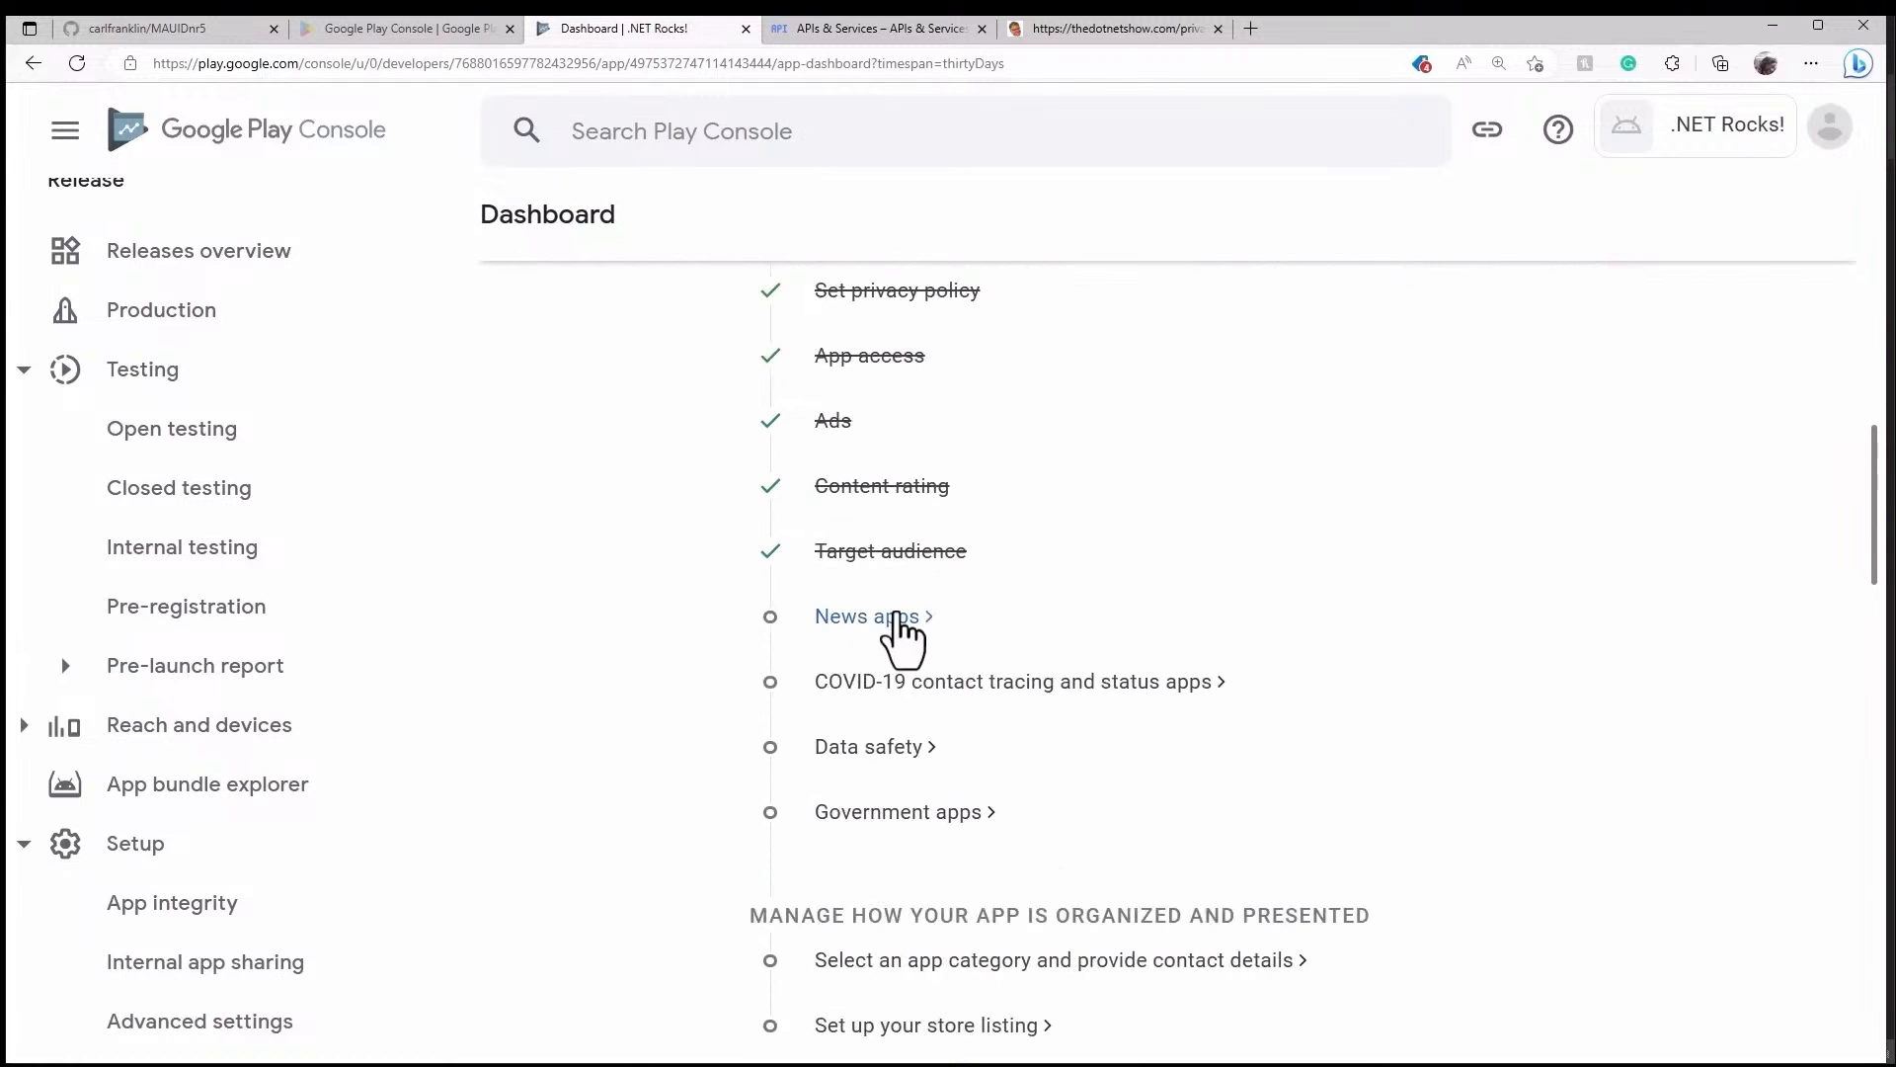
left_click(930, 619)
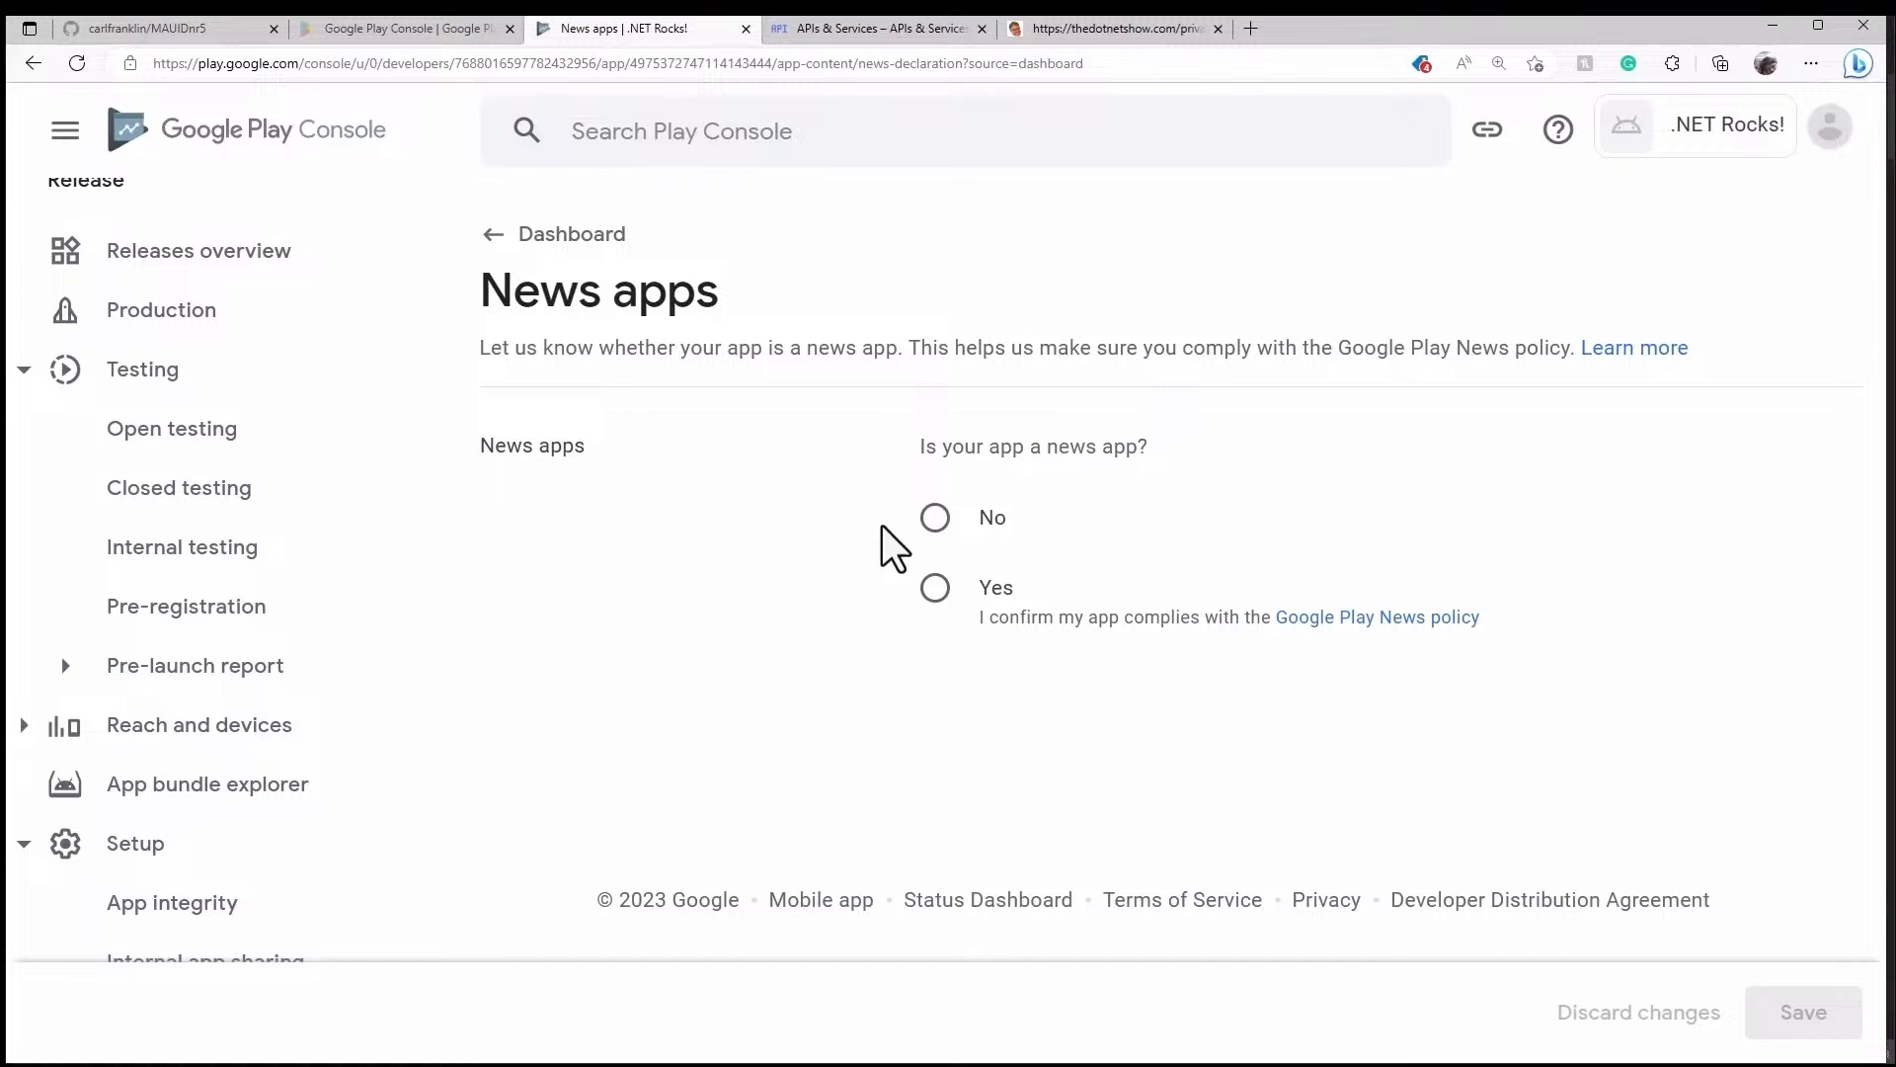
left_click(934, 518)
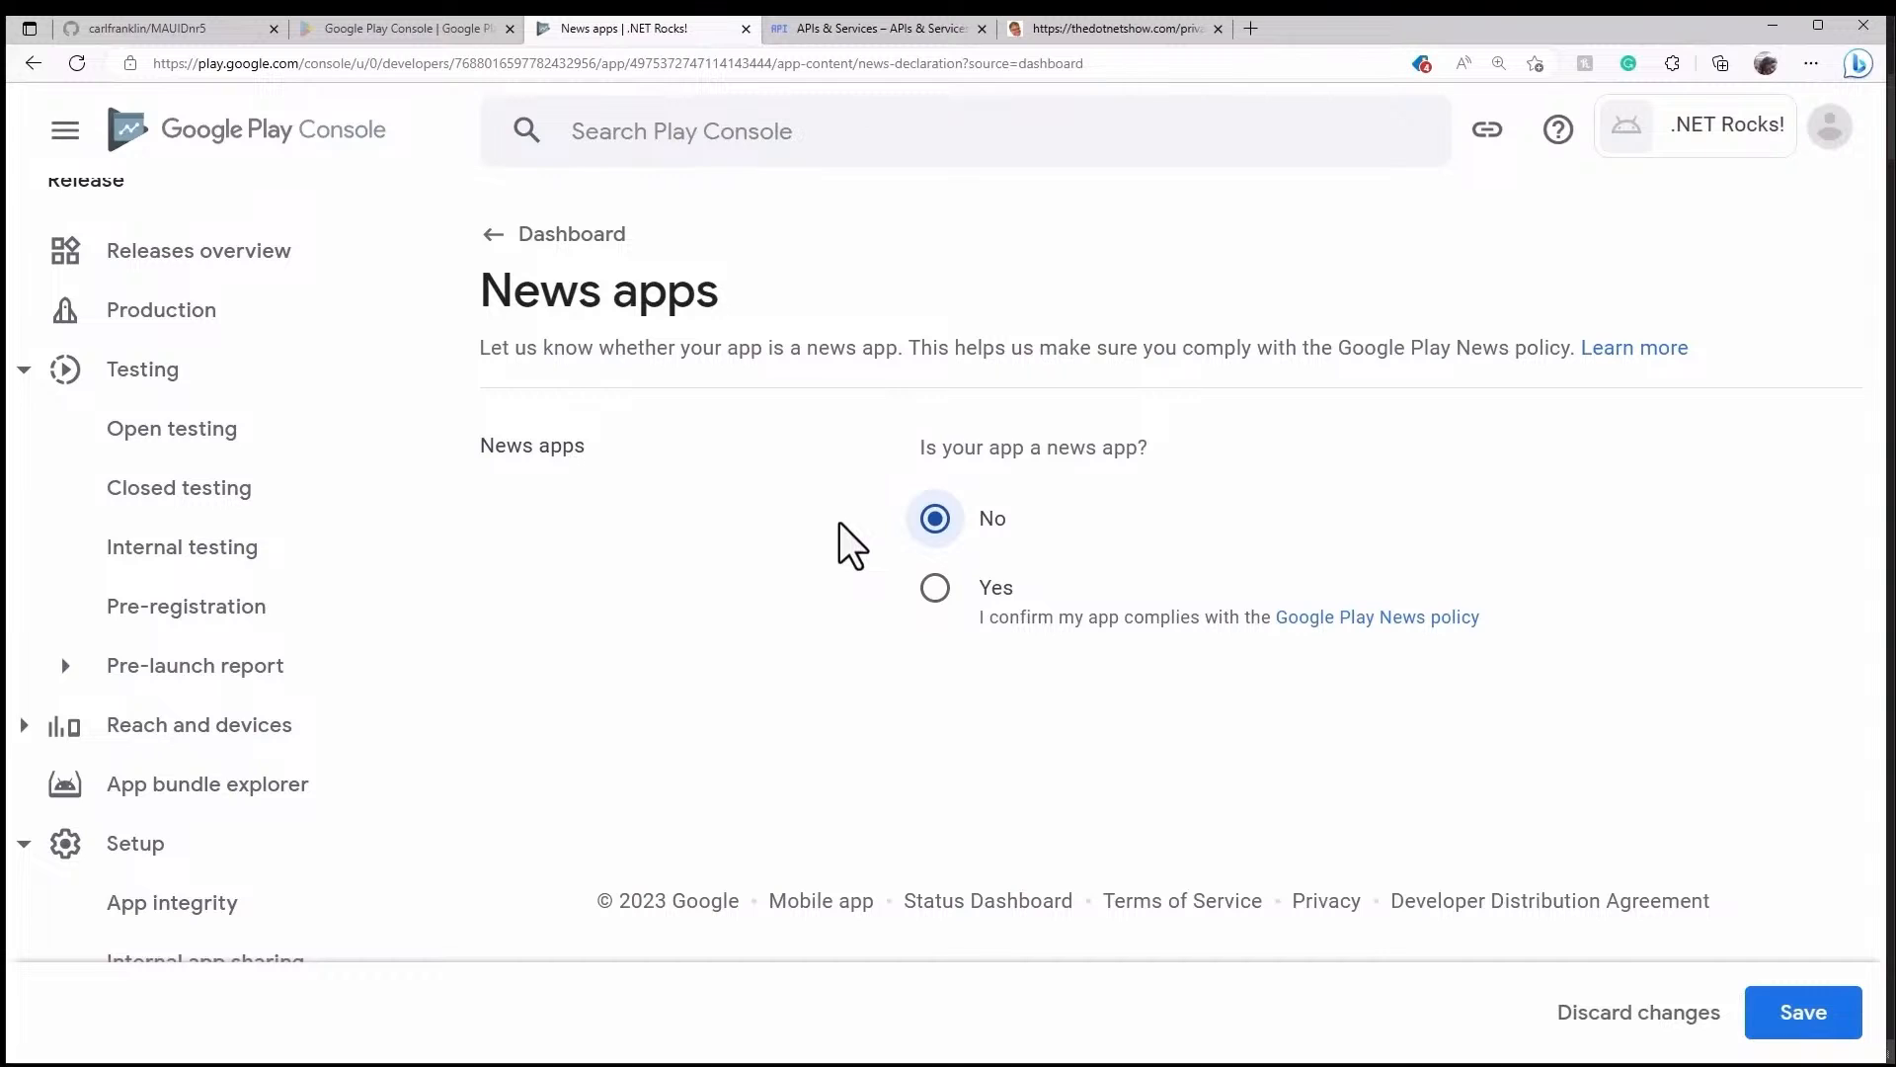
left_click(1820, 1016)
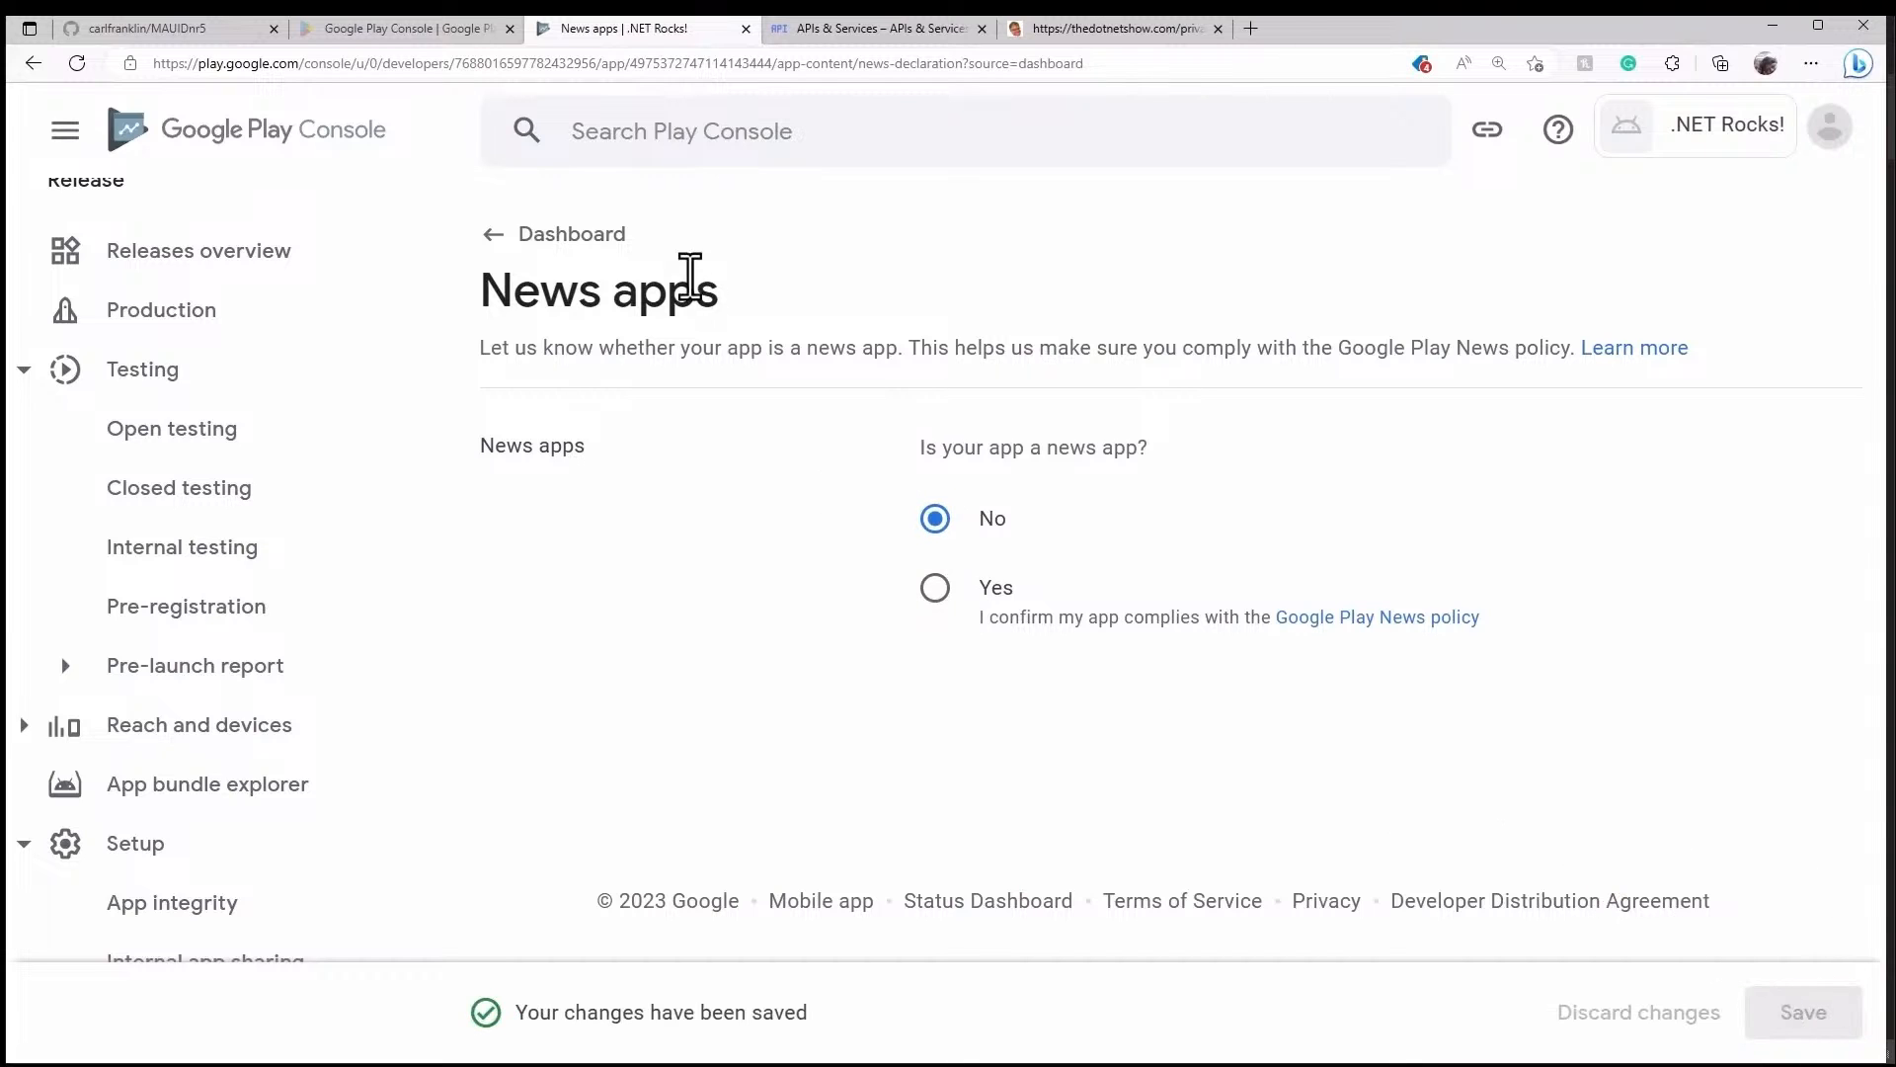
left_click(590, 234)
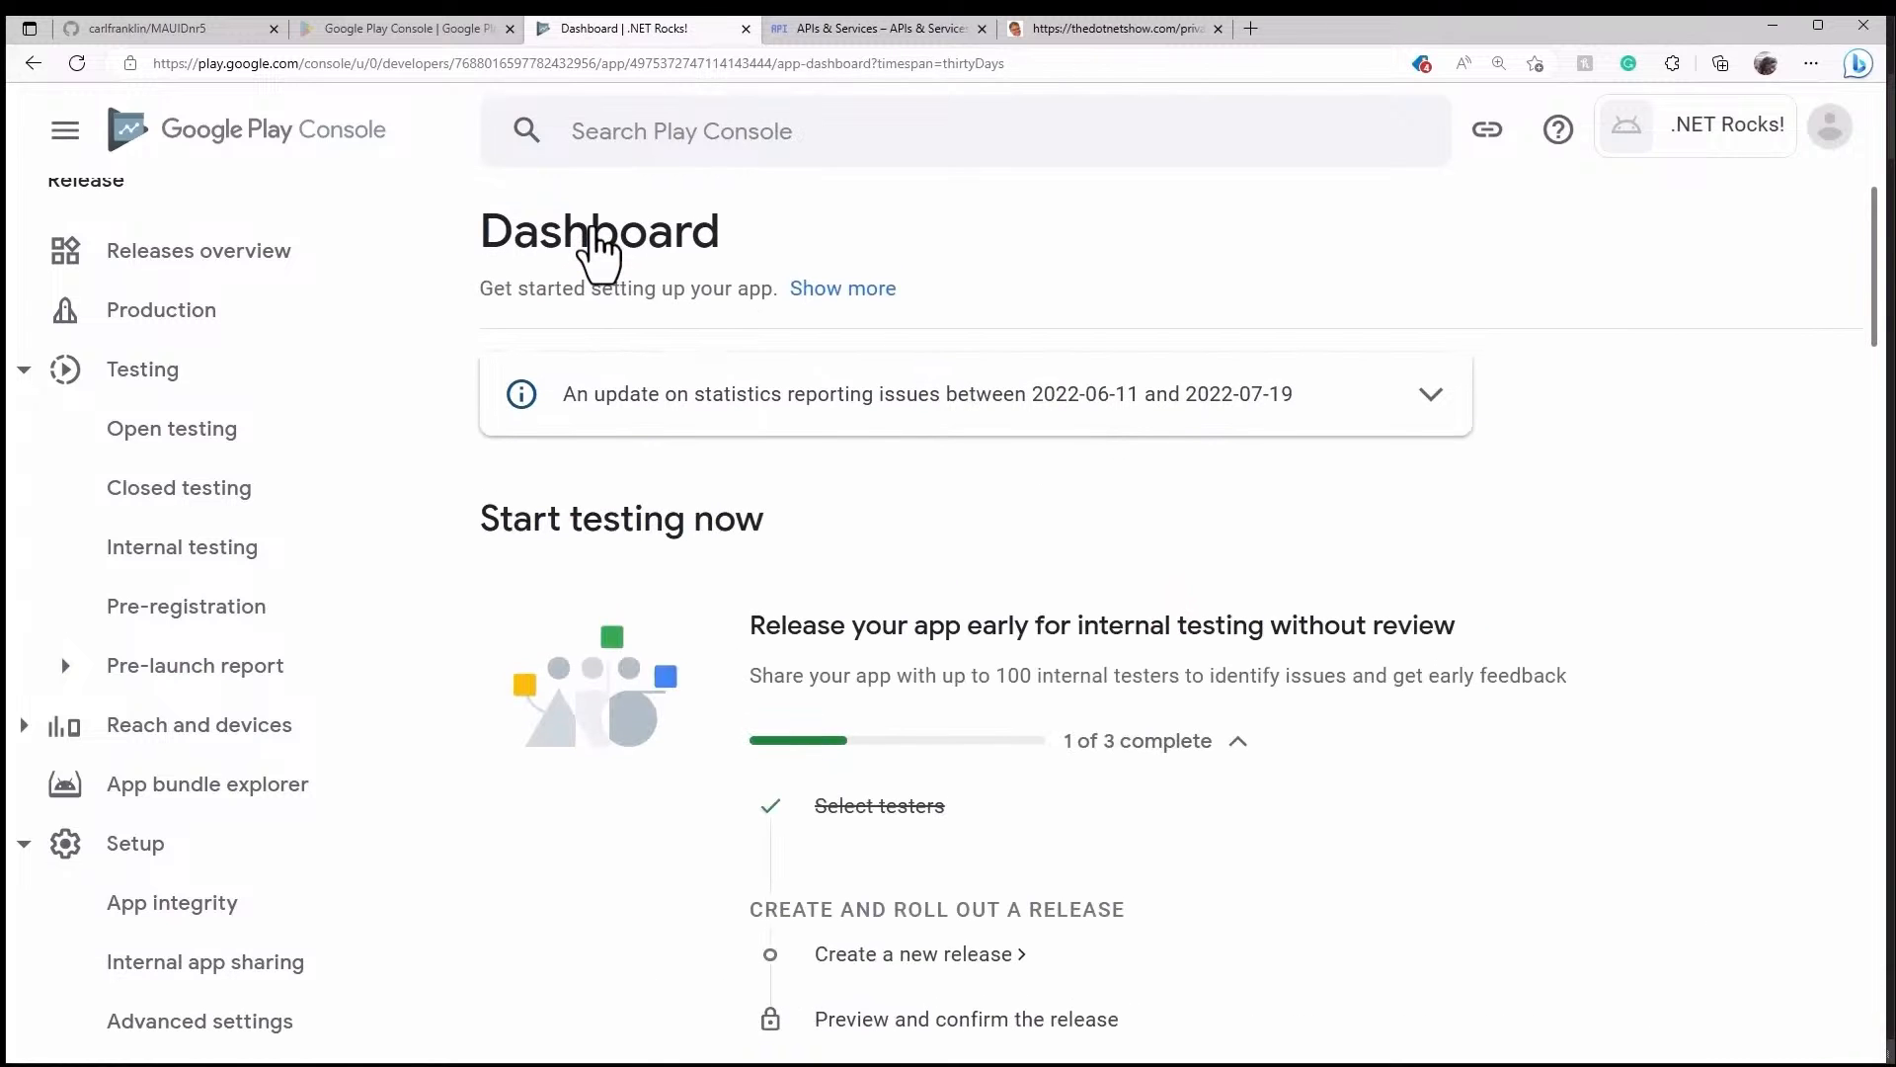
- Save the COVID-19 apps declaration as not a tracing or status app and return to the Dashboard
scroll(1316, 614, "down", 5)
scroll(1316, 613, "down", 5)
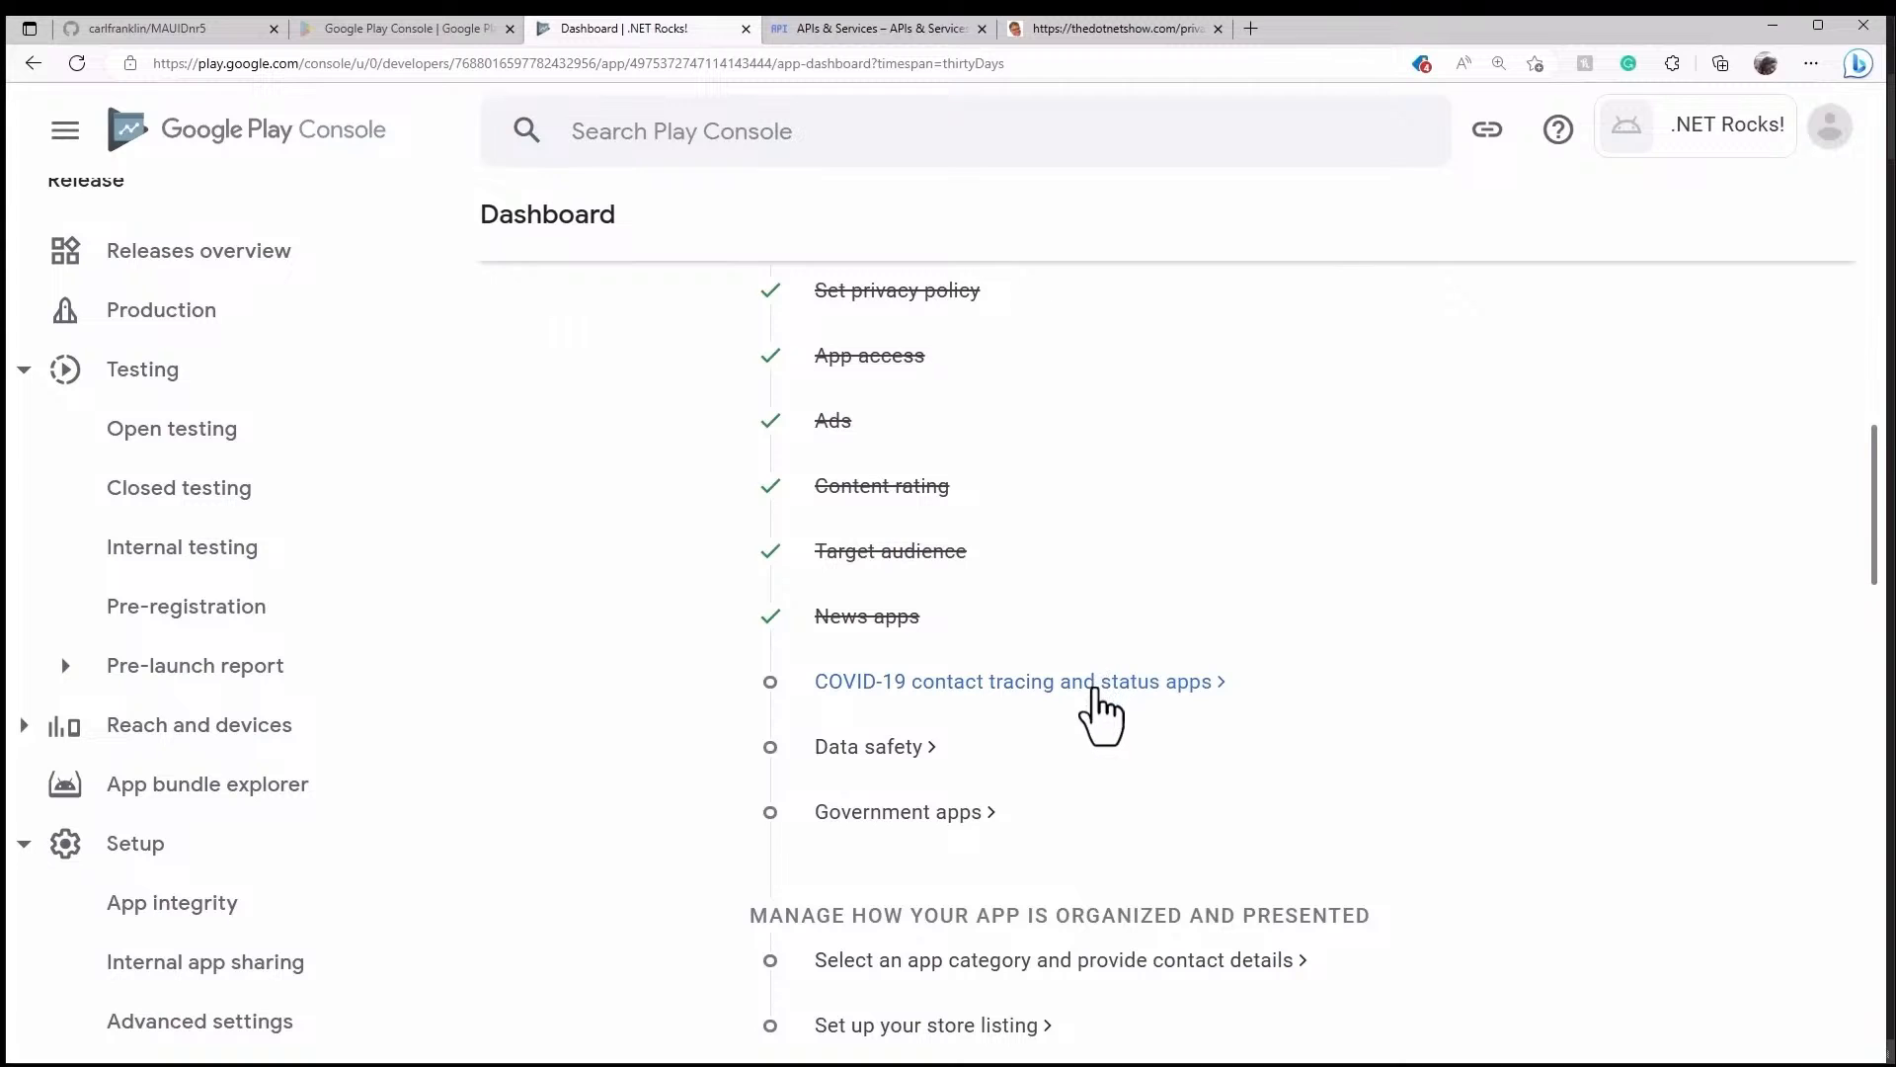
left_click(1057, 691)
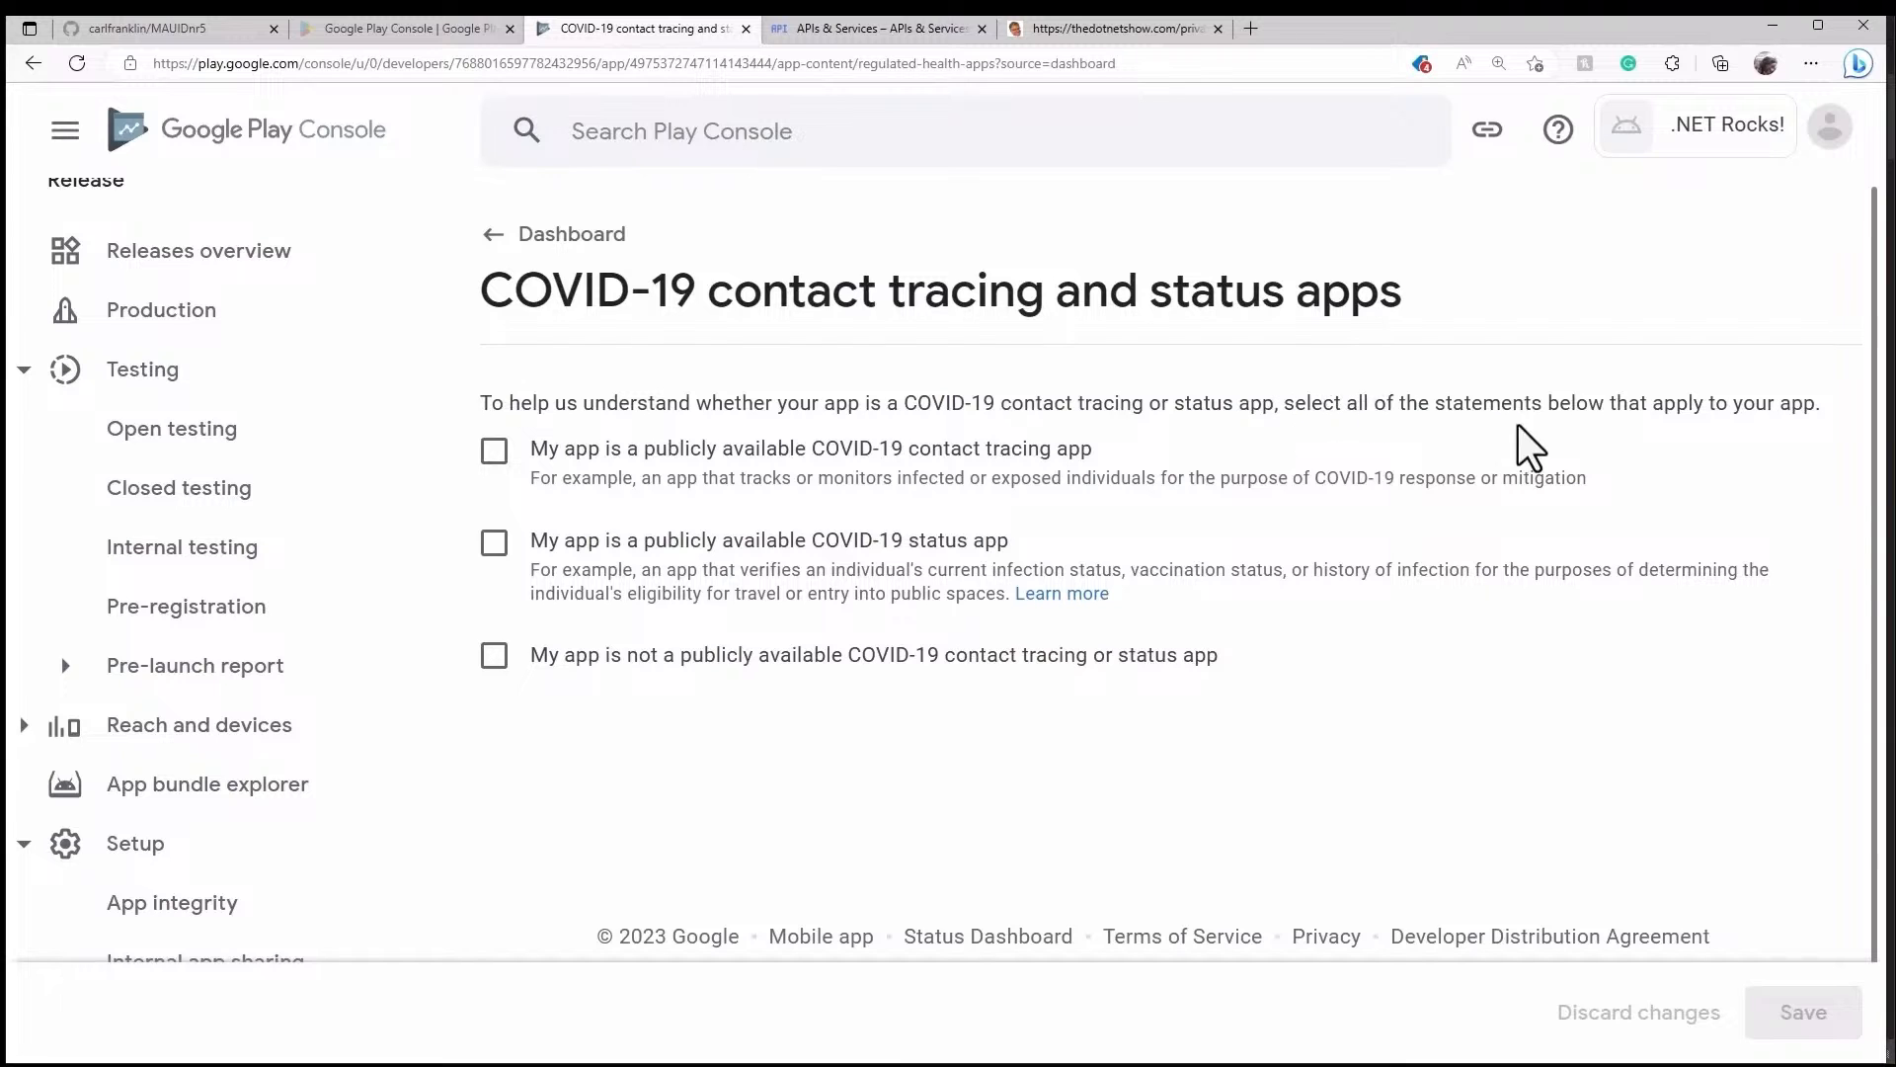
left_click(1200, 654)
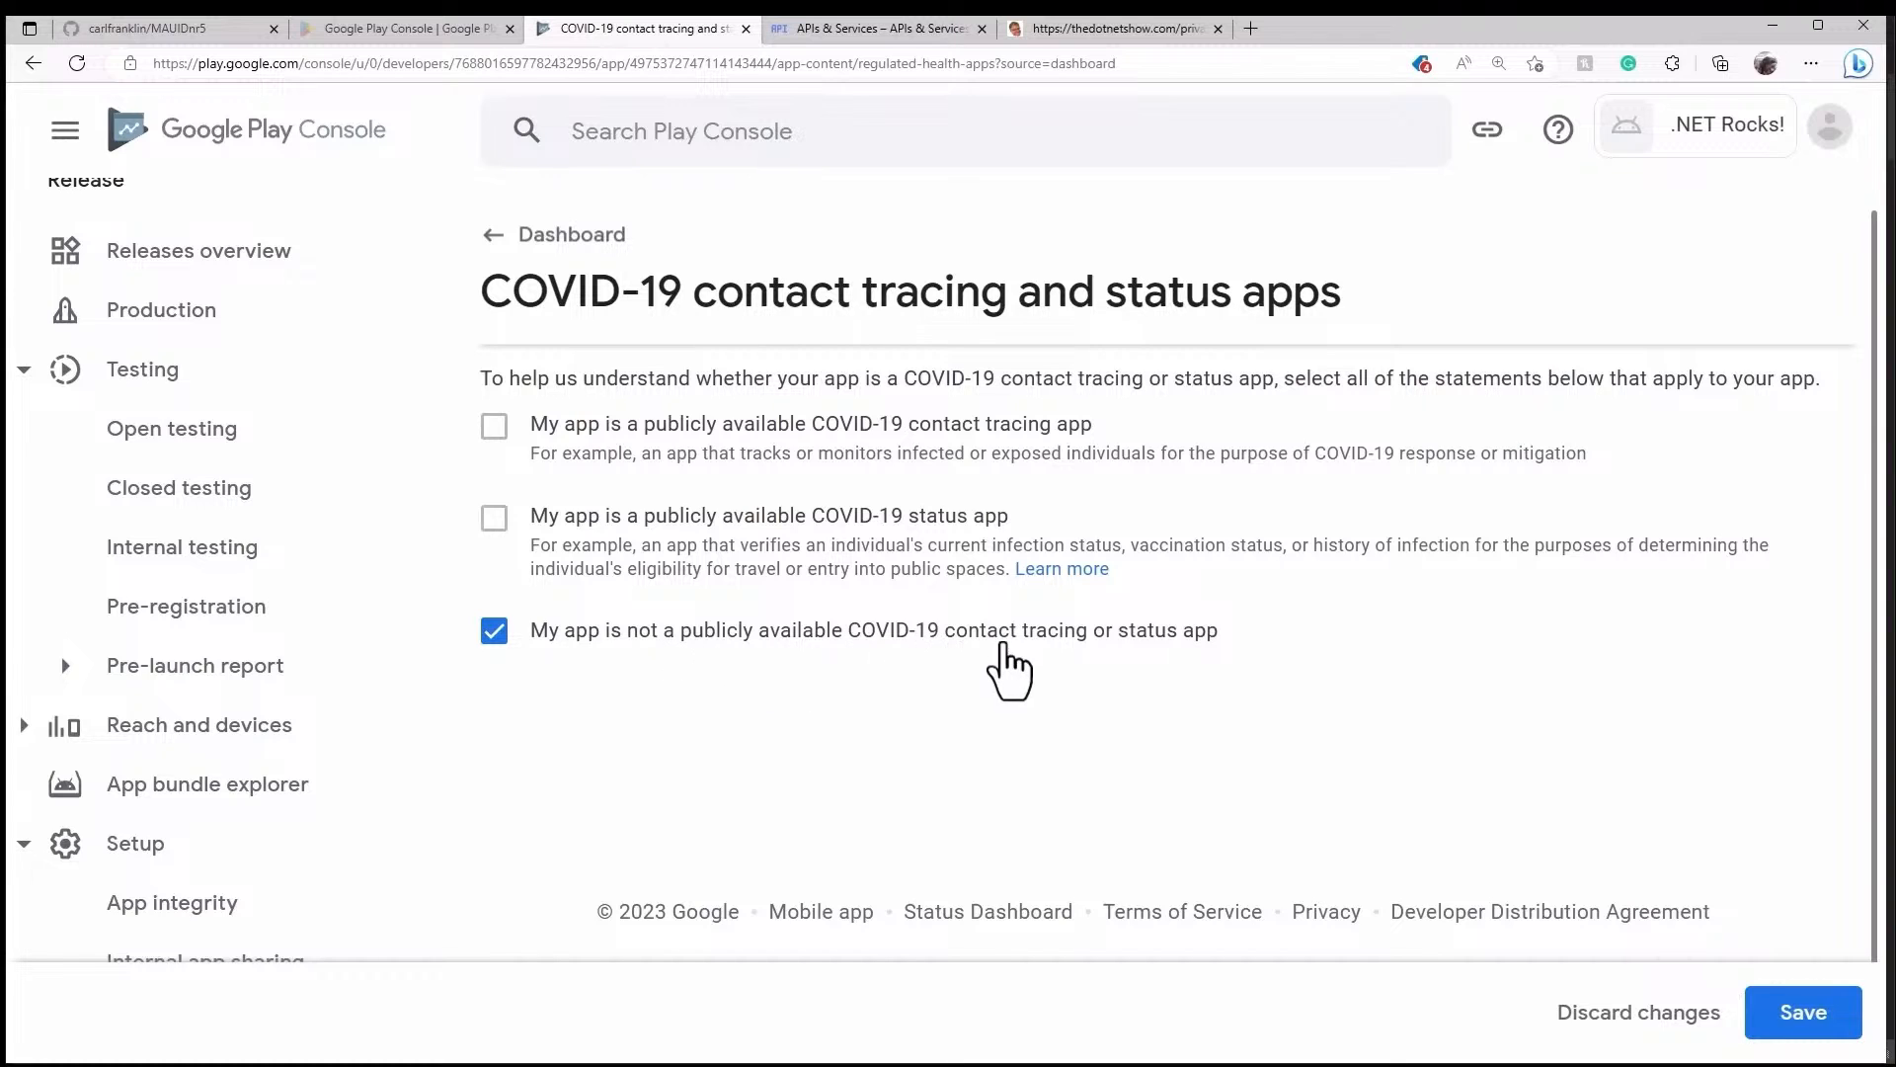
left_click(1822, 1022)
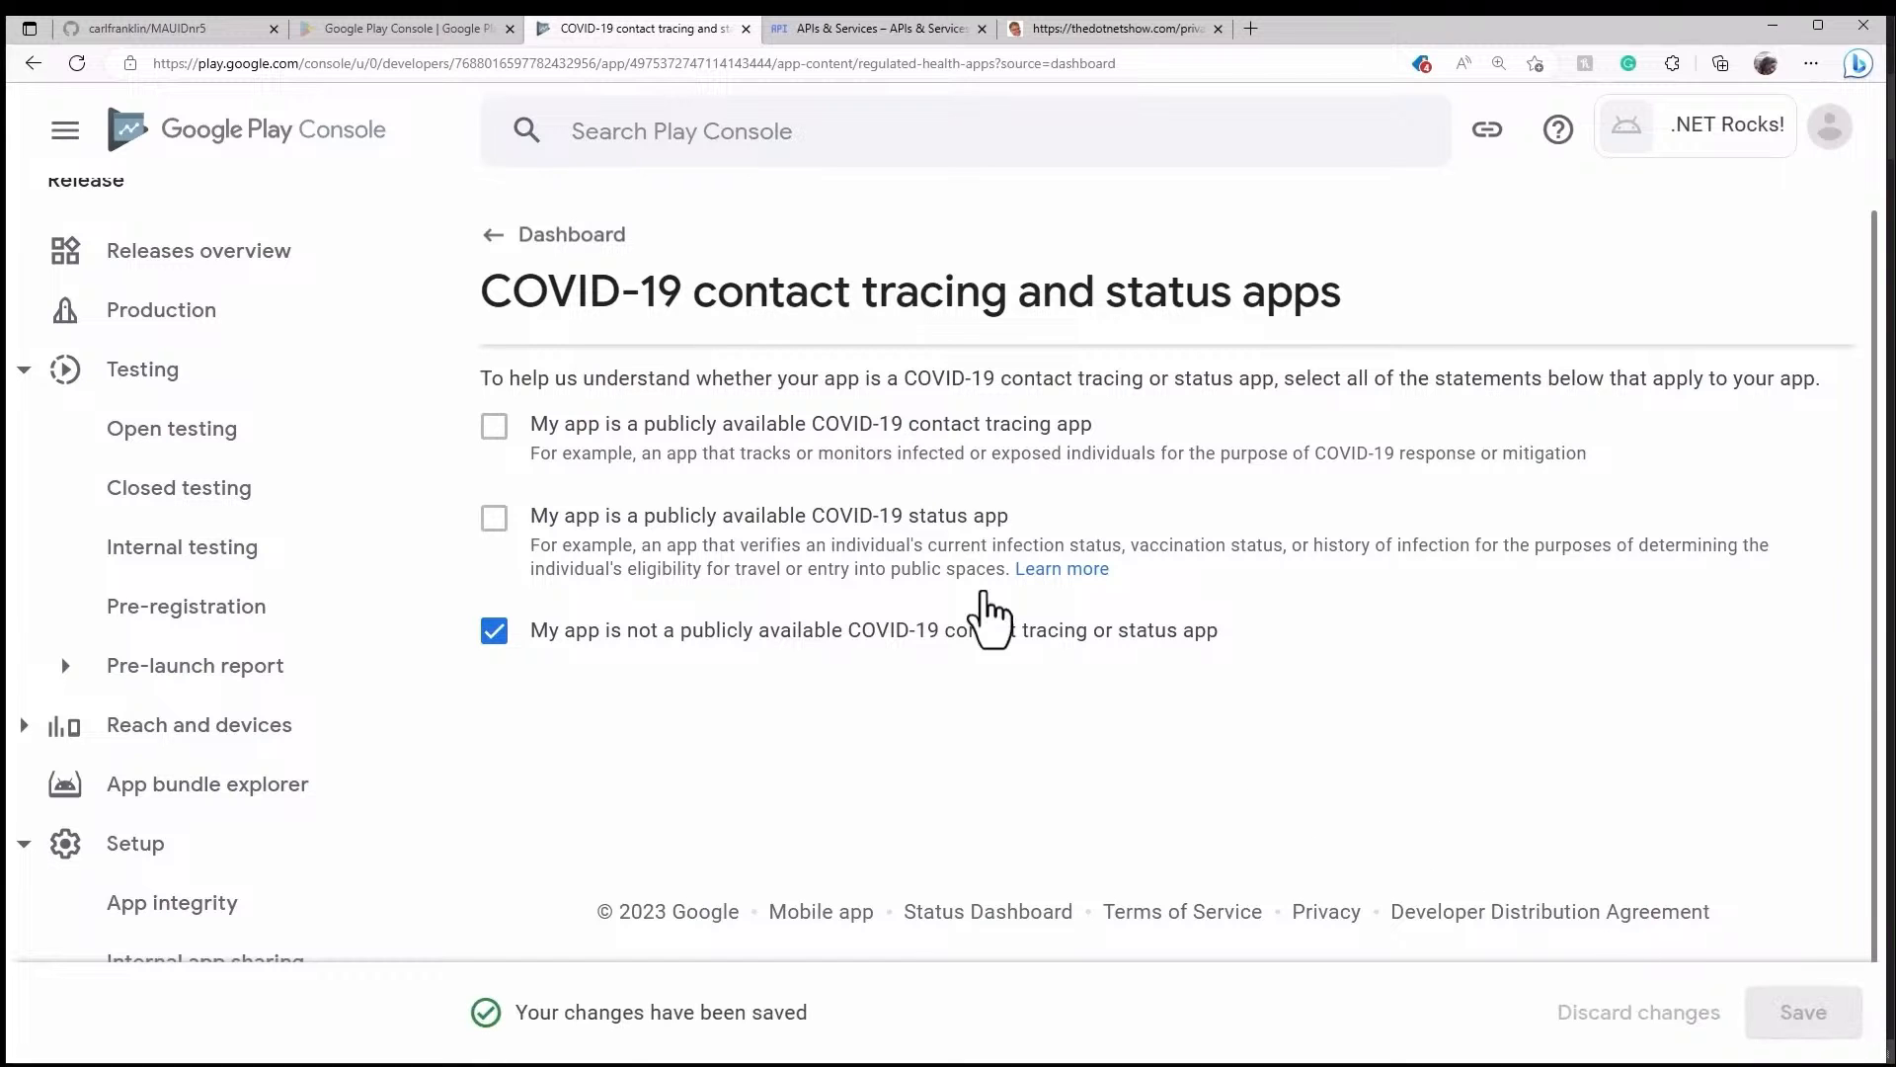
left_click(545, 247)
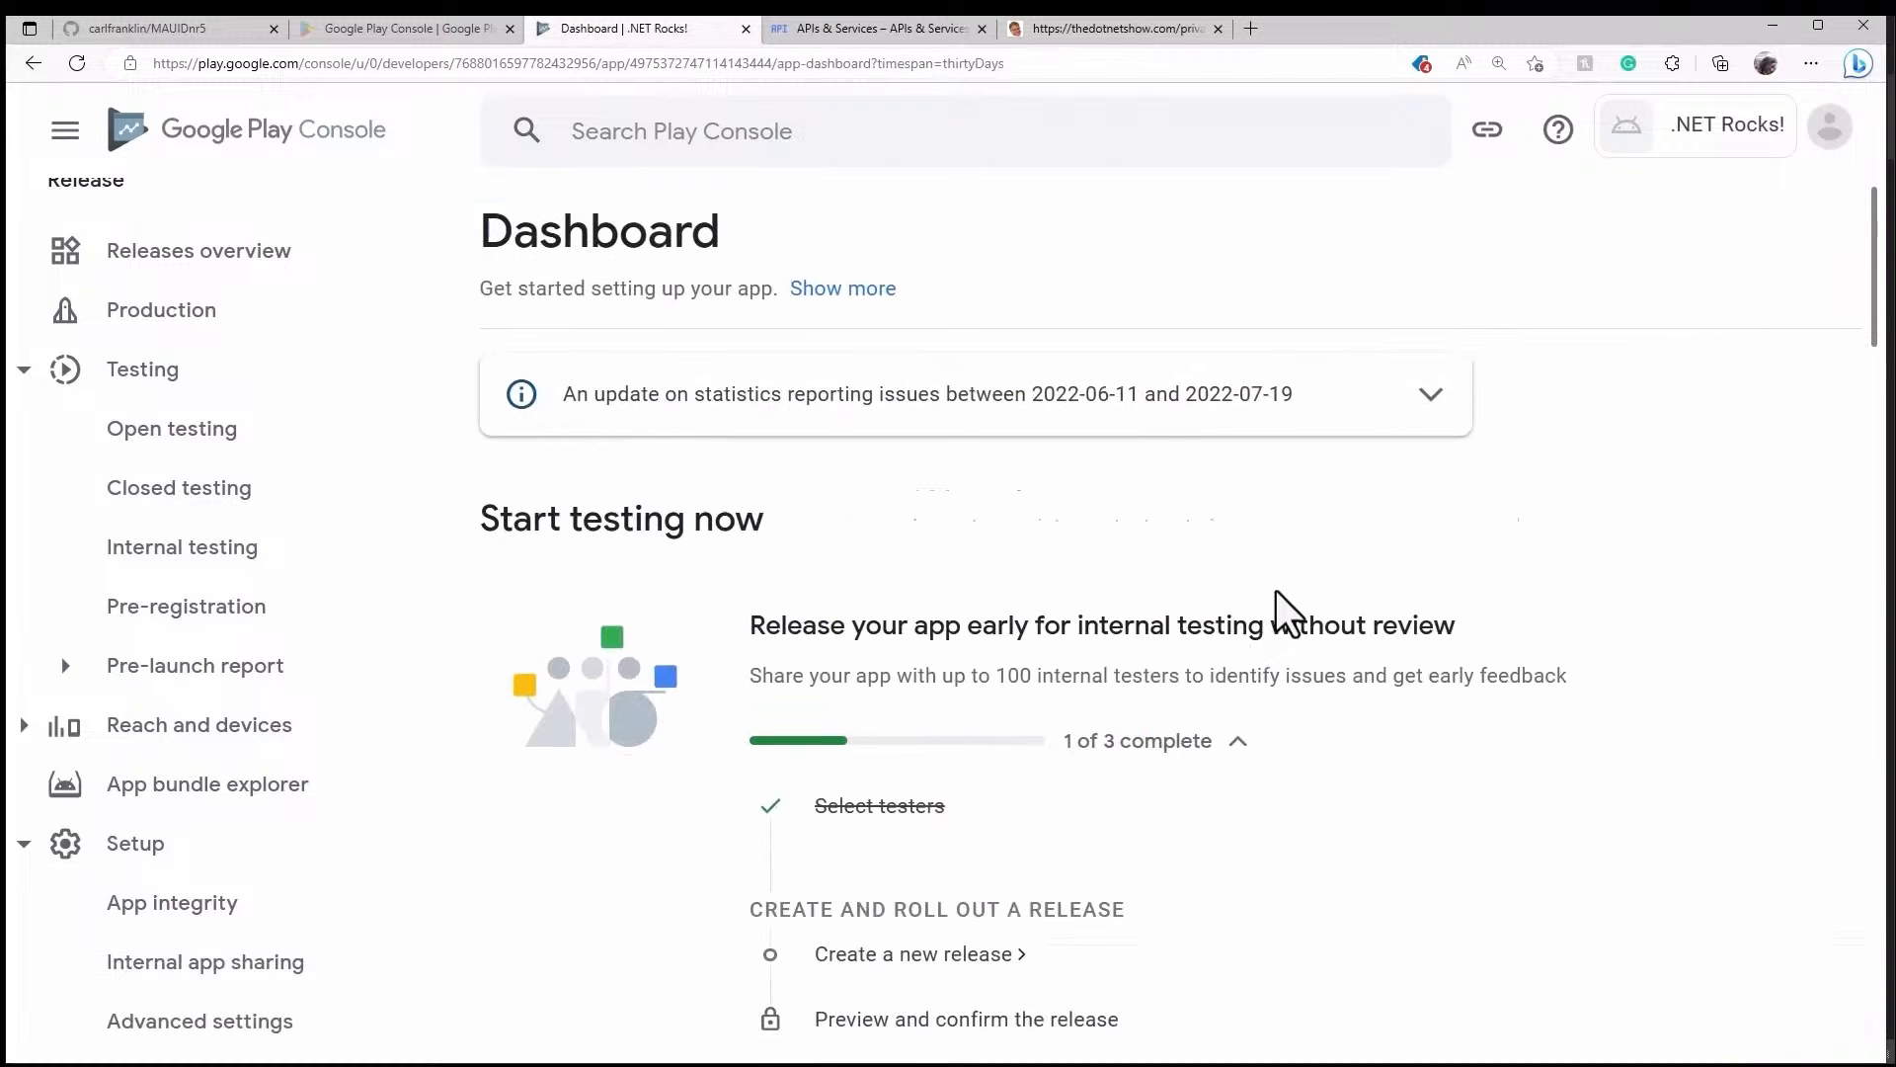
scroll(1284, 613, "down", 7)
scroll(1315, 609, "down", 6)
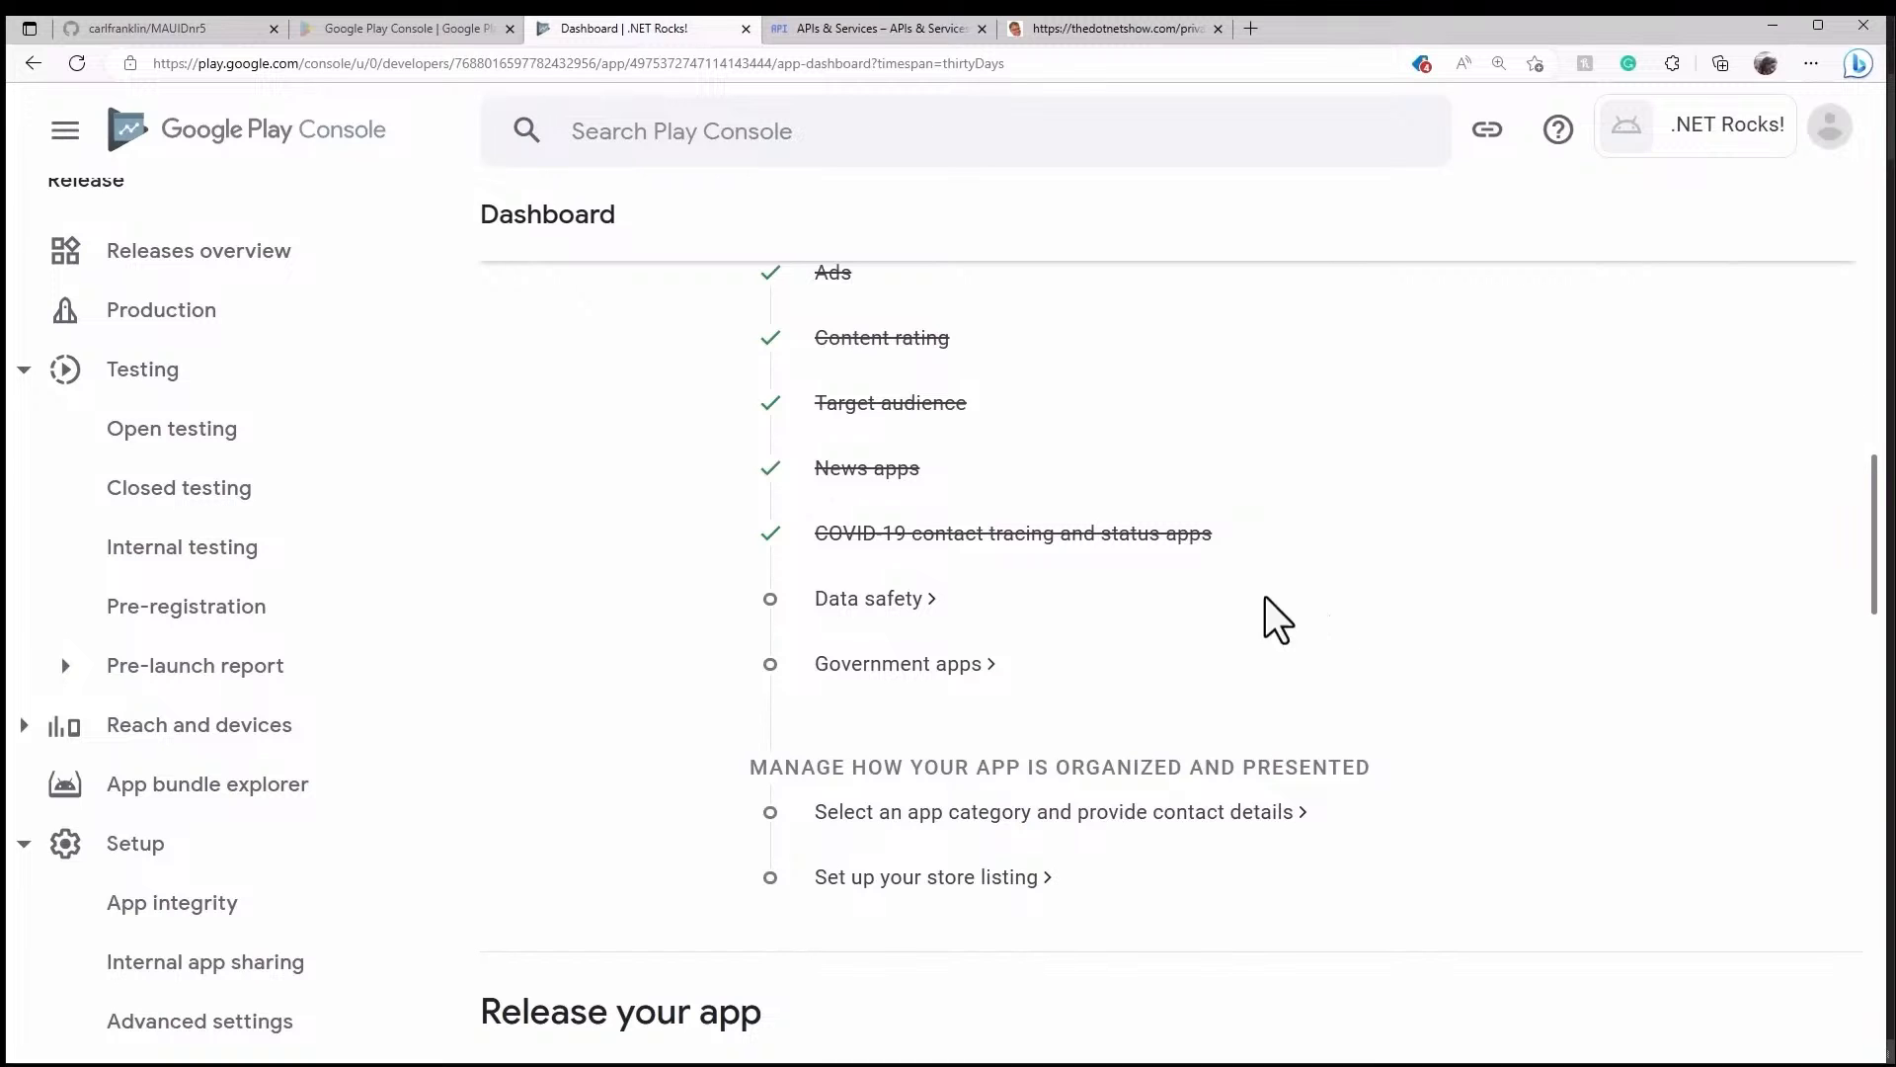
- Open Data safety, step through its three introduction pages, and start the questionnaire
left_click(891, 607)
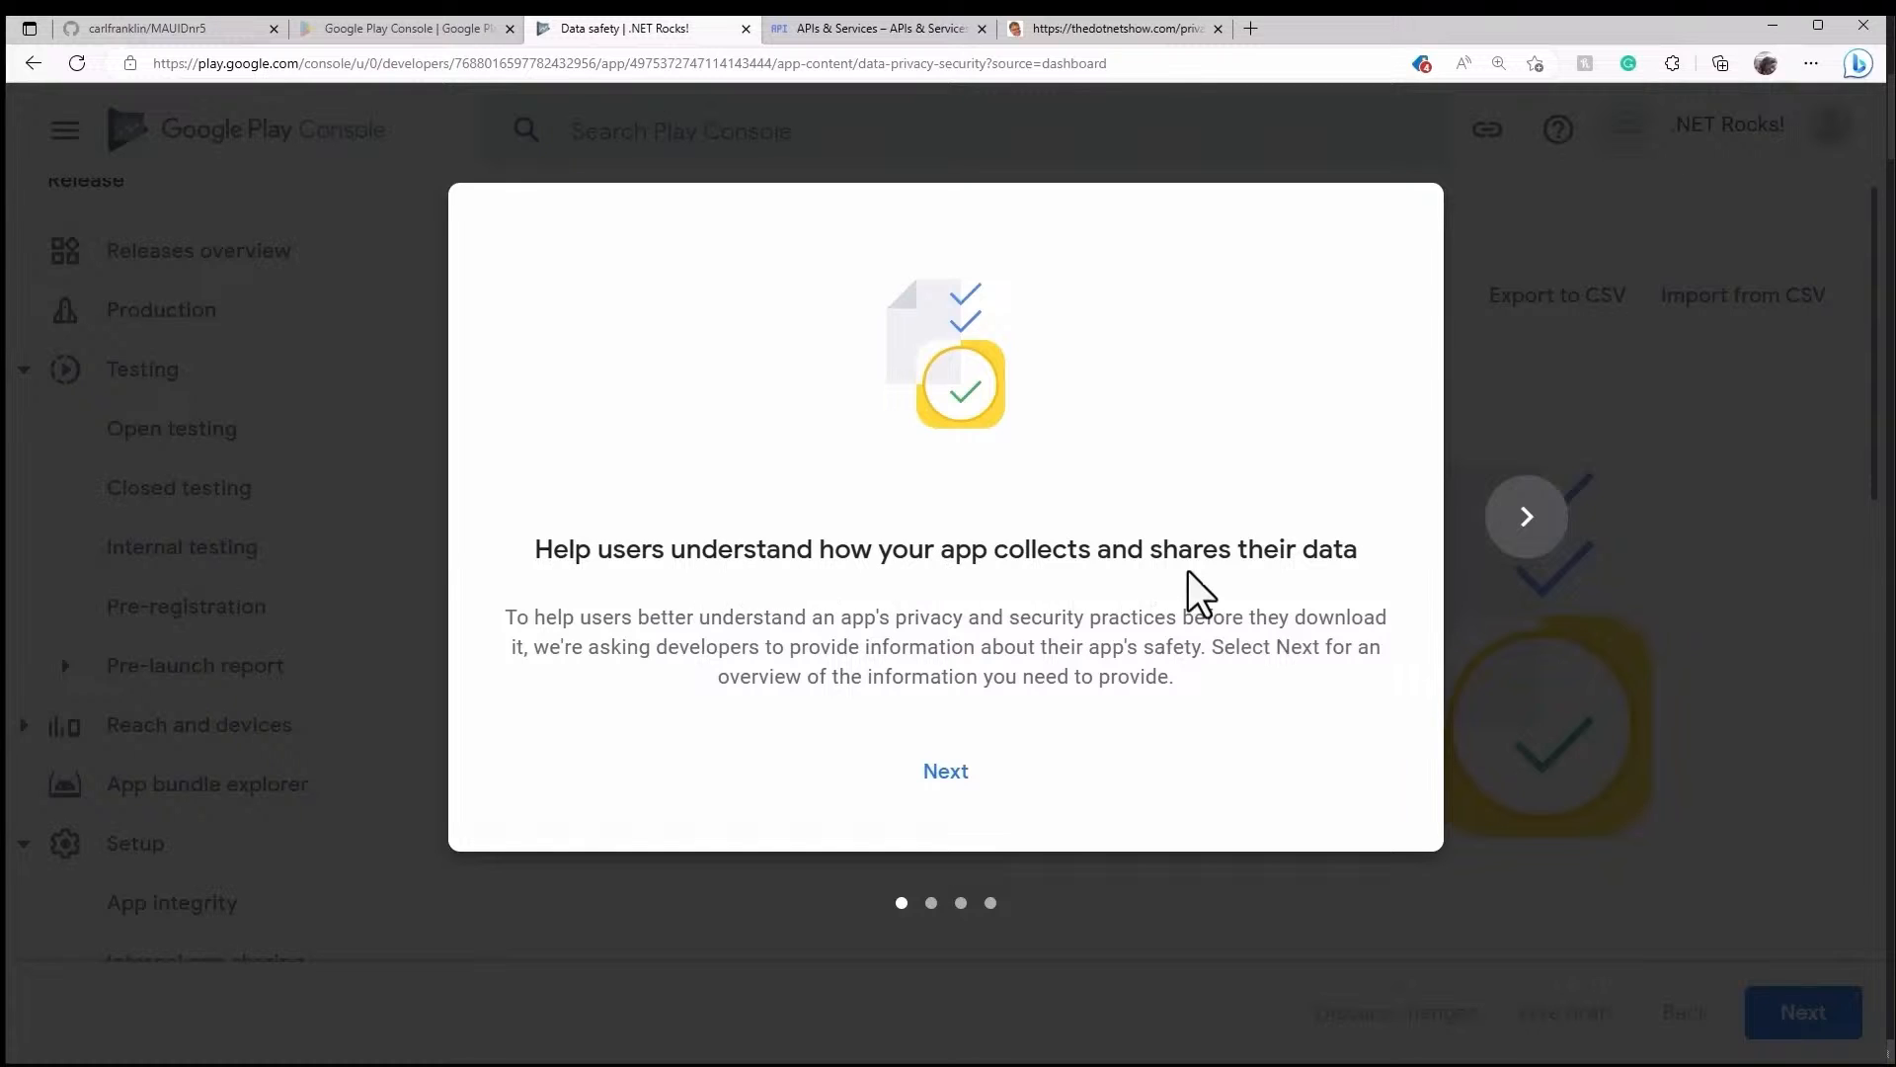
left_click(948, 775)
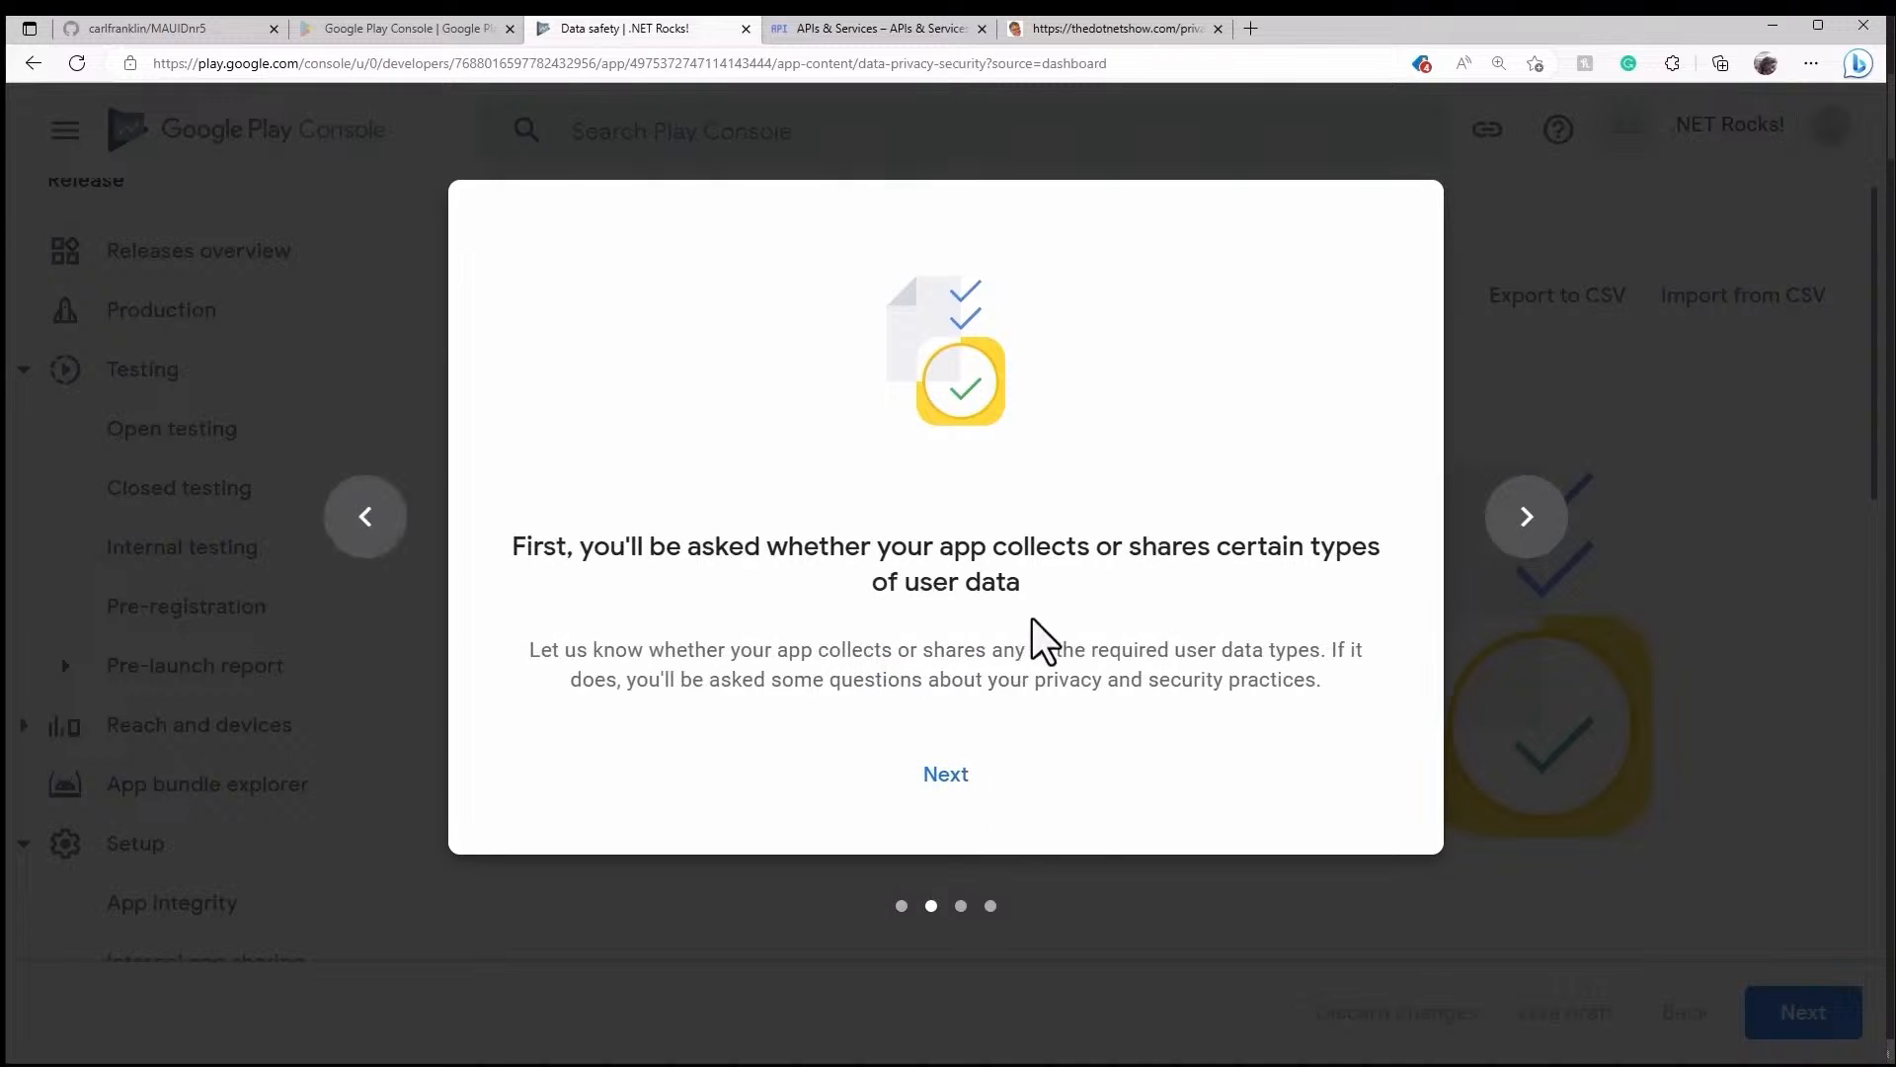
left_click(950, 781)
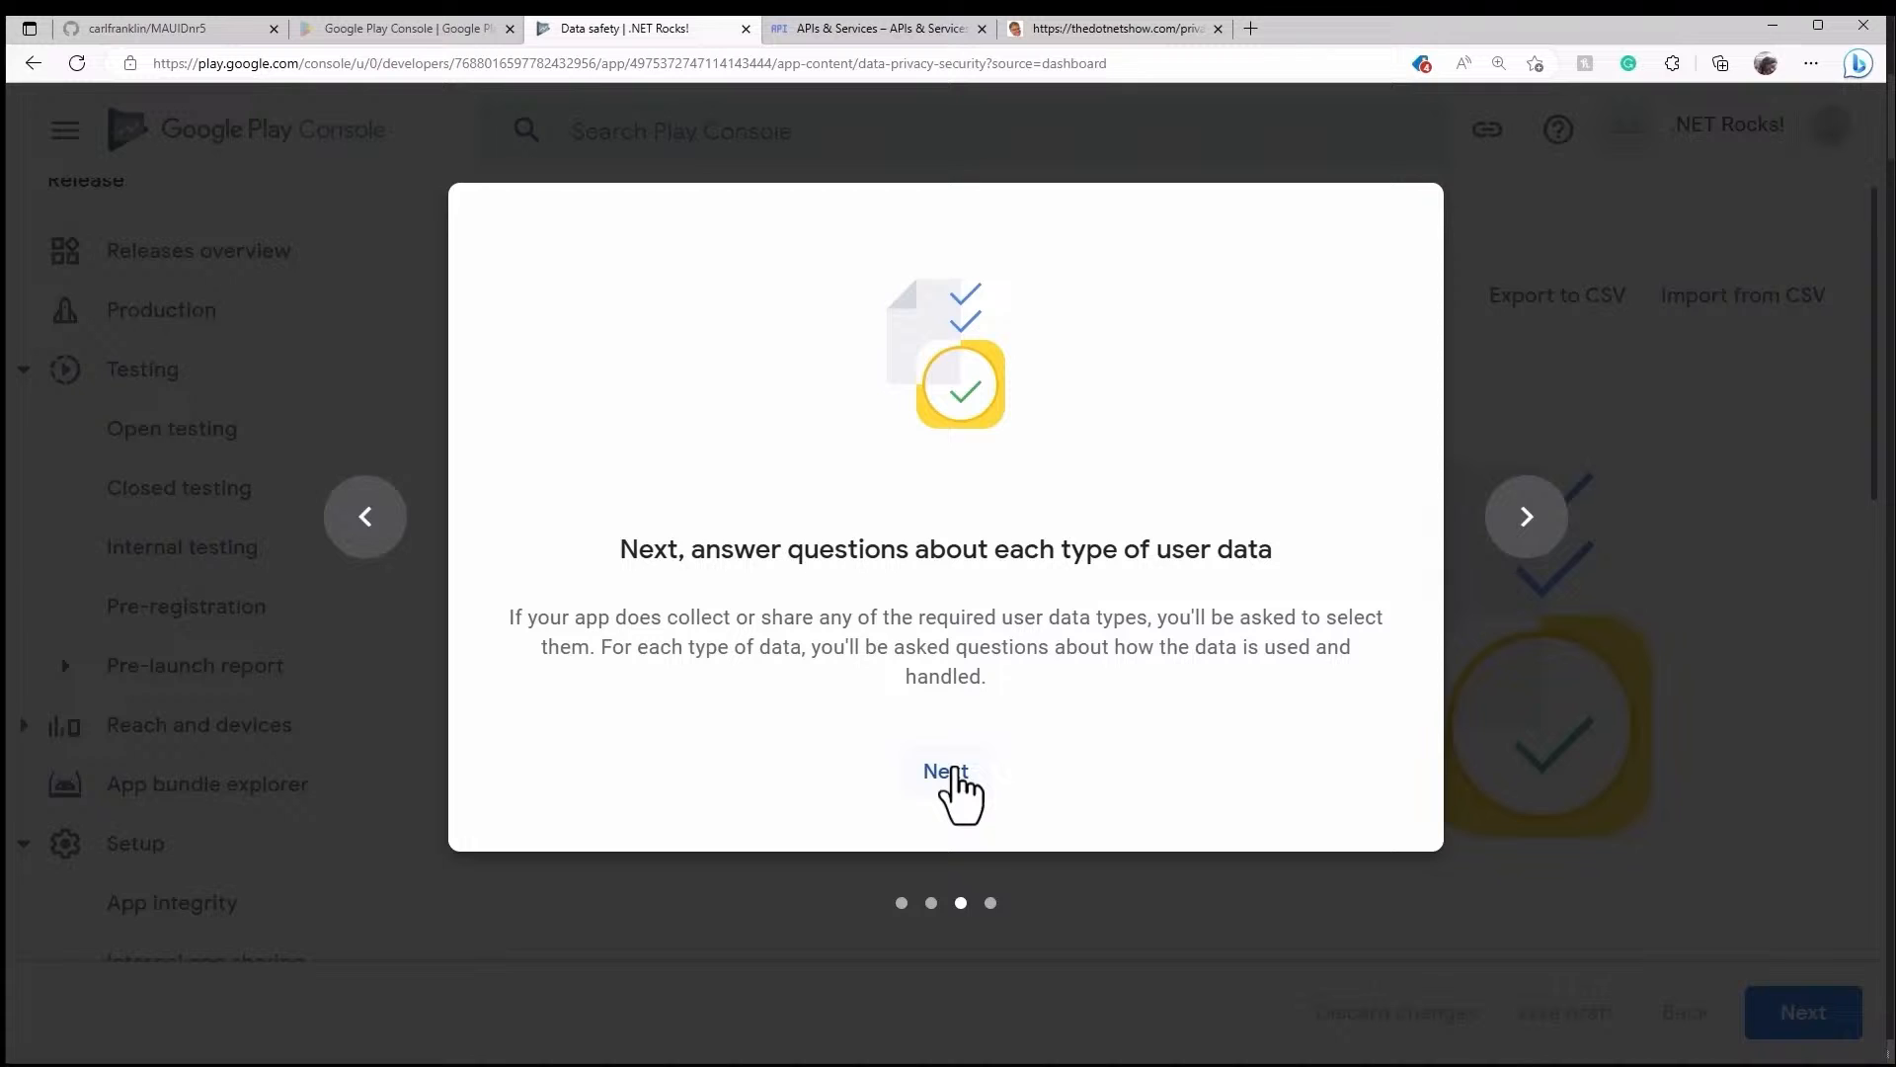
left_click(949, 774)
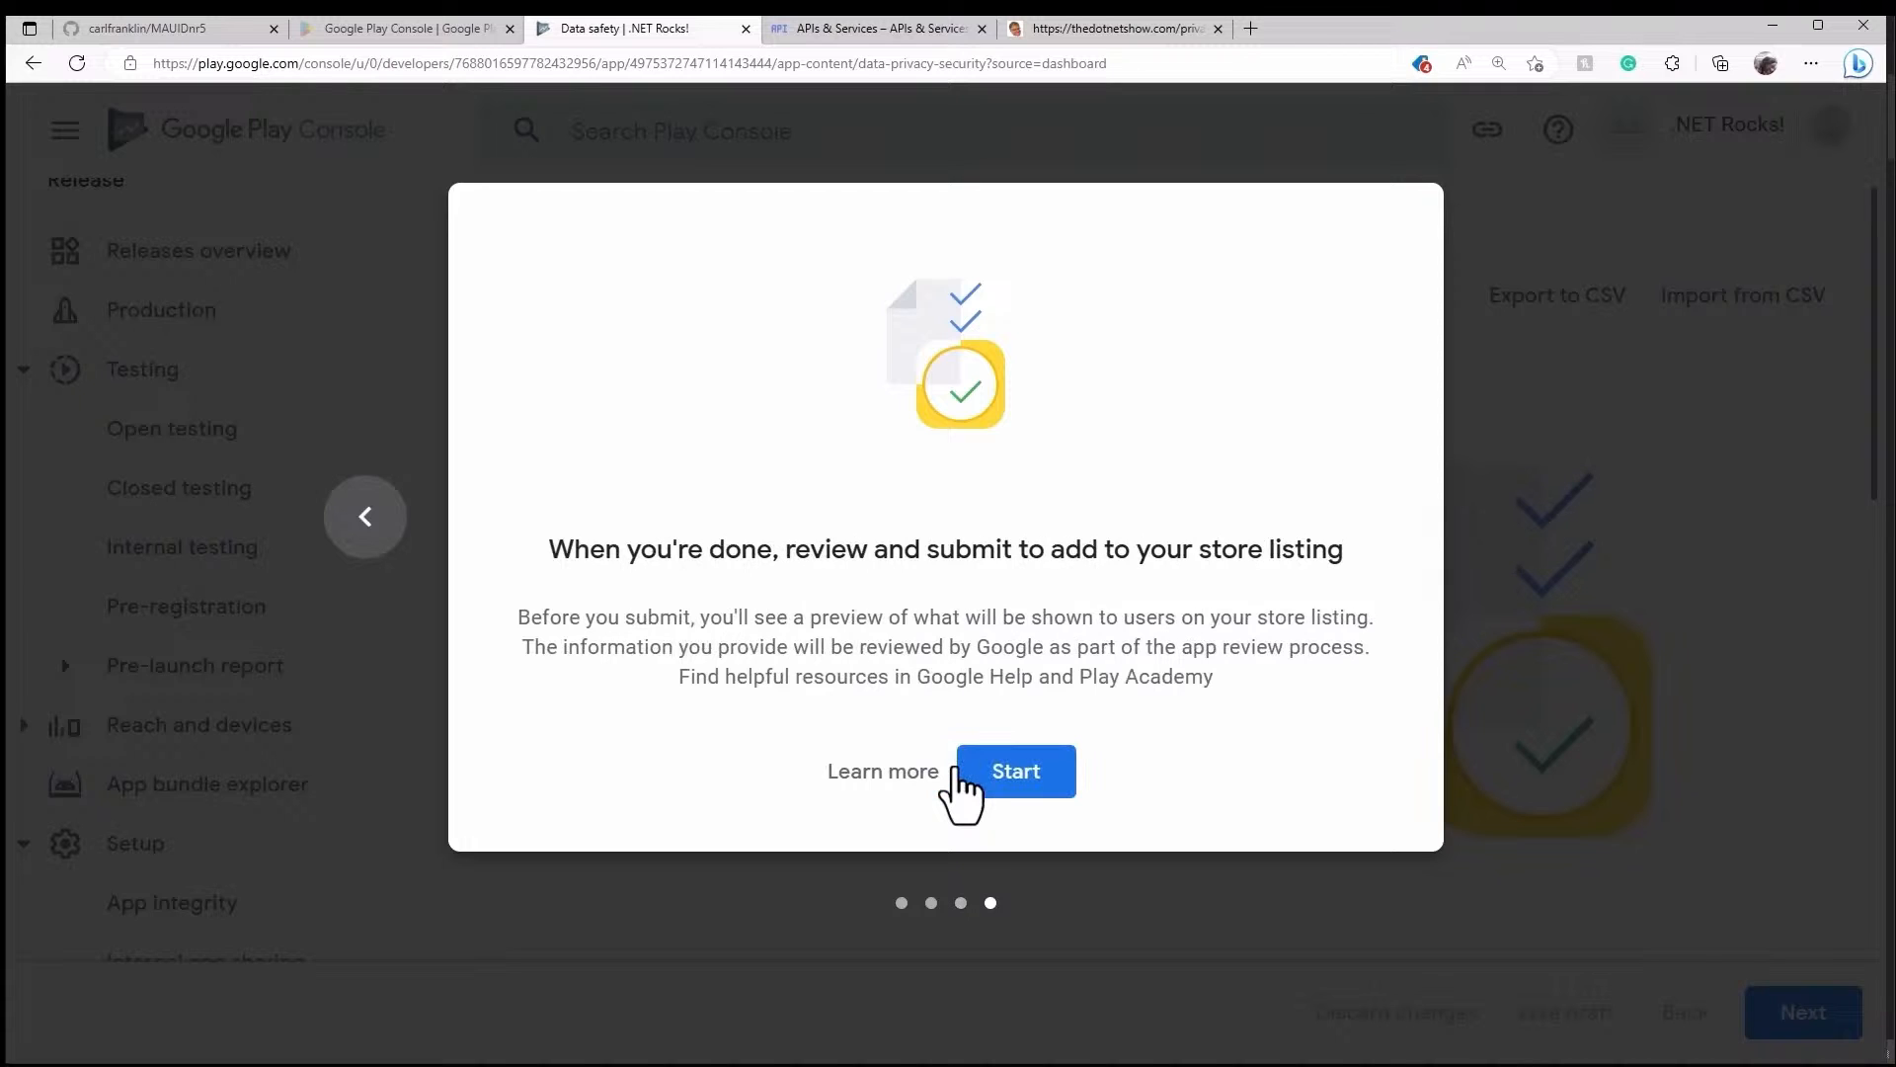
left_click(1017, 780)
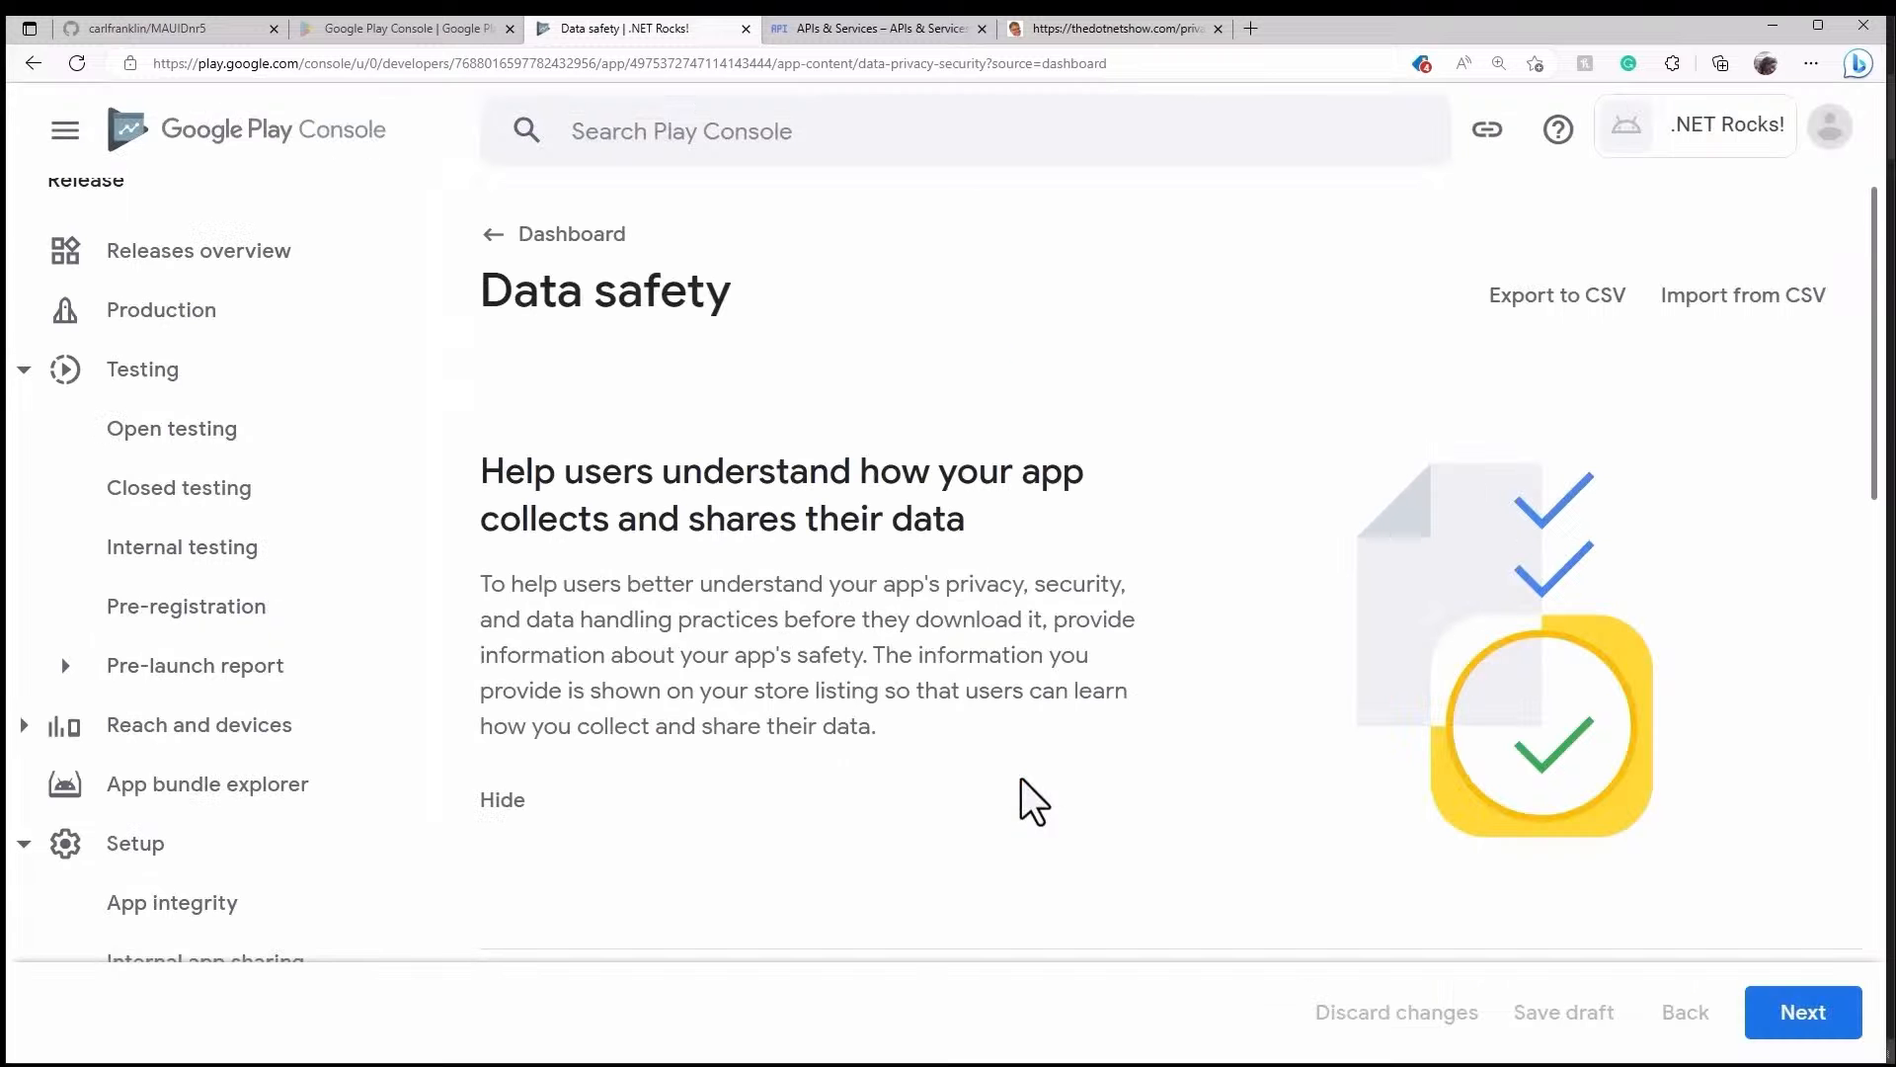
scroll(1023, 779, "down", 5)
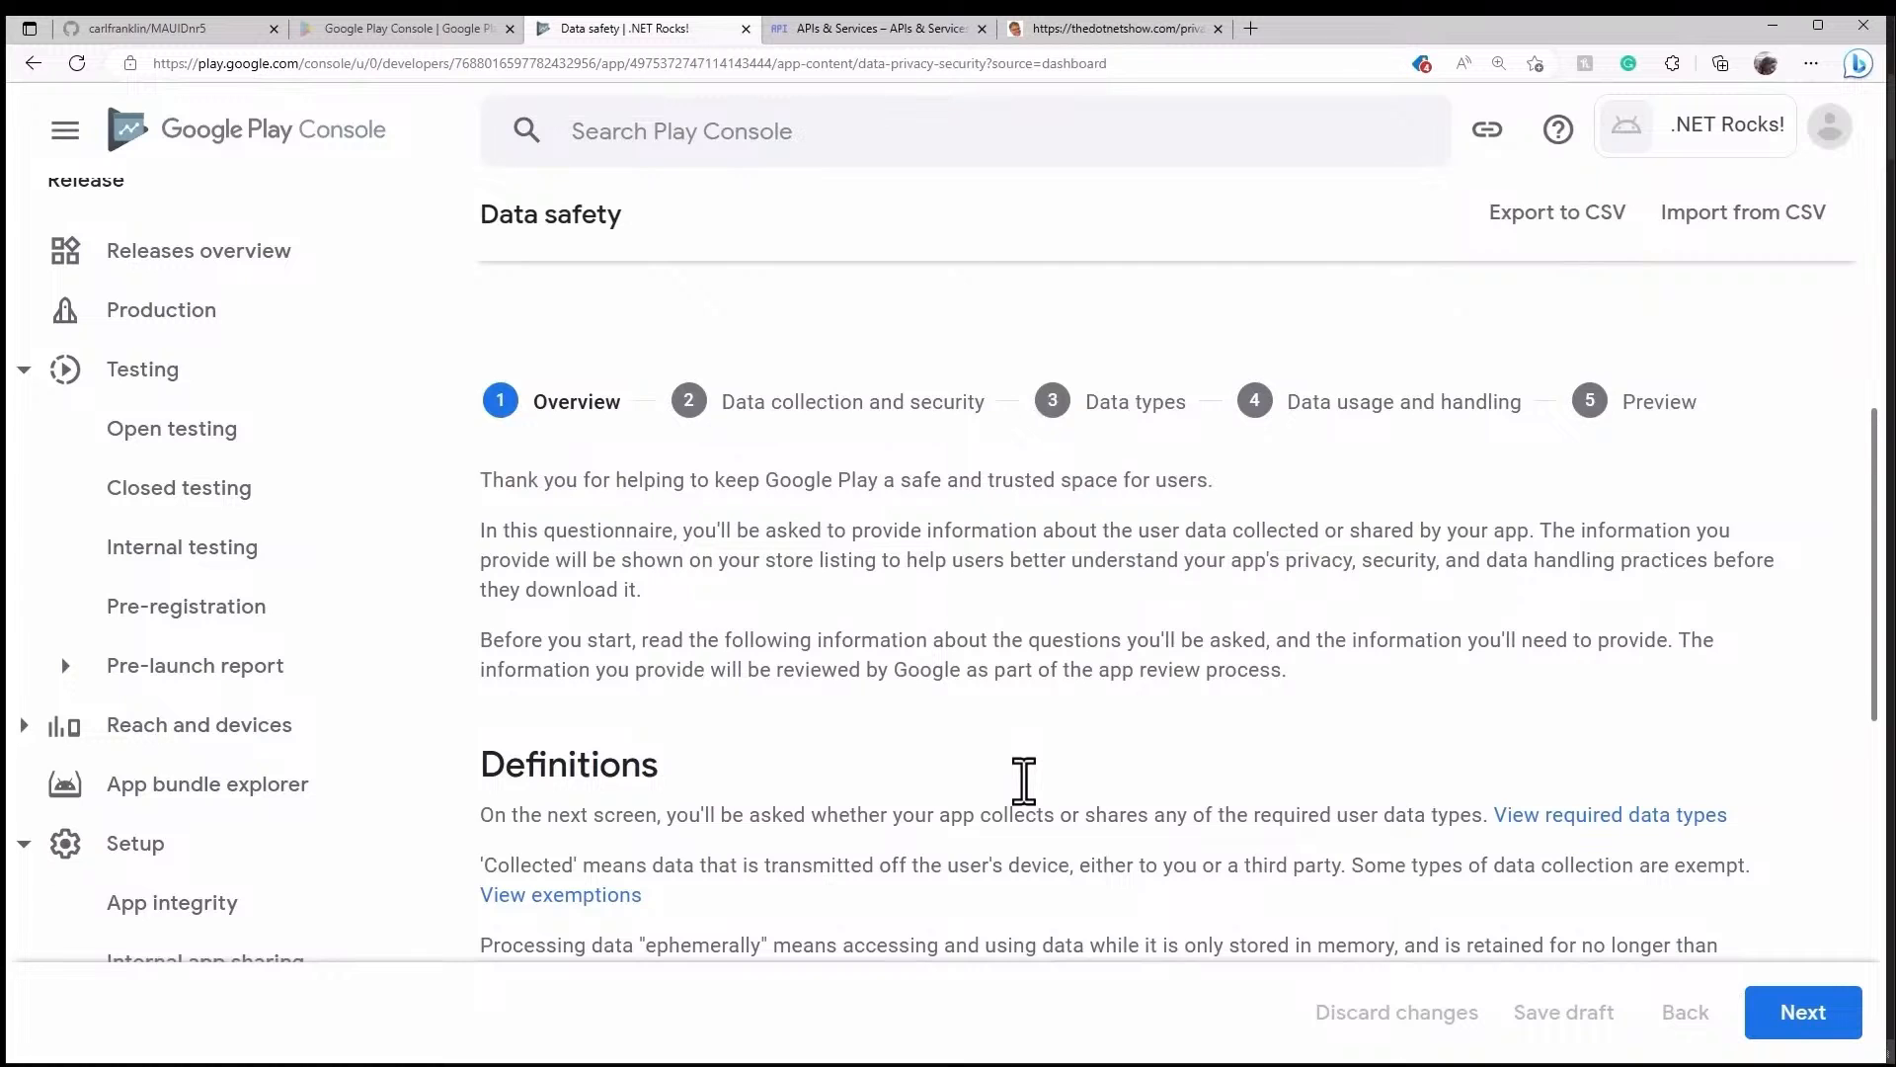
scroll(1023, 780, "down", 10)
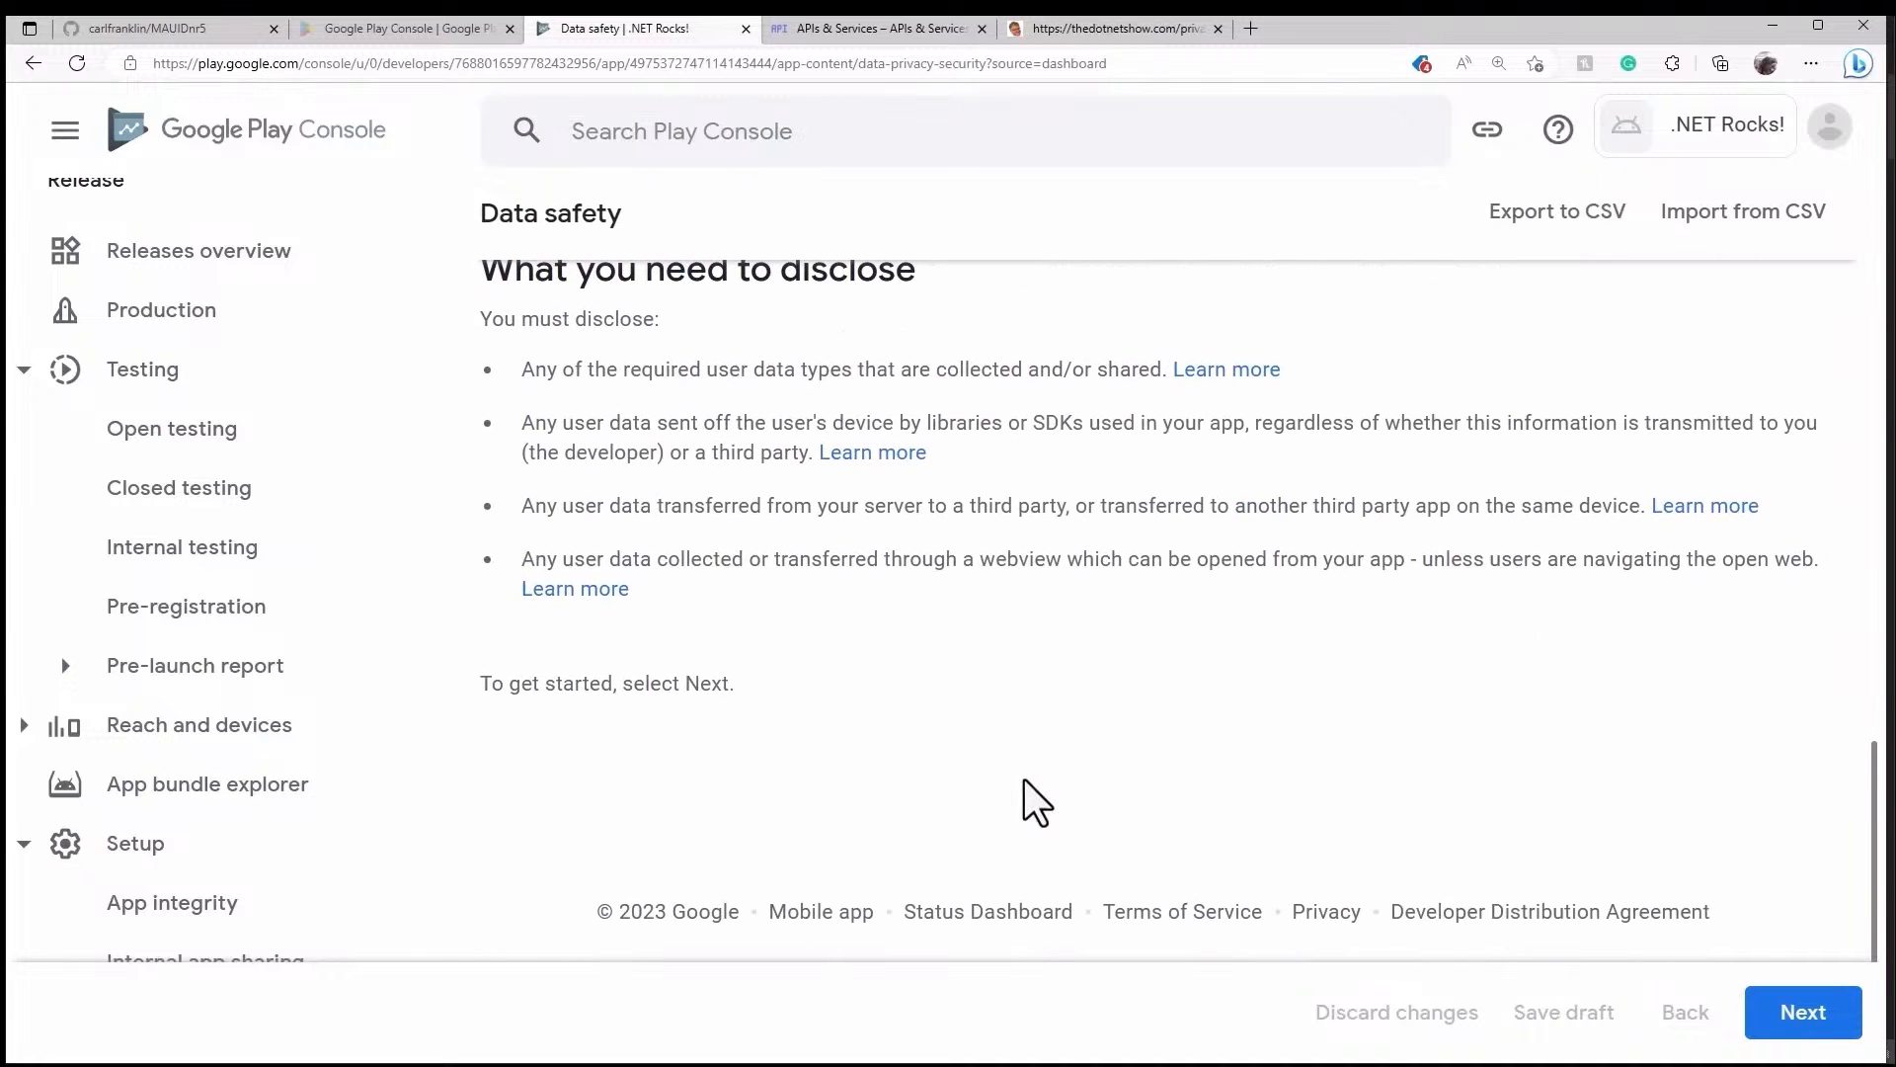
- Declare that no user data is collected or shared, submit Data safety, and return to the Dashboard
left_click(1802, 1032)
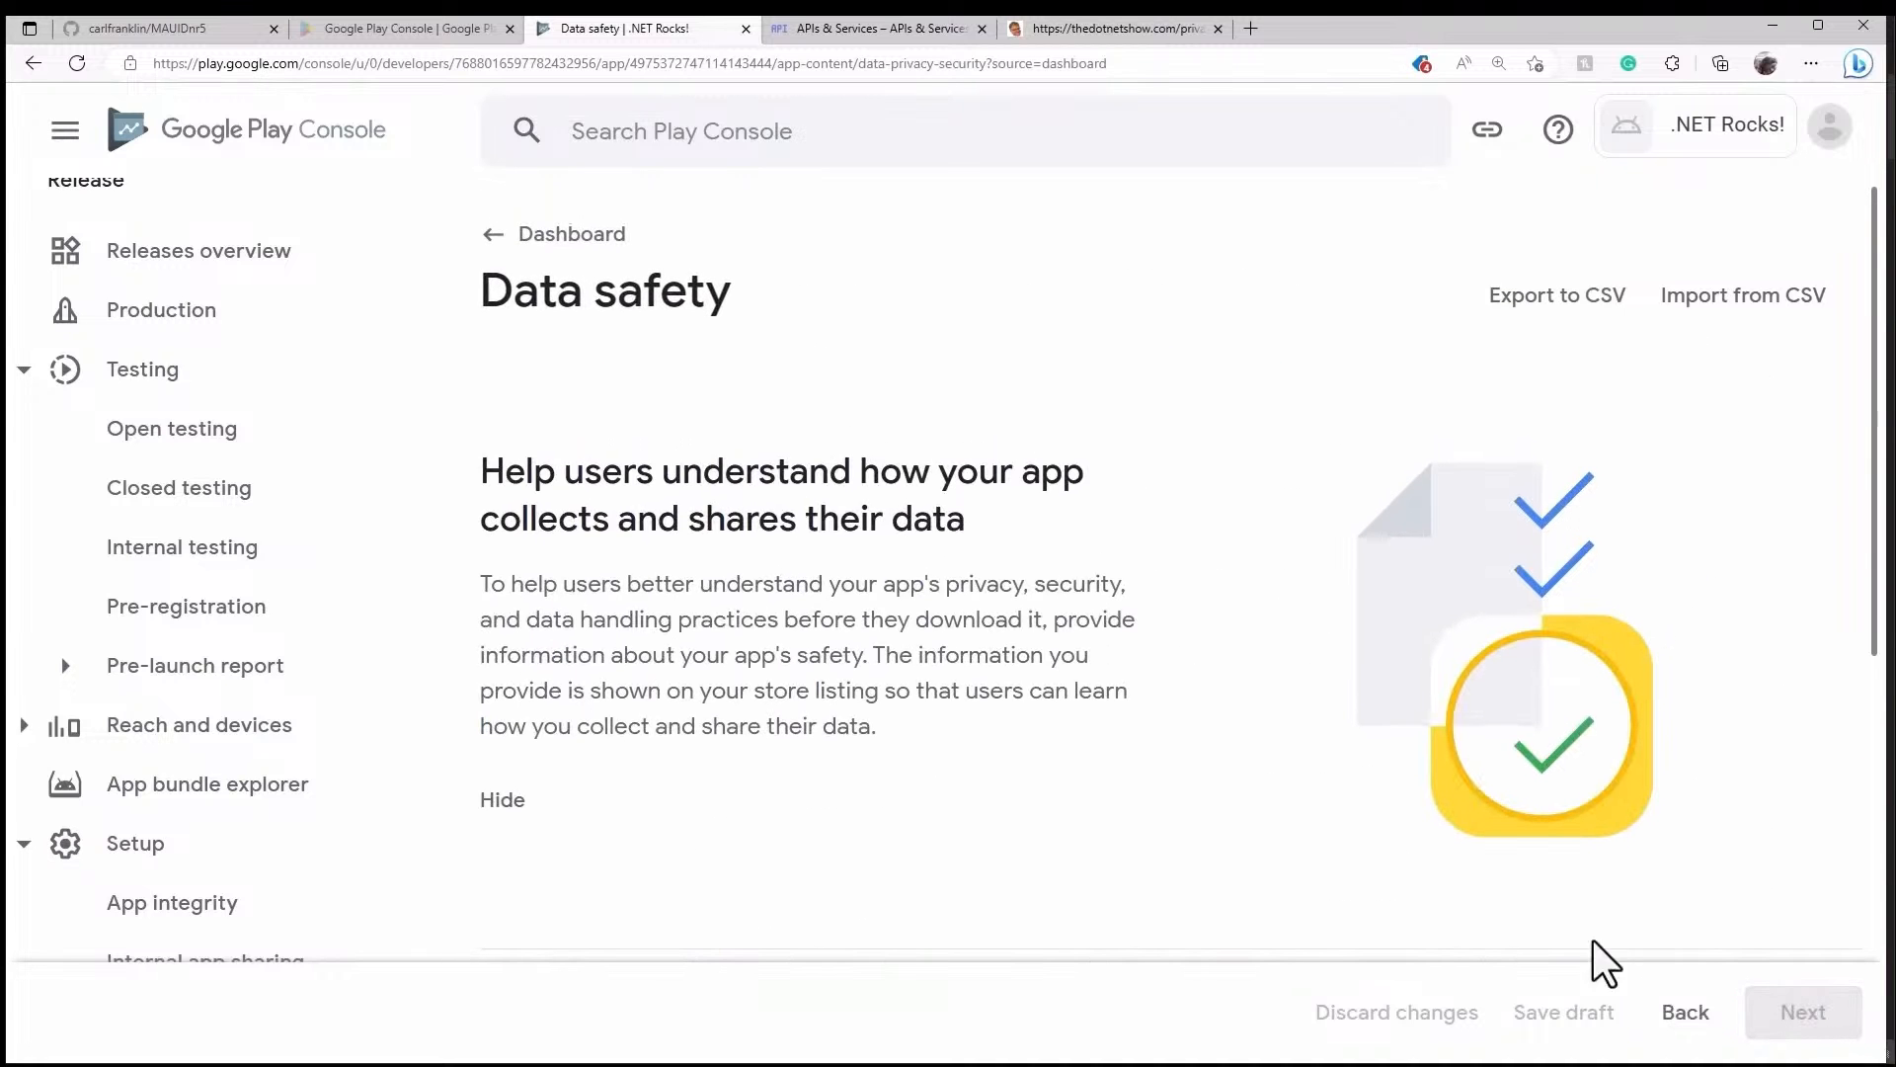
scroll(1195, 792, "down", 6)
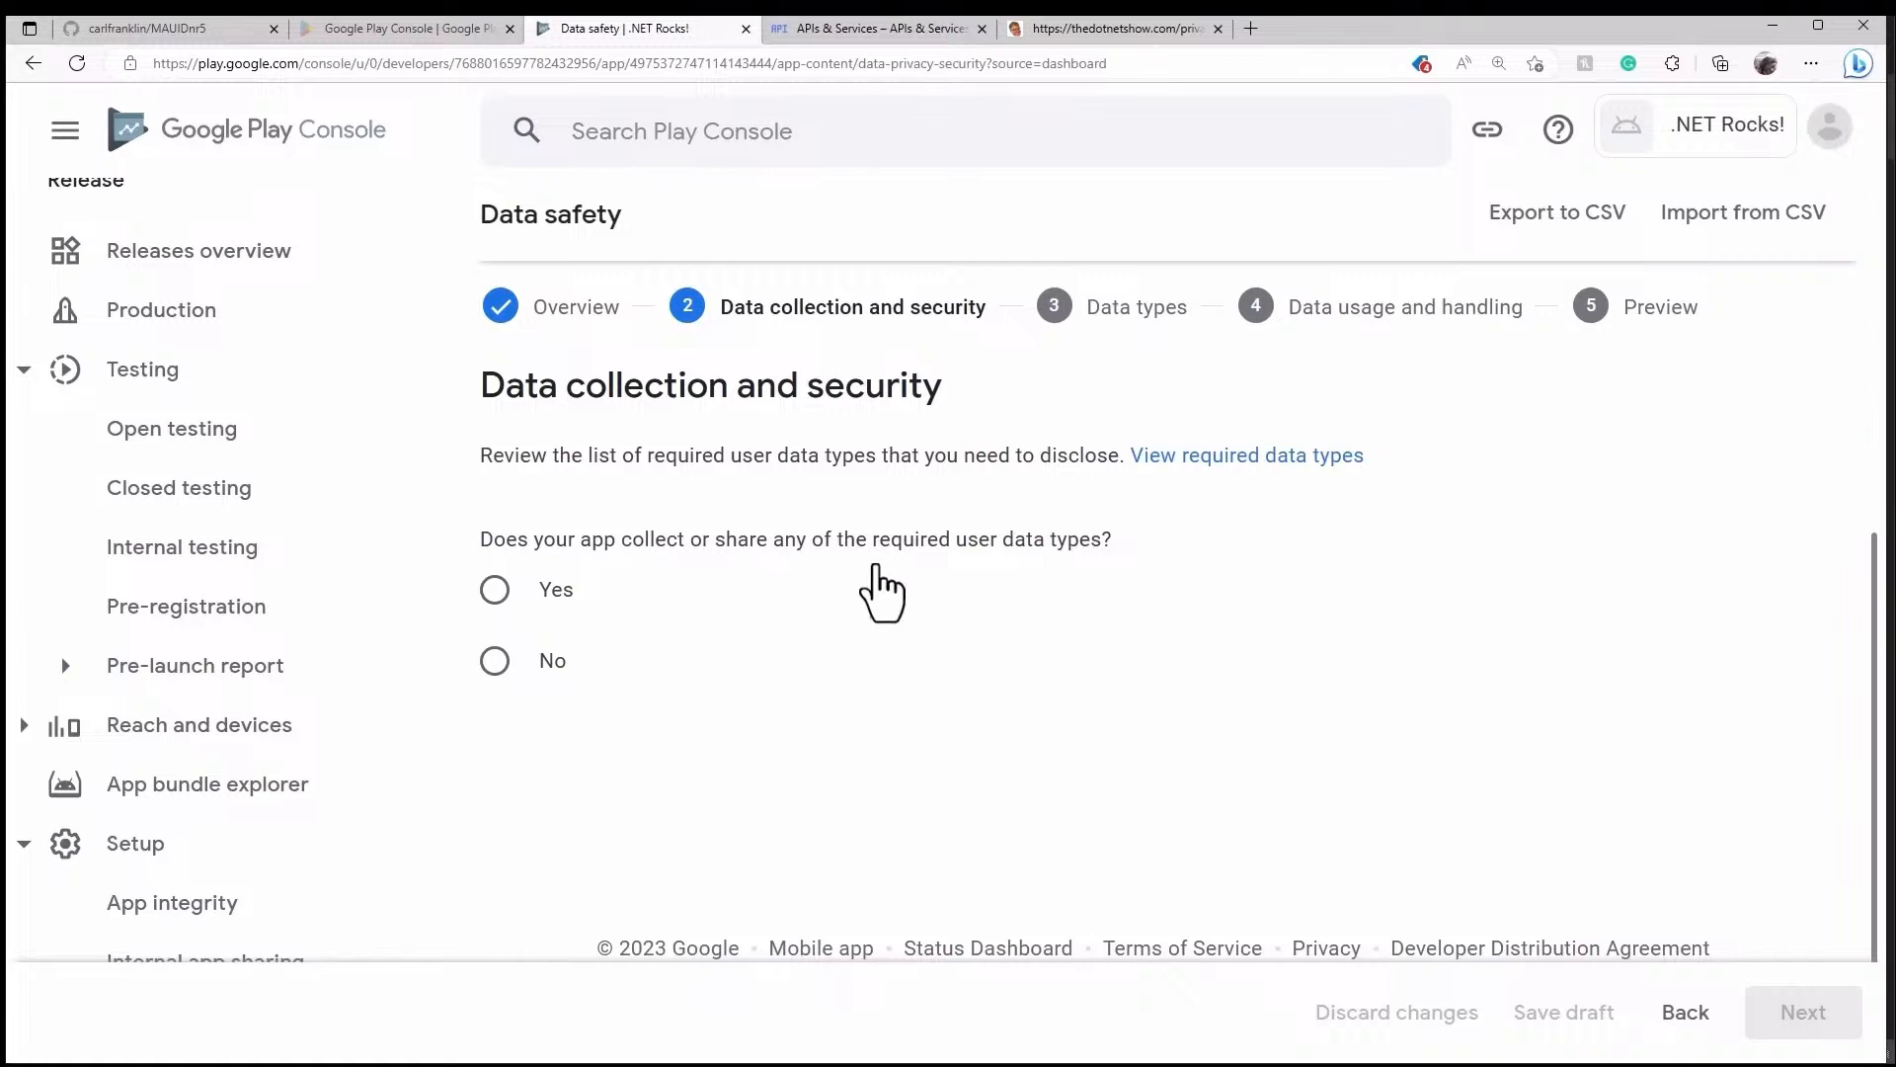
left_click(495, 661)
scroll(1160, 706, "down", 5)
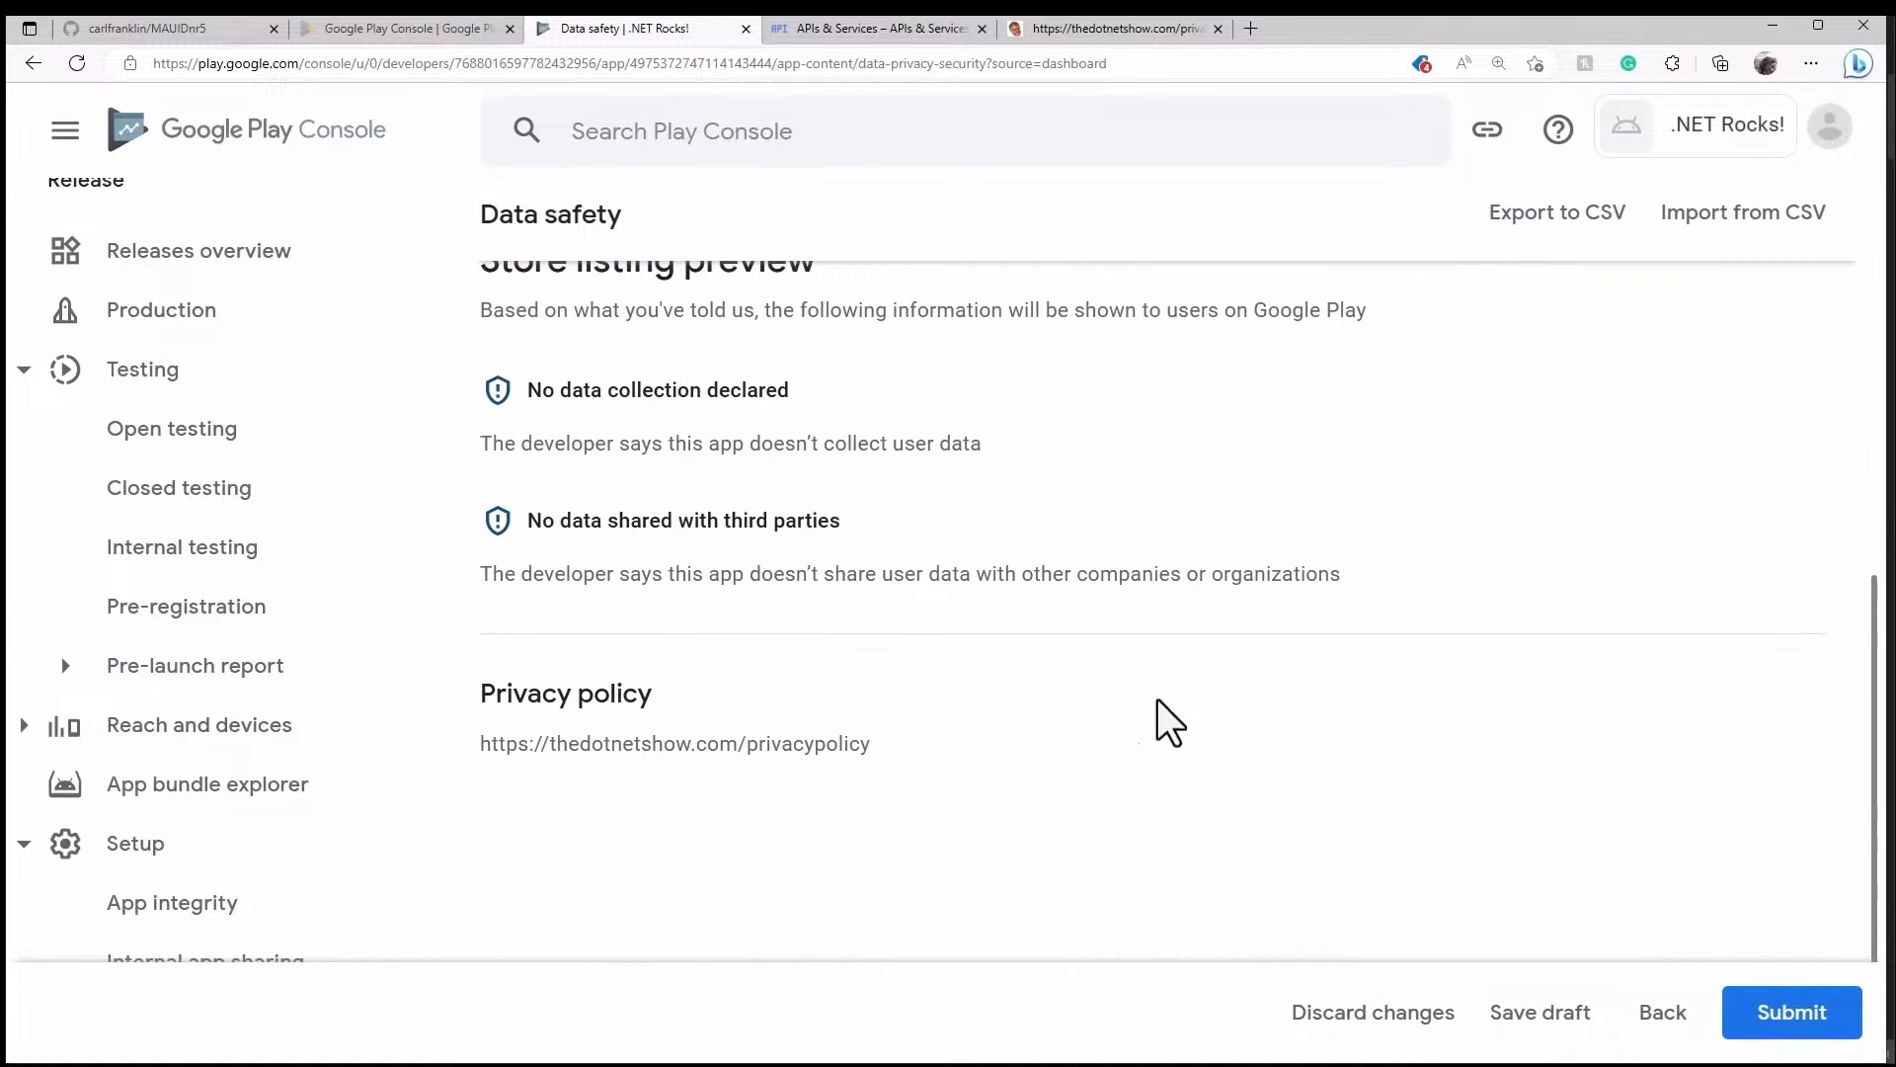
left_click(1784, 1021)
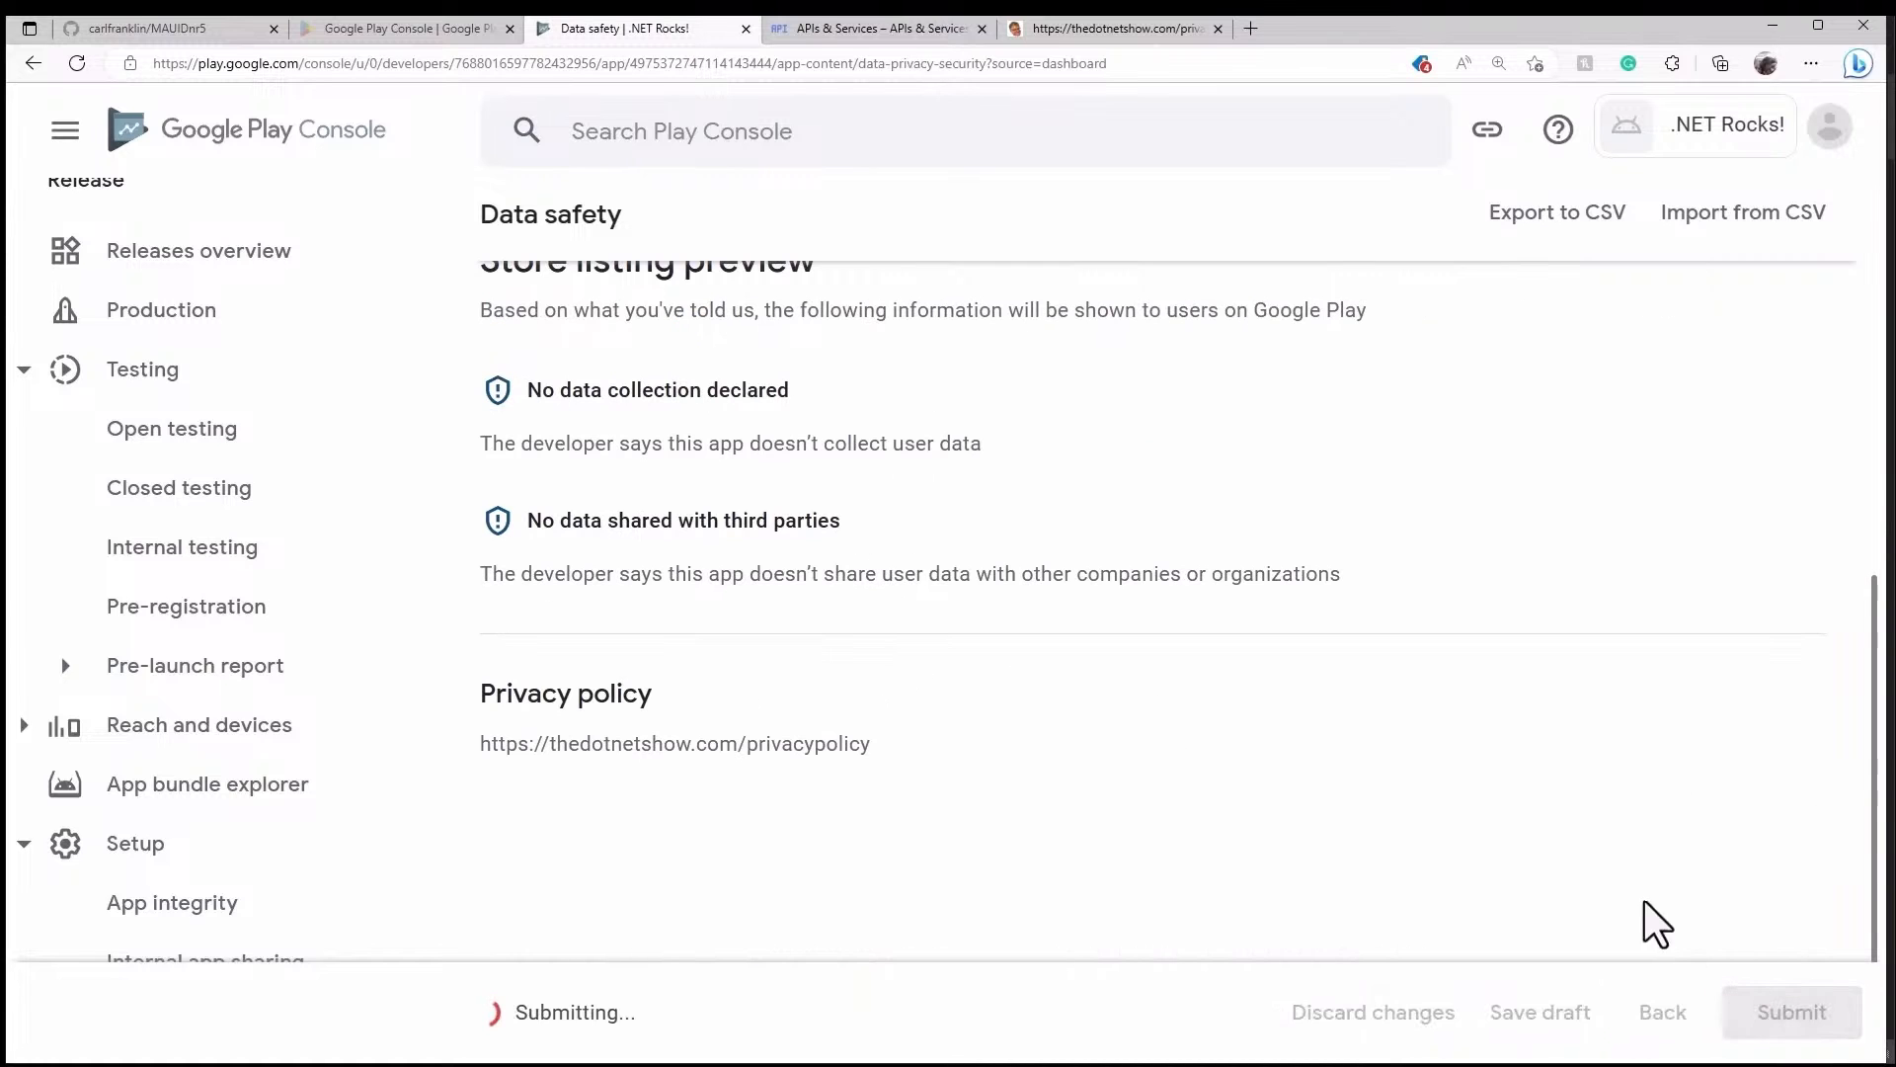
scroll(1034, 619, "up", 10)
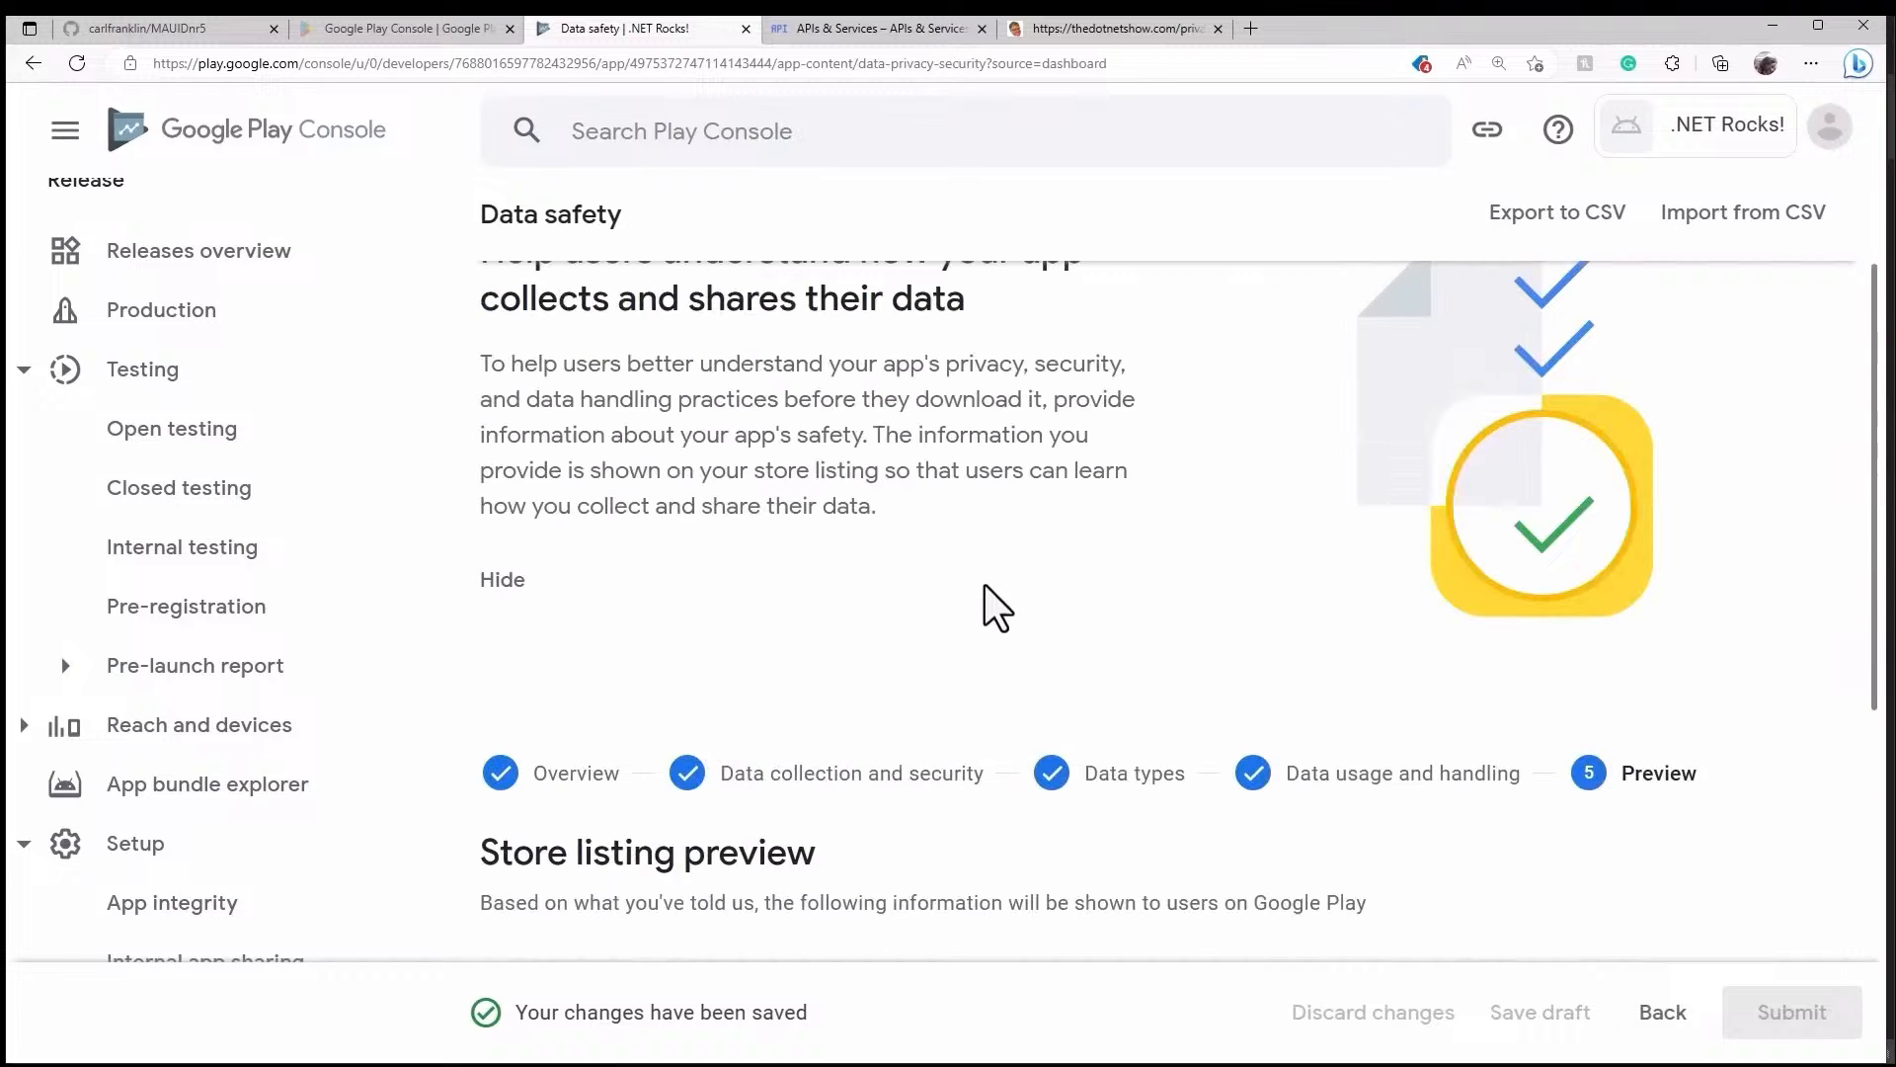
left_click(599, 241)
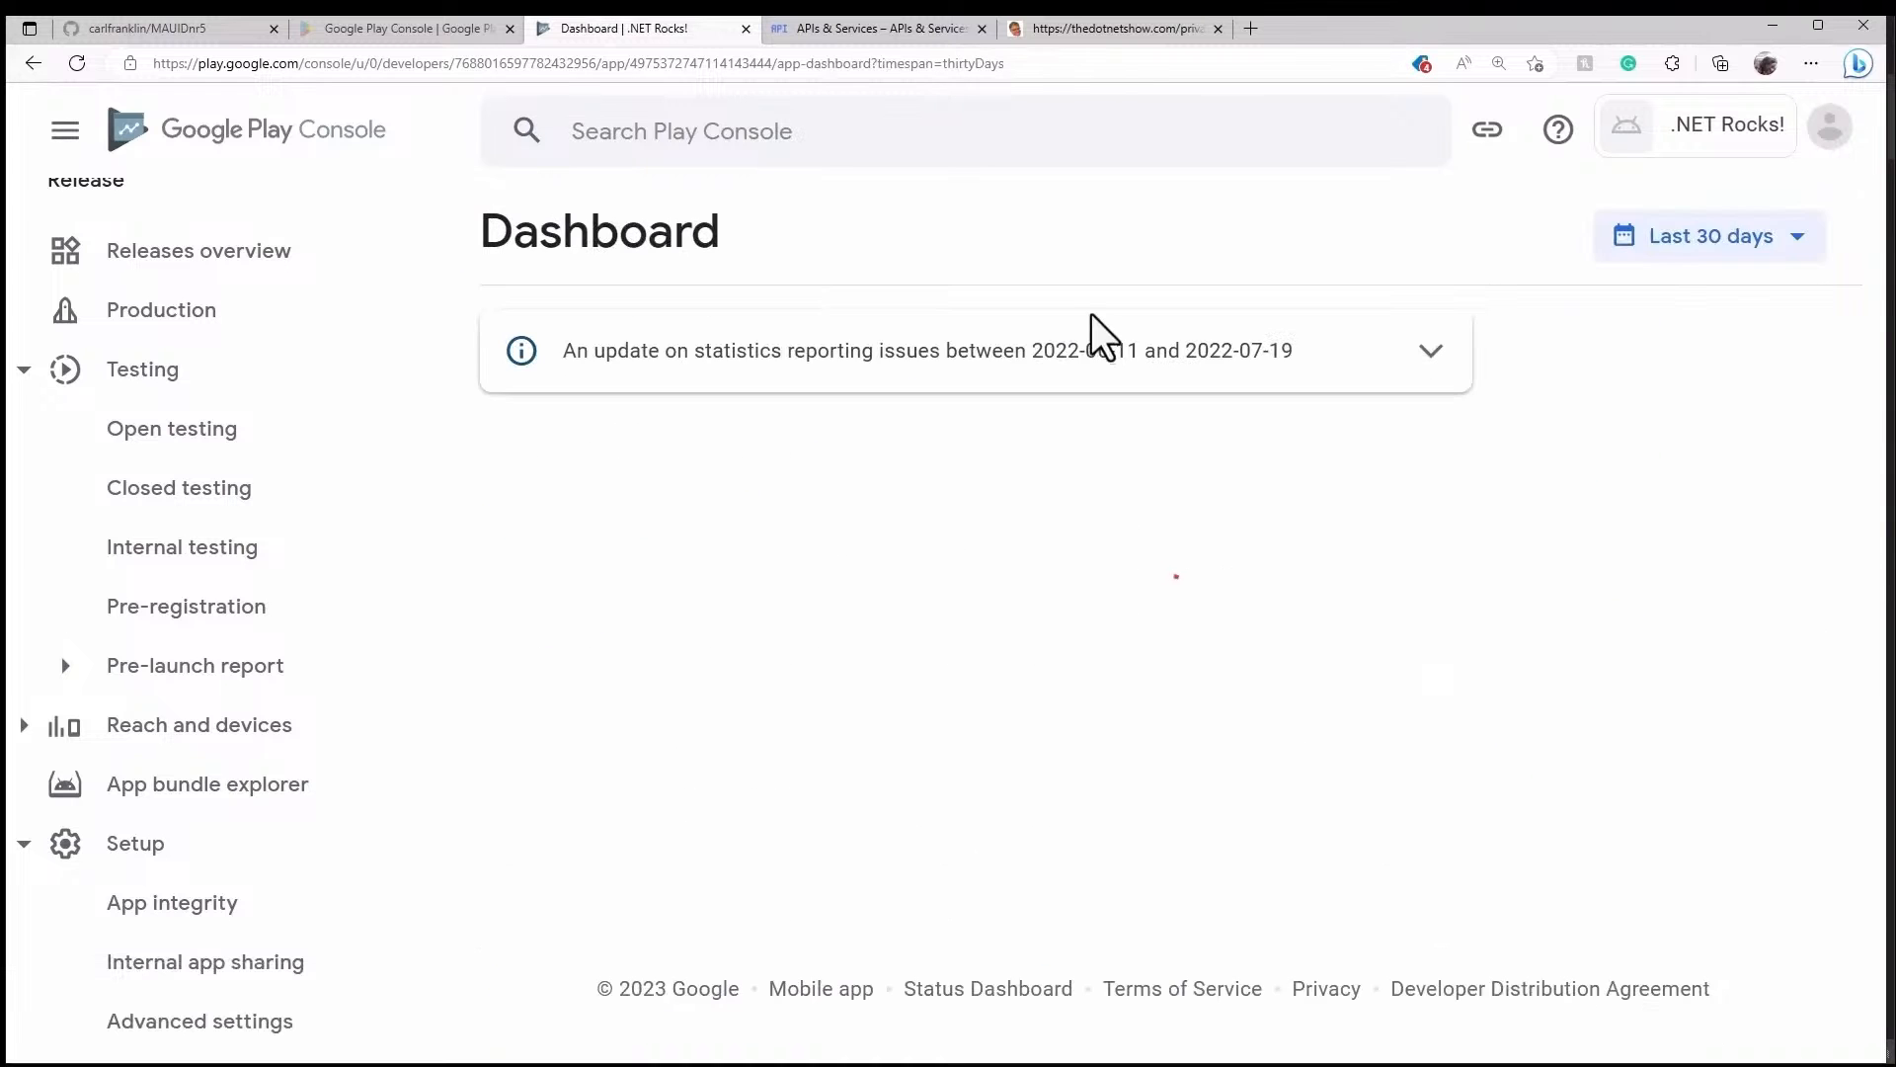
- Save the Government apps answer as not a government app and return to the Dashboard
scroll(1377, 632, "down", 12)
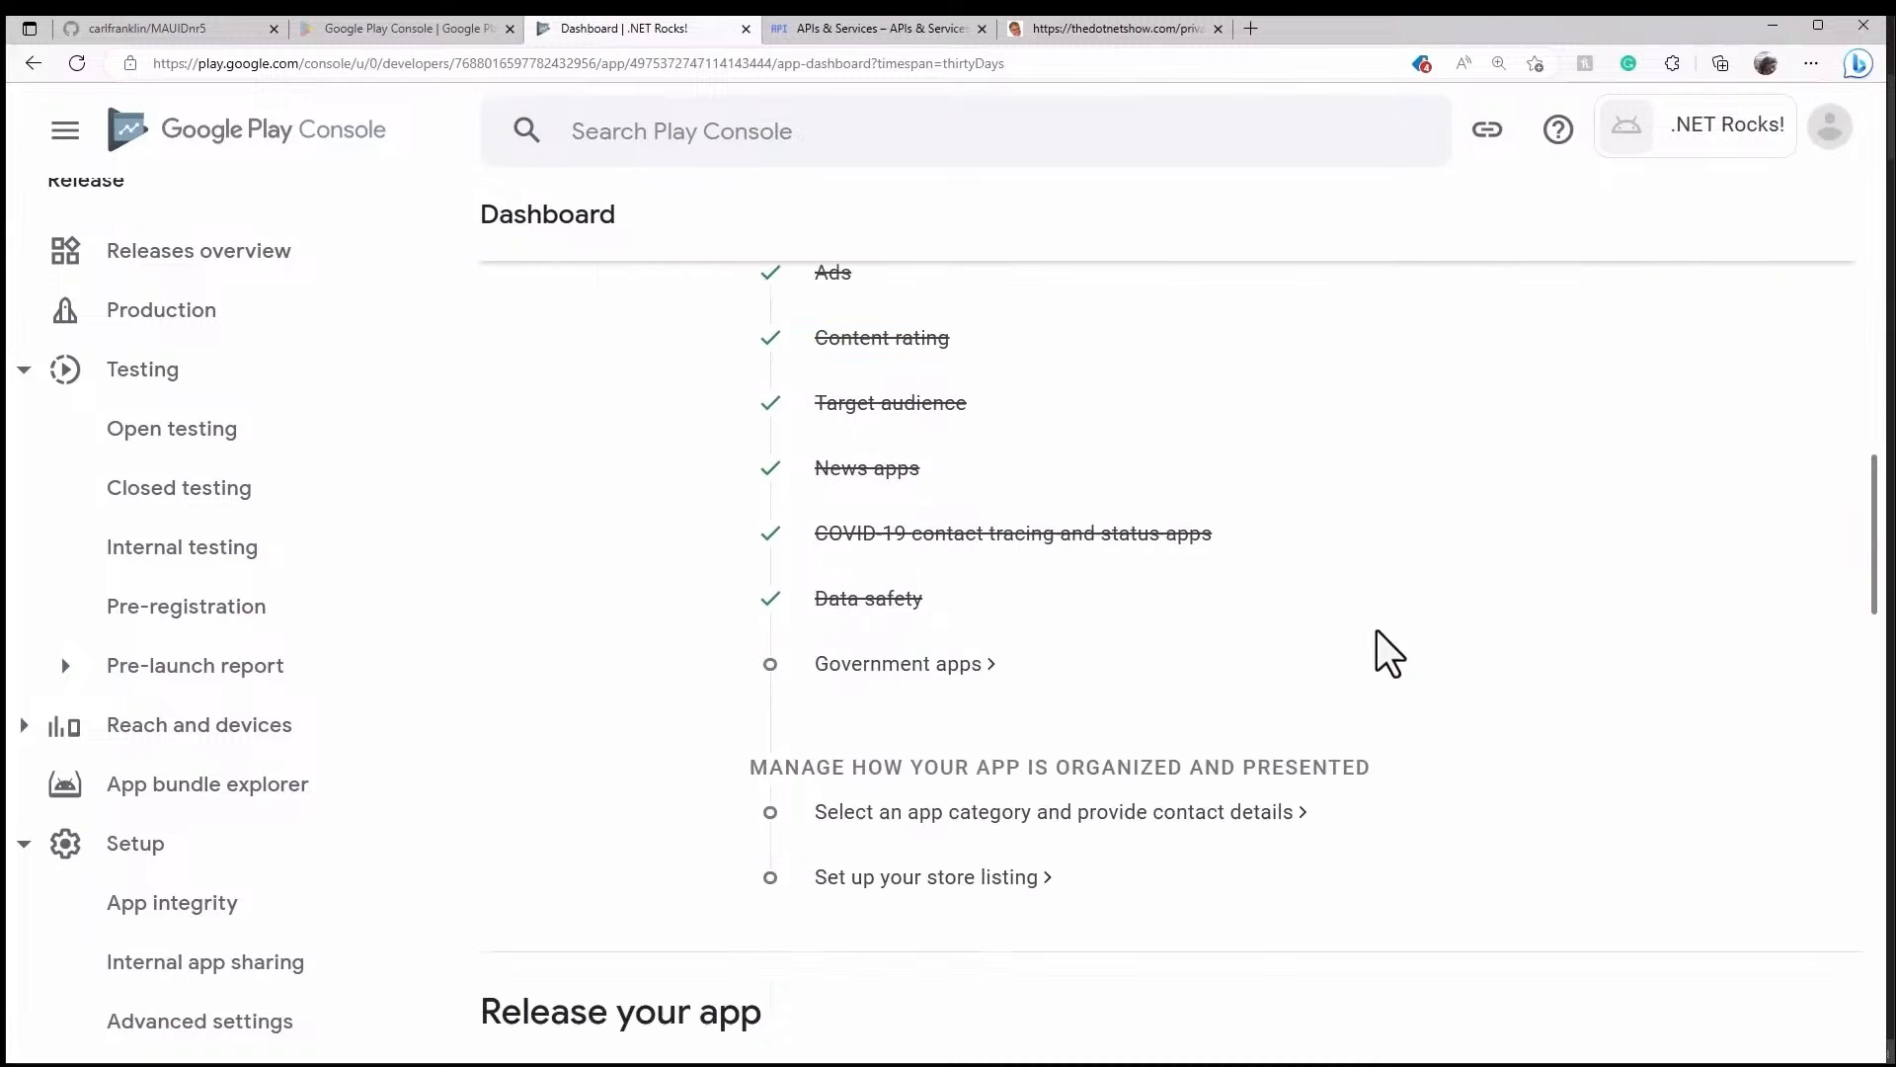
left_click(968, 676)
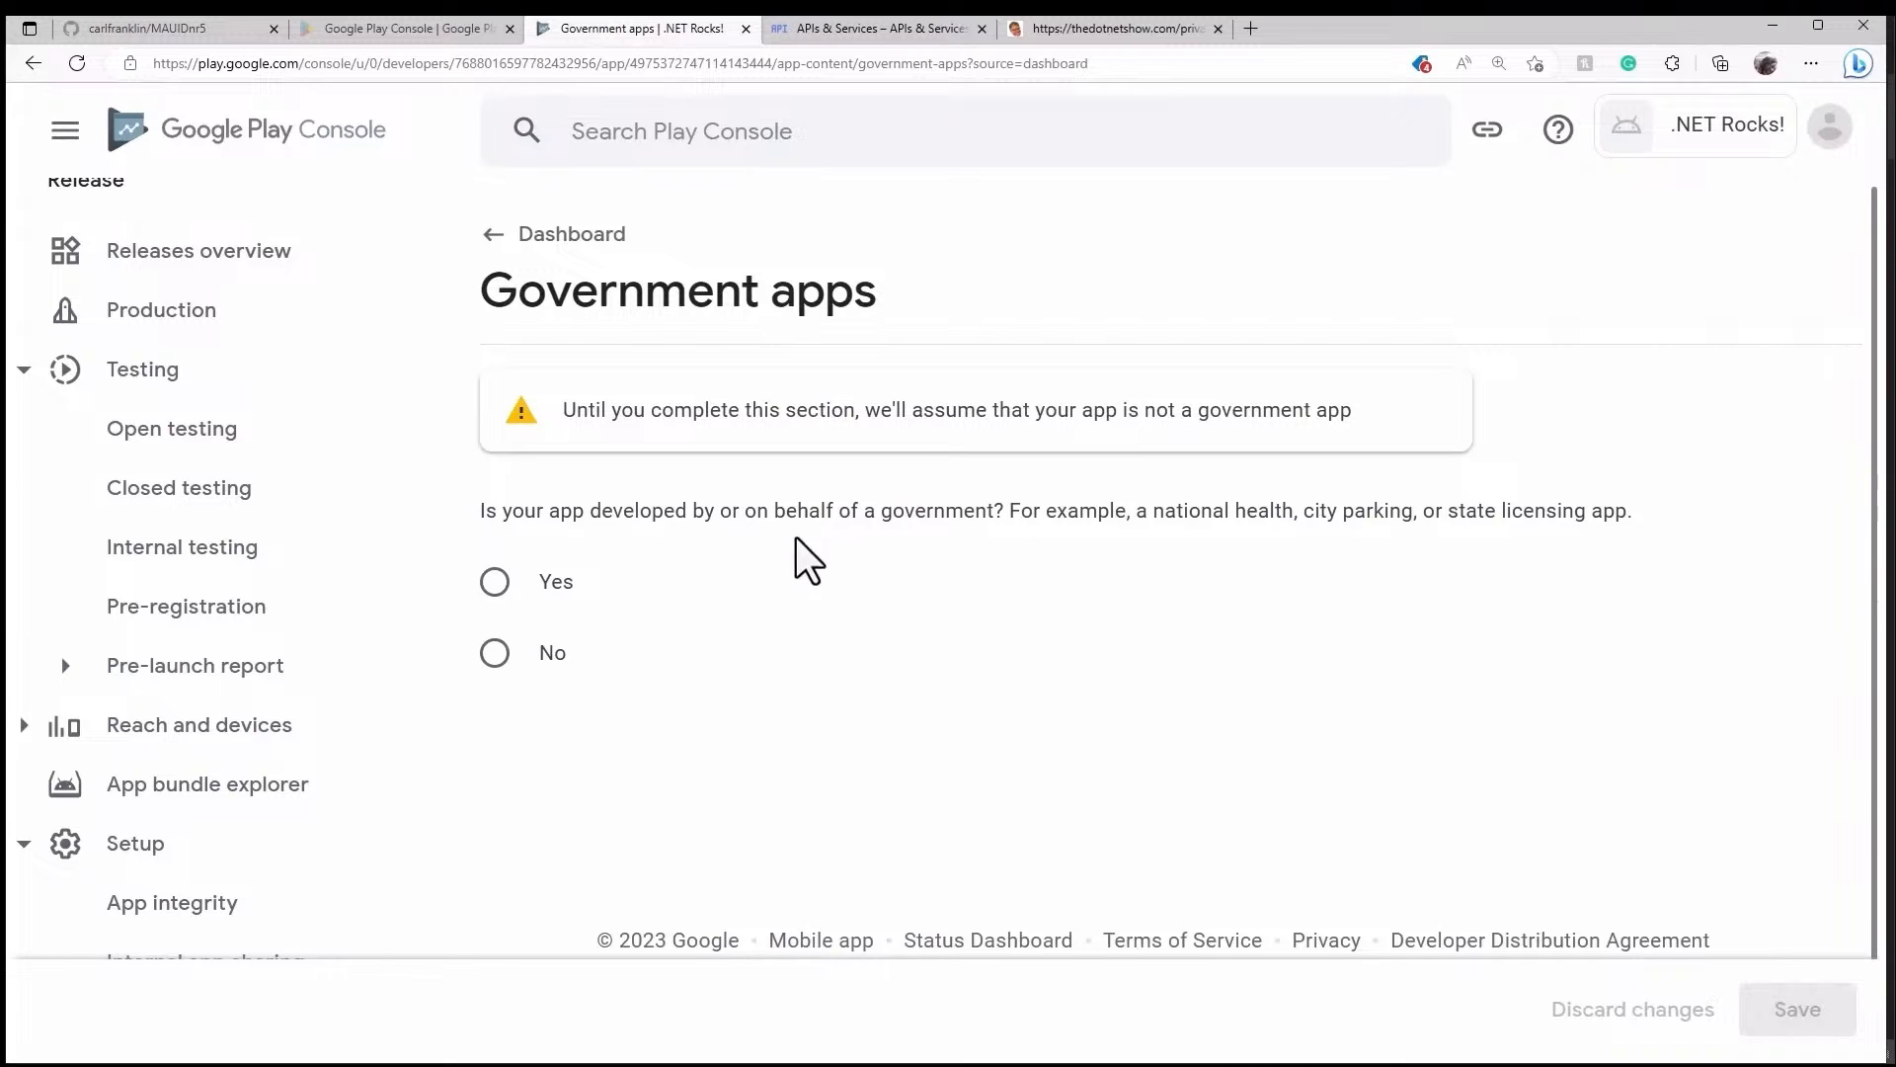
left_click(497, 656)
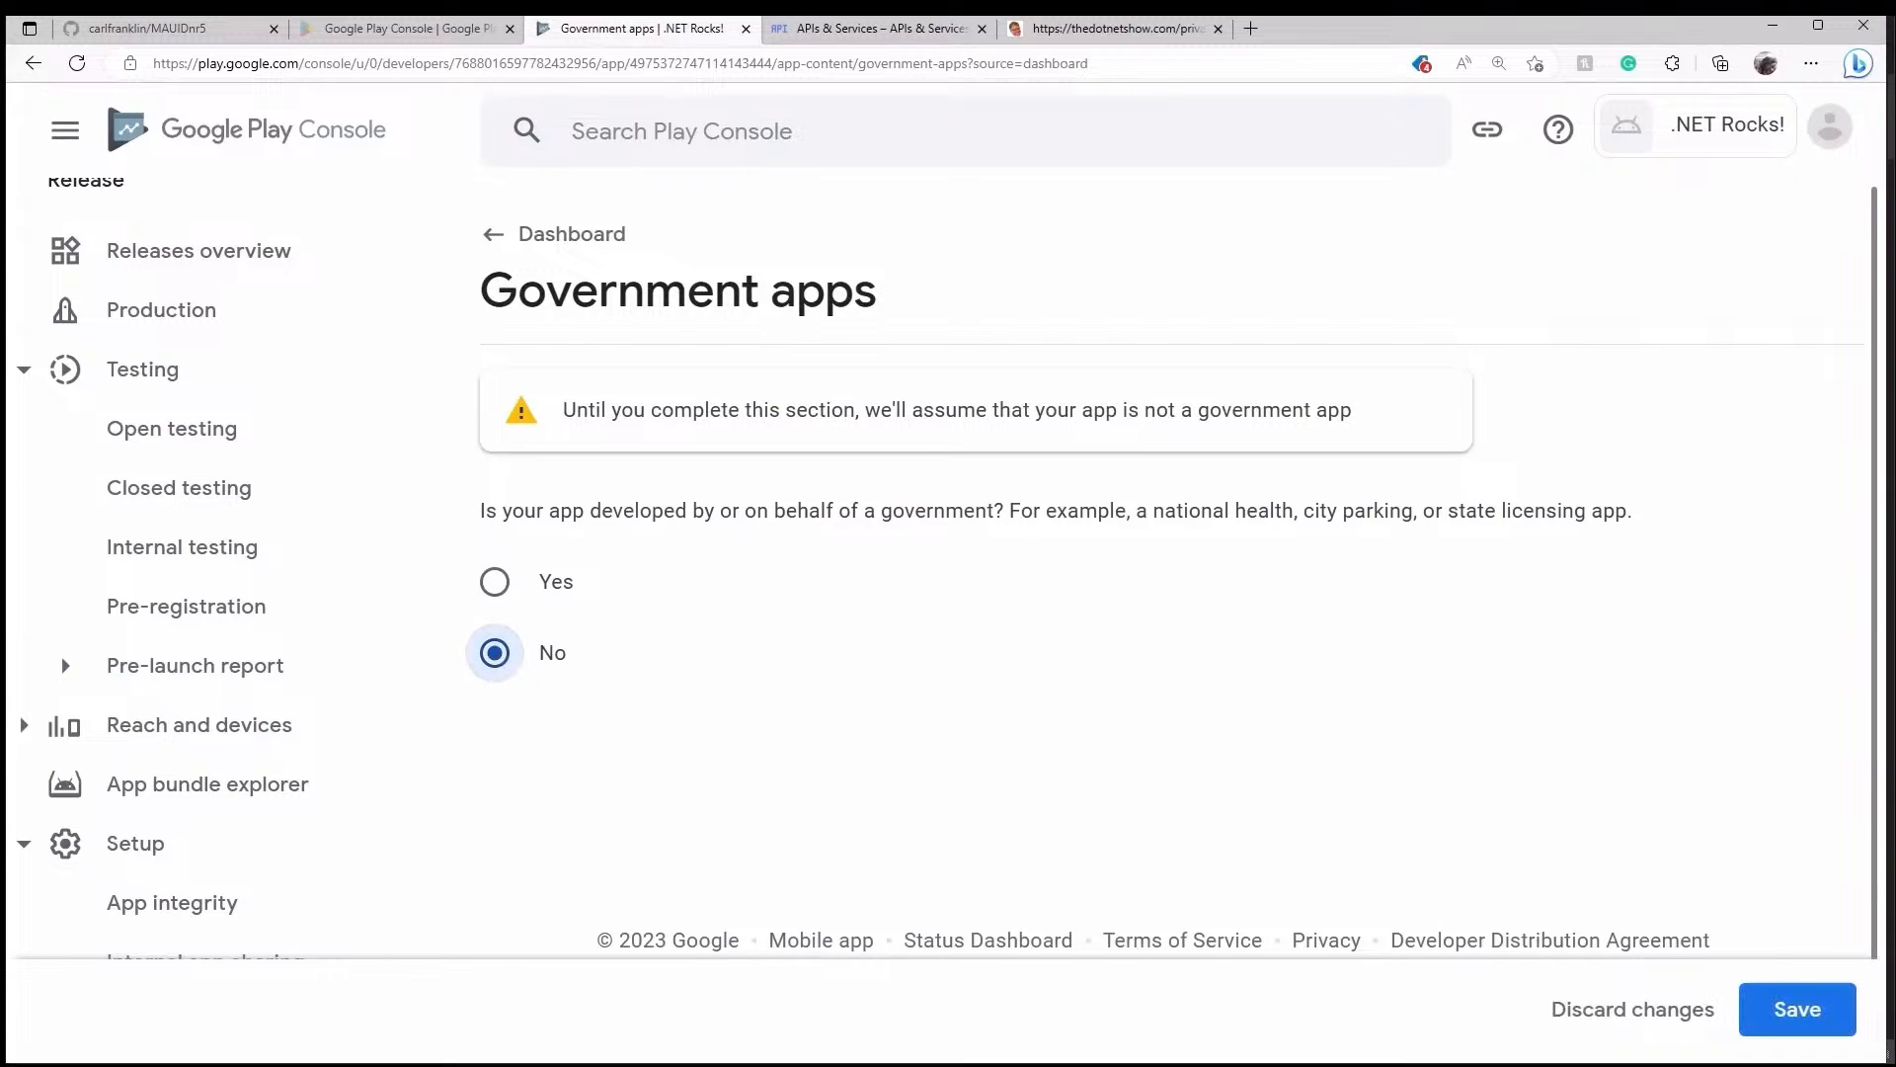
left_click(1853, 1045)
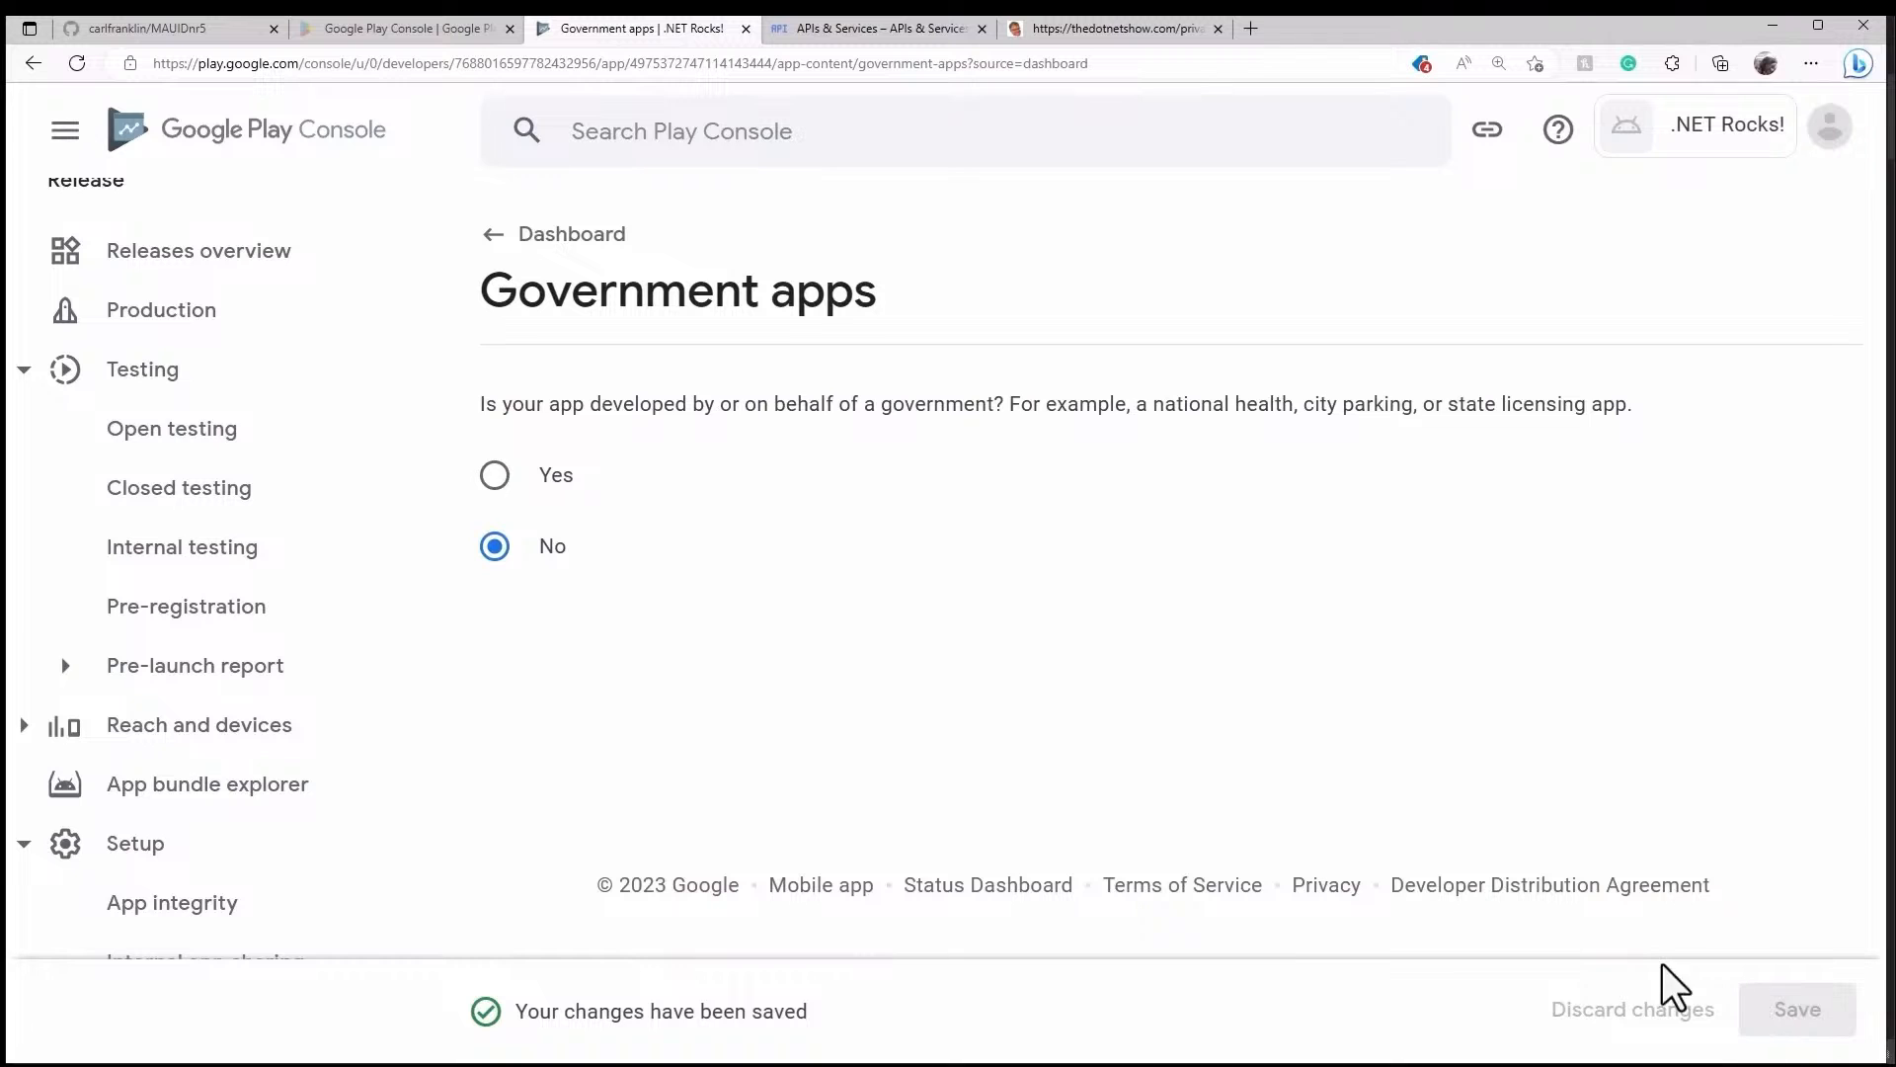
left_click(595, 237)
scroll(1294, 659, "down", 12)
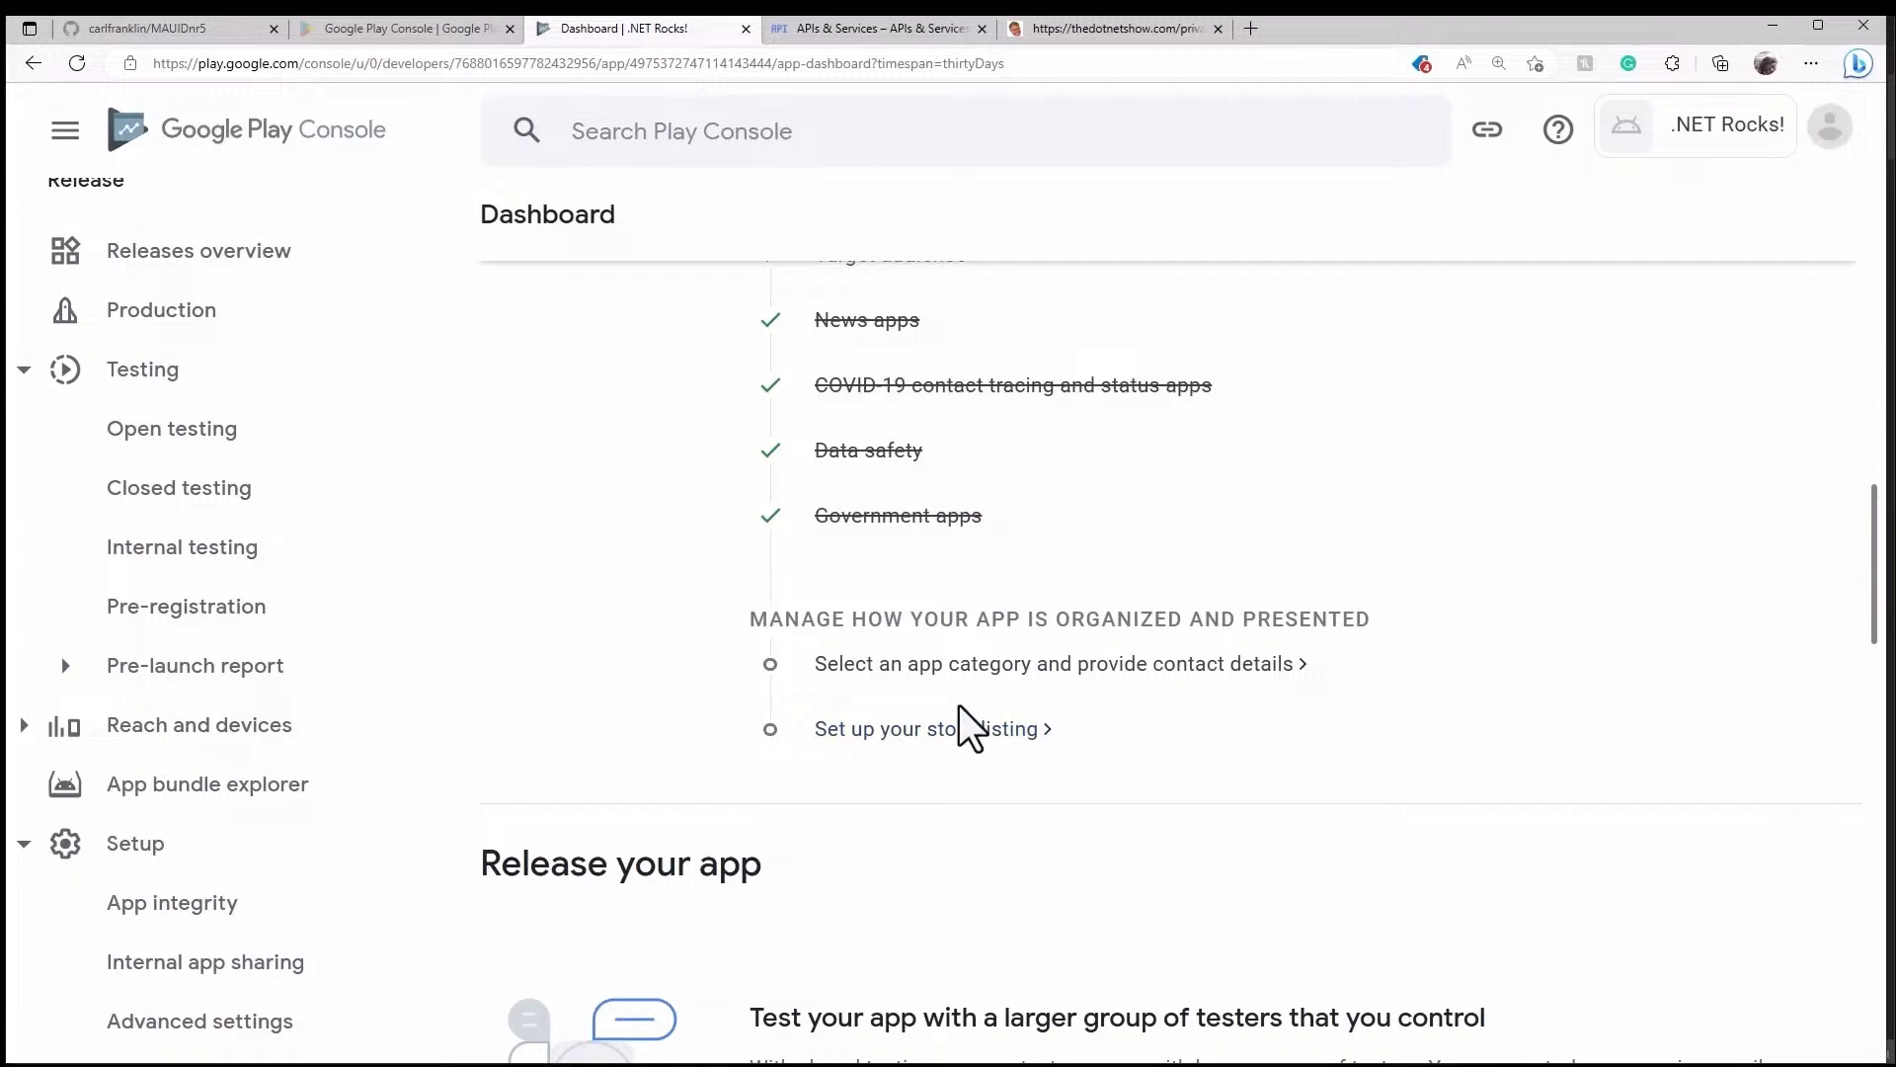
- Set the store settings app type to App and category to Education, then save
left_click(1112, 663)
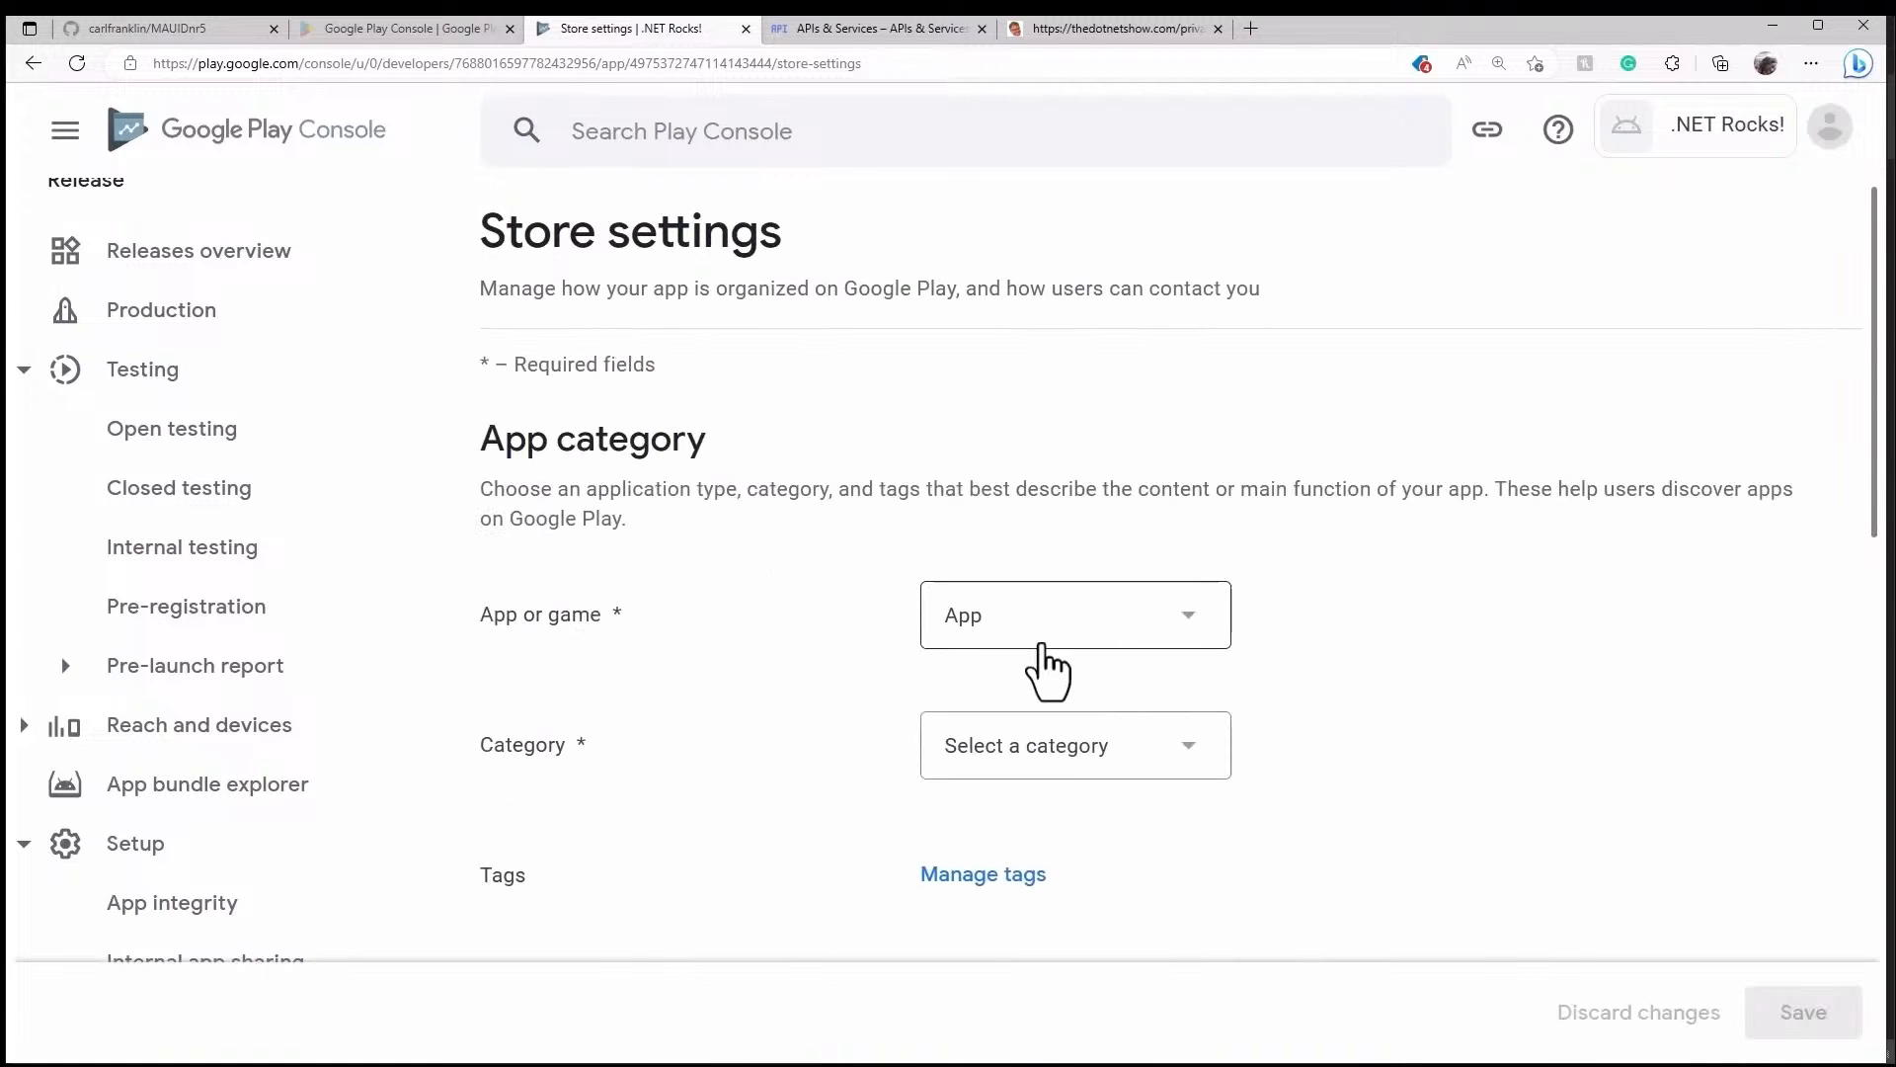
left_click(1098, 635)
left_click(1099, 632)
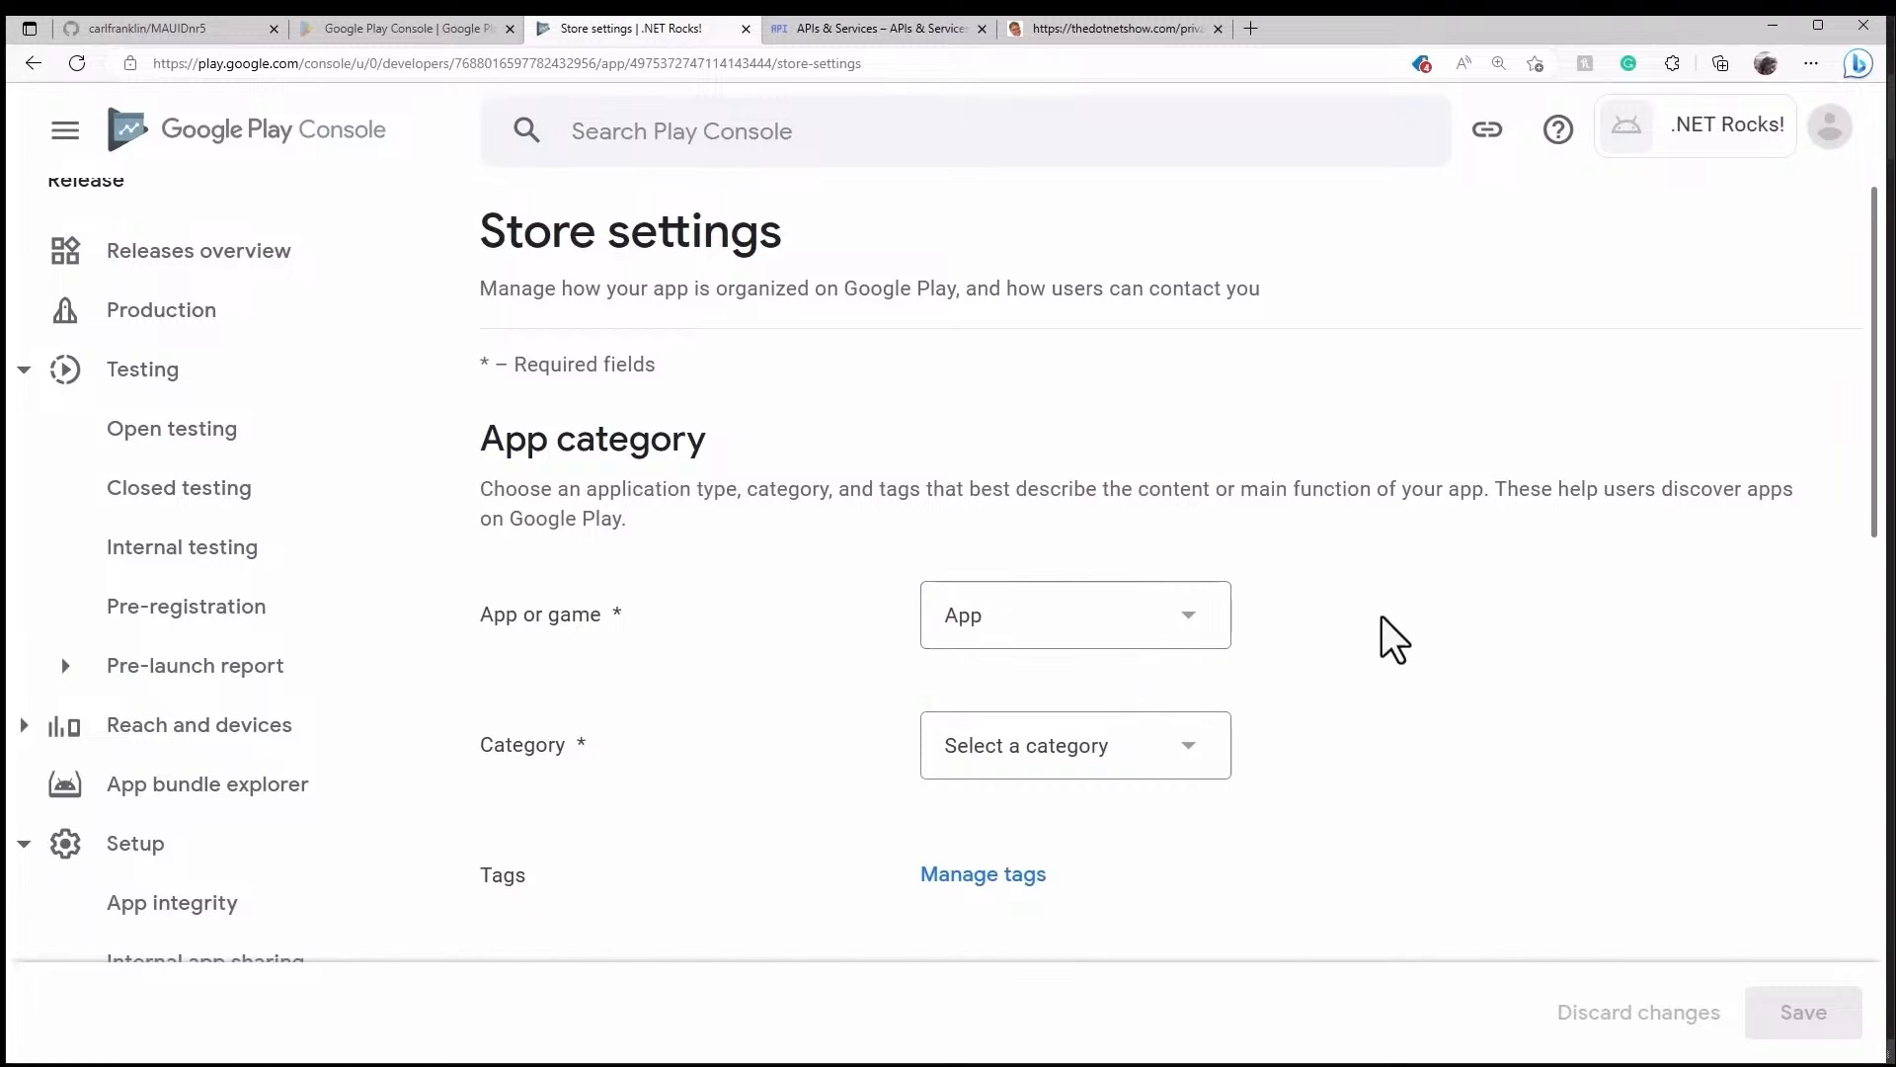
scroll(1403, 624, "down", 1)
left_click(1188, 598)
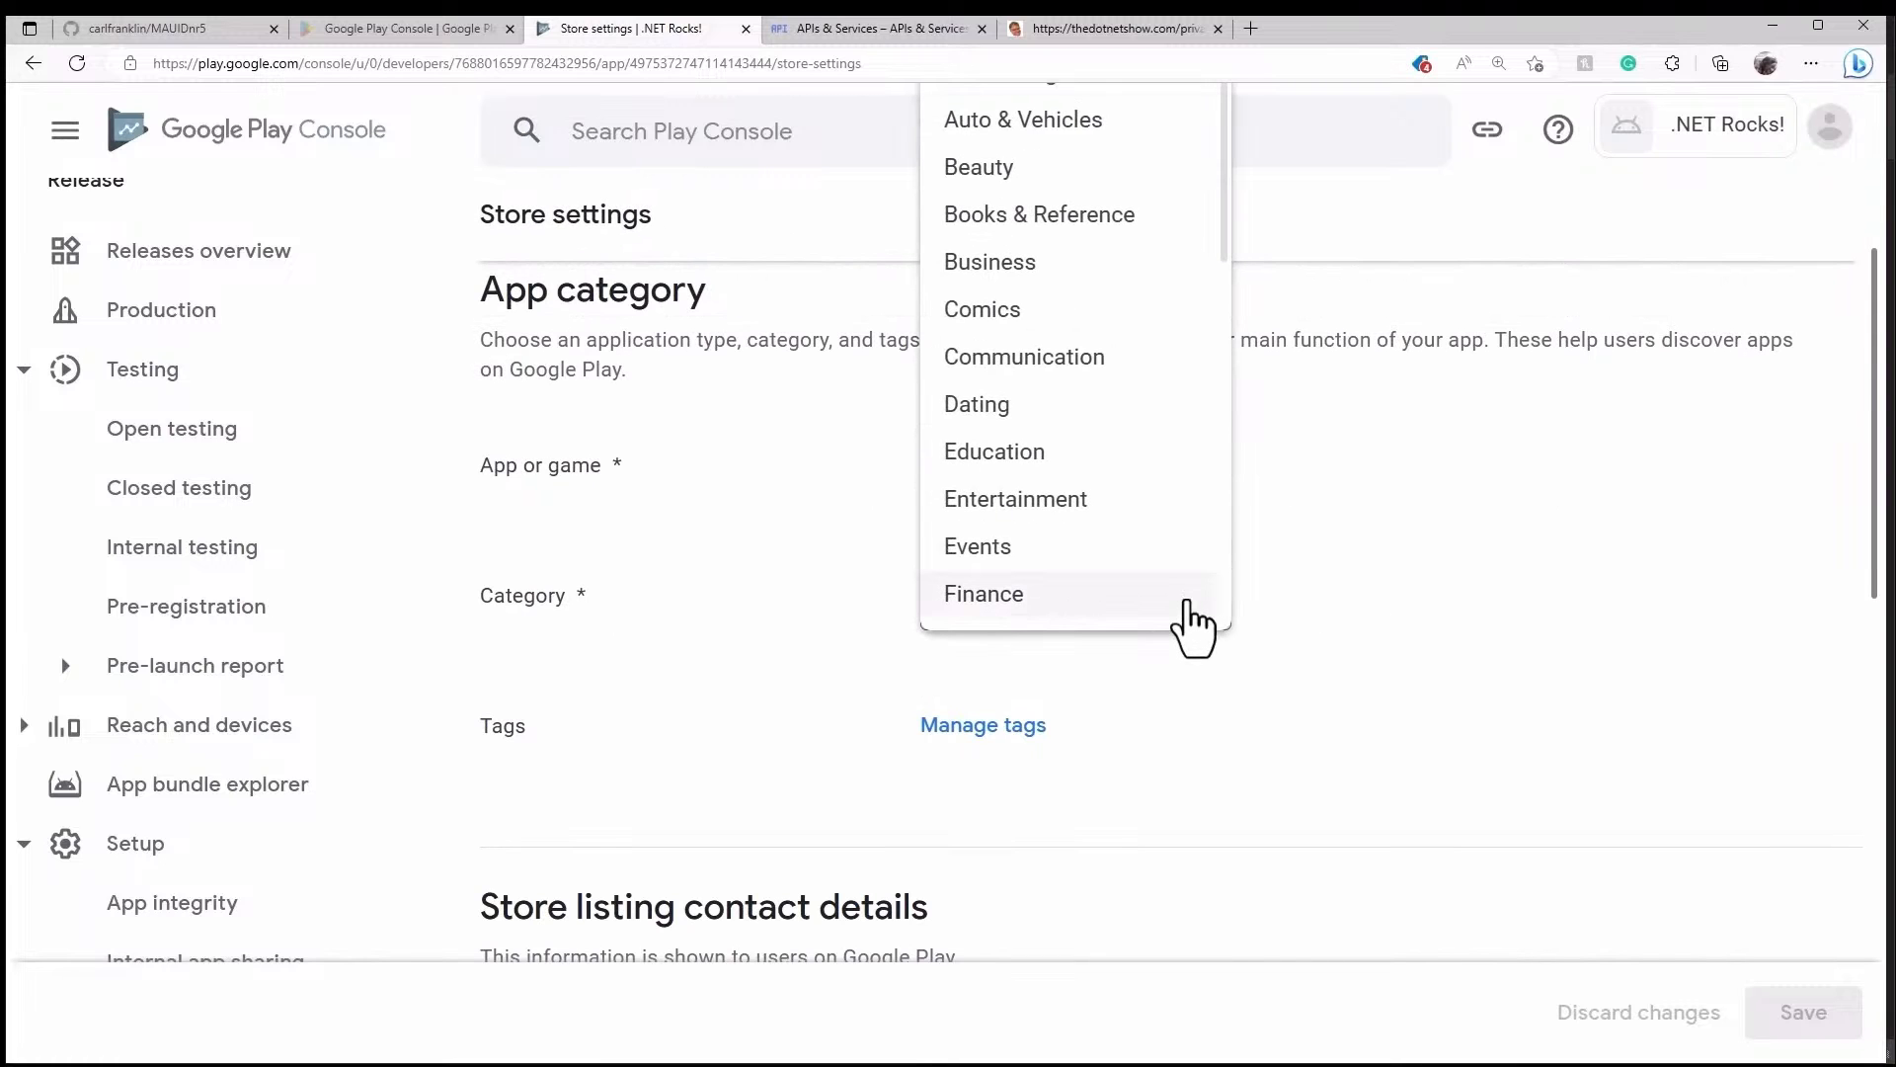
scroll(1188, 602, "up", 1)
scroll(1071, 424, "down", 2)
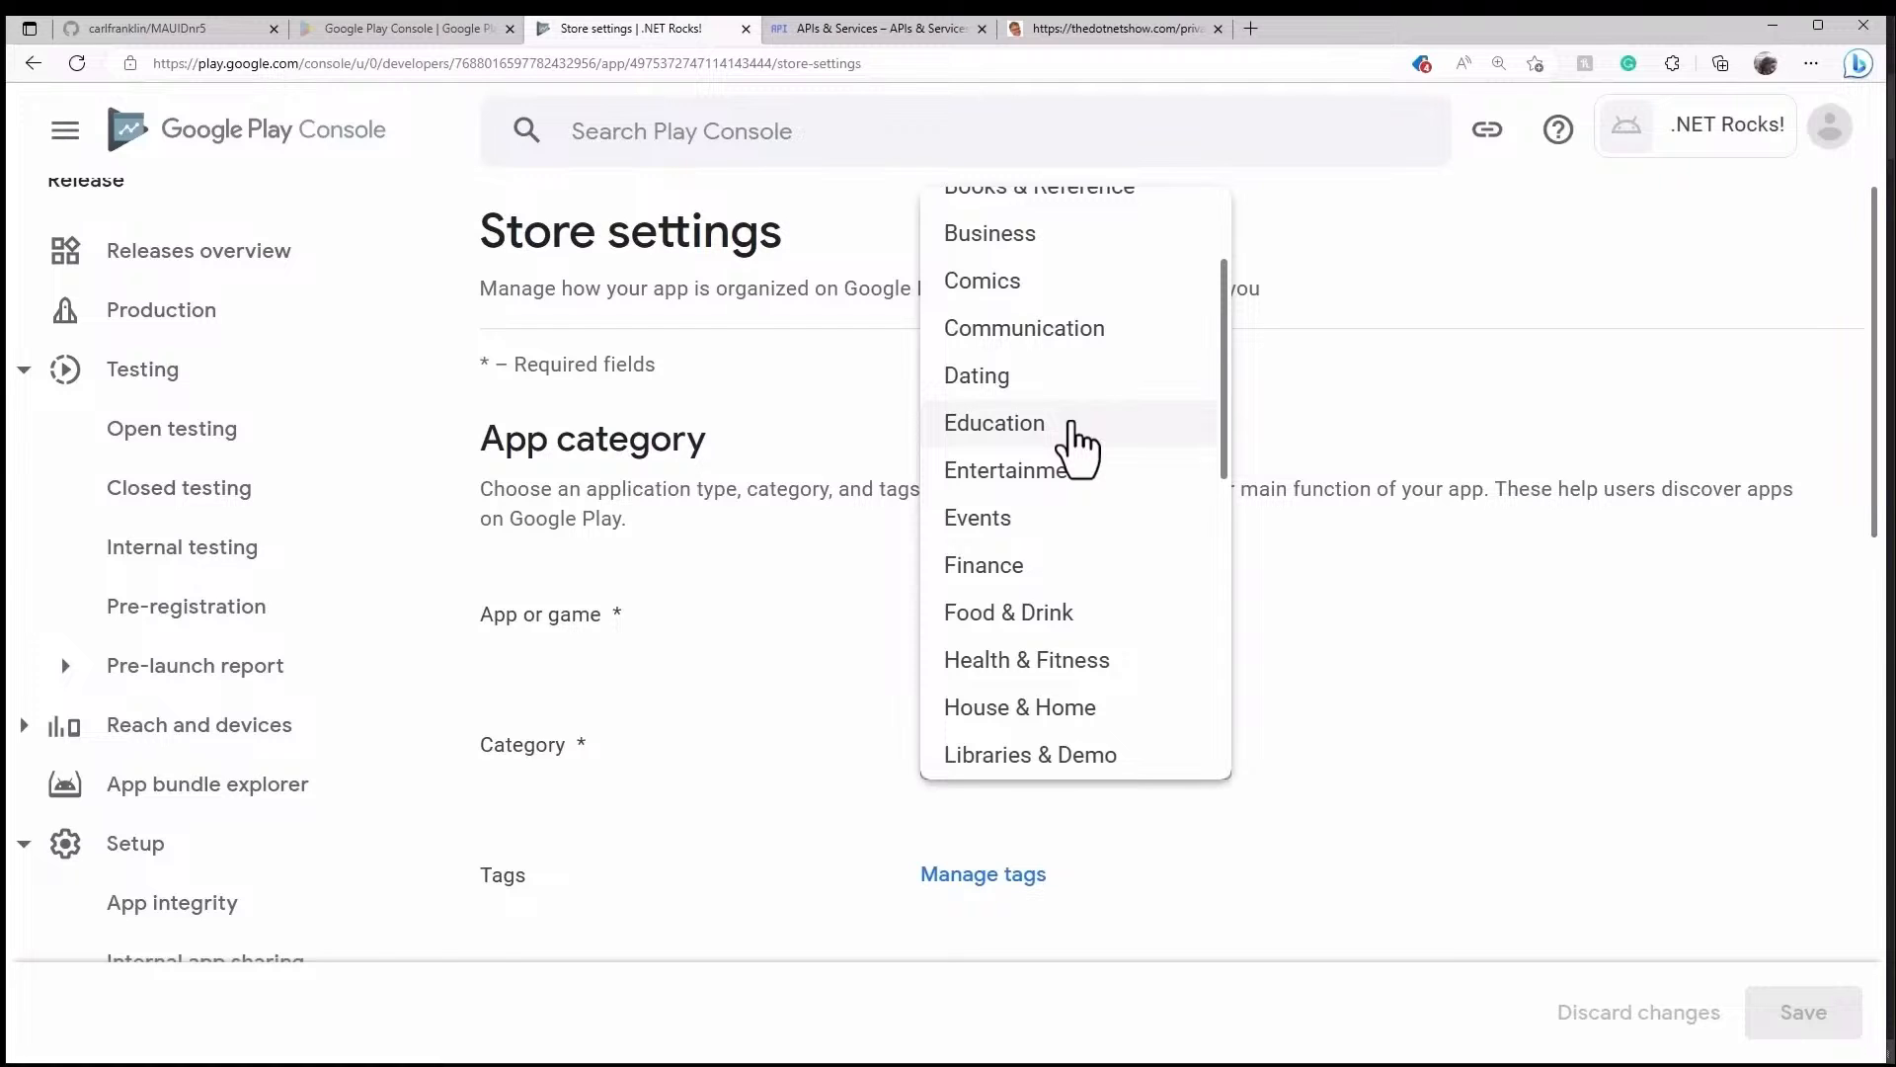
left_click(1071, 425)
scroll(1541, 638, "down", 3)
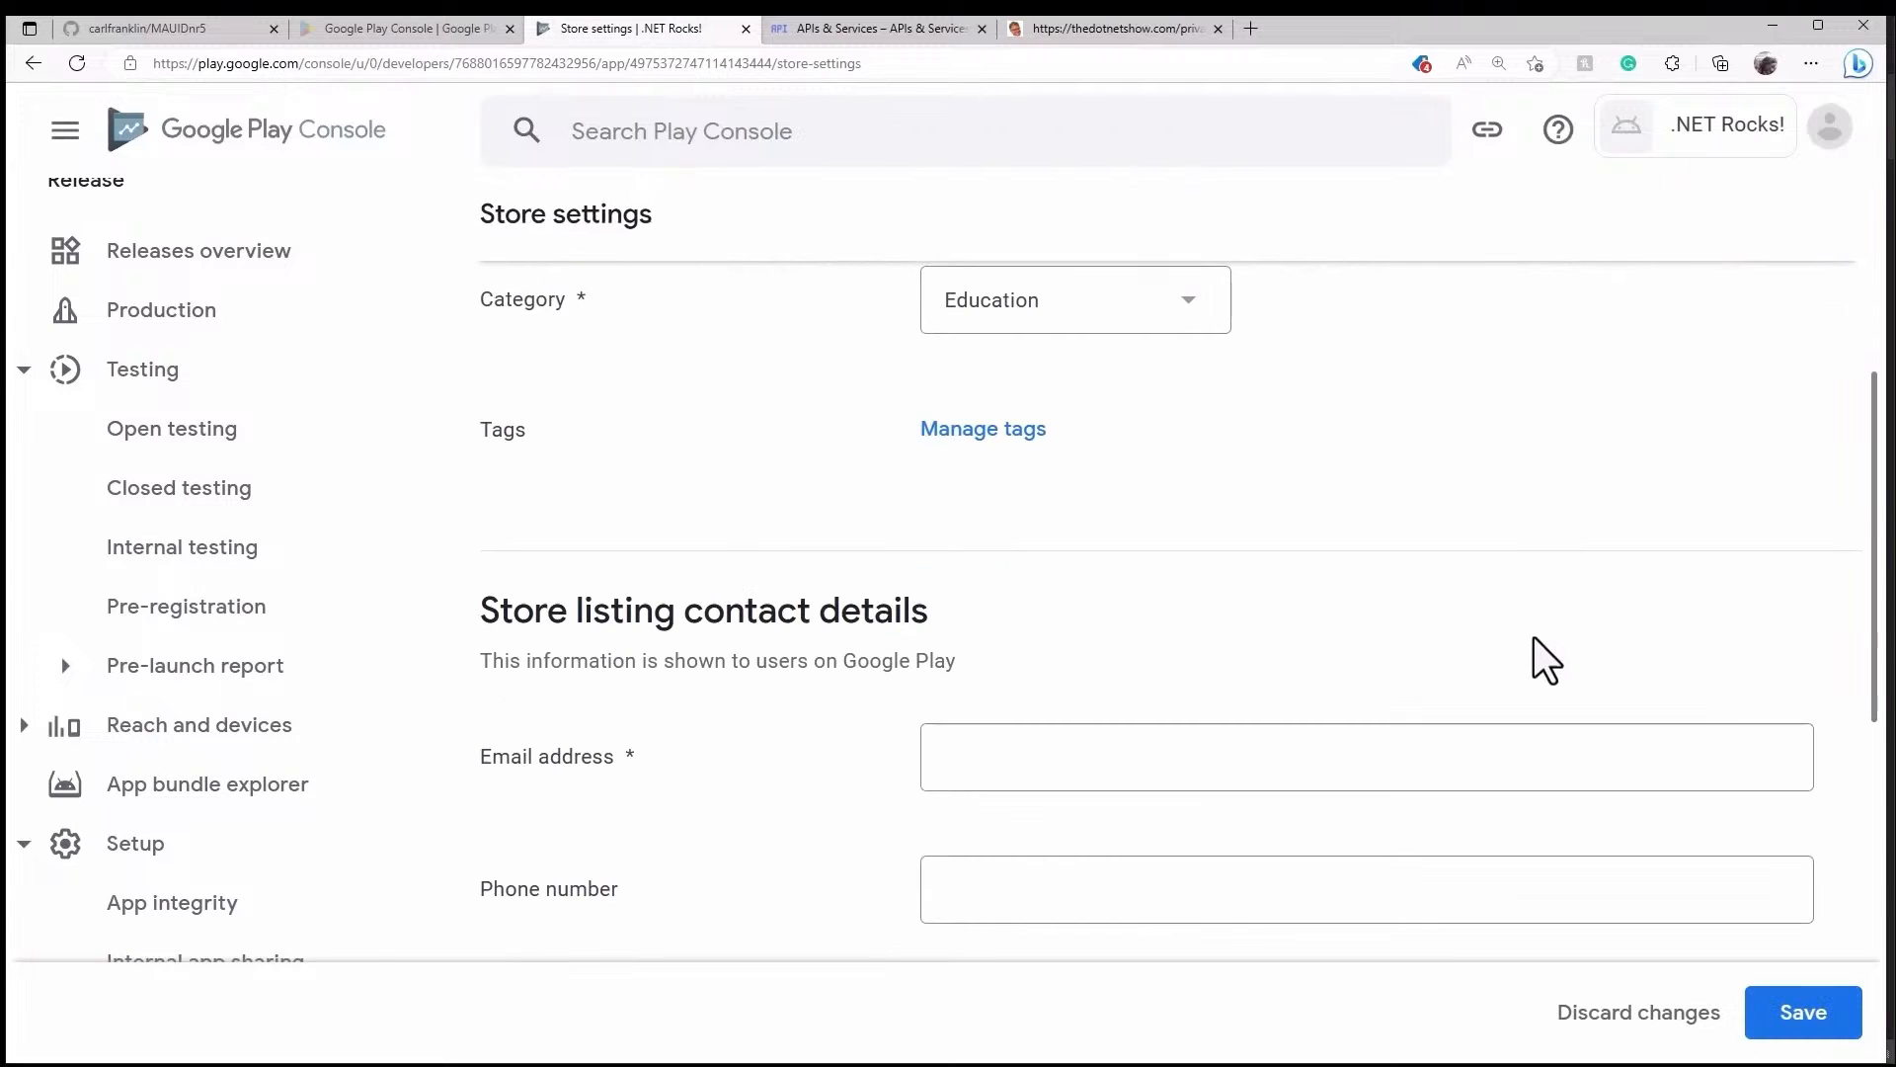
scroll(1471, 542, "down", 2)
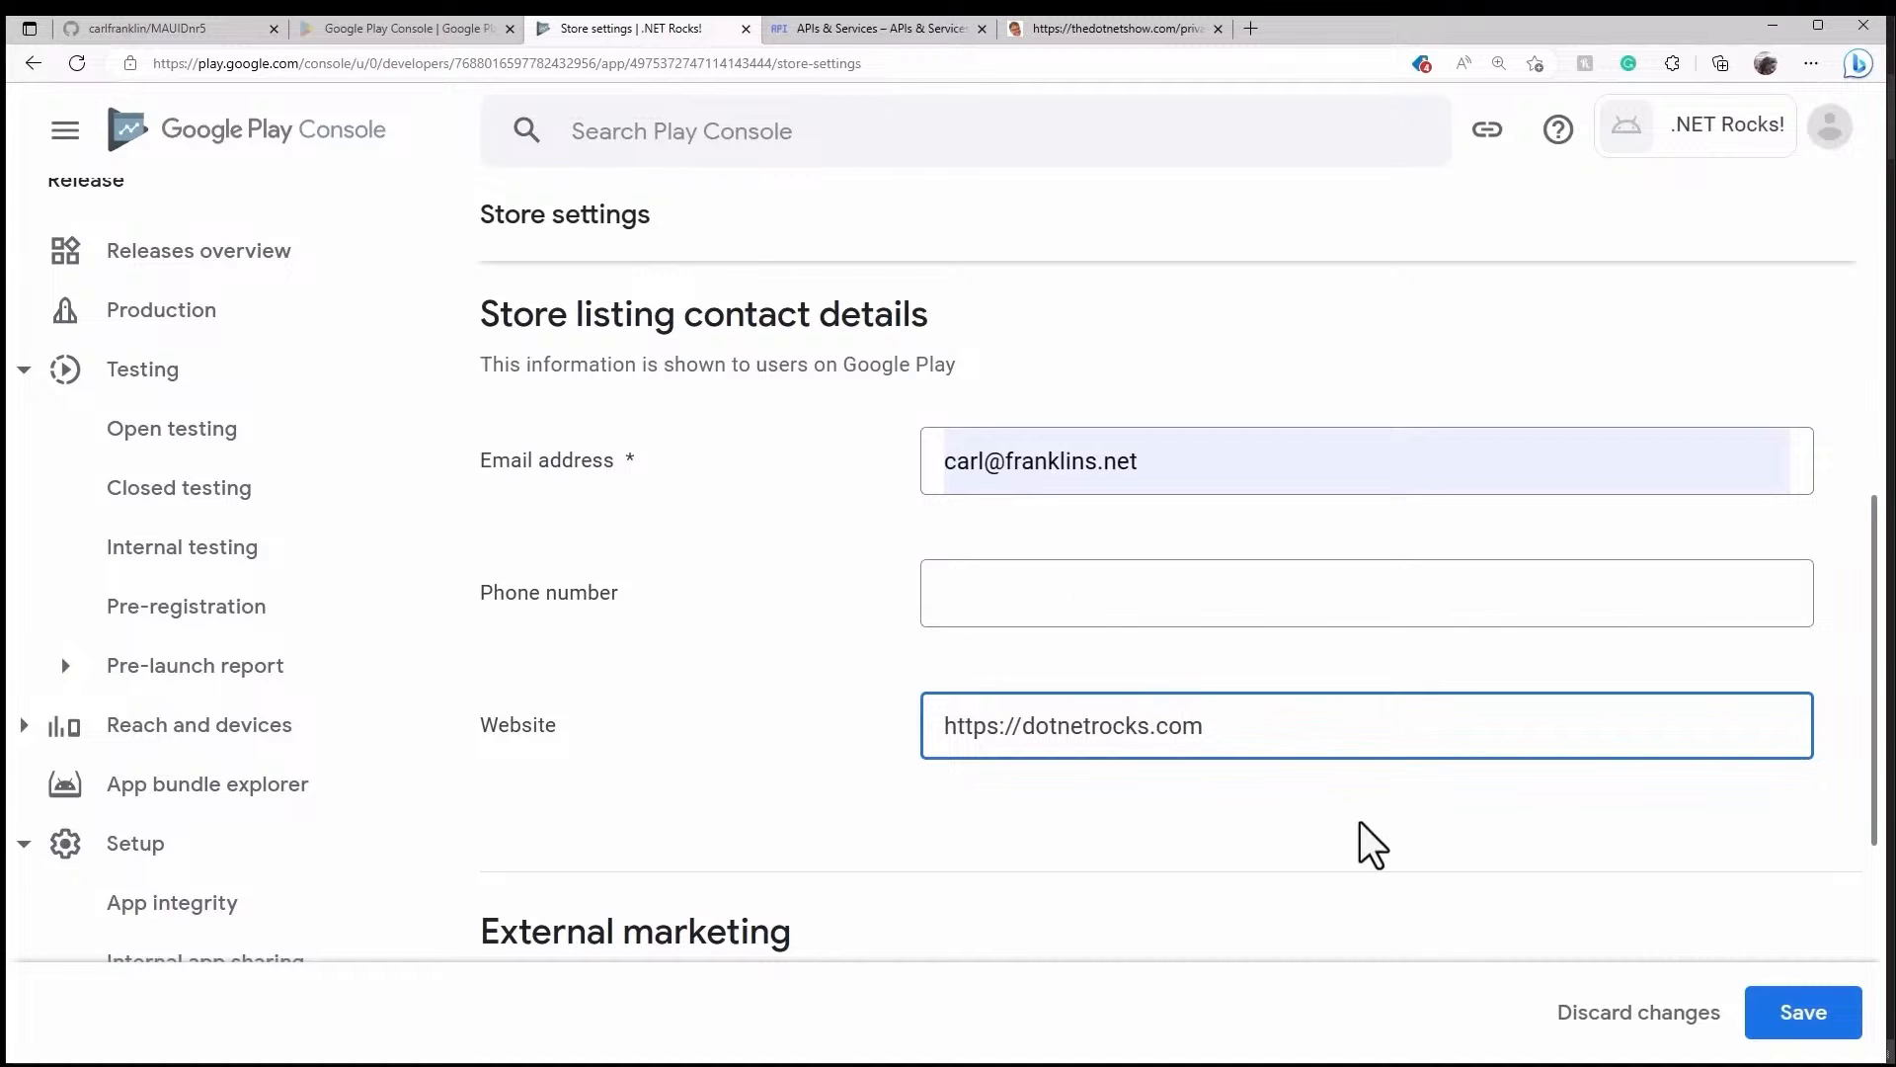
scroll(1393, 812, "down", 4)
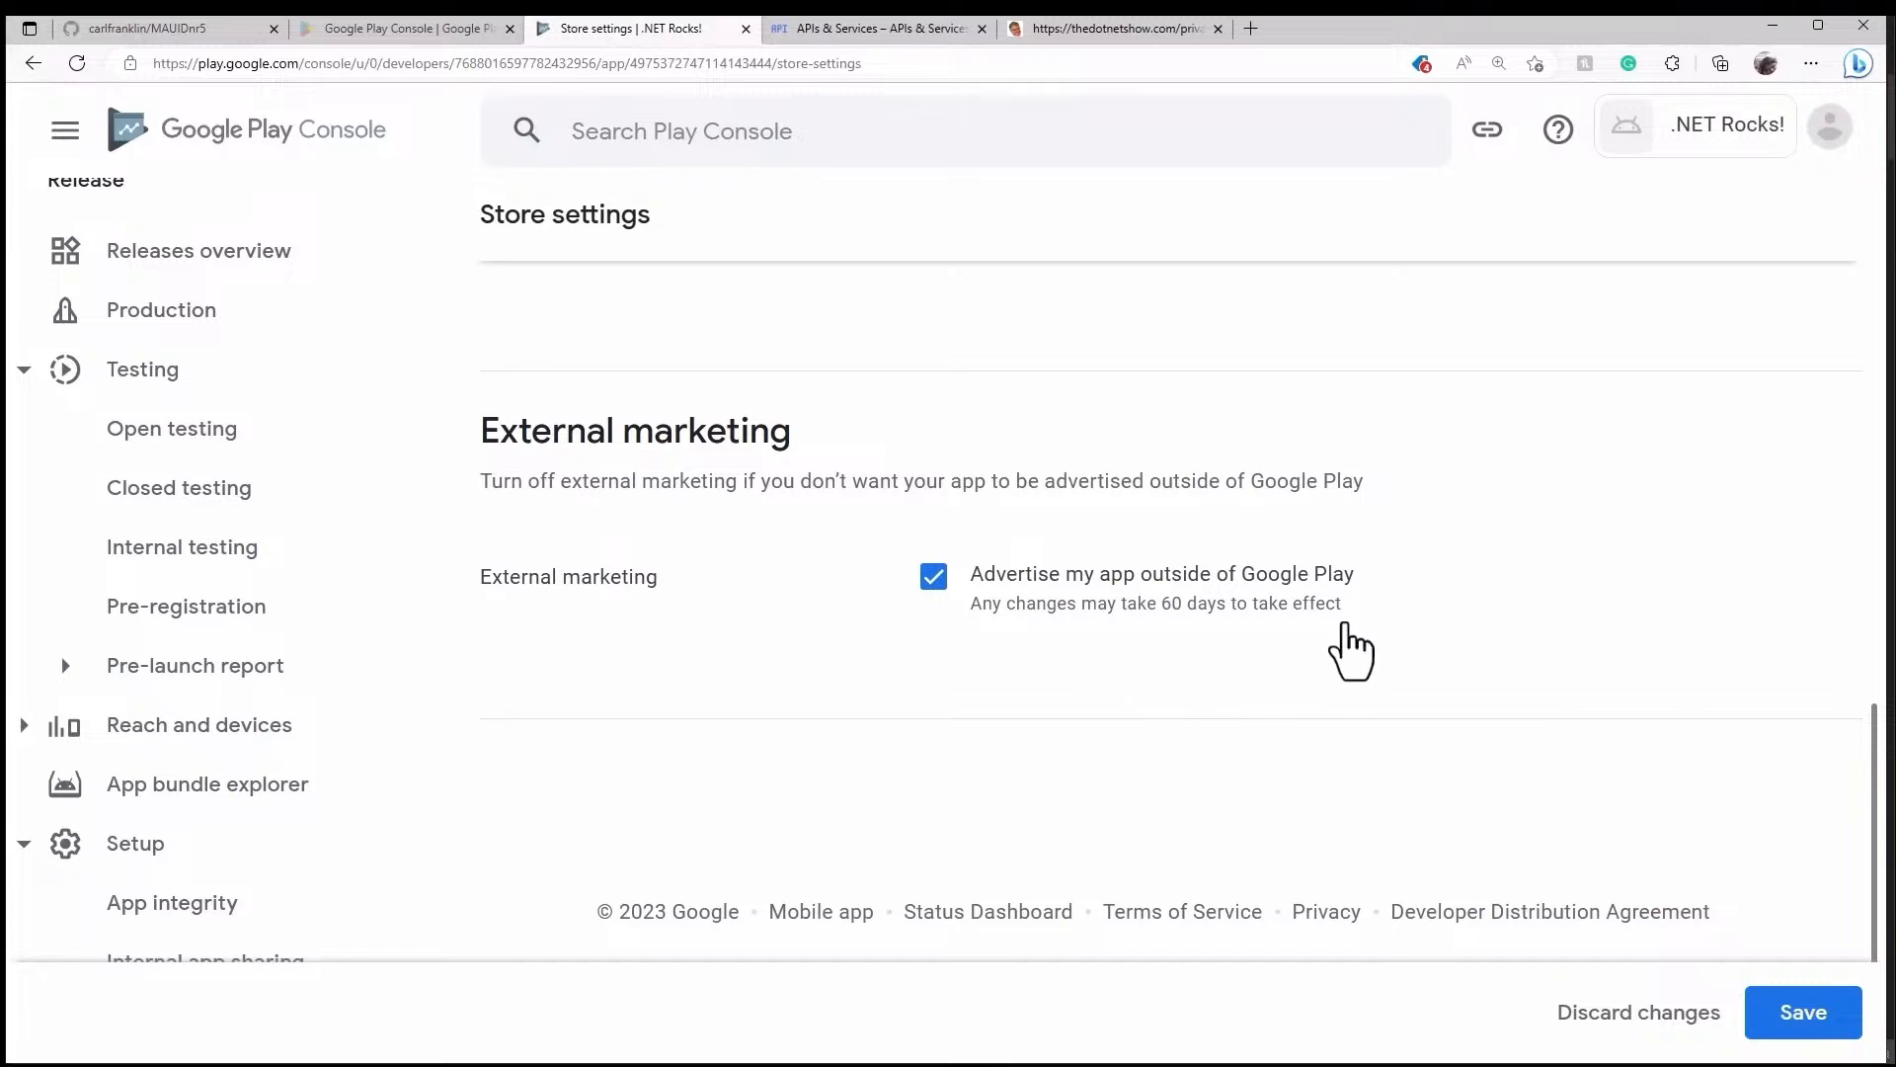
left_click(1825, 1037)
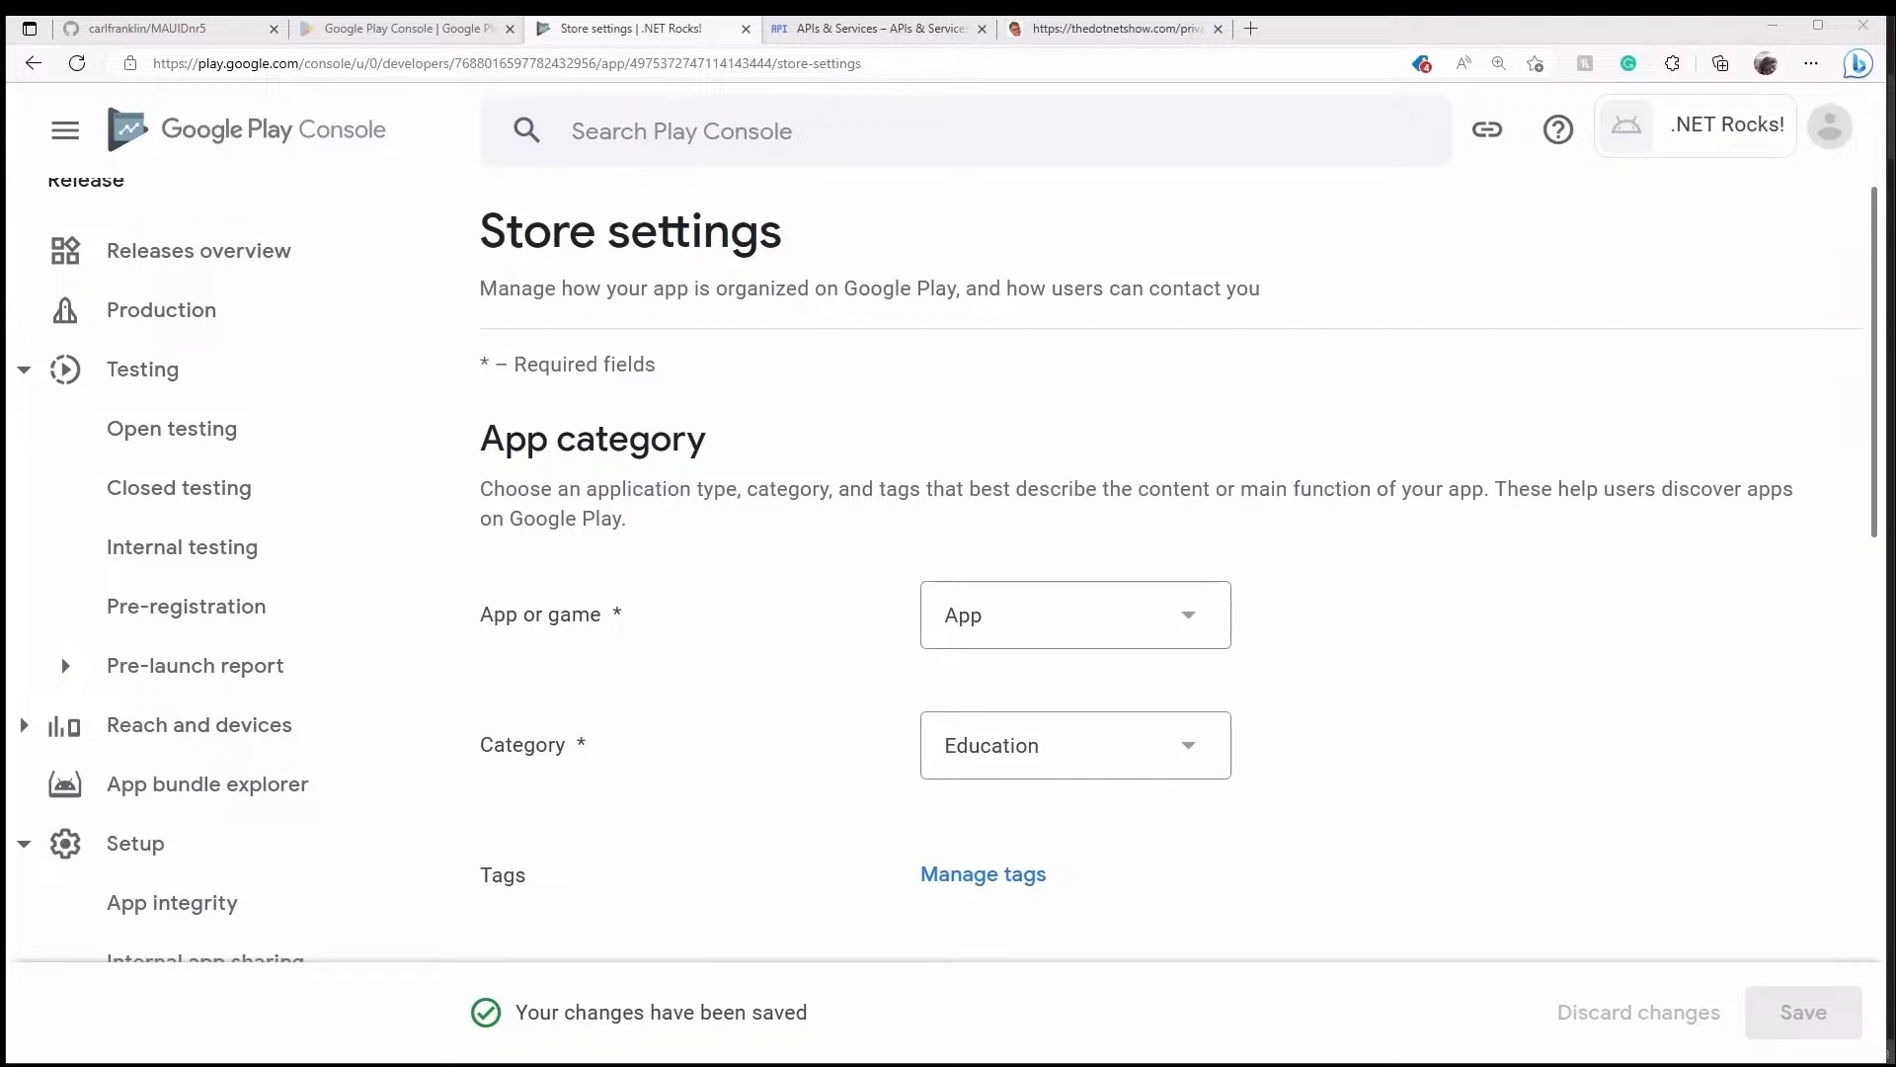
- Return to the app dashboard and open the unfinished 'Set up your store listing' task
left_click(35, 65)
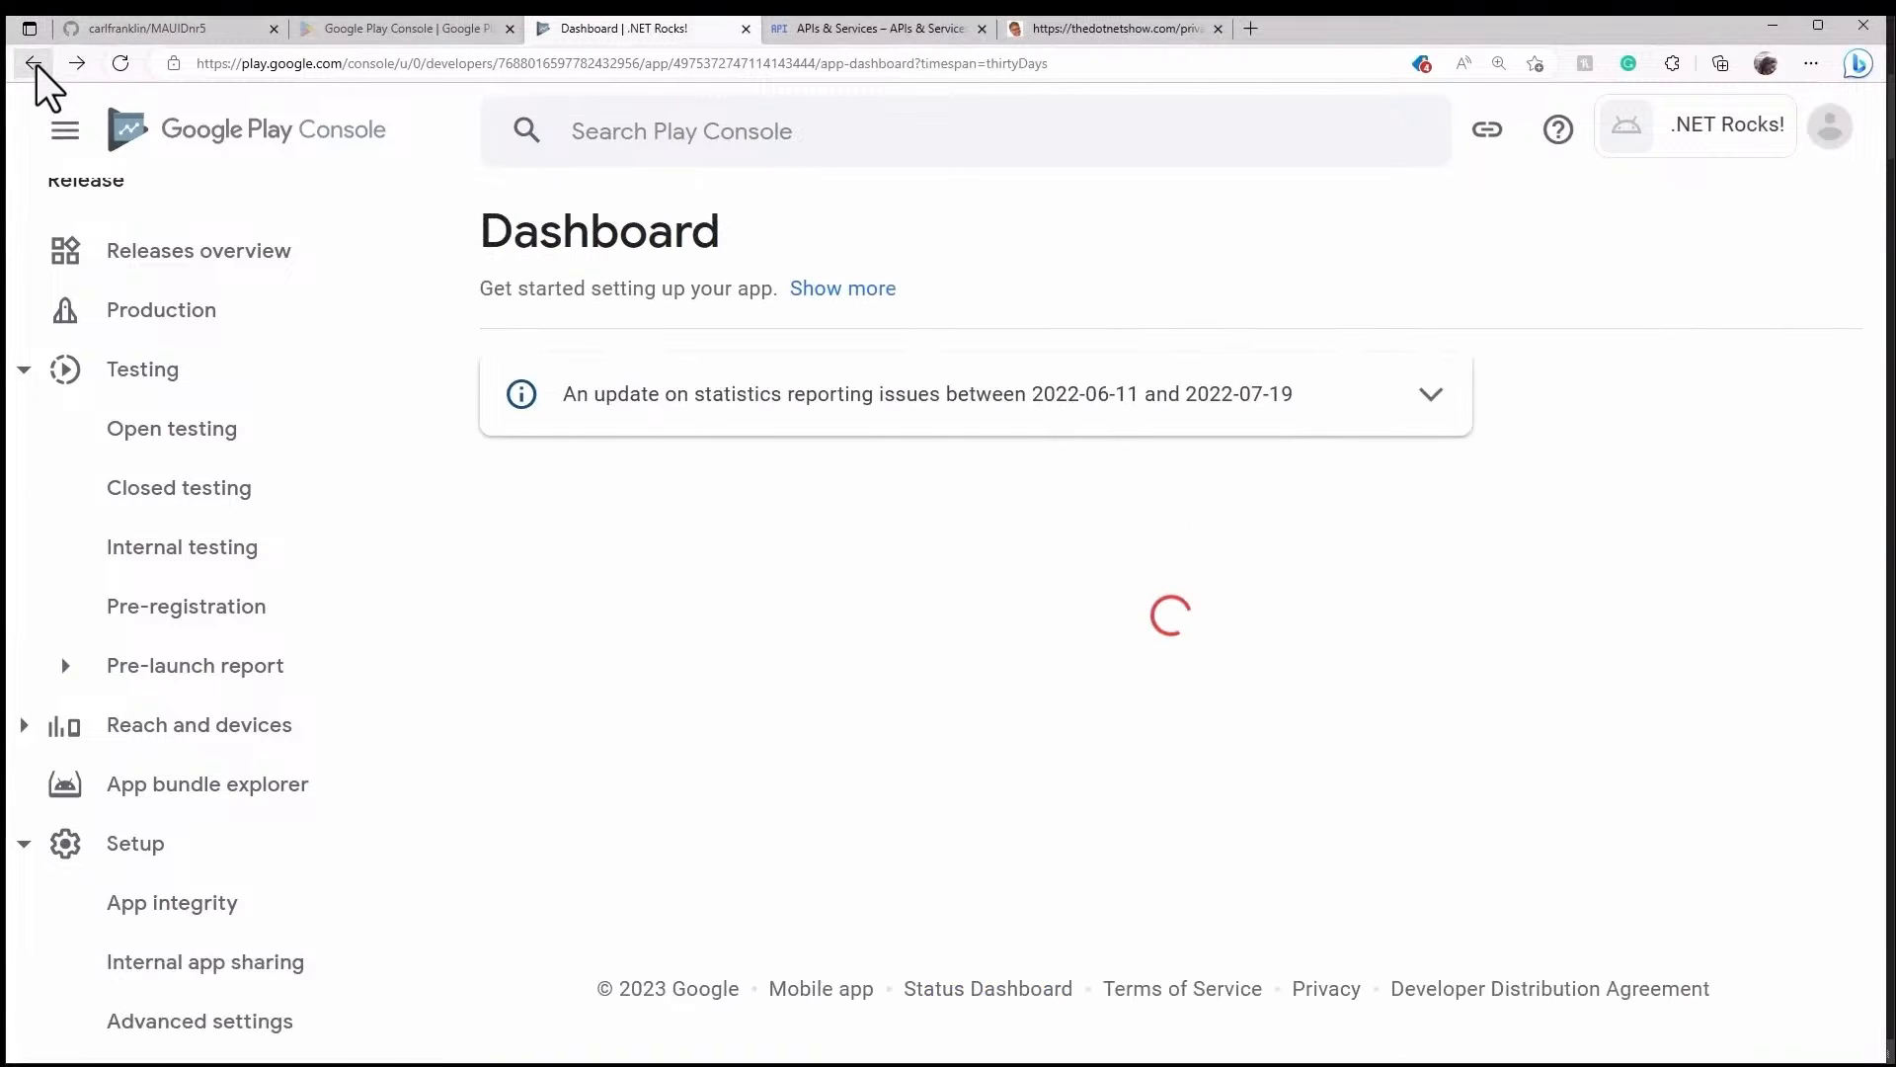
scroll(1274, 504, "down", 10)
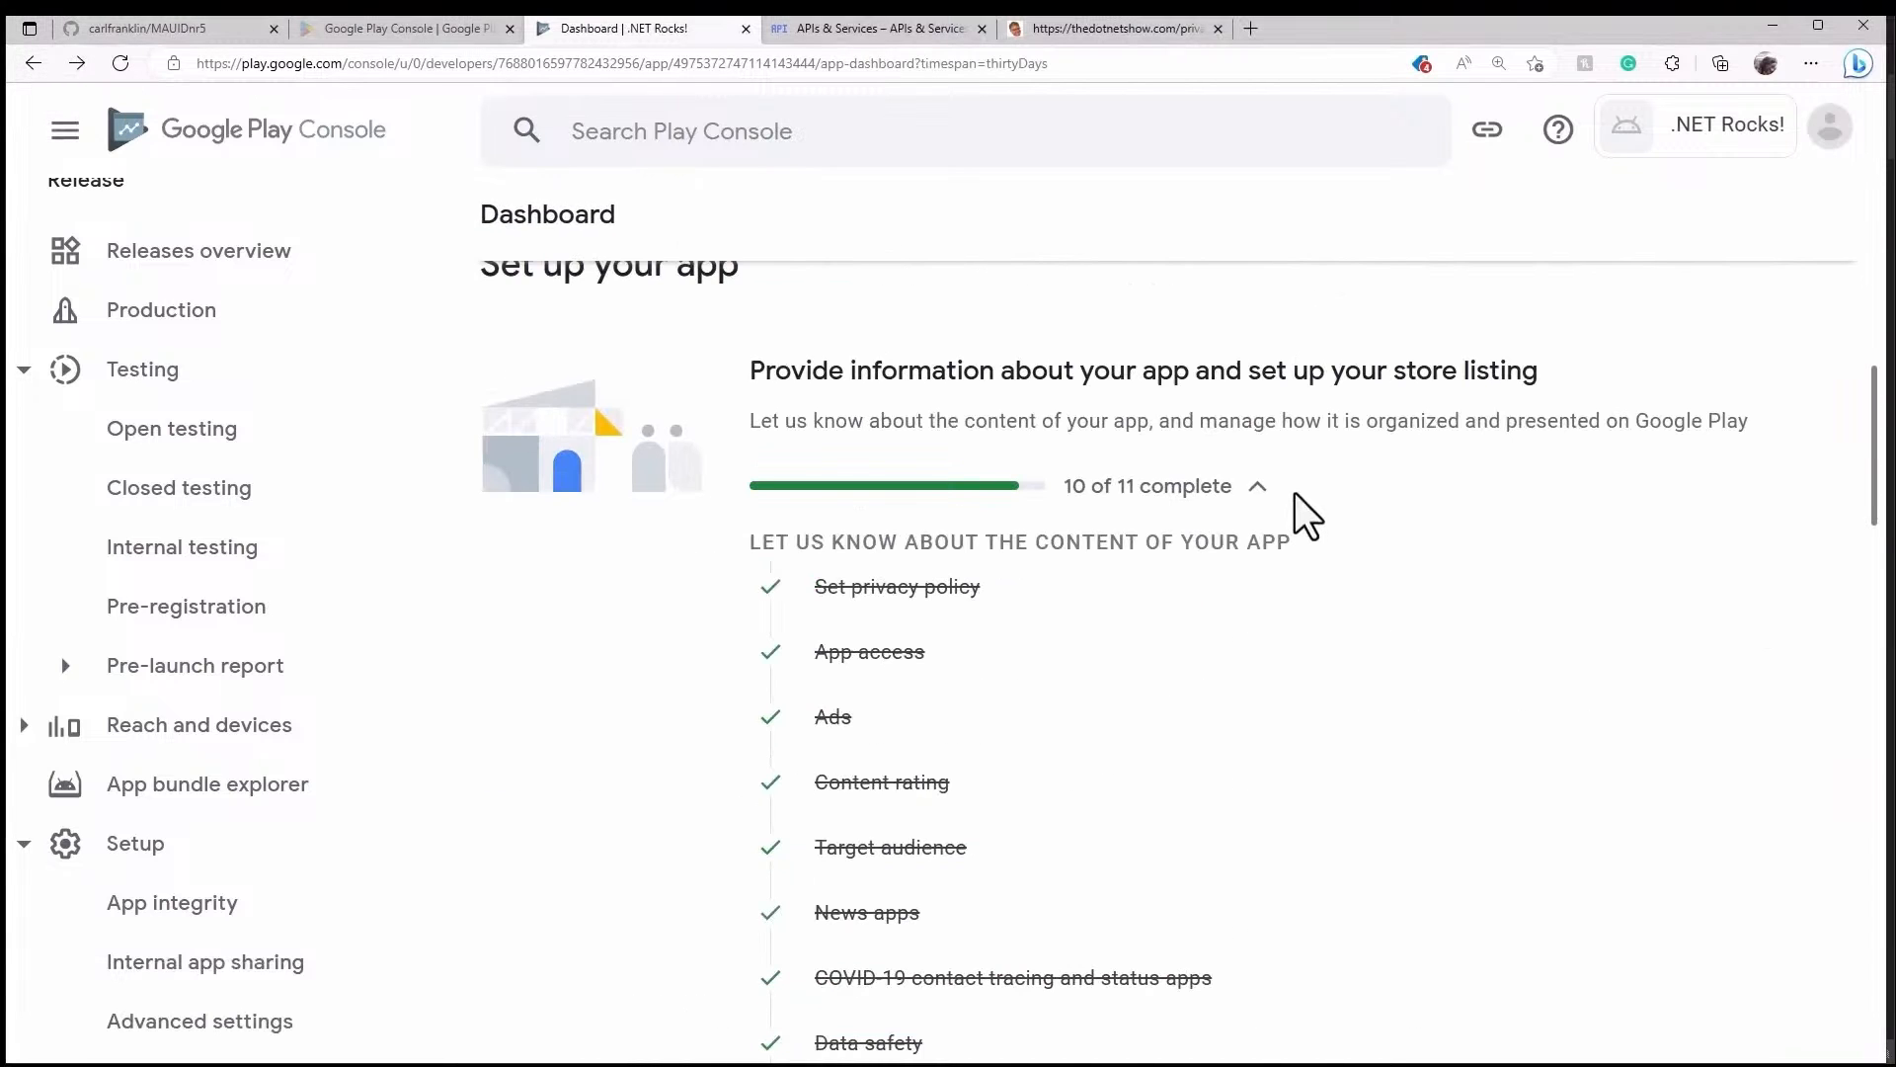
scroll(1295, 494, "down", 2)
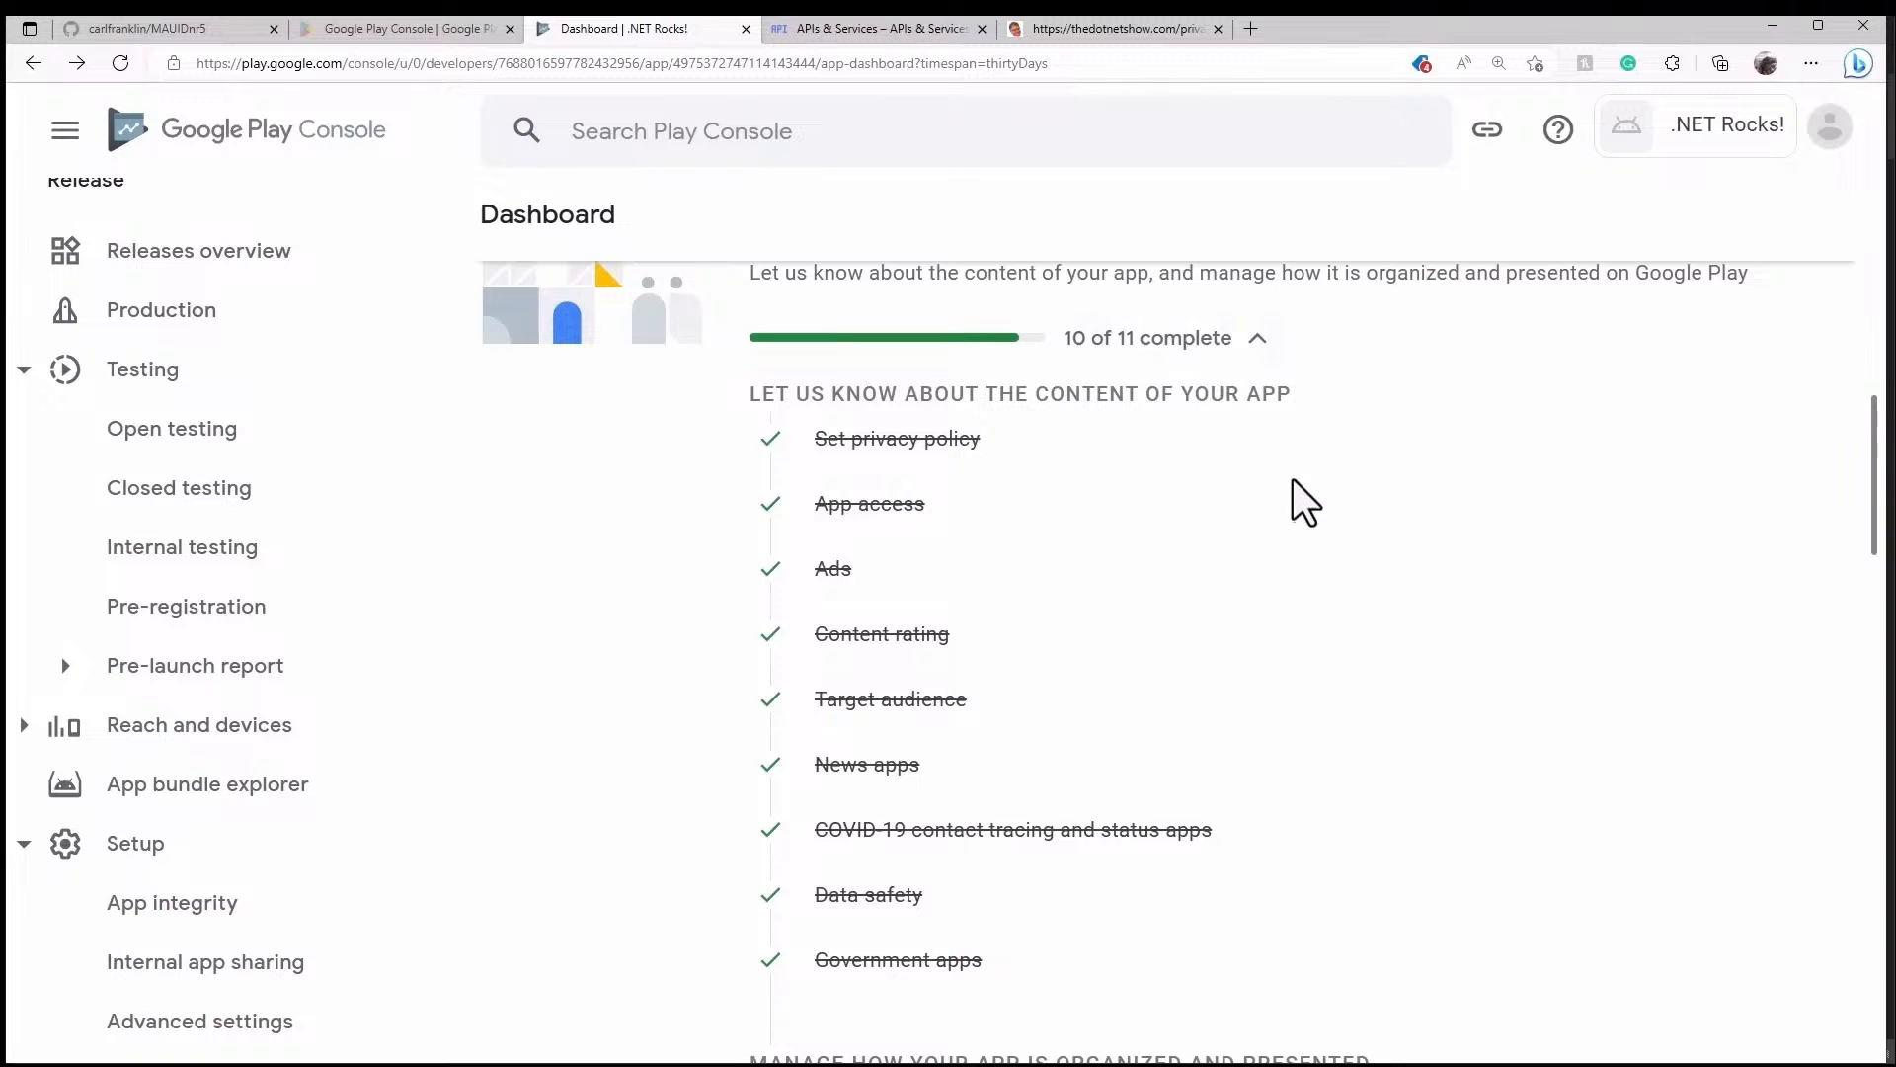
scroll(1294, 482, "down", 3)
scroll(1294, 482, "down", 1)
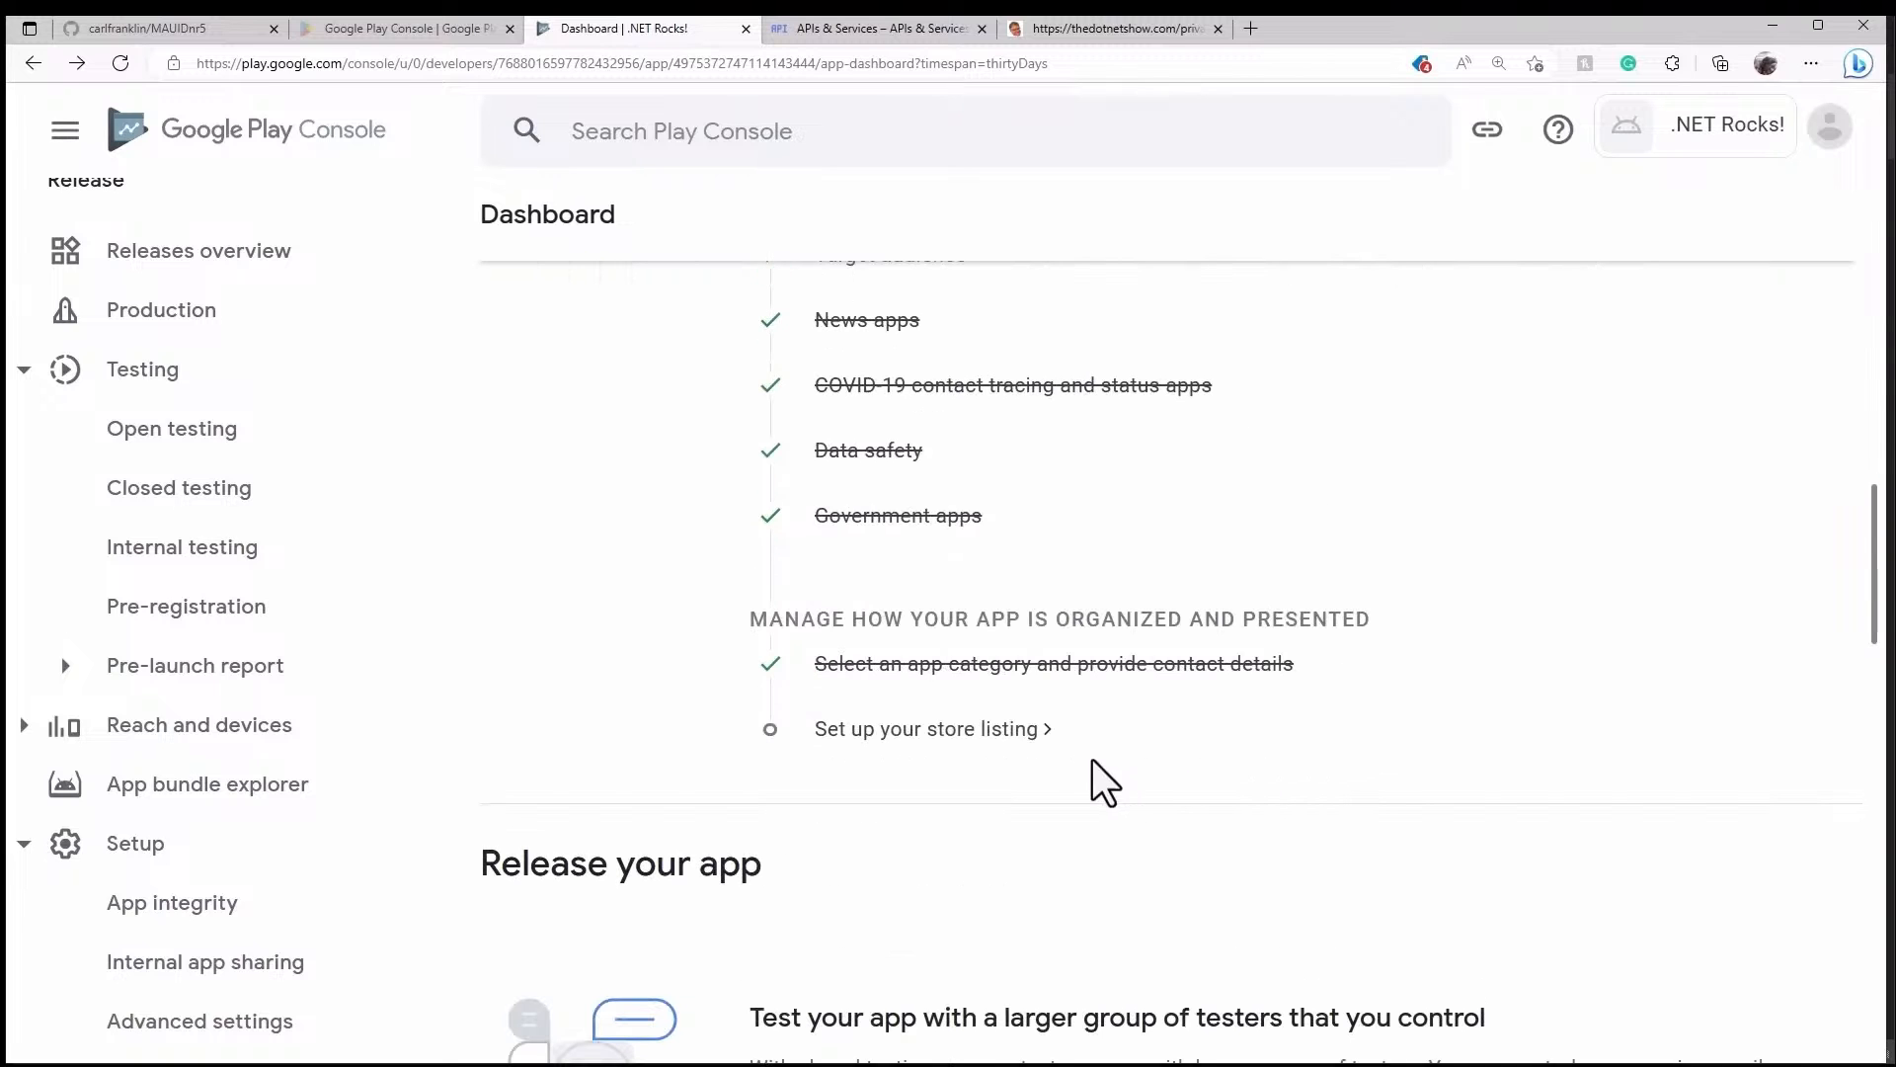
left_click(1040, 742)
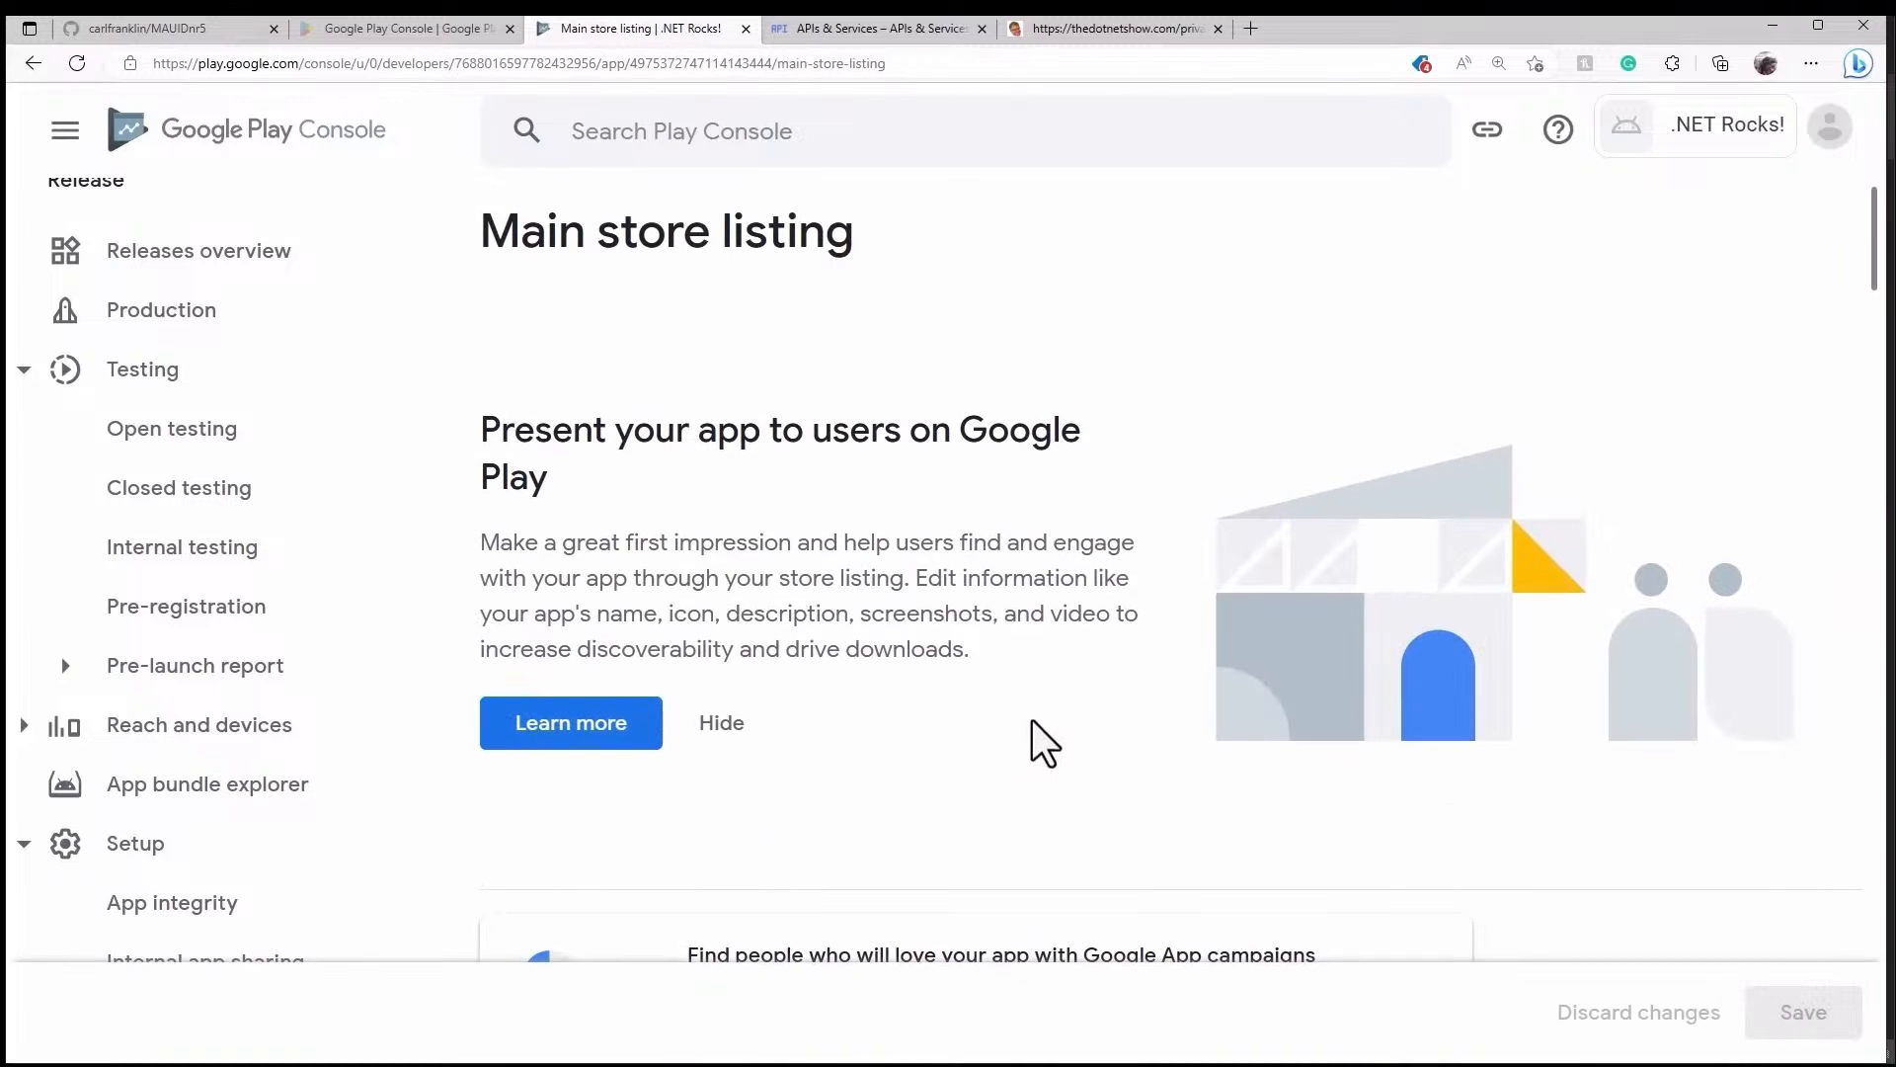
- Enter the short description 'The original programming podcast for .NET Developers (since 2002)'
scroll(1029, 713, "down", 6)
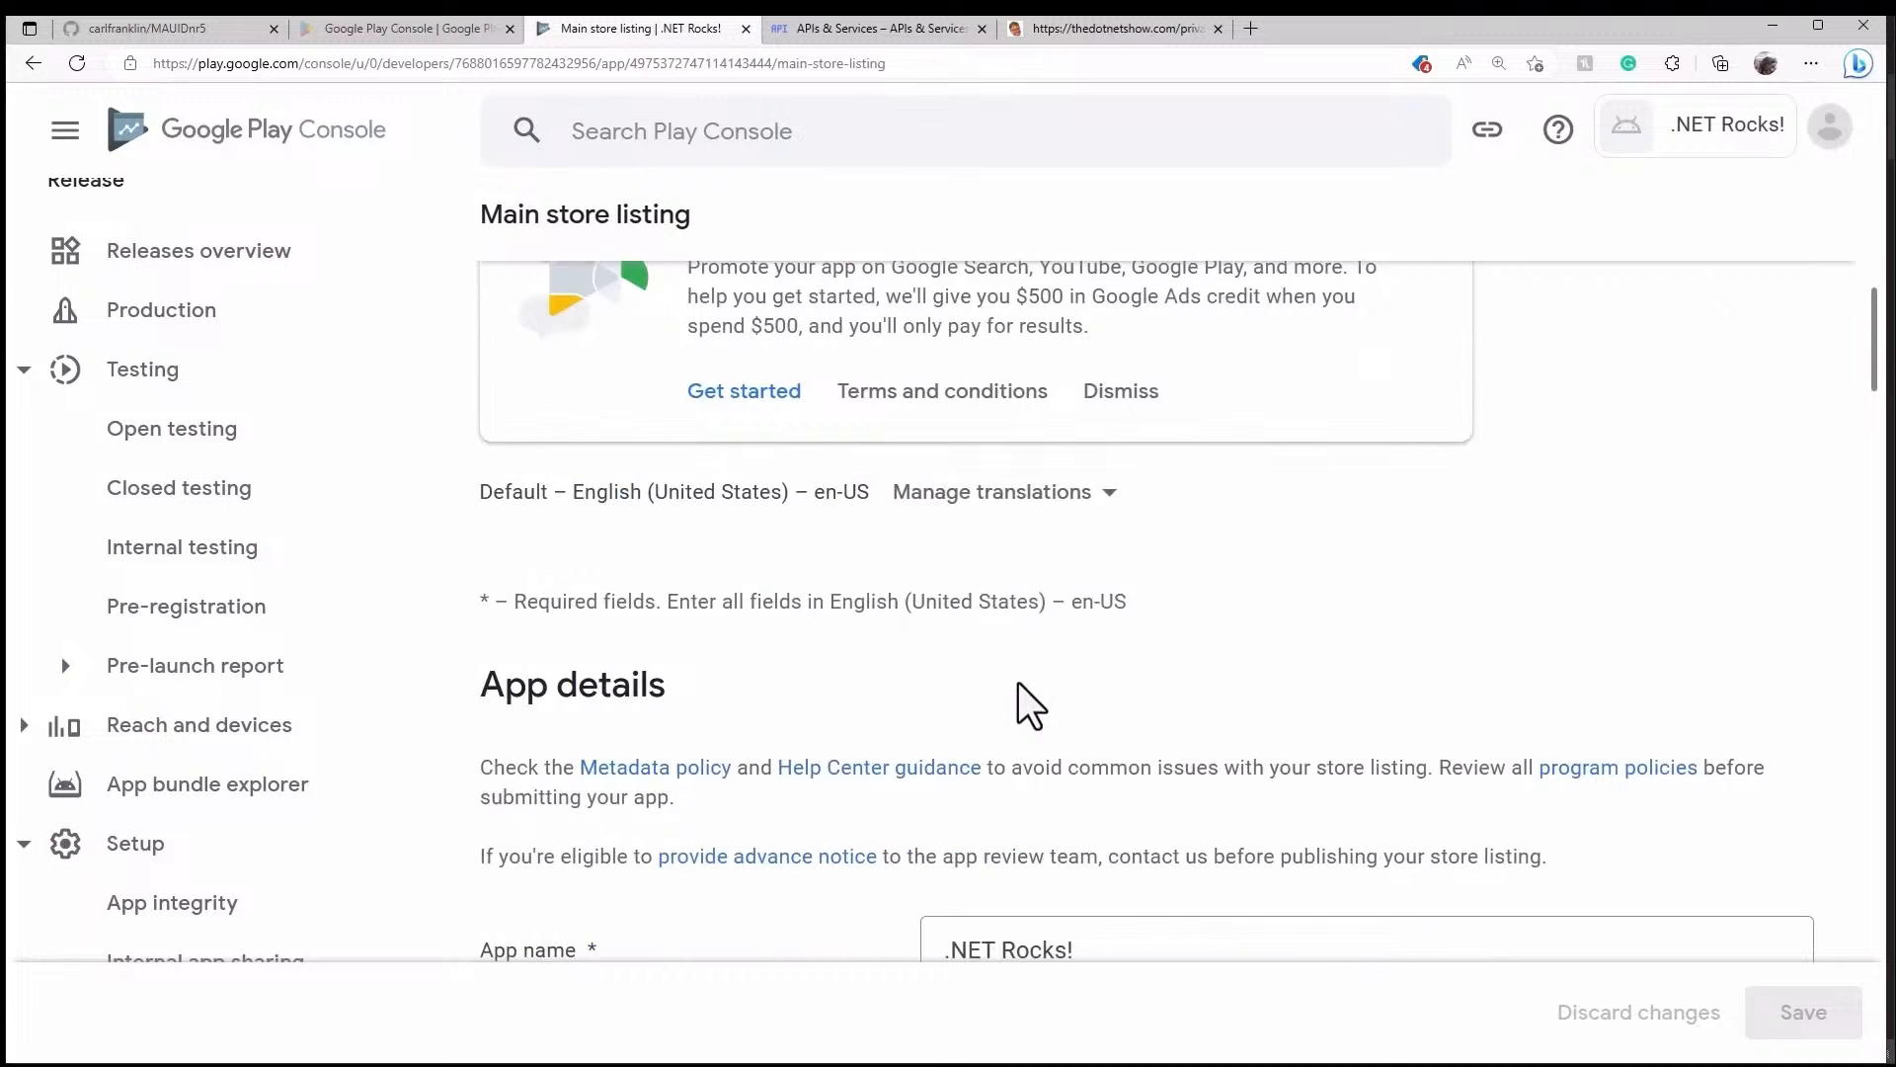
scroll(1017, 680, "down", 4)
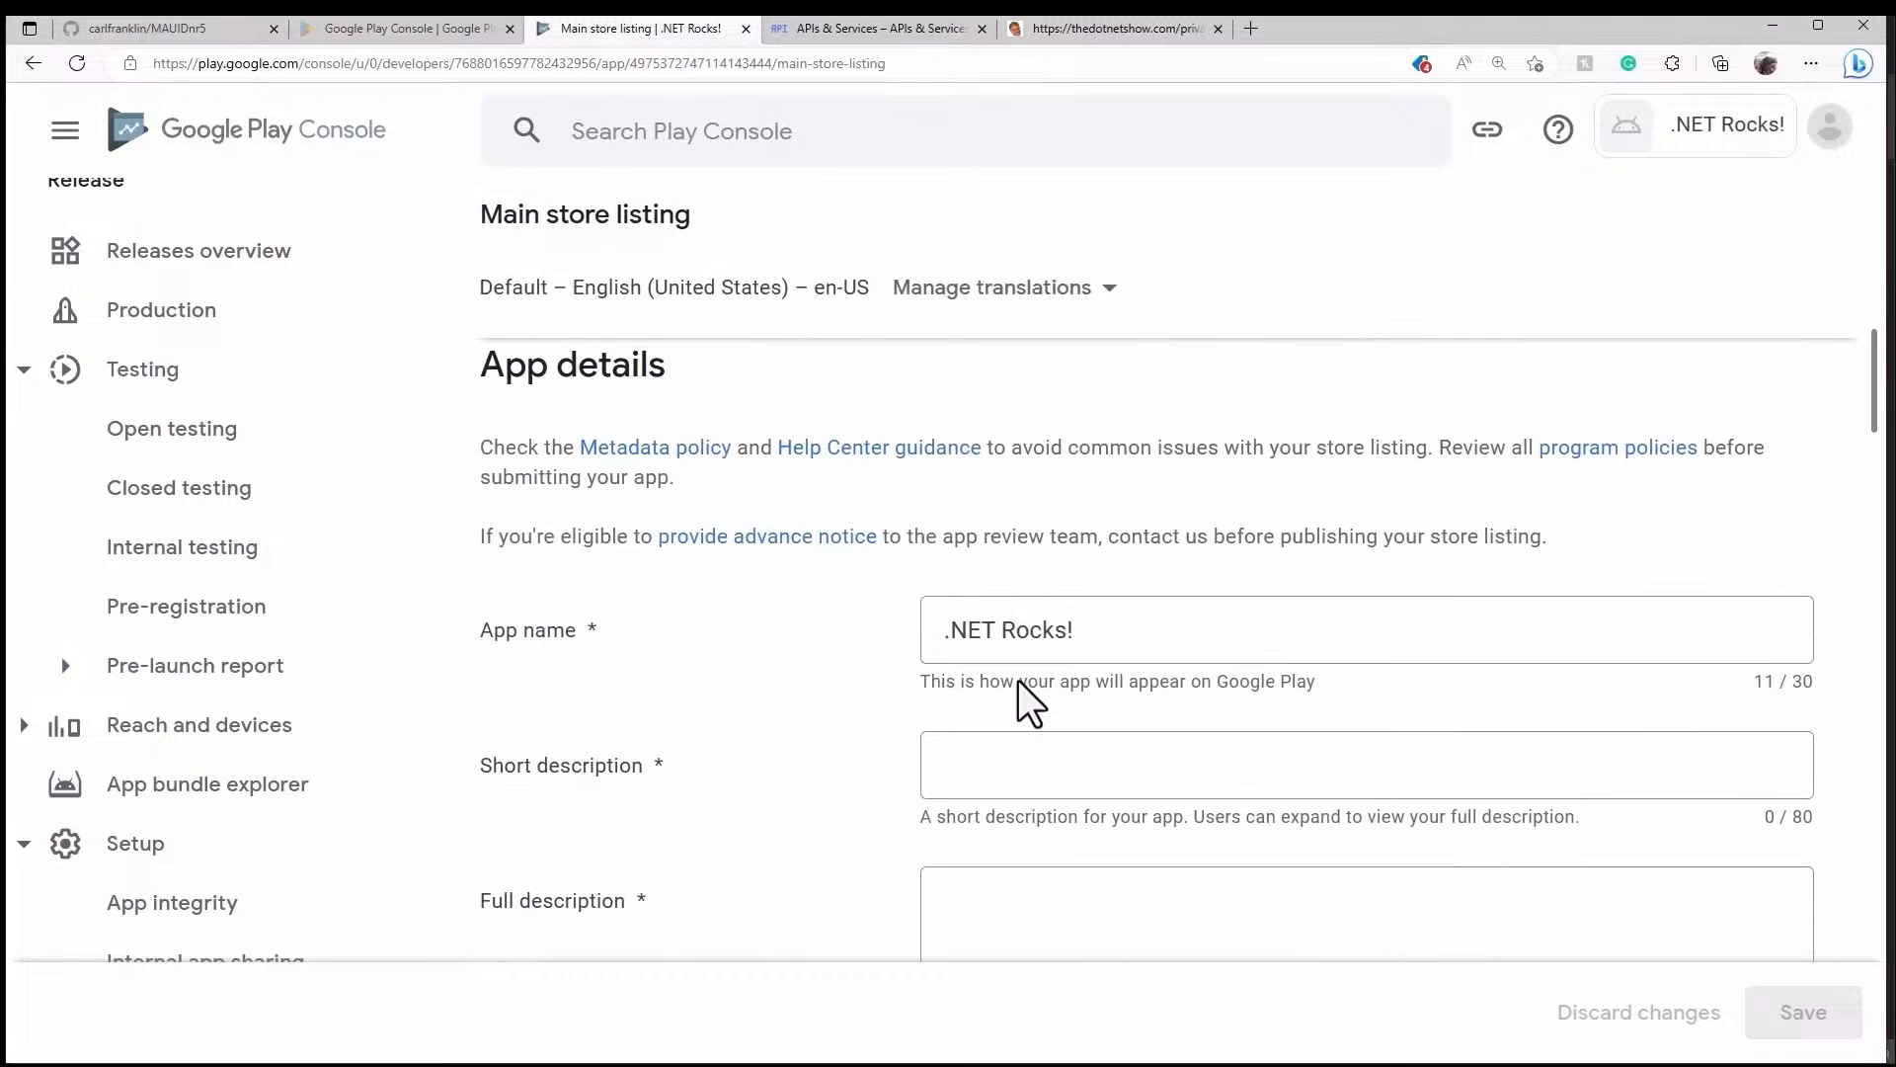
left_click(1087, 634)
type("The original programming podcast for .NET Developers (since 2002)")
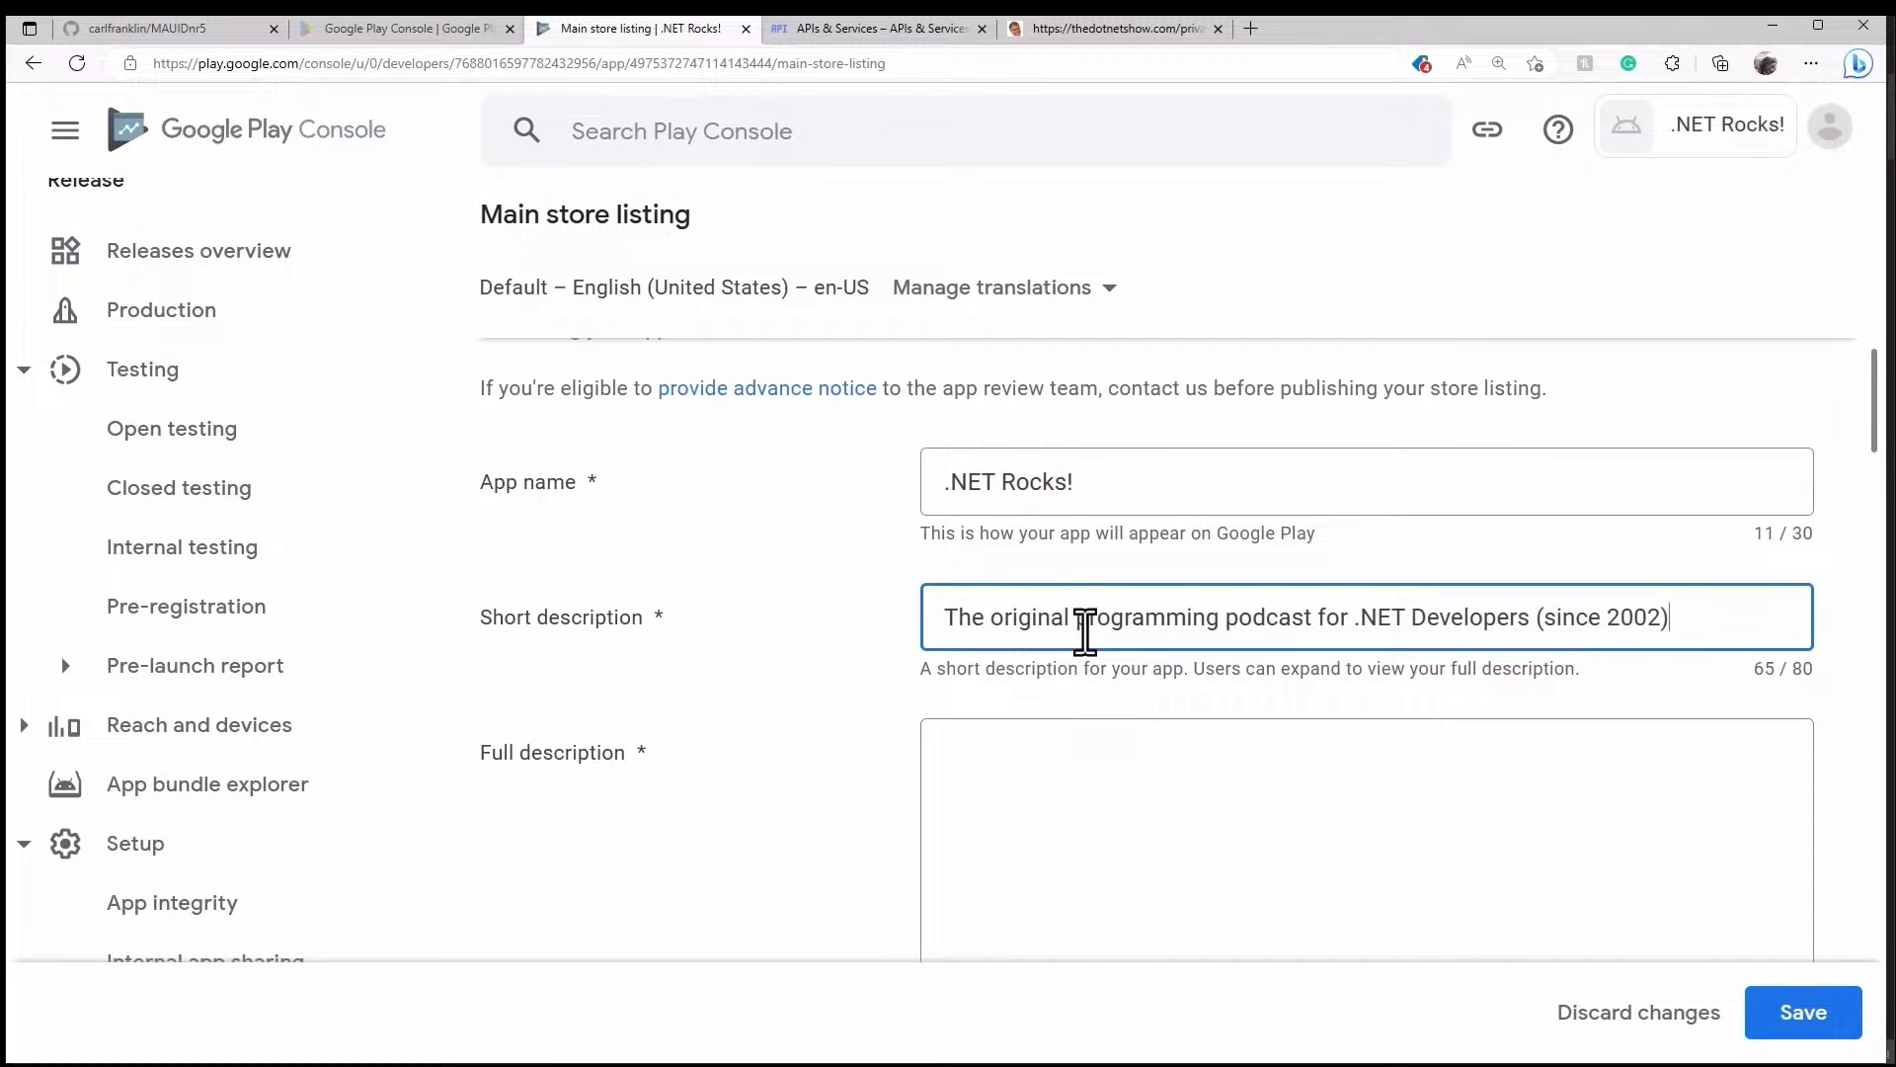
- Paste the prepared 232-character full description into the Full description box
scroll(1084, 632, "down", 3)
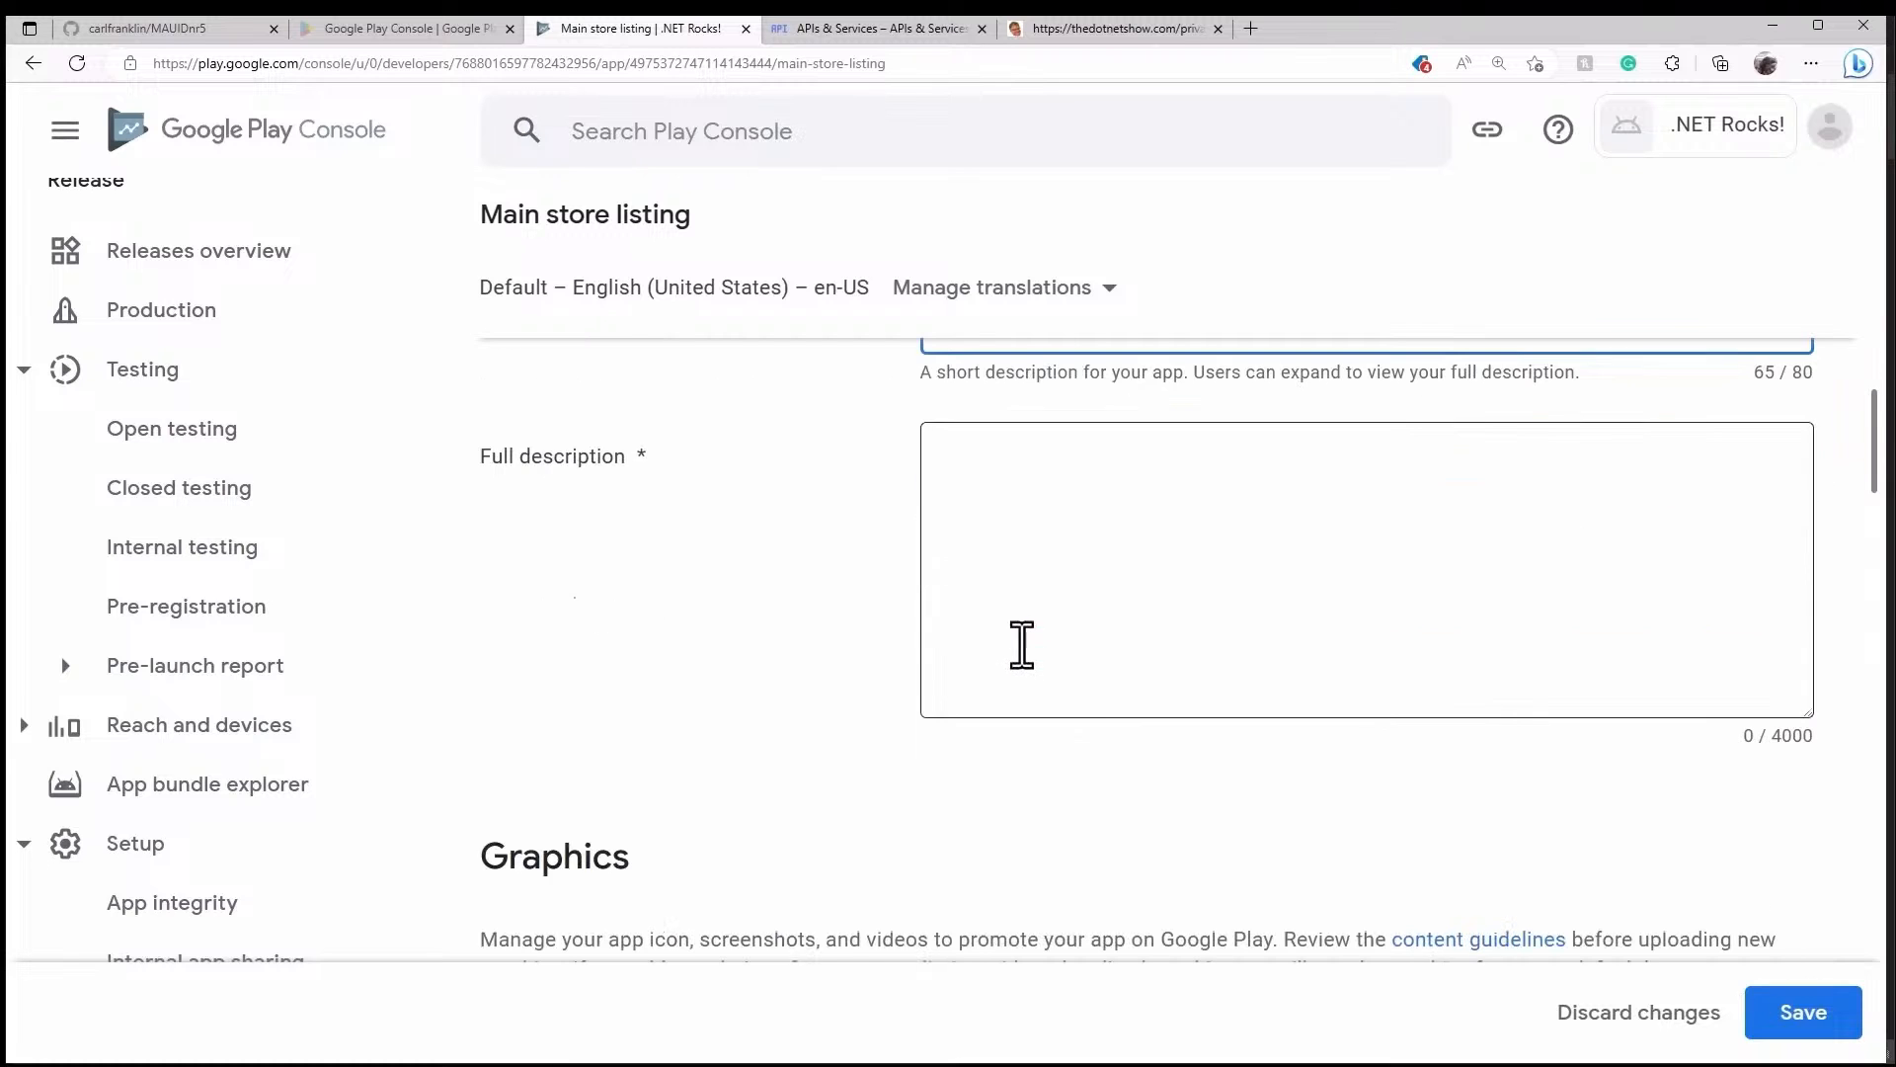
scroll(1100, 542, "up", 2)
left_click(1202, 622)
type(".NET Rocks! started in 2002 before the word podcast existed. Carl Franklin and Richard Campbell interview the movers and shakers in the .NET world. With over 20 years of great content, listening is not only educational but historic!")
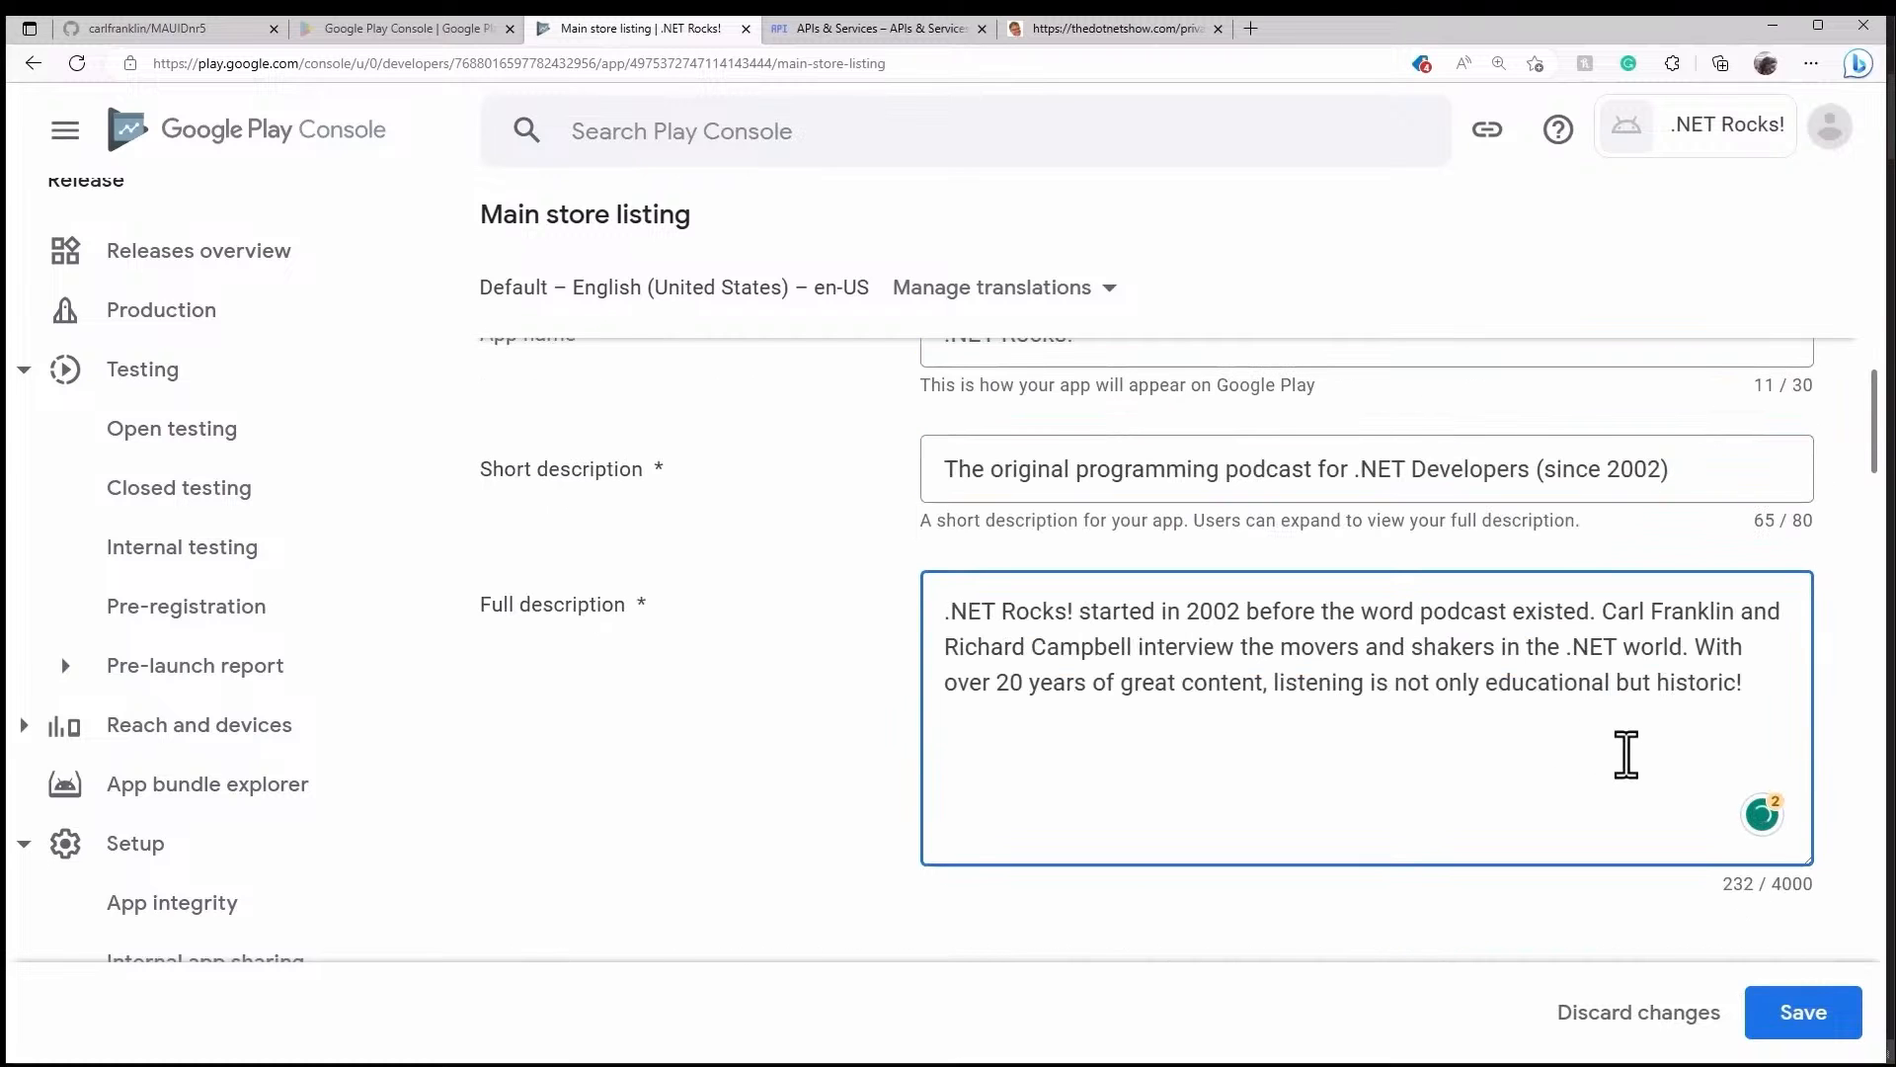
scroll(1567, 915, "down", 7)
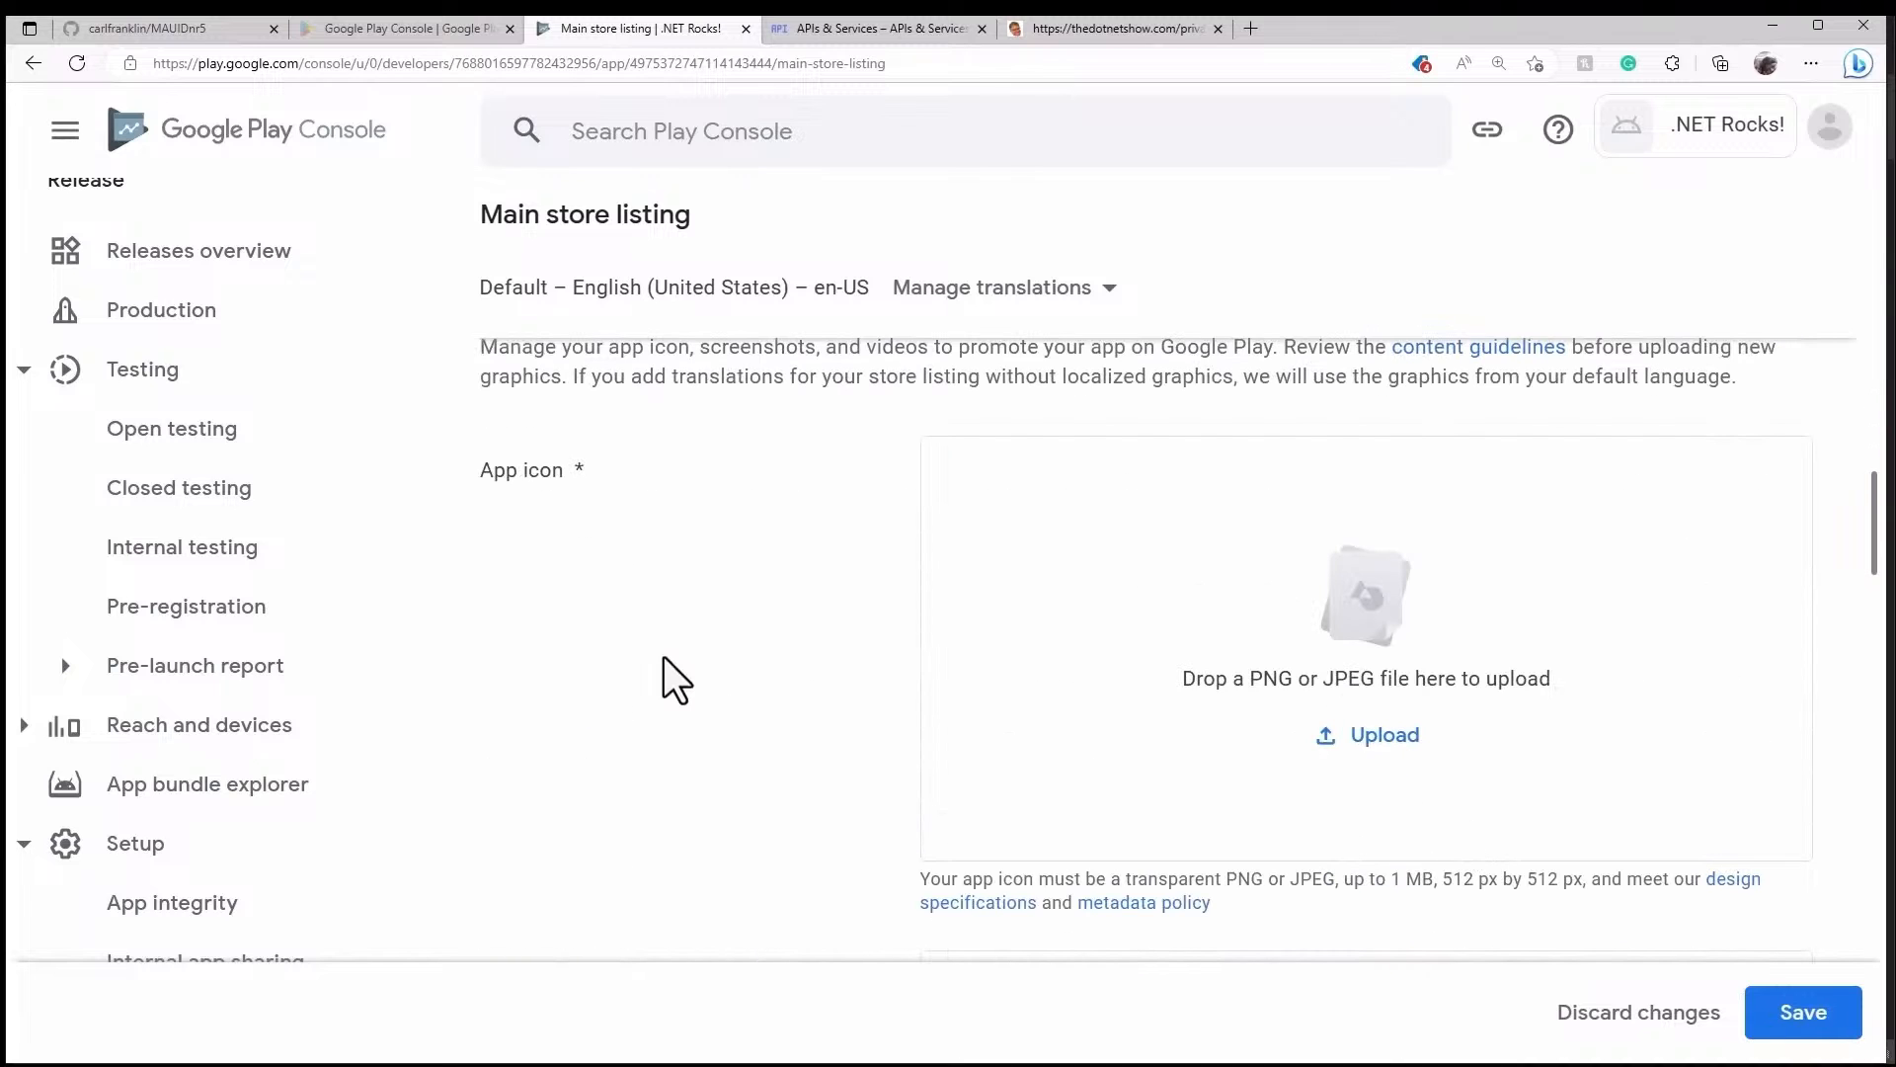
scroll(696, 534, "up", 1)
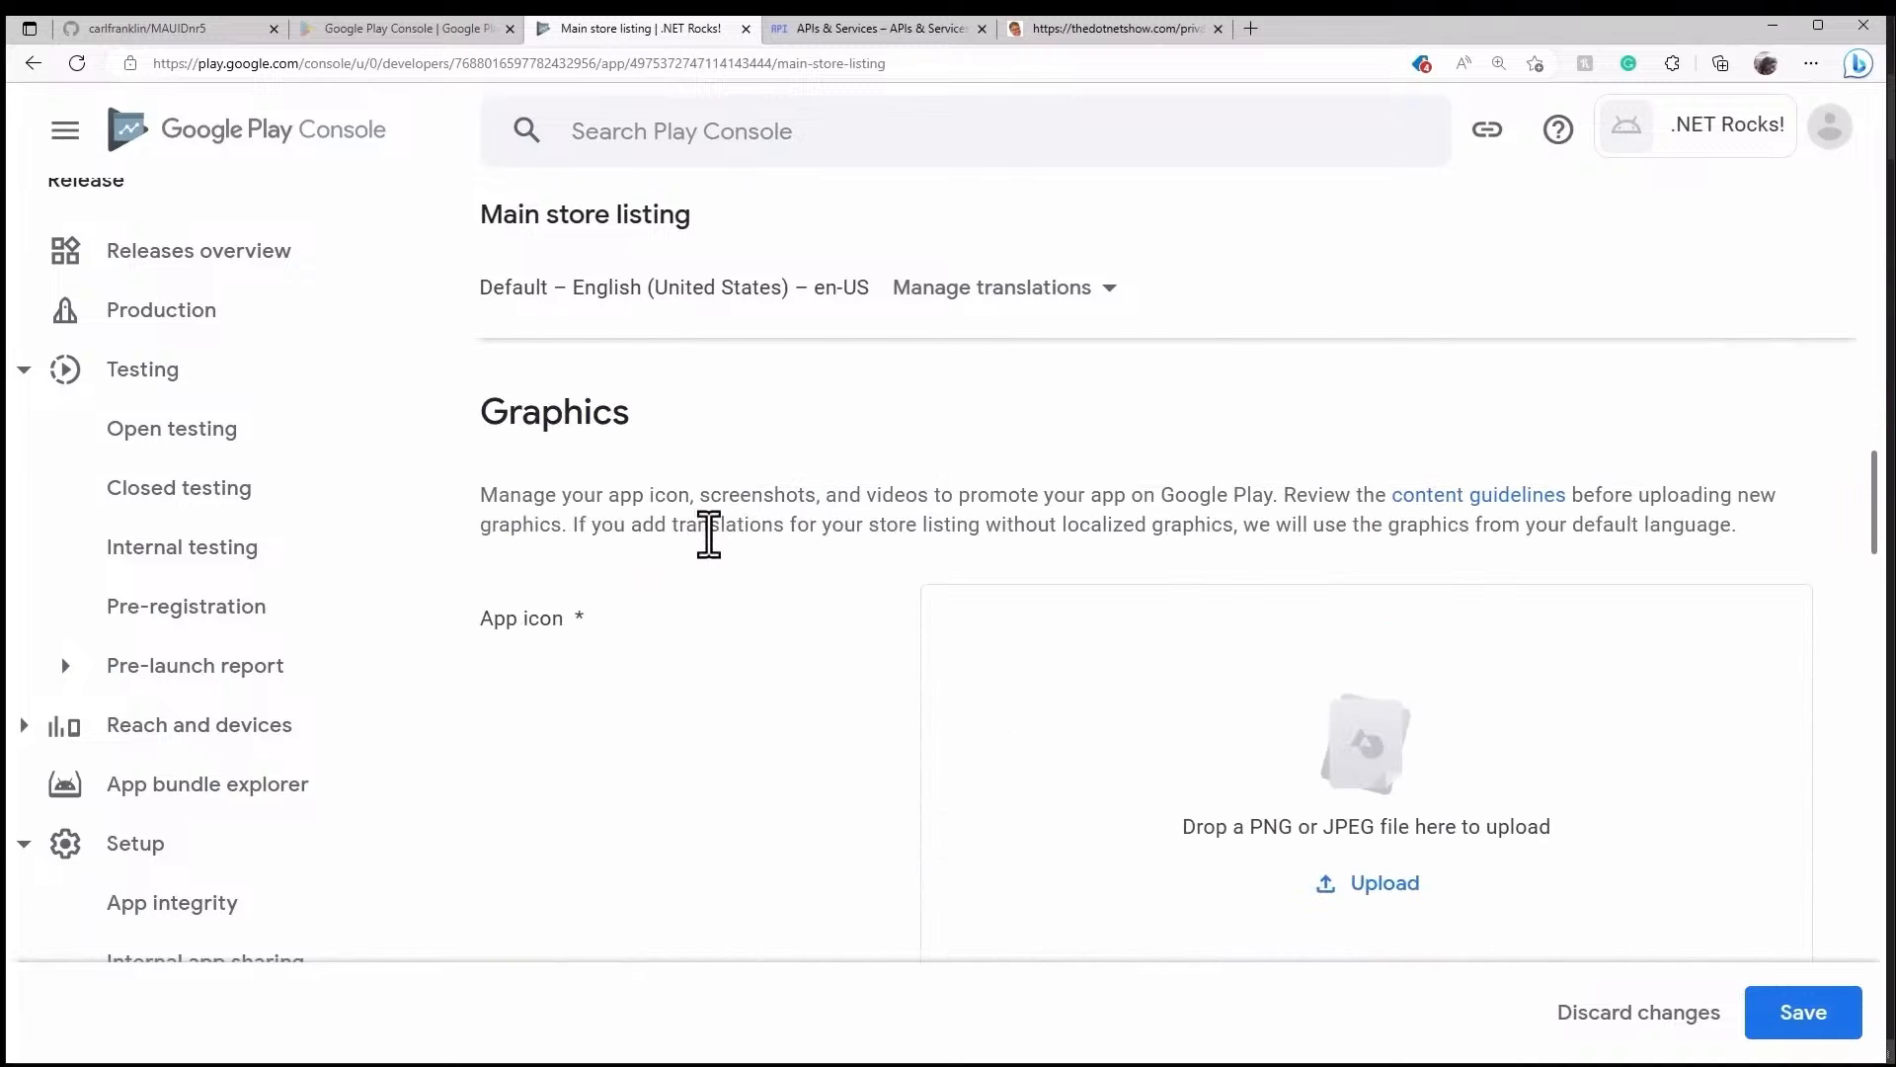
scroll(706, 533, "down", 1)
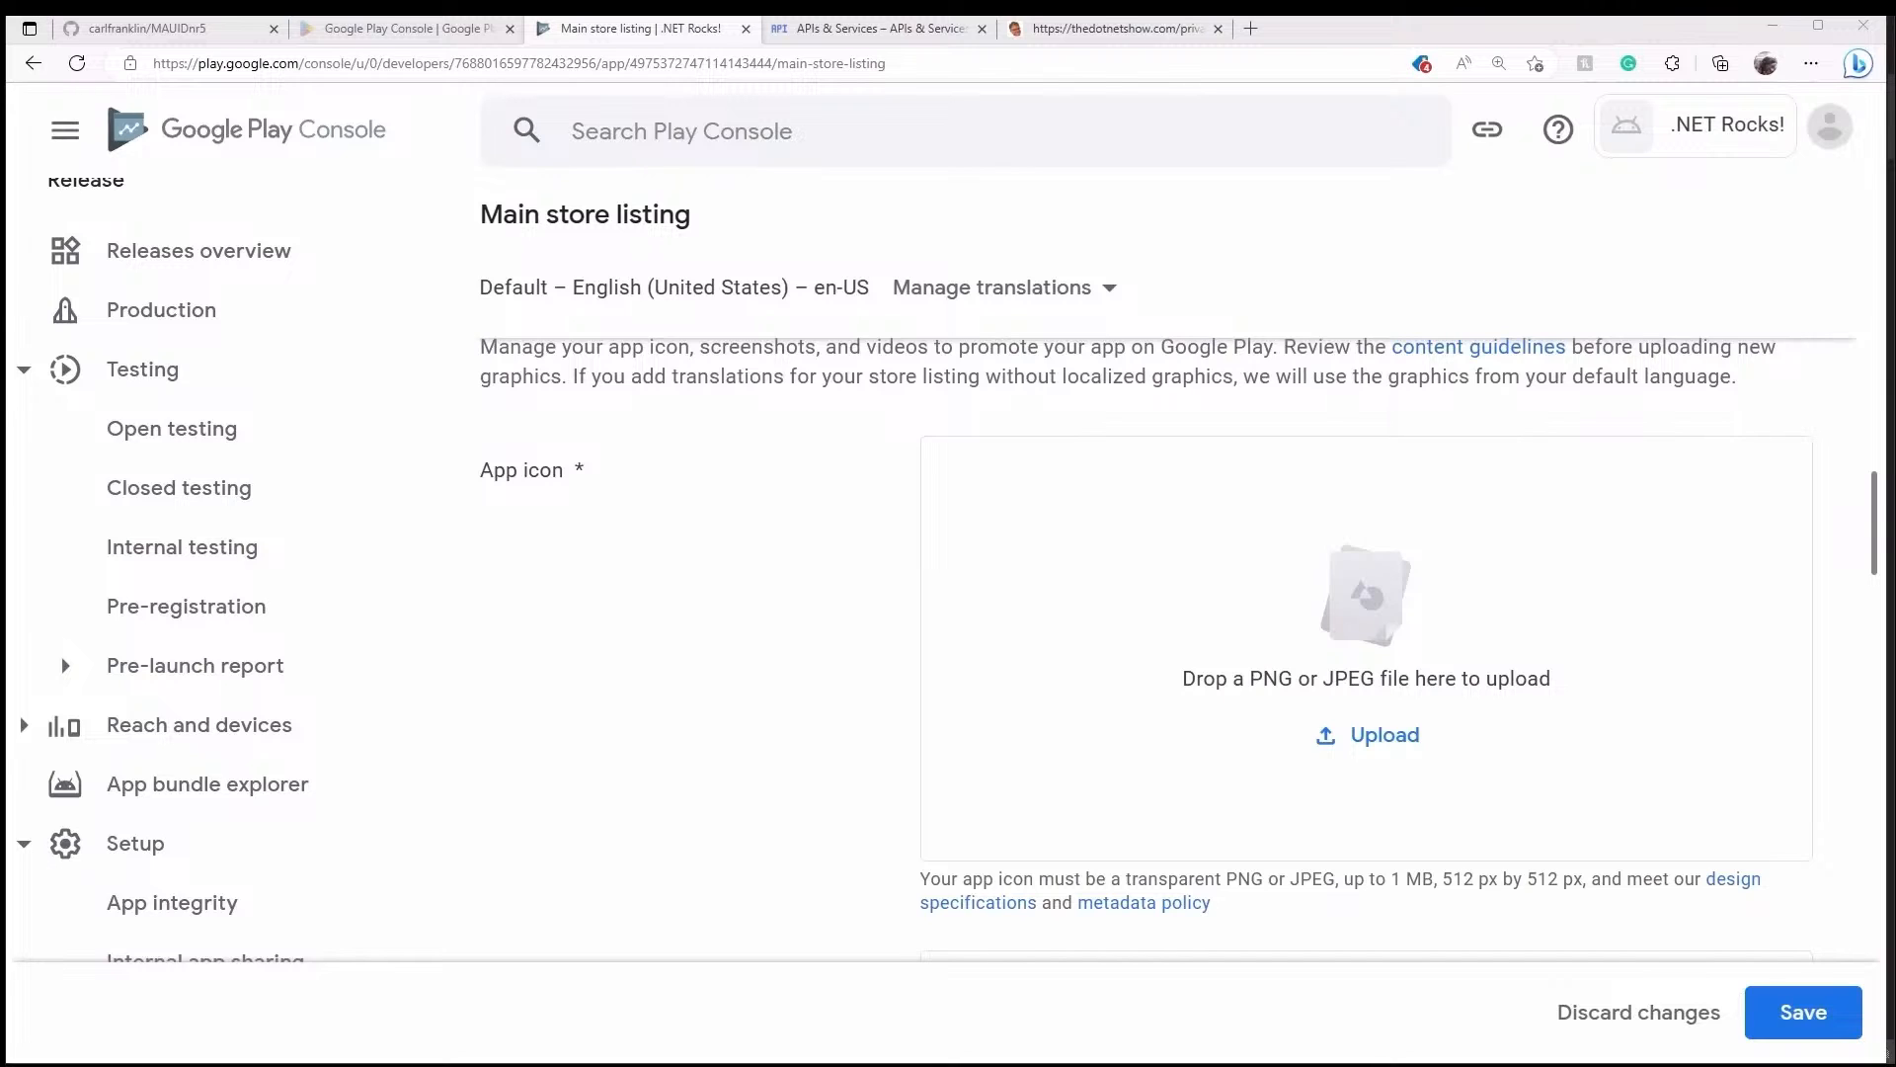
- Upload the On the Air microphone image as the app icon
left_click_drag(166, 605, 1028, 601)
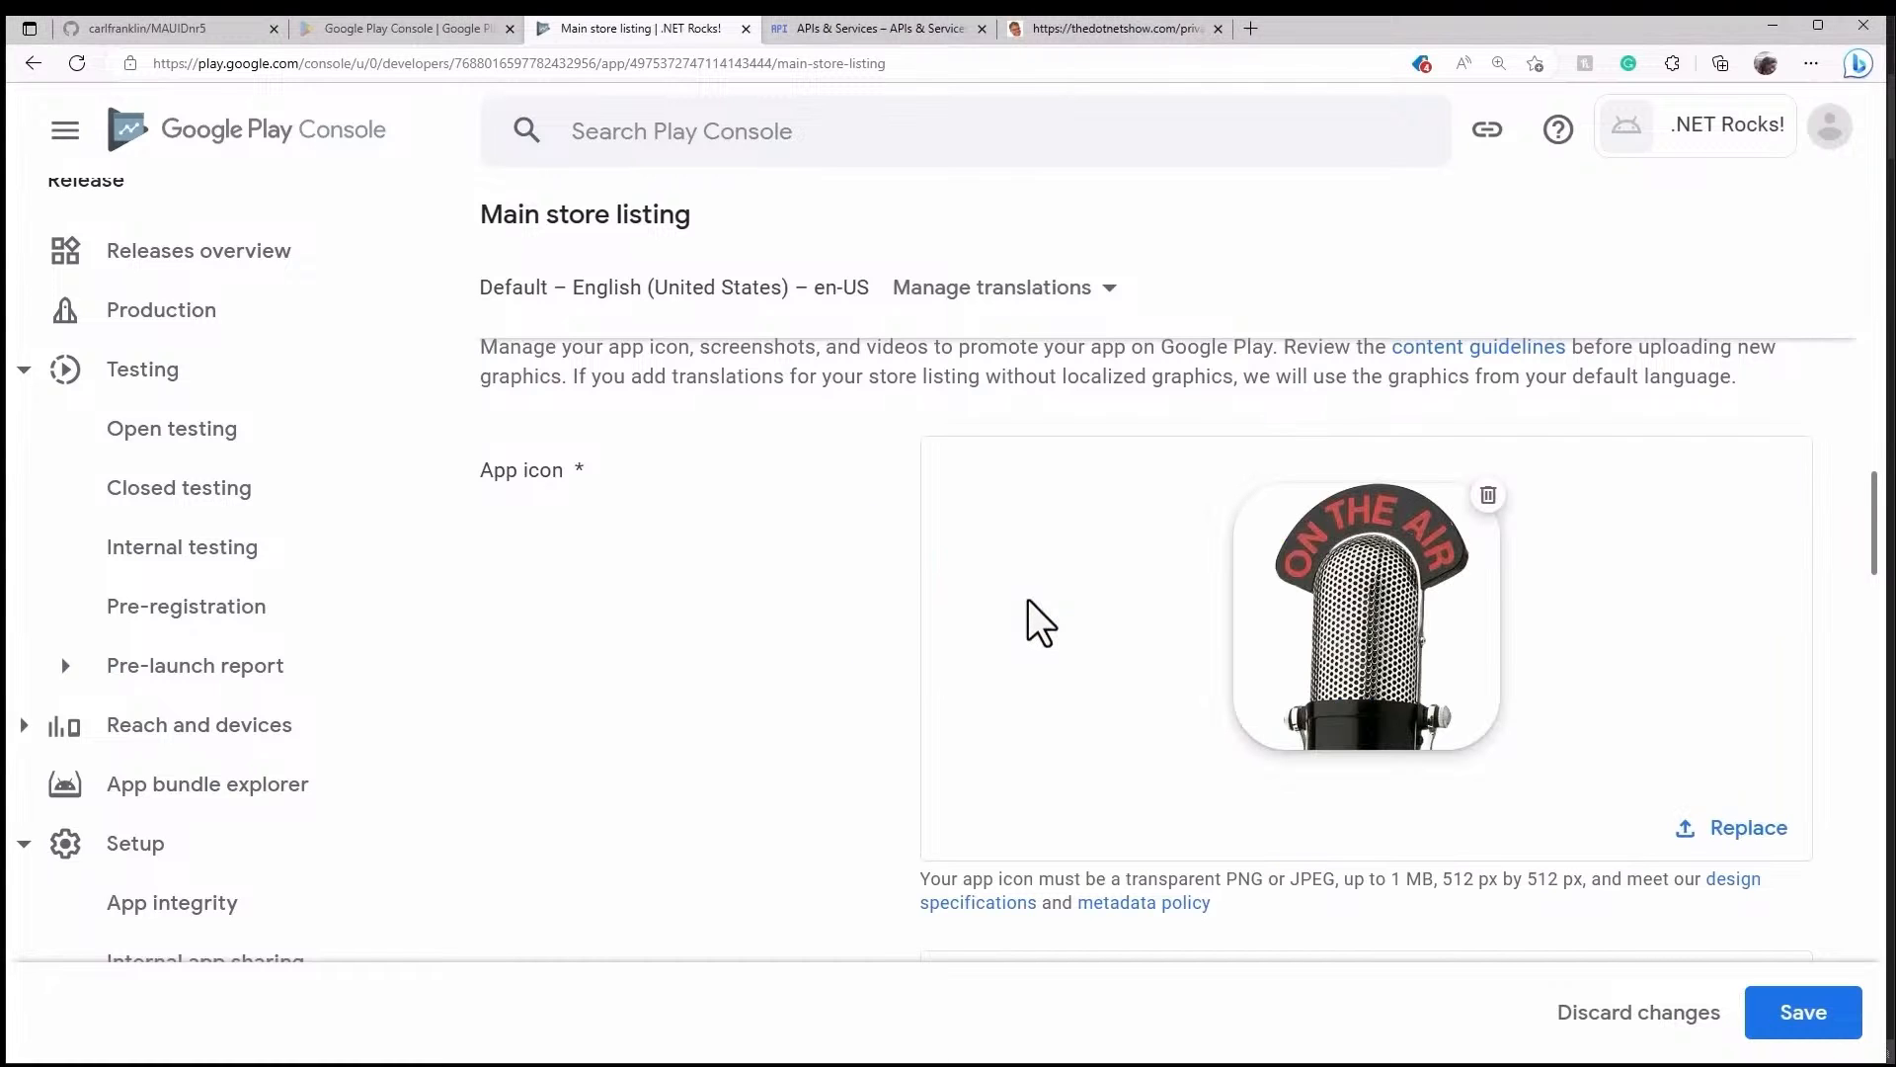
scroll(1246, 681, "down", 5)
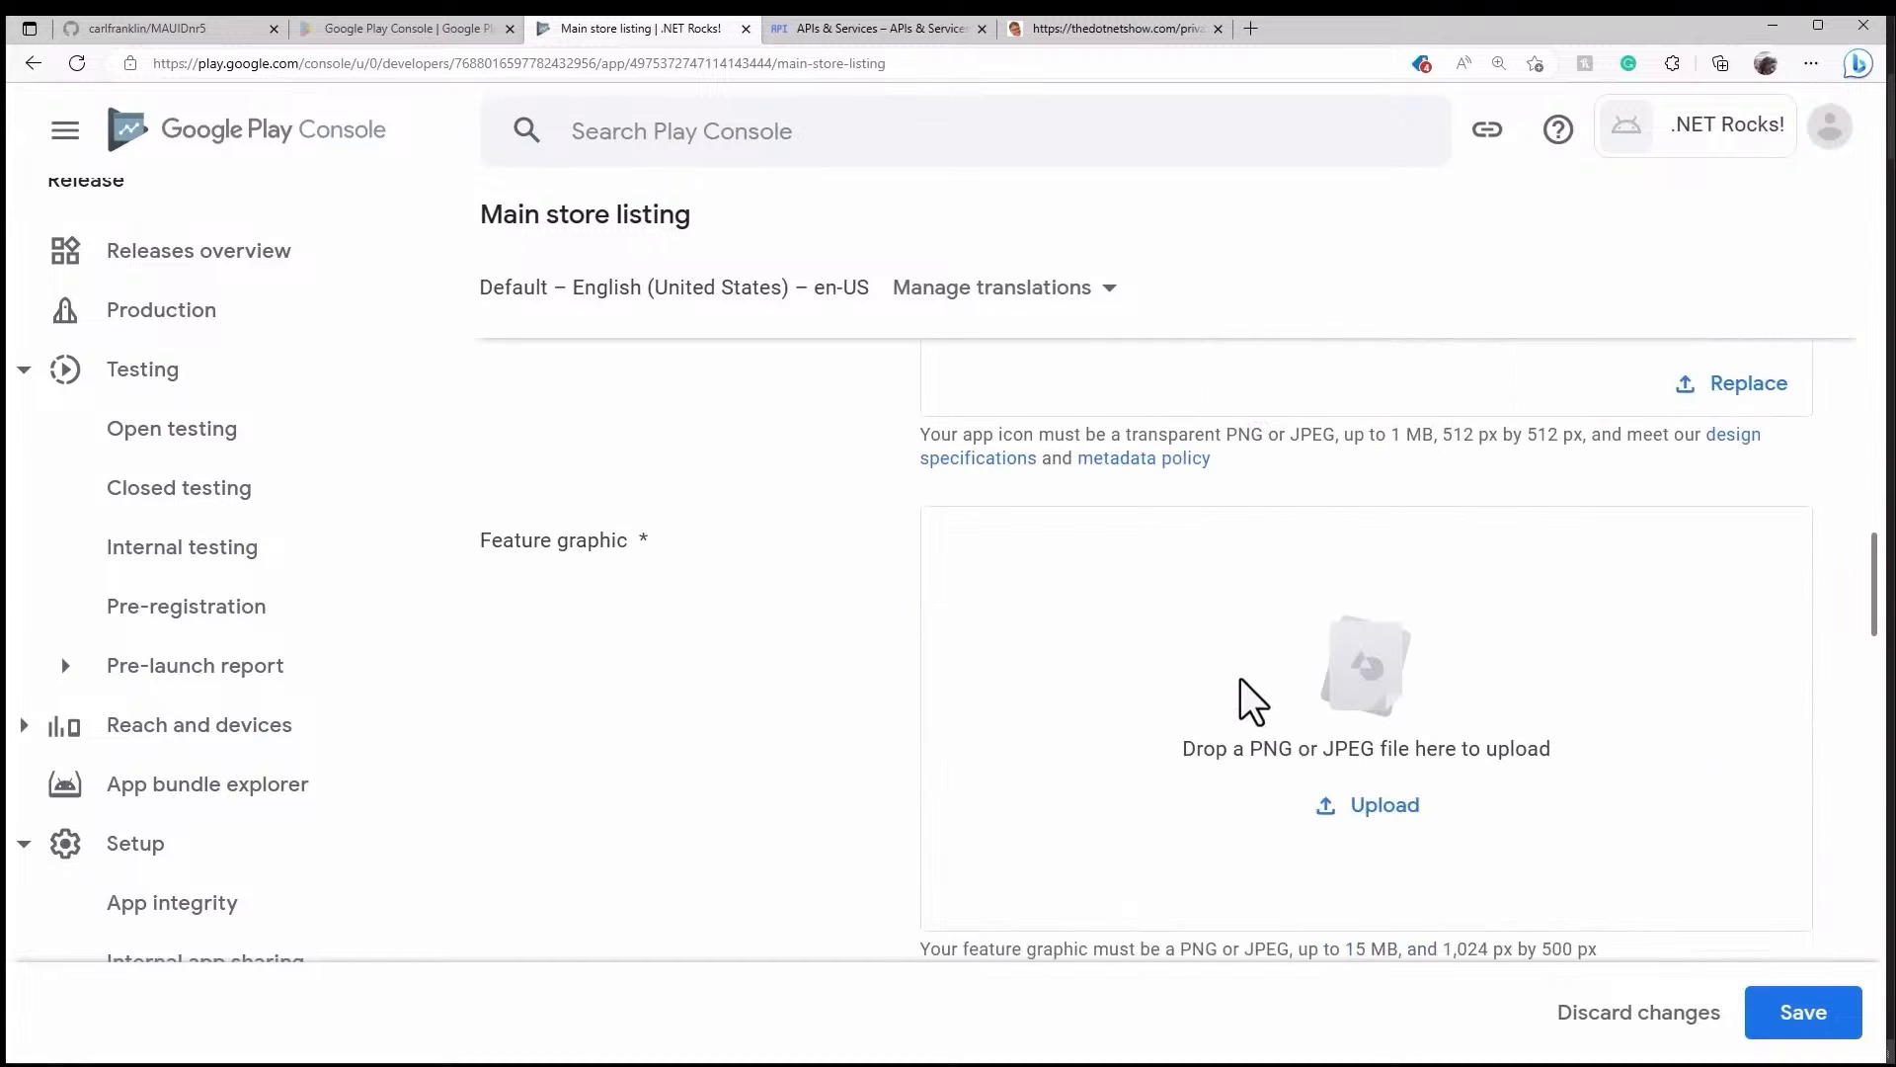
scroll(1240, 679, "down", 1)
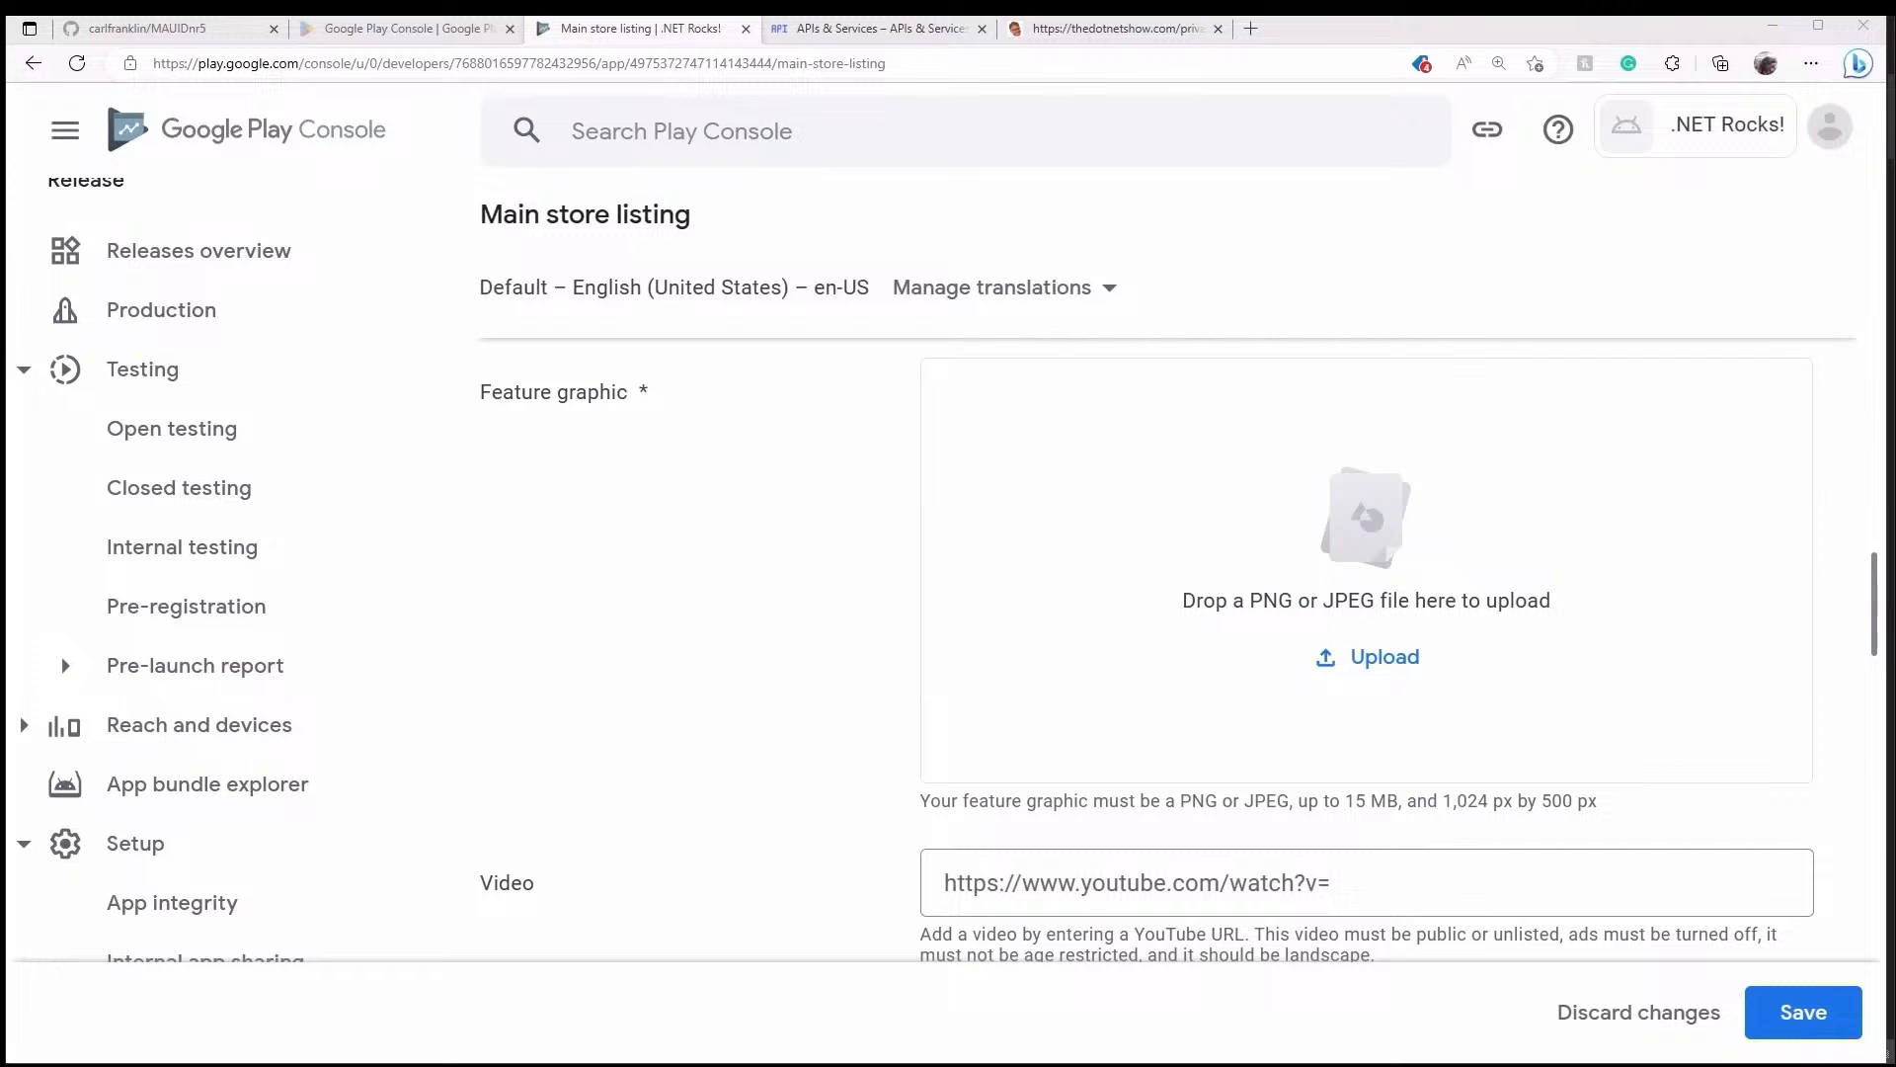
- Upload the .NET Rocks! banner image as the feature graphic
left_click_drag(302, 496, 1043, 523)
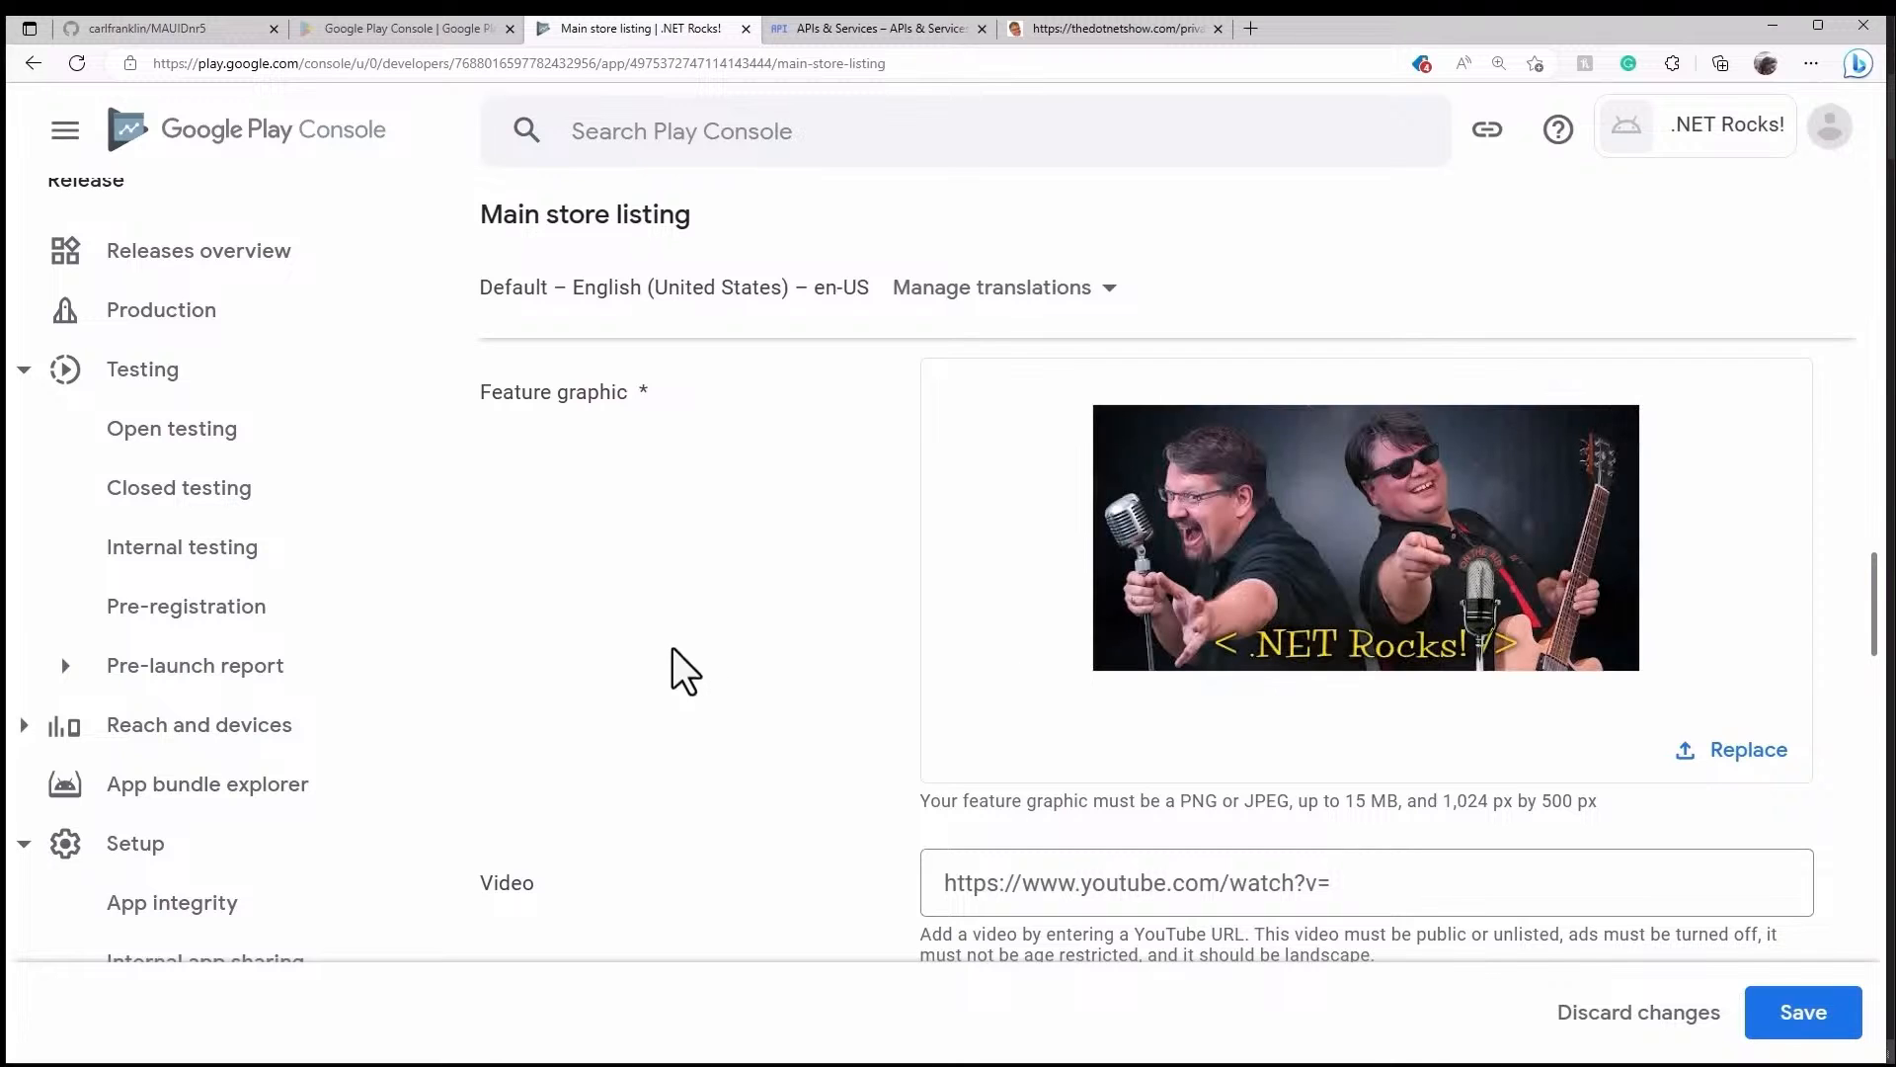
scroll(719, 642, "down", 4)
scroll(751, 647, "up", 1)
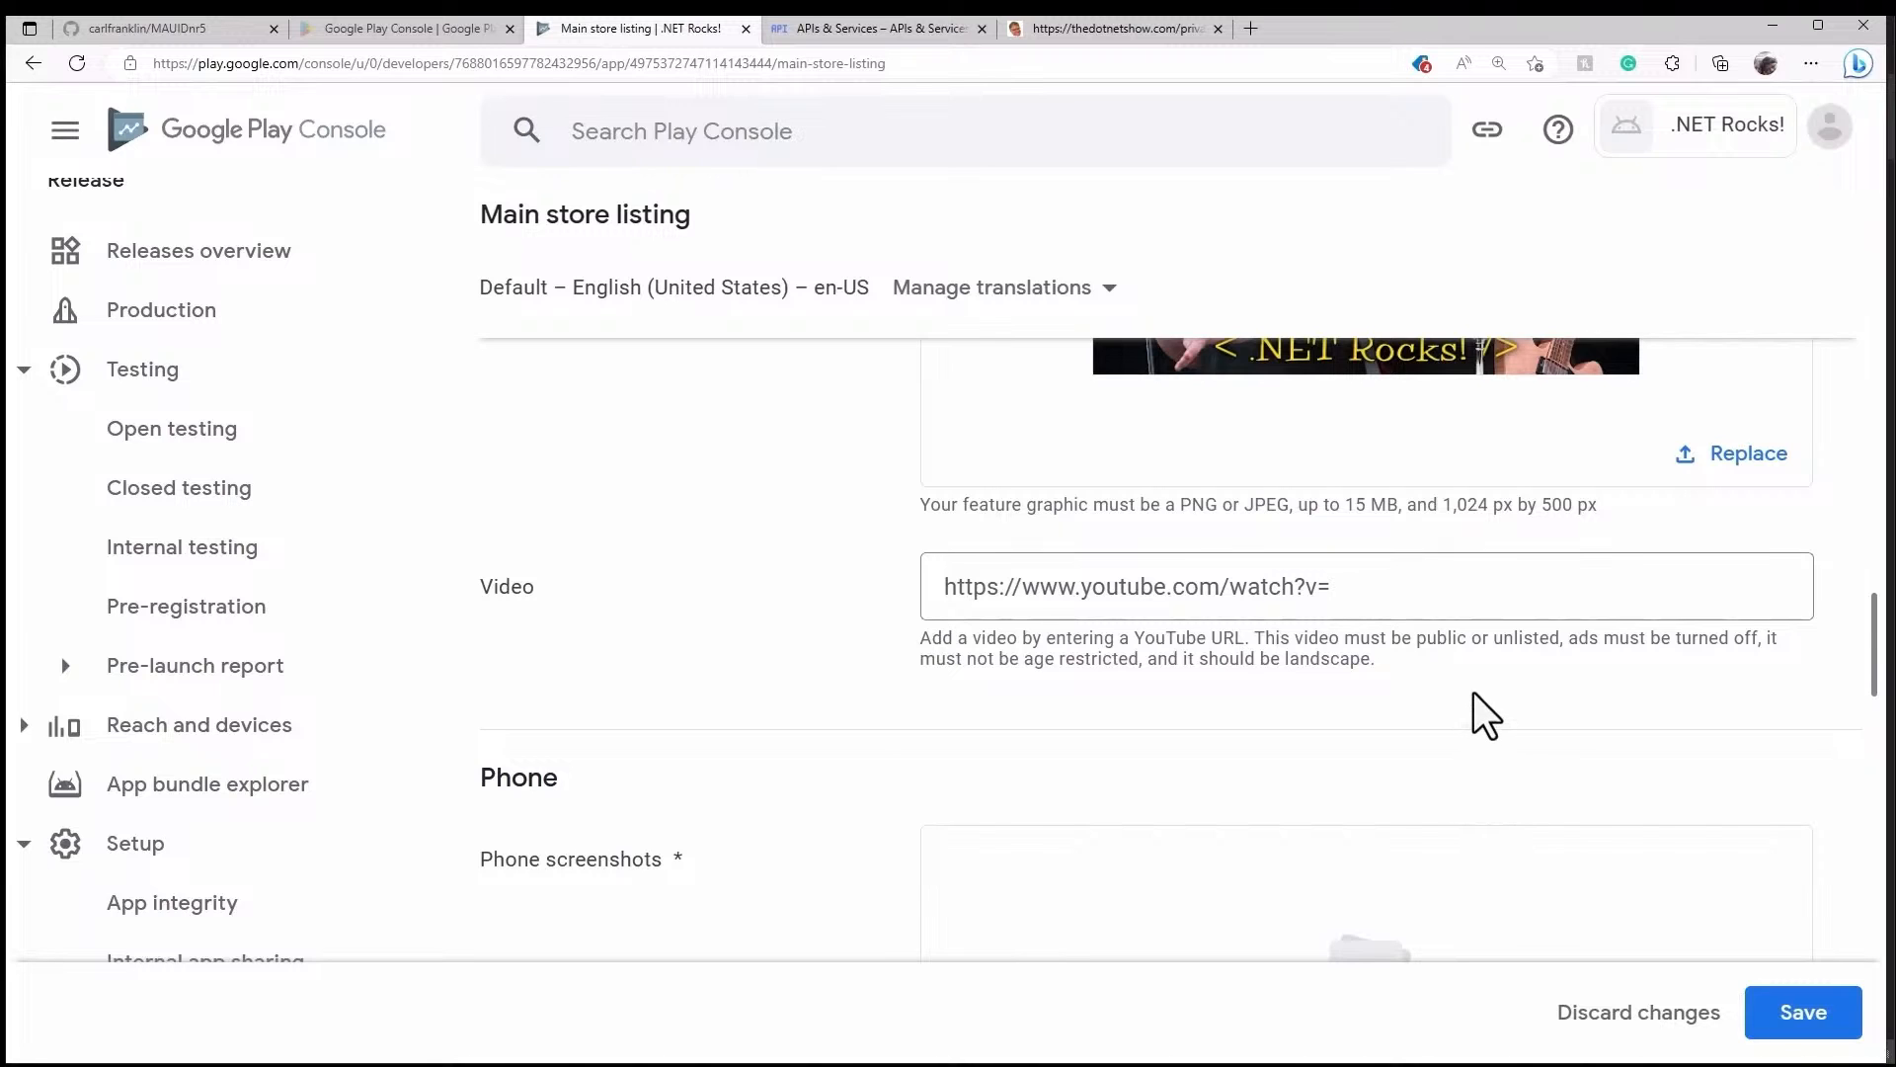
scroll(1472, 711, "down", 3)
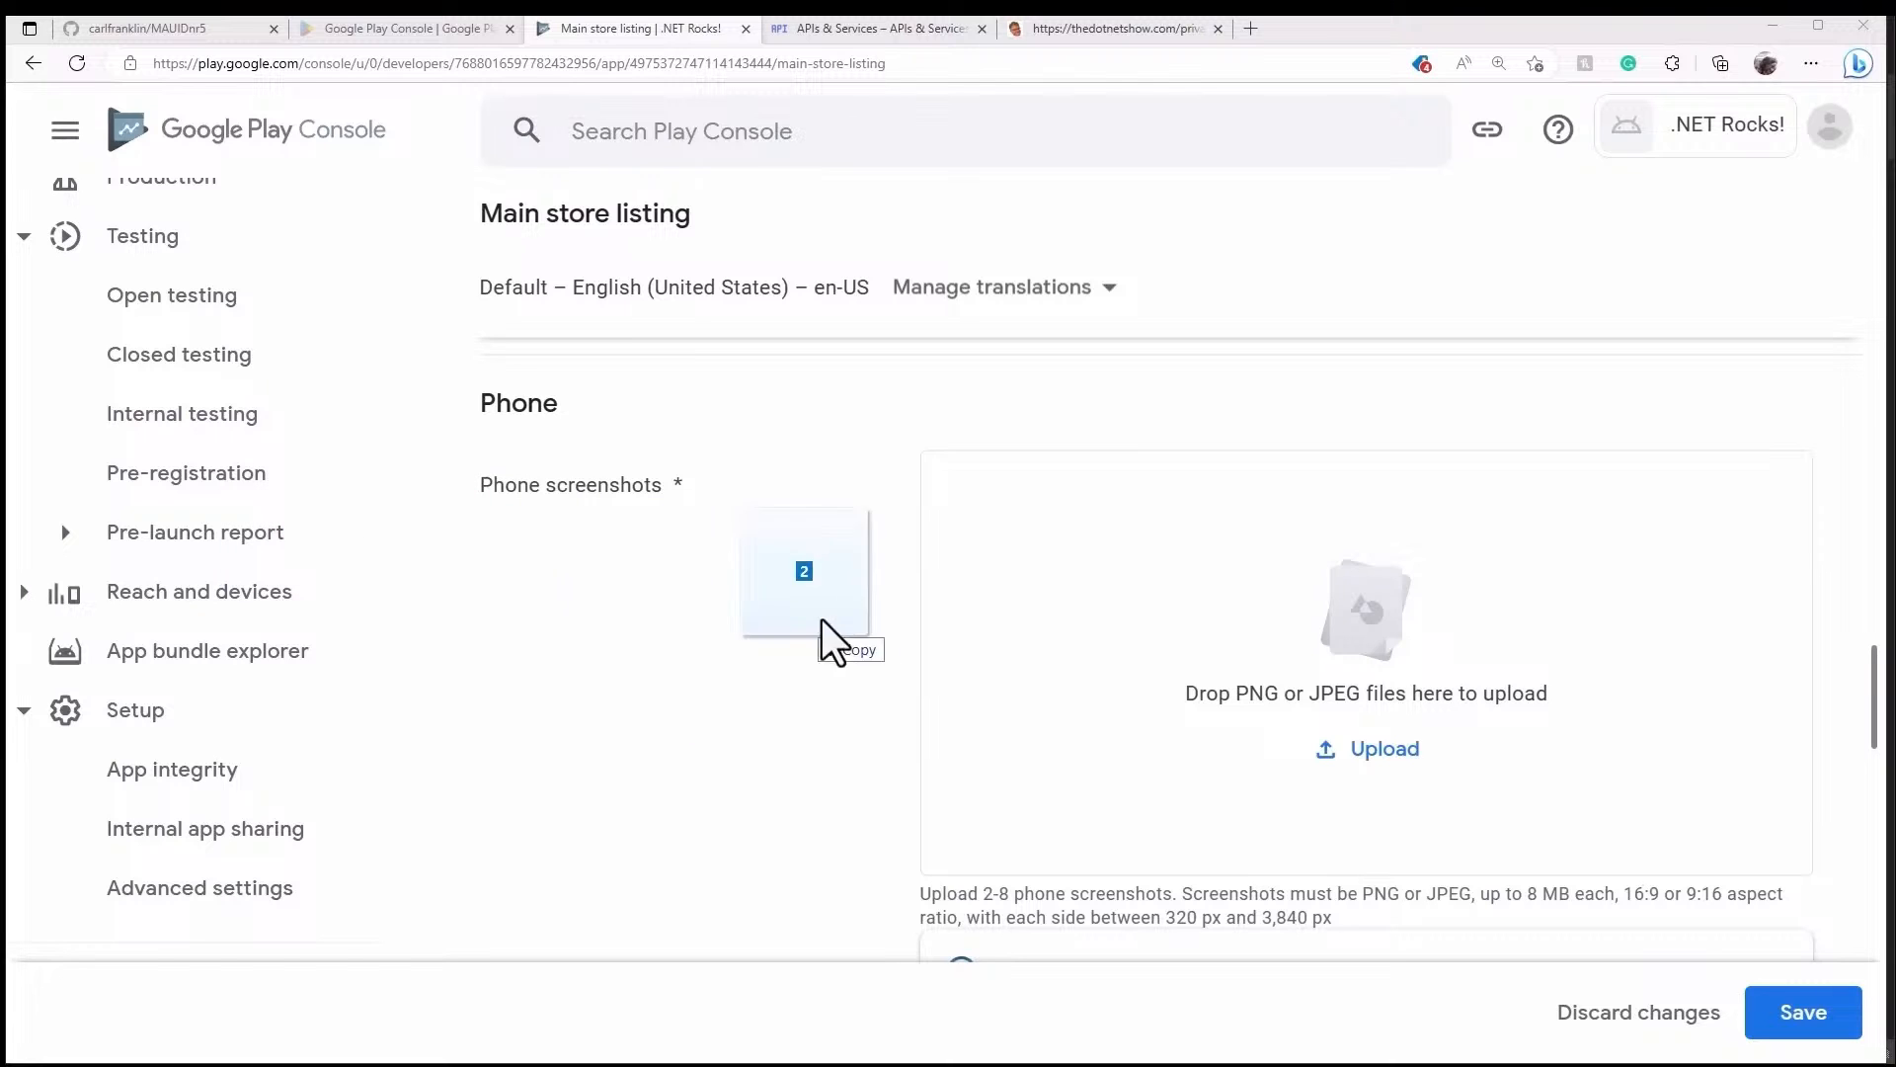
- Add two phone screenshots of the app (2 / 8)
left_click_drag(824, 622, 1086, 637)
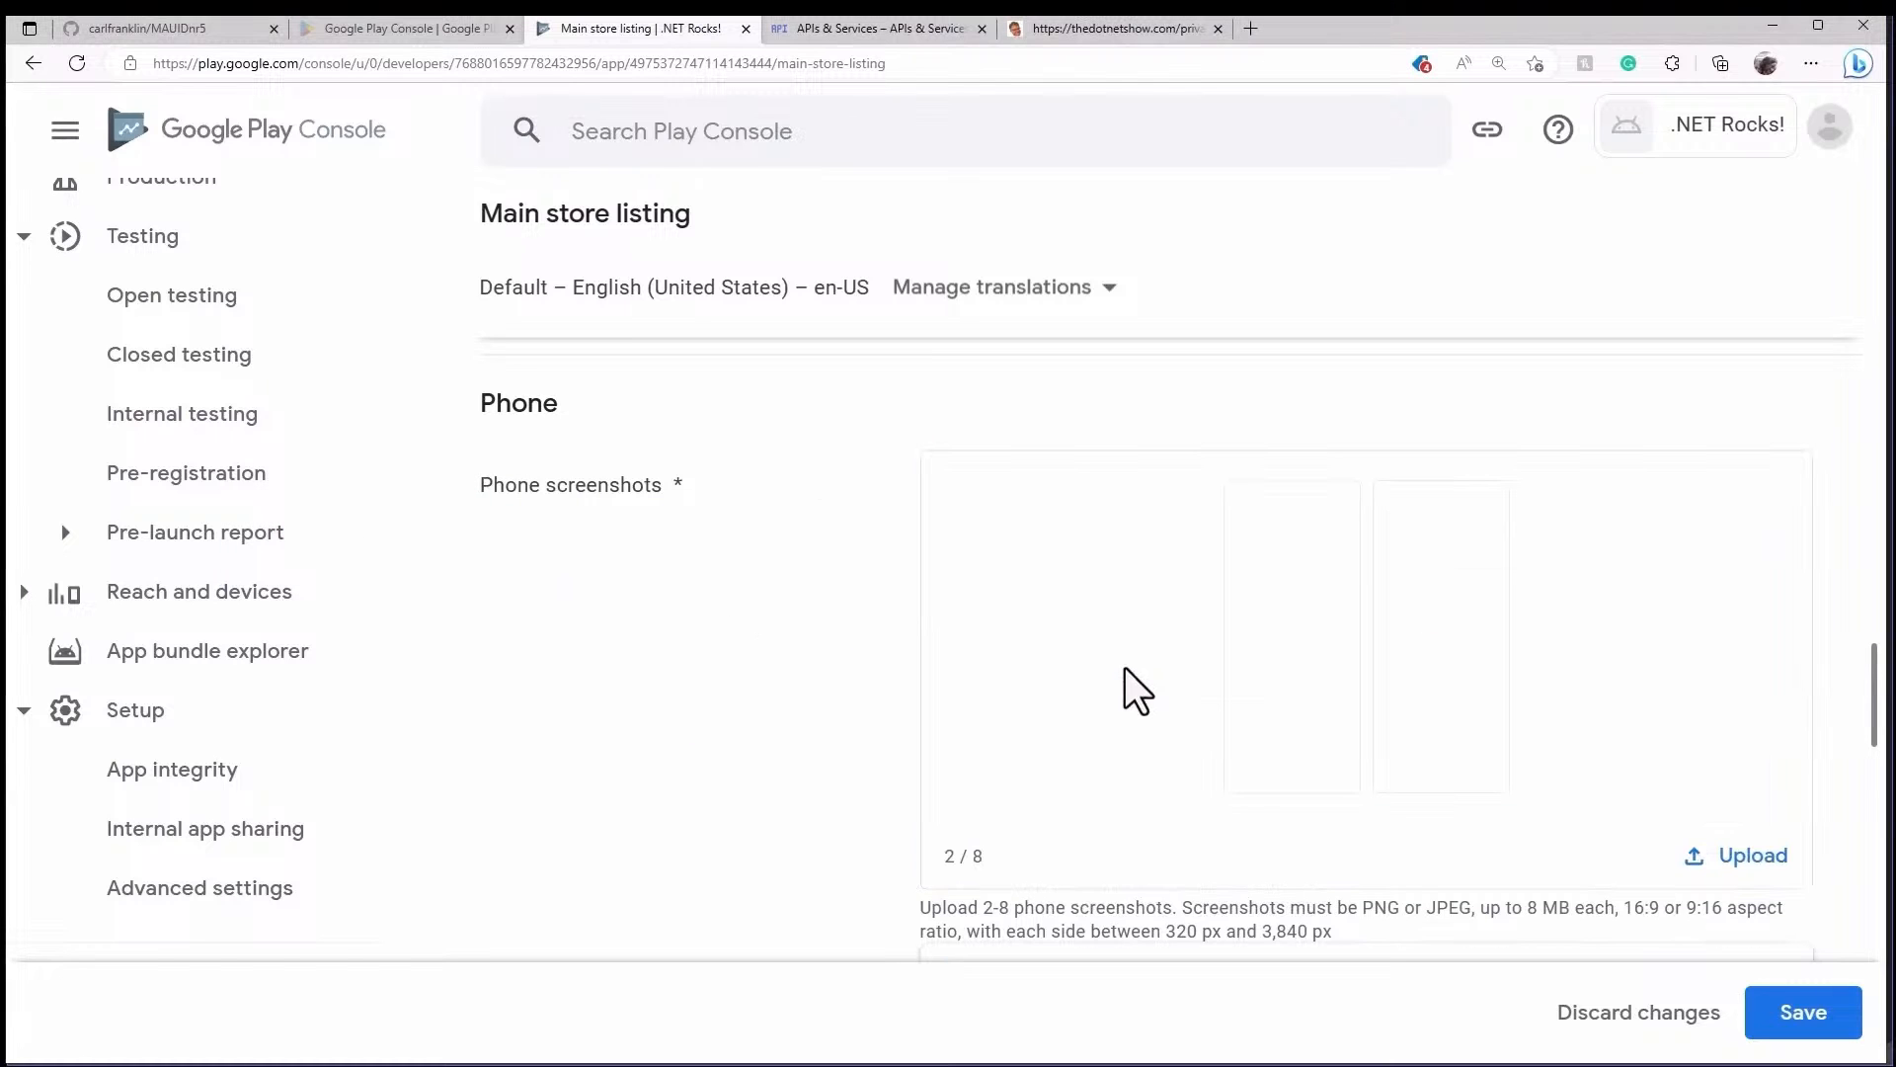
scroll(727, 508, "up", 1)
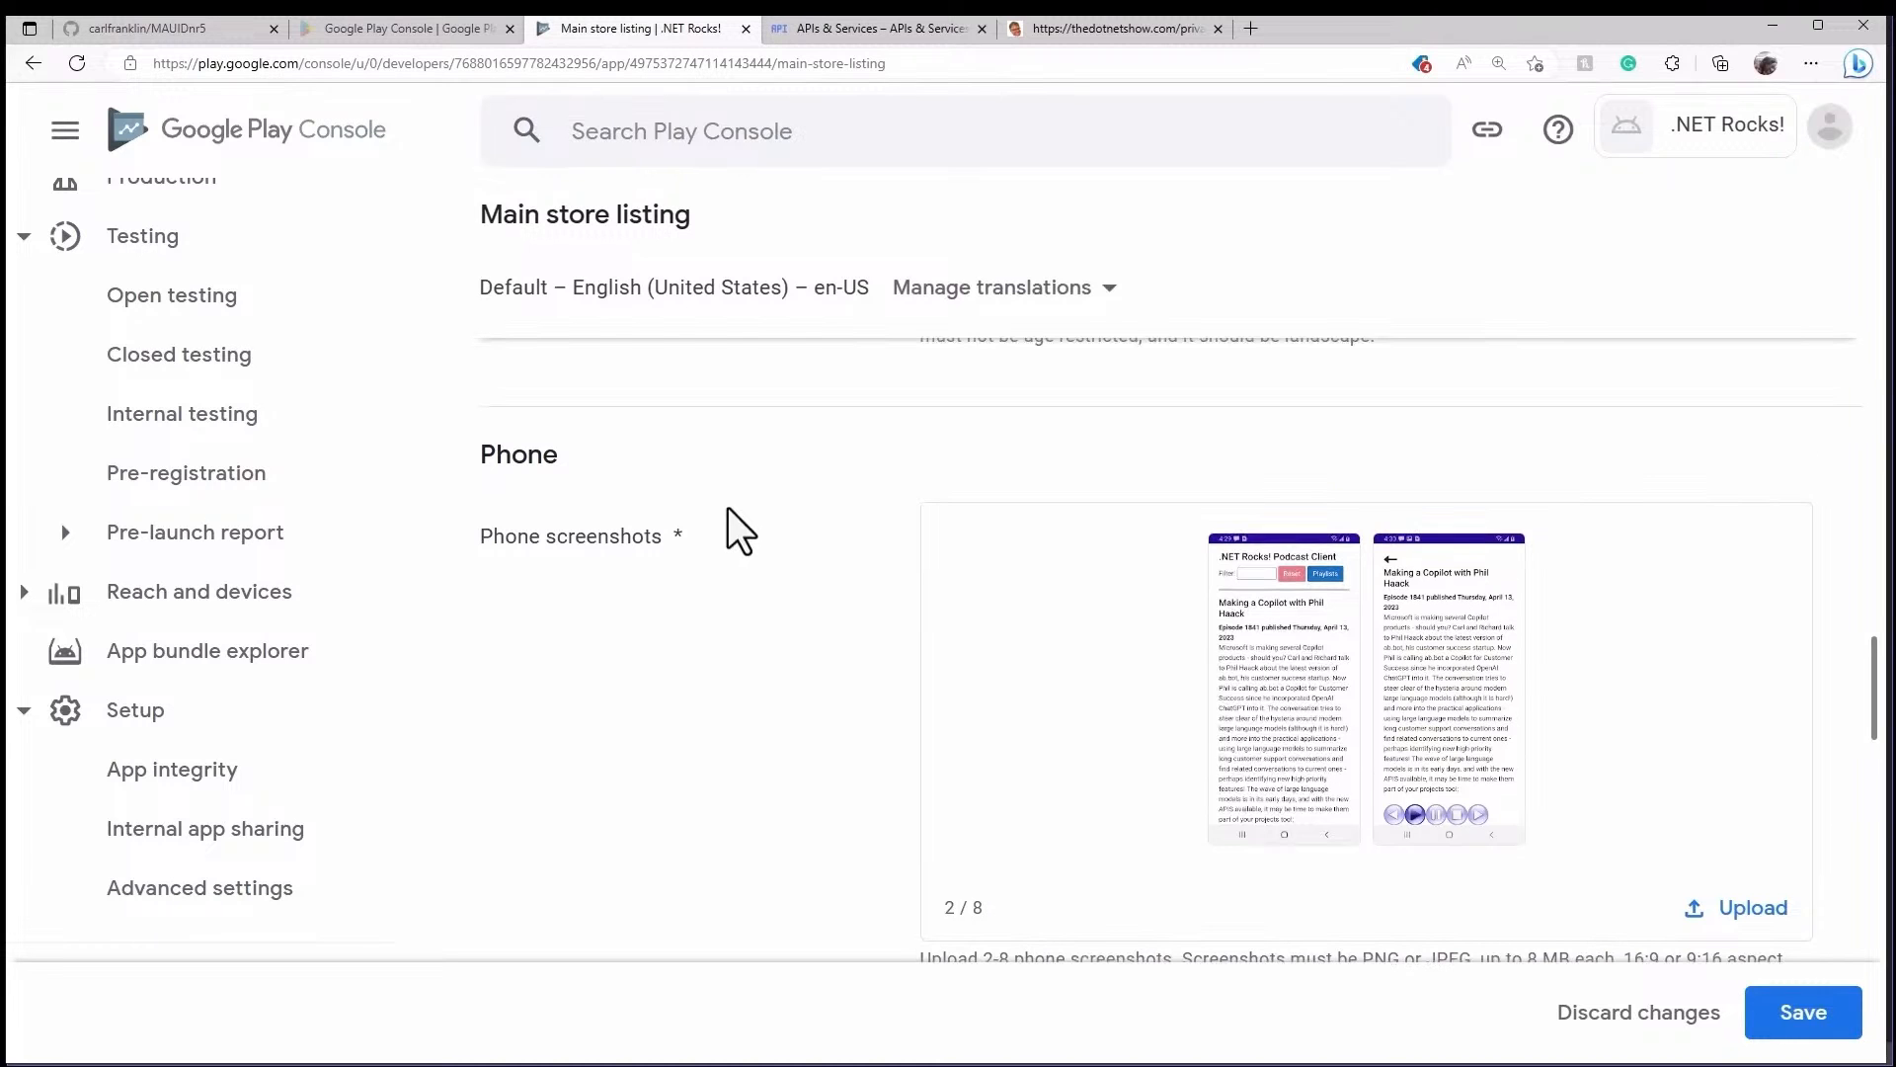
scroll(731, 513, "down", 9)
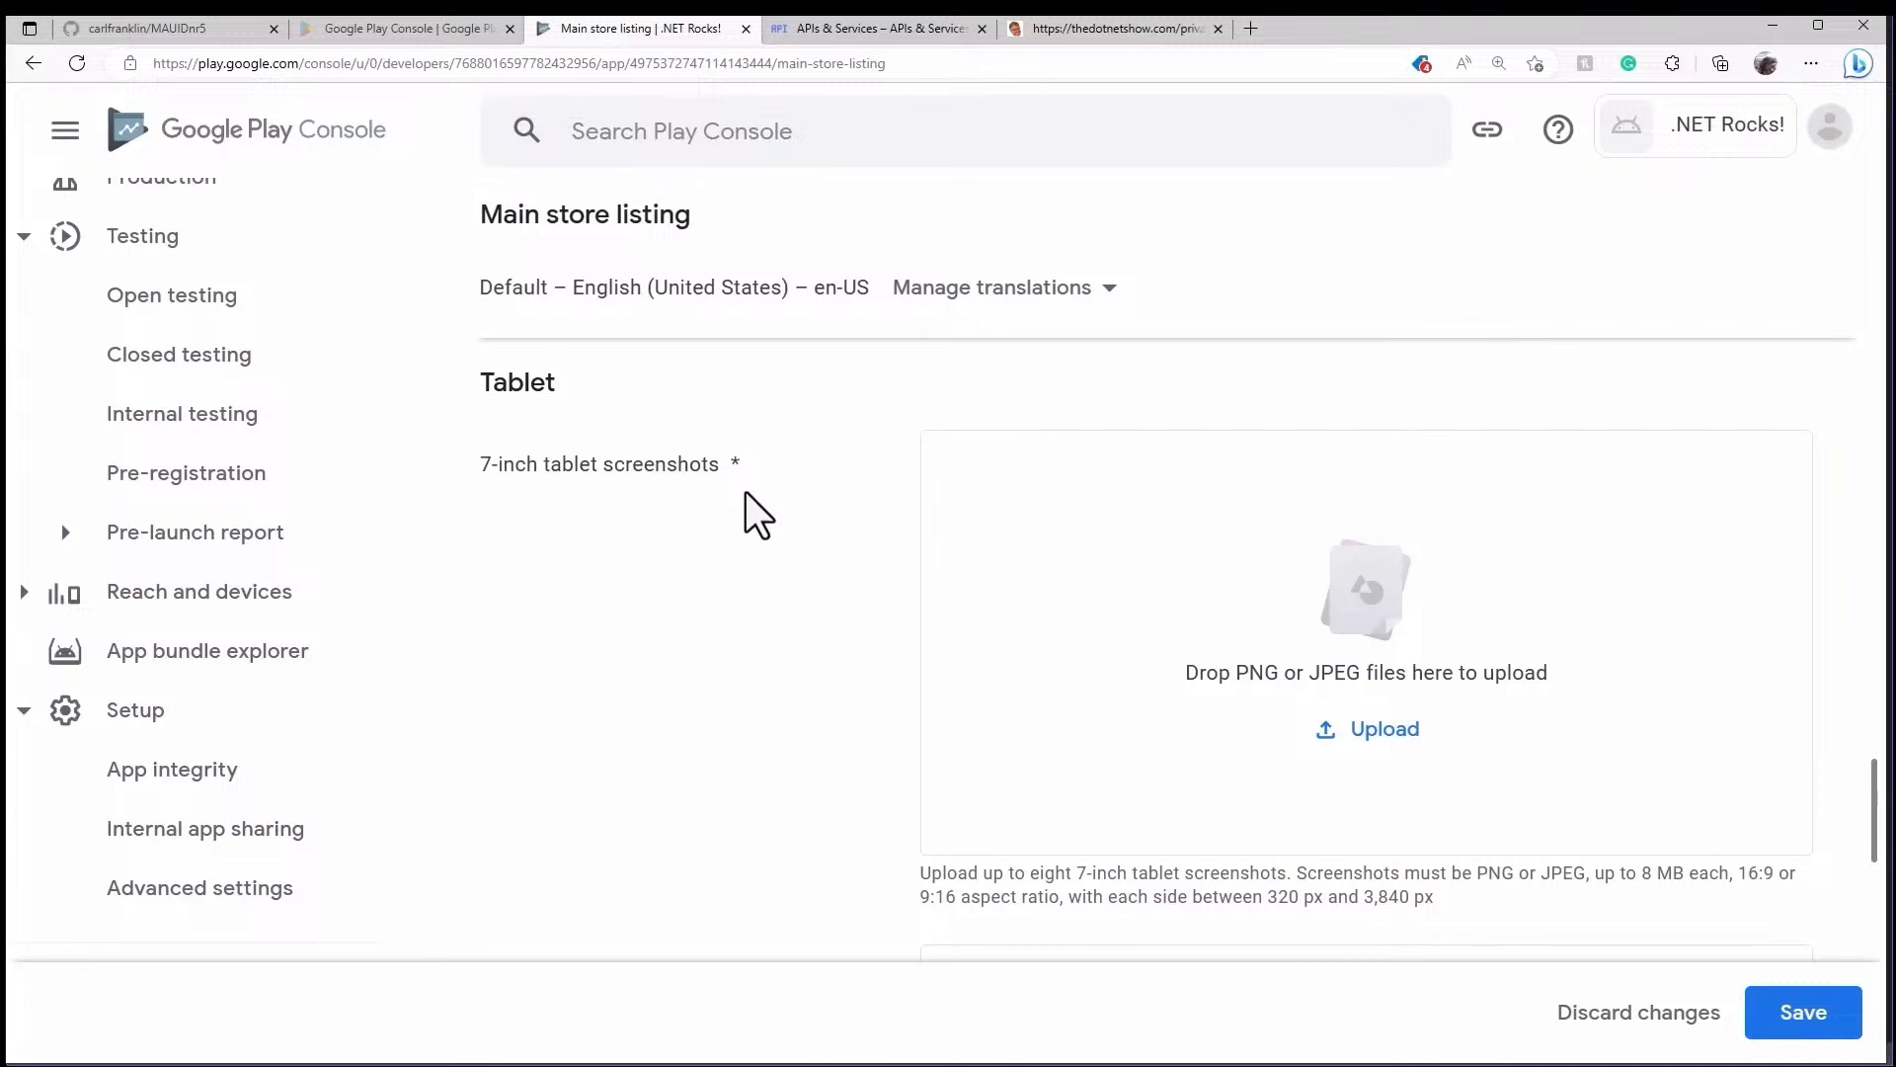
- Save the store listing changes and go to the Open testing track
scroll(745, 493, "down", 6)
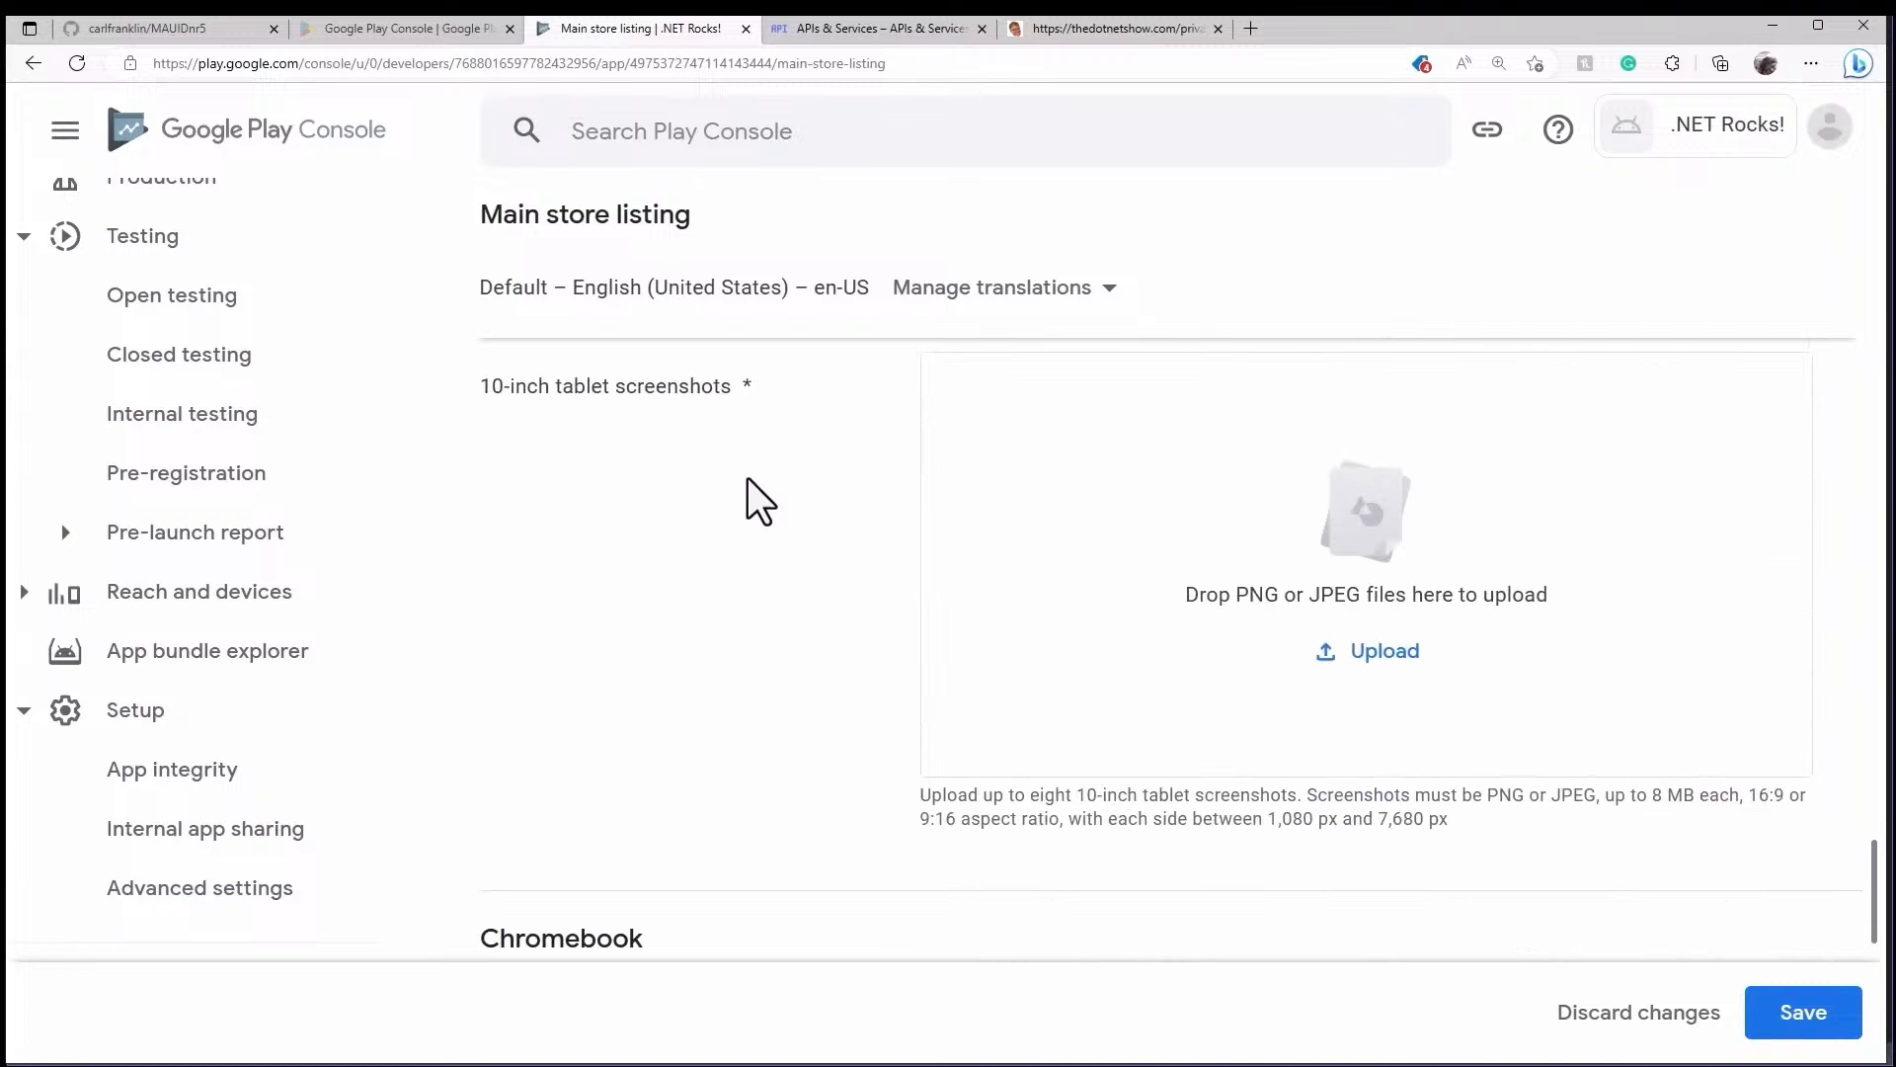
scroll(745, 479, "down", 6)
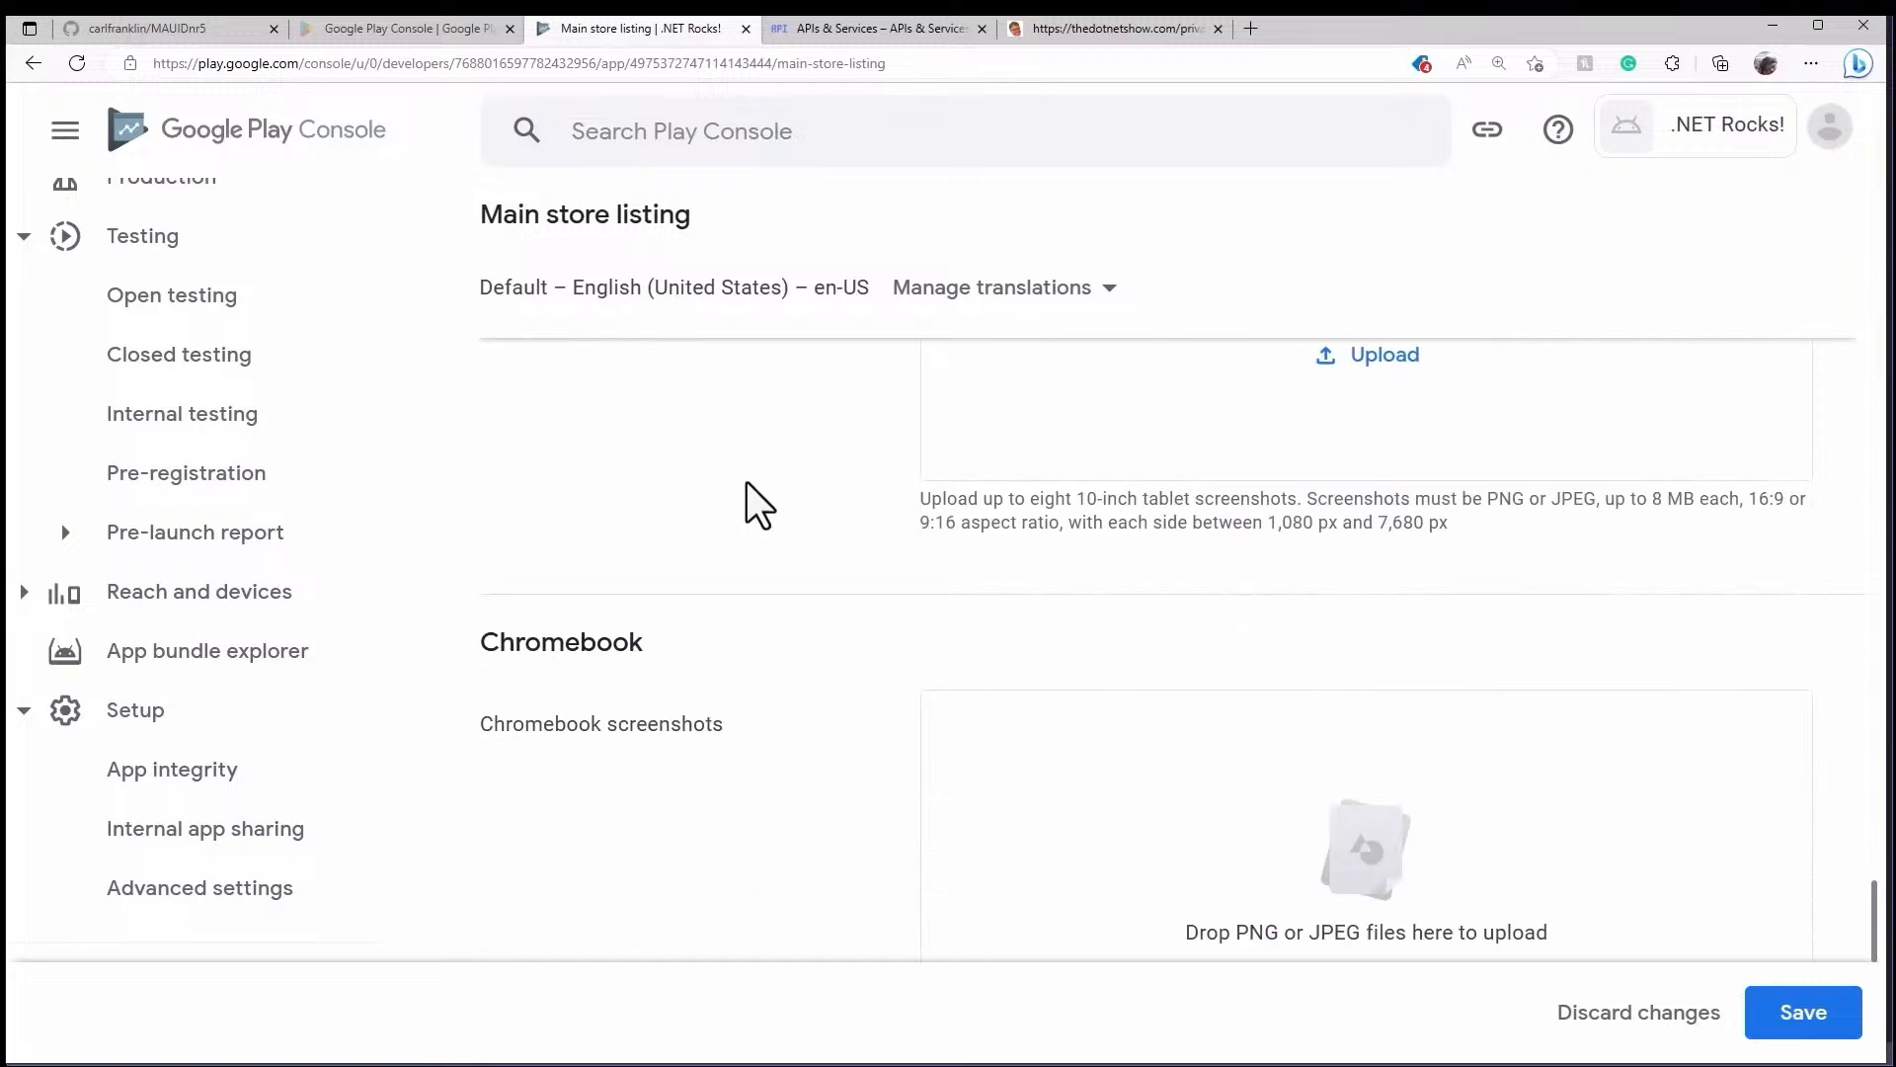
scroll(749, 494, "down", 2)
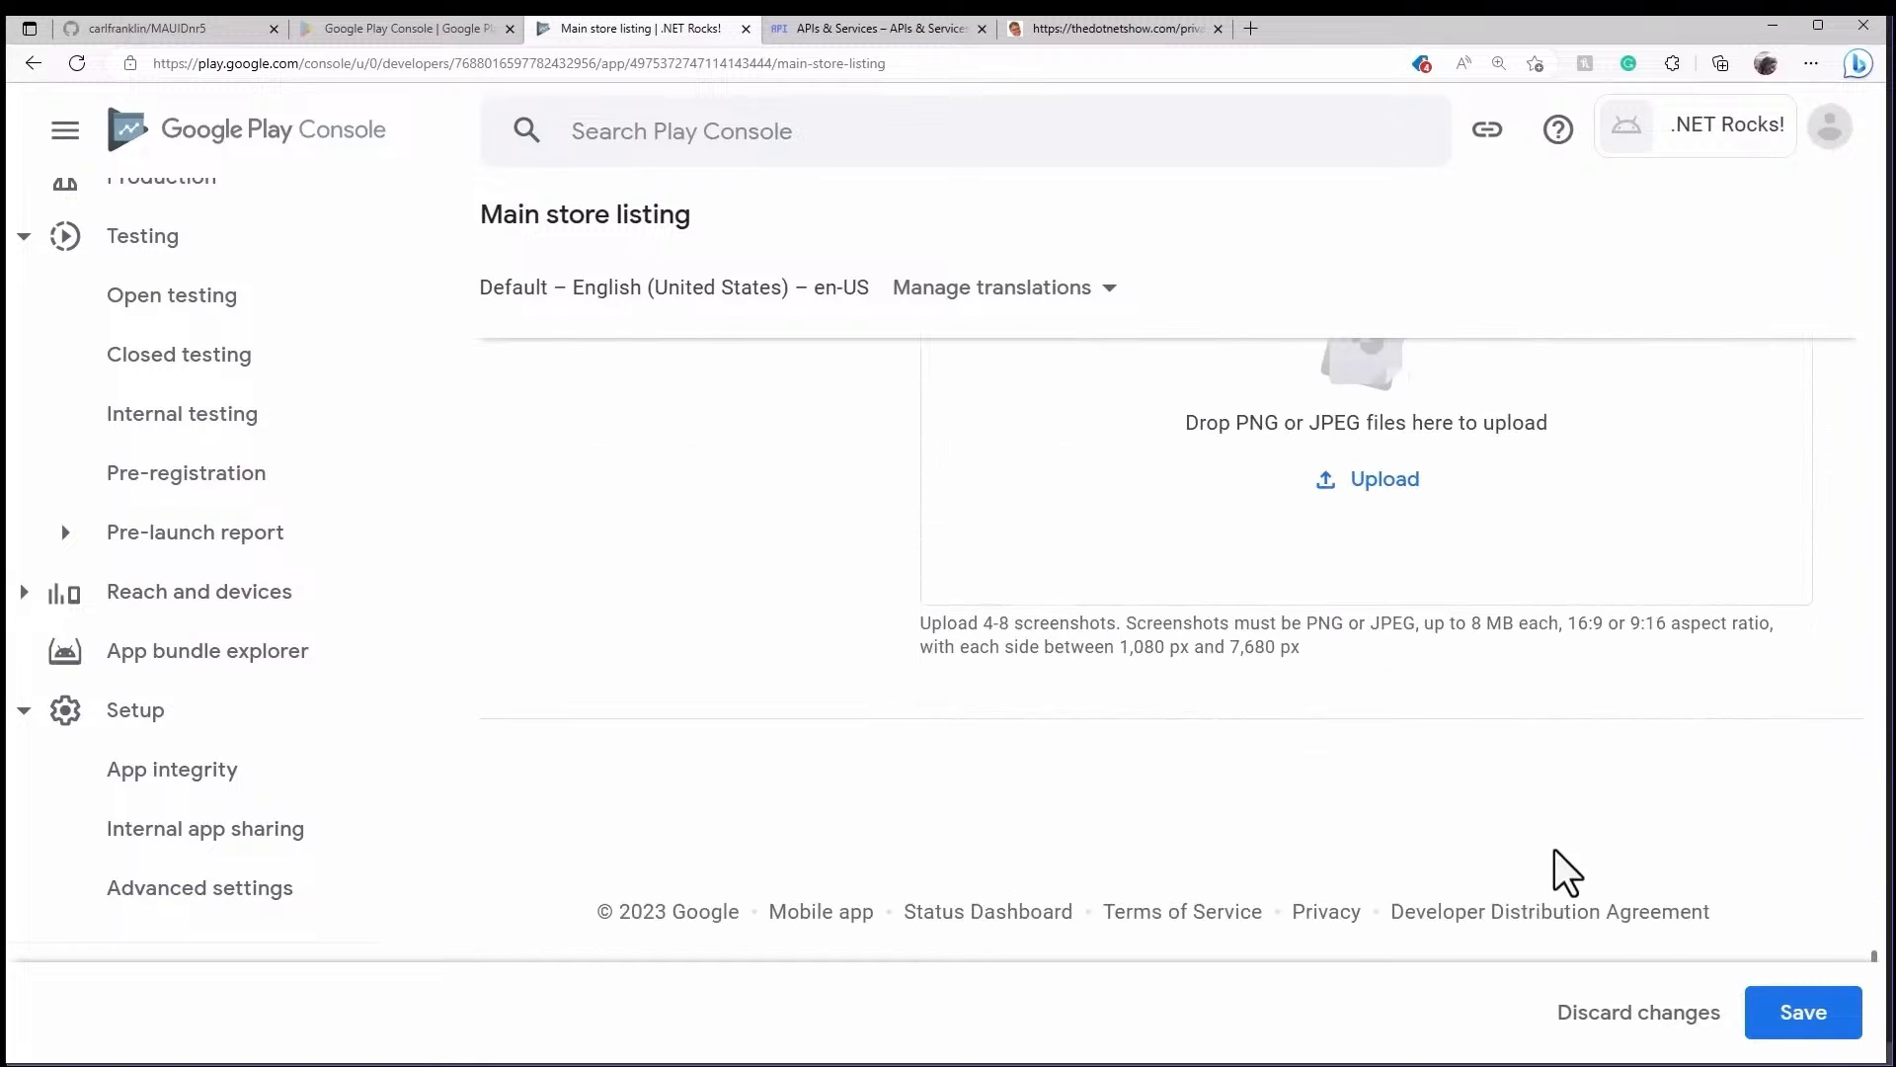
left_click(1822, 1037)
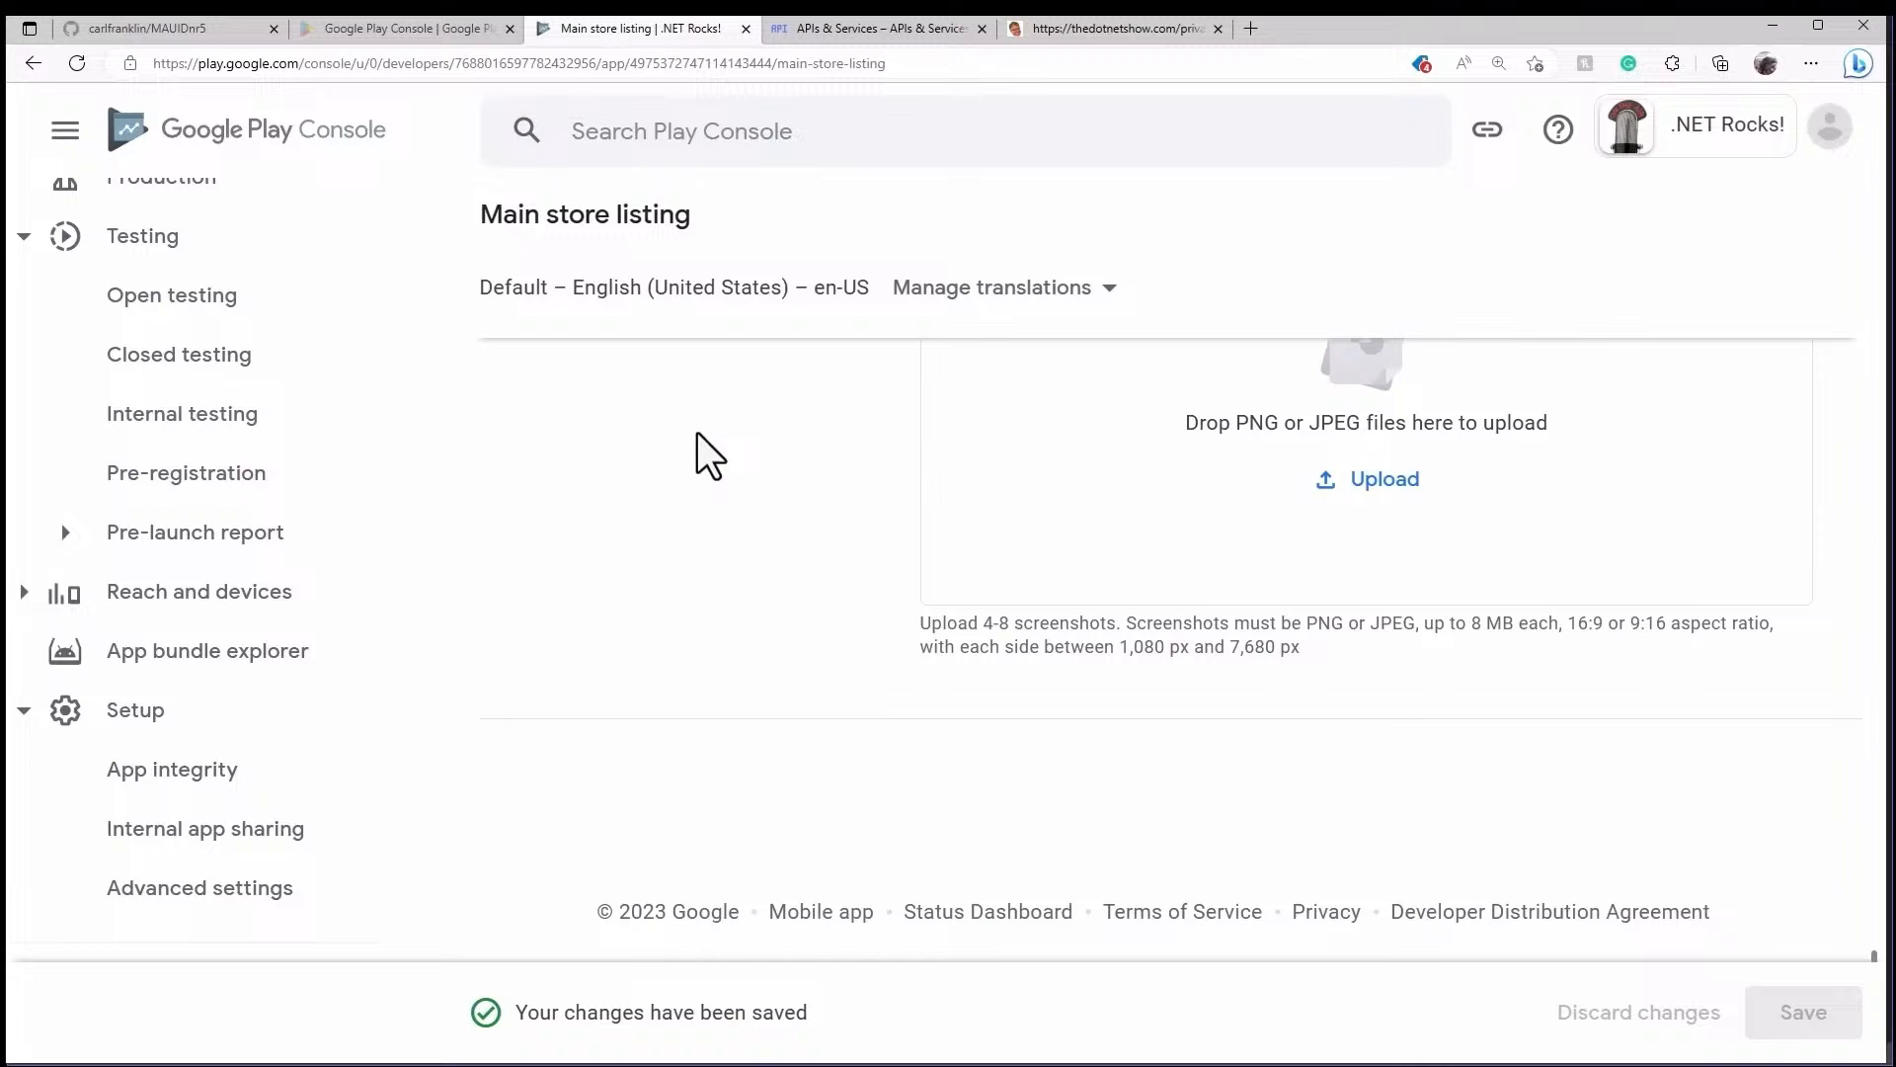
left_click(191, 321)
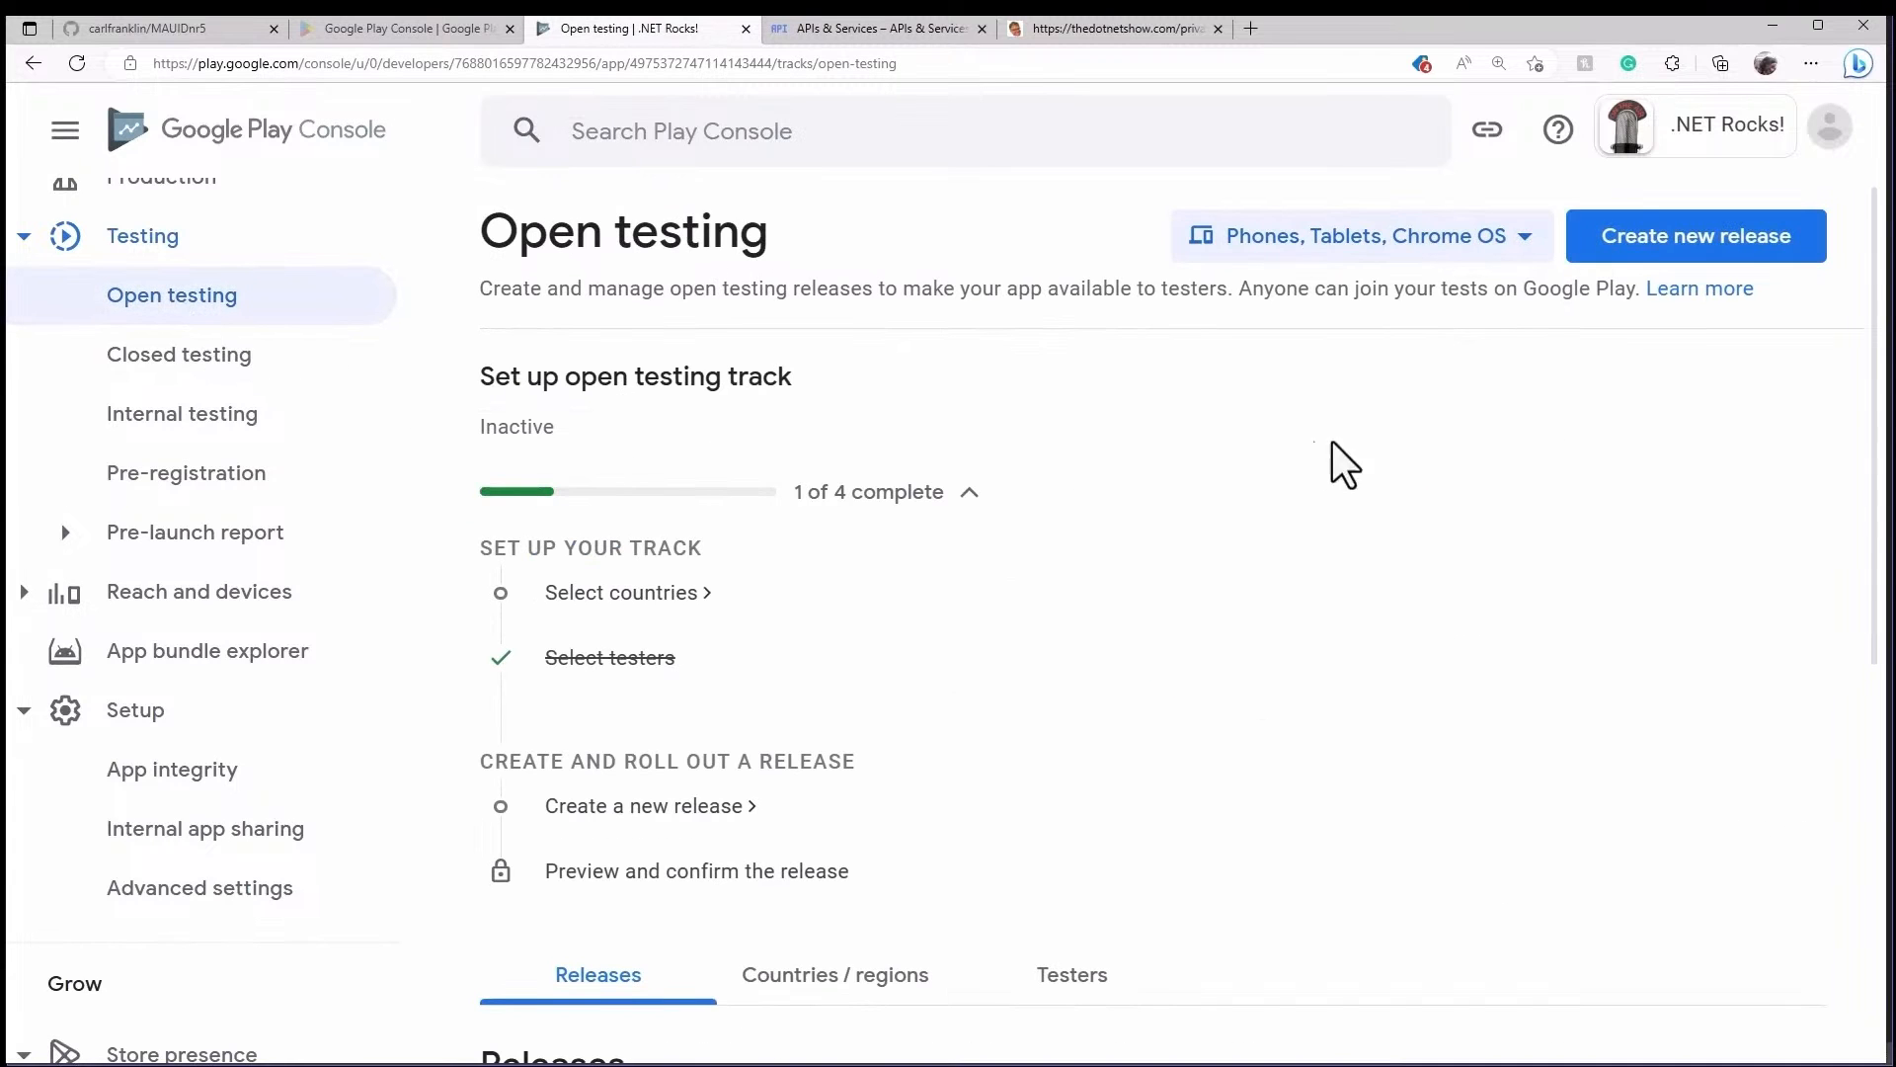
- Create a new open testing release and bring the App bundles upload area into view
left_click(1722, 241)
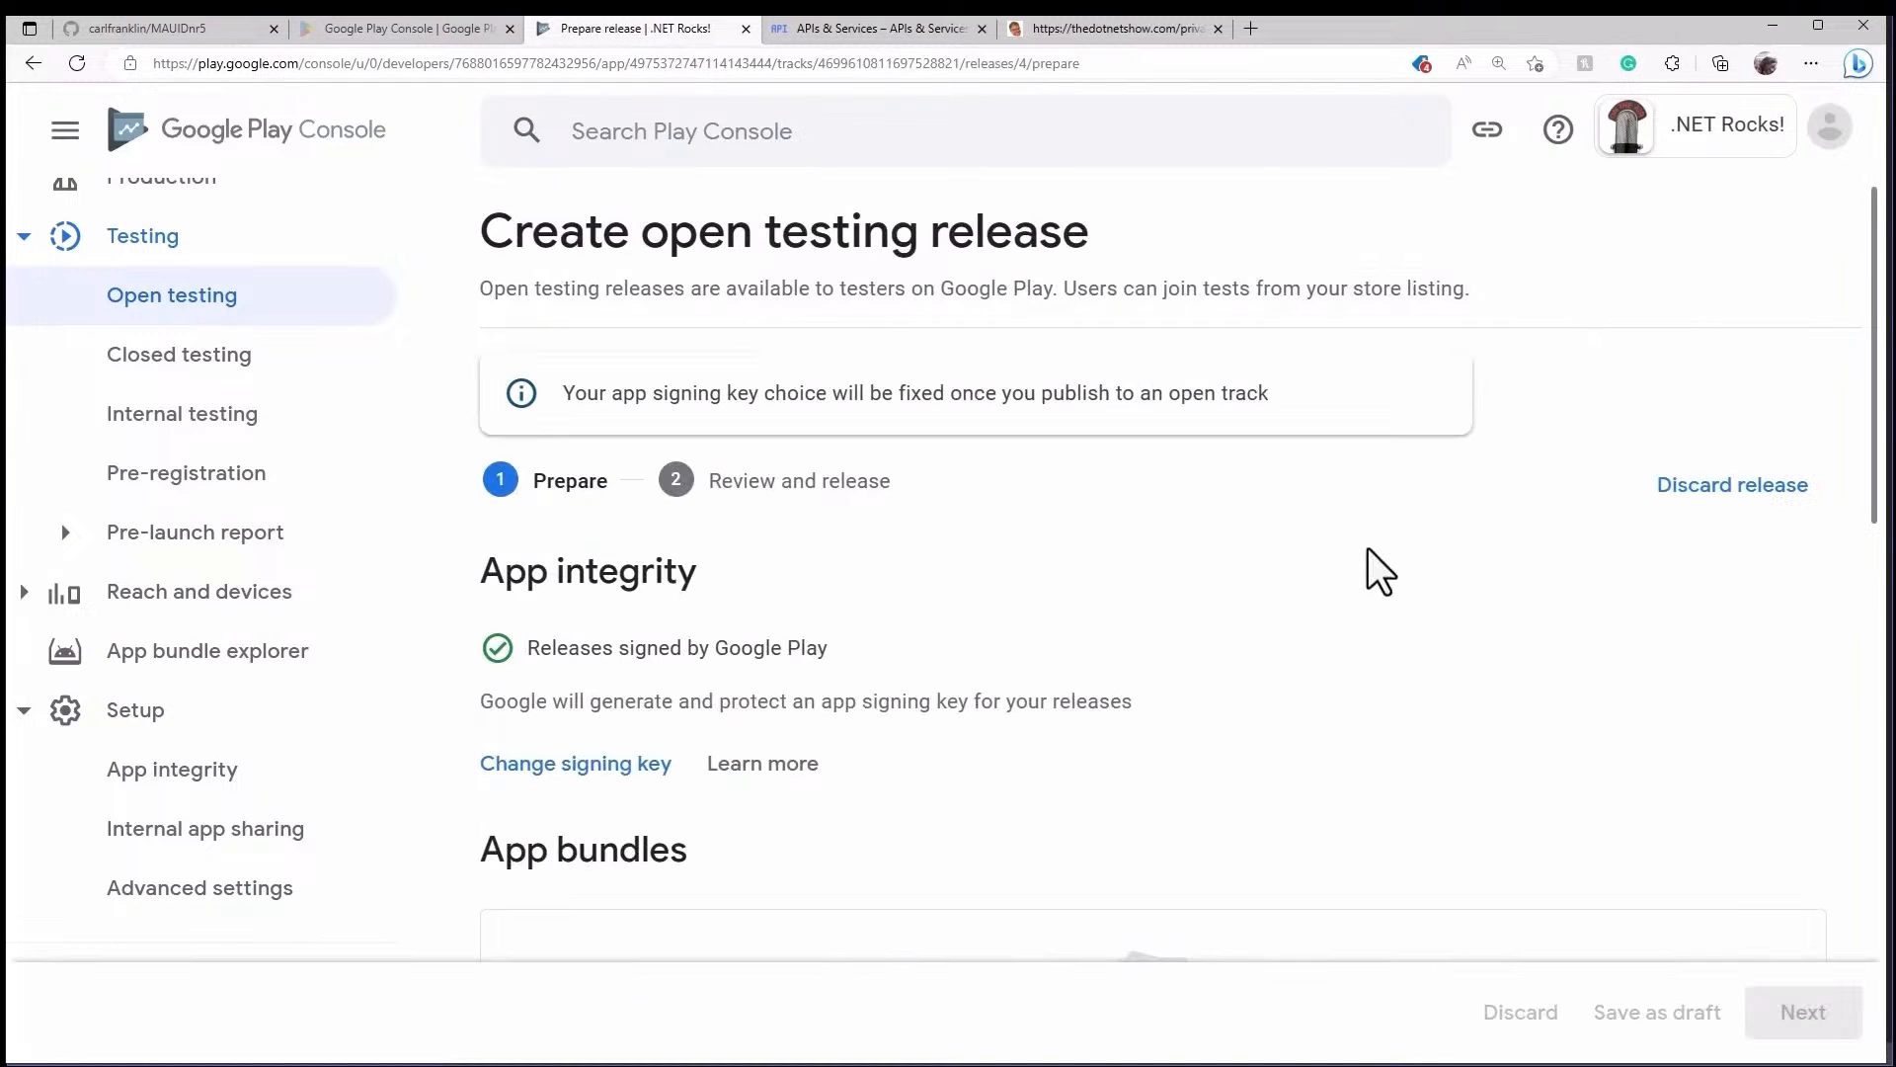
scroll(1365, 542, "down", 5)
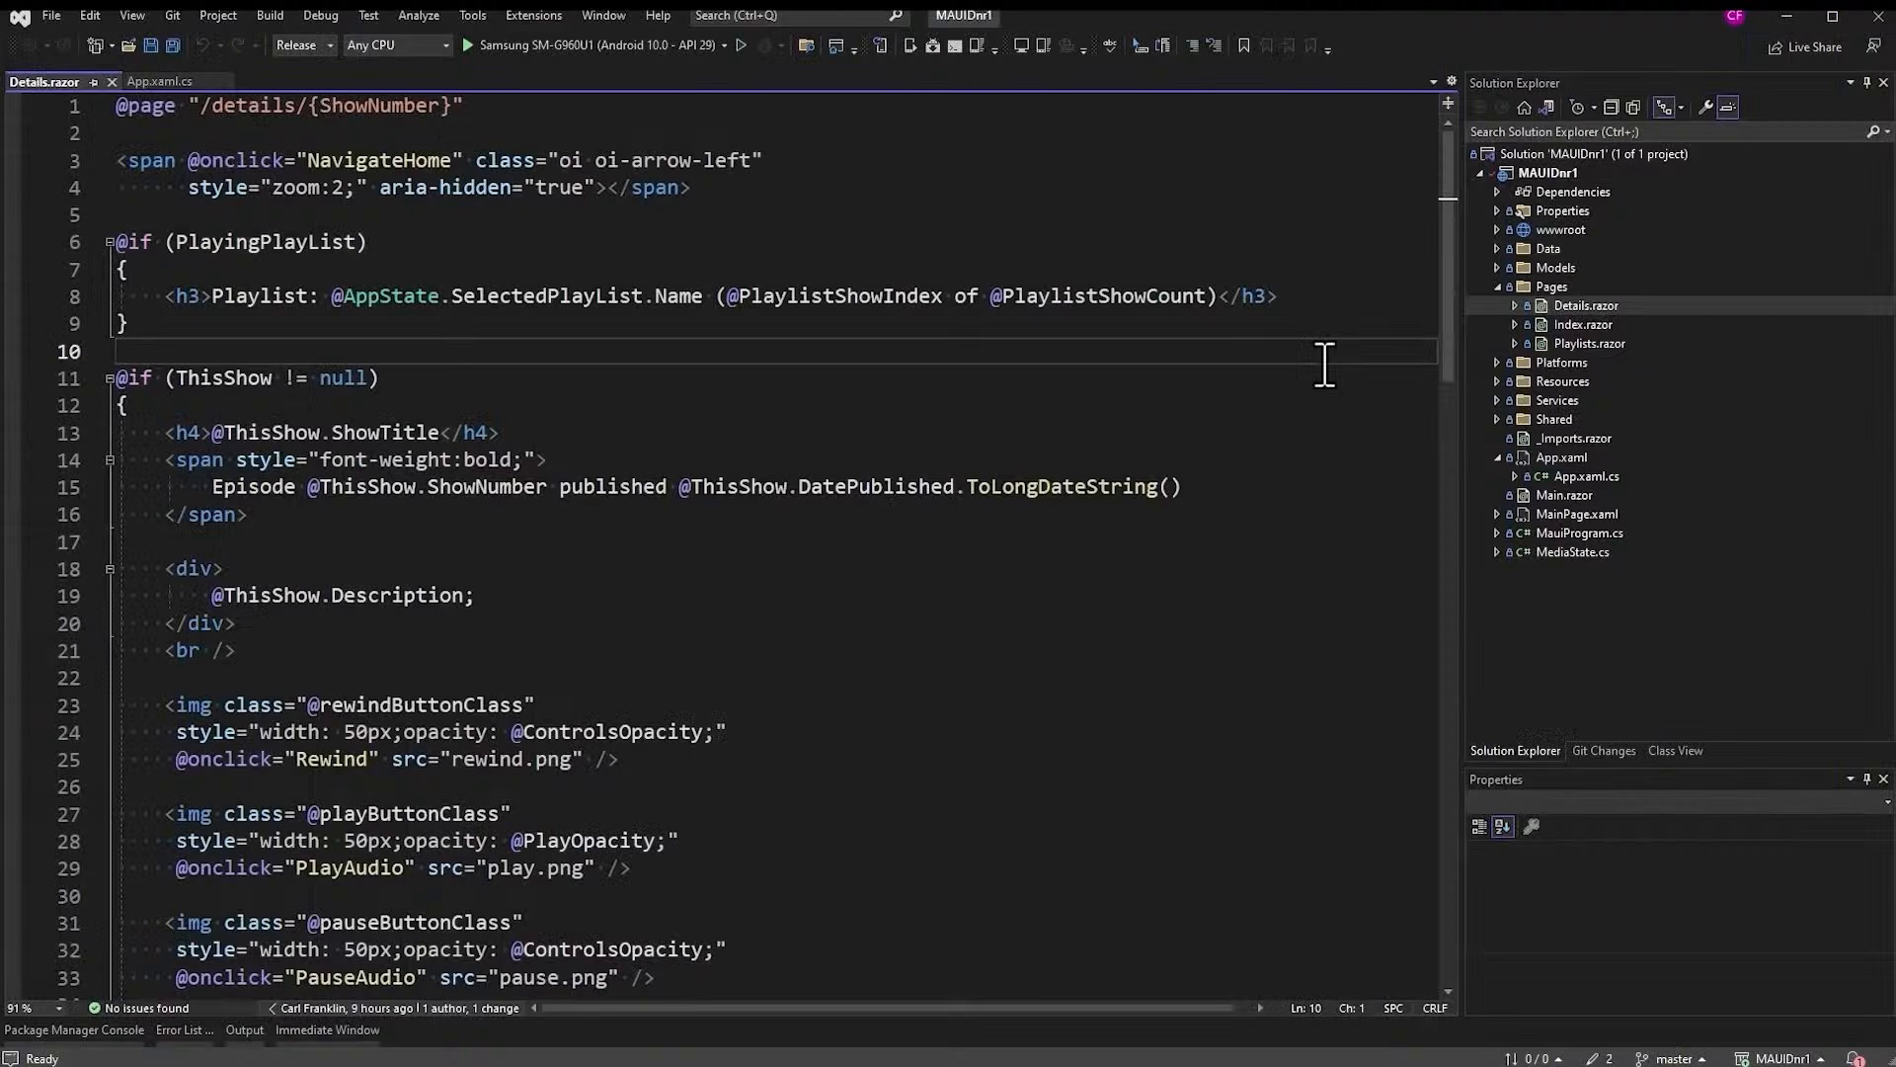
- Archive the MAUIDnr1 project and start distributing the resulting .NET Rocks! archive
right_click(1548, 173)
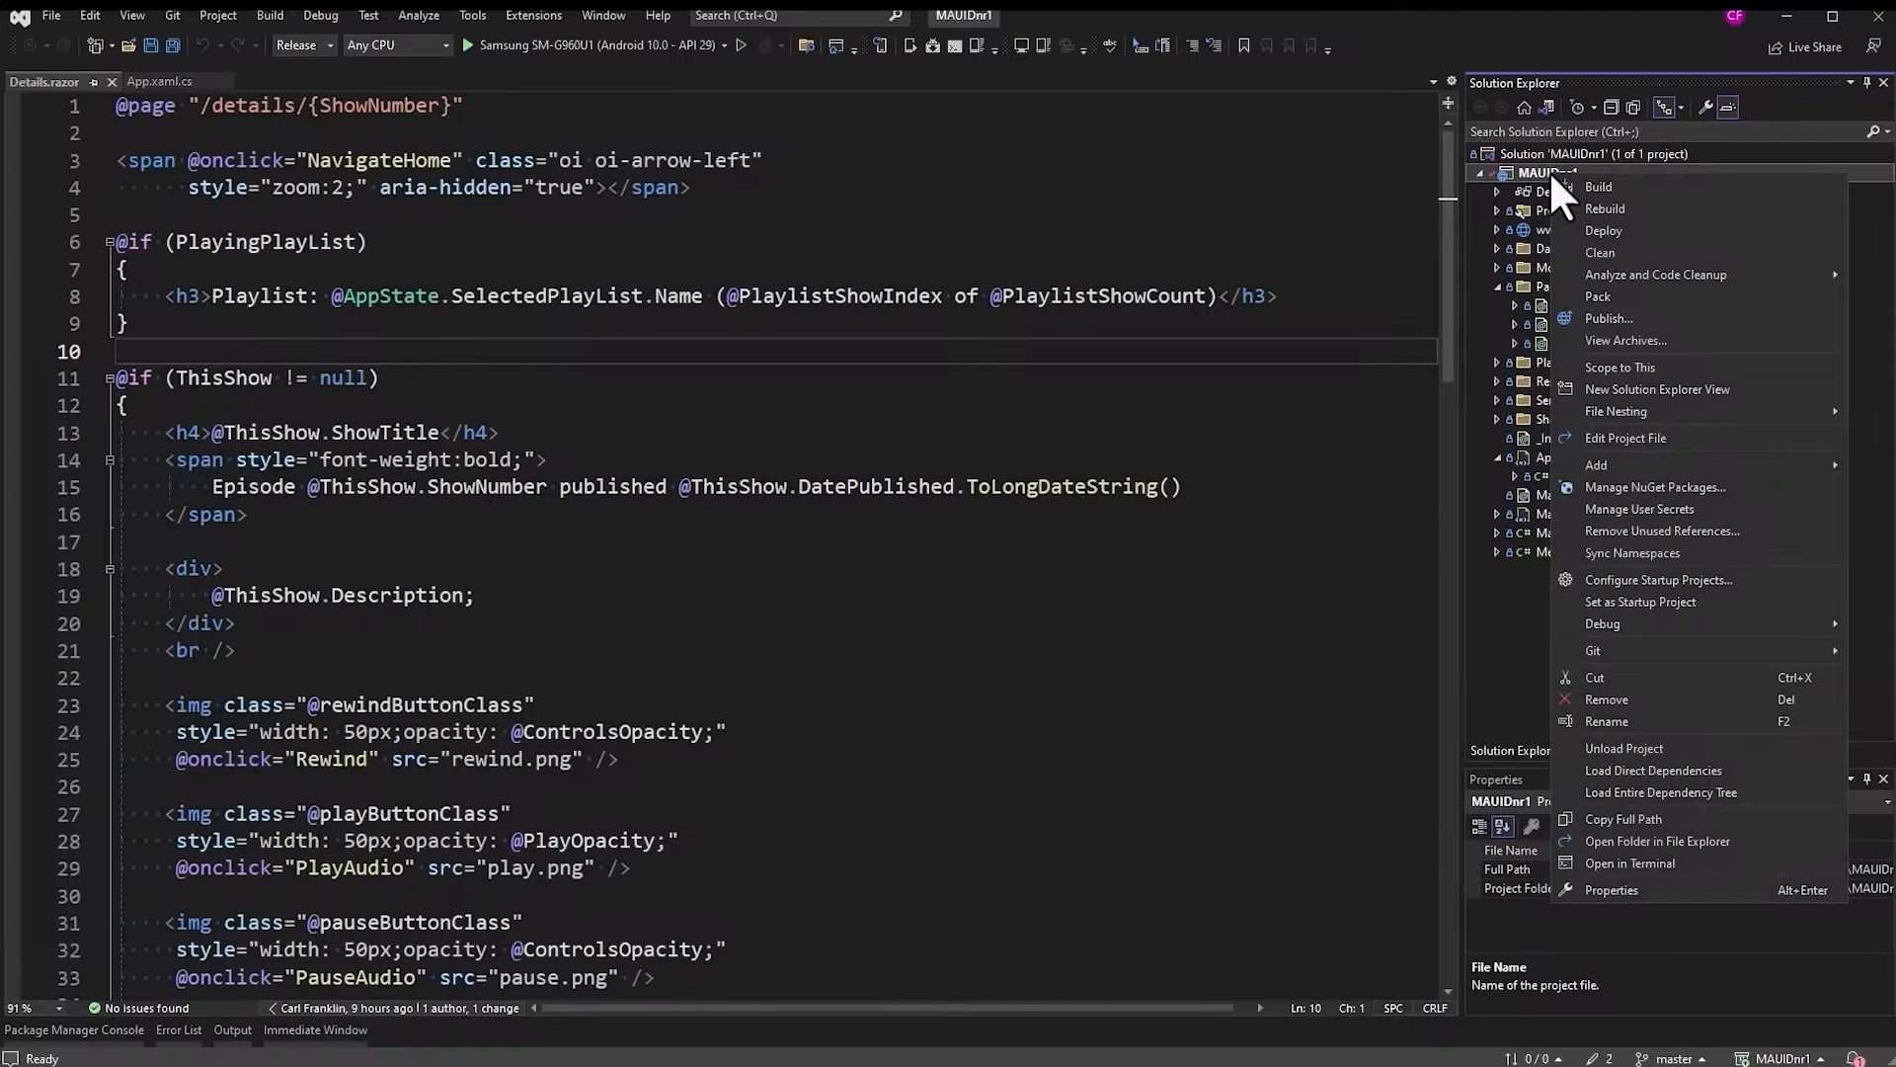
left_click(1647, 320)
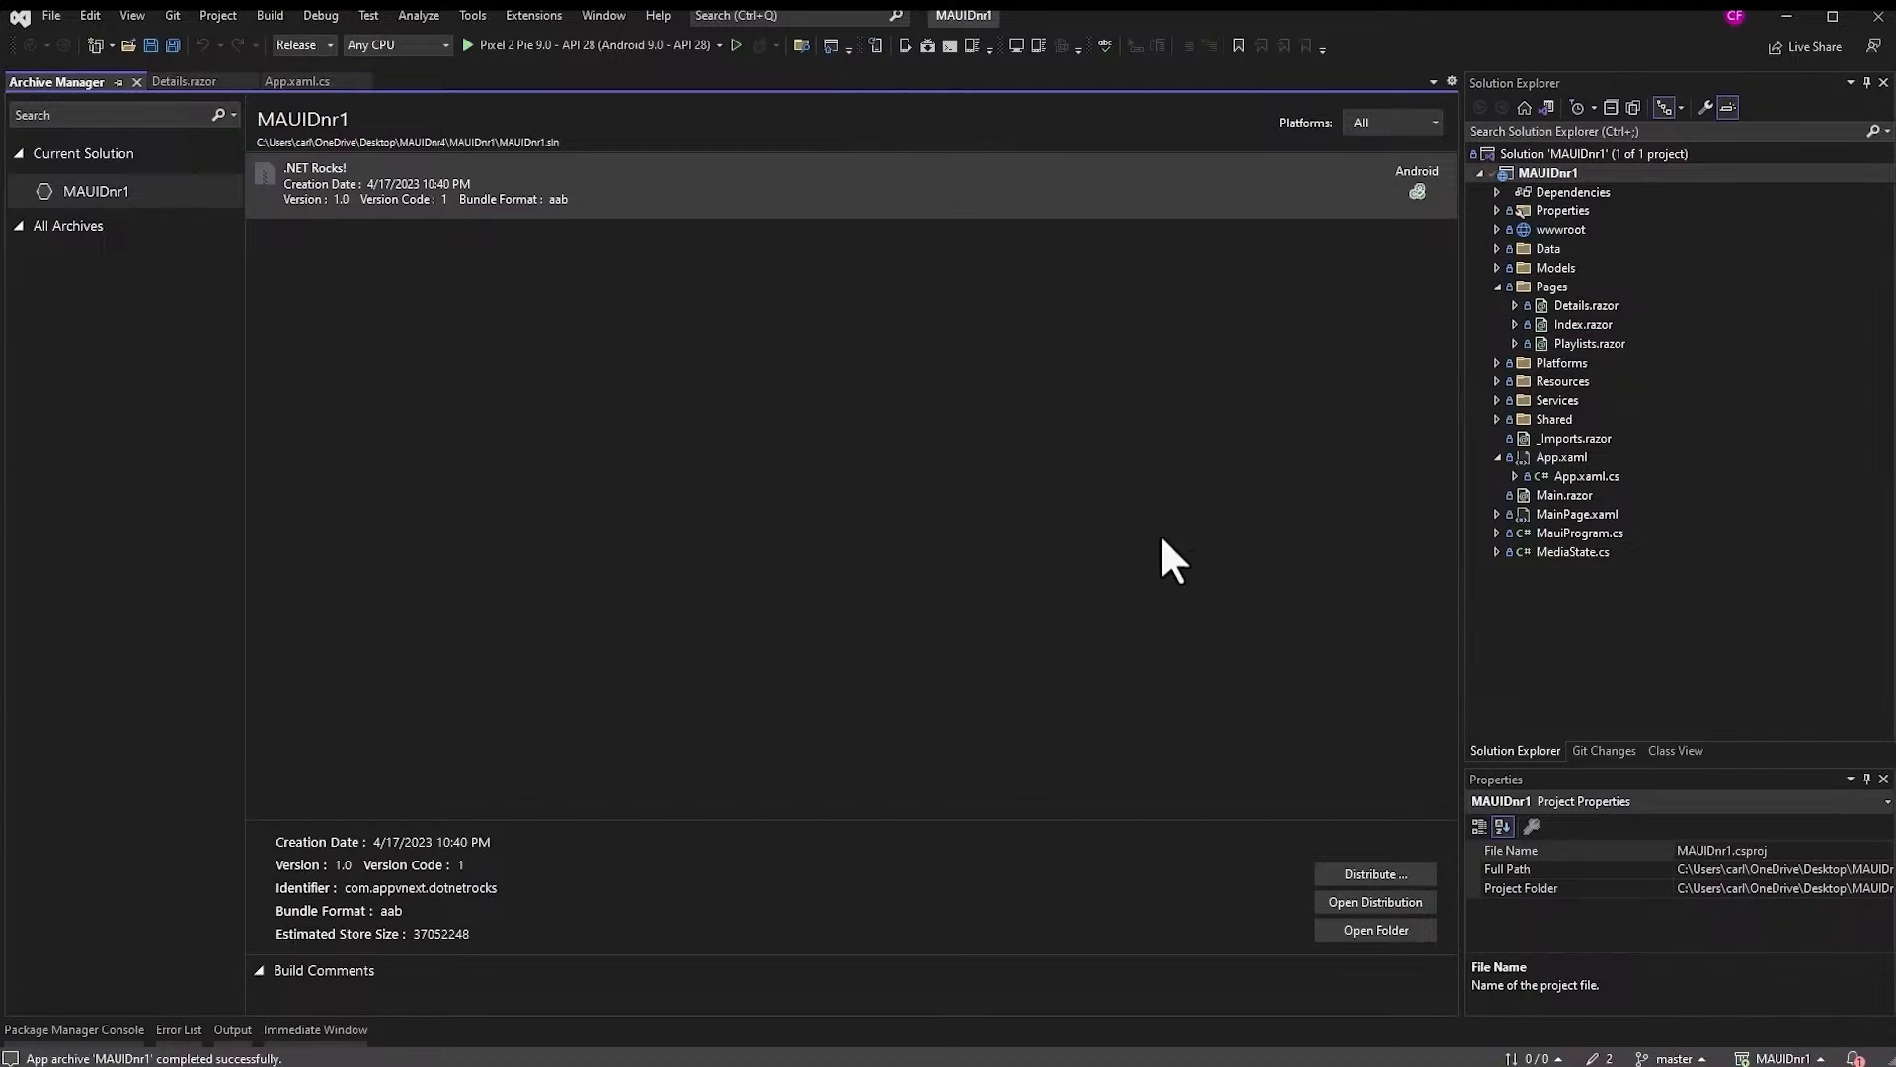
left_click(1389, 875)
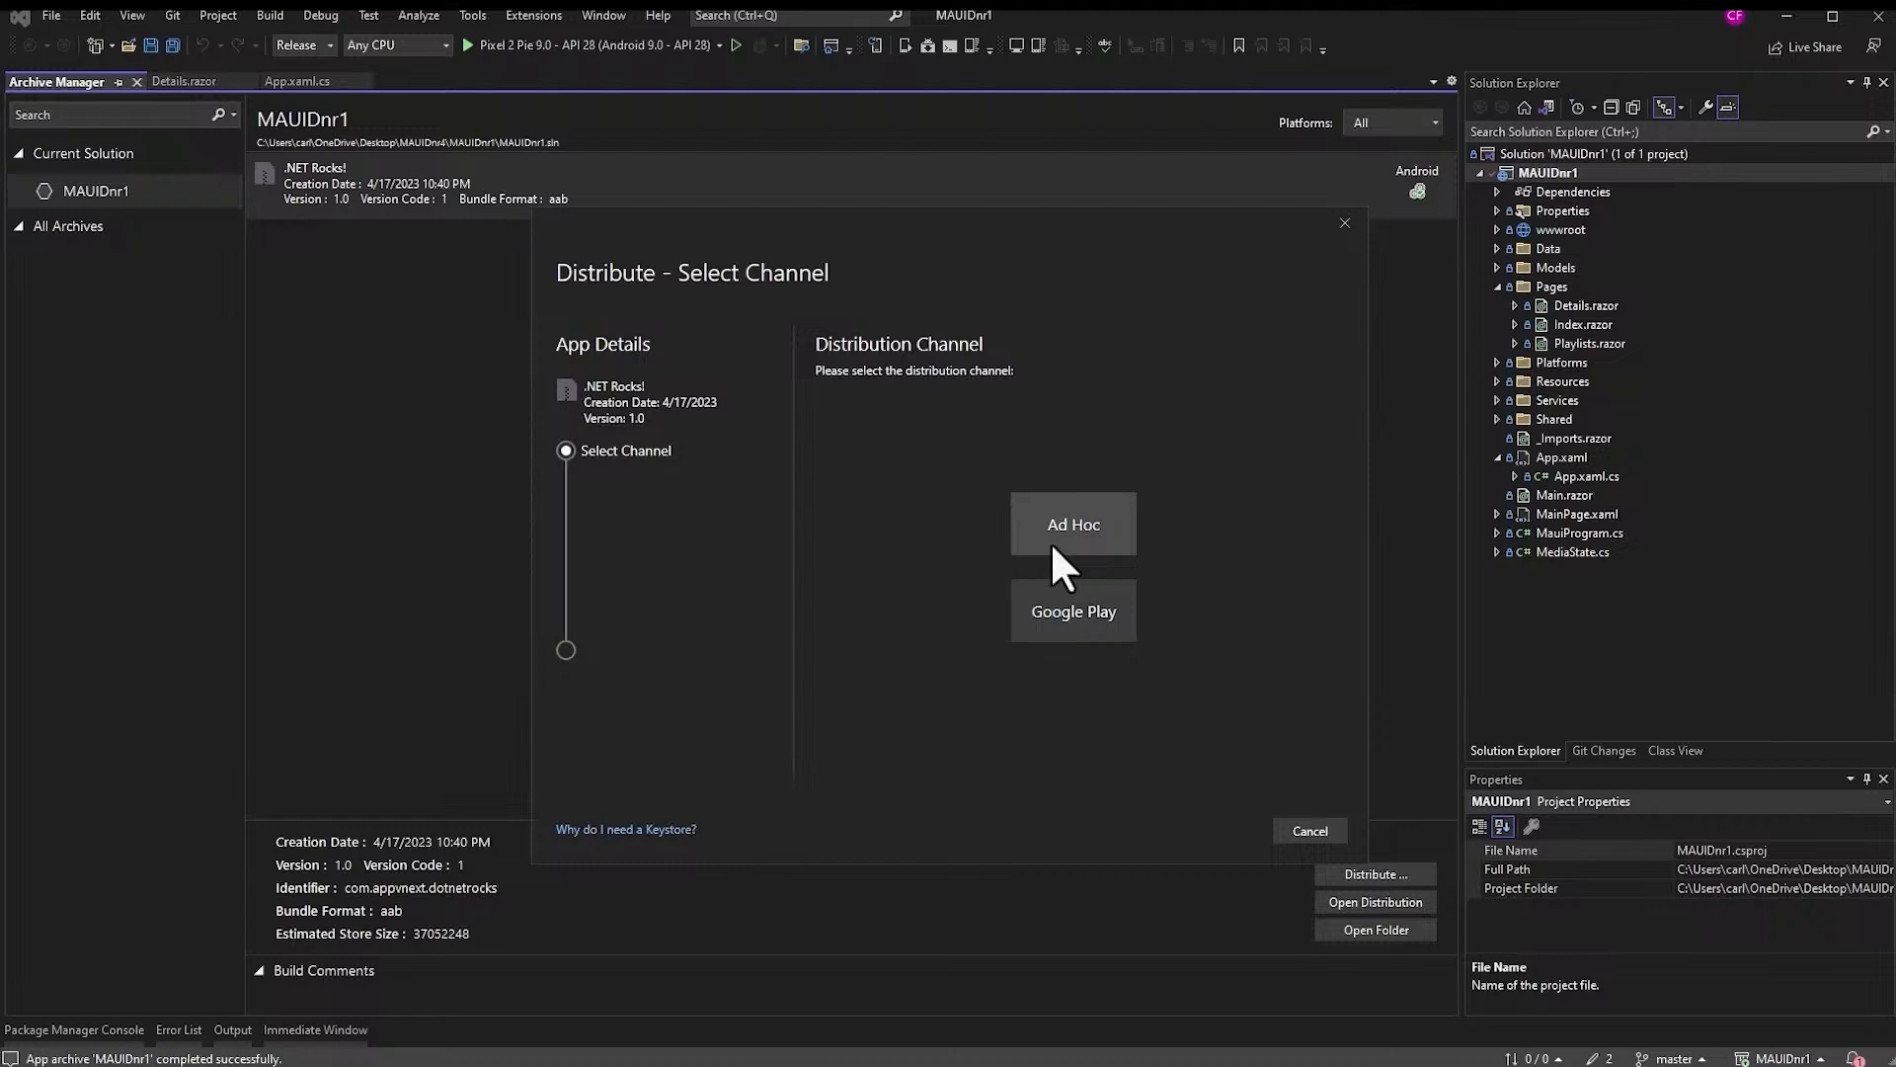
- Choose Ad Hoc and start a new keystore with alias dotnetrocks-cert and its confirmed password
left_click(1056, 564)
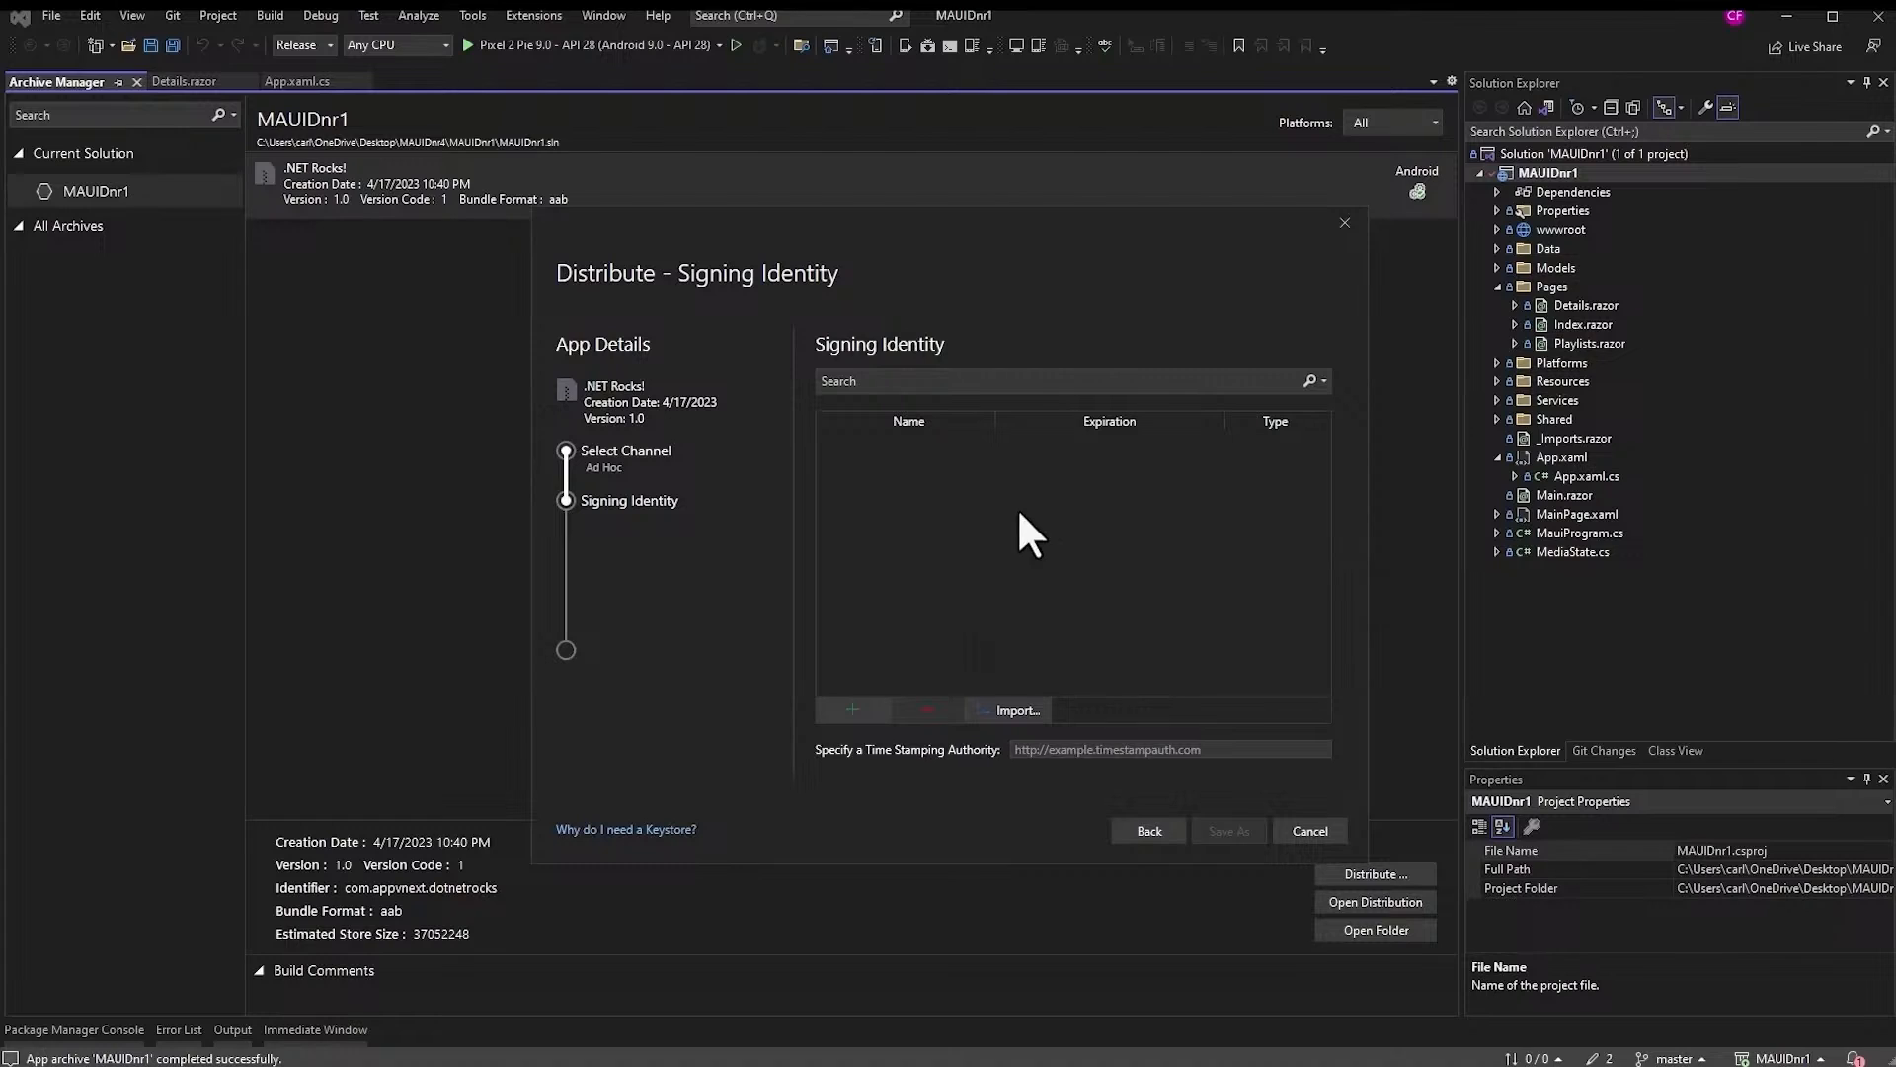
left_click(860, 709)
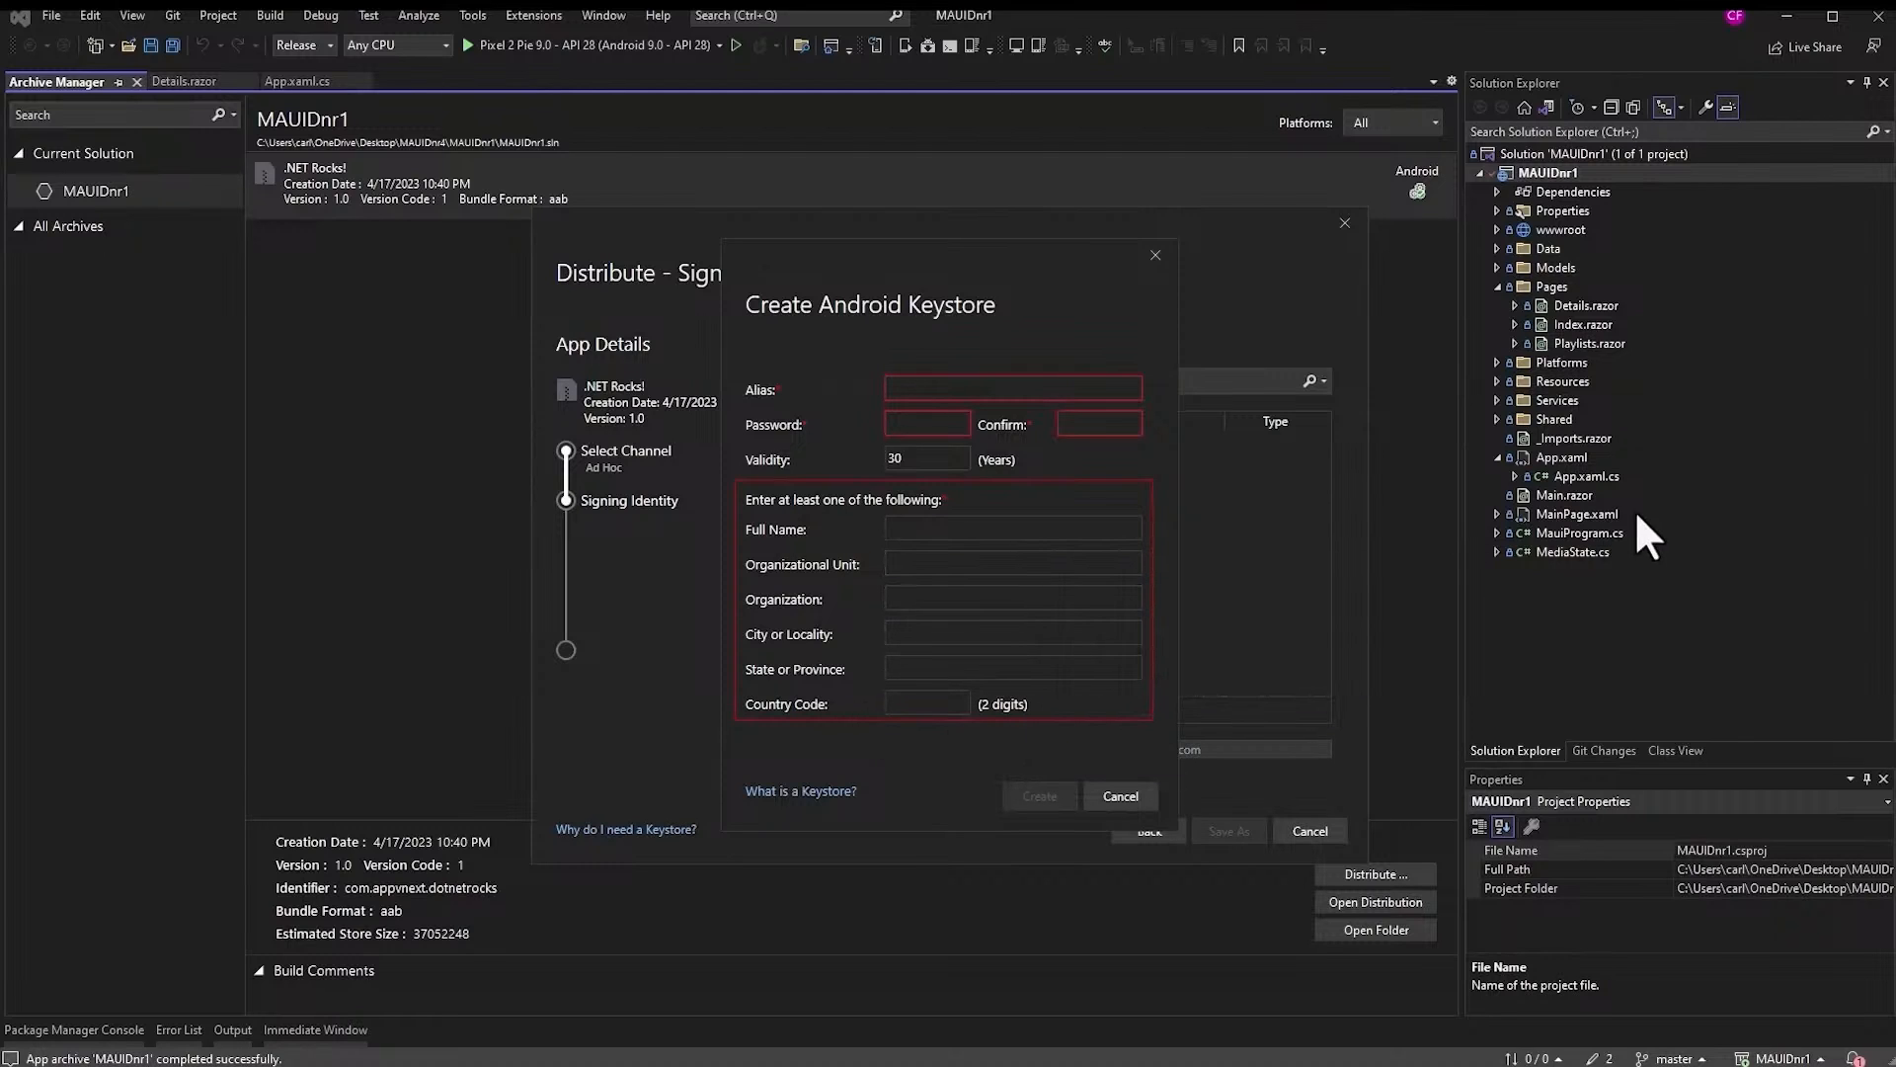
left_click(938, 387)
type("dotnetrocks-cert")
left_click(958, 423)
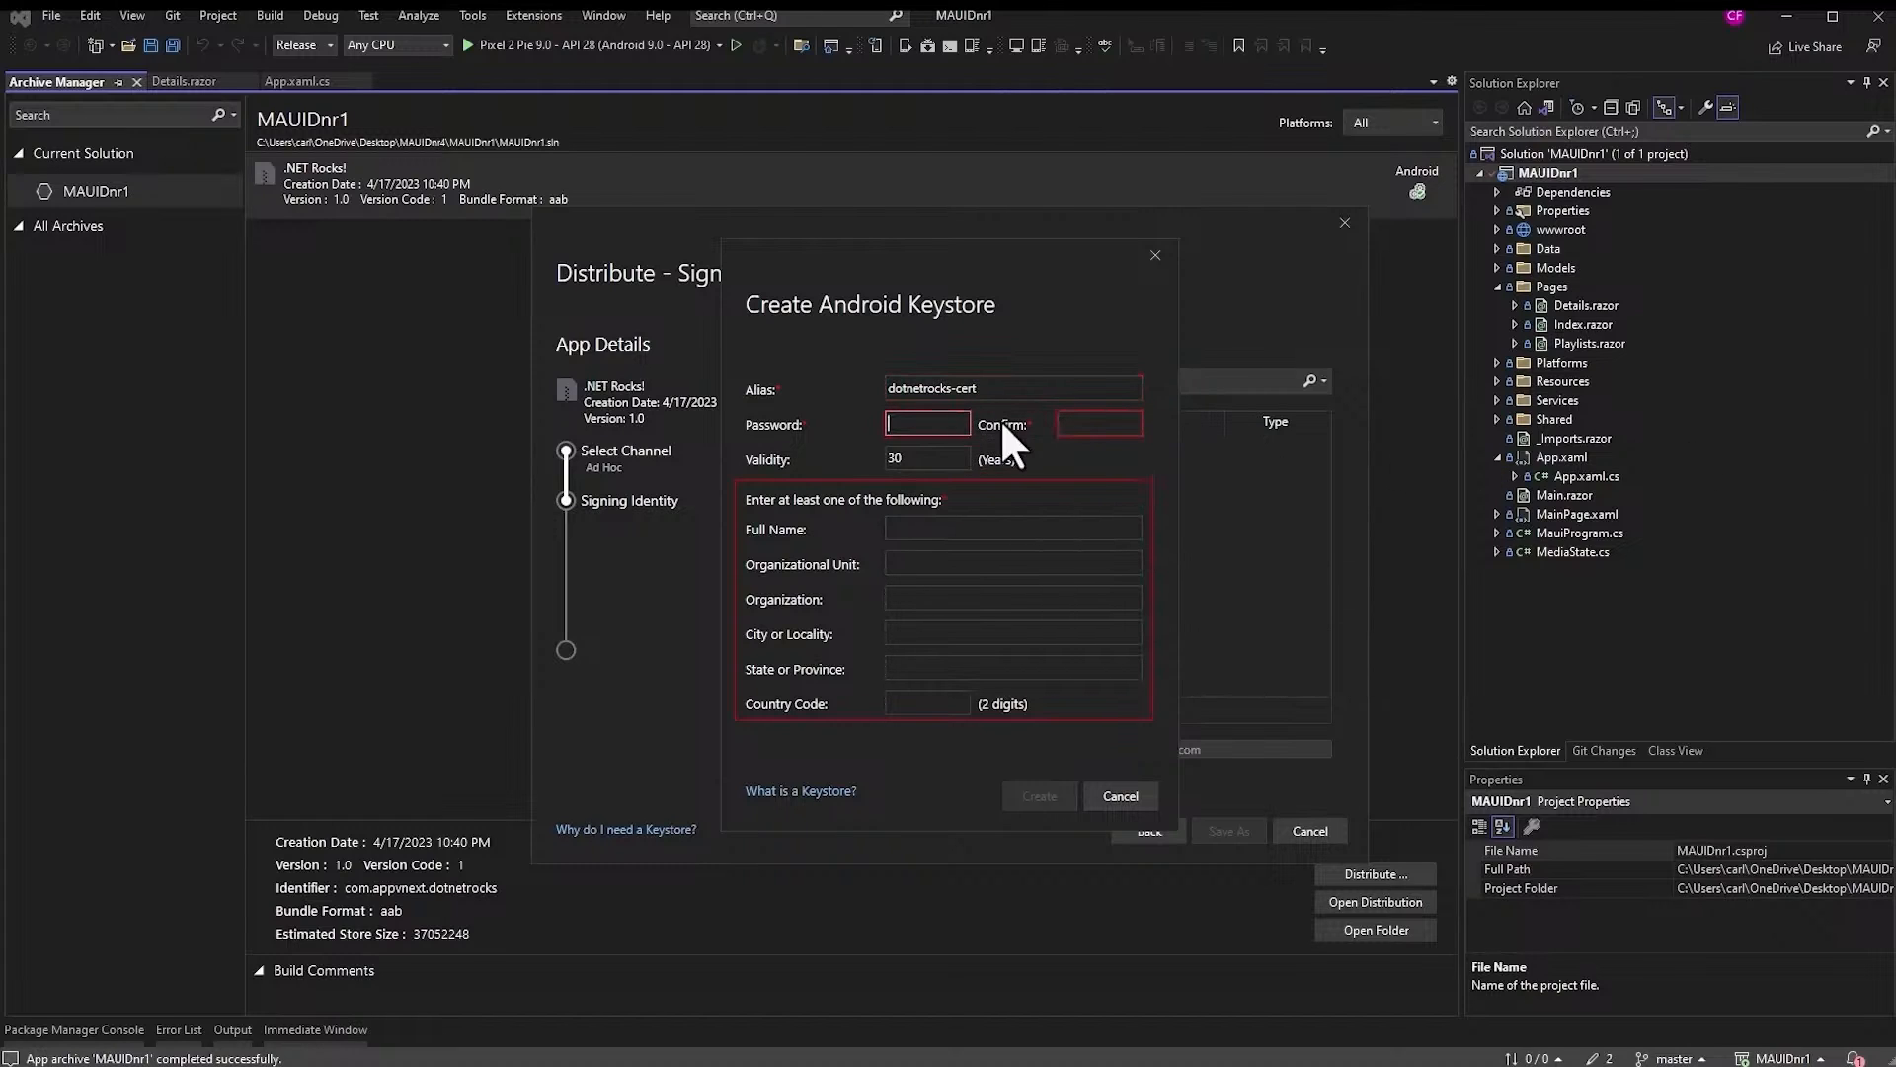
key("ctrl+v")
left_click(1086, 423)
key("ctrl+v")
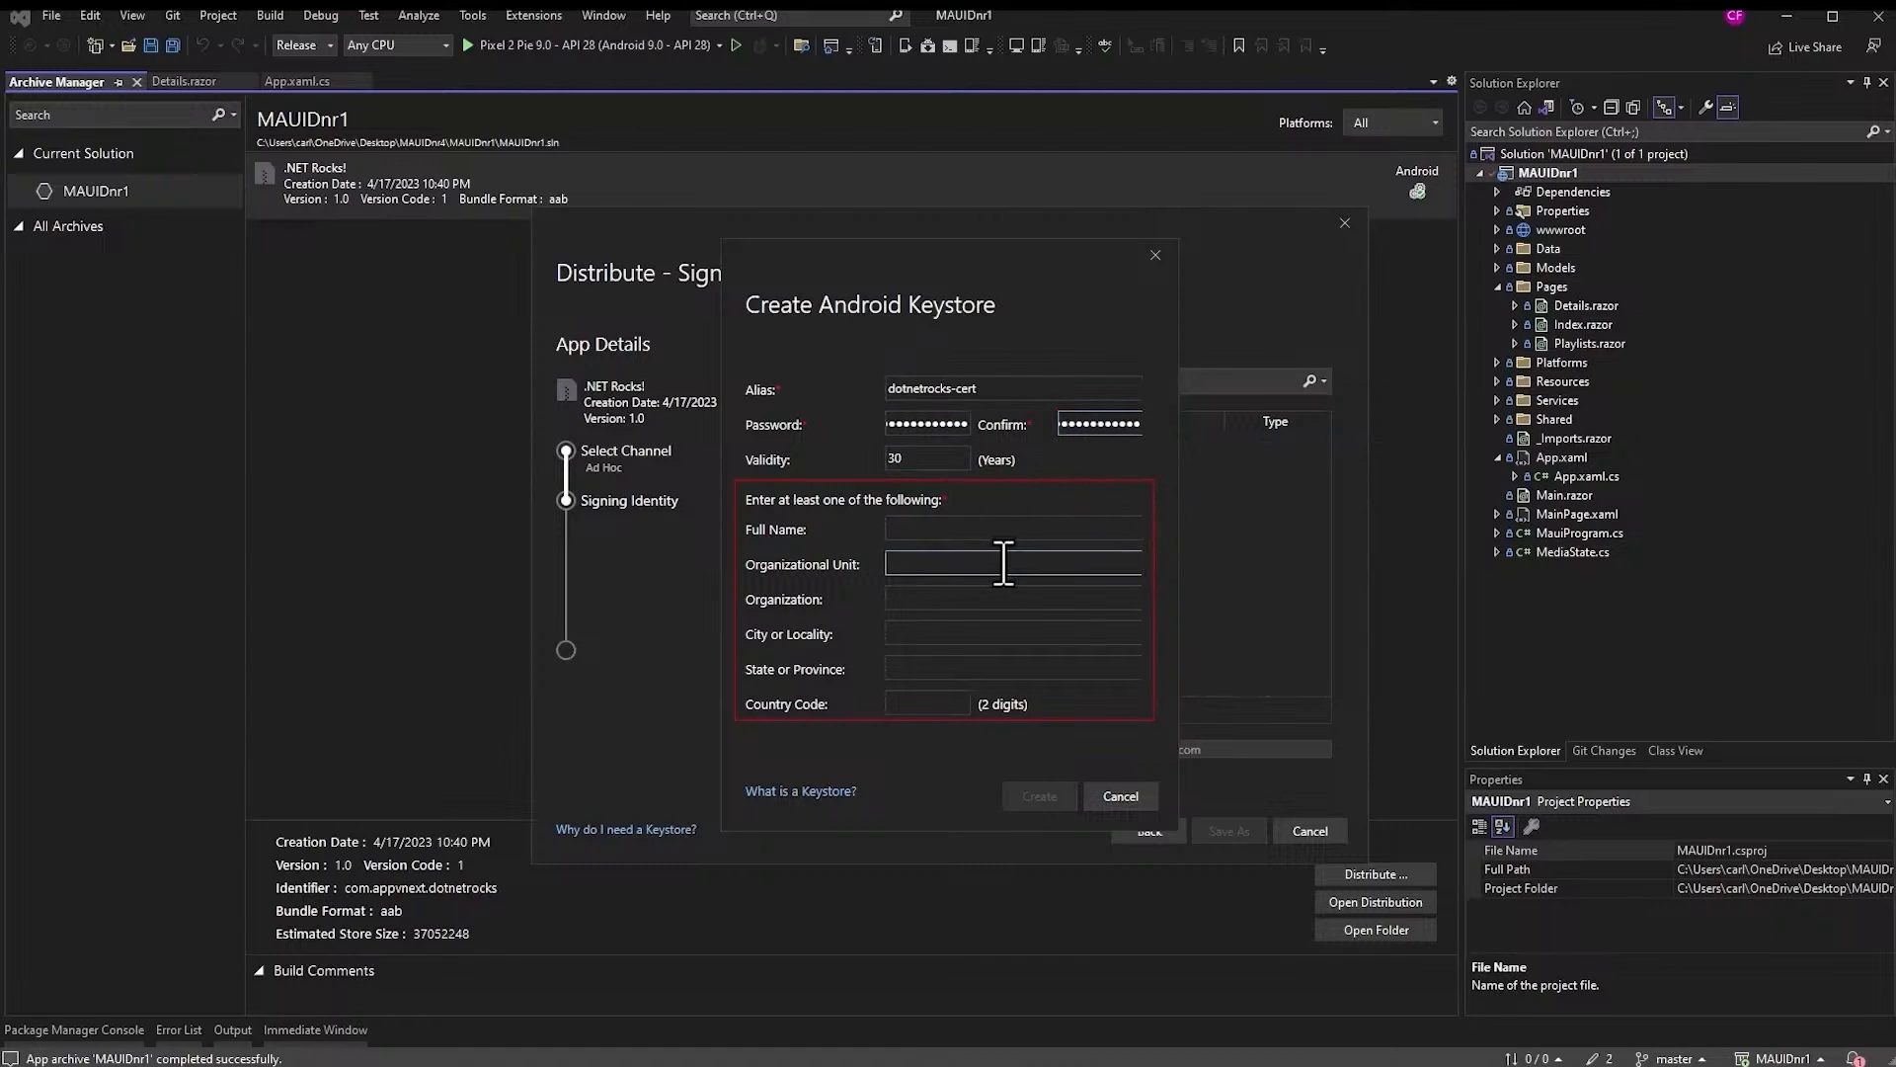
- Fill in the certificate owner's full name and organization name
left_click(1004, 598)
left_click(967, 530)
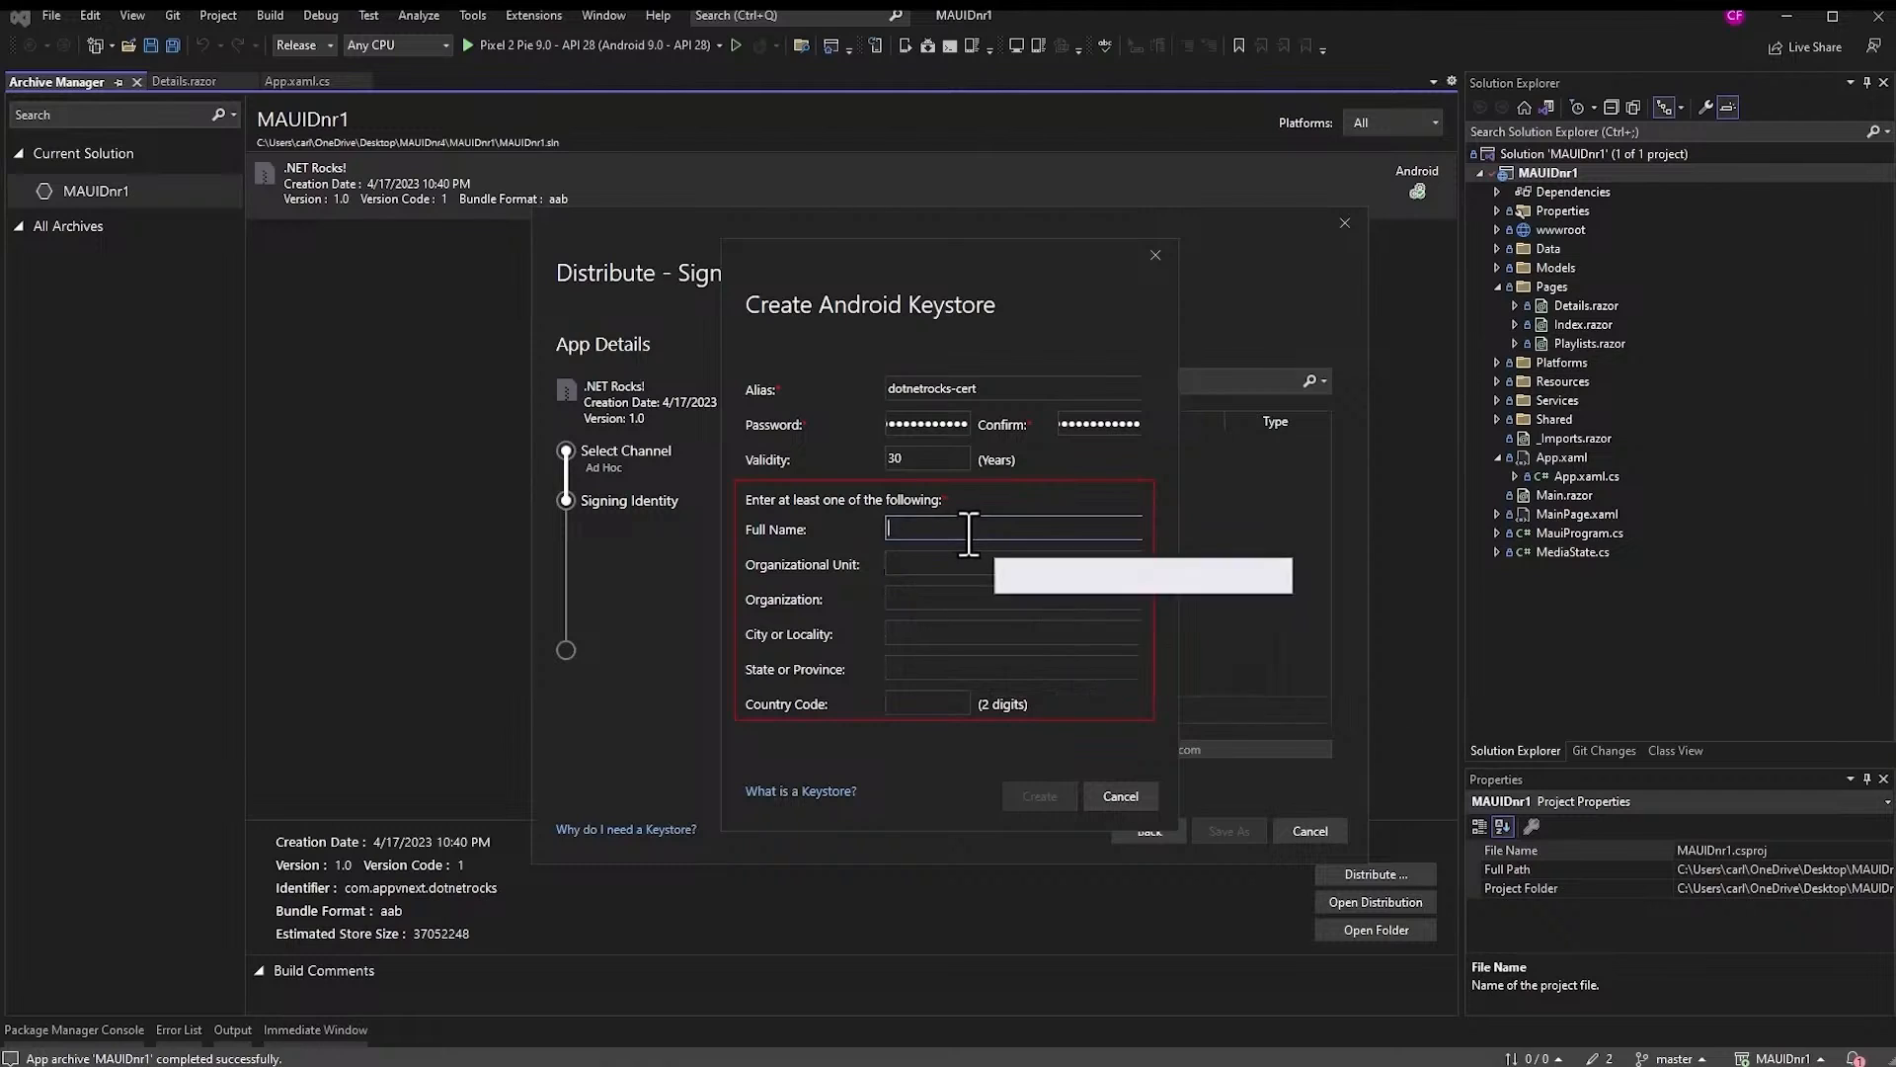
type("Carl Franklin")
left_click(940, 599)
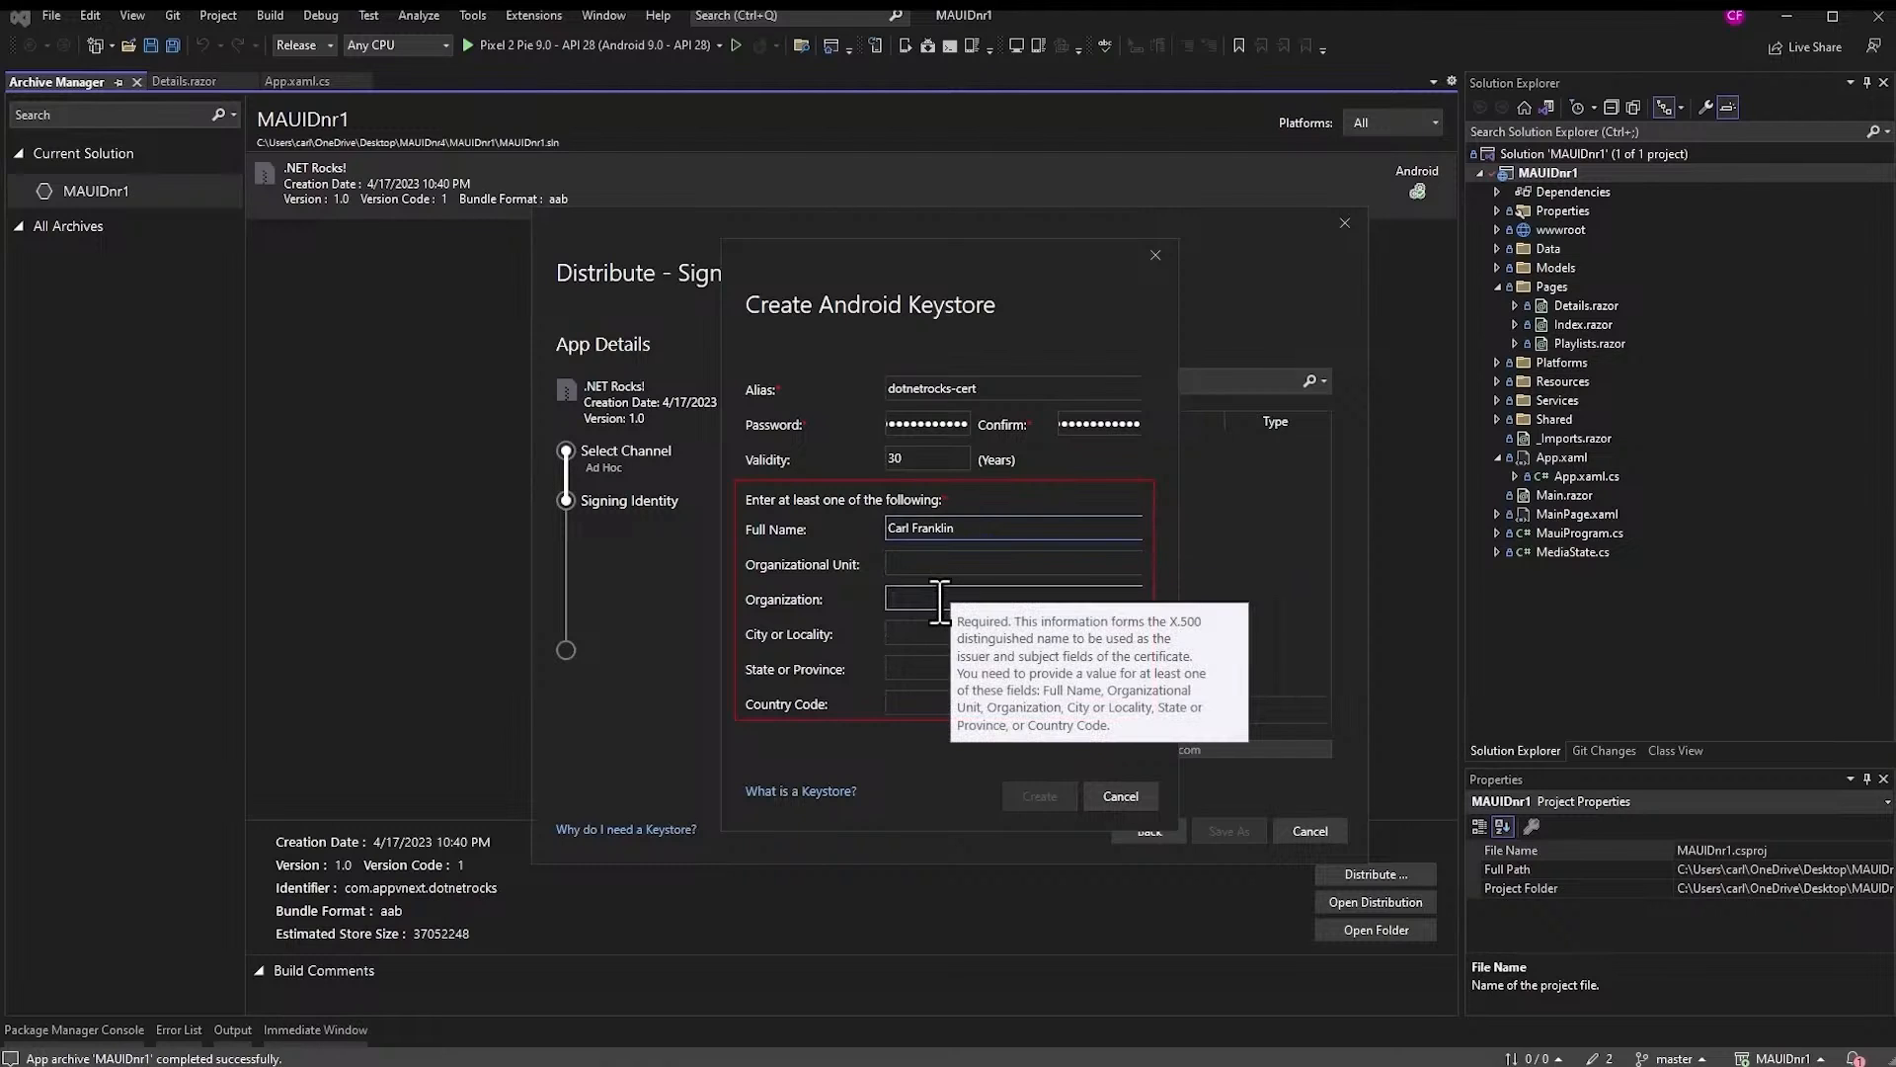
type("Carl Franklin")
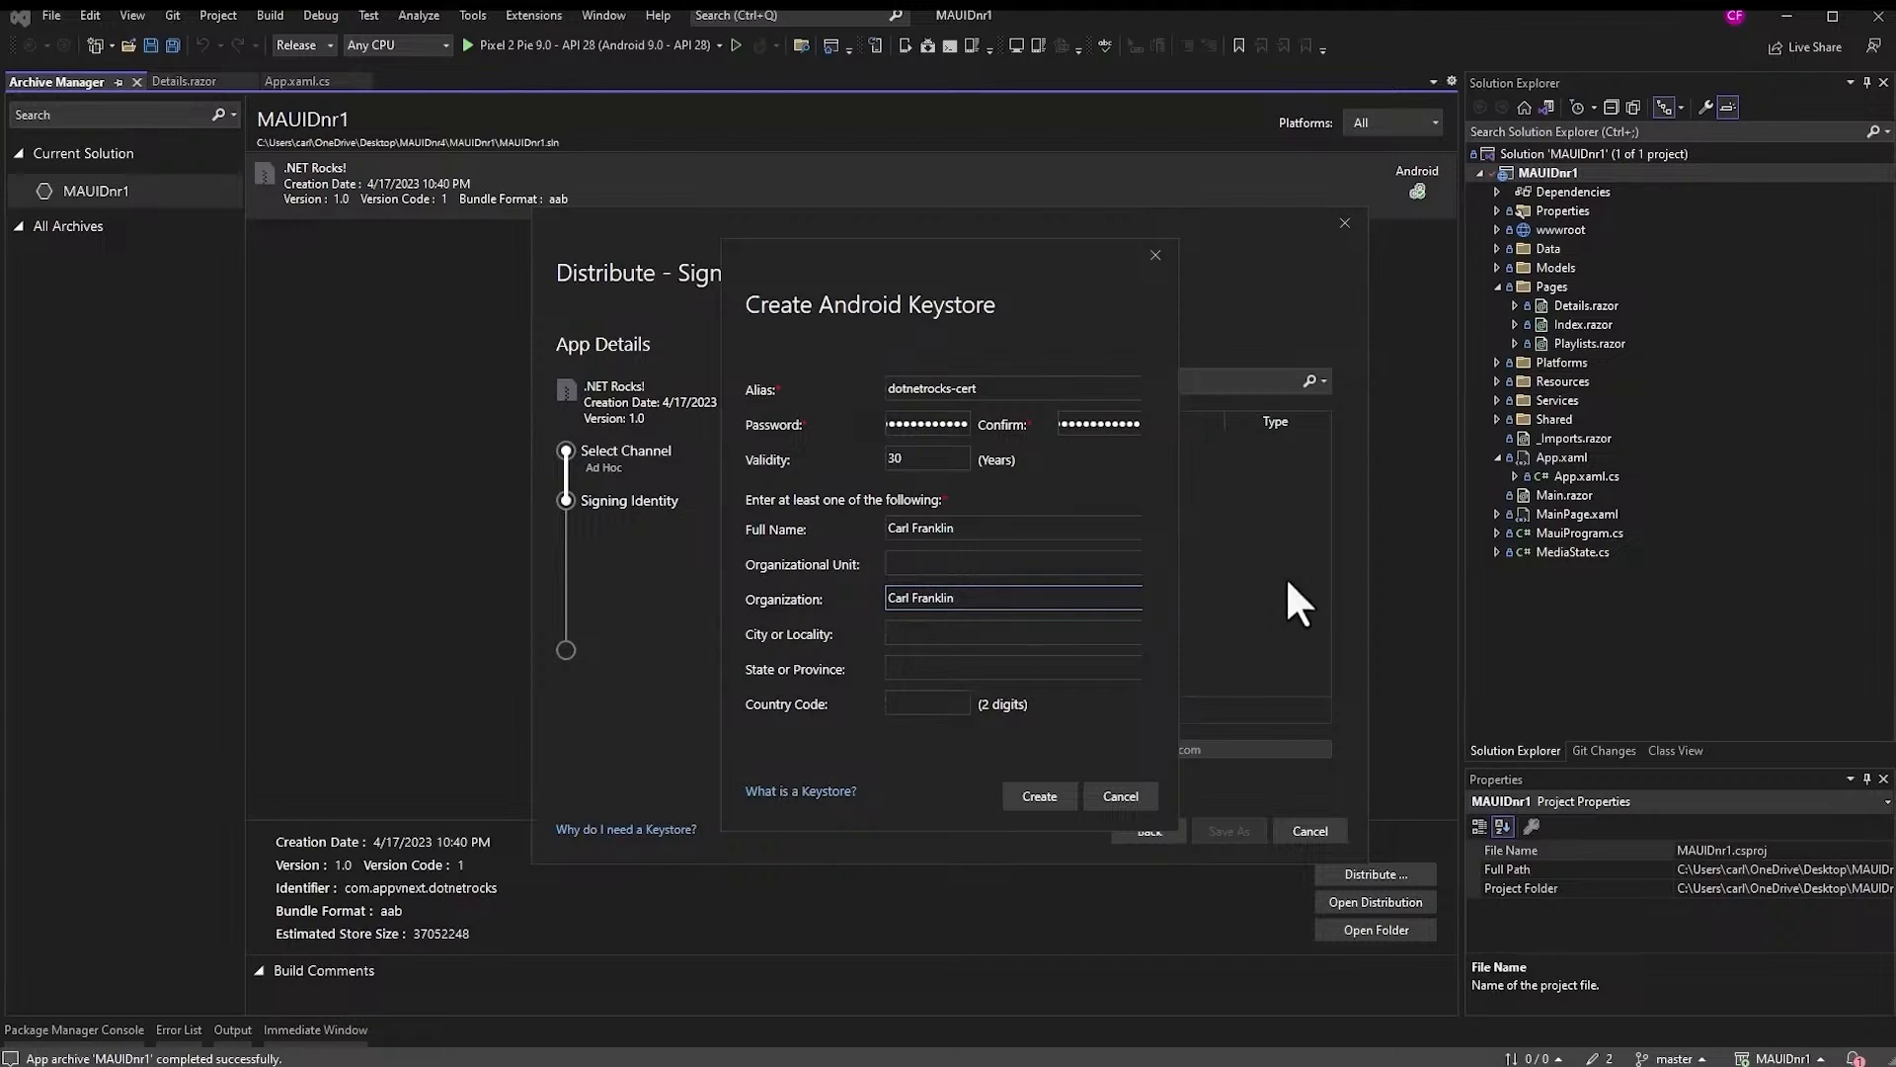
- Set organizational unit 'admin', city New London, state CT and country code US
left_click(1037, 563)
type("admin")
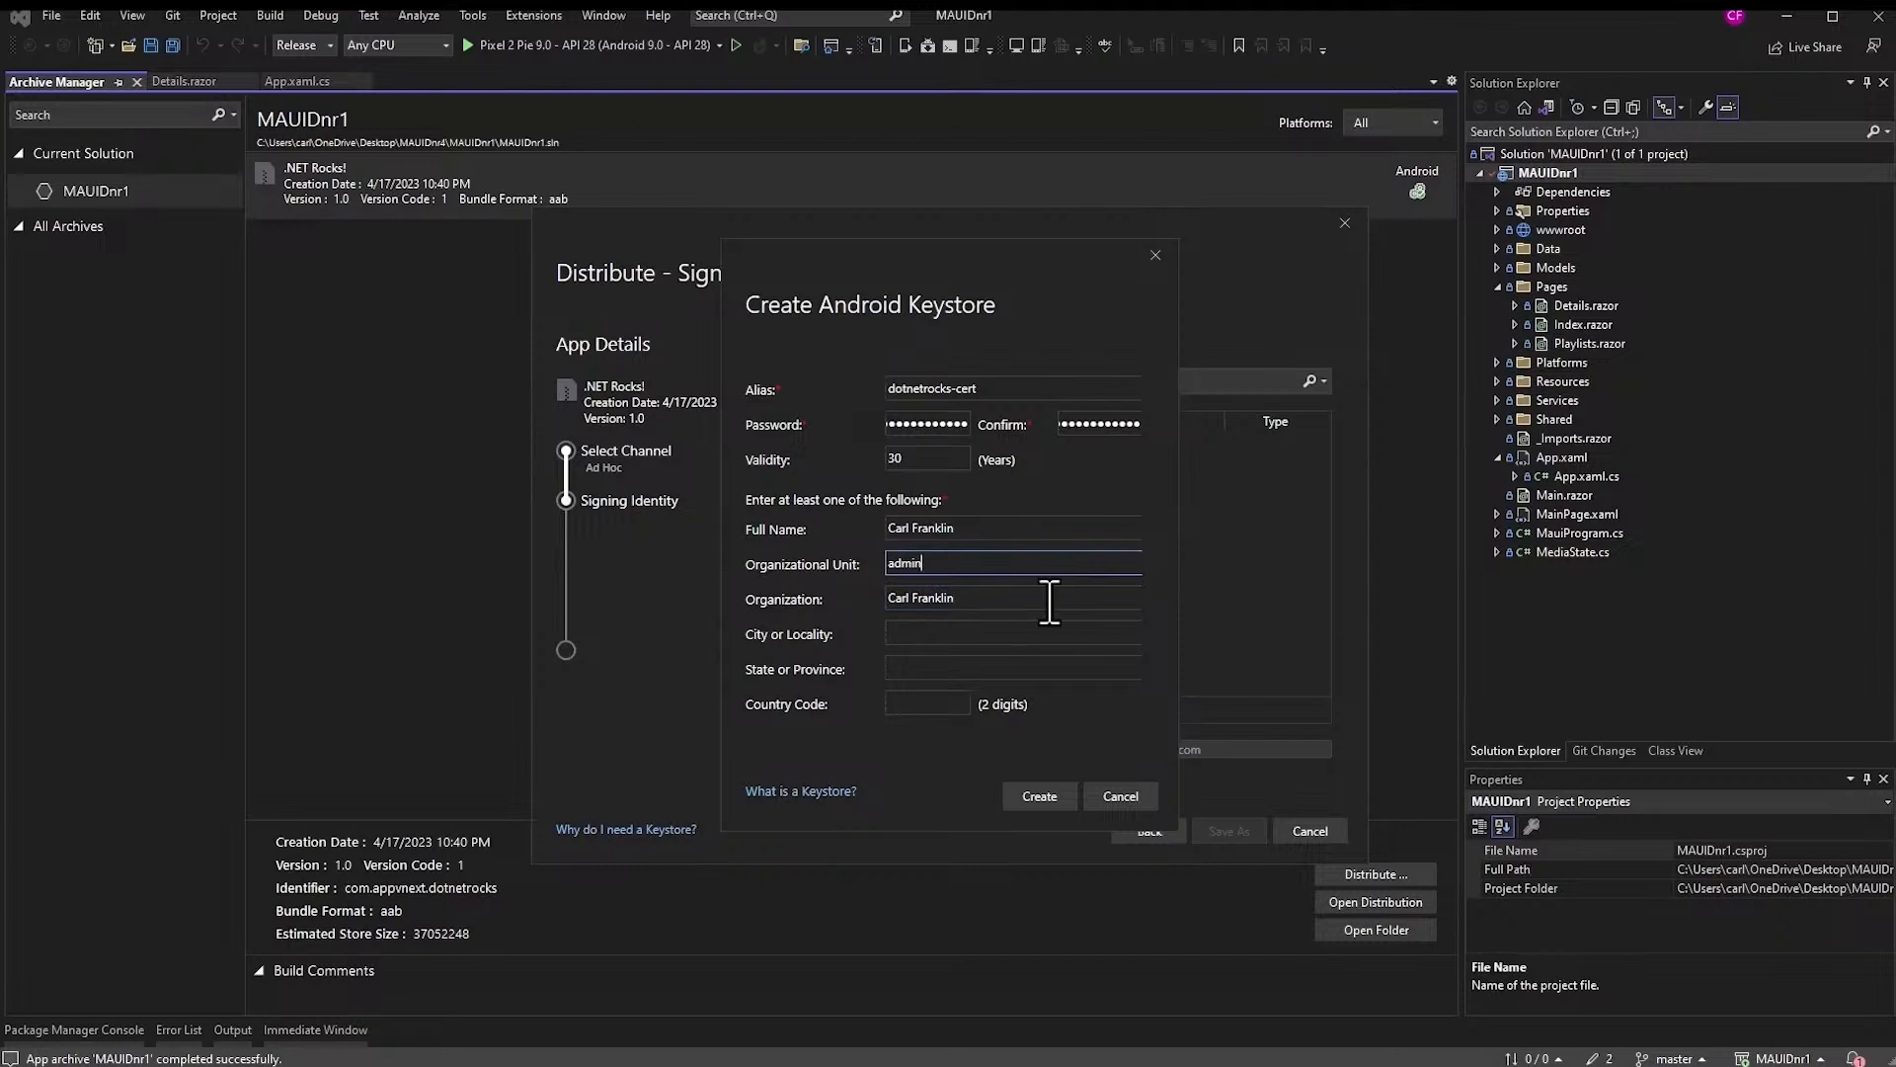
left_click(1015, 637)
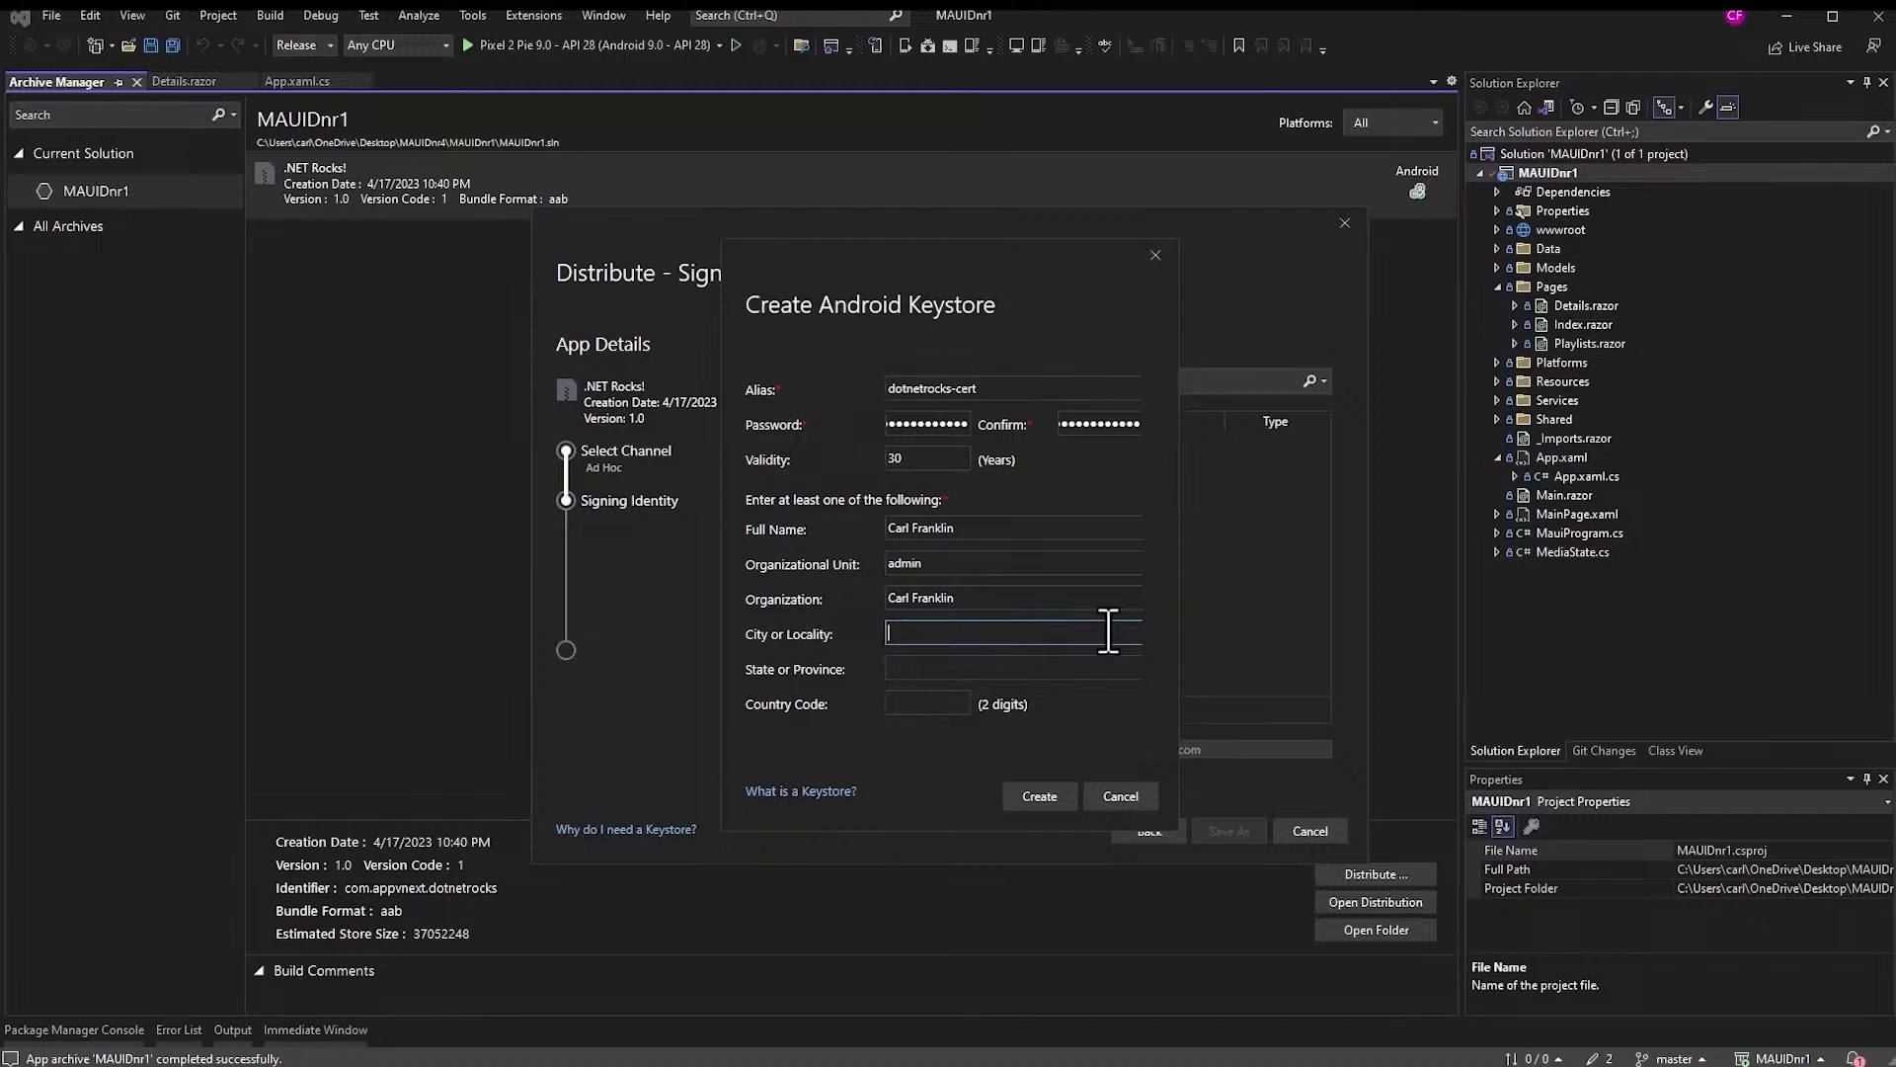
type("New London")
key("Tab")
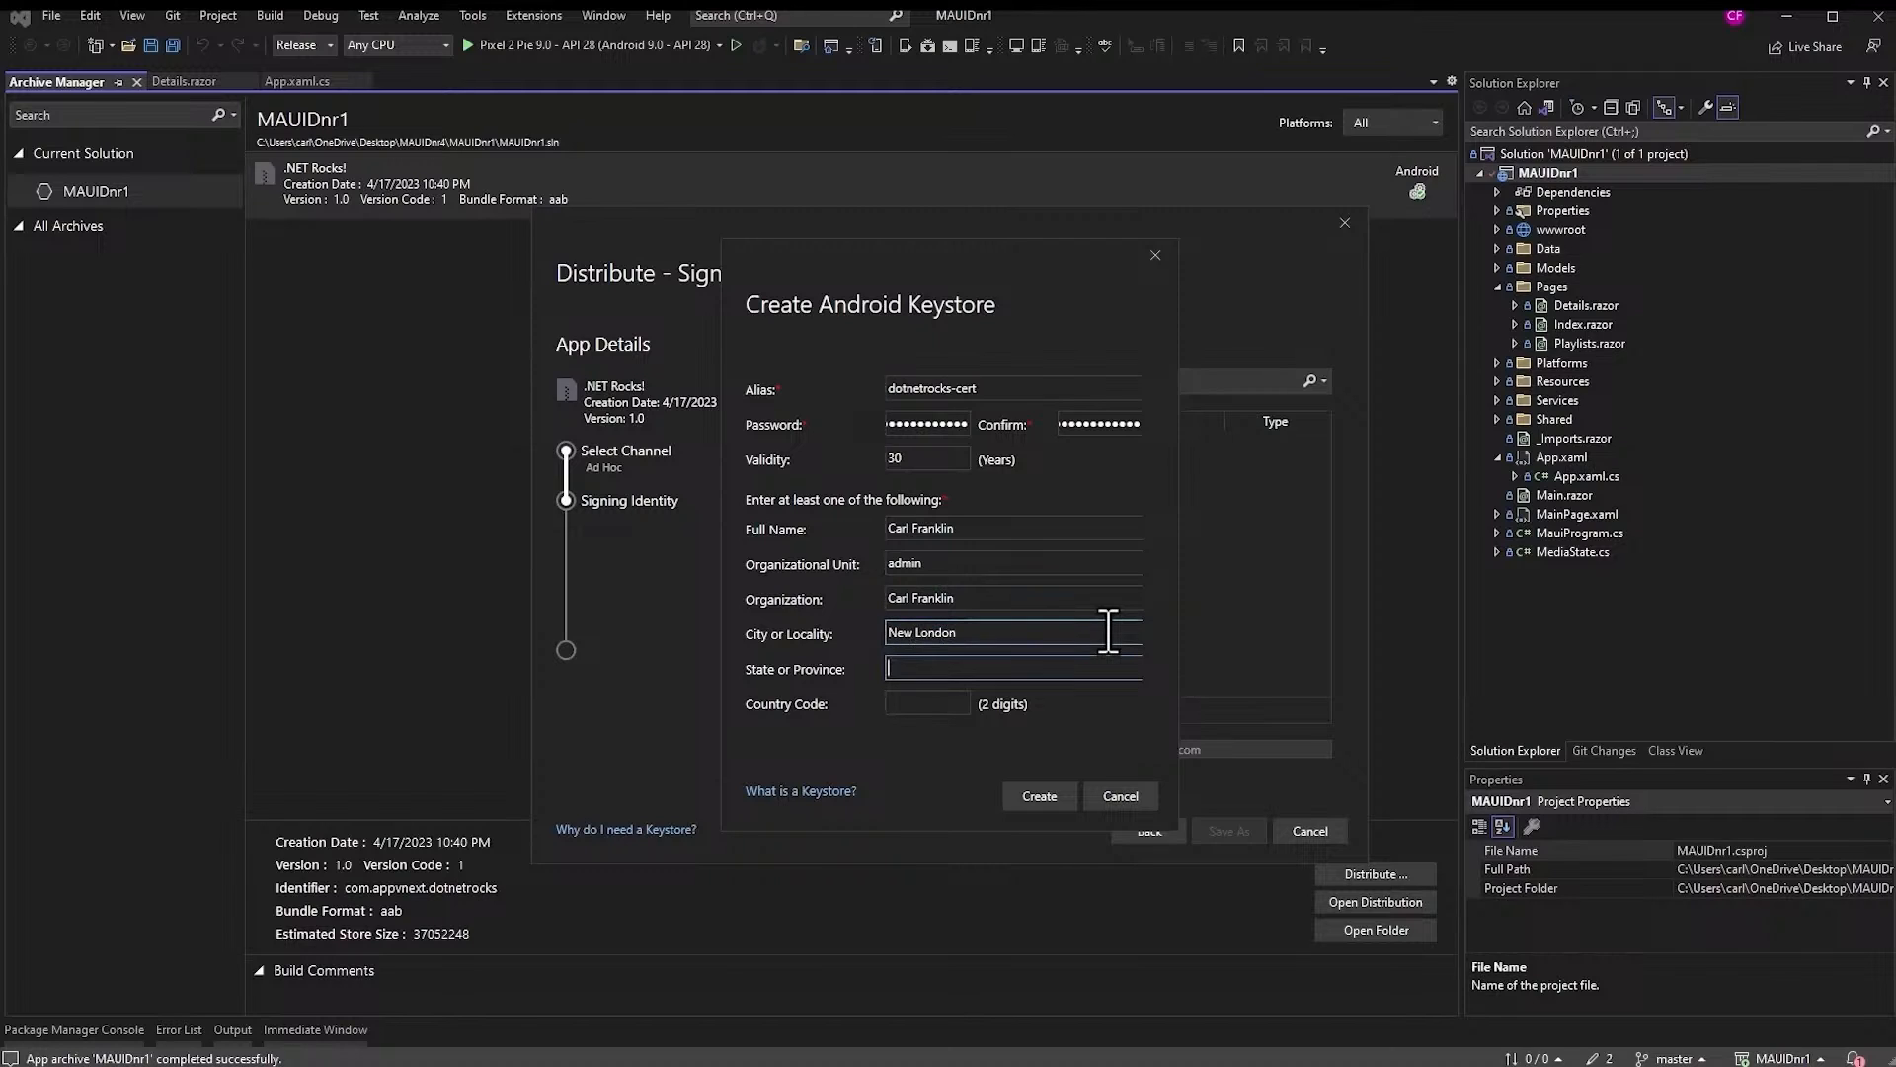
type("CT")
key("Tab")
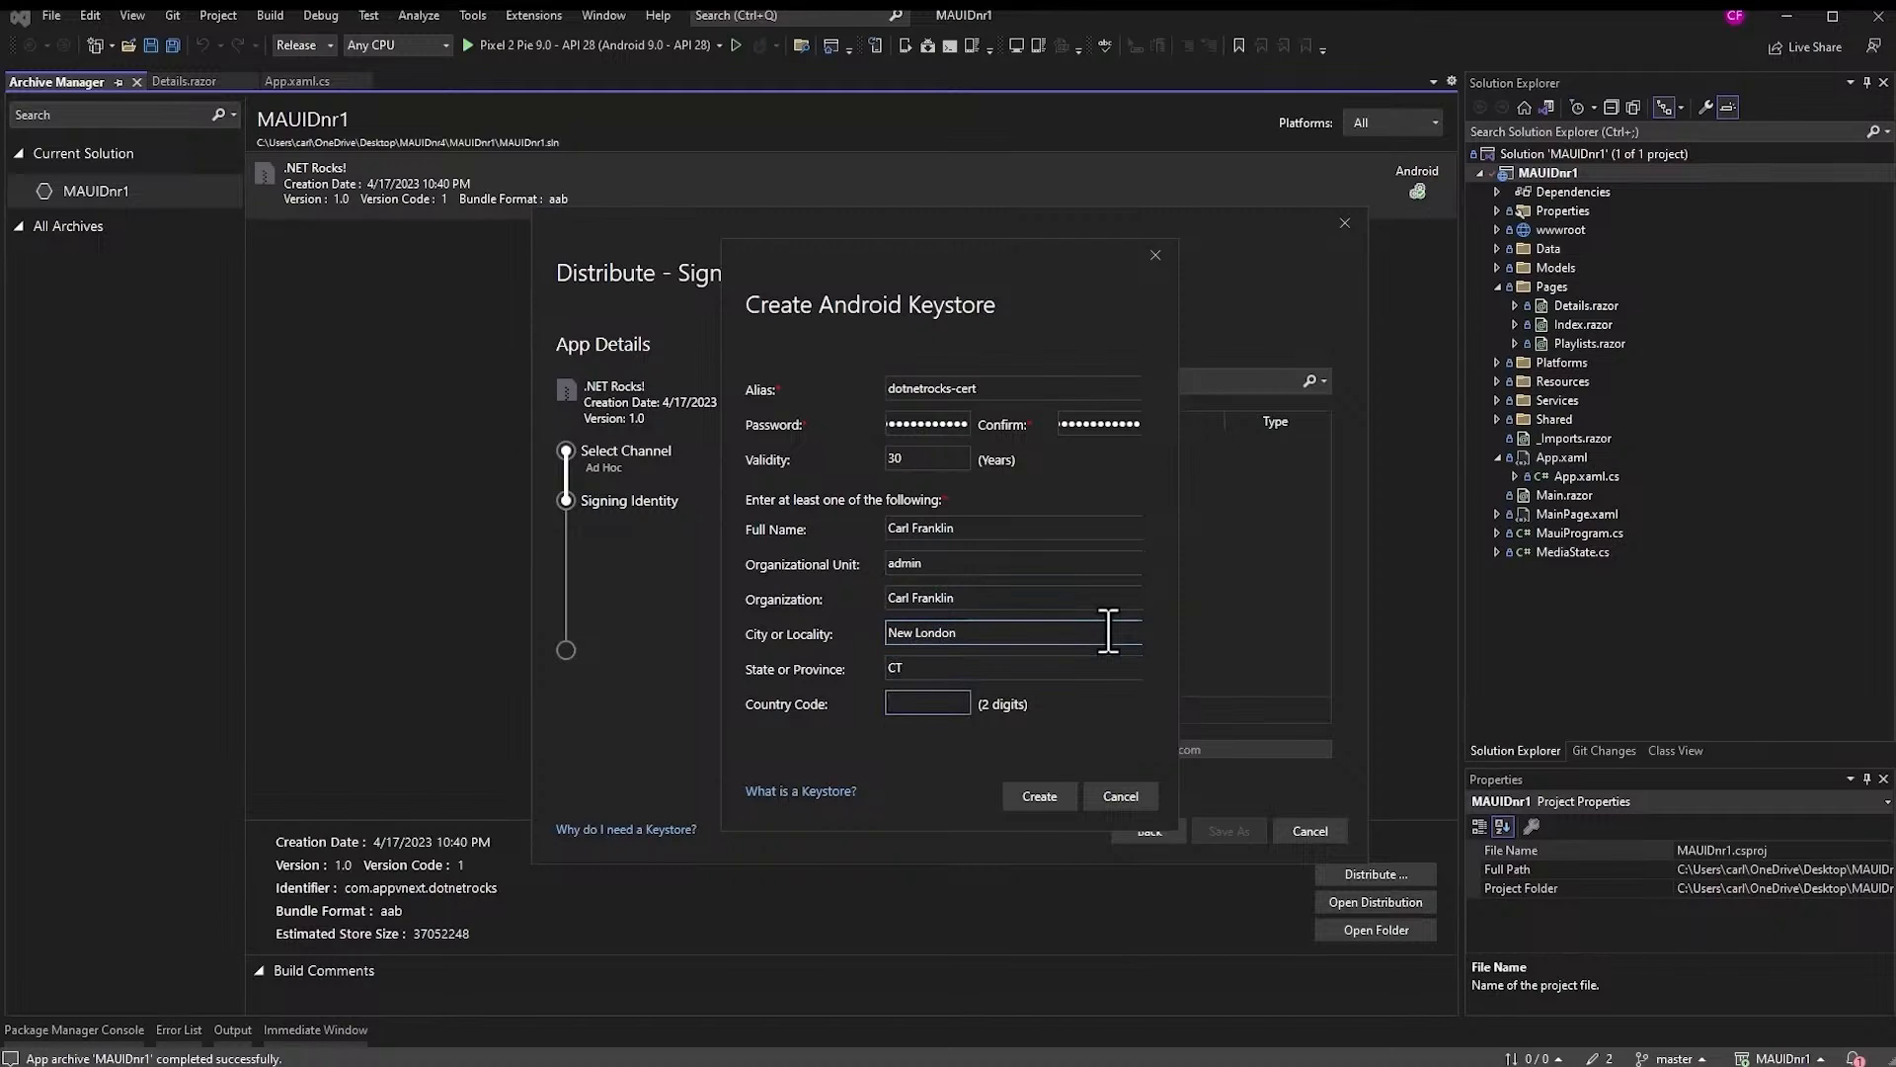
type("US")
- Create the keystore, select dotnetrocks-cert, and save the .aab, replacing the existing file
left_click(1042, 798)
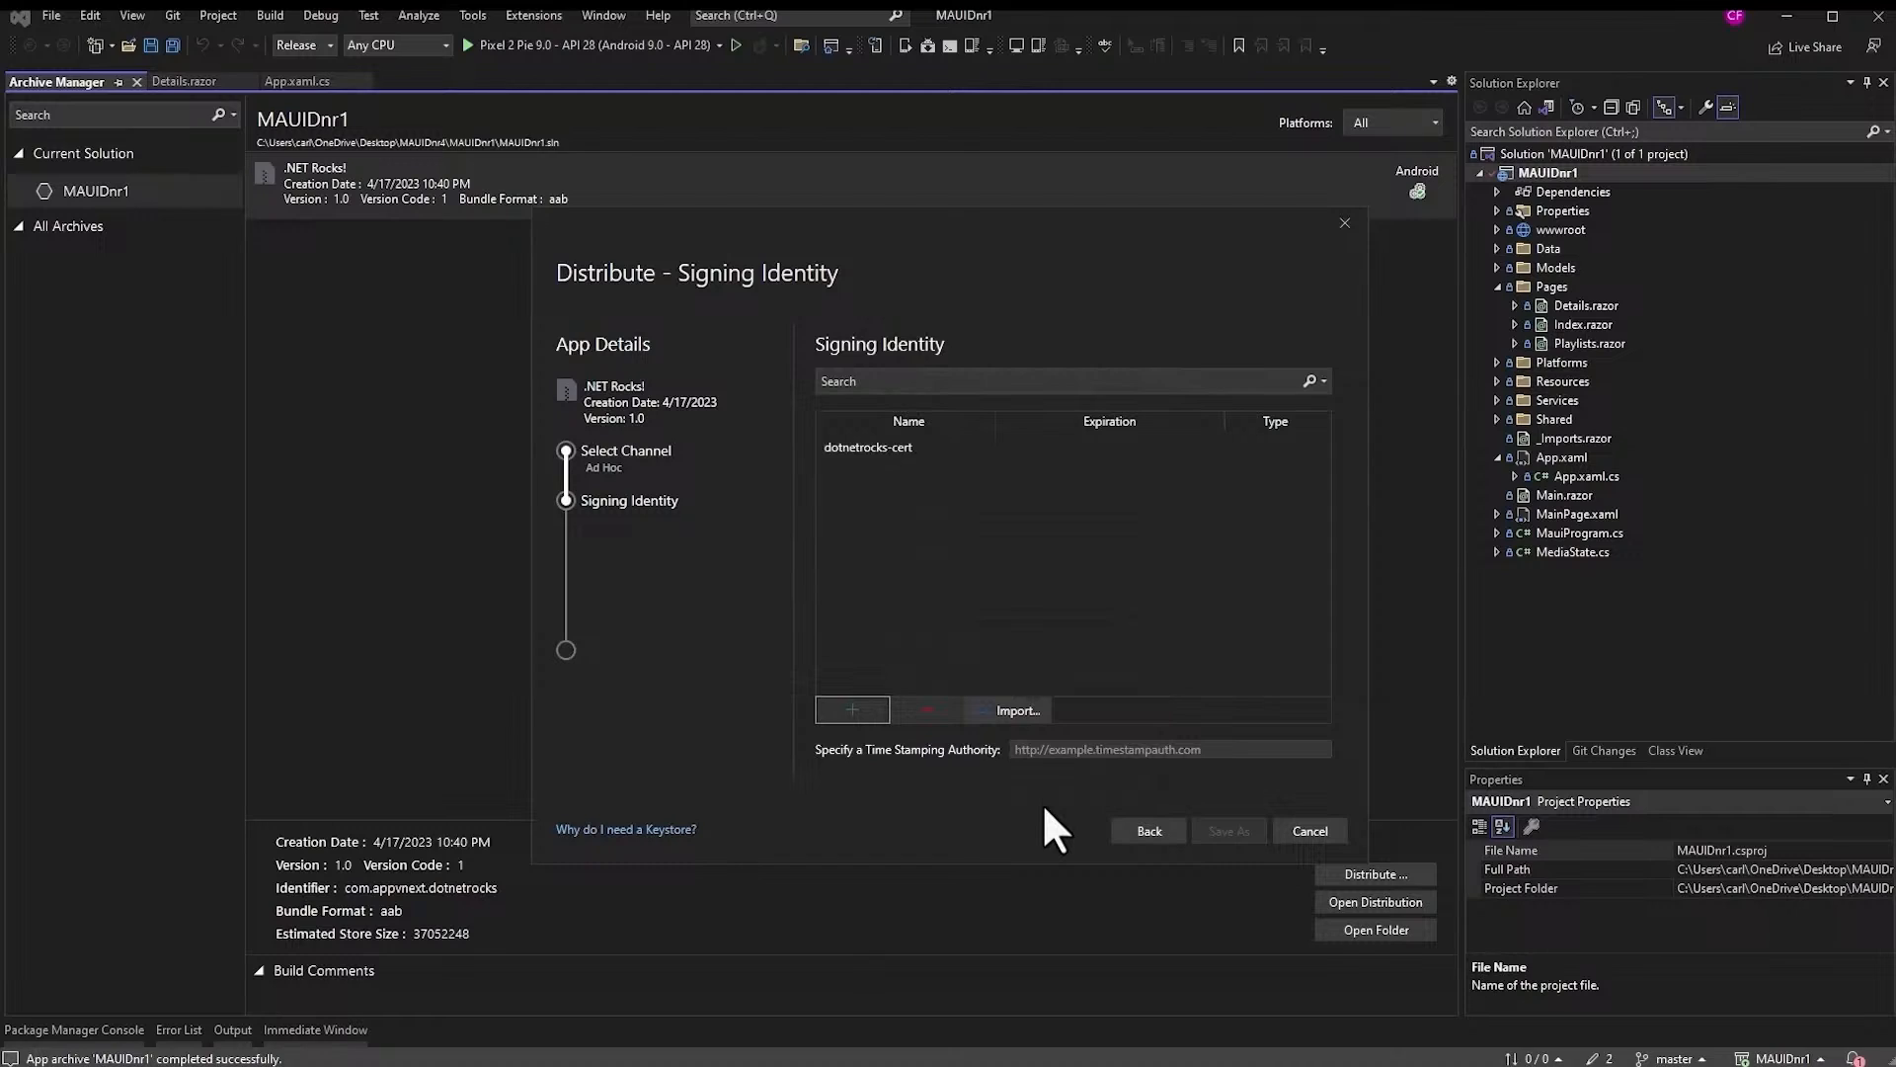
left_click(855, 450)
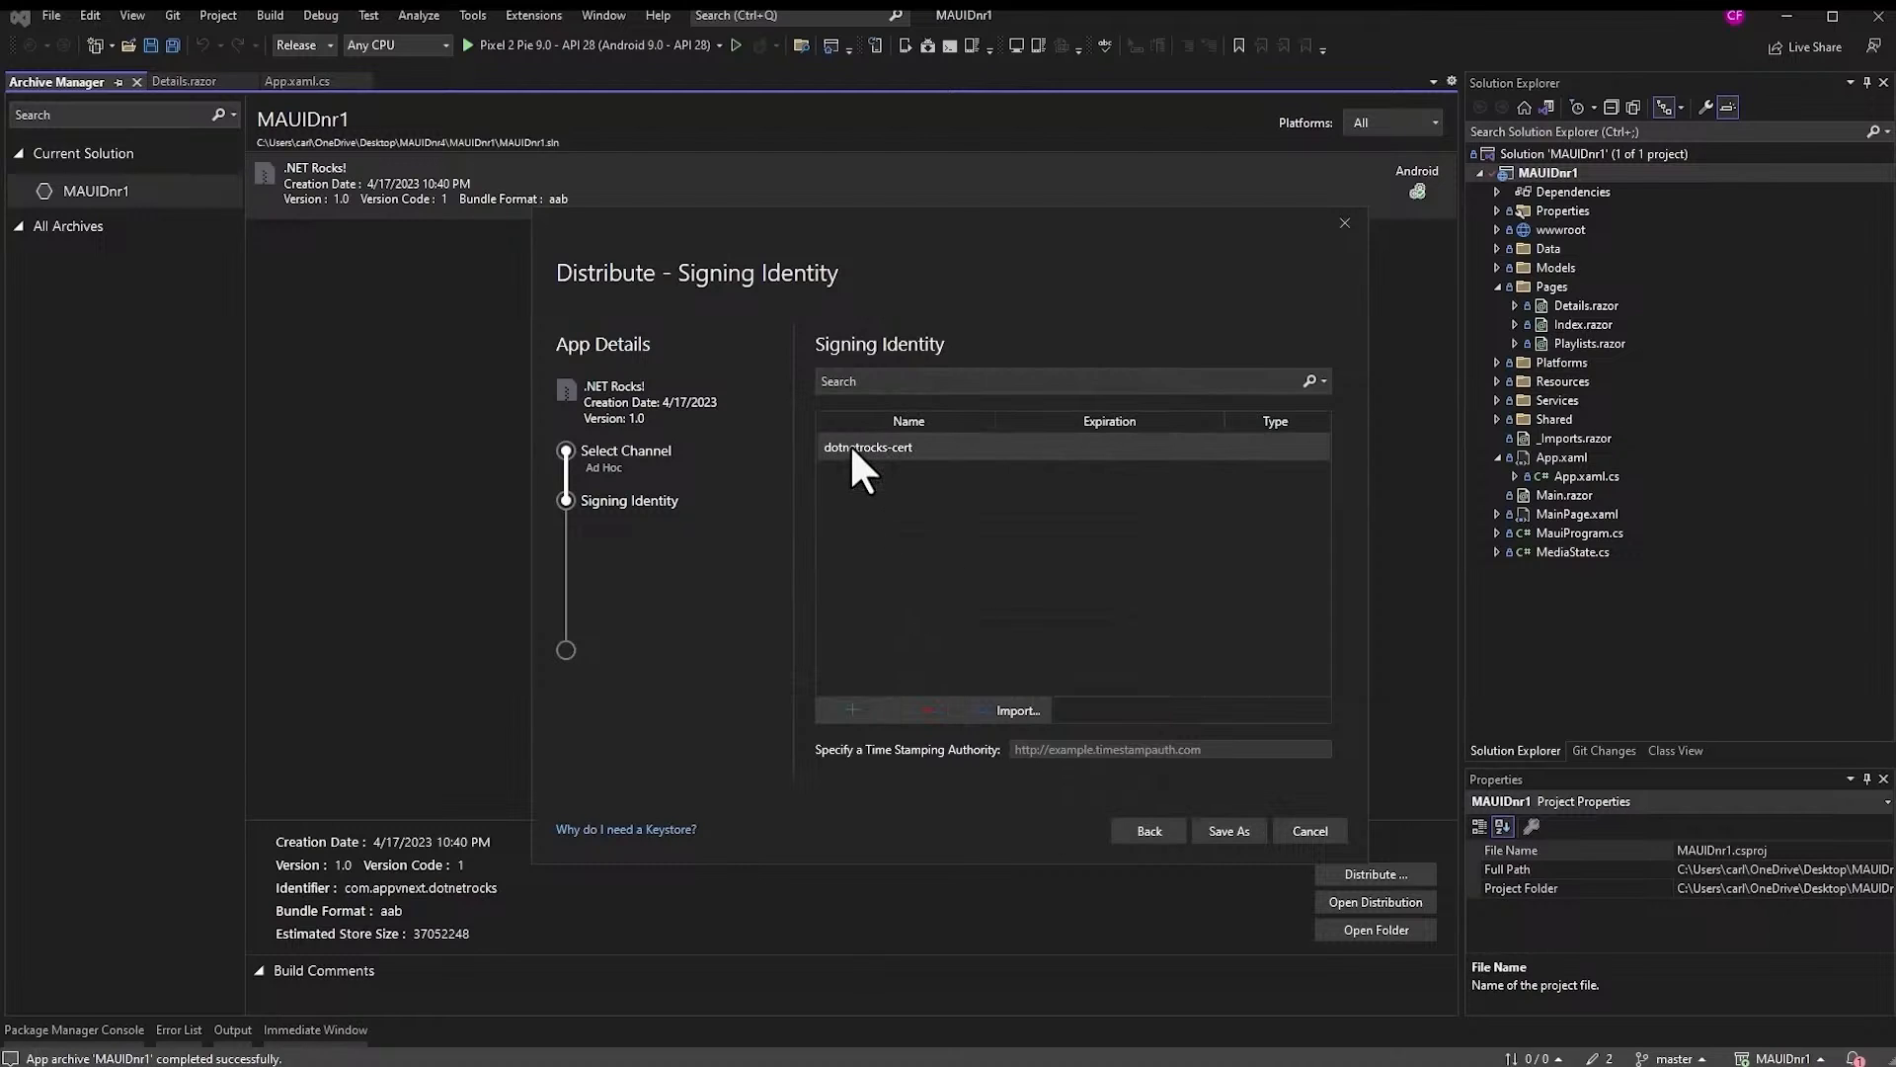
left_click(1229, 830)
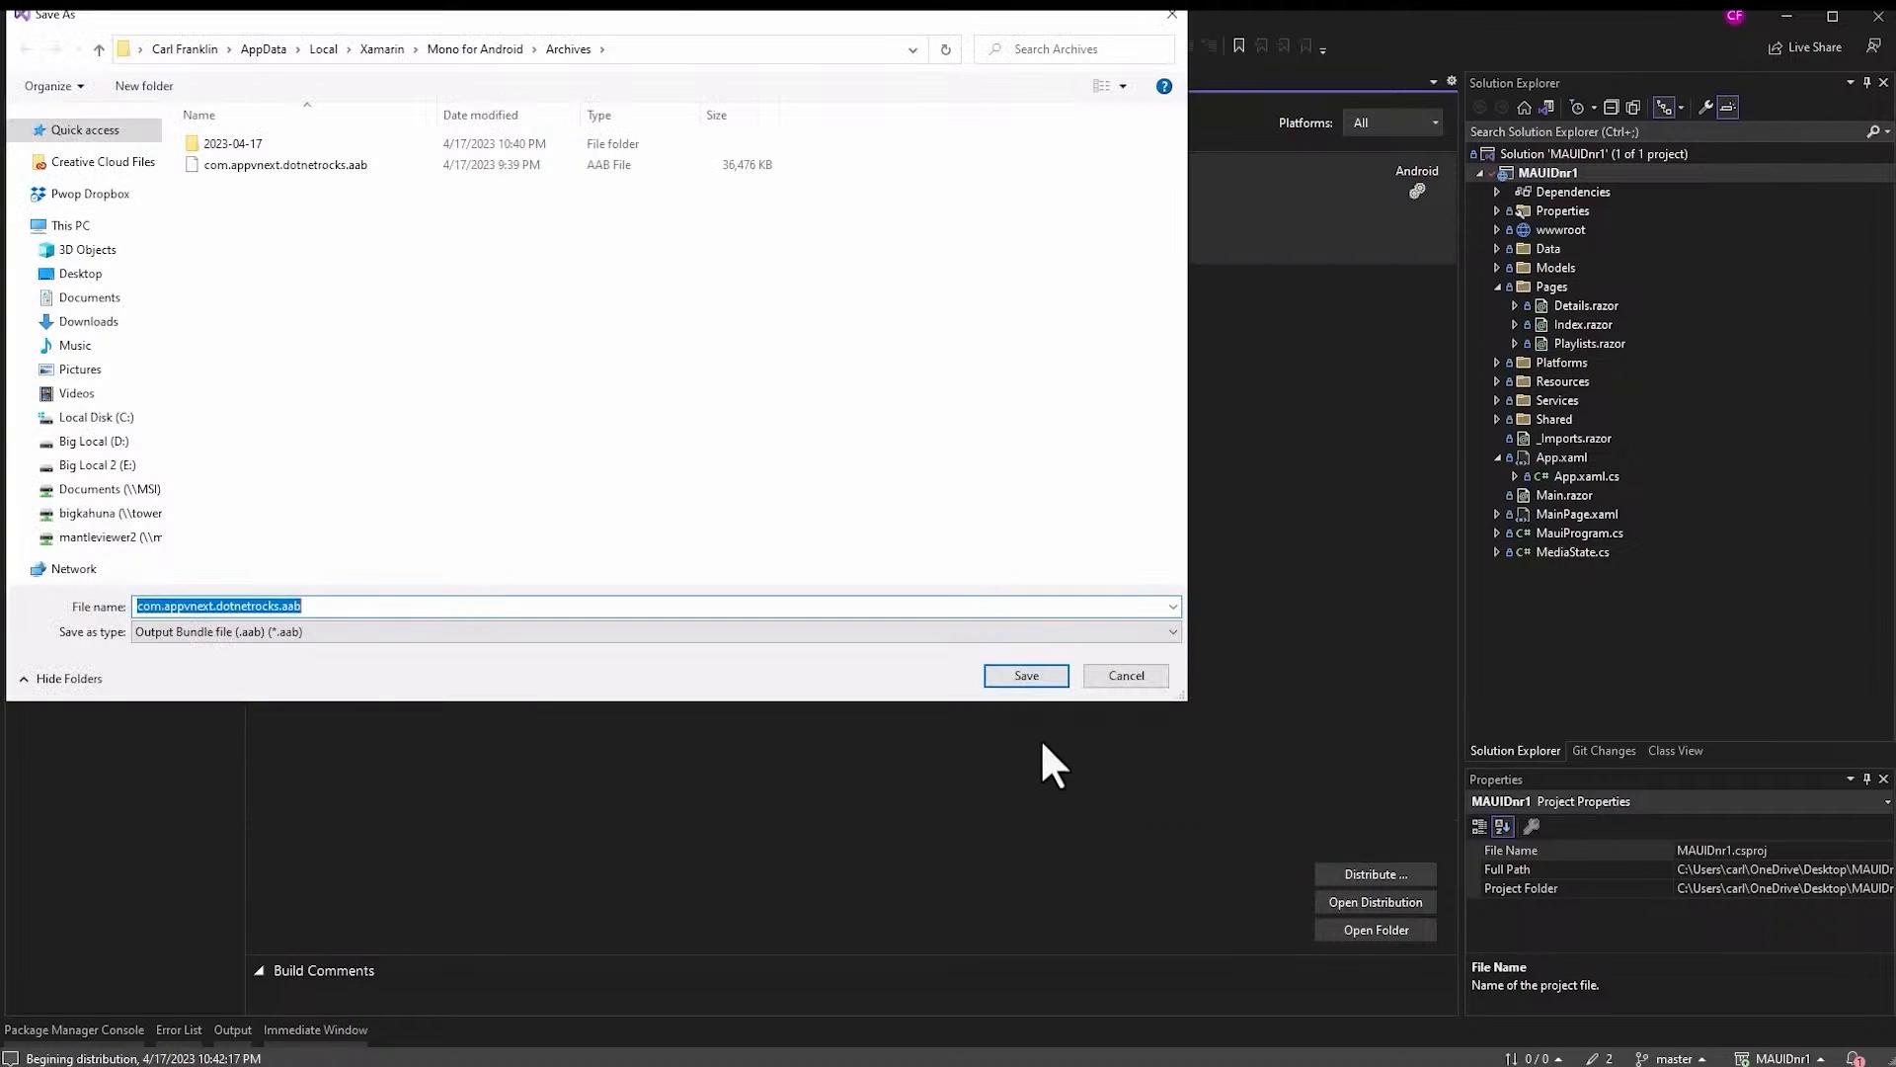
left_click(1027, 677)
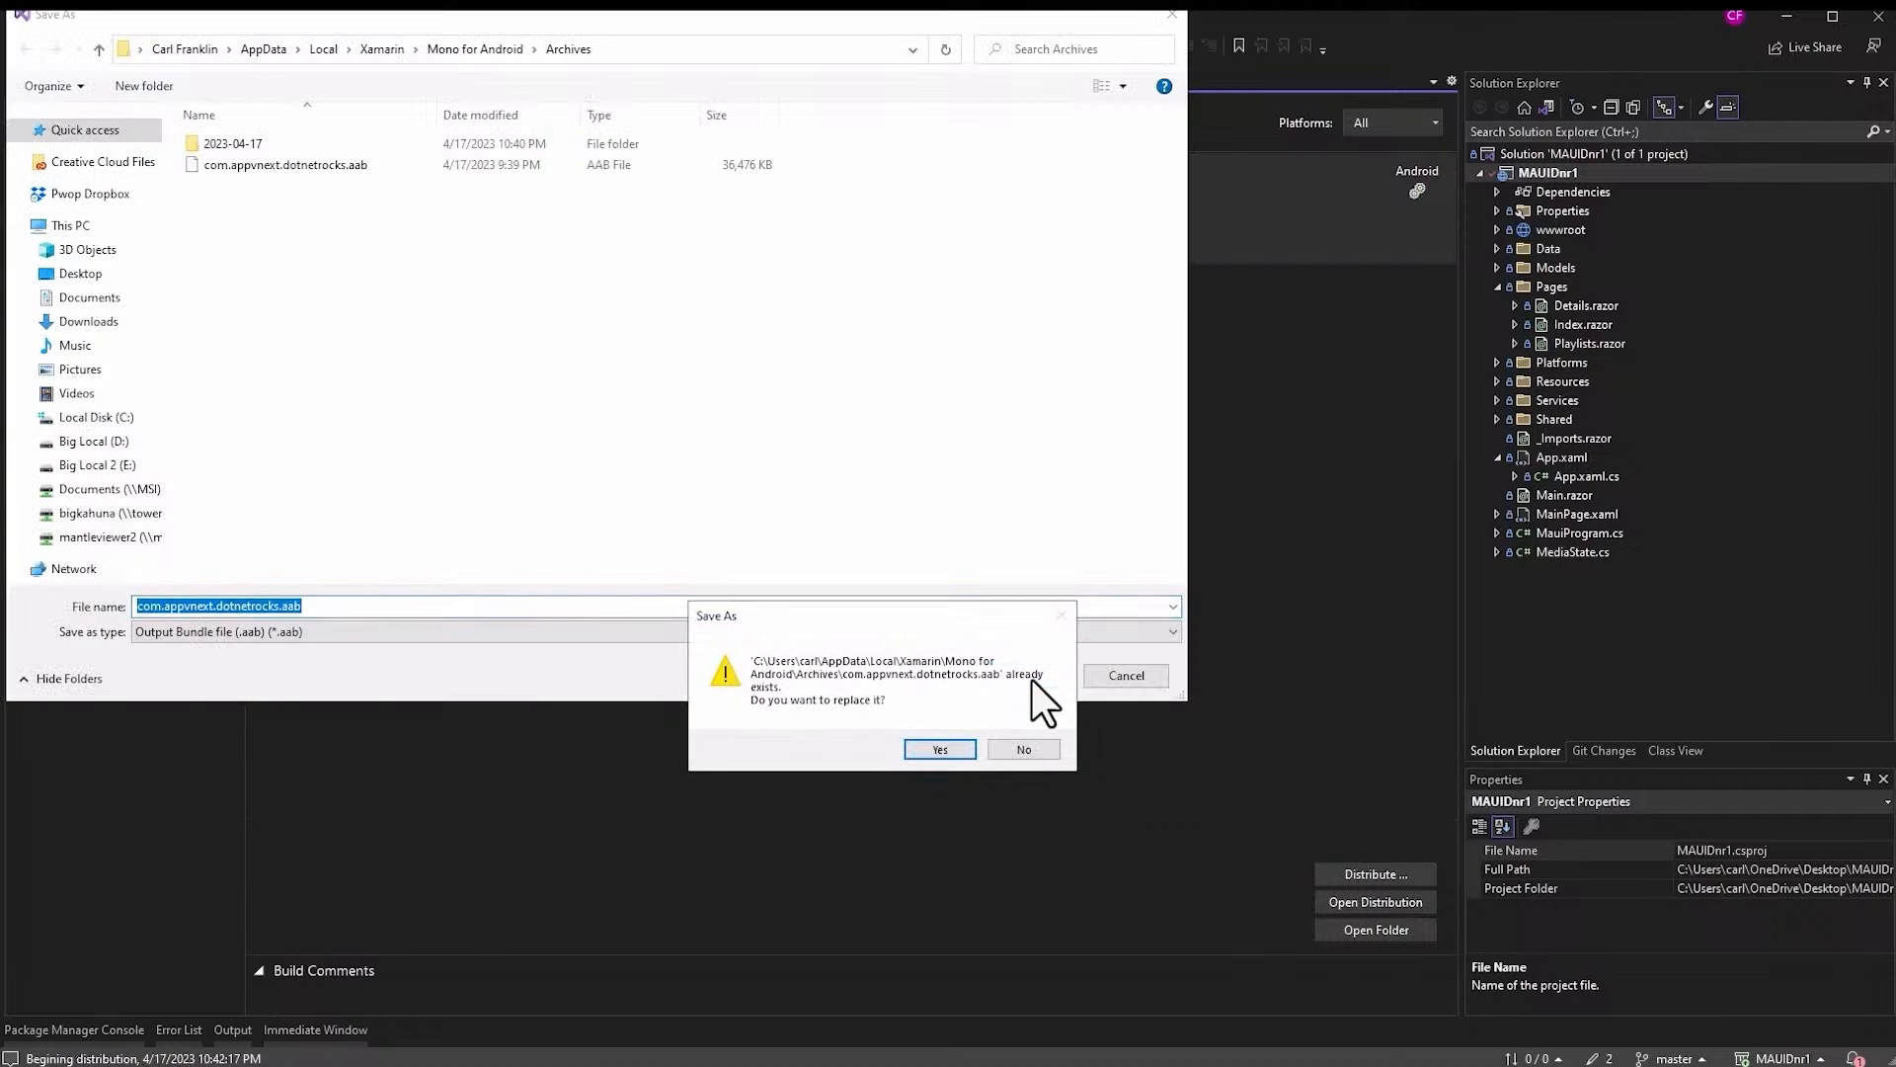
left_click(950, 751)
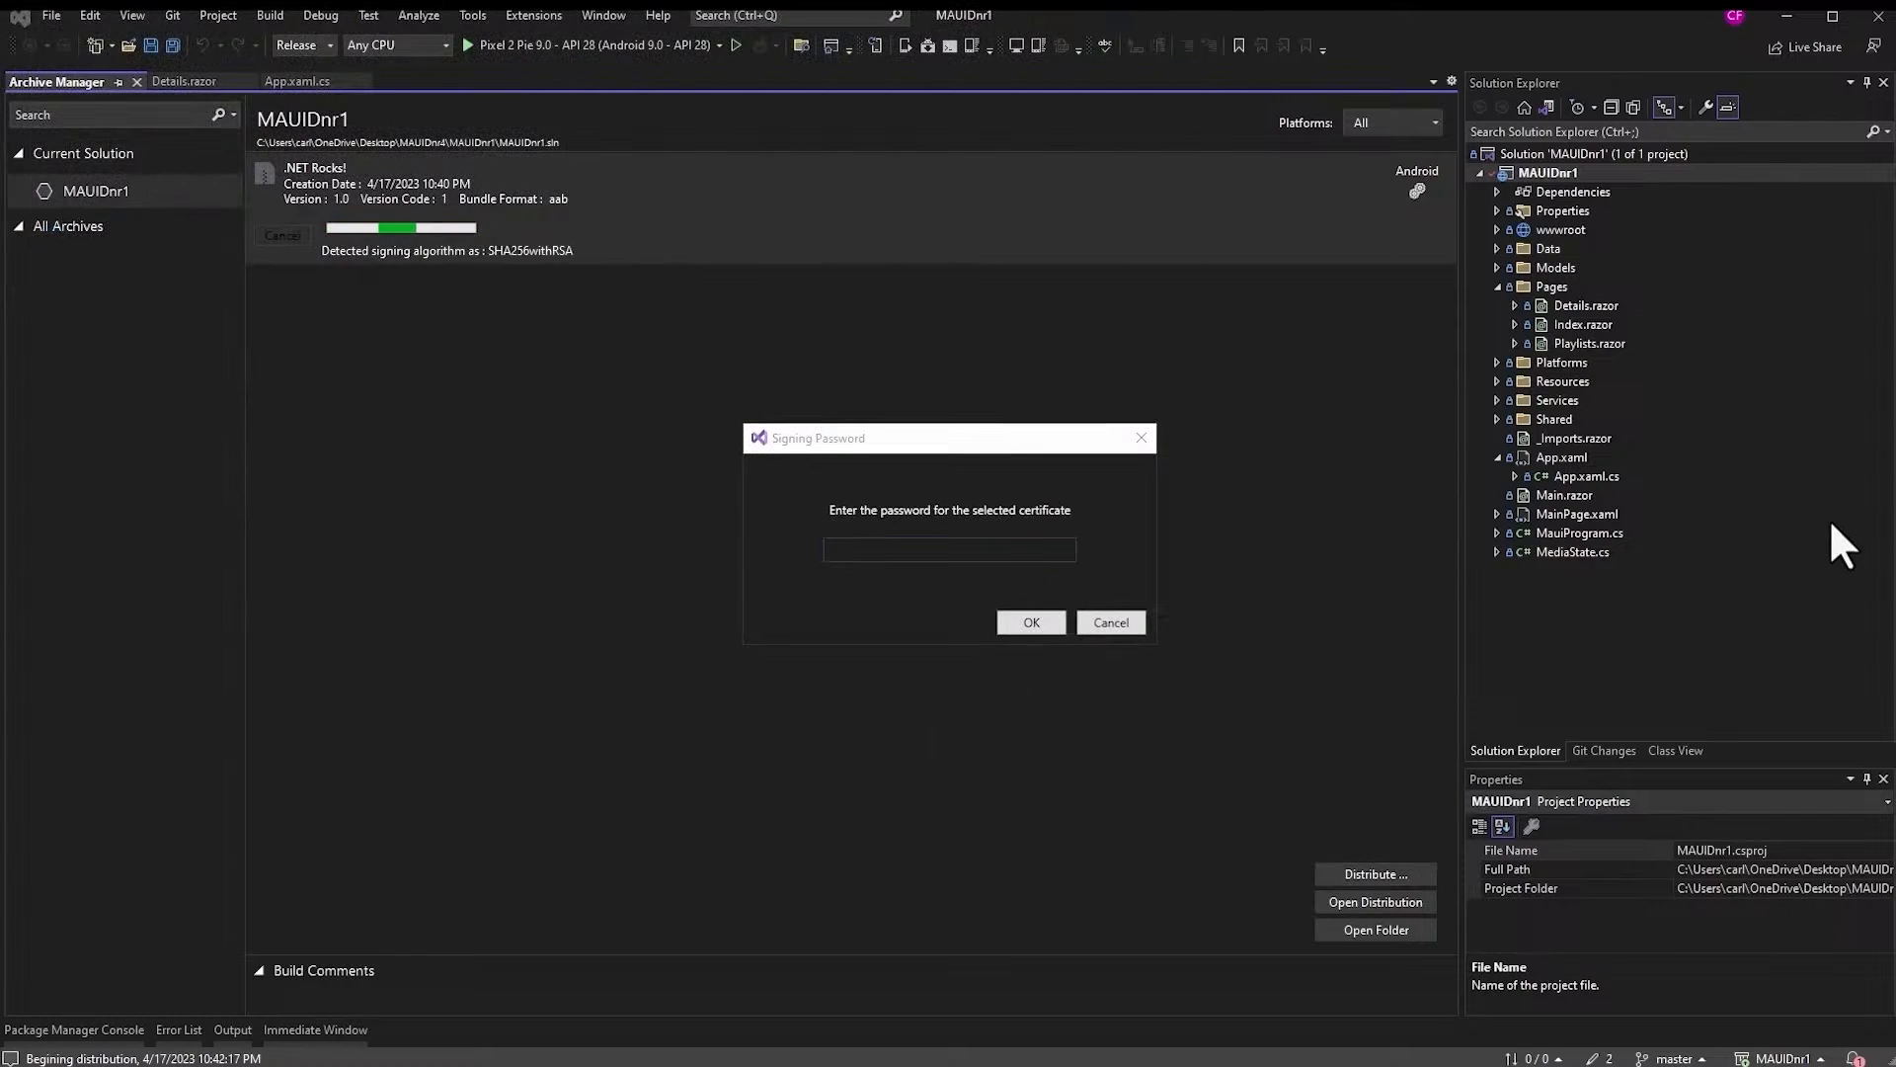
- Enter the certificate password to sign the bundle and finish publishing
left_click(889, 550)
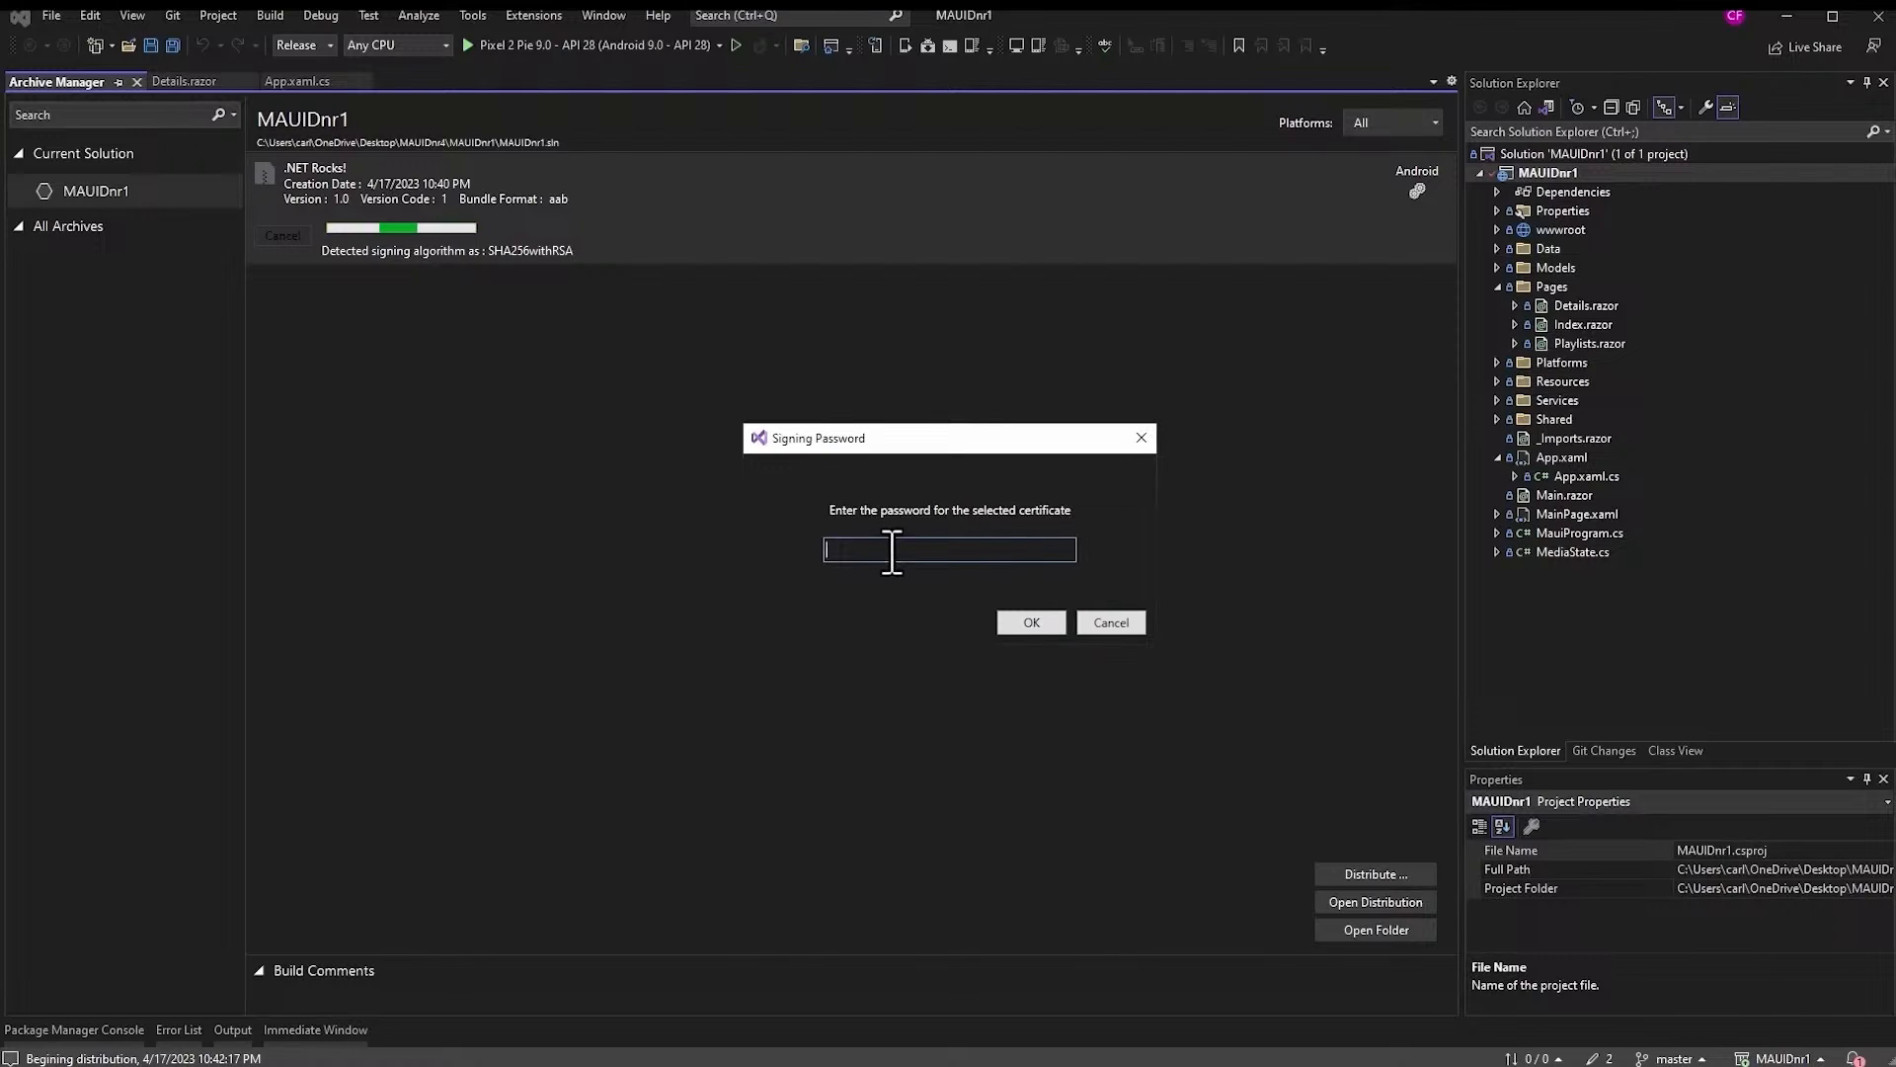
key("ctrl+v")
left_click(1031, 623)
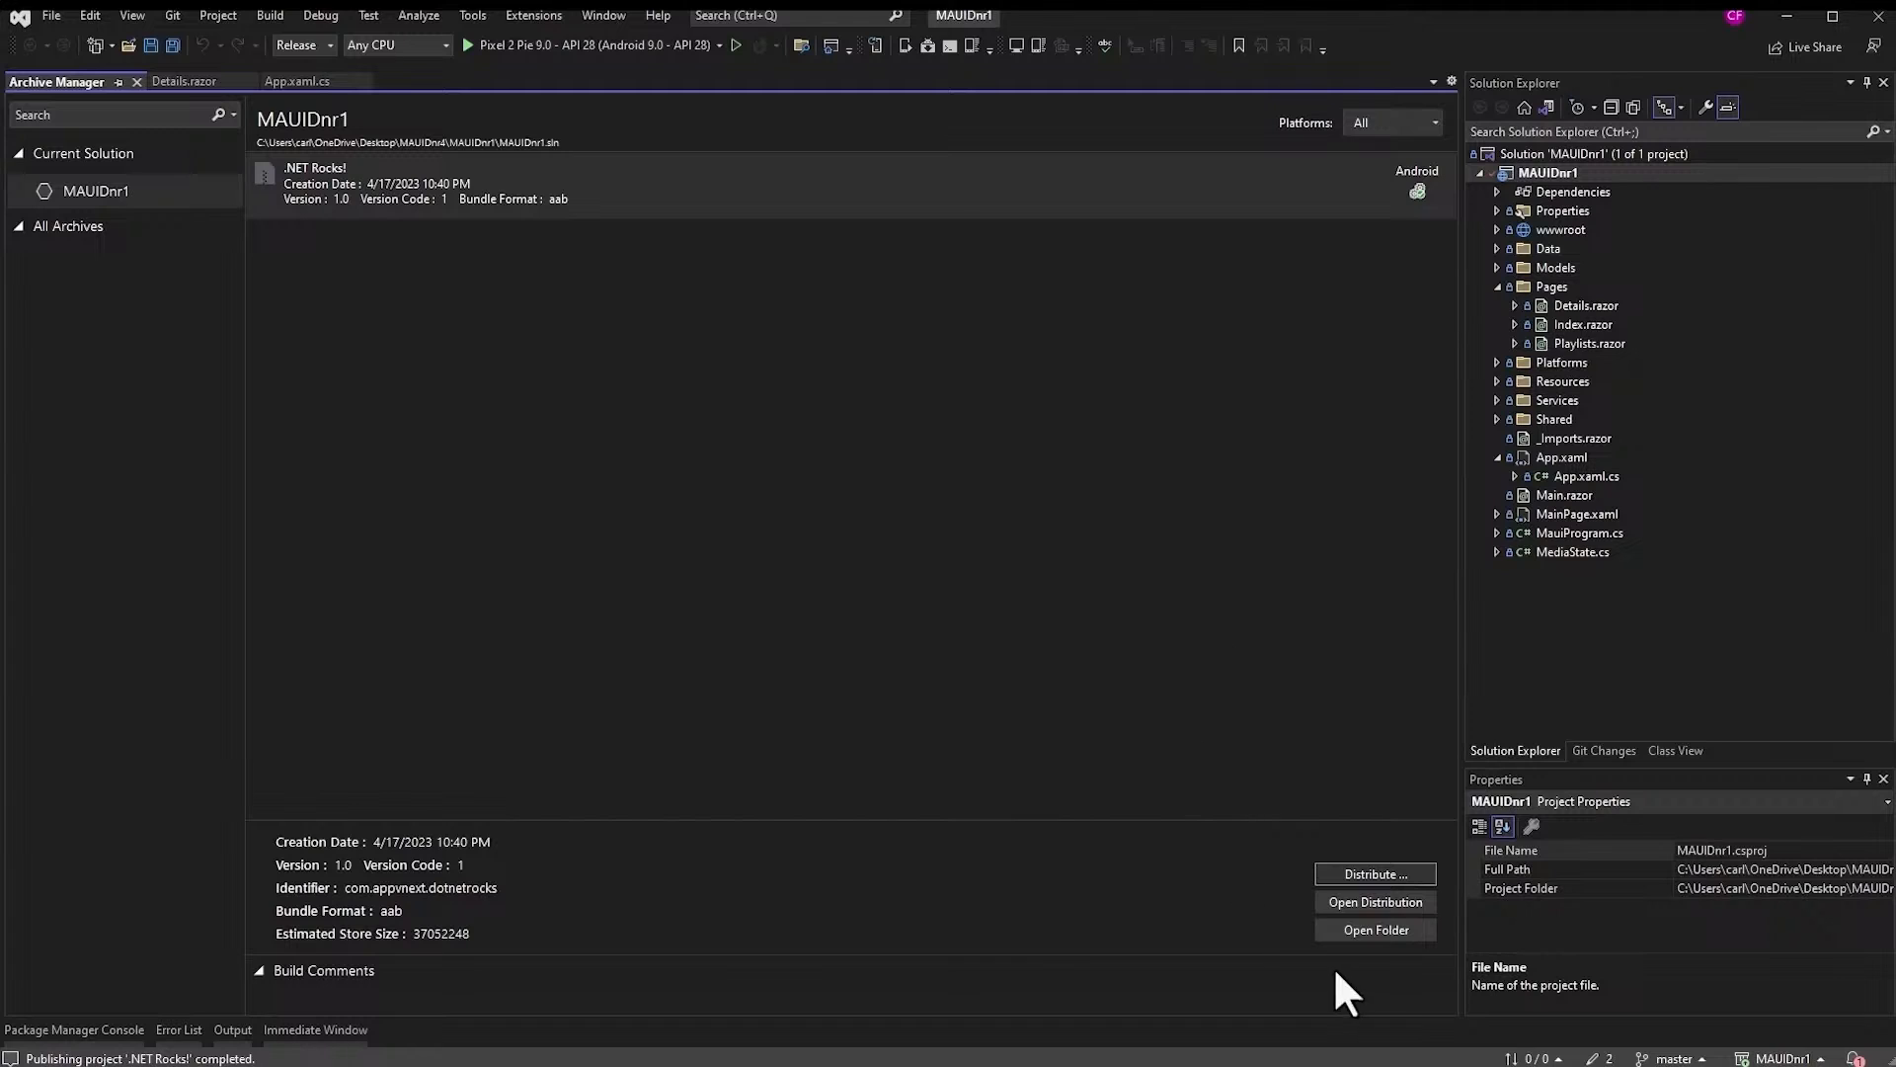
- Open the archive's signed-aabs folder in File Explorer and move the window aside
left_click(1367, 934)
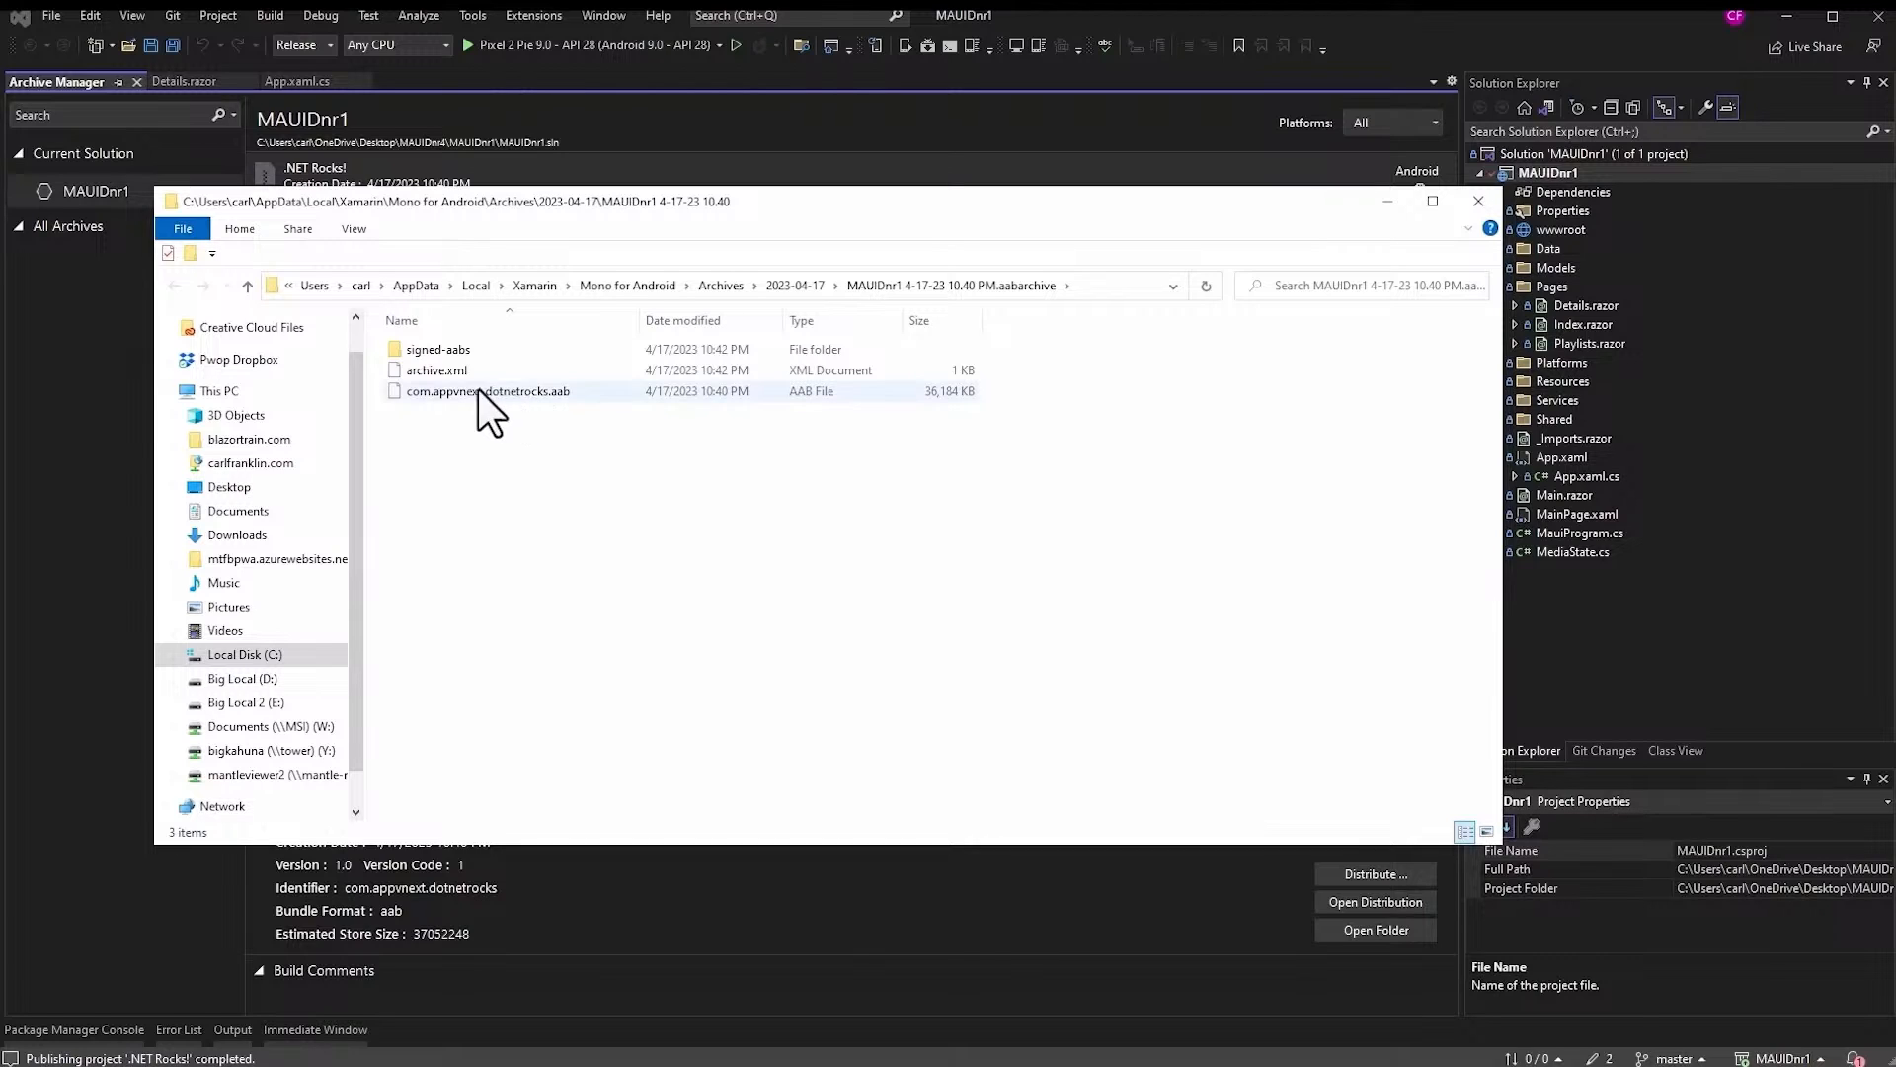
double_click(413, 348)
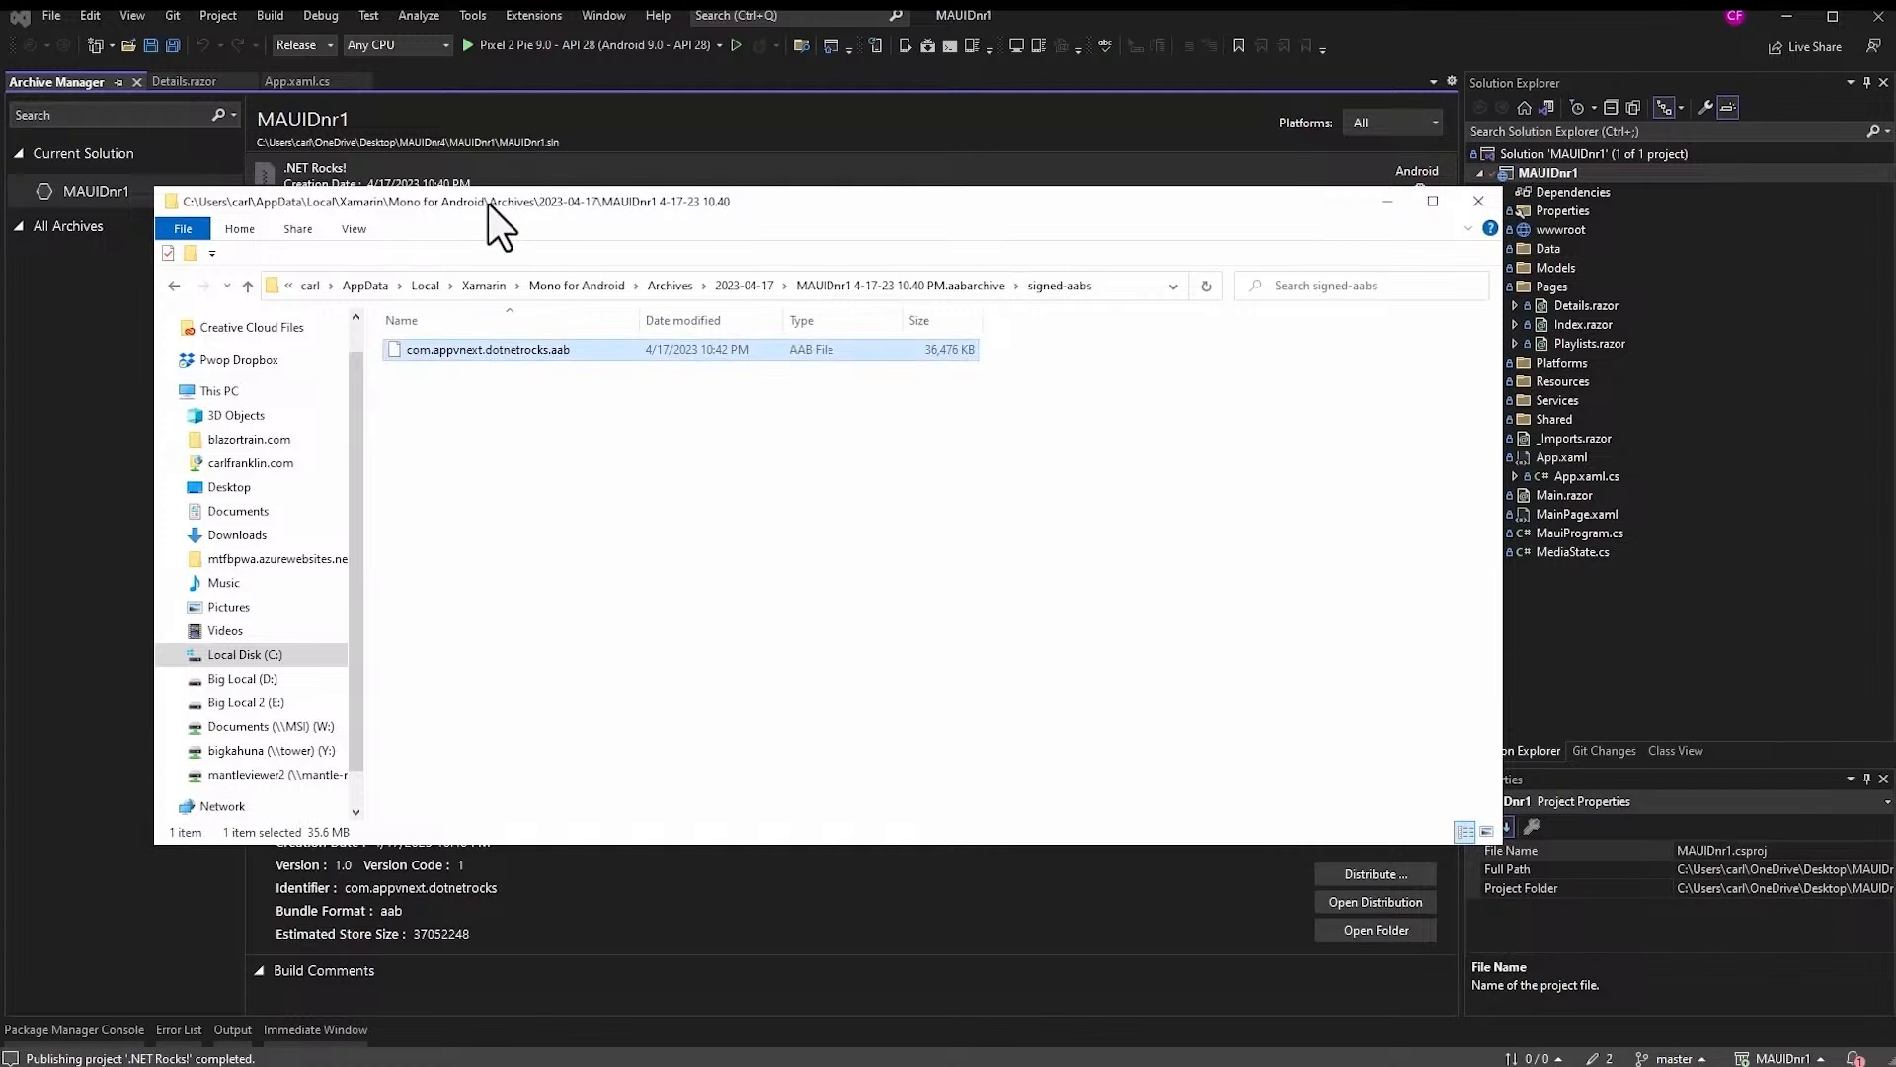
left_click_drag(489, 204, 1895, 564)
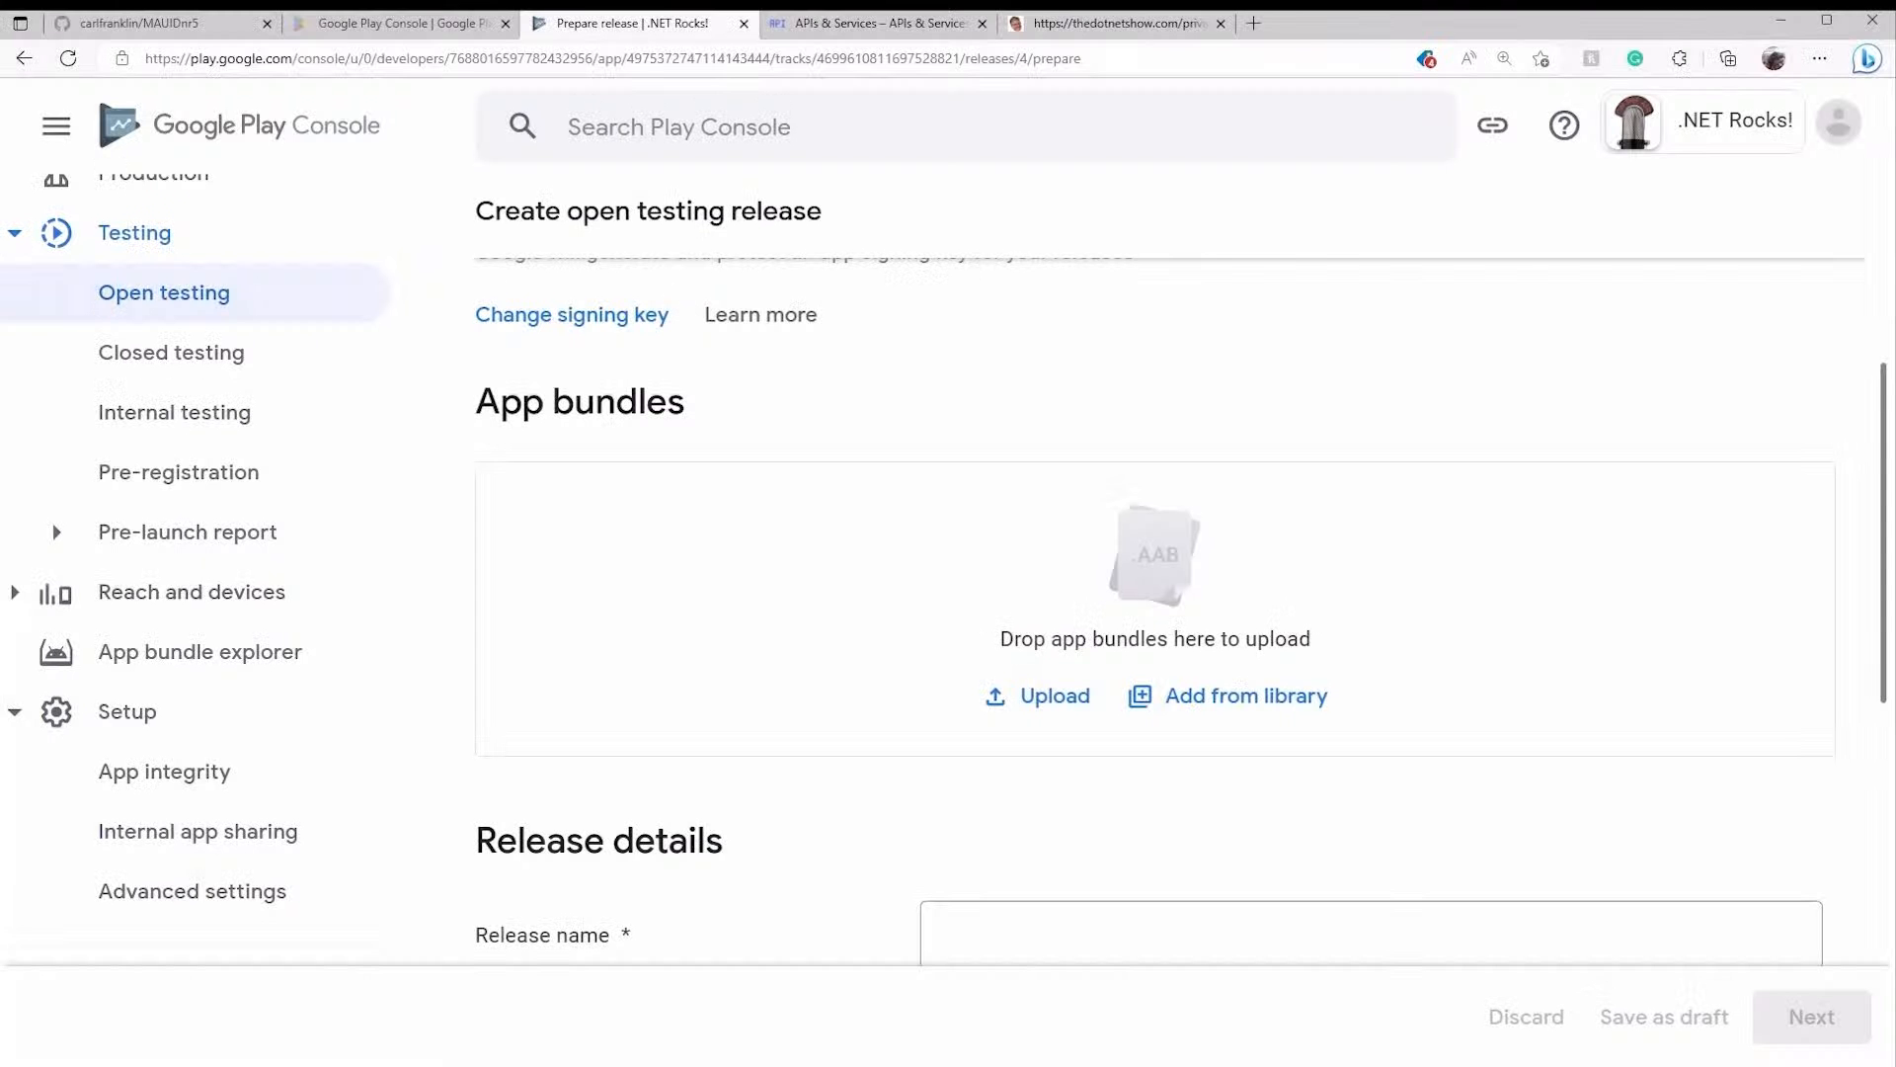
- Upload the signed com.appvnext.dotnetrocks.aab to the release and review release name 1 (1.0)
left_click_drag(1877, 592, 1371, 577)
left_click_drag(1371, 577, 1371, 576)
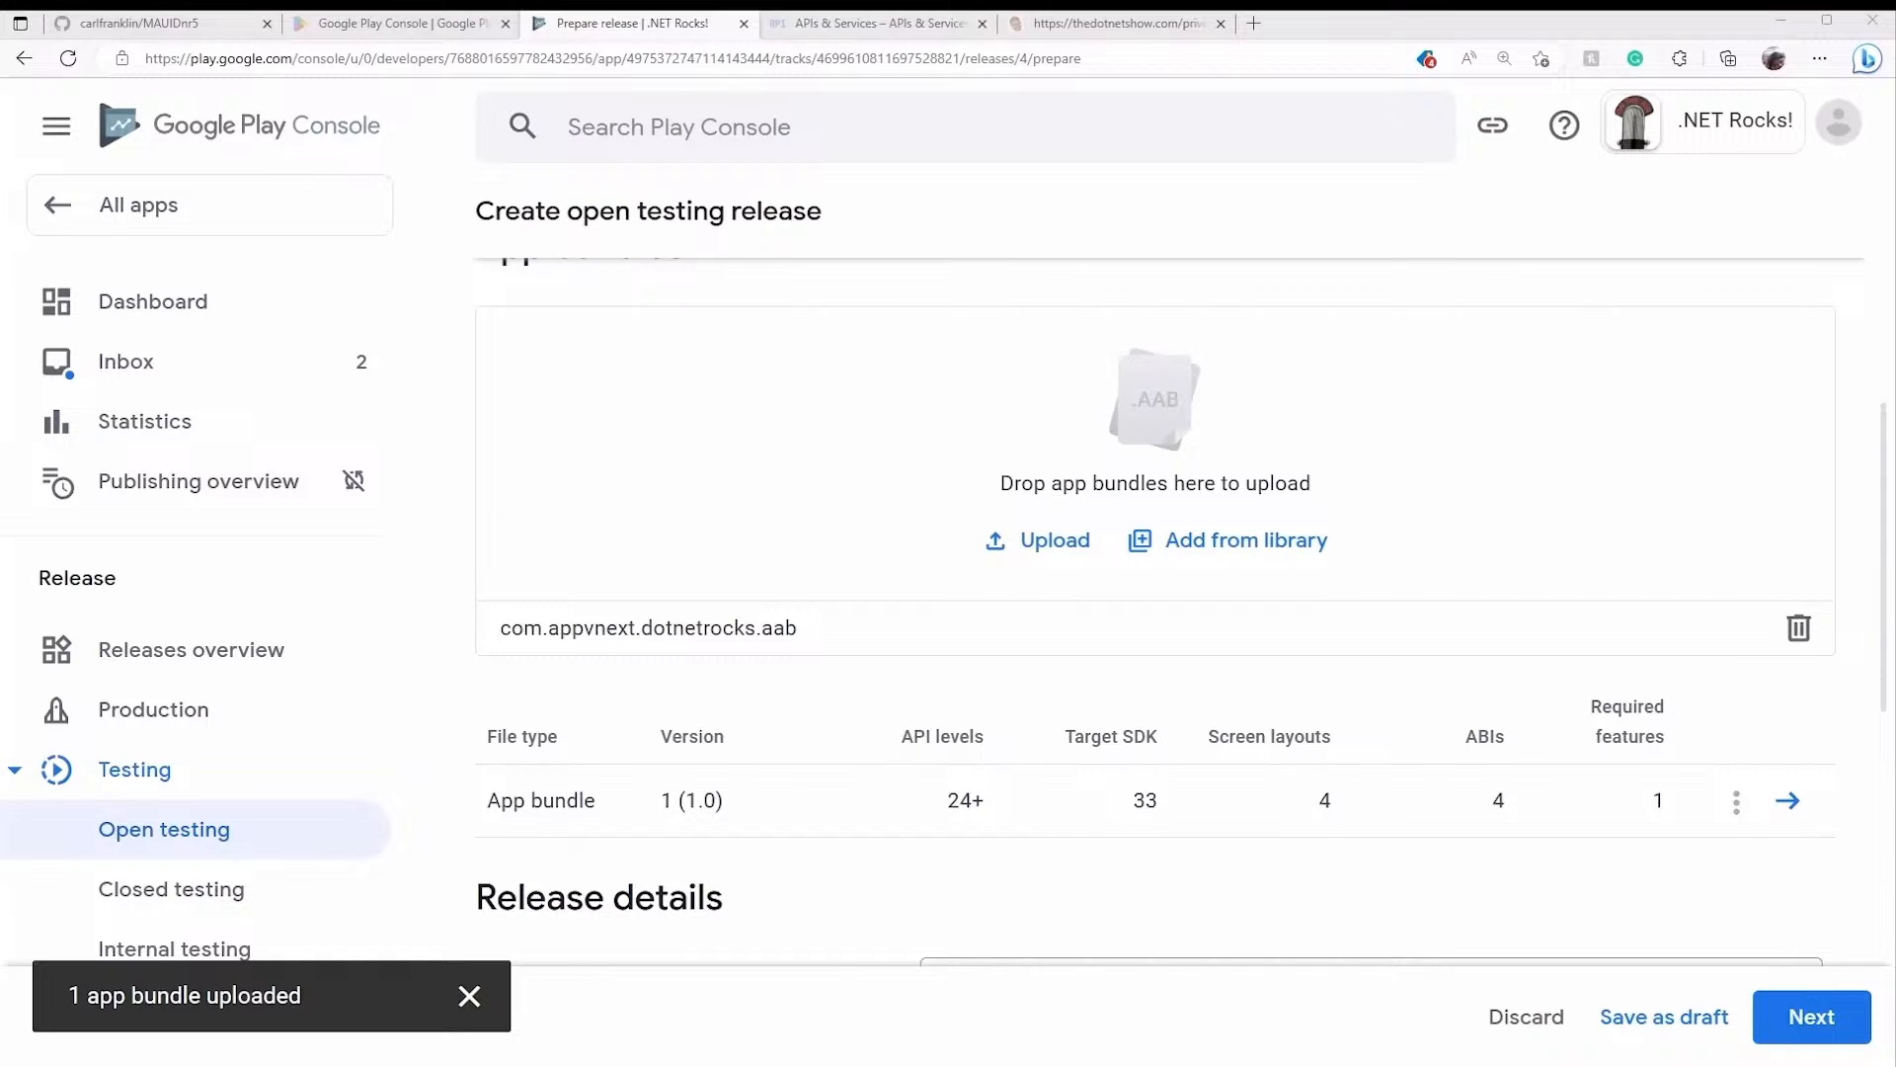
scroll(1531, 498, "down", 1)
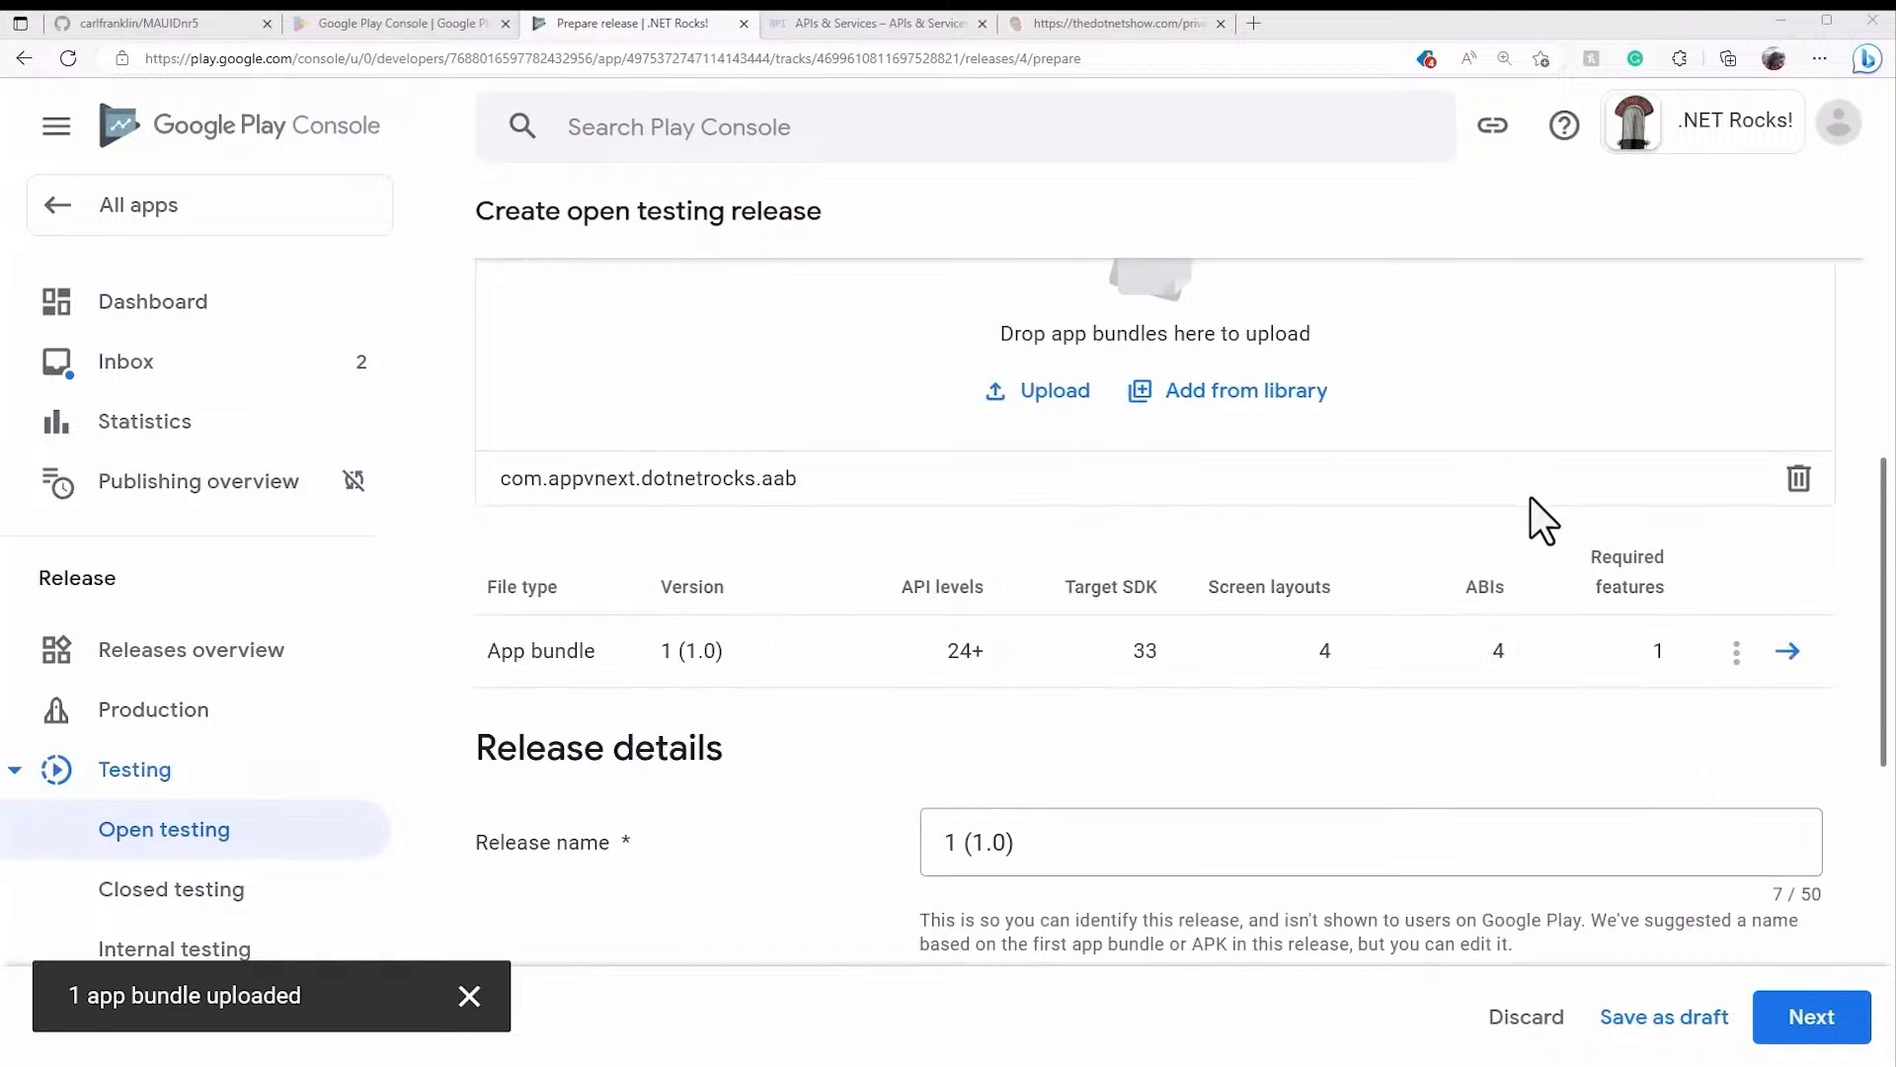
scroll(1530, 498, "down", 1)
scroll(1192, 619, "down", 1)
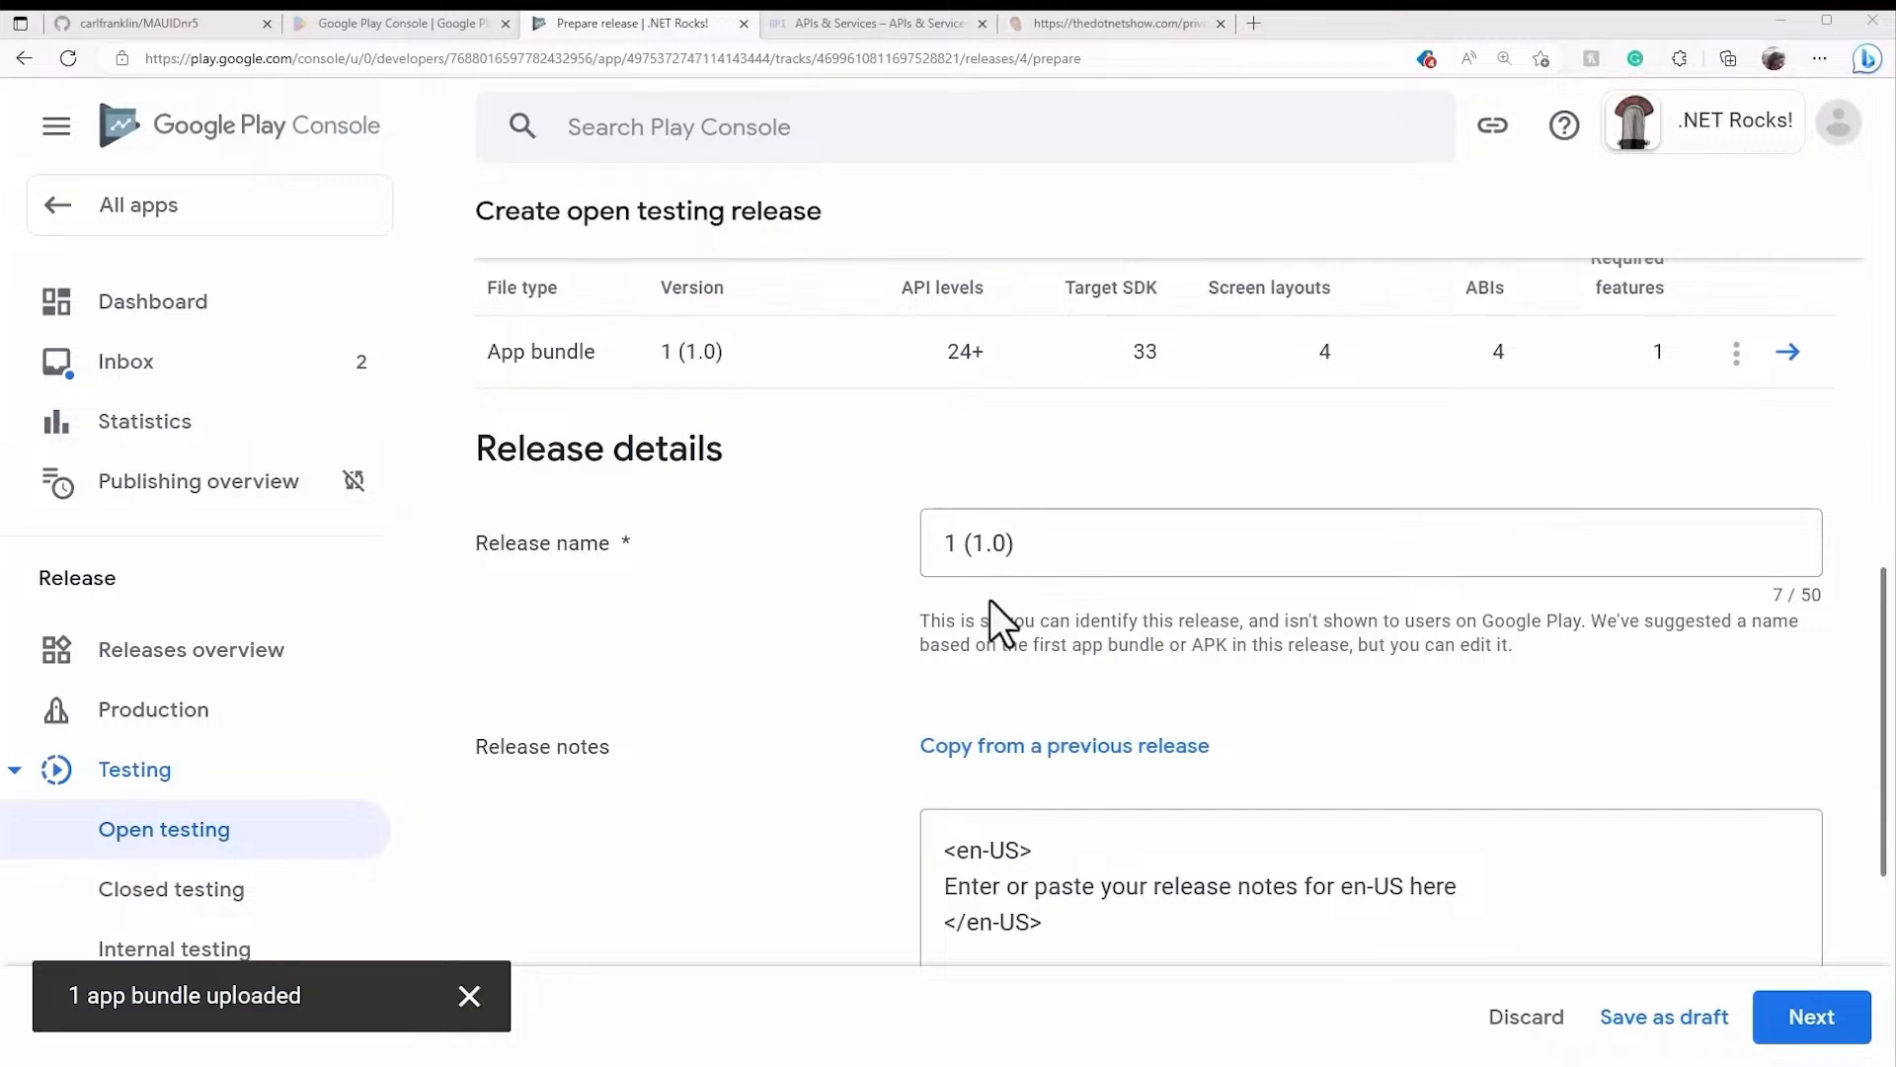
scroll(1091, 603, "down", 1)
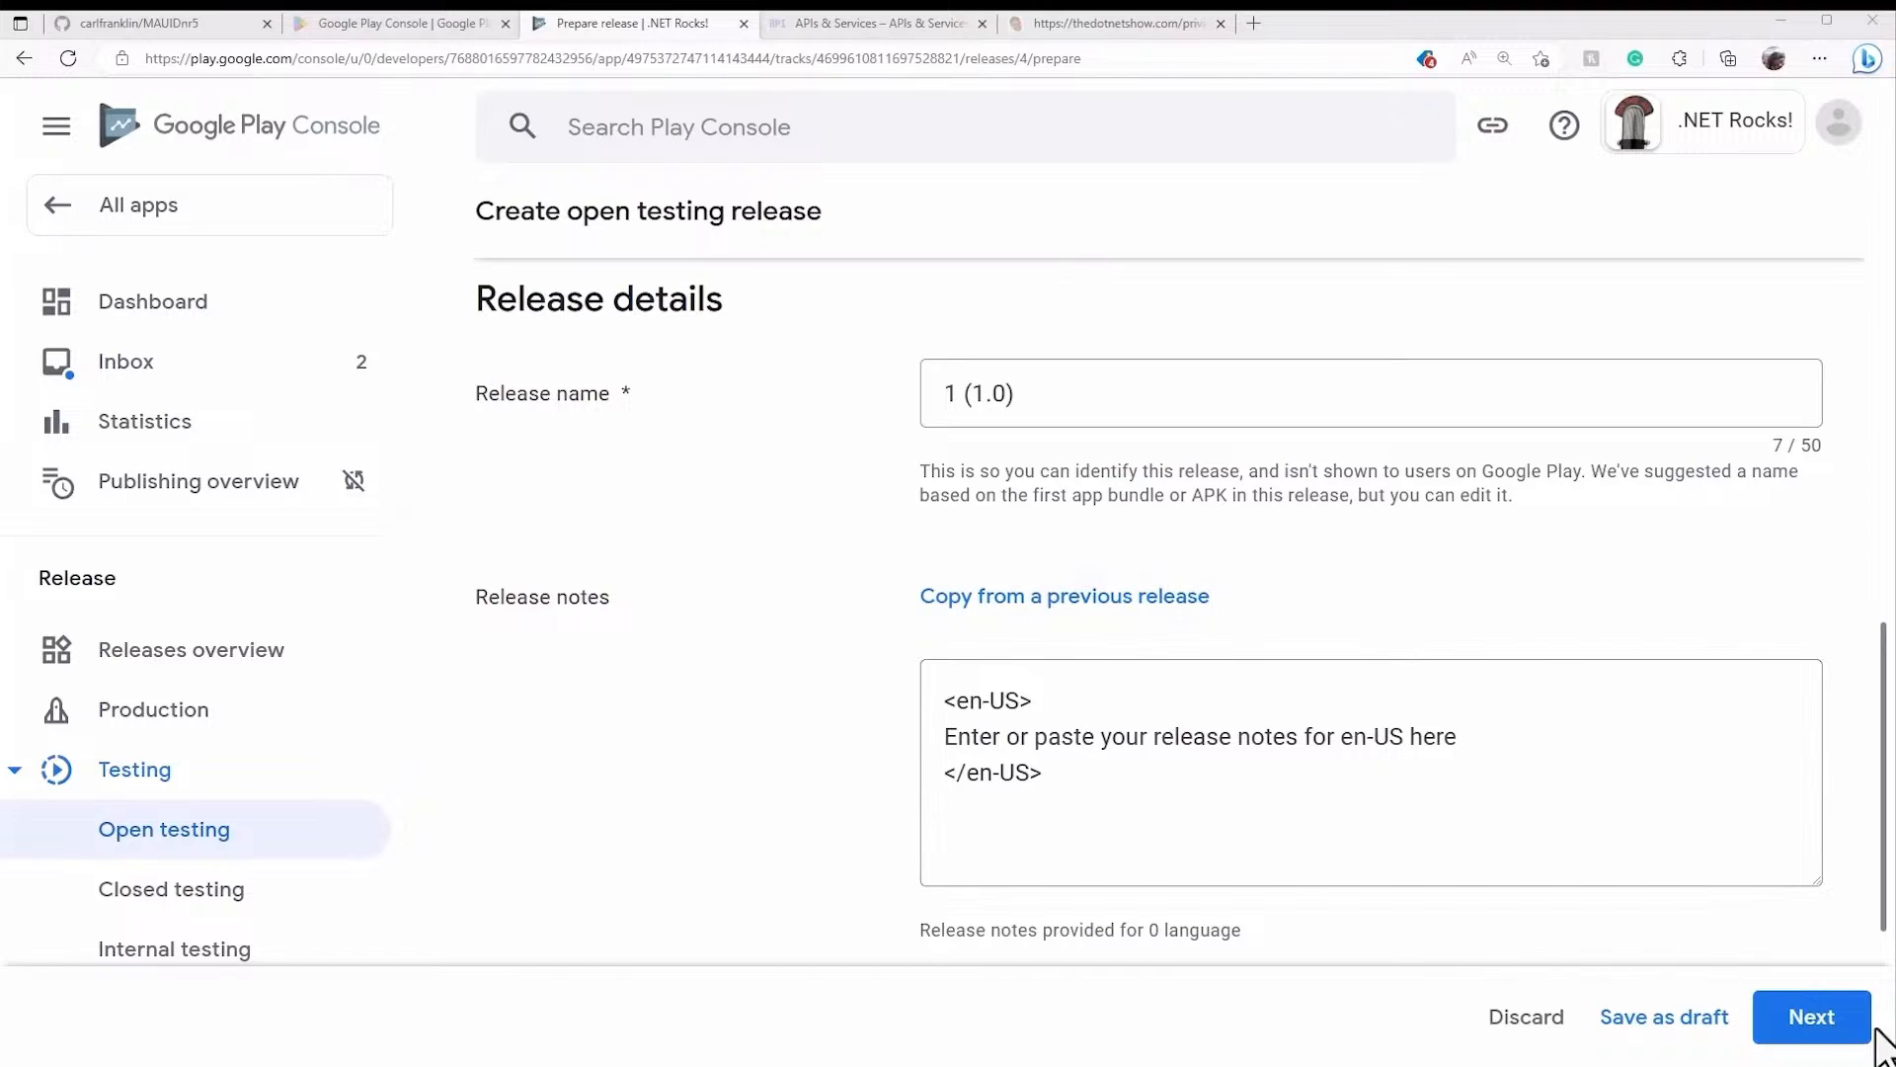
- Continue to the release review and expand details of its two errors
left_click(1811, 1017)
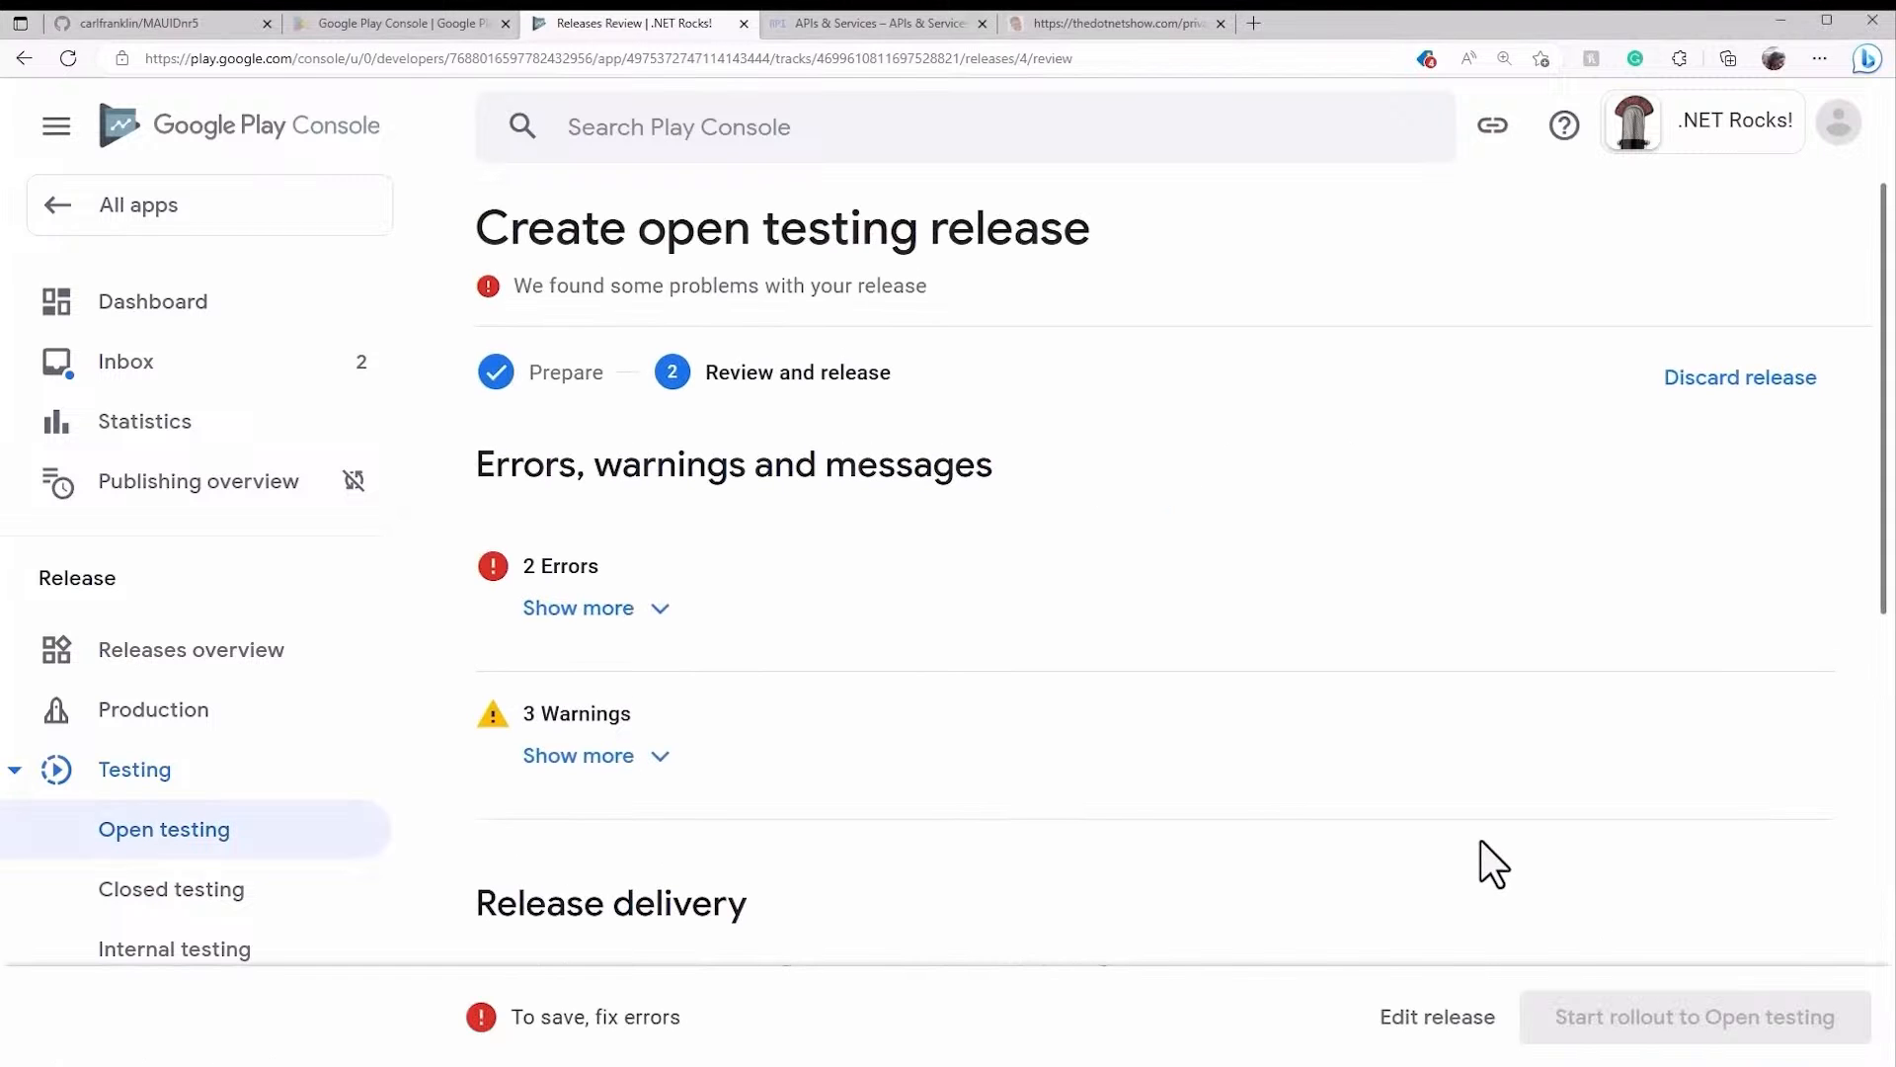
left_click(652, 618)
scroll(855, 601, "down", 2)
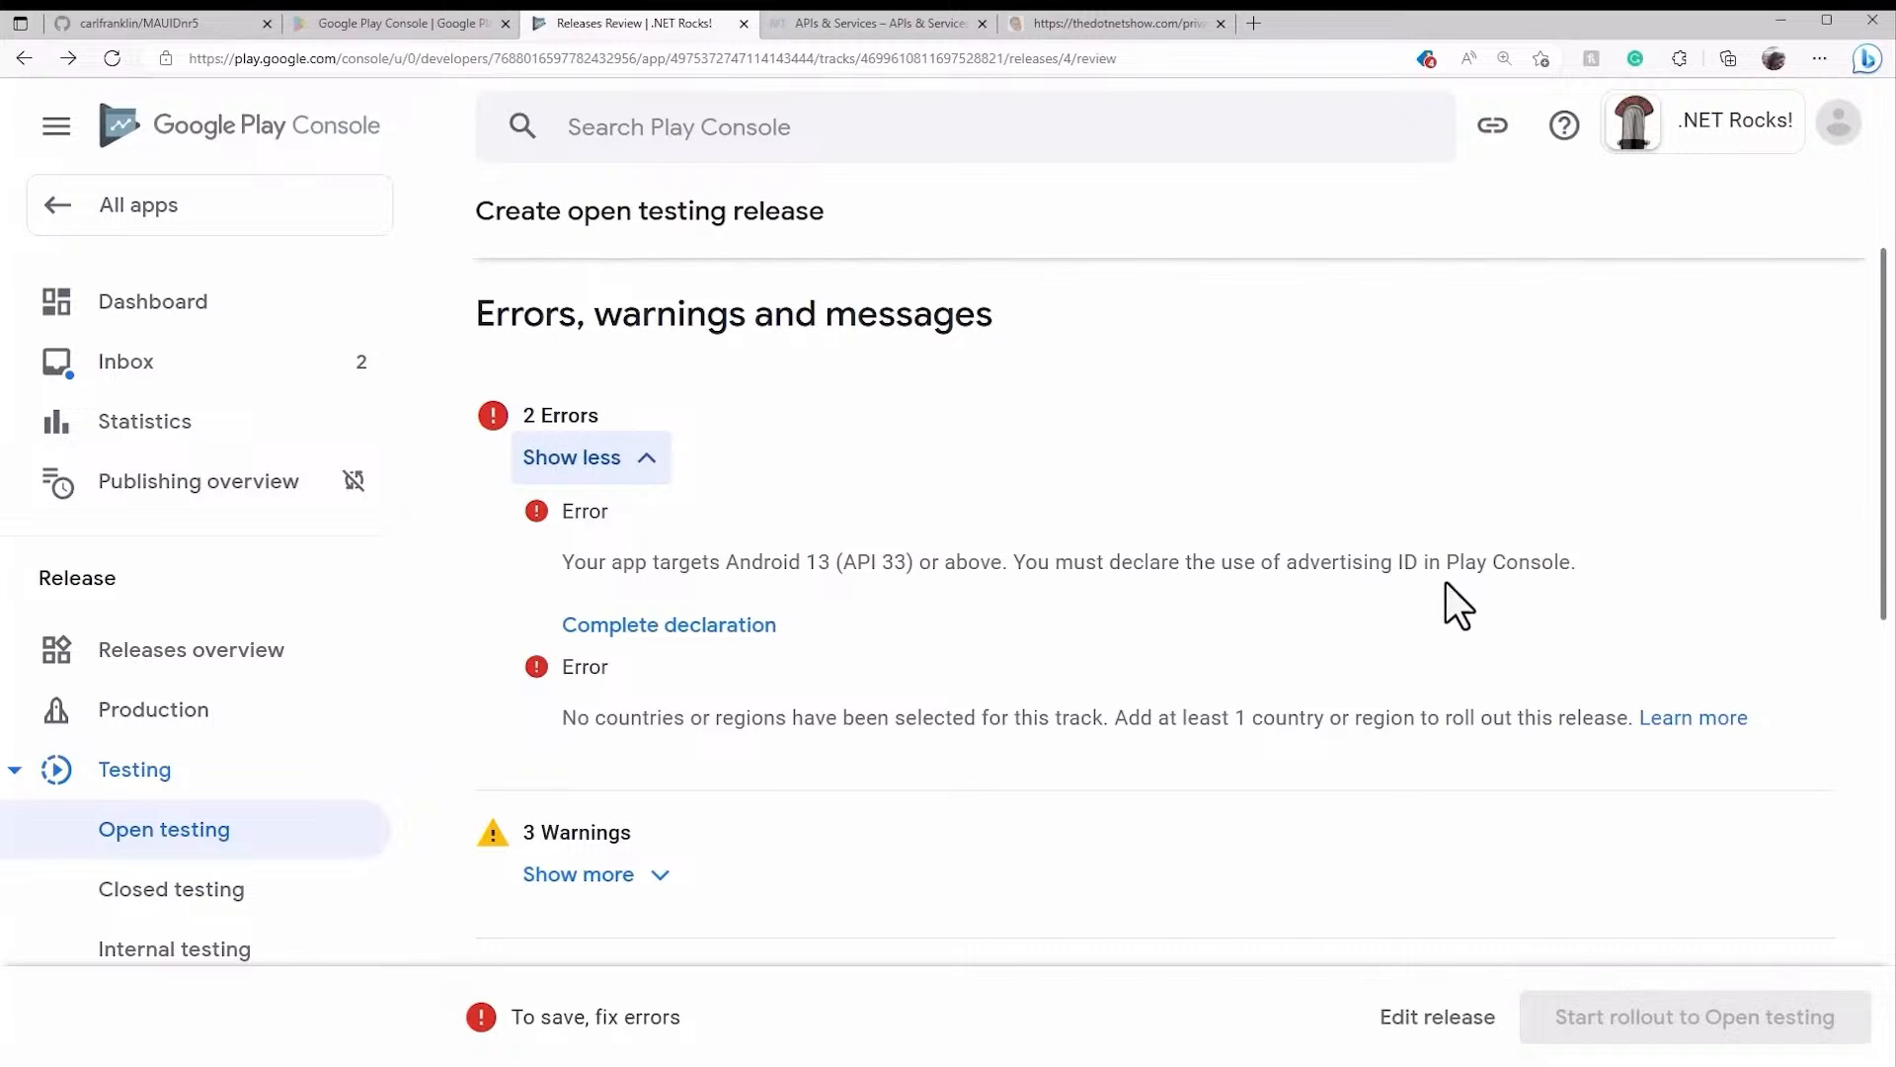
- Declare that the app doesn't use advertising ID and save the declaration
left_click(758, 628)
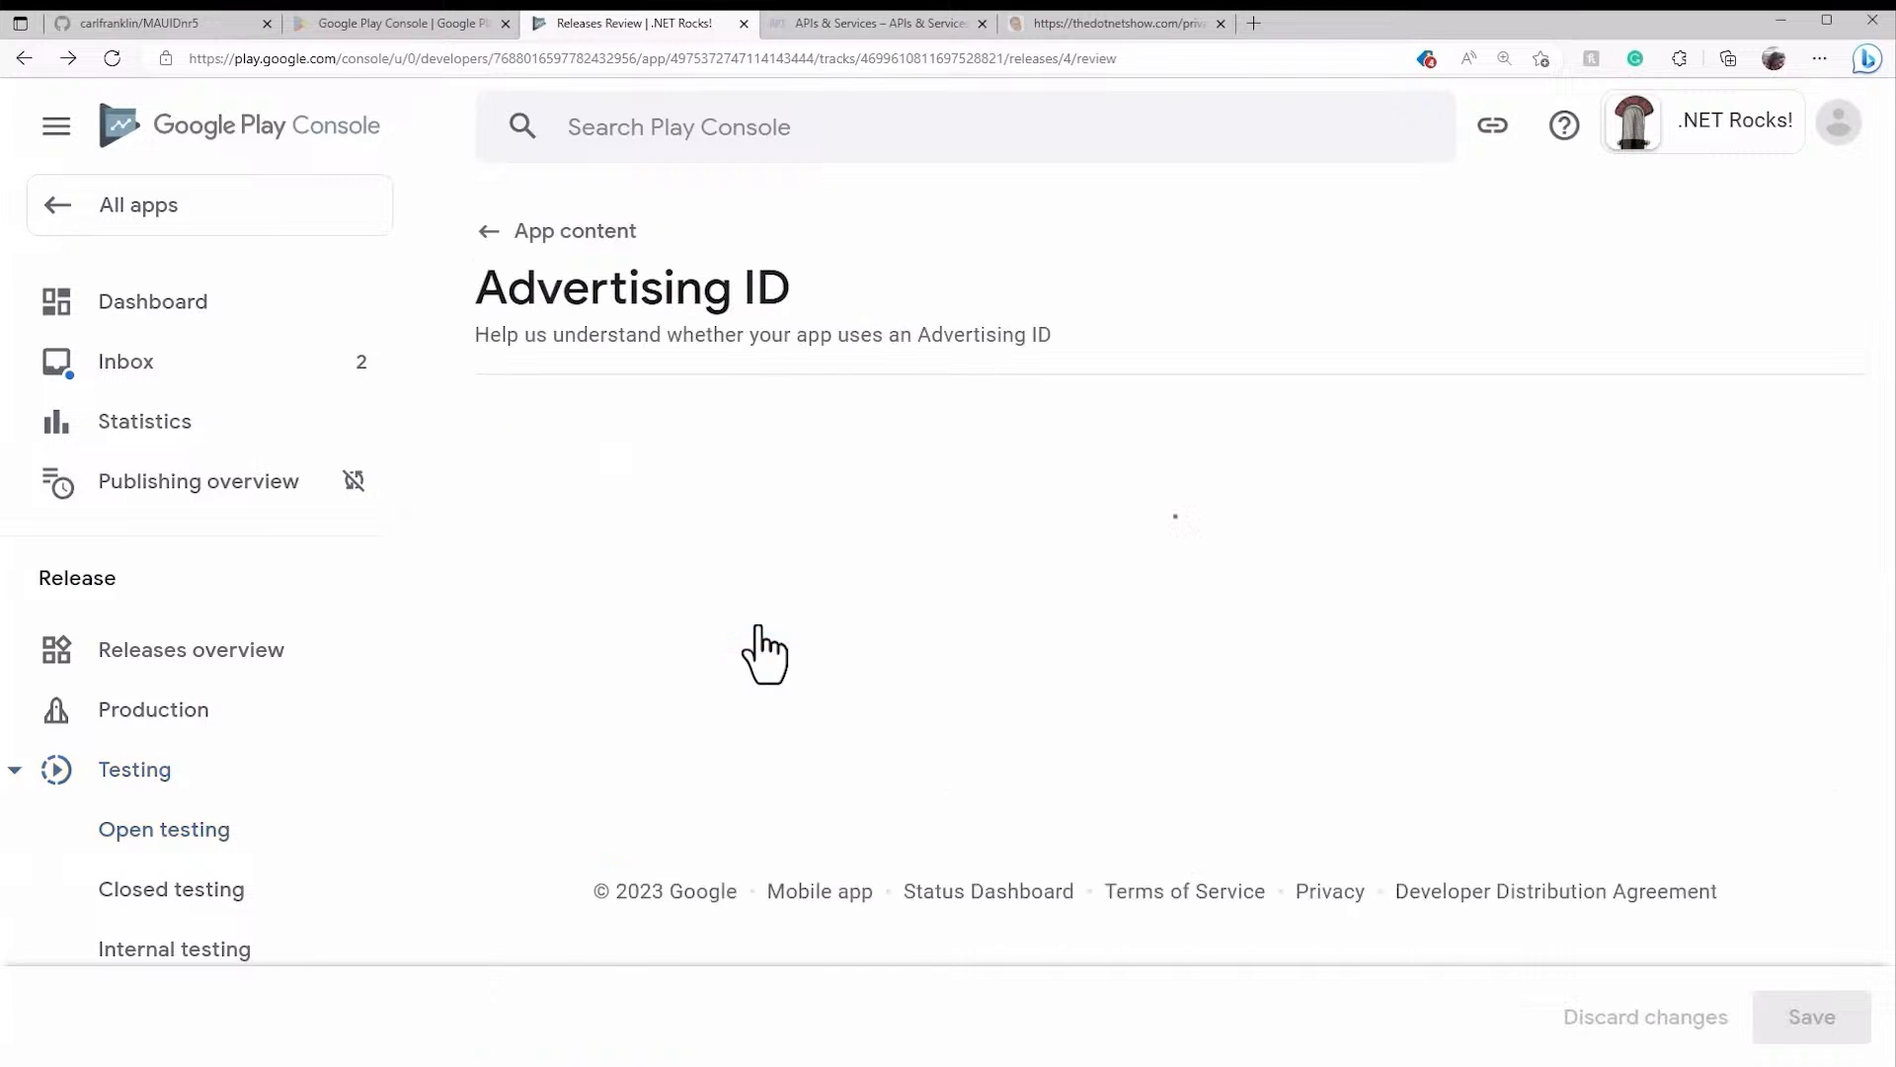
scroll(903, 578, "down", 3)
scroll(918, 584, "down", 2)
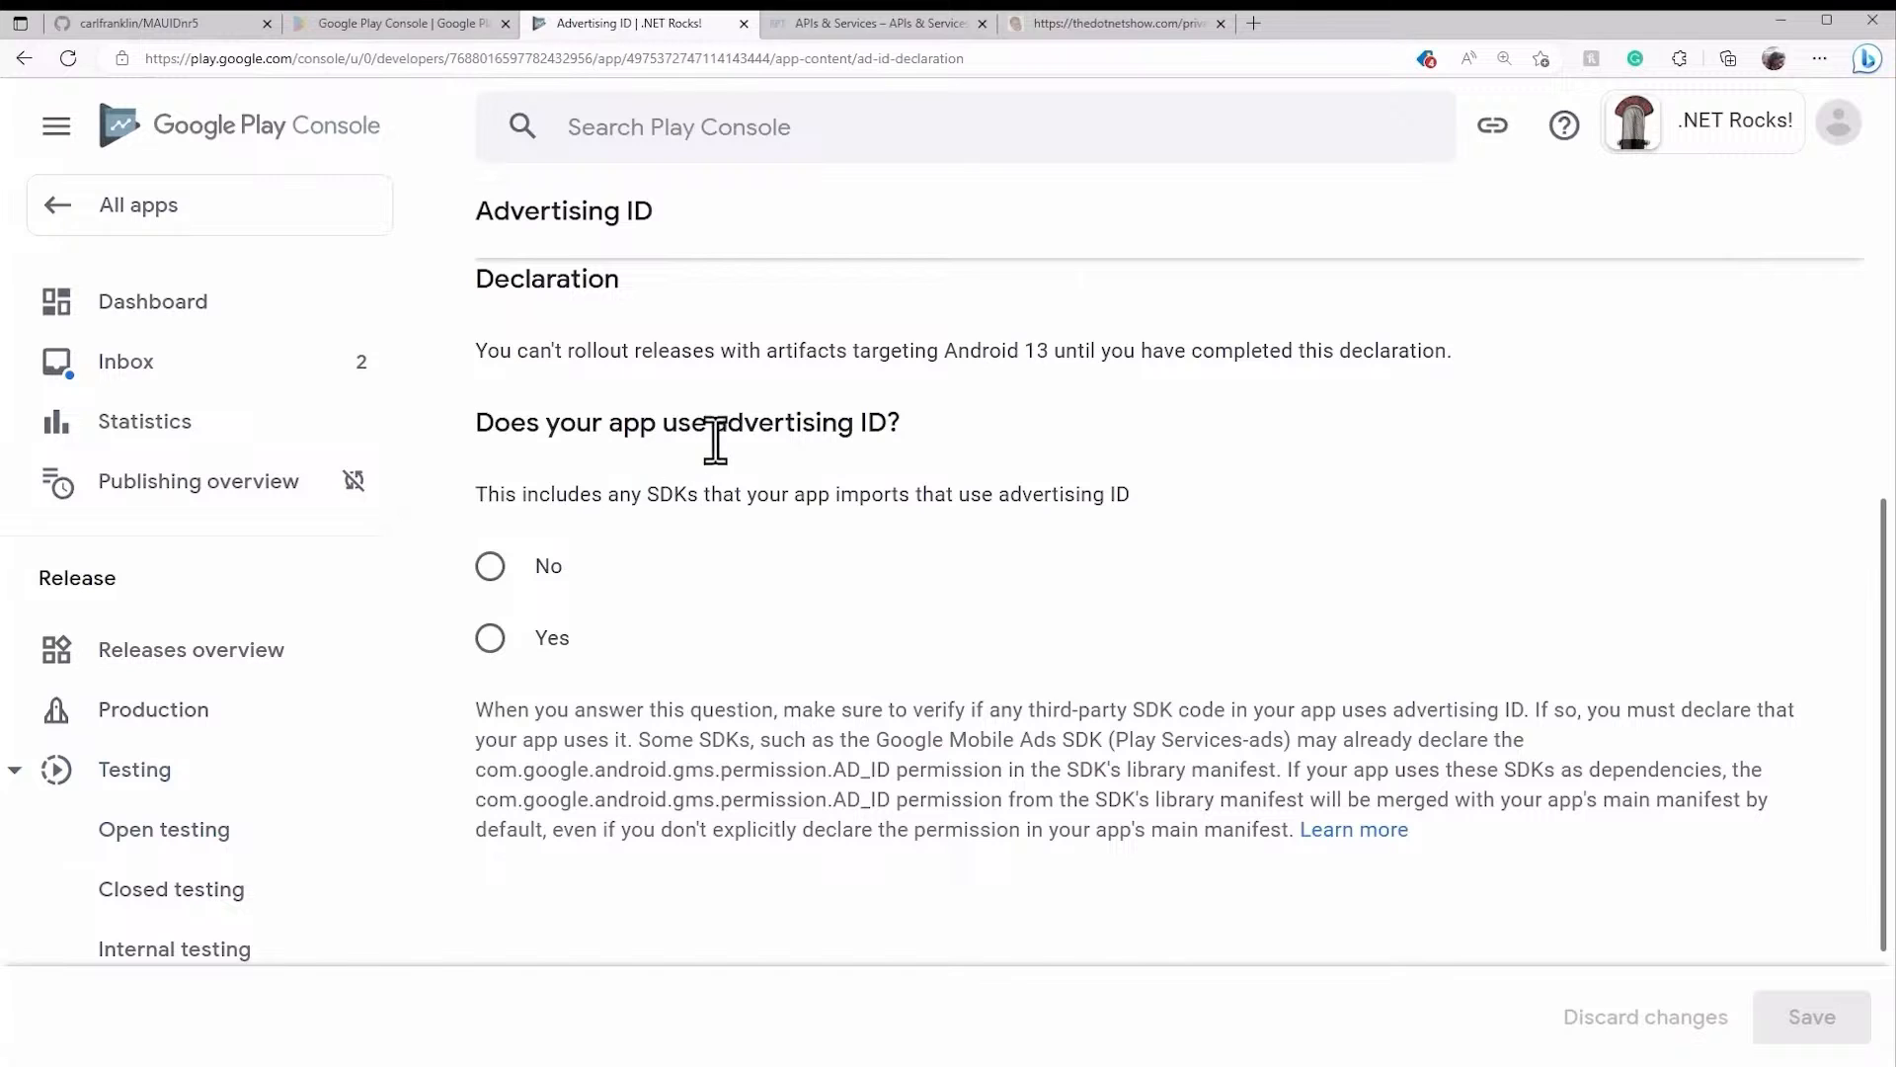
left_click(488, 585)
left_click(1808, 1017)
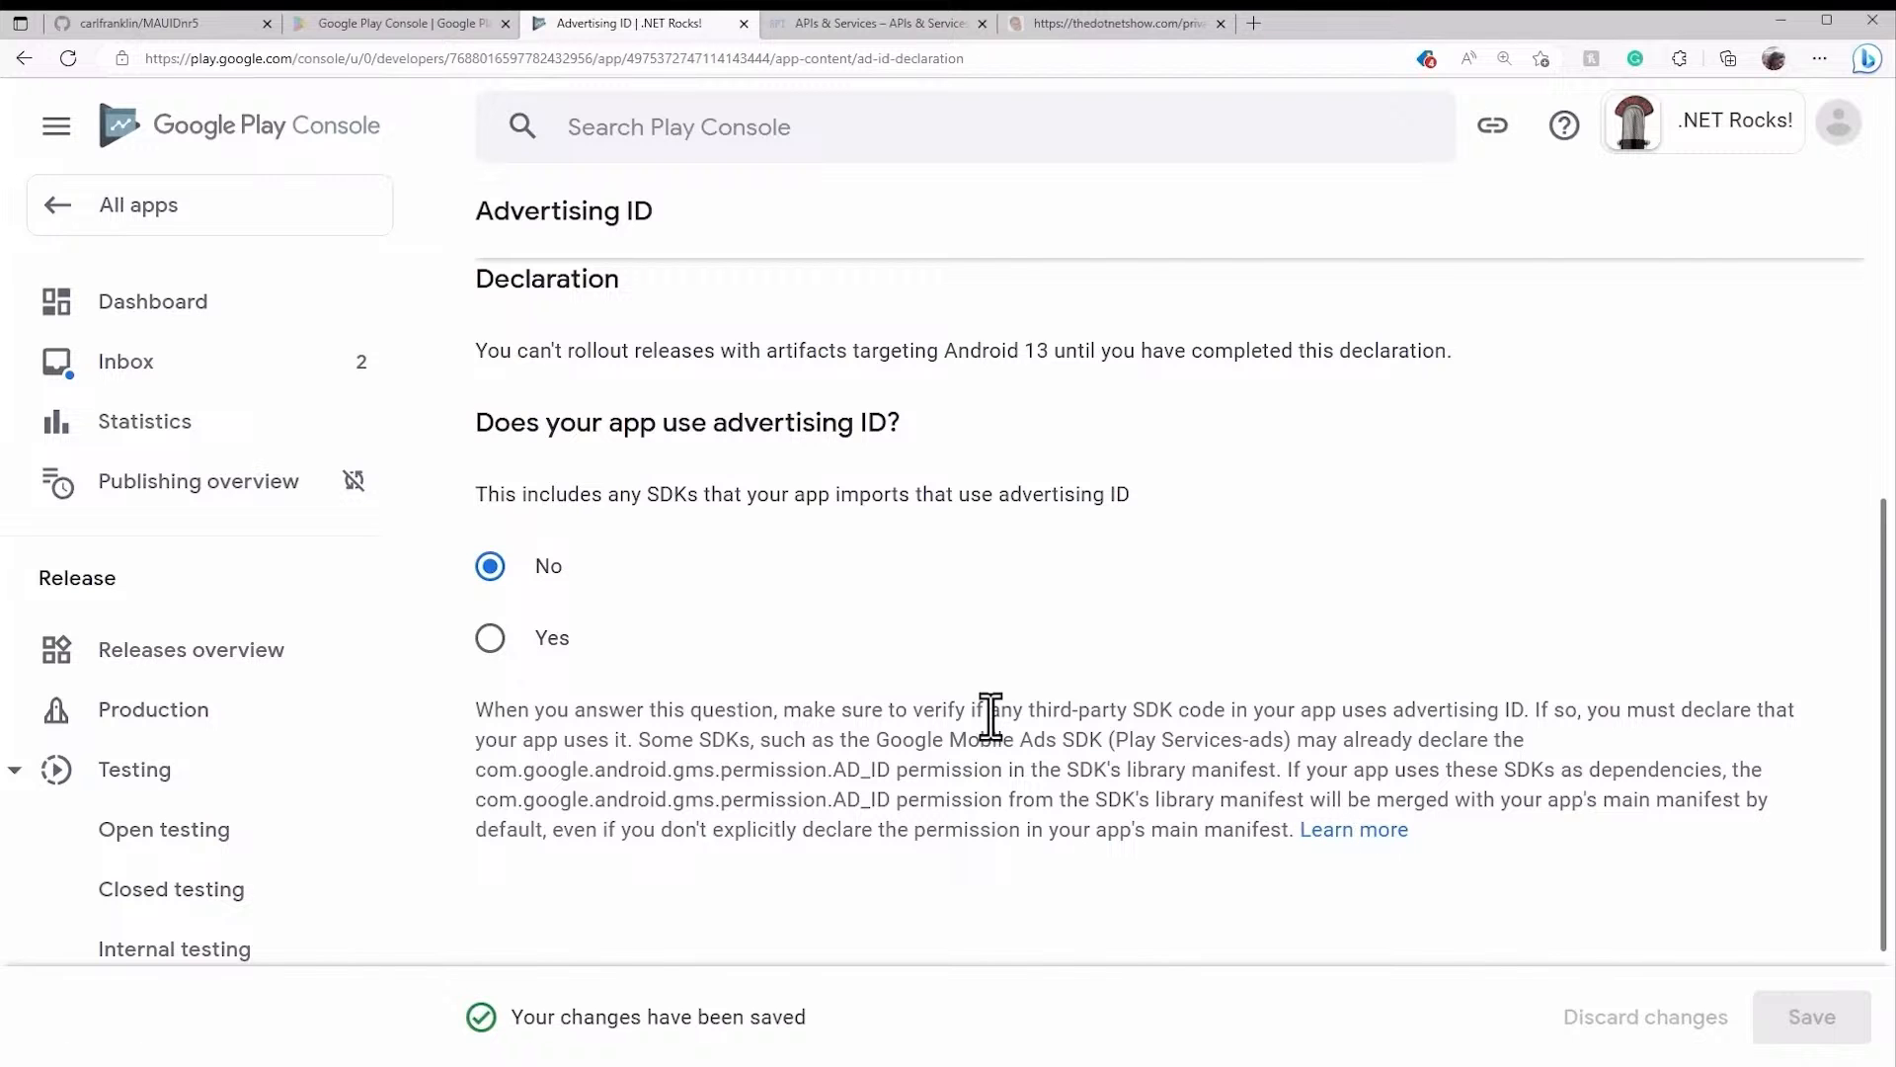
- Go back to App content and check that the advertising ID declaration shows Submitted
scroll(988, 718, "up", 6)
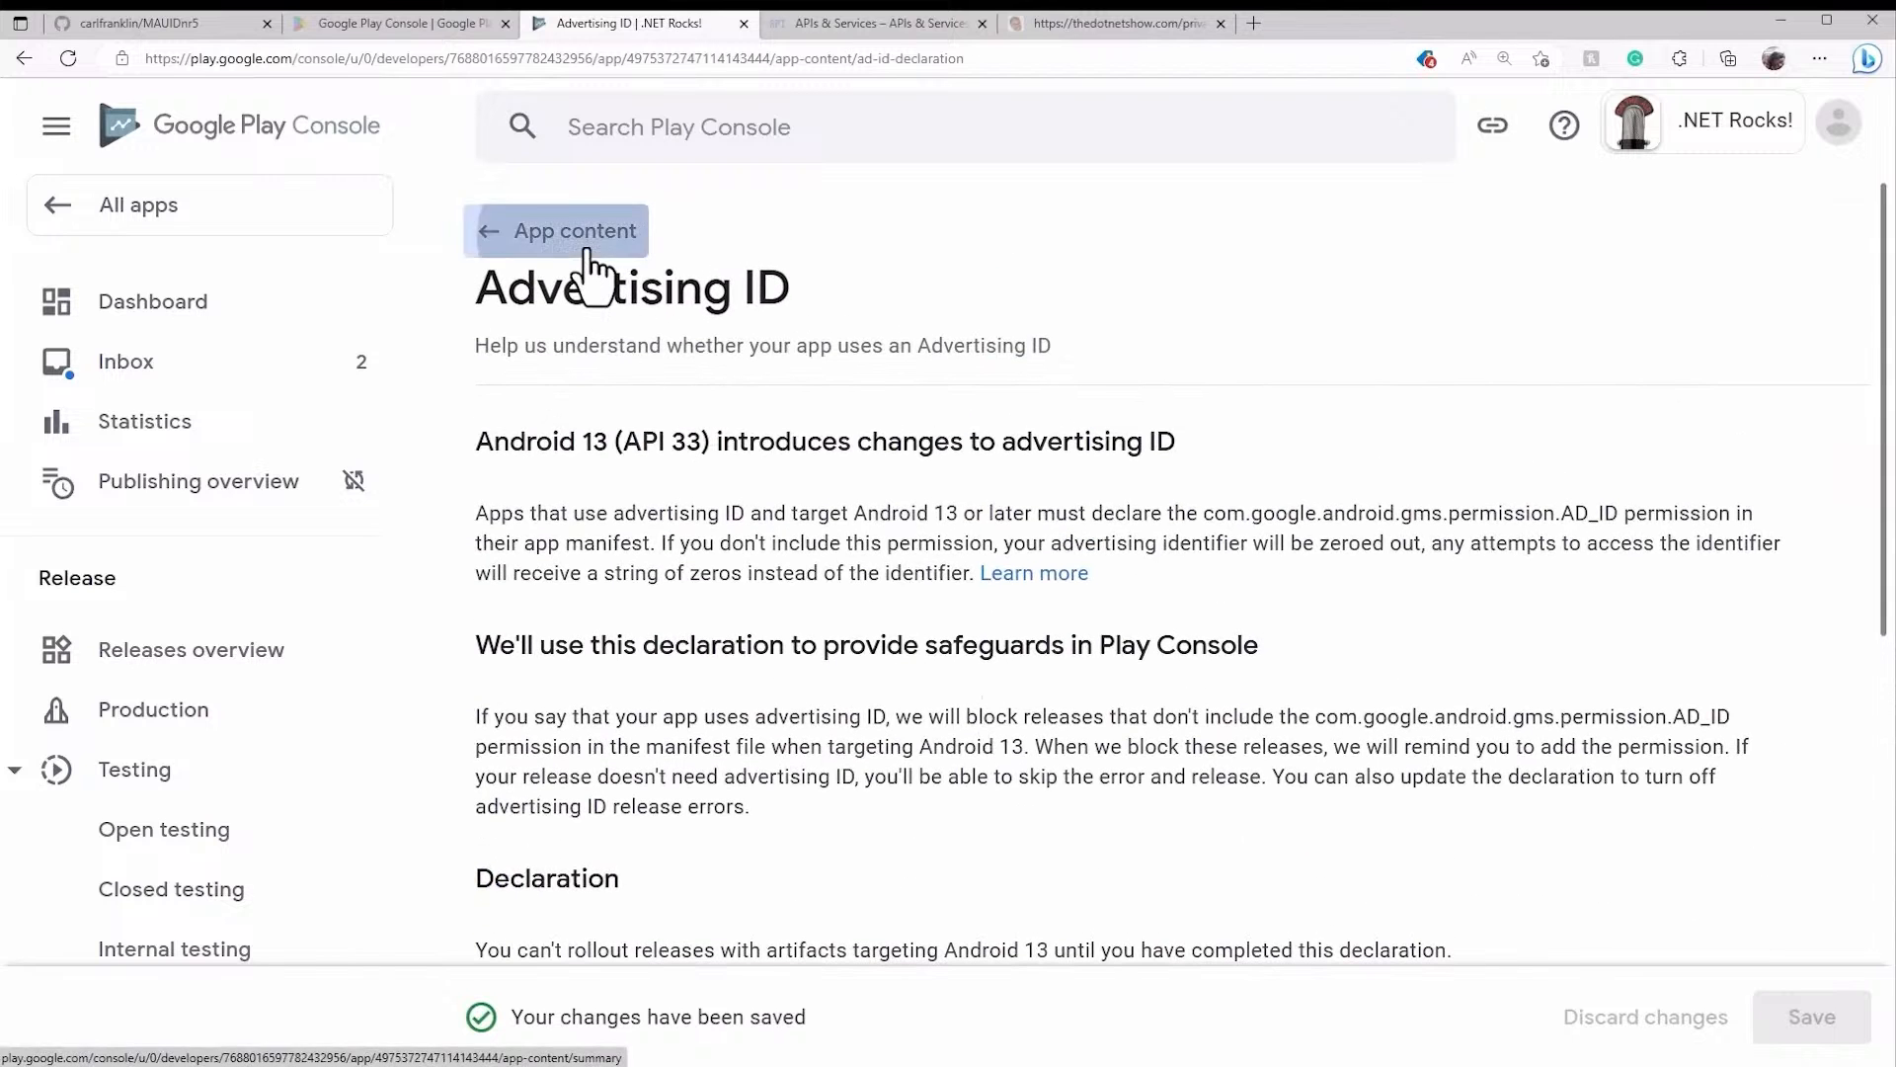
left_click(591, 237)
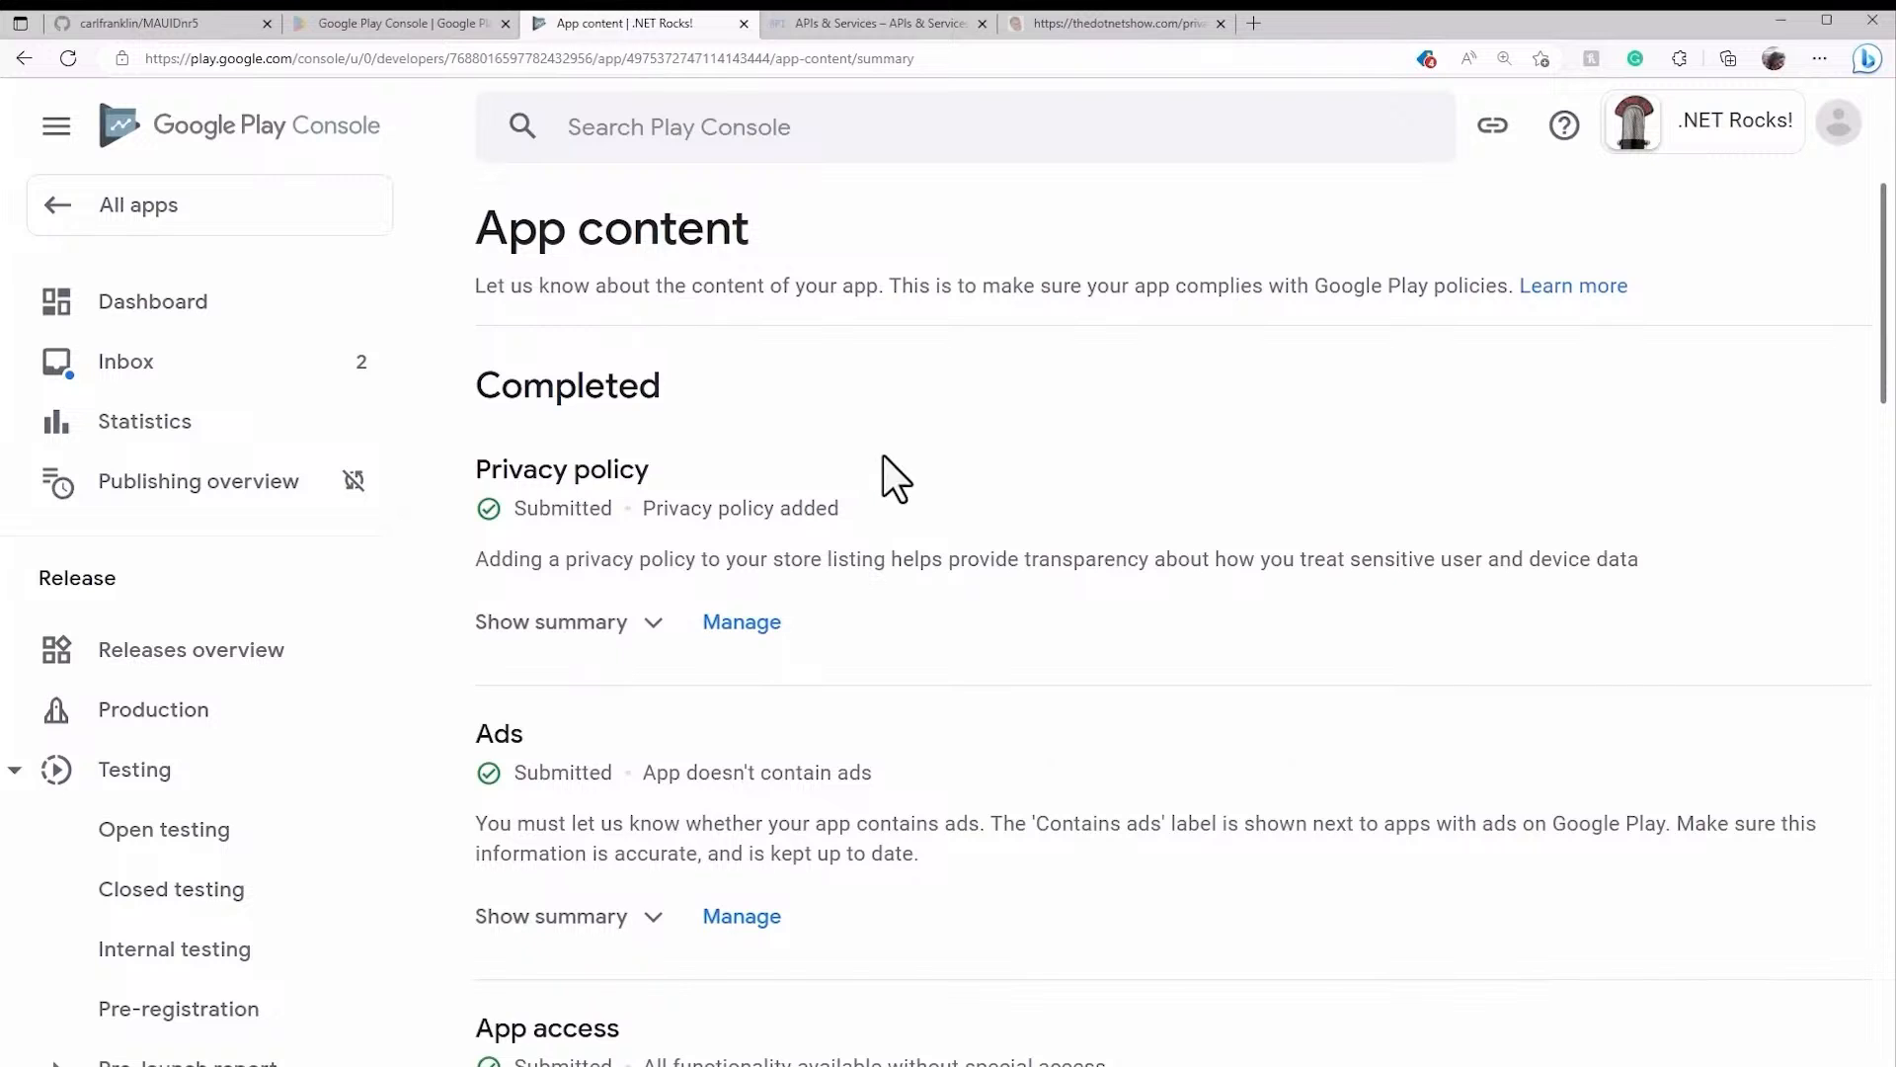
scroll(883, 455, "down", 11)
scroll(905, 484, "down", 10)
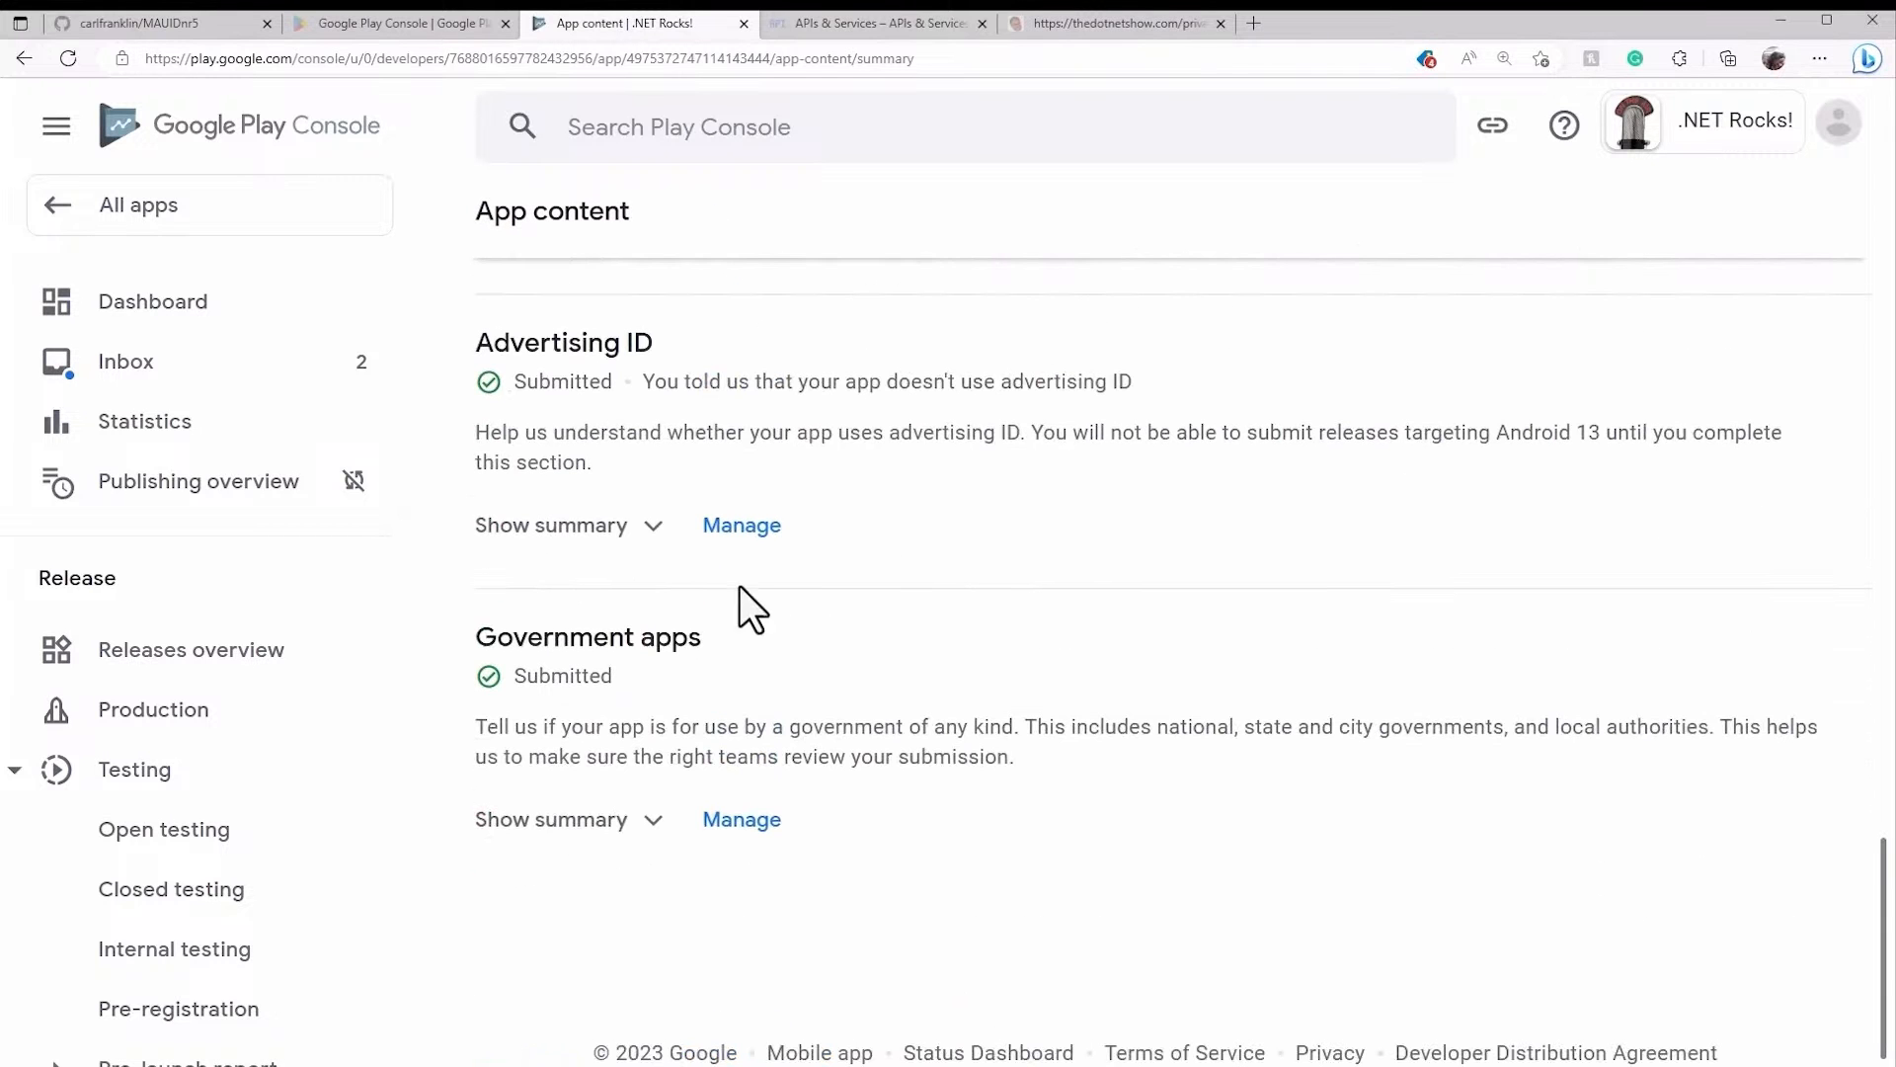
- Open the country list for the open testing track and leave every country deselected
left_click(225, 830)
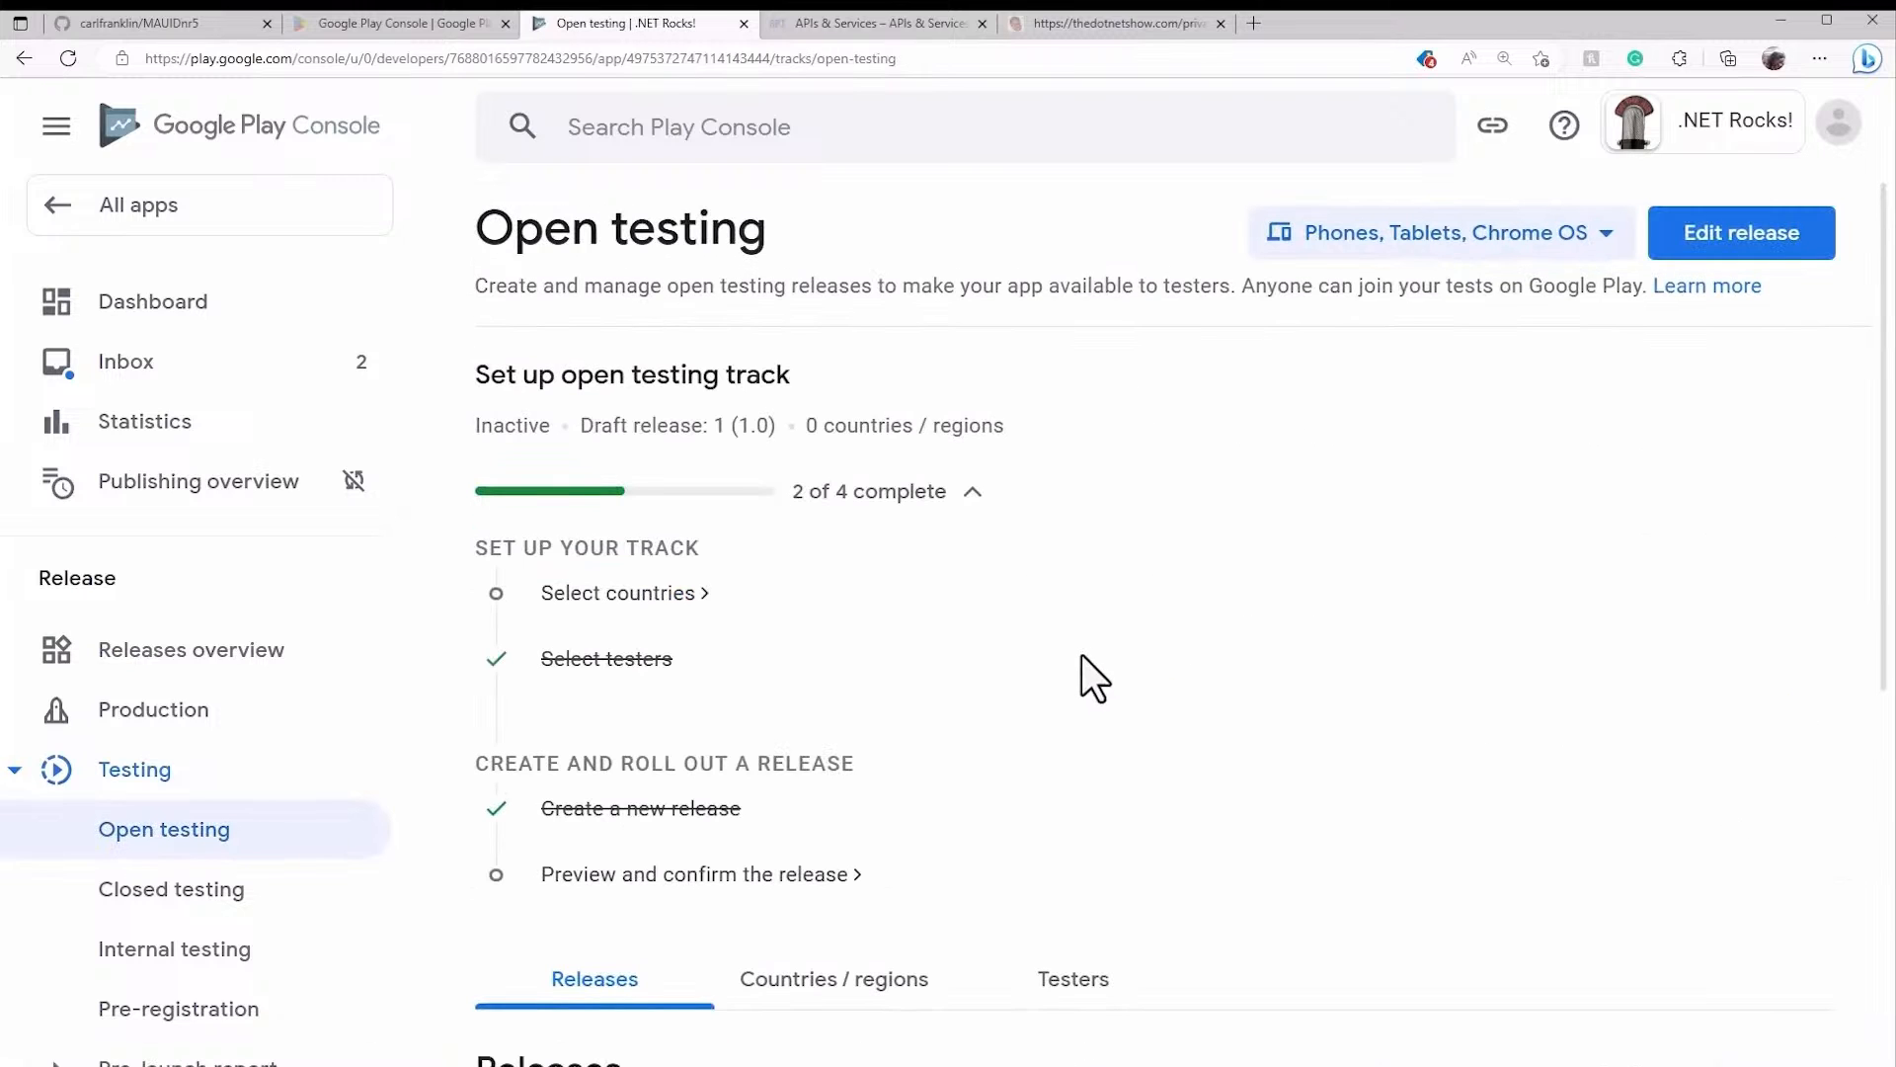
left_click(683, 603)
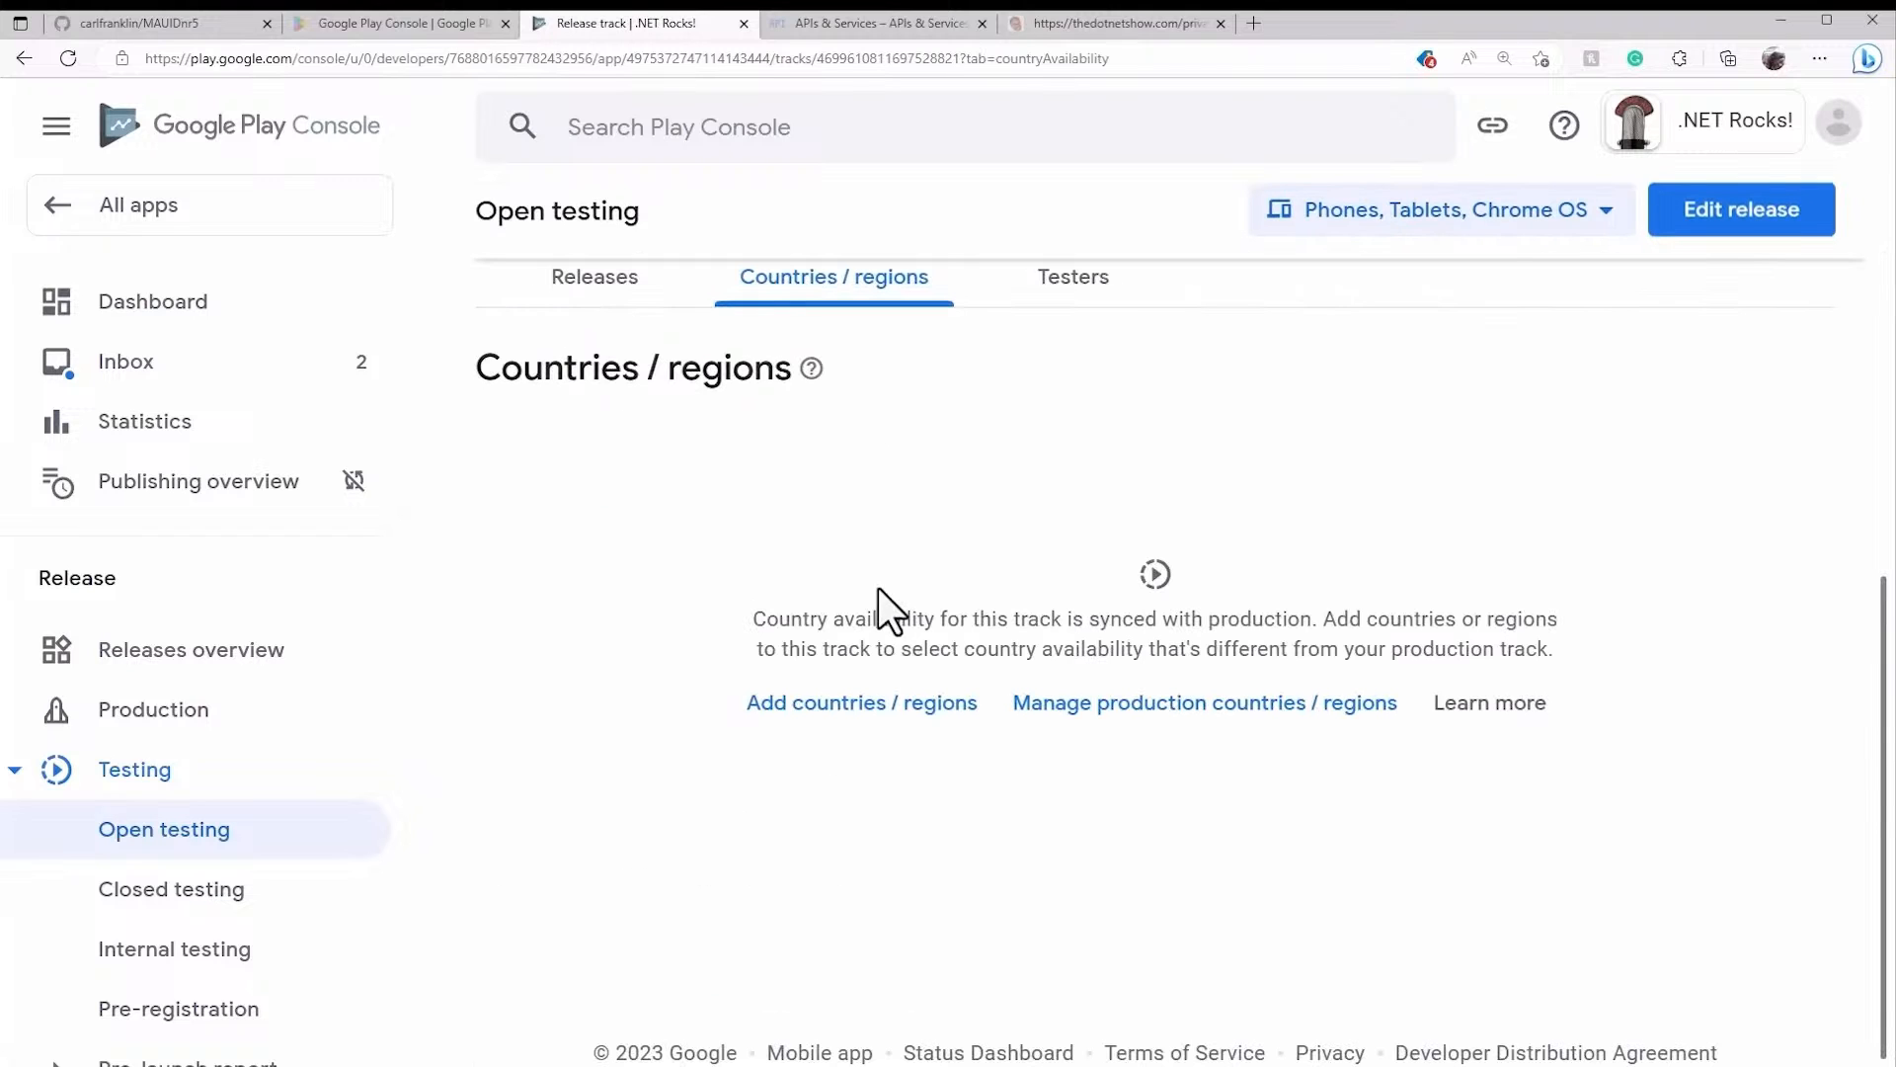
left_click(863, 703)
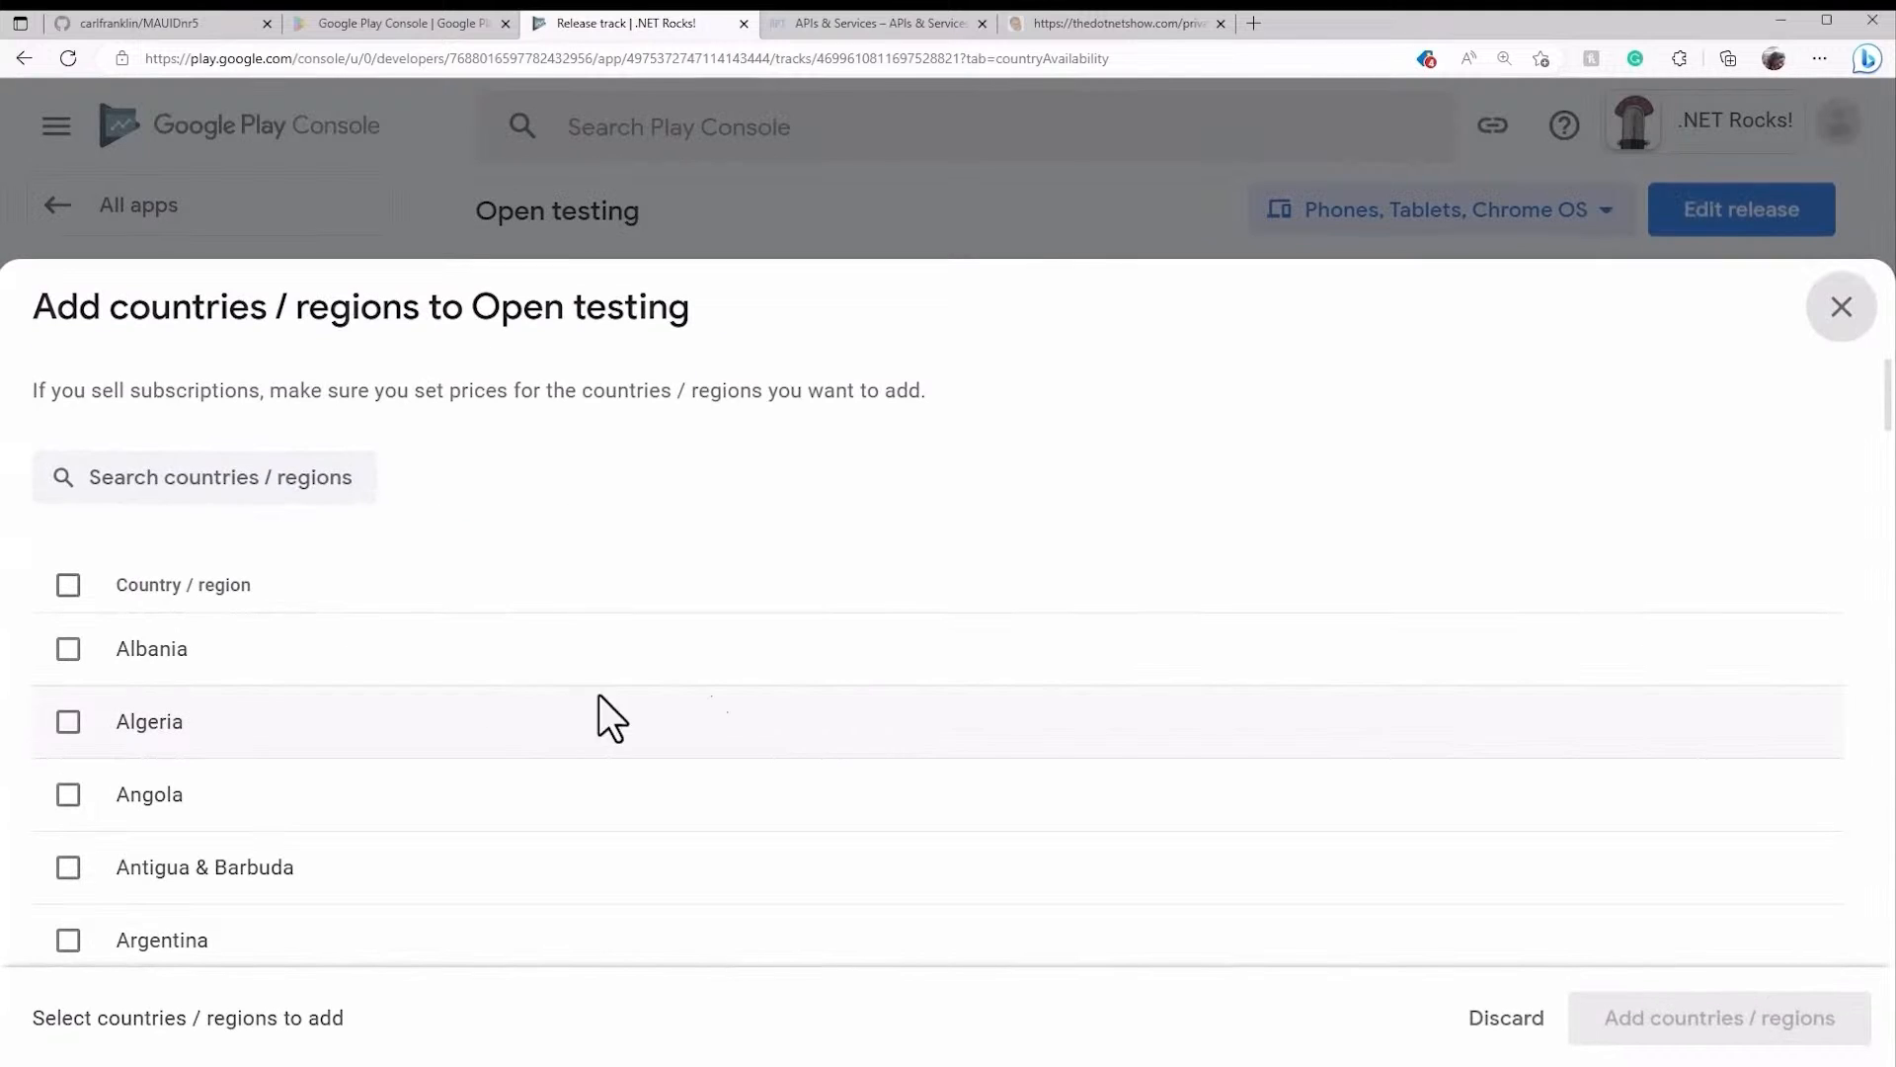
left_click(65, 588)
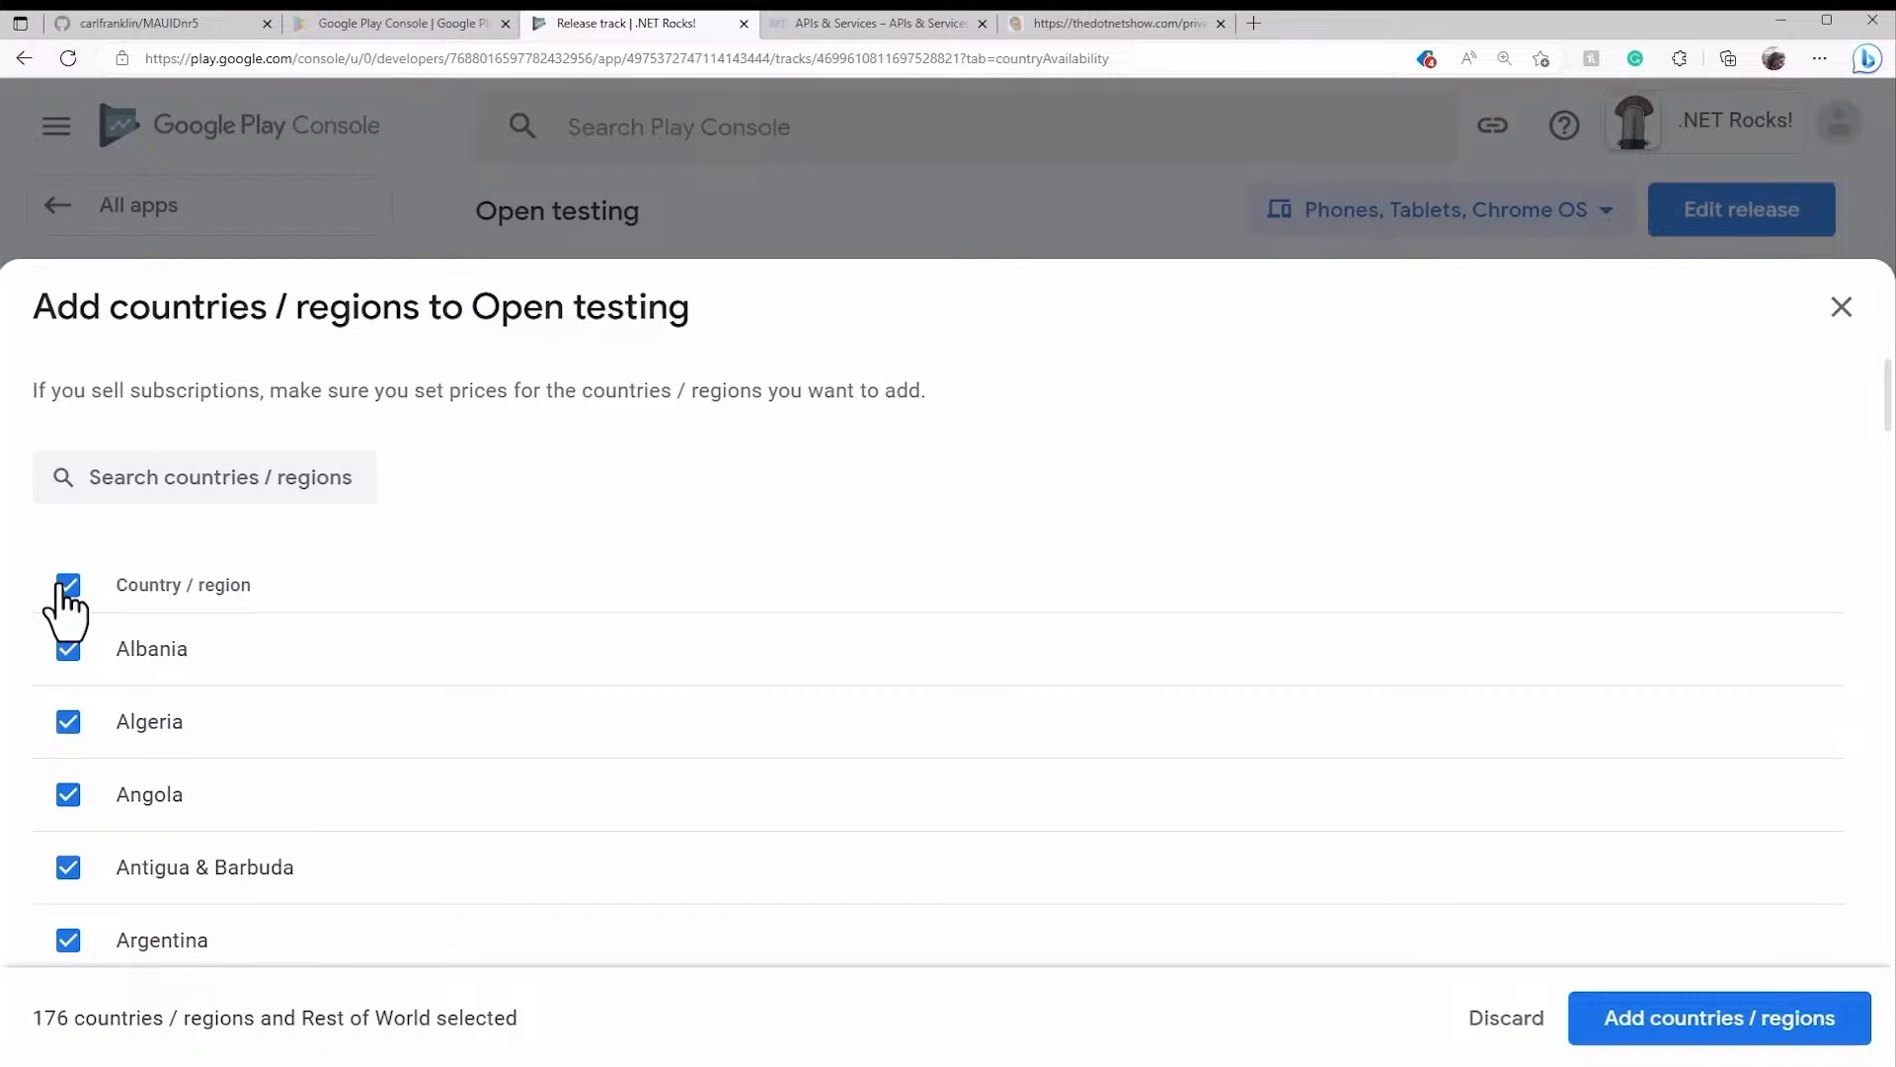
left_click(63, 588)
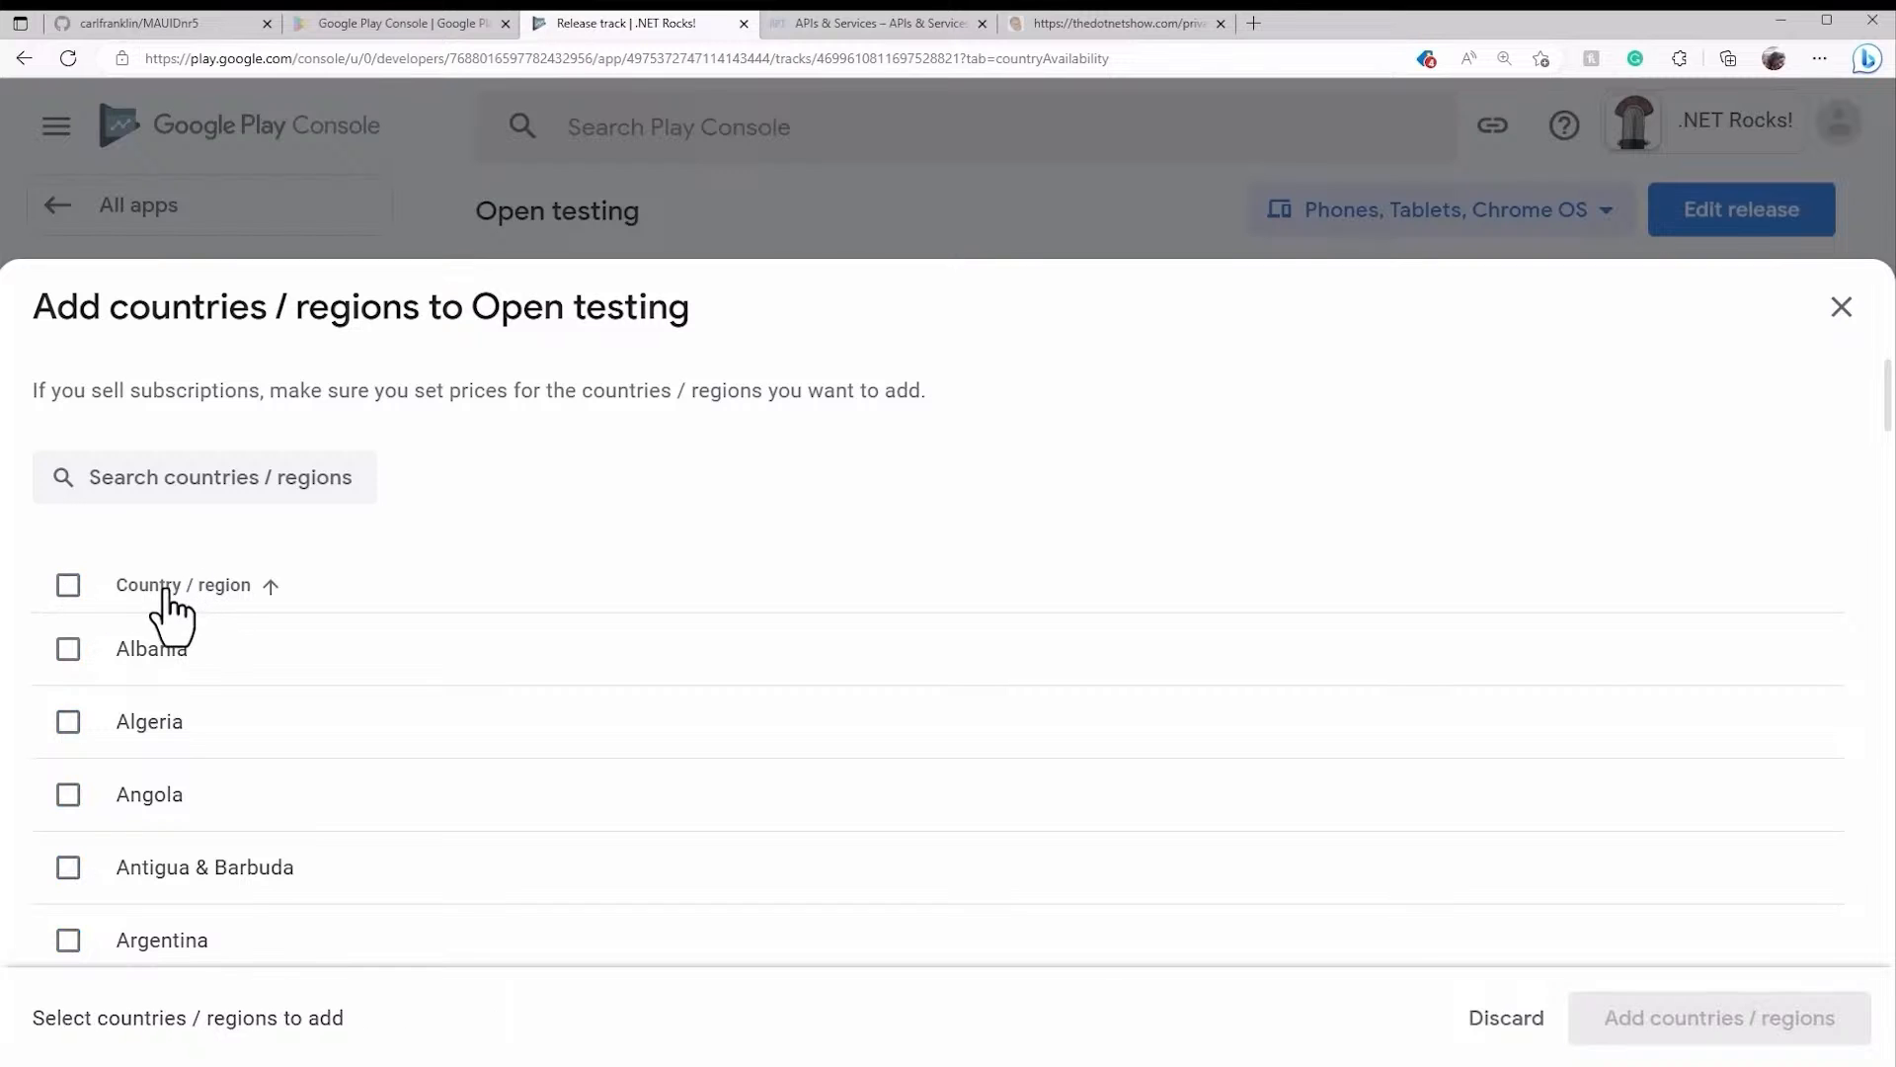
left_click(68, 587)
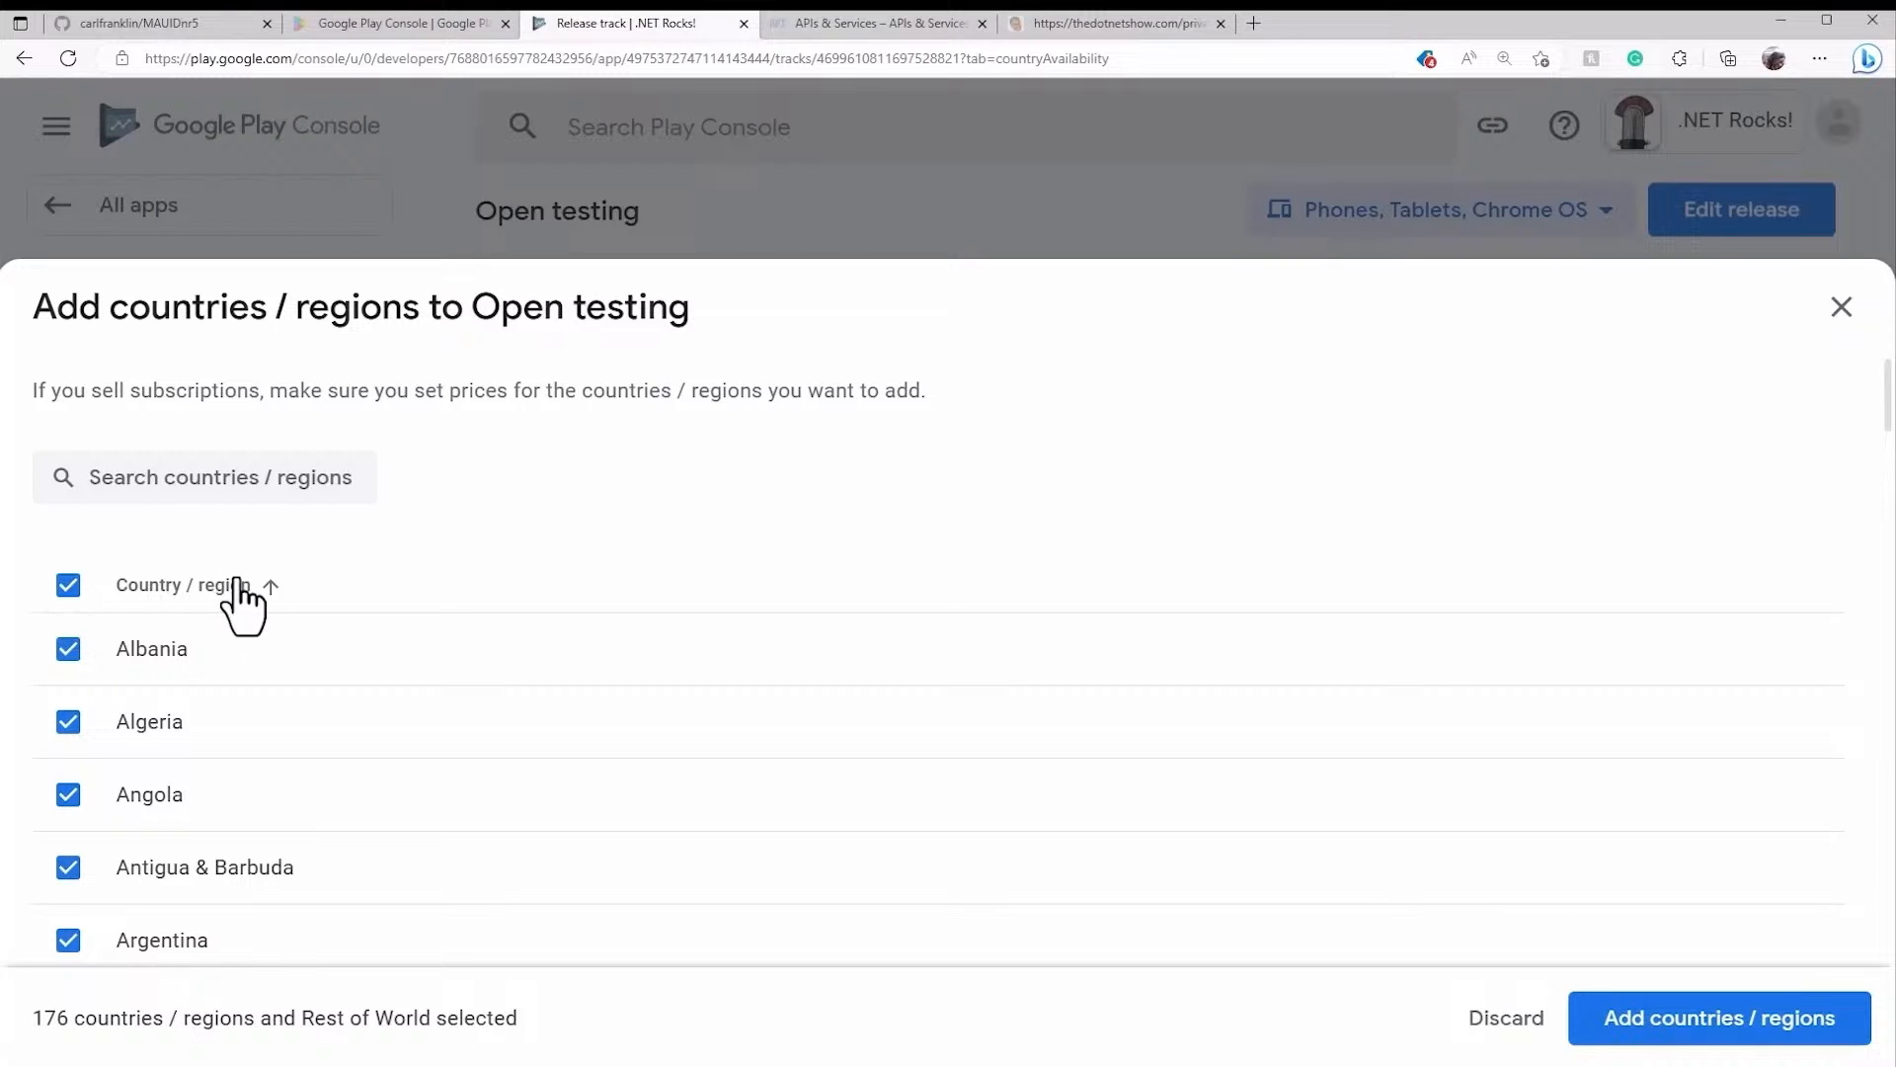
left_click(69, 585)
- Search for United States and add it as the open testing country
left_click(206, 479)
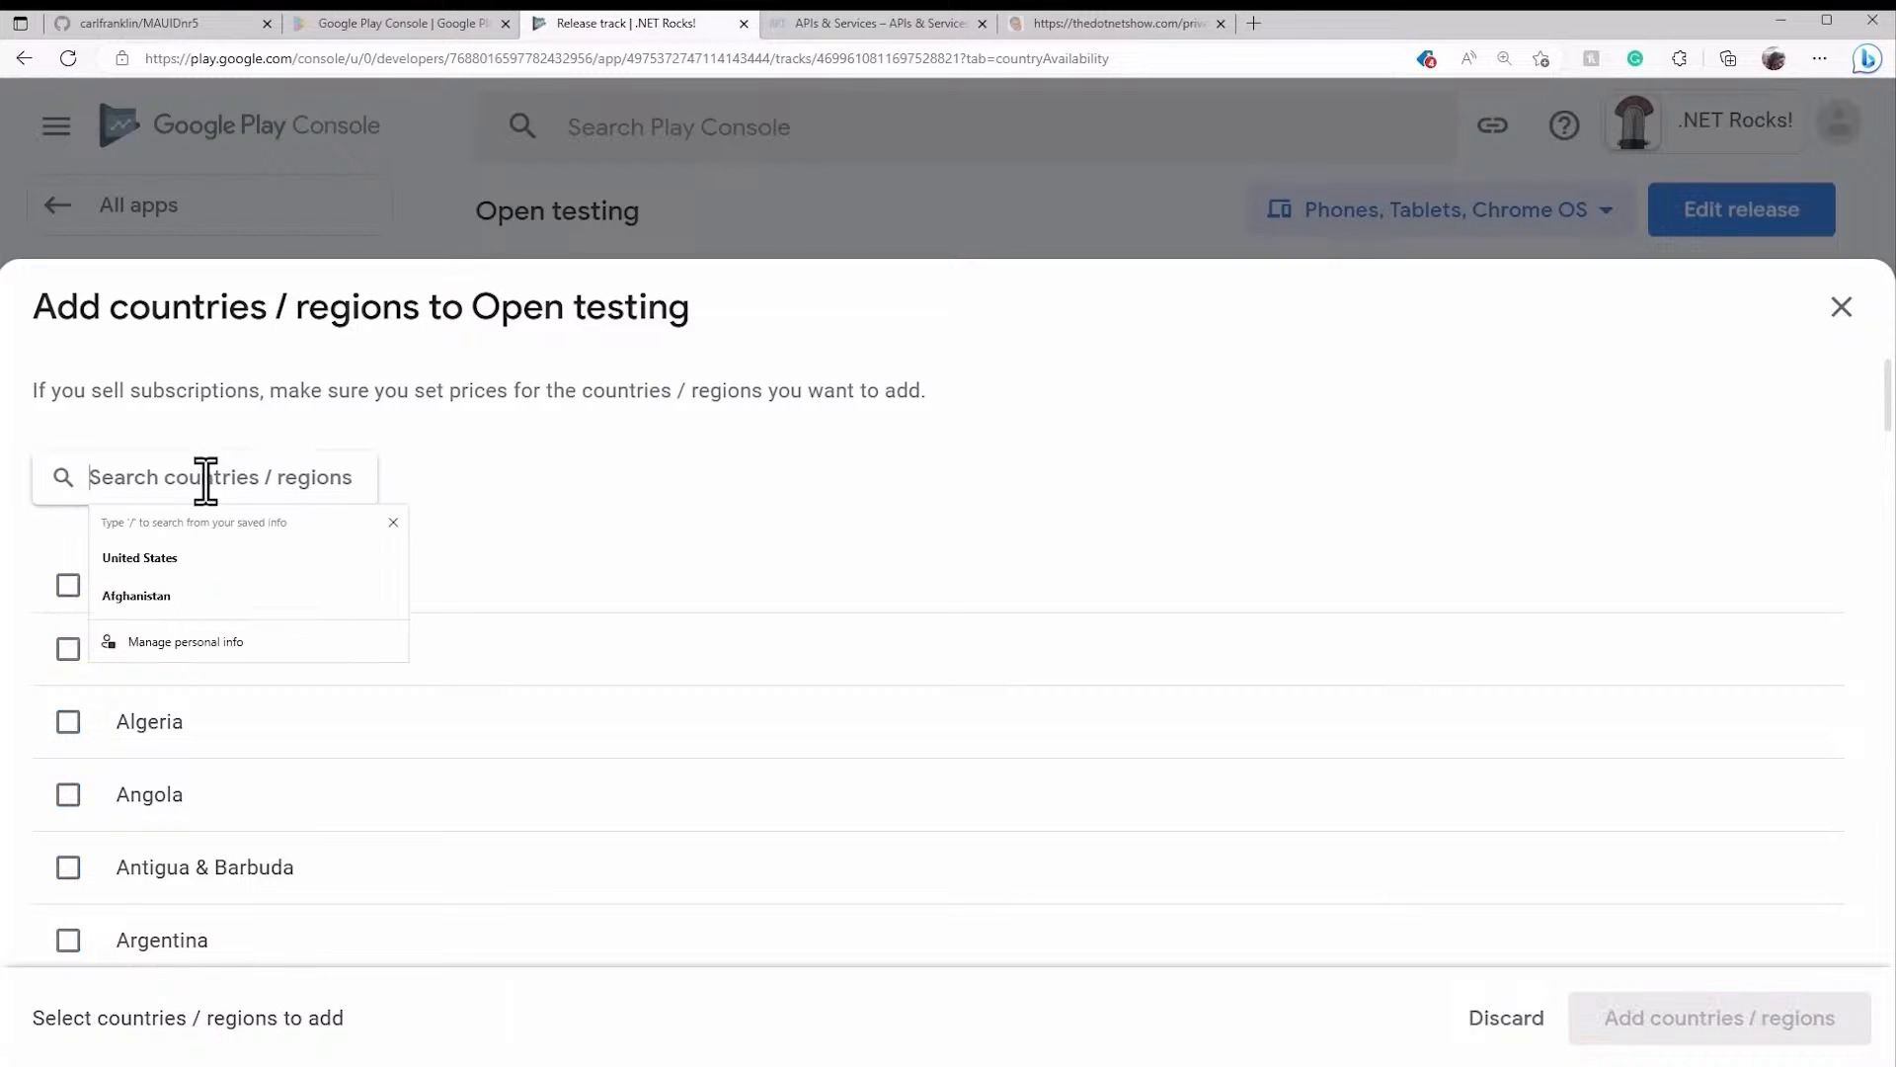
left_click(110, 557)
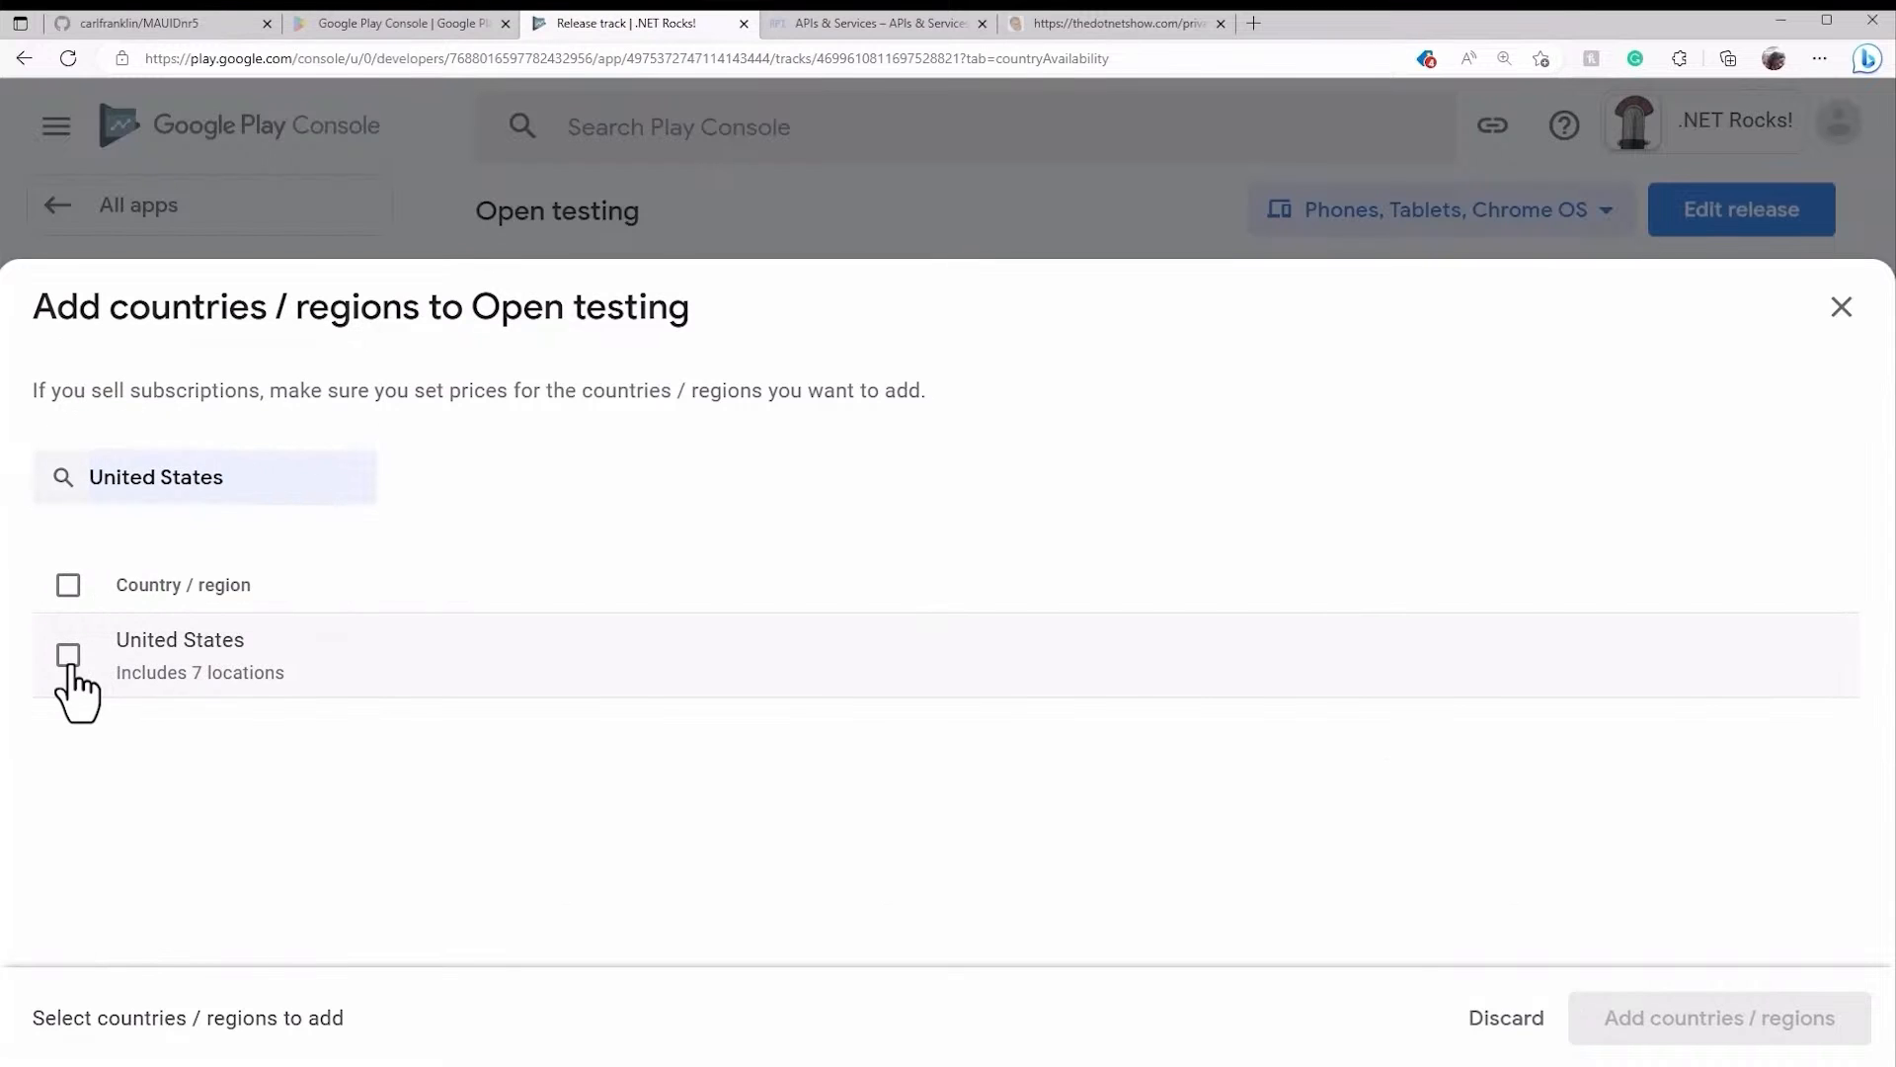
left_click(69, 655)
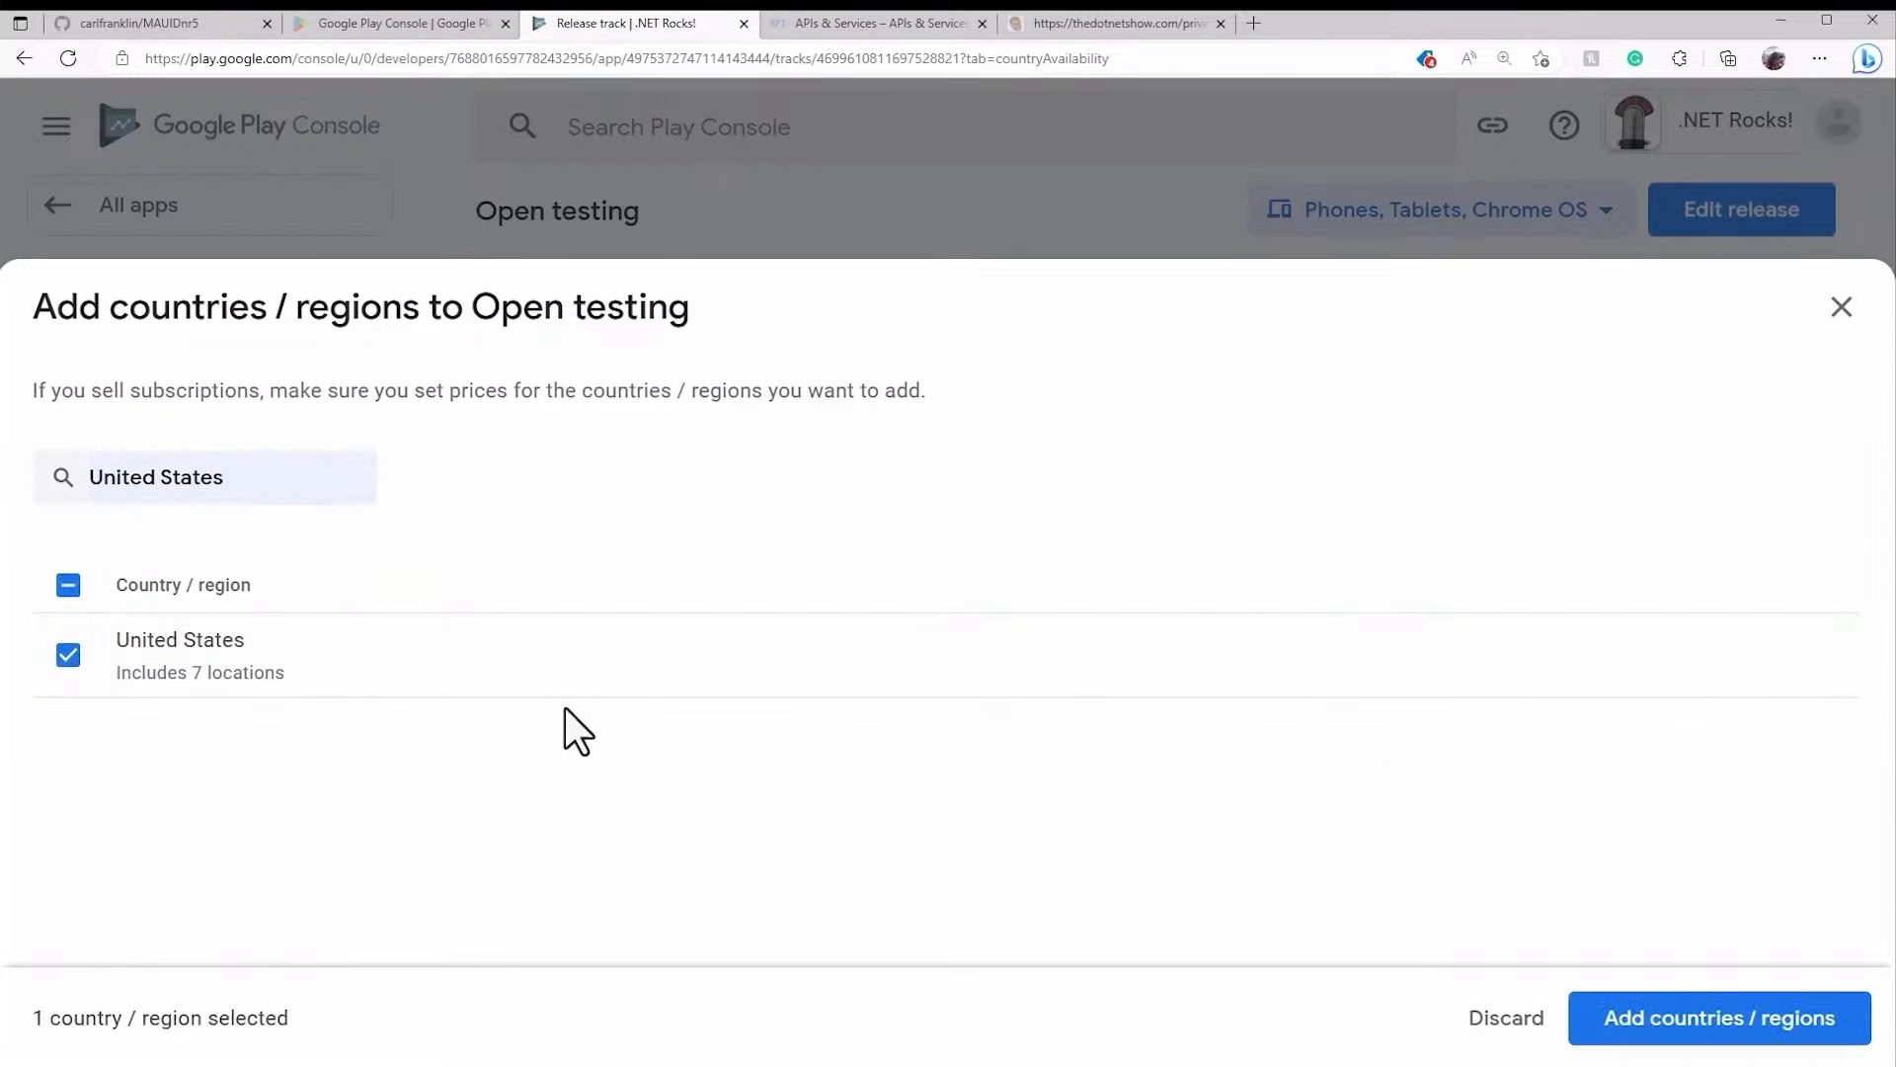
left_click(1719, 1033)
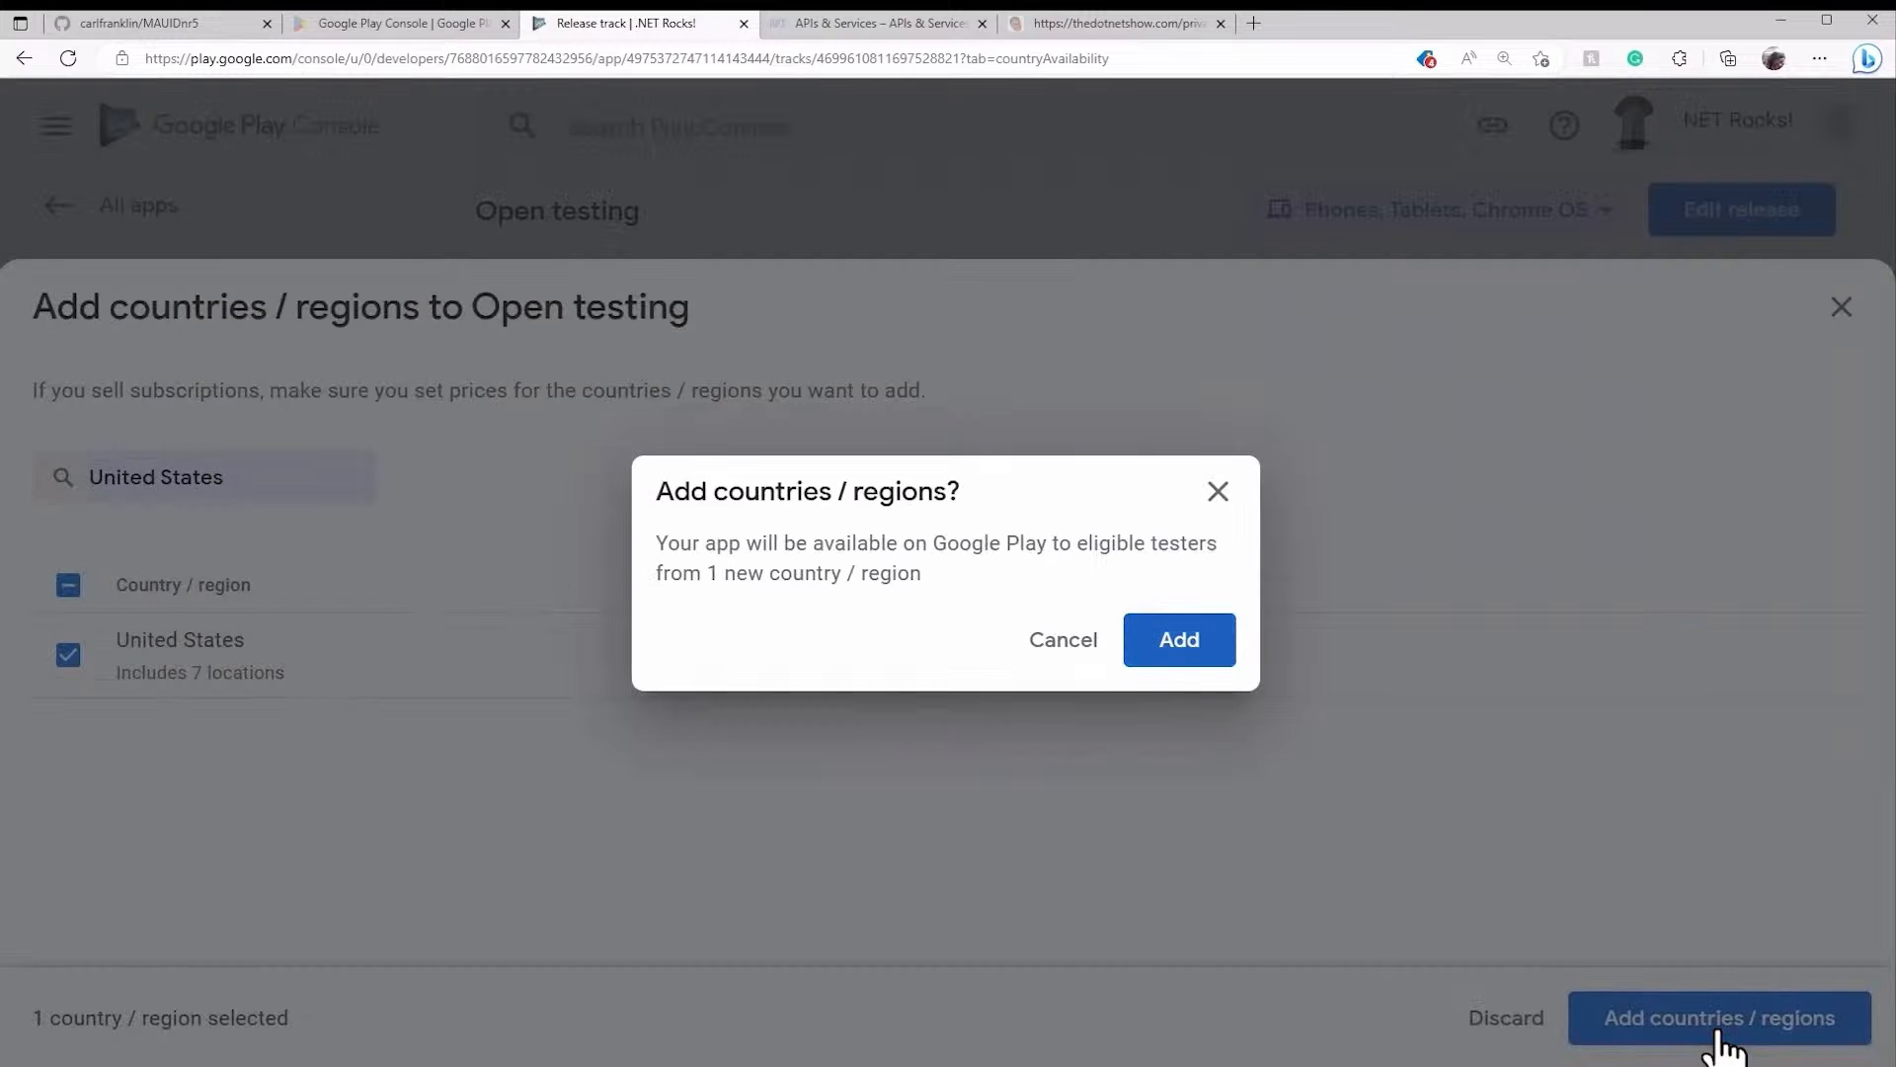
left_click(1199, 642)
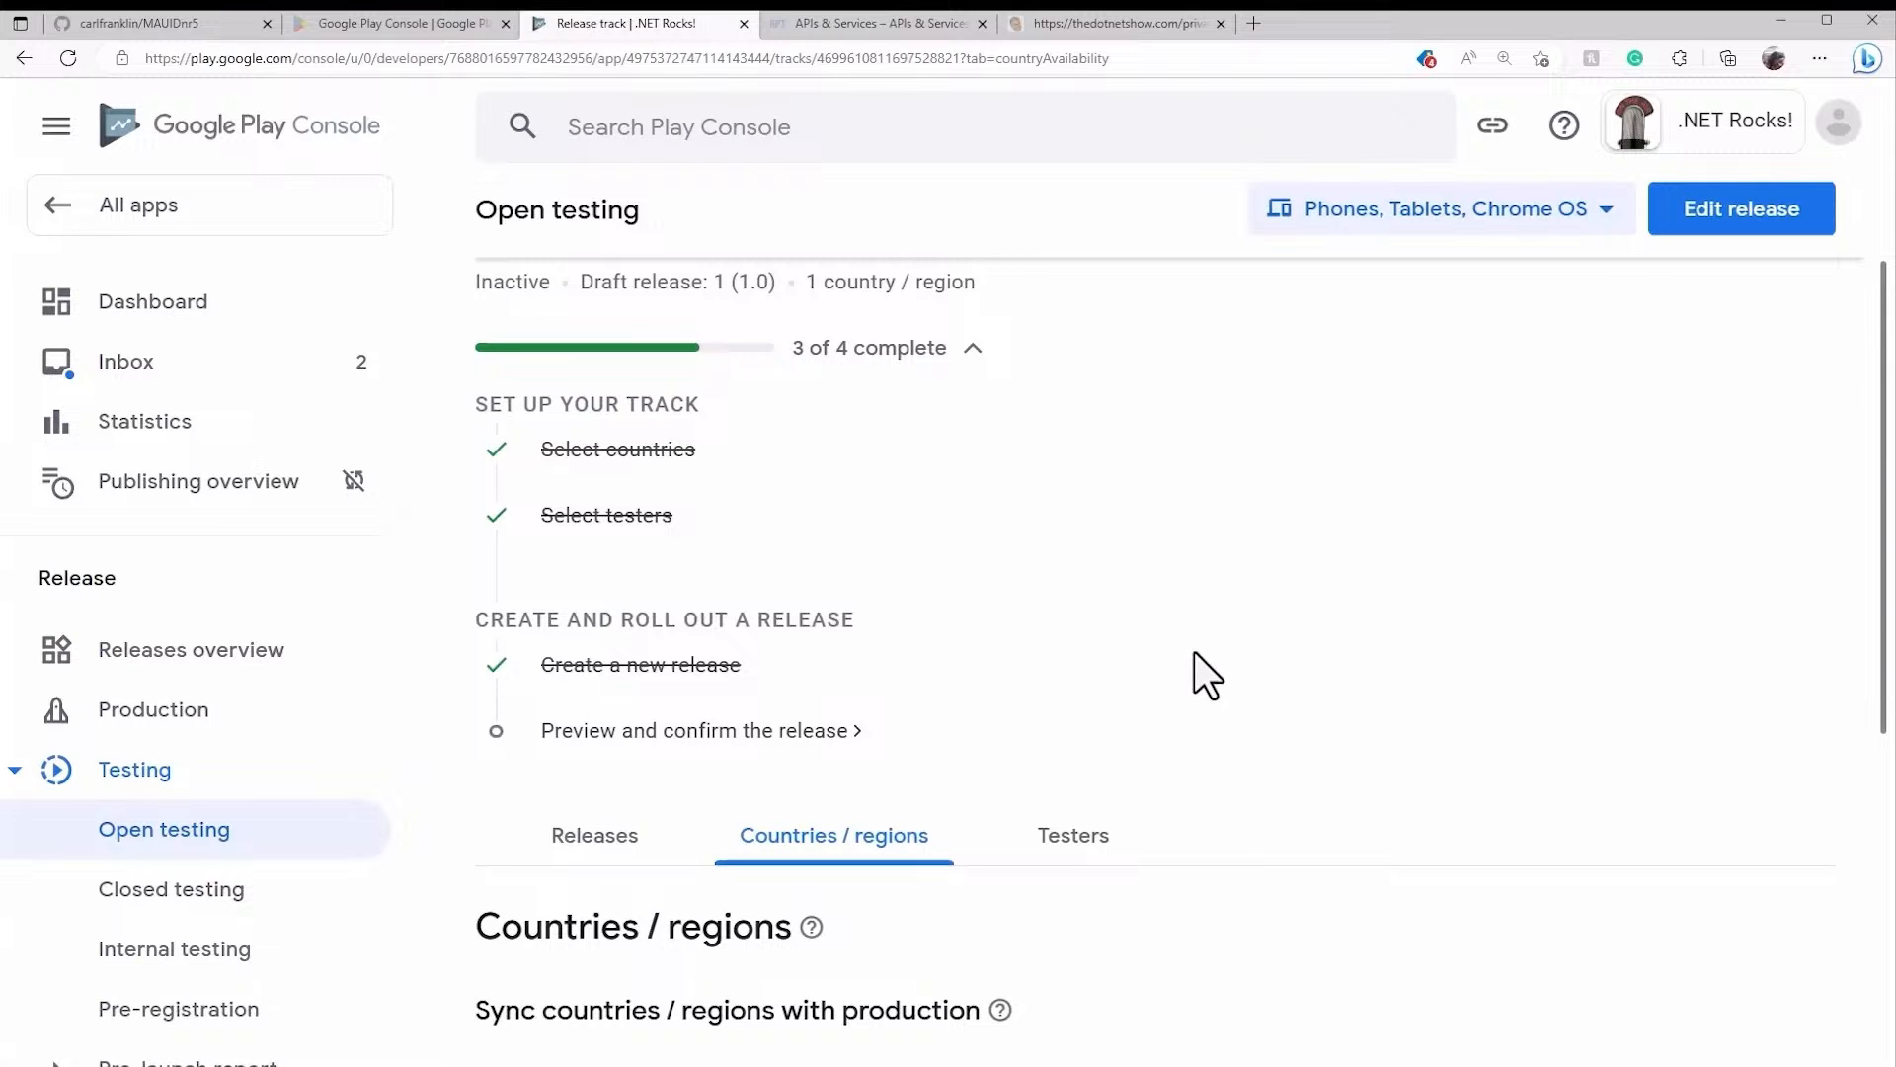
- Preview release 1 (1.0), expand its two warnings, and confirm the rollout to Open testing
scroll(1141, 630, "down", 1)
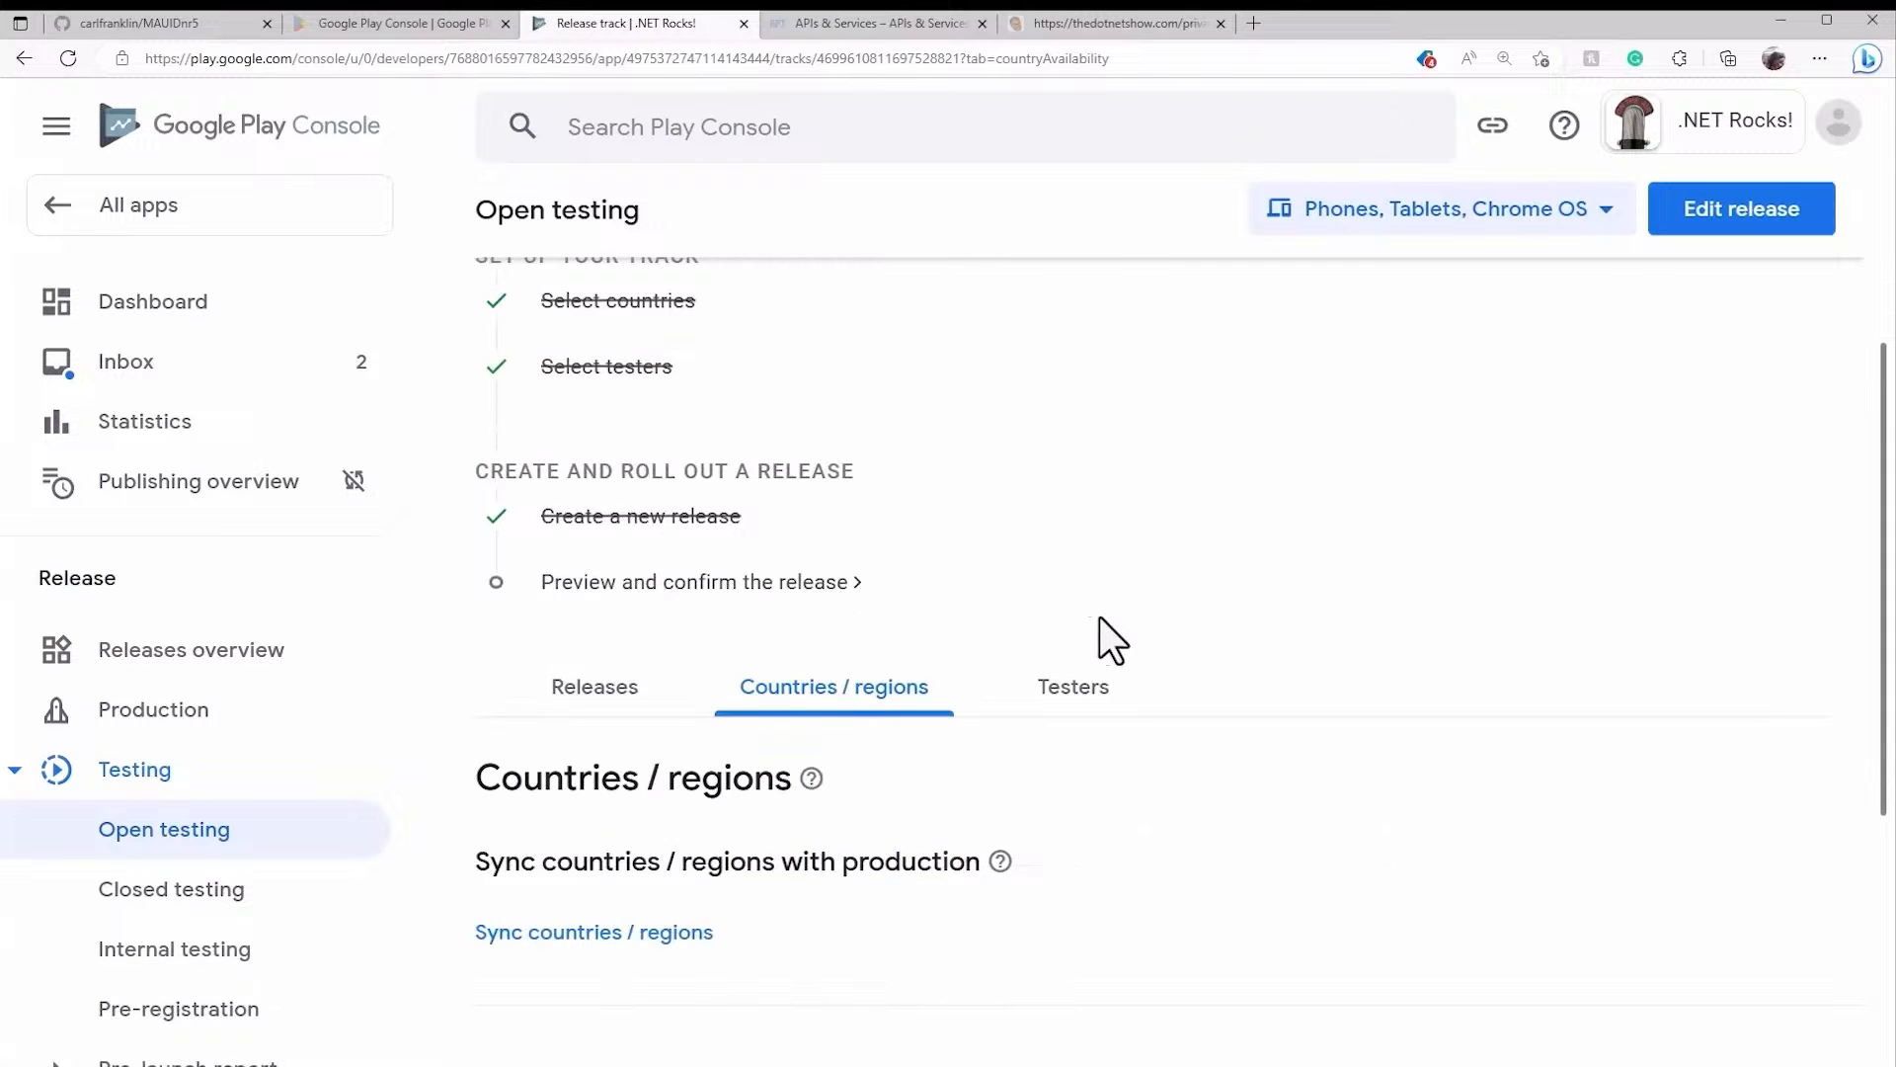
left_click(662, 593)
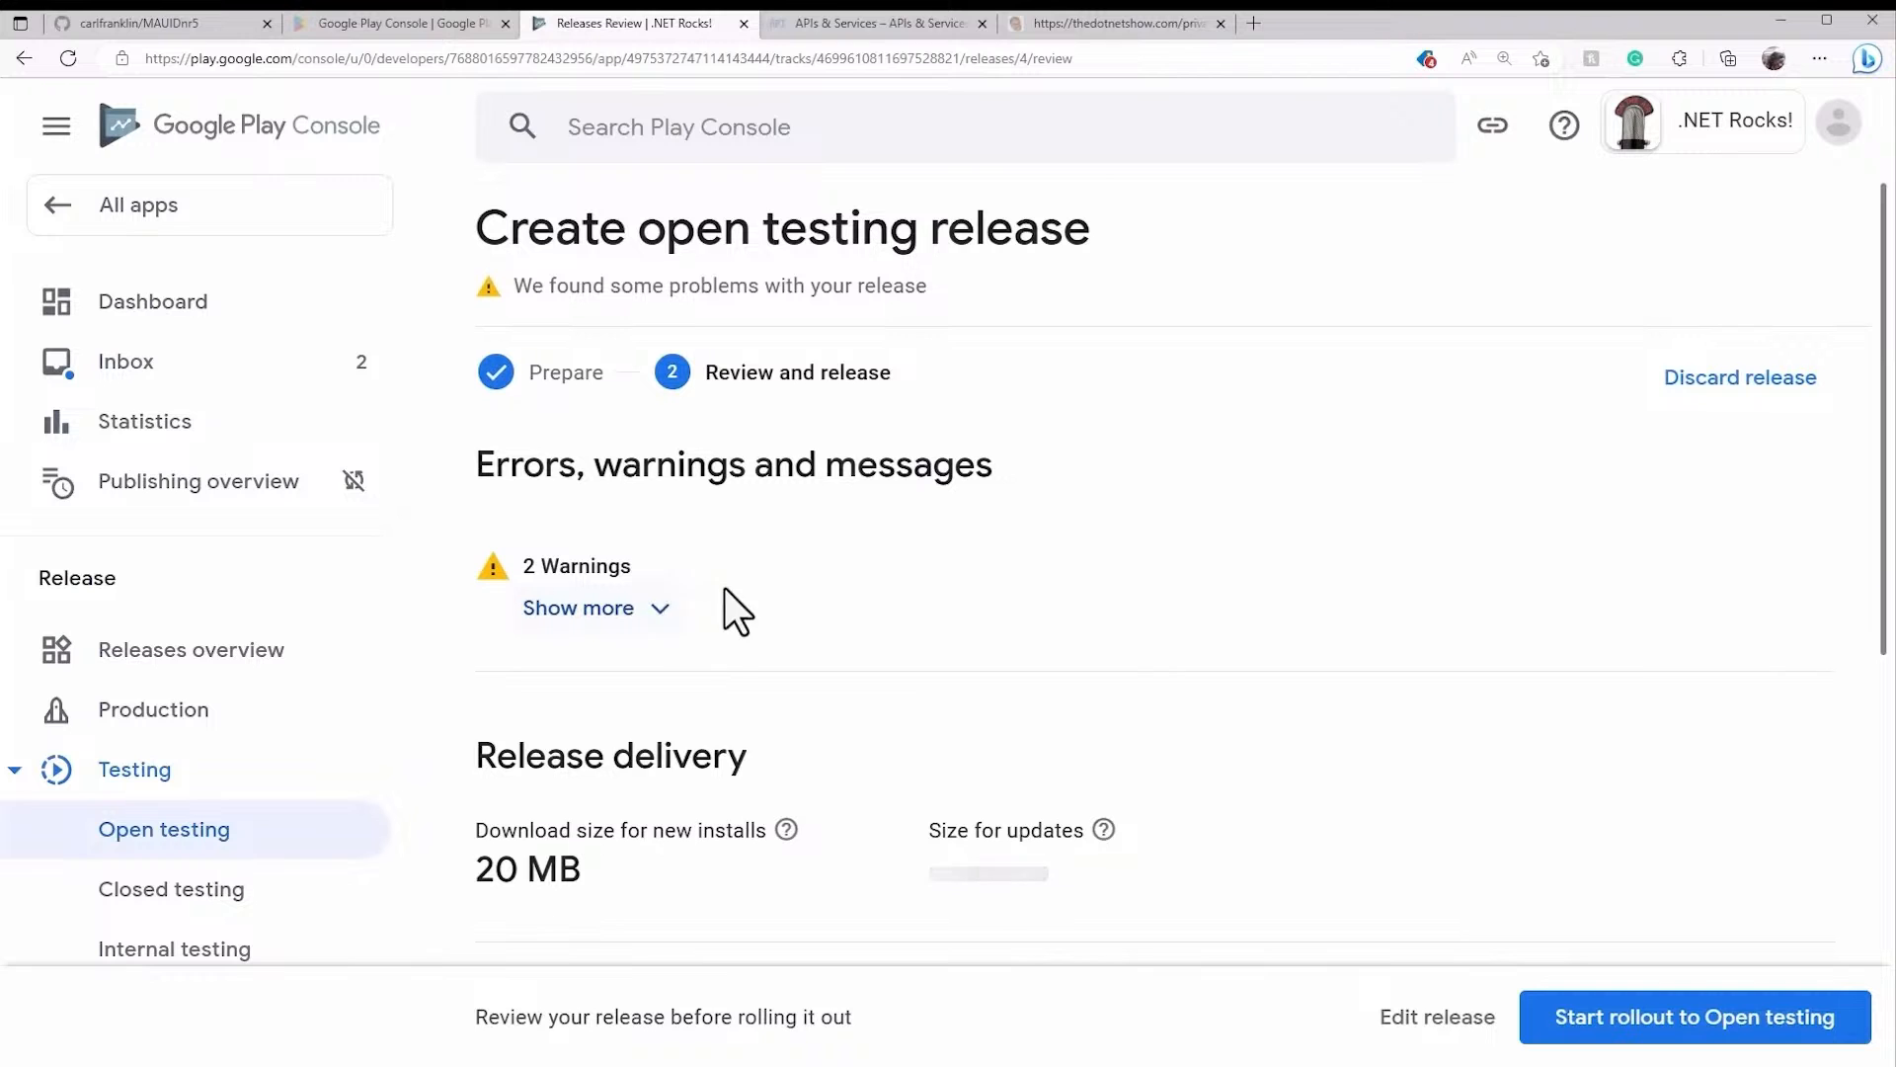
left_click(656, 633)
scroll(946, 620, "down", 1)
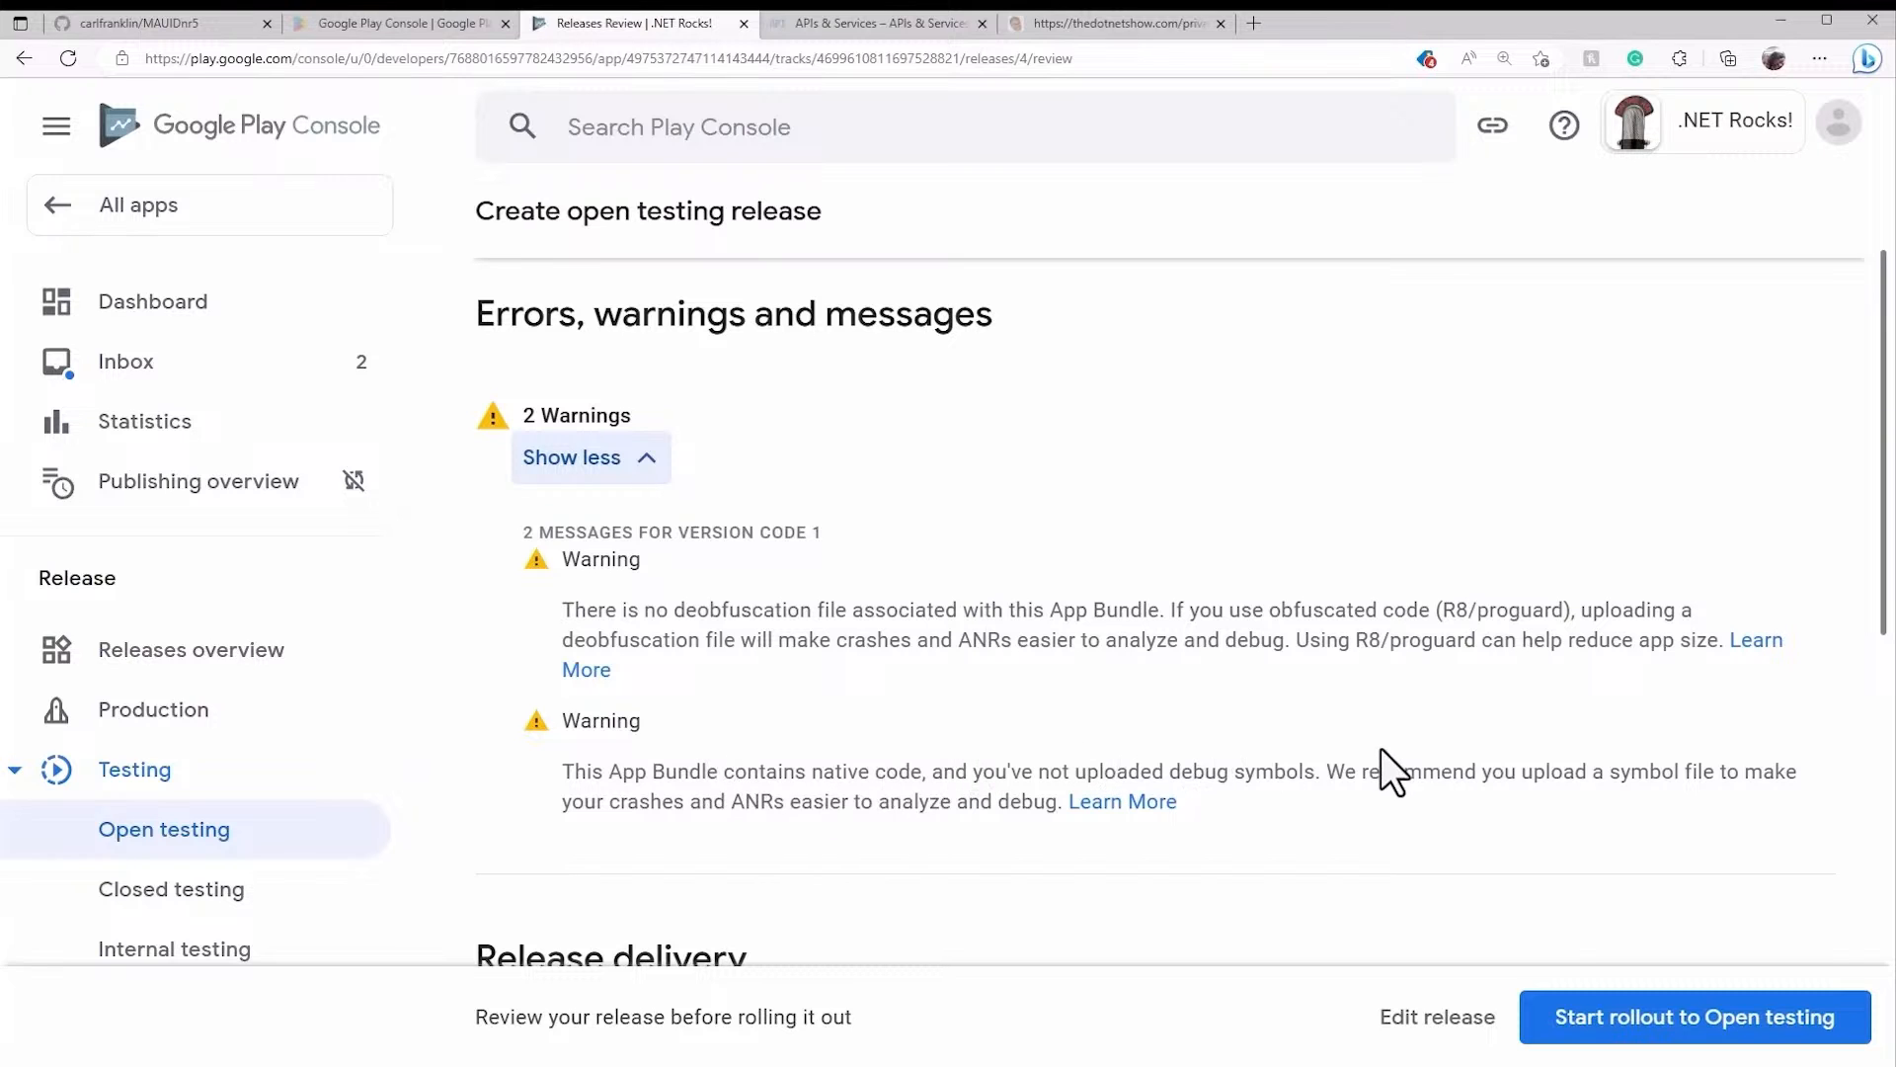
scroll(1383, 751, "down", 6)
scroll(1381, 763, "down", 3)
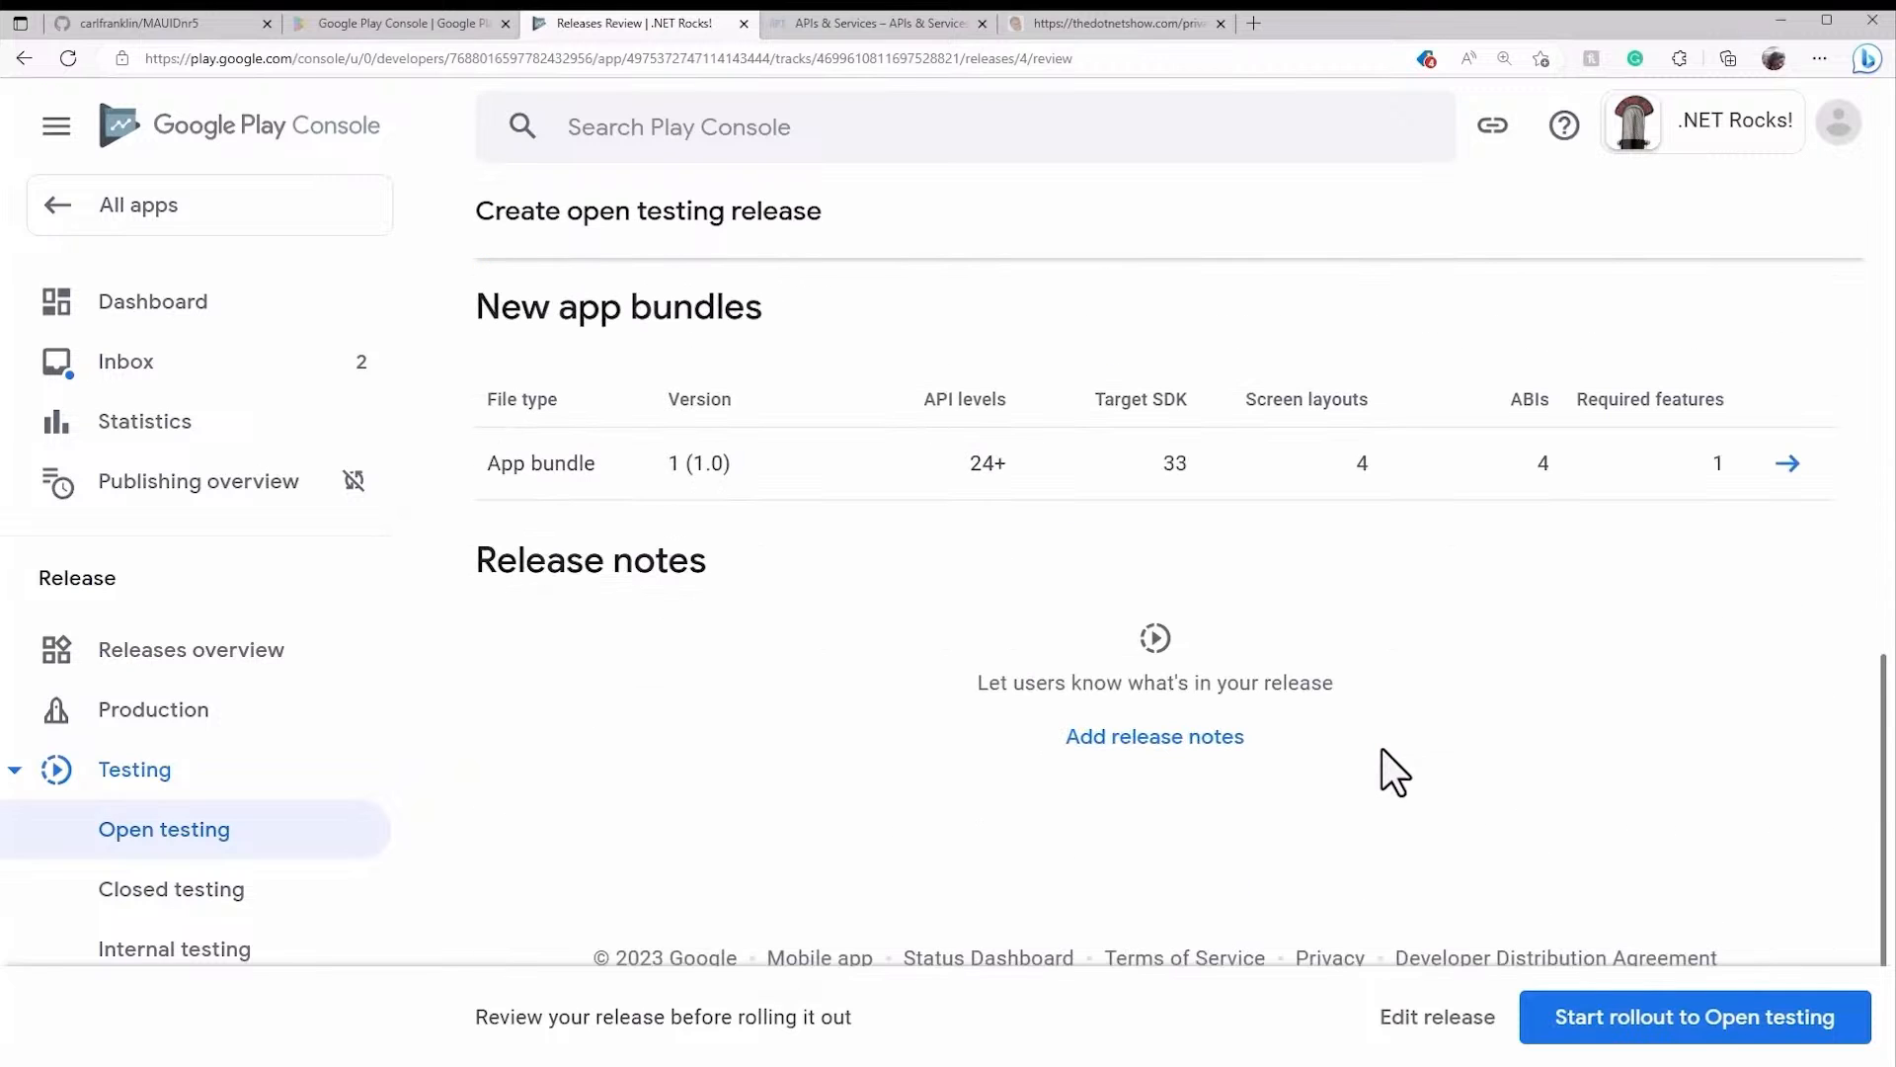
left_click(1693, 1028)
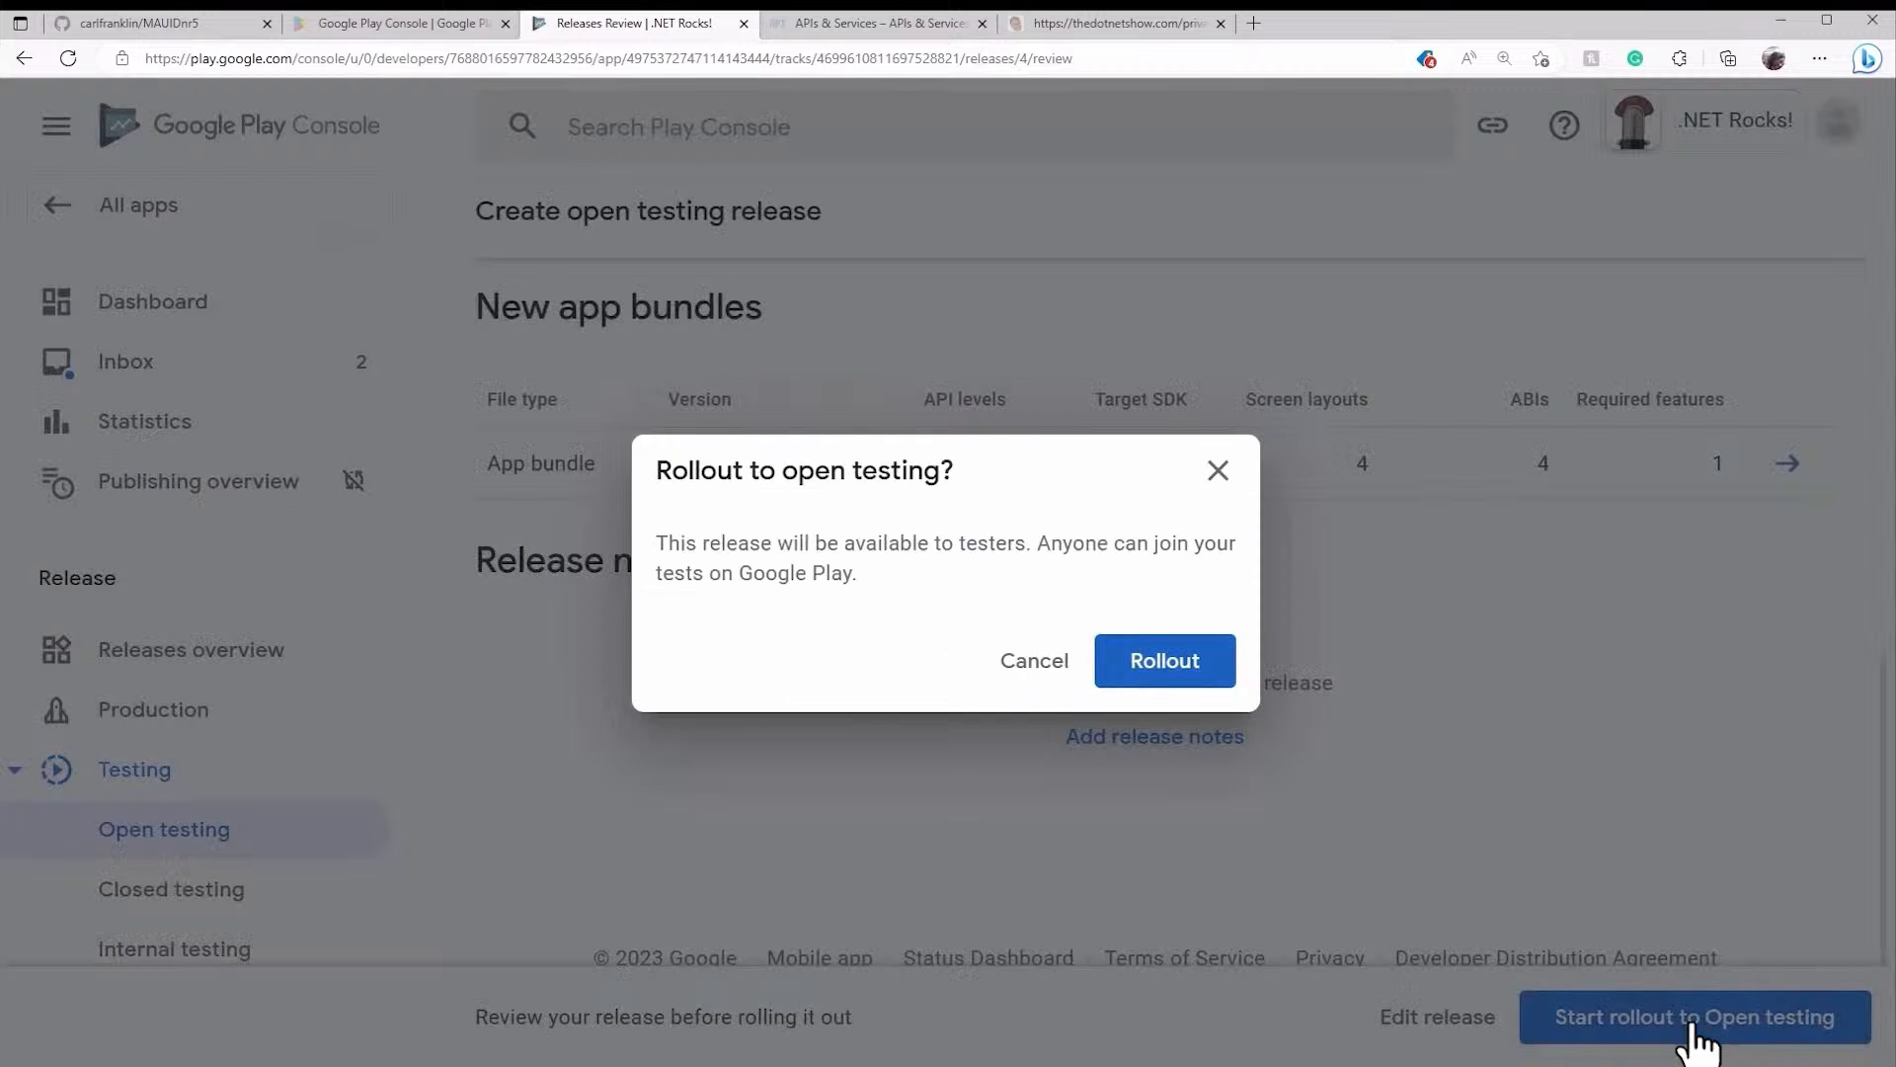
left_click(1166, 661)
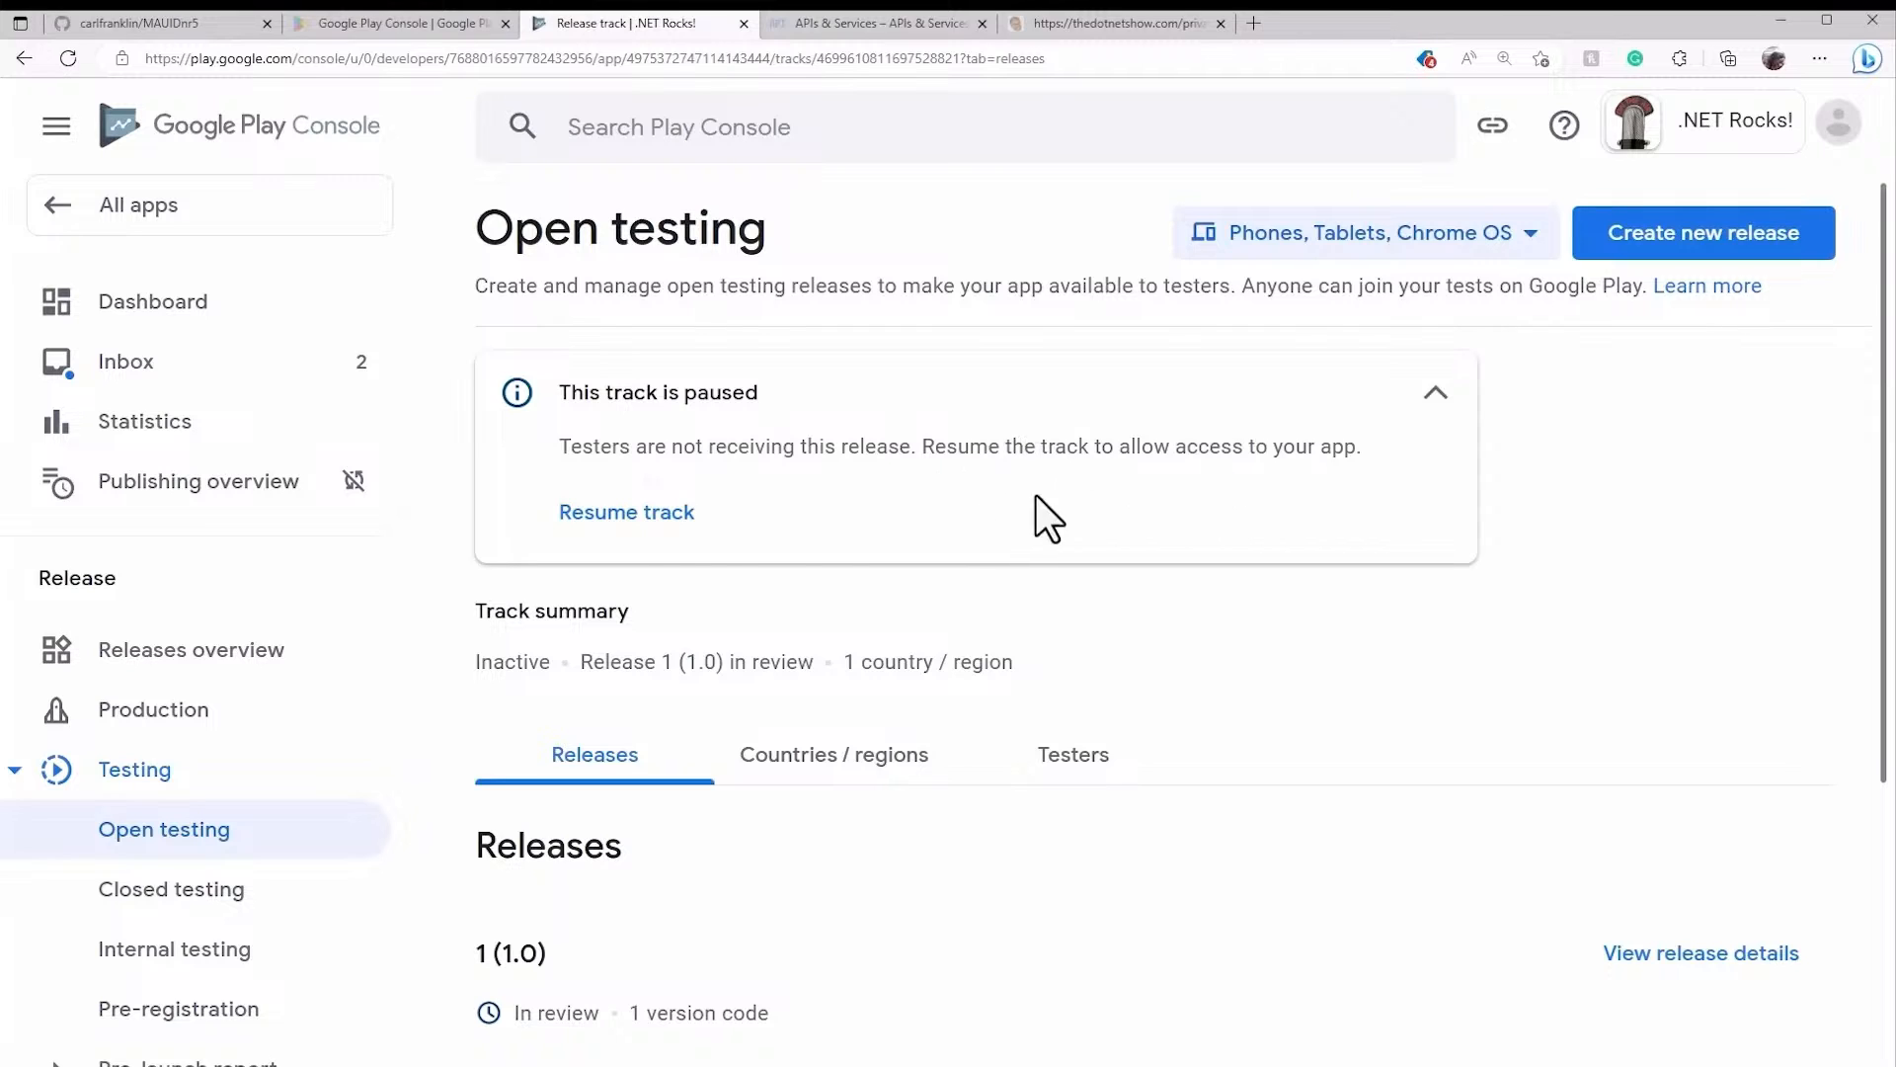
- Resume the paused open testing track so it becomes Active
left_click(655, 516)
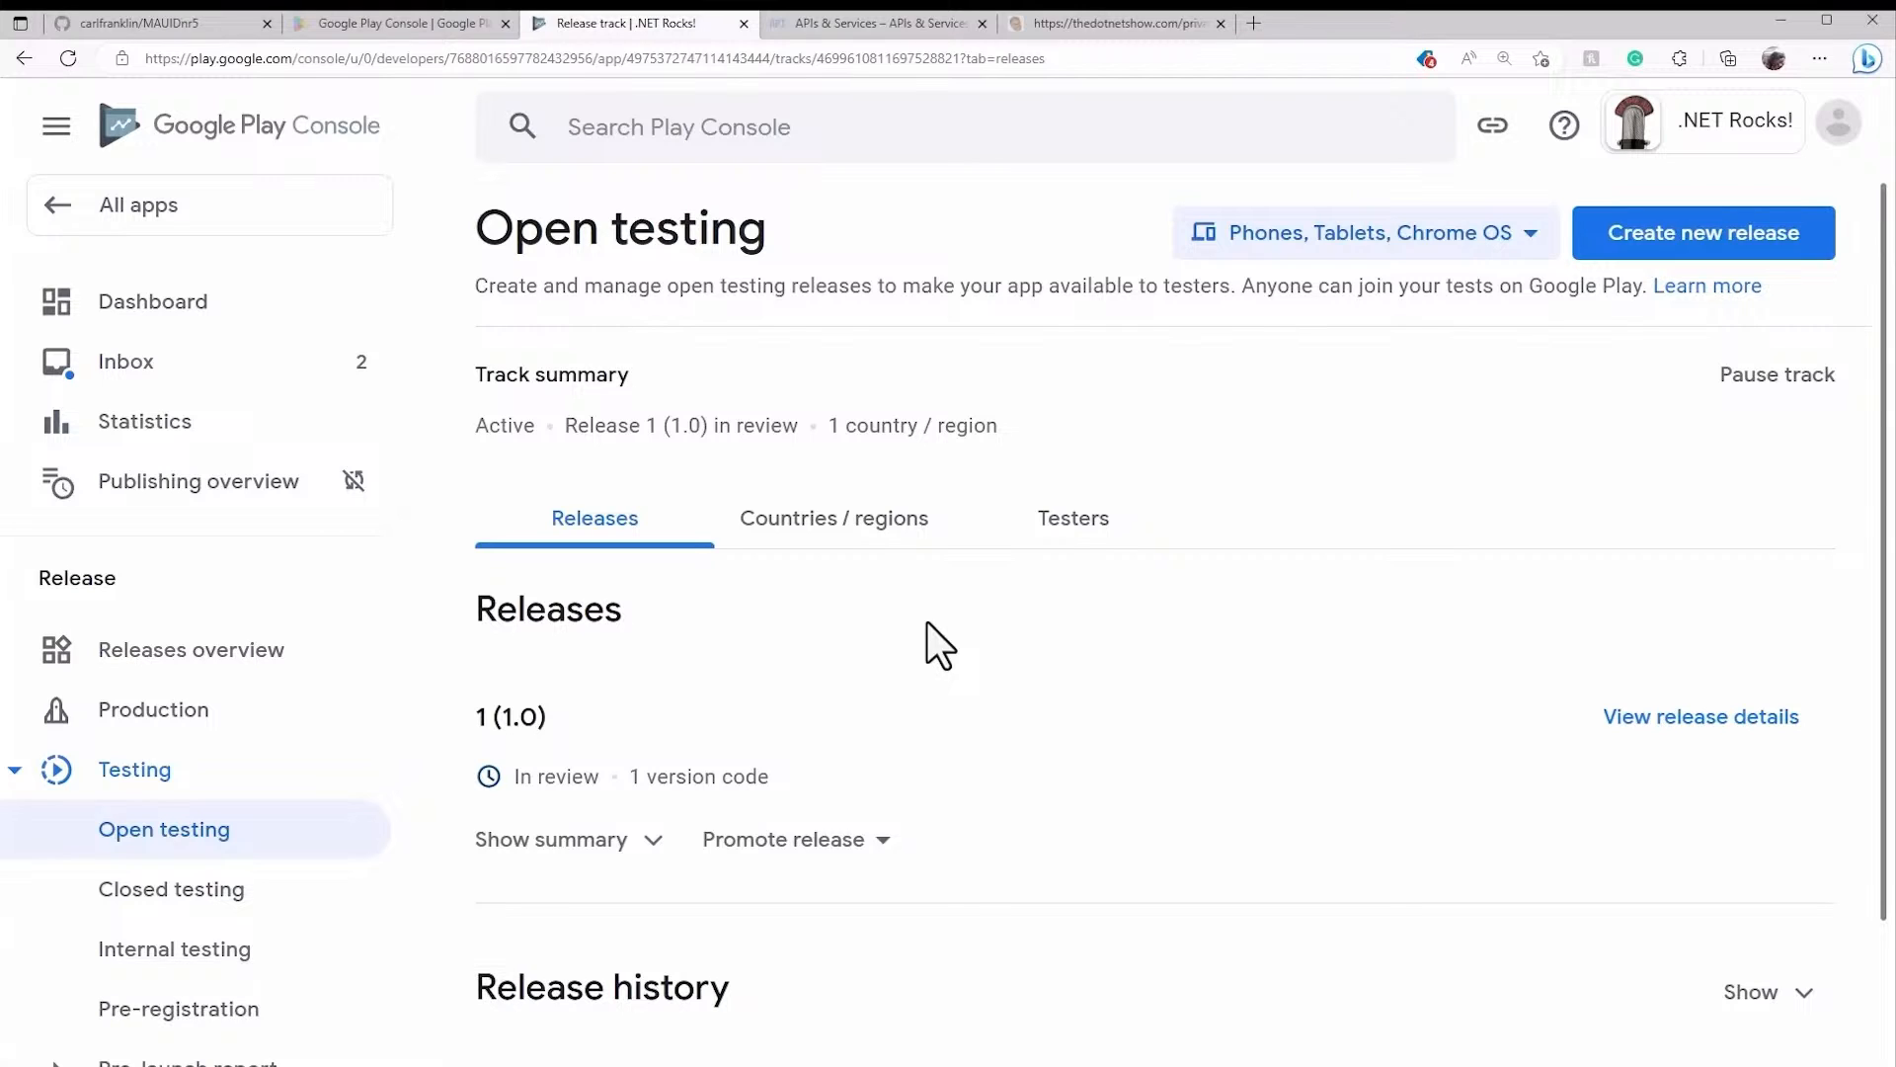
scroll(927, 624, "down", 2)
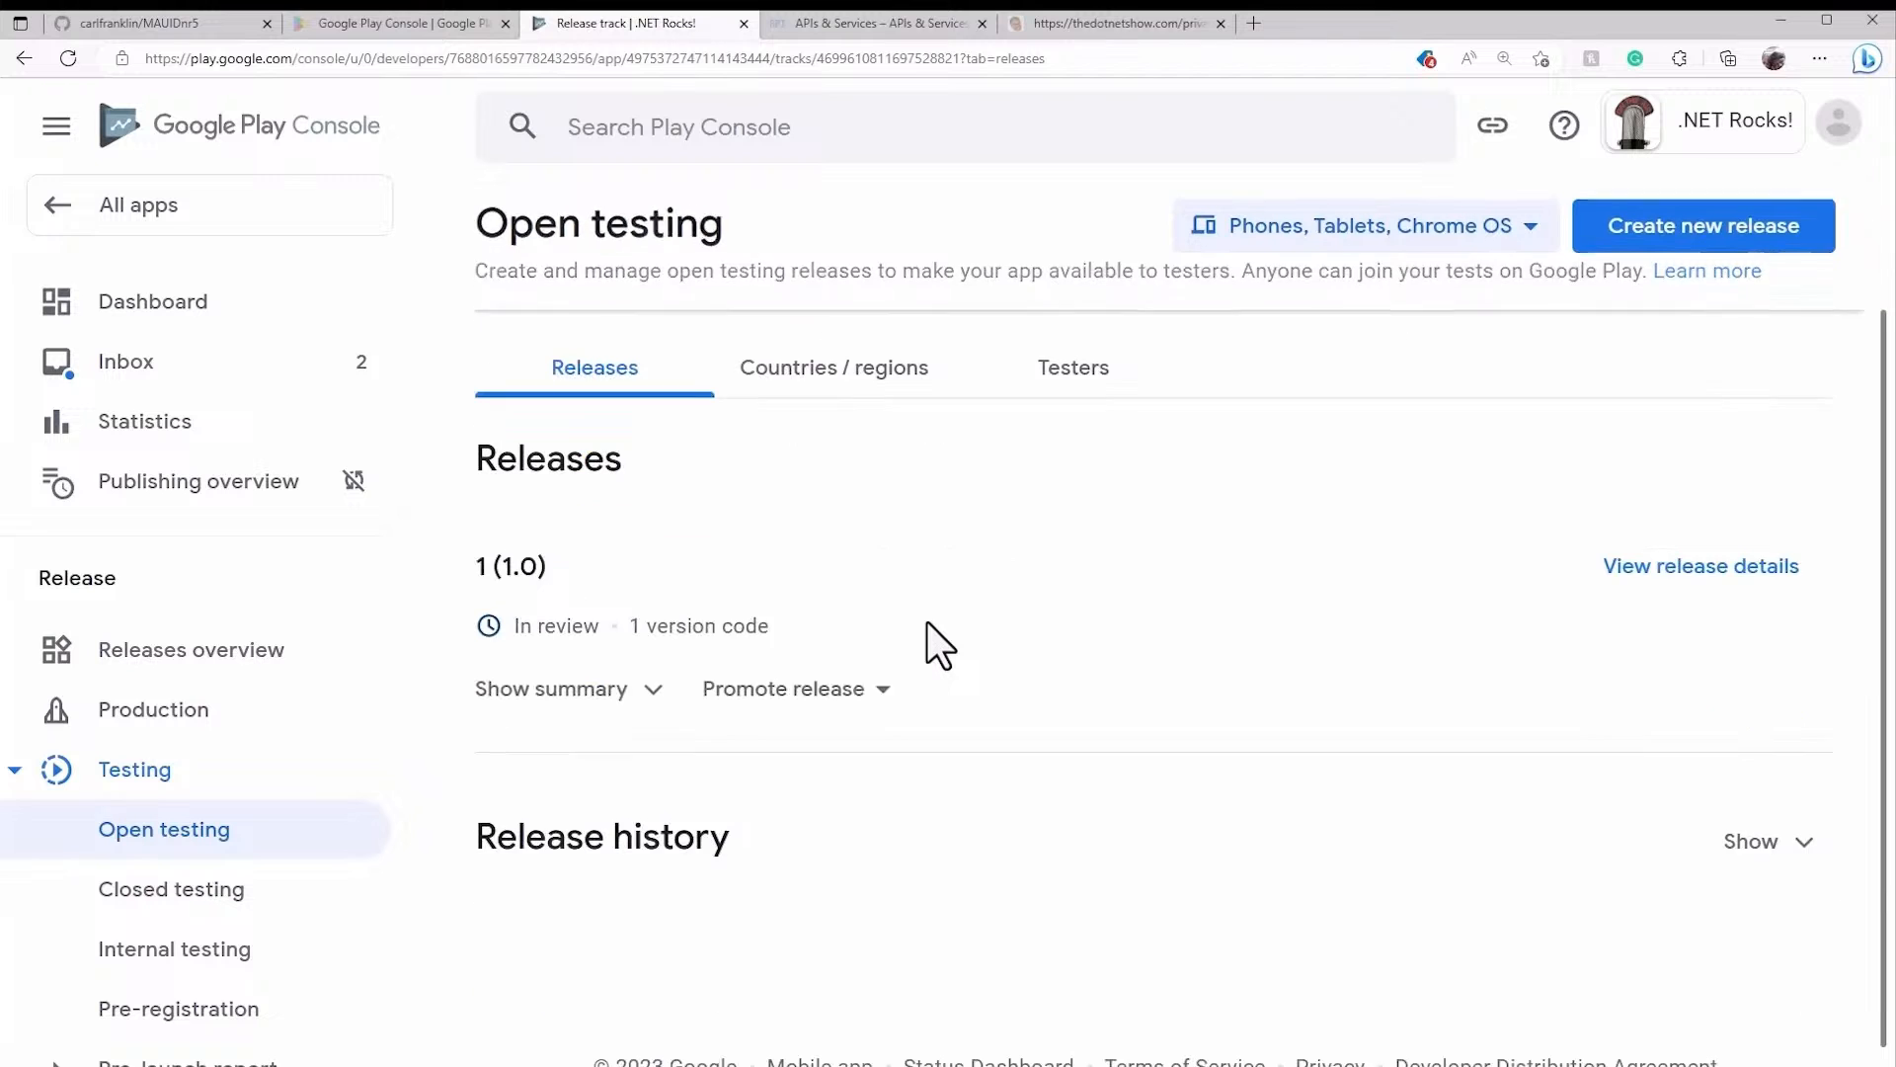
scroll(928, 623, "up", 2)
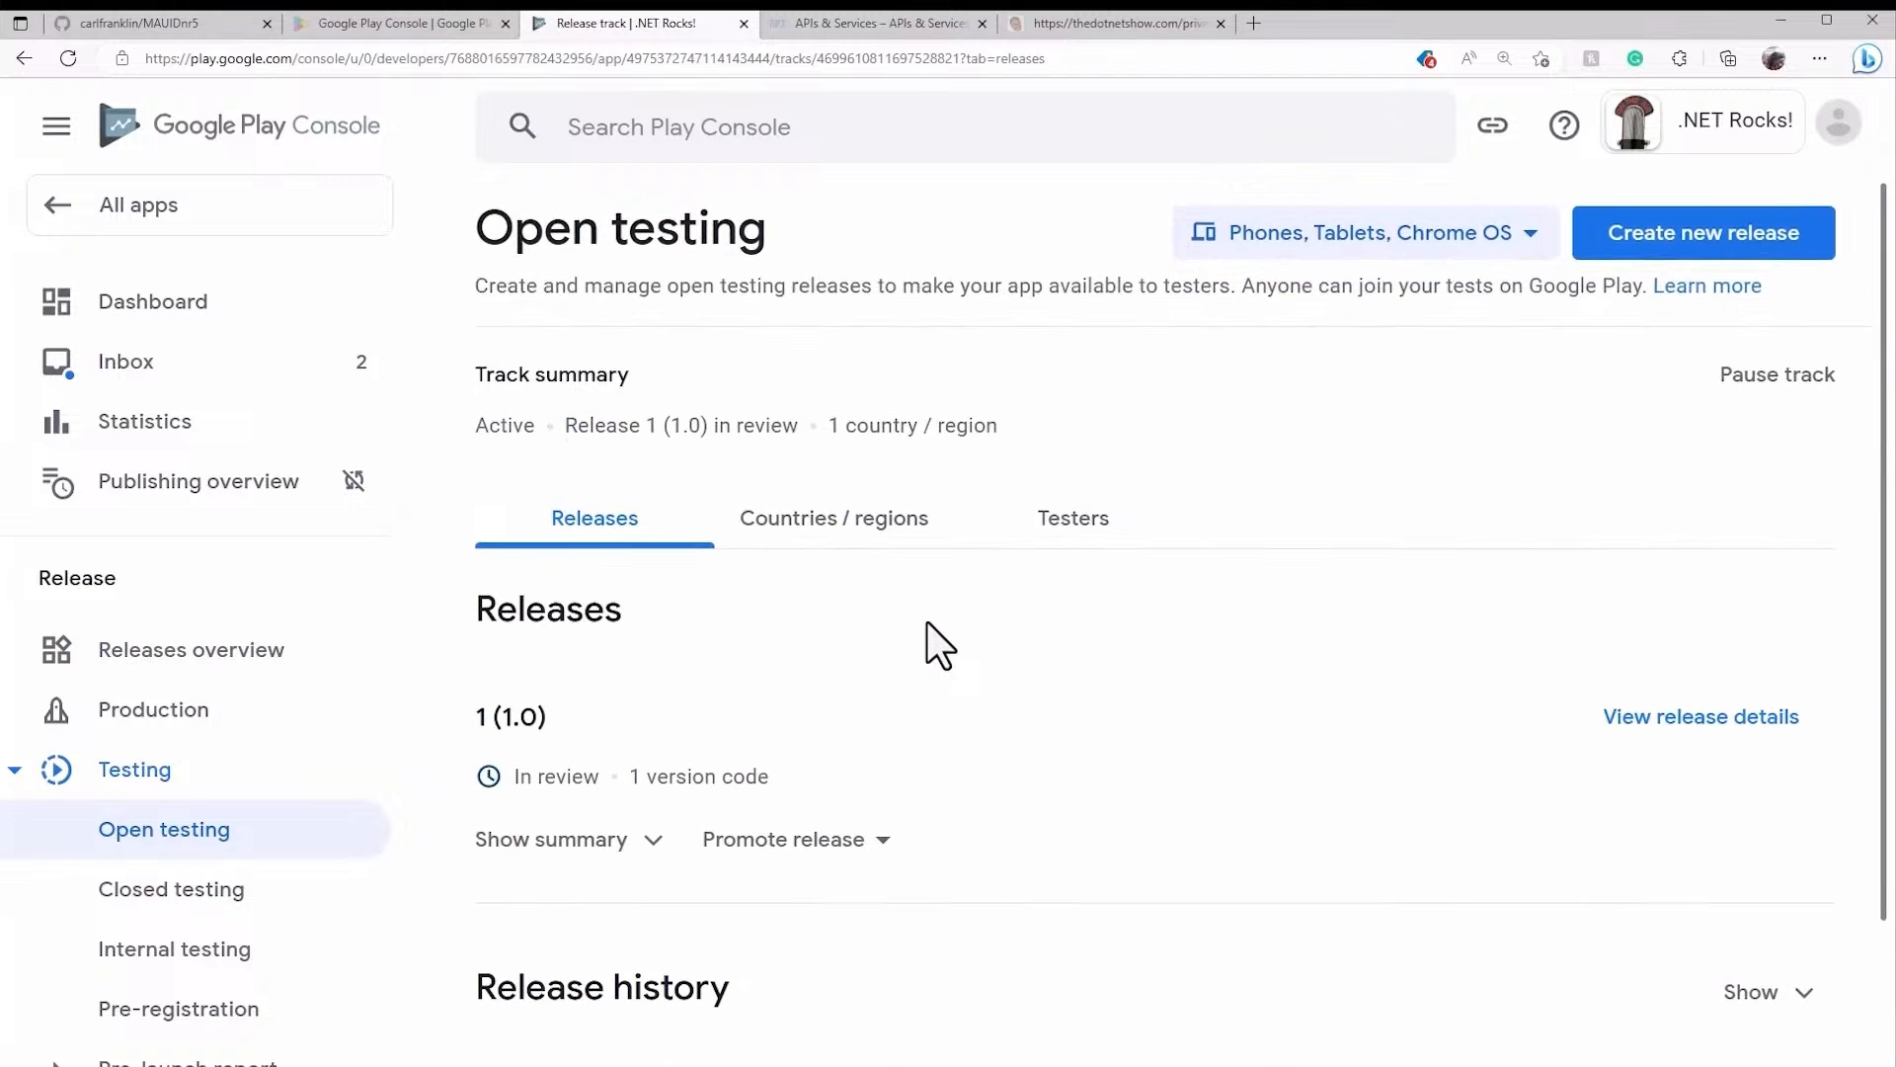